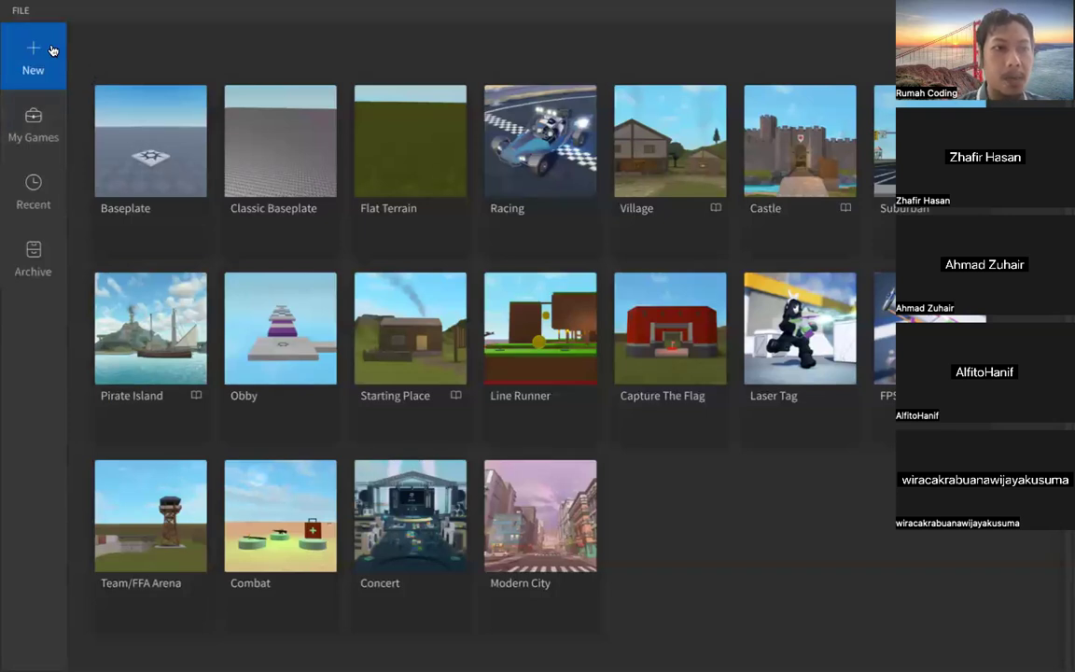
# Look through the account's own games, recent games and archived games on the start page
pyautogui.click(40, 135)
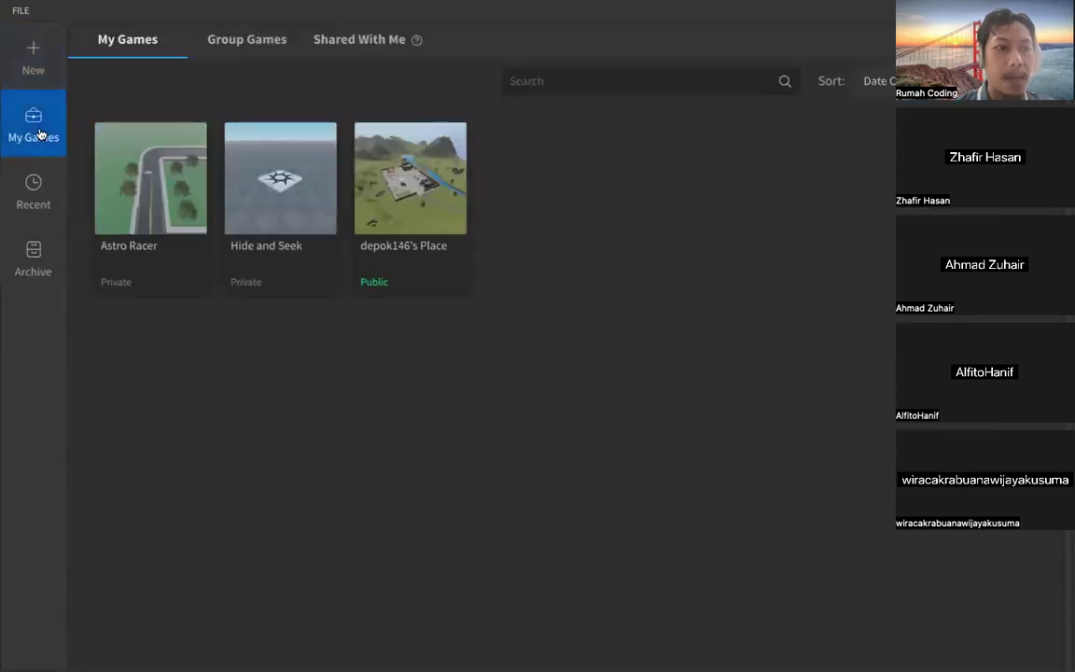
pyautogui.click(41, 81)
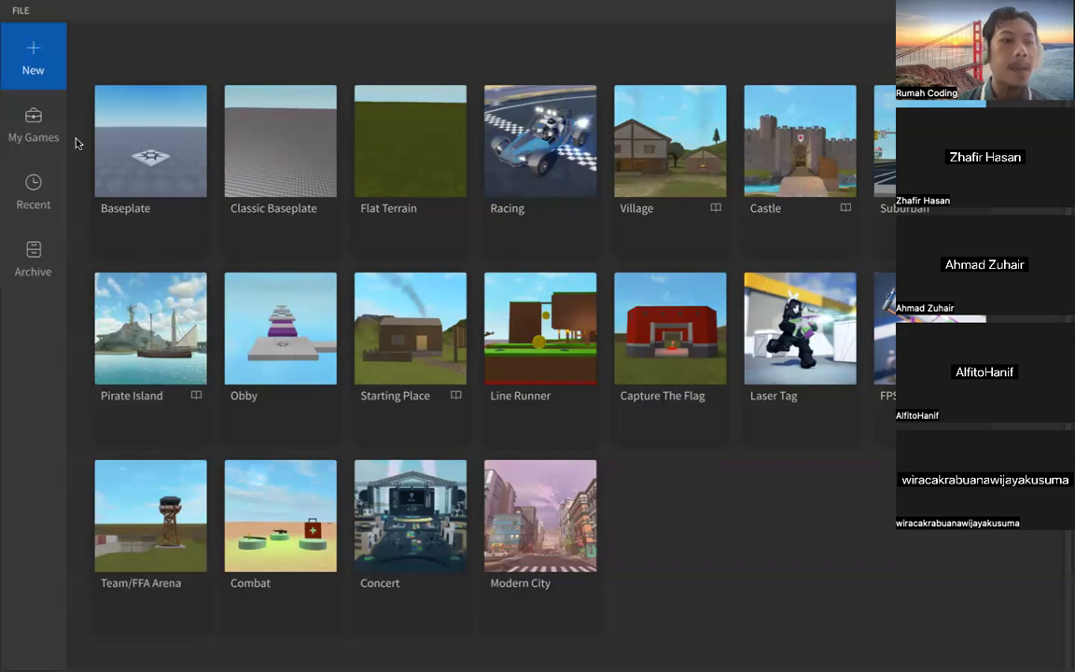
pyautogui.click(51, 130)
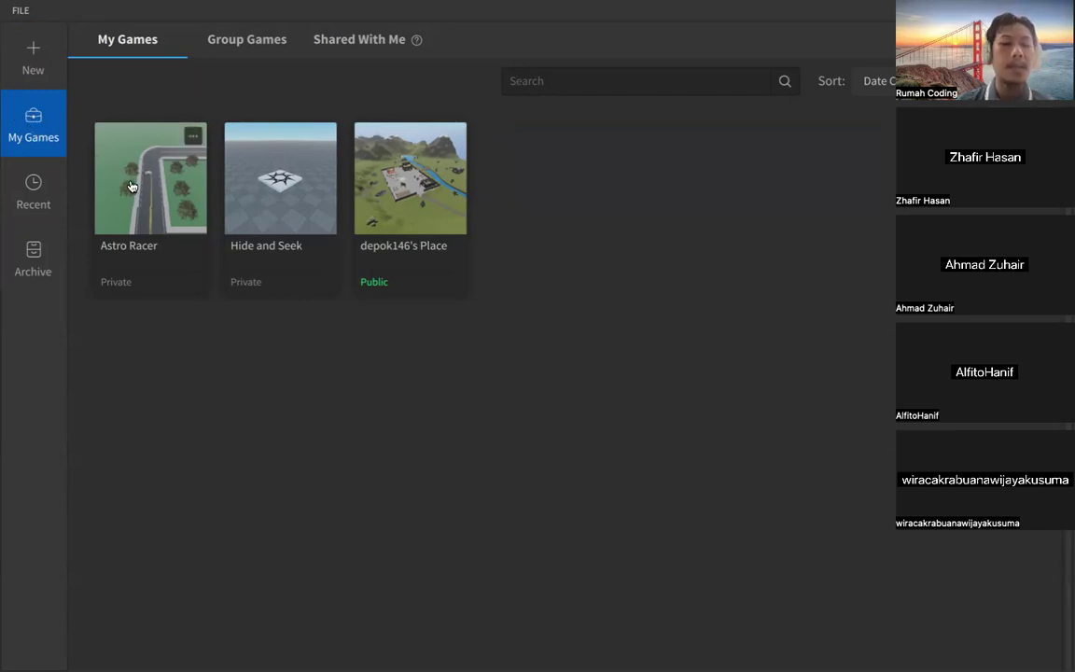
pyautogui.click(41, 194)
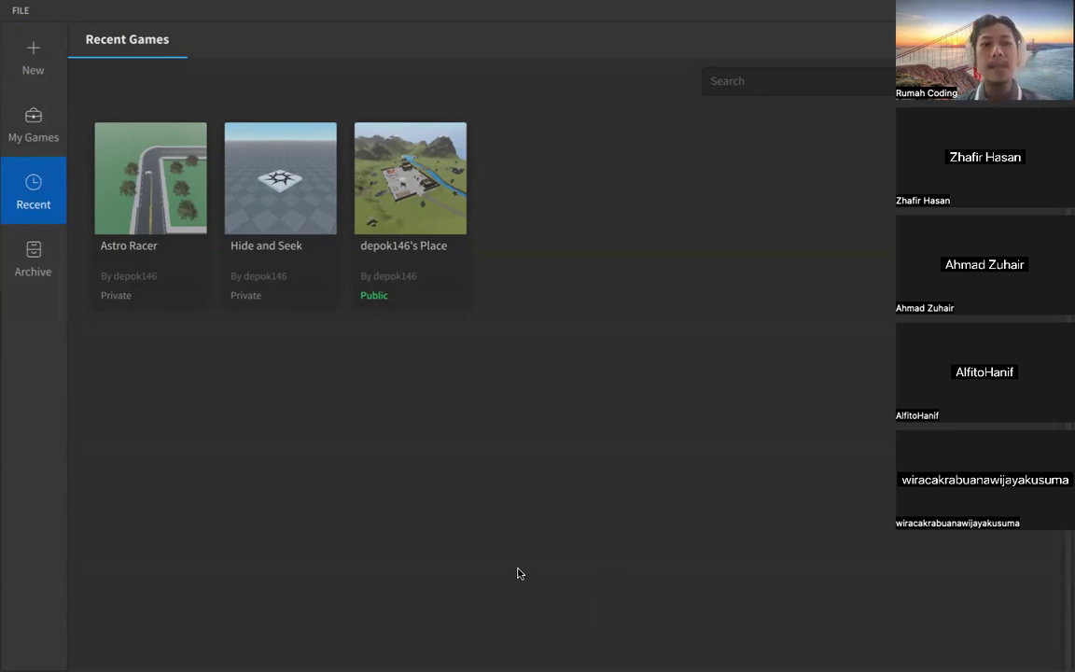
pyautogui.click(33, 140)
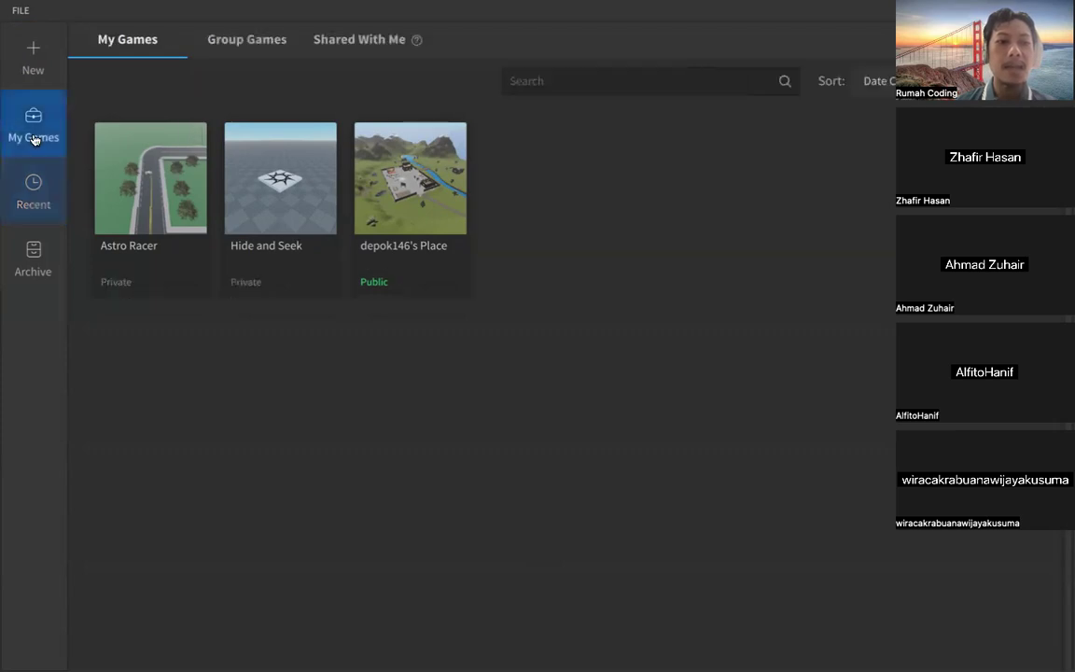
pyautogui.click(34, 182)
pyautogui.click(33, 142)
pyautogui.click(33, 182)
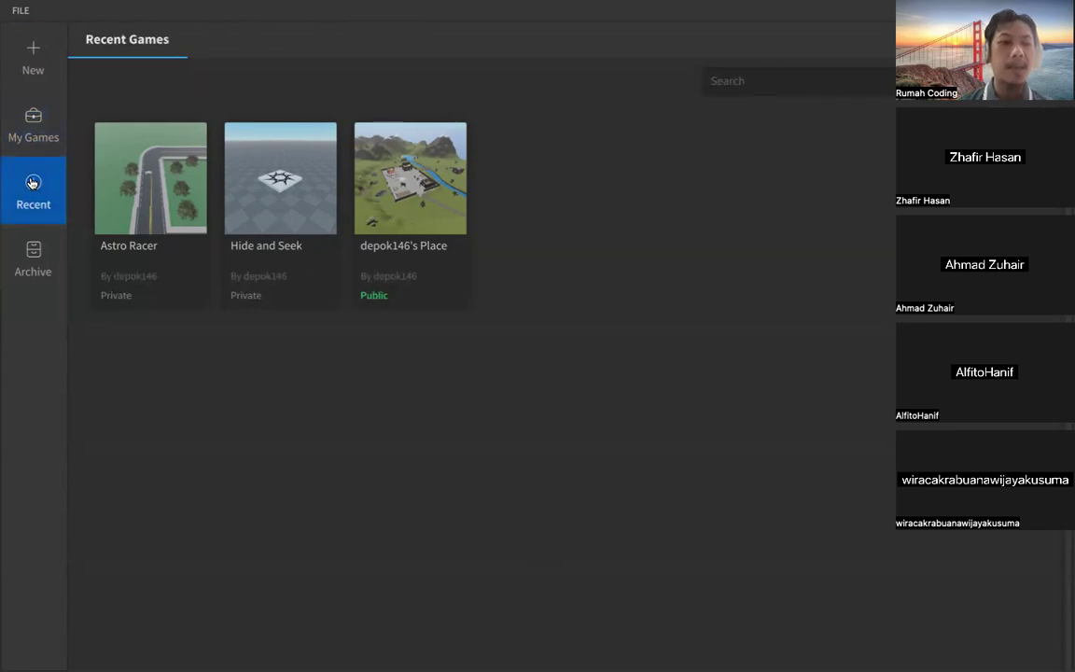
pyautogui.click(34, 258)
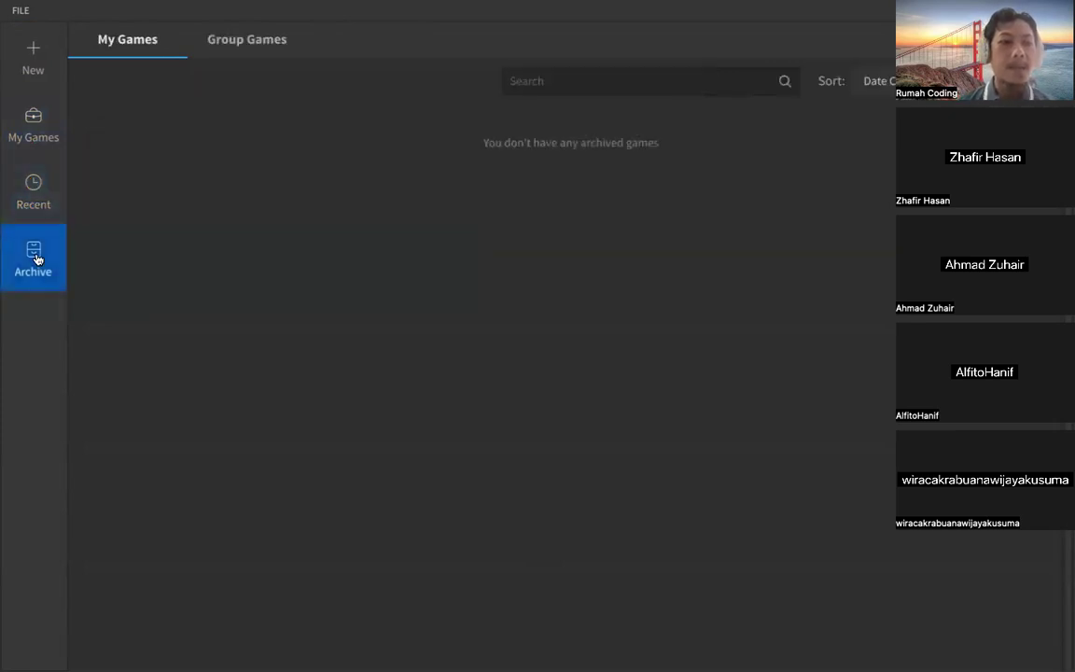
pyautogui.click(38, 140)
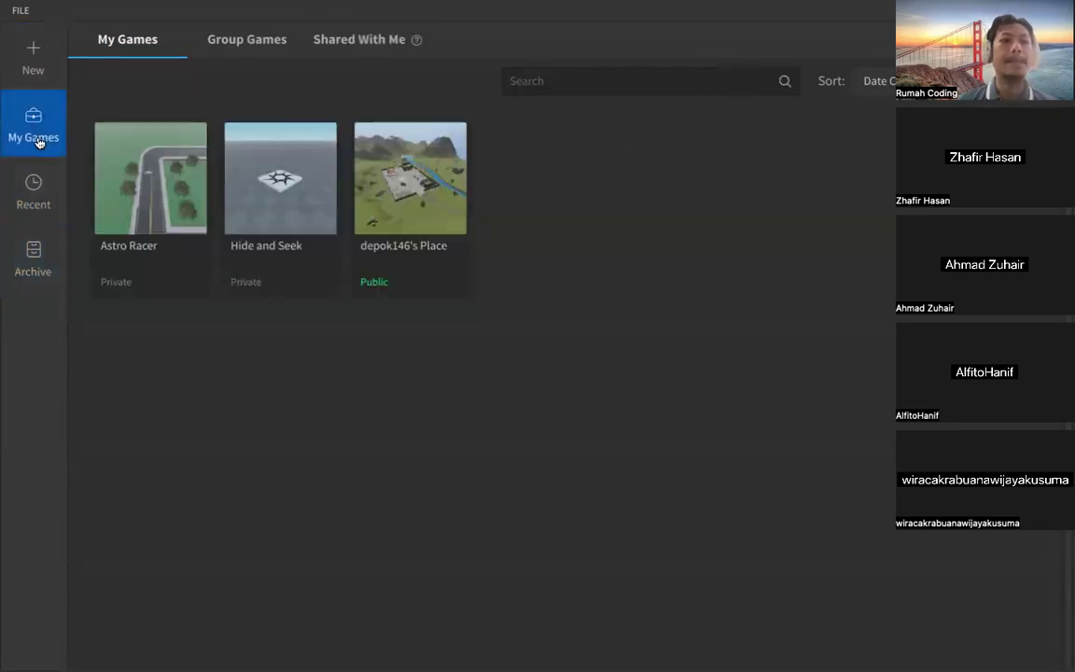
# Create a new place from the Baseplate template
pyautogui.click(33, 70)
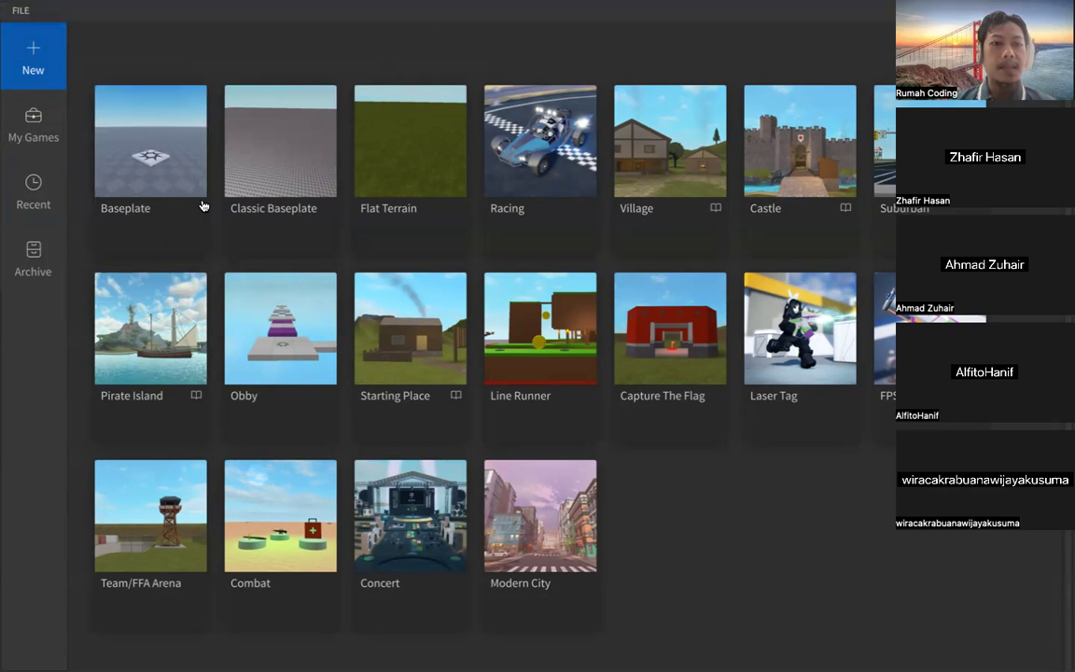
pyautogui.click(157, 179)
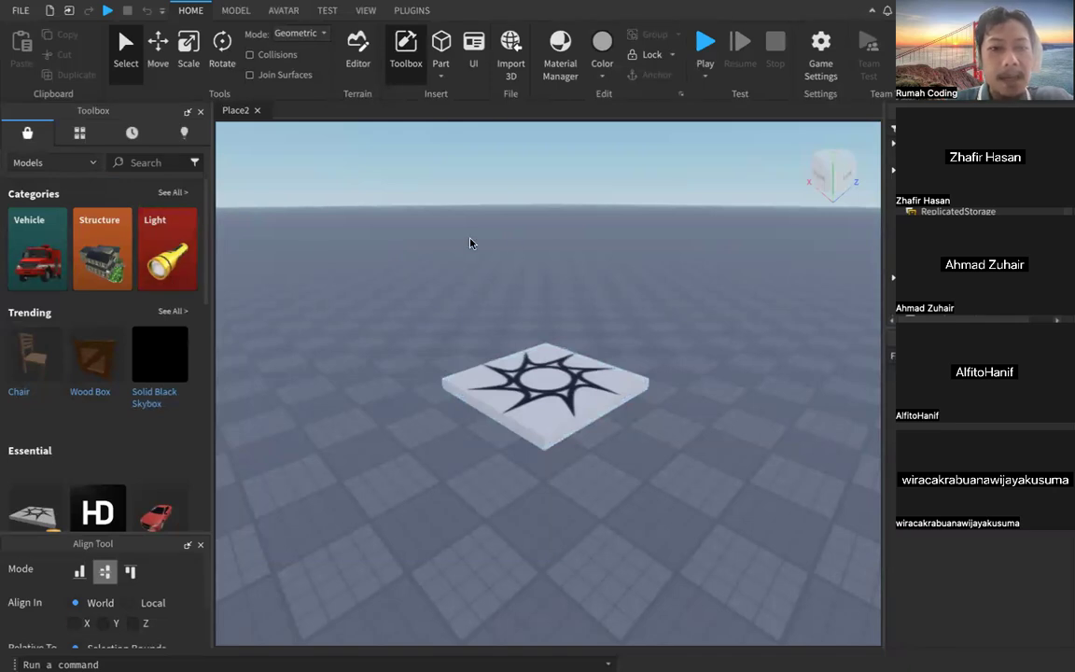
# Examine the baseplate and its spawn location from close up and from far away
pyautogui.moveTo(692, 304)
pyautogui.mouseDown(button='middle')
pyautogui.moveTo(670, 290)
pyautogui.moveTo(618, 302)
pyautogui.moveTo(678, 398)
pyautogui.moveTo(705, 318)
pyautogui.mouseUp(button='middle')
pyautogui.scroll(-10, 681, 333)
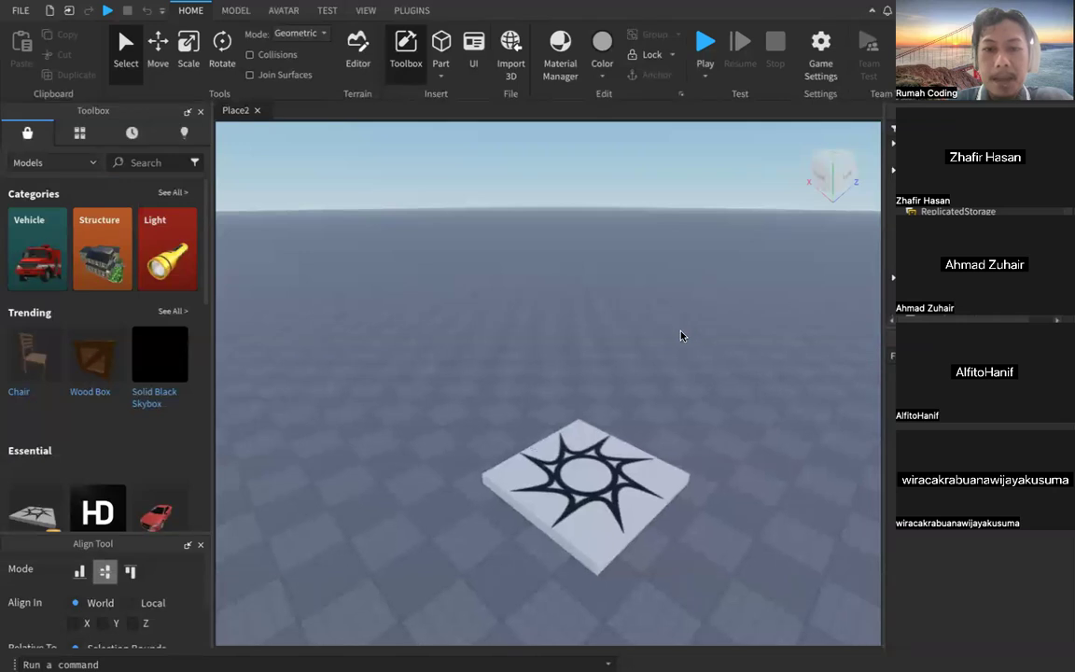
pyautogui.scroll(-10, 686, 362)
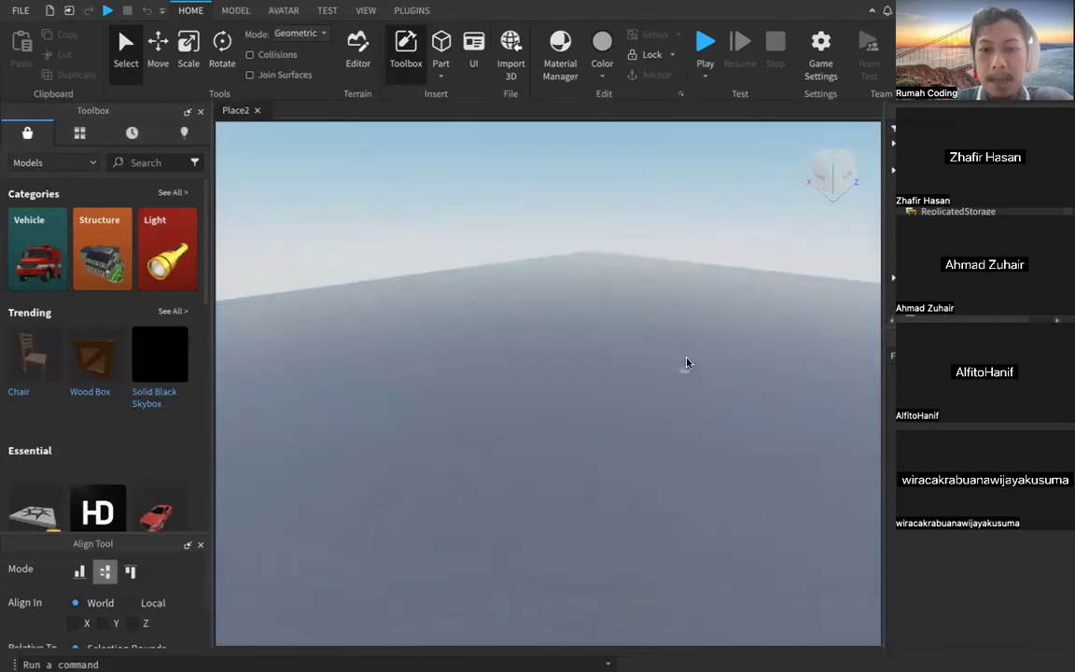
pyautogui.moveTo(686, 365); pyautogui.dragTo(618, 410, button='middle')
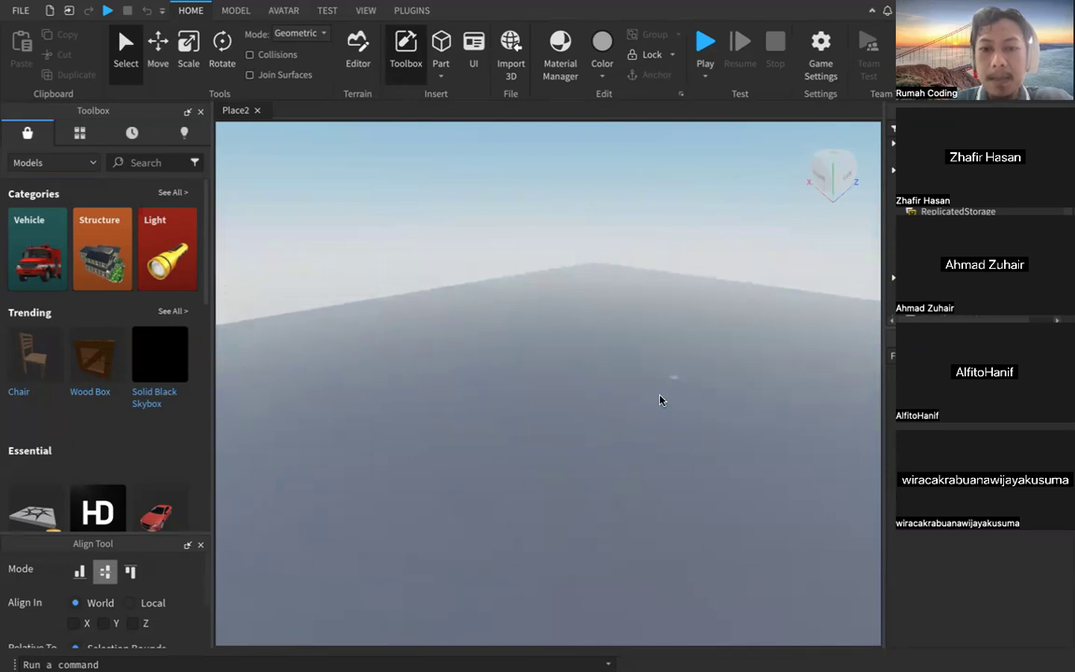
pyautogui.scroll(-5, 672, 399)
pyautogui.scroll(10, 656, 380)
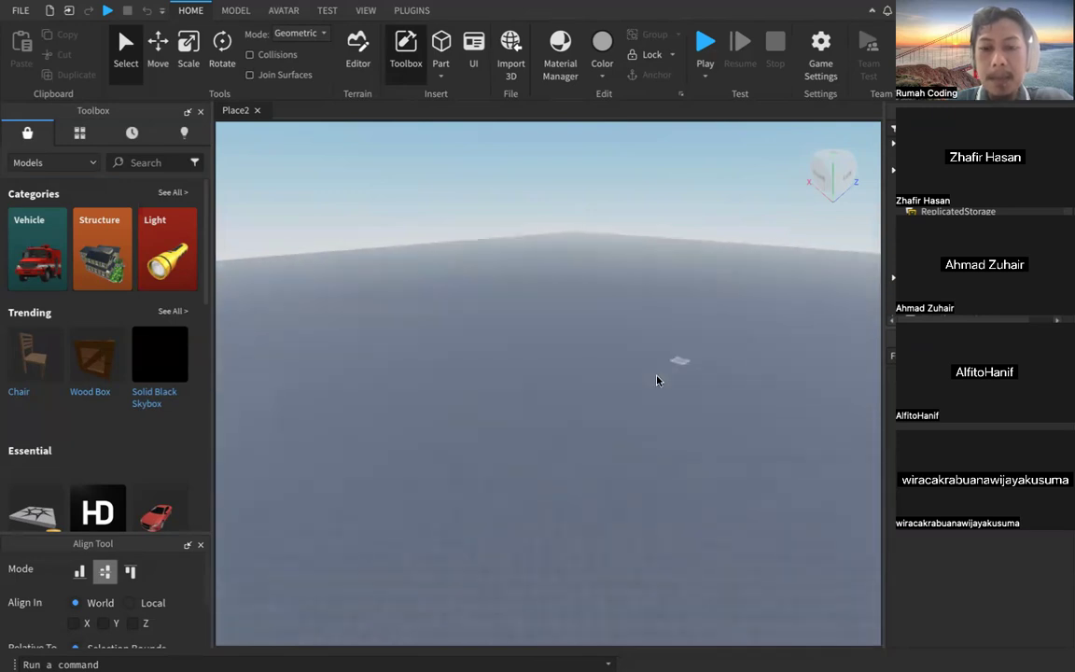
pyautogui.scroll(10, 733, 346)
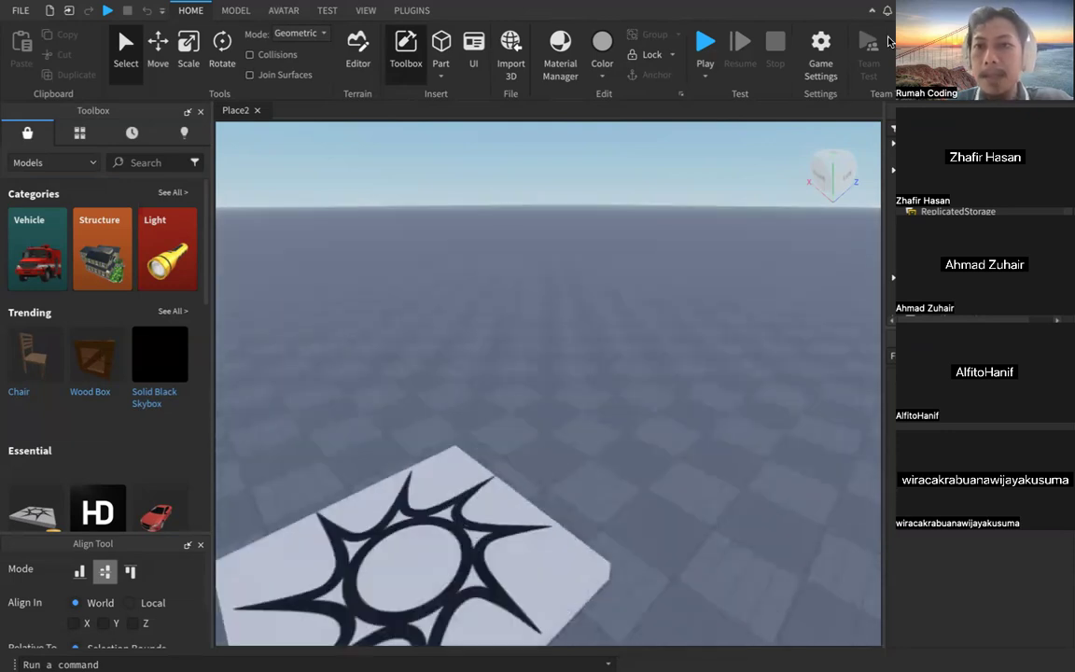
pyautogui.moveTo(605, 327); pyautogui.dragTo(623, 308, button='middle')
pyautogui.scroll(-10, 623, 309)
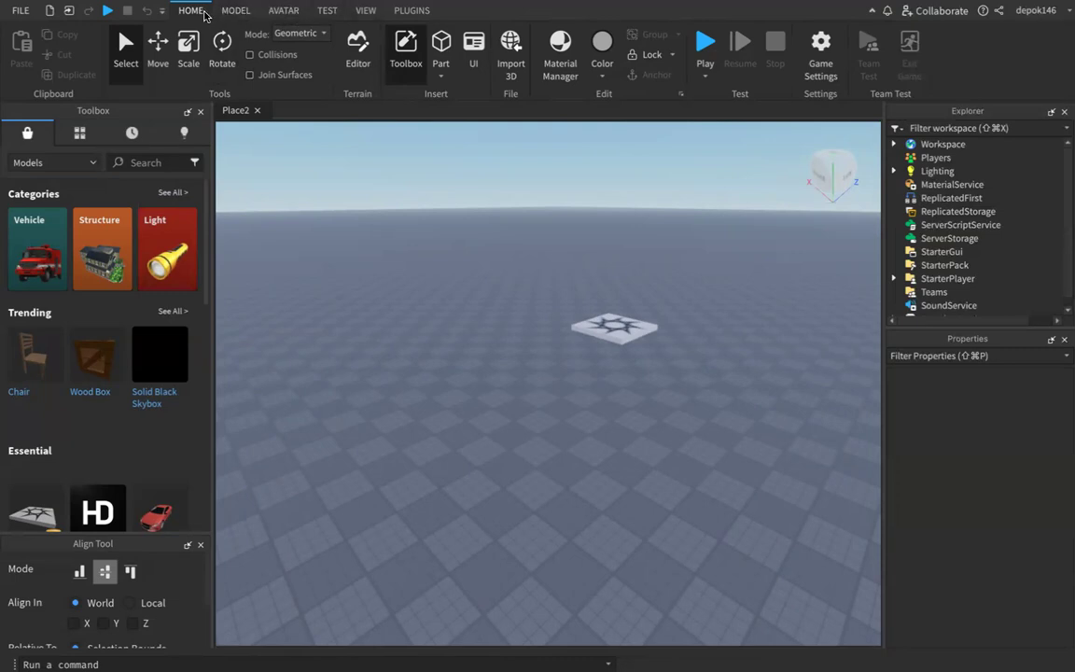
# Look over the tool sets for modelling, avatars, testing, viewing and plugins, ending at the home tools
pyautogui.click(233, 11)
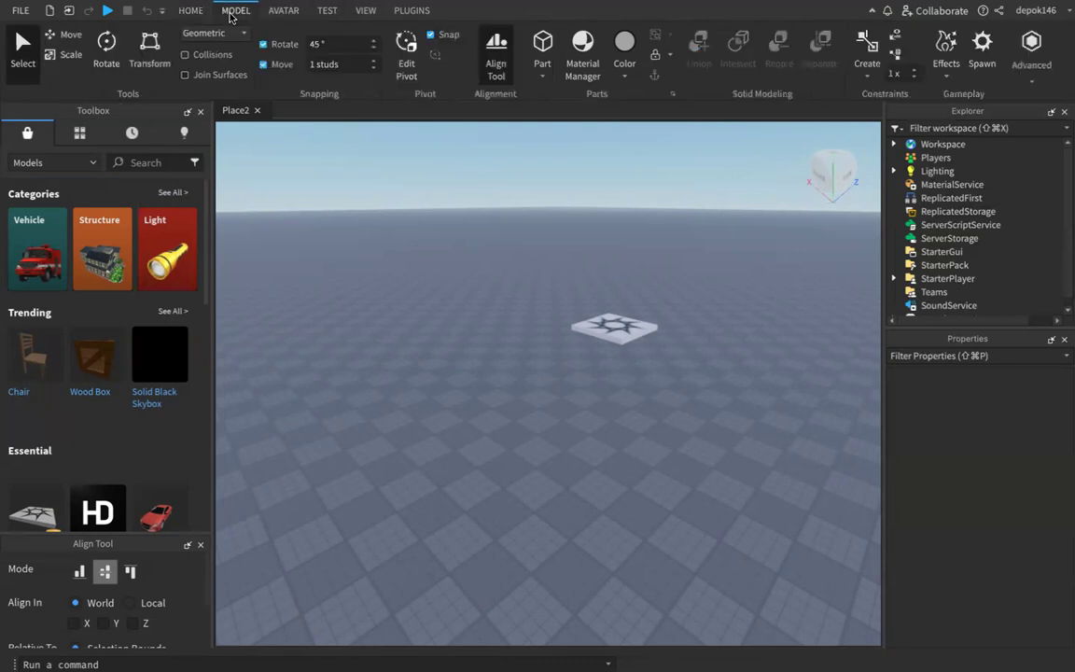
pyautogui.click(283, 11)
pyautogui.click(323, 12)
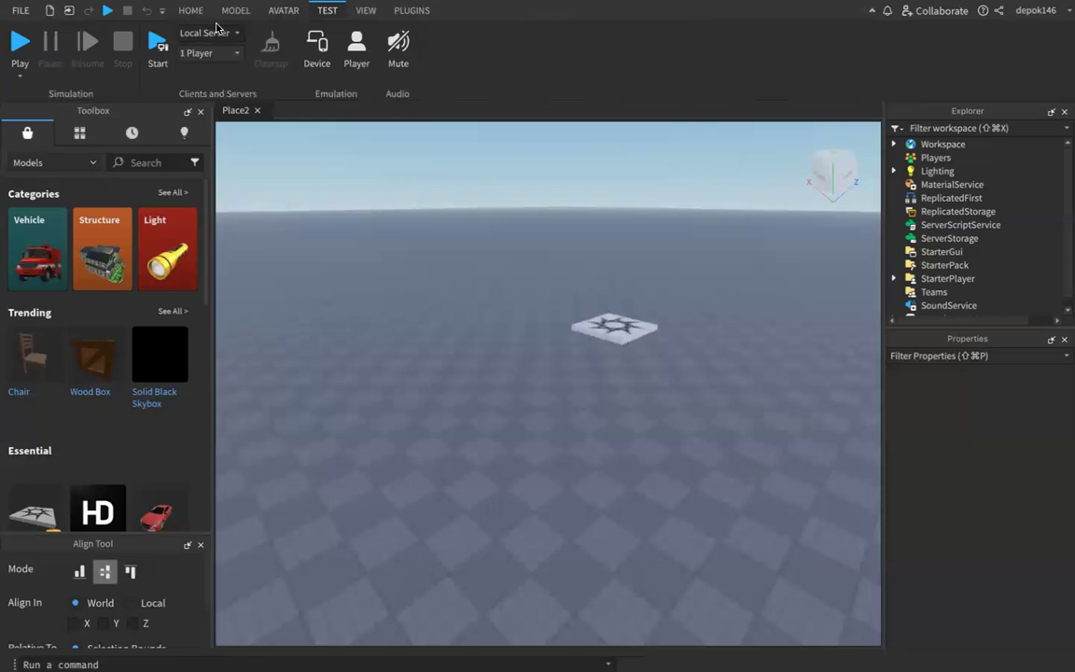
pyautogui.click(181, 13)
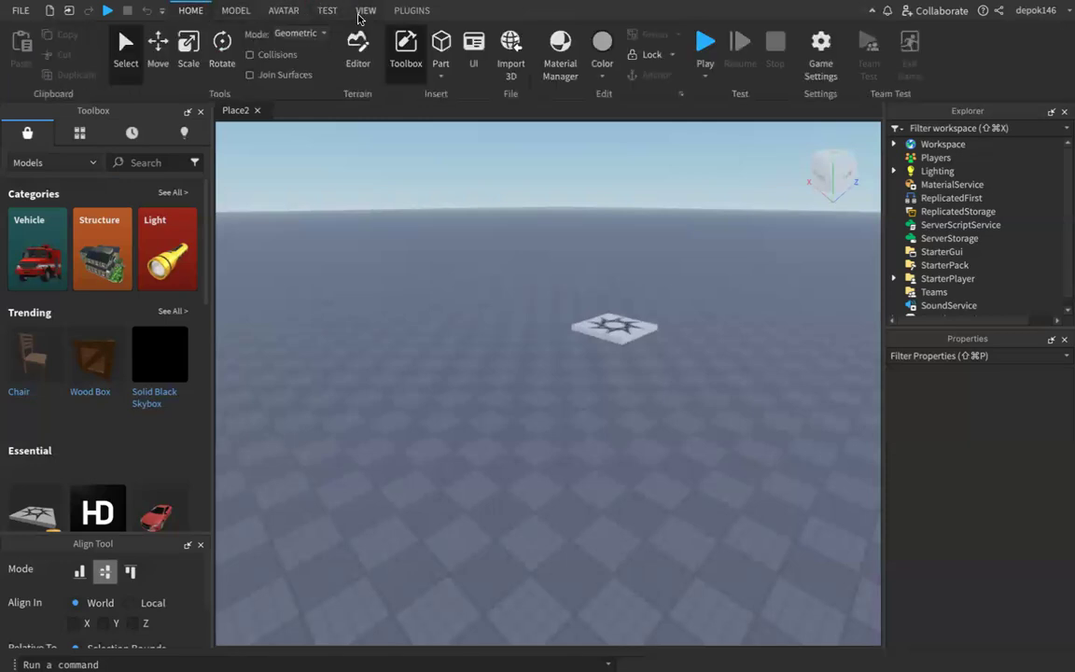
pyautogui.click(327, 12)
pyautogui.click(365, 15)
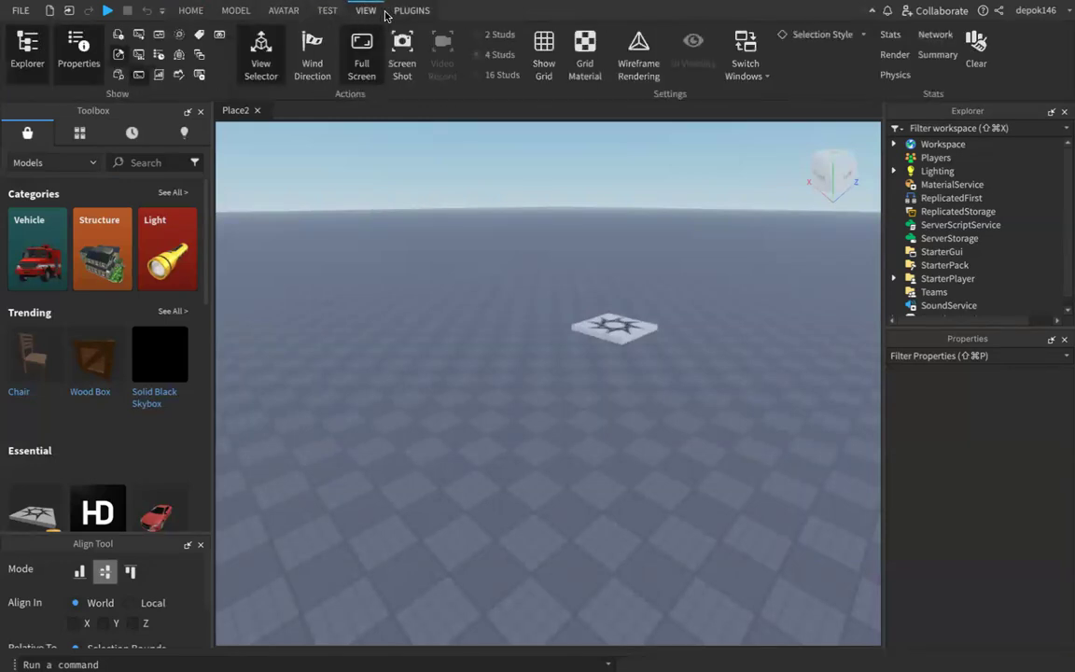
pyautogui.click(395, 10)
pyautogui.click(187, 11)
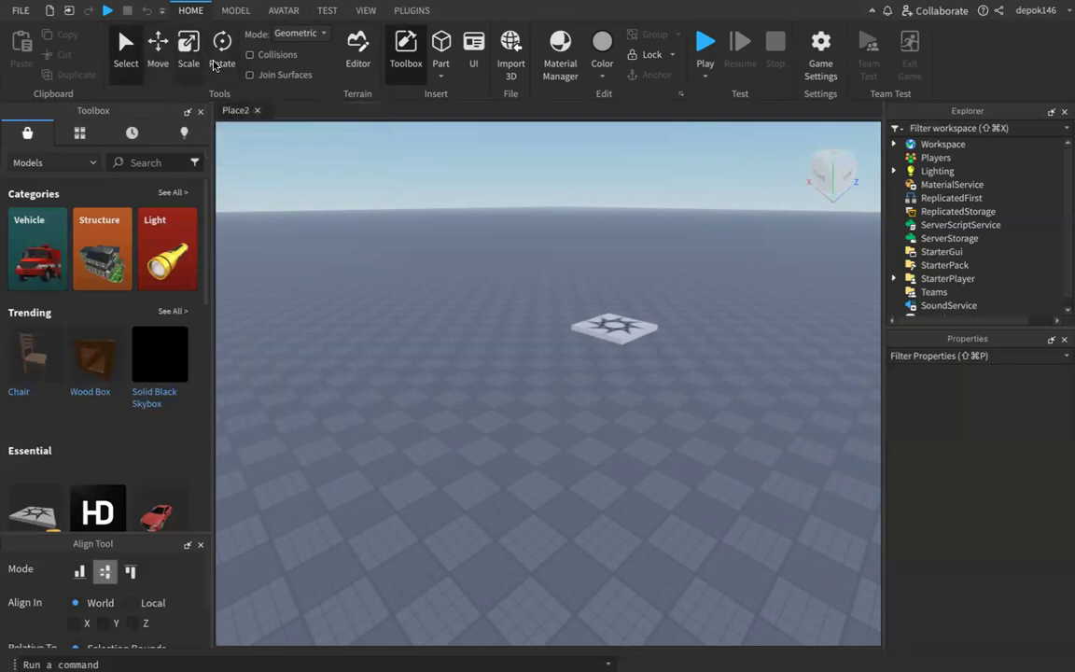
# Hide and reshow the Toolbox, and browse its trending and essential models
pyautogui.click(403, 58)
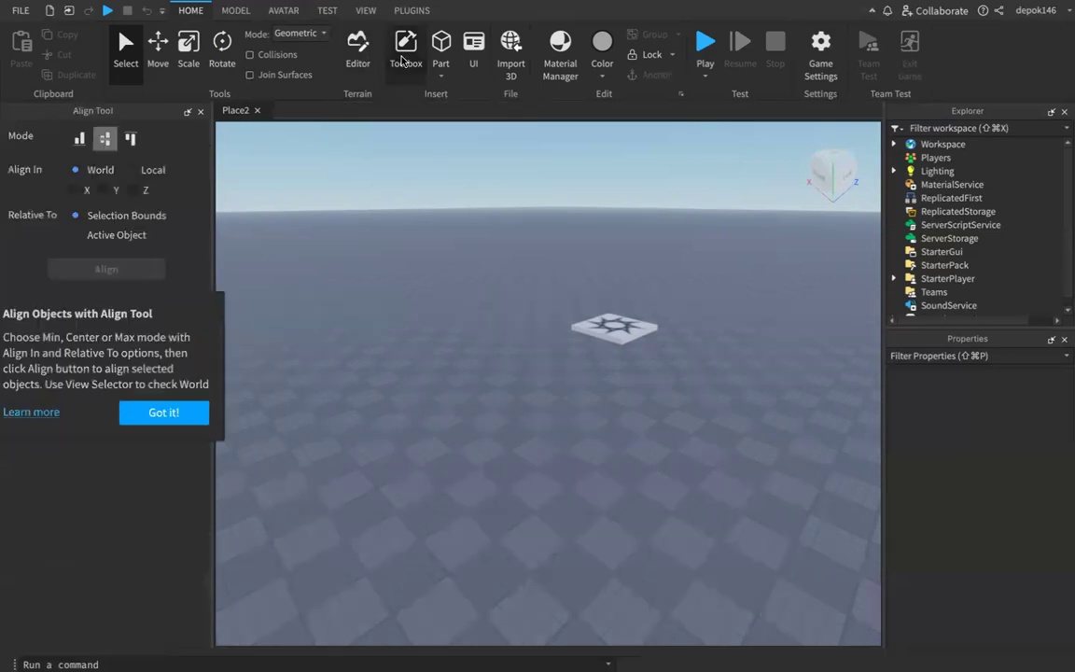
pyautogui.click(403, 58)
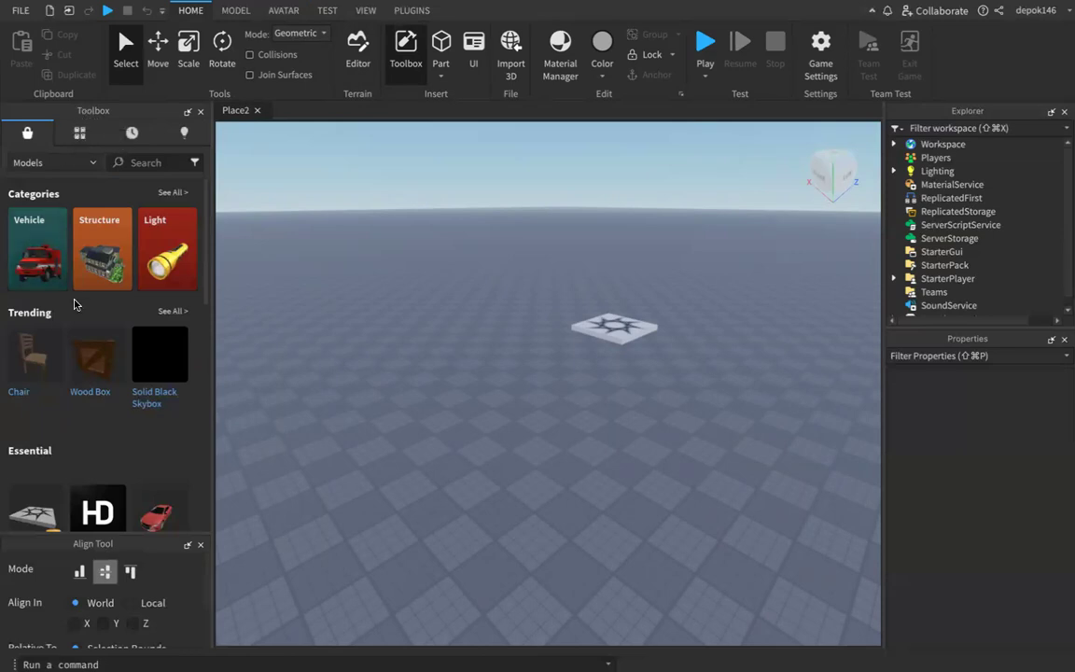
pyautogui.click(27, 136)
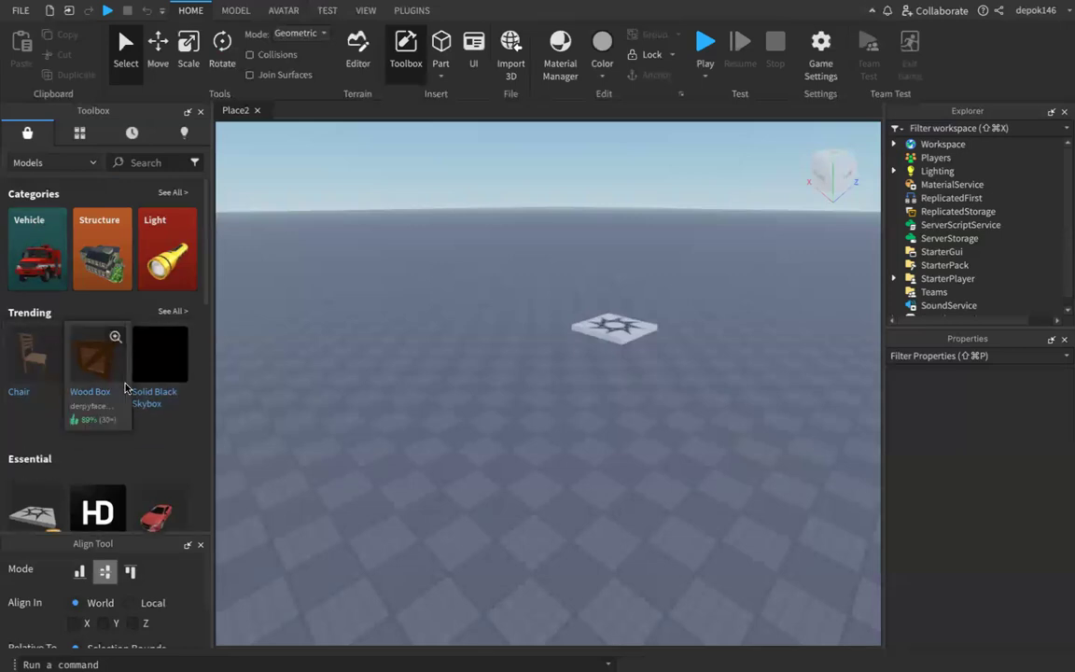
pyautogui.scroll(-3, 125, 375)
pyautogui.scroll(3, 126, 388)
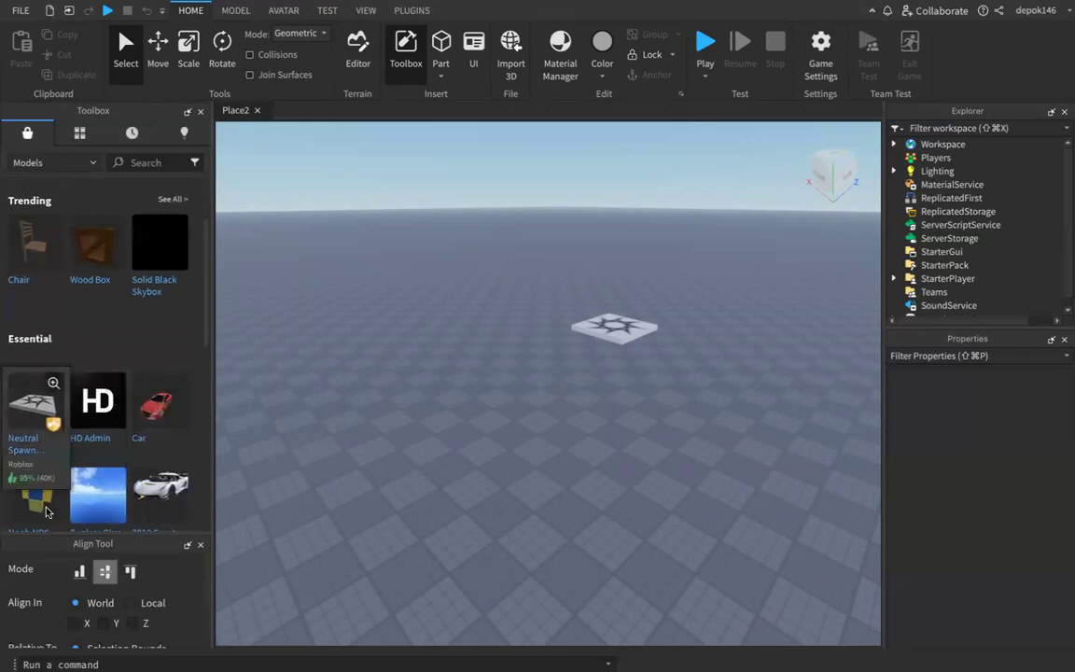
pyautogui.scroll(-3, 42, 464)
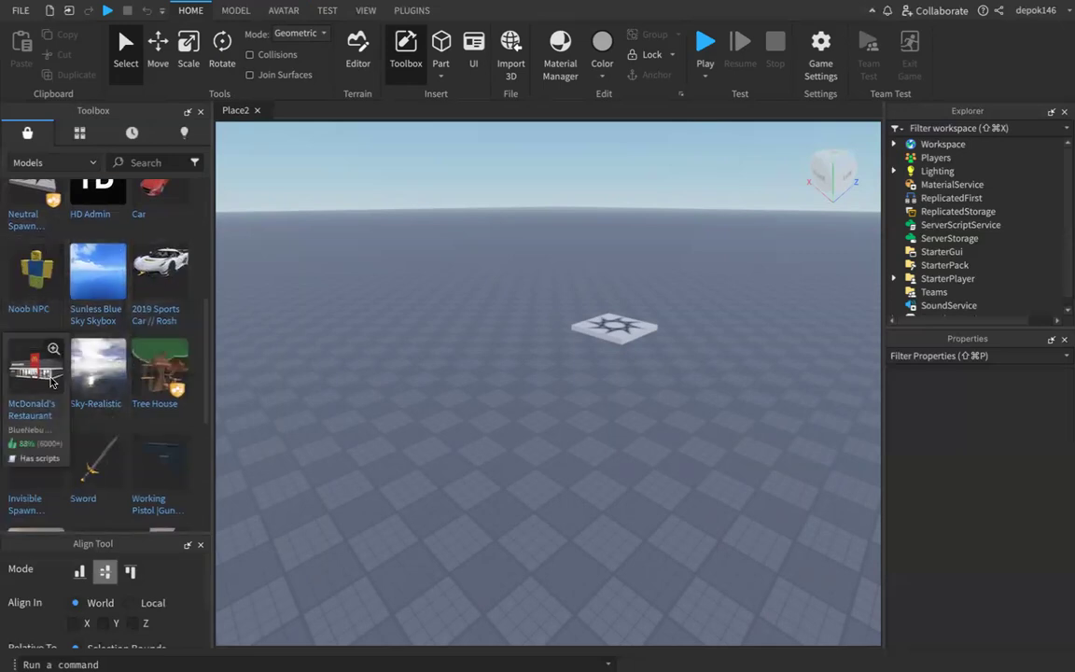
pyautogui.scroll(2, 47, 378)
pyautogui.scroll(-5, 51, 378)
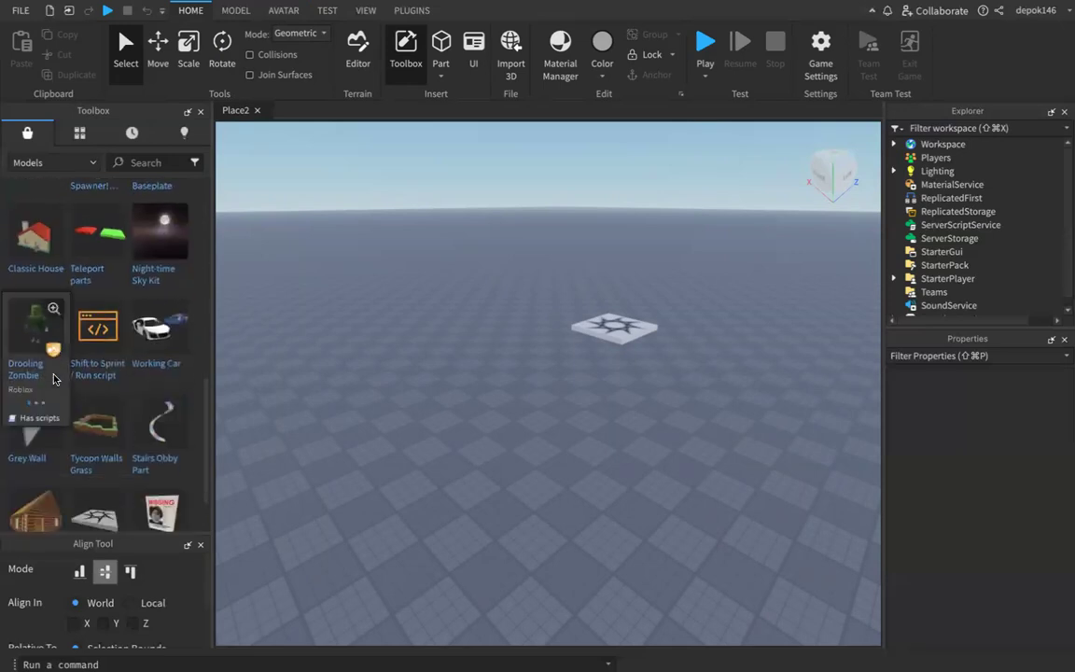
pyautogui.scroll(-3, 53, 378)
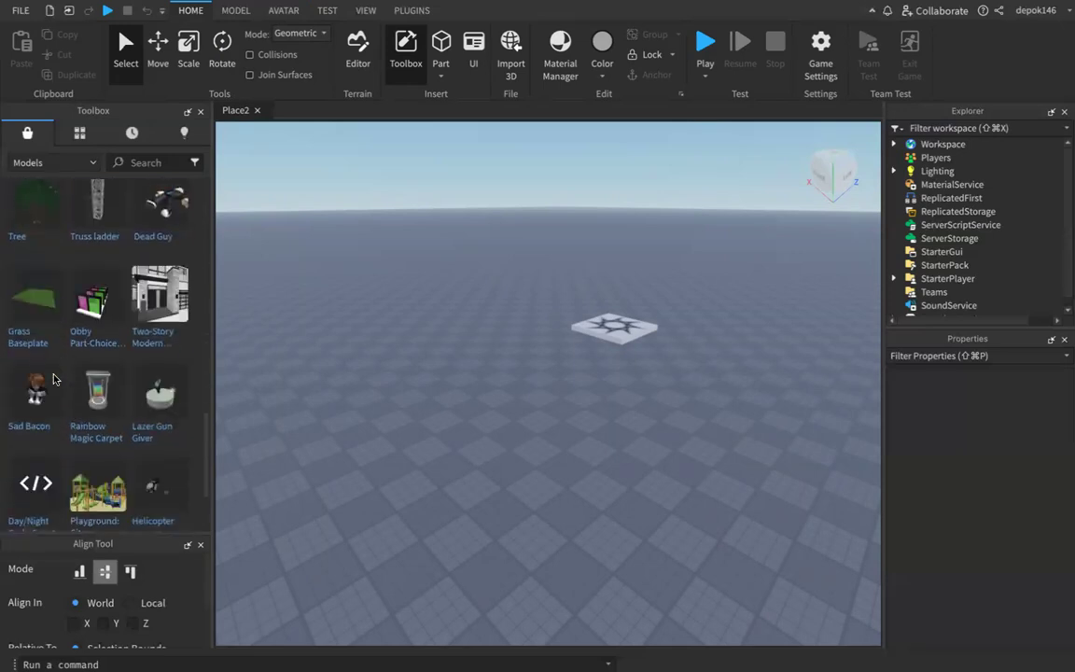
pyautogui.scroll(-10, 61, 373)
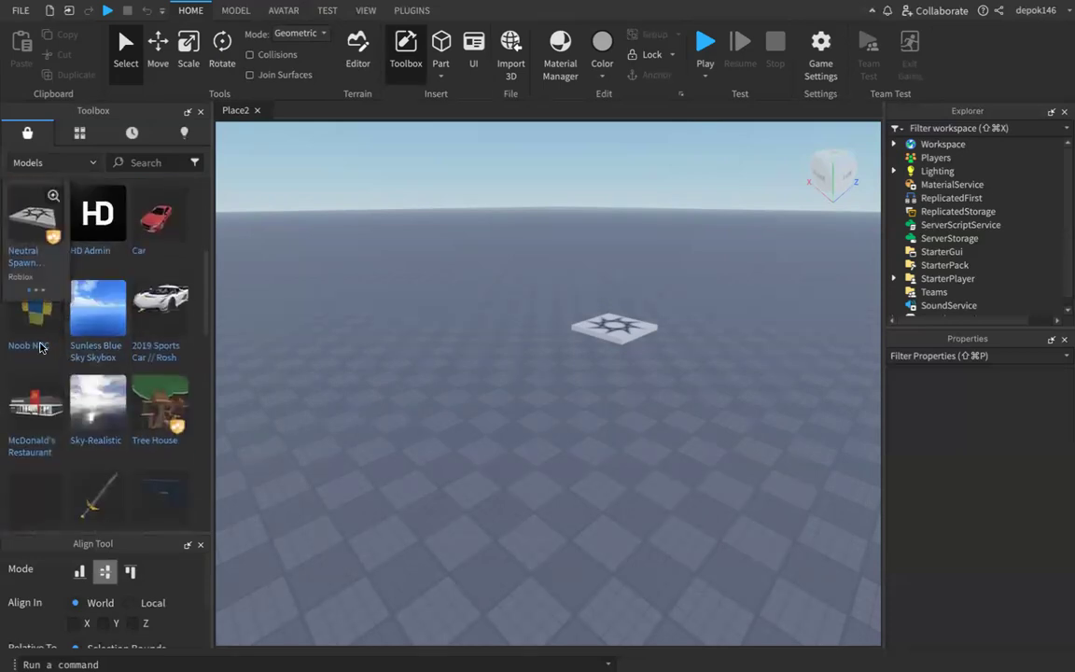
pyautogui.scroll(3, 117, 415)
pyautogui.scroll(-8, 112, 420)
pyautogui.scroll(-2, 109, 423)
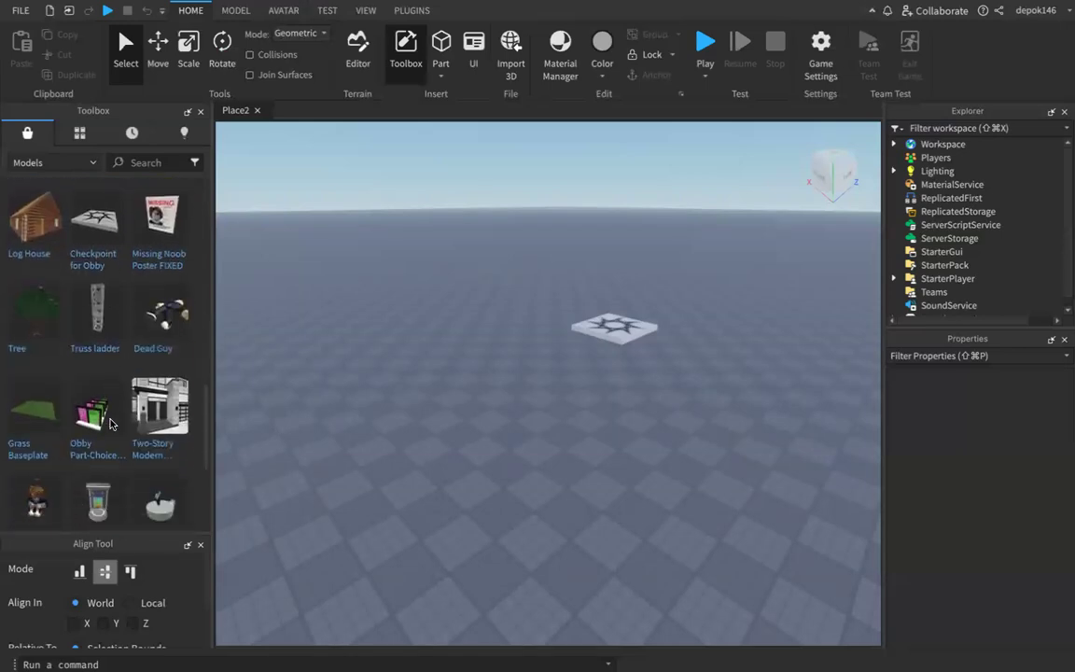
pyautogui.scroll(-5, 75, 280)
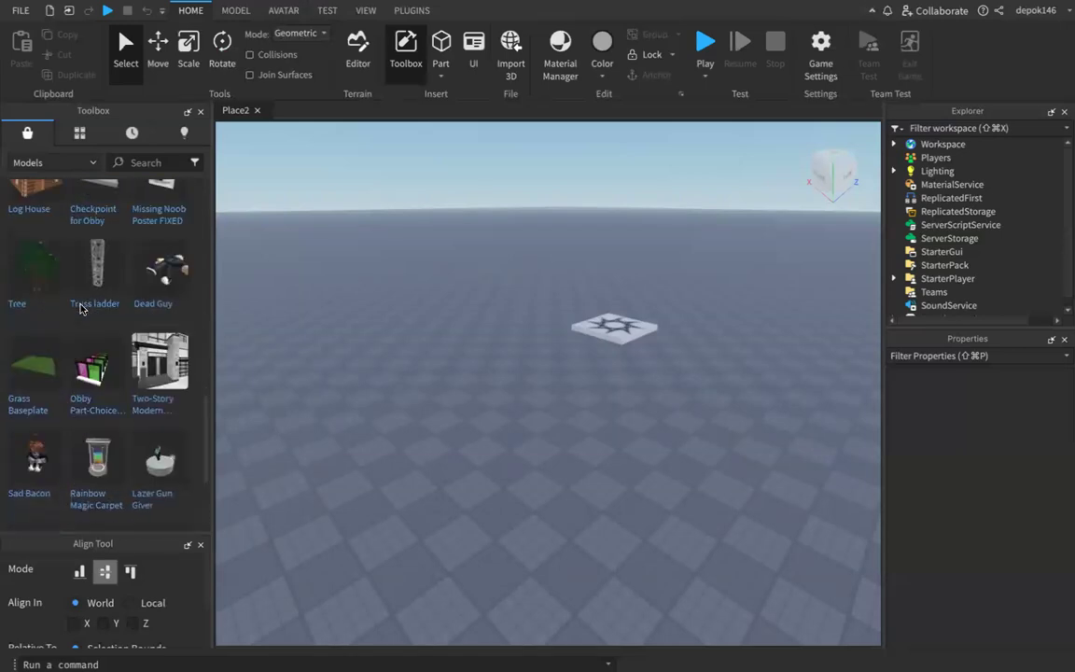
pyautogui.scroll(5, 79, 309)
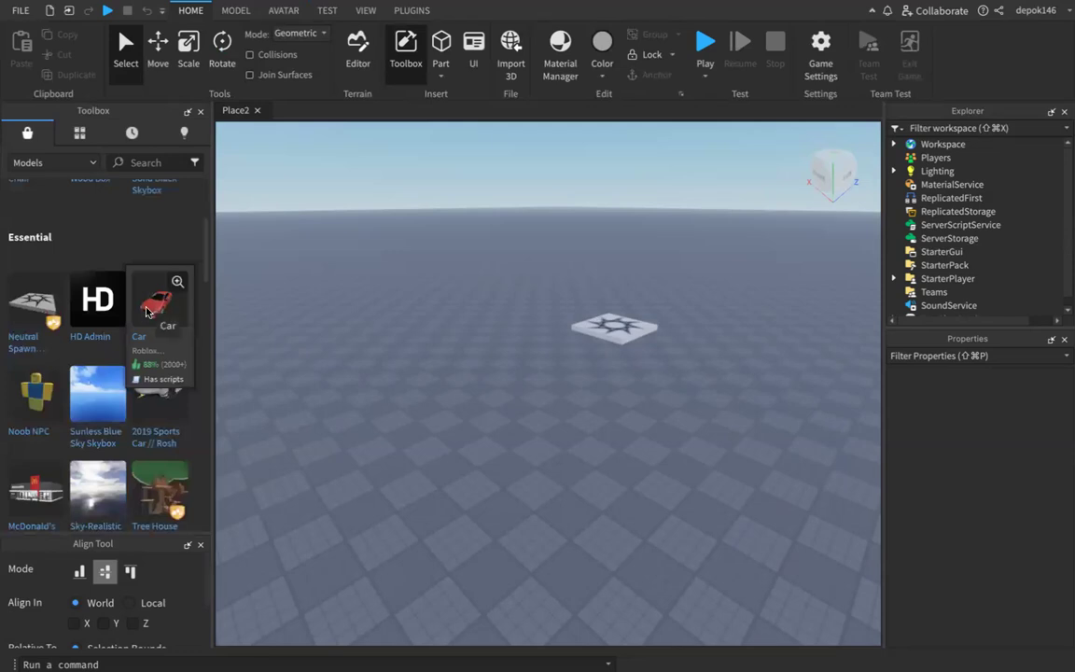
pyautogui.scroll(10, 131, 275)
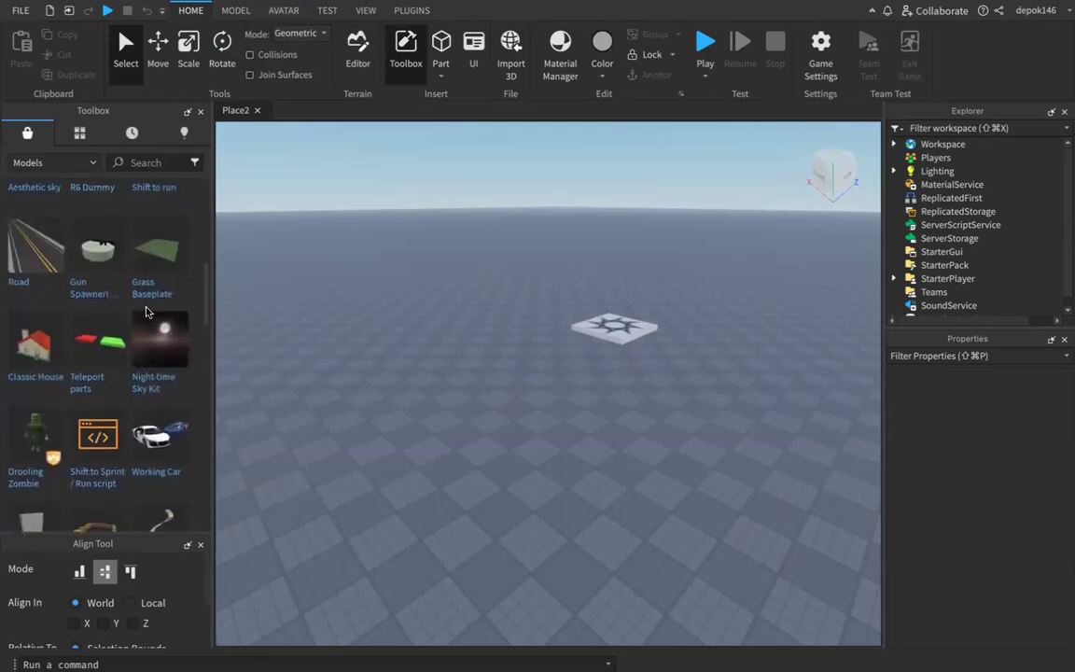
pyautogui.click(442, 78)
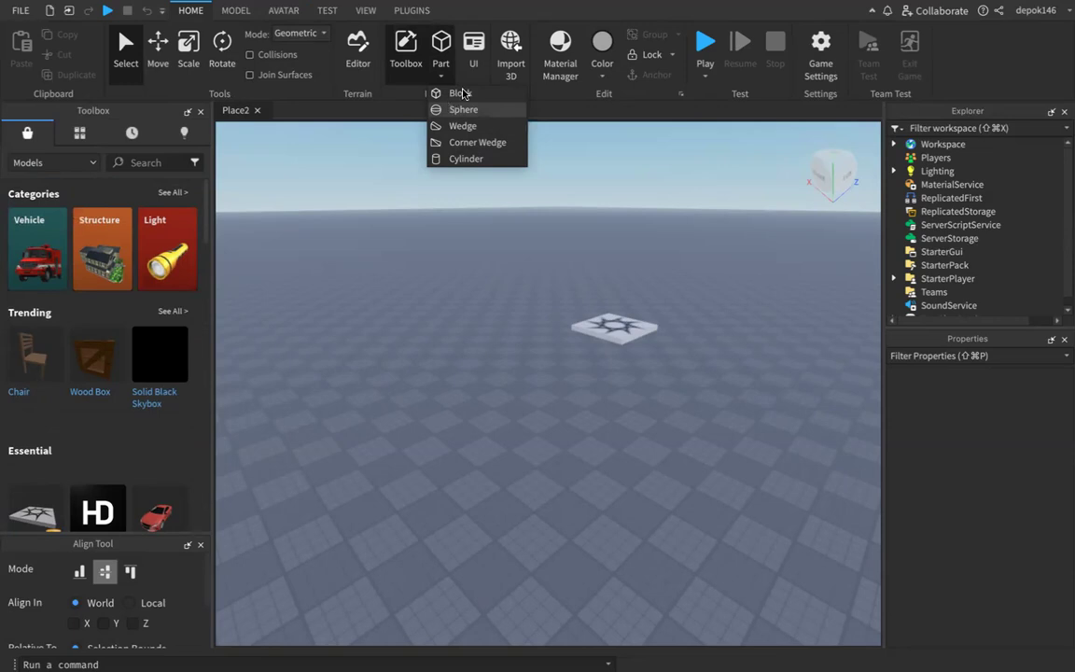
pyautogui.click(557, 105)
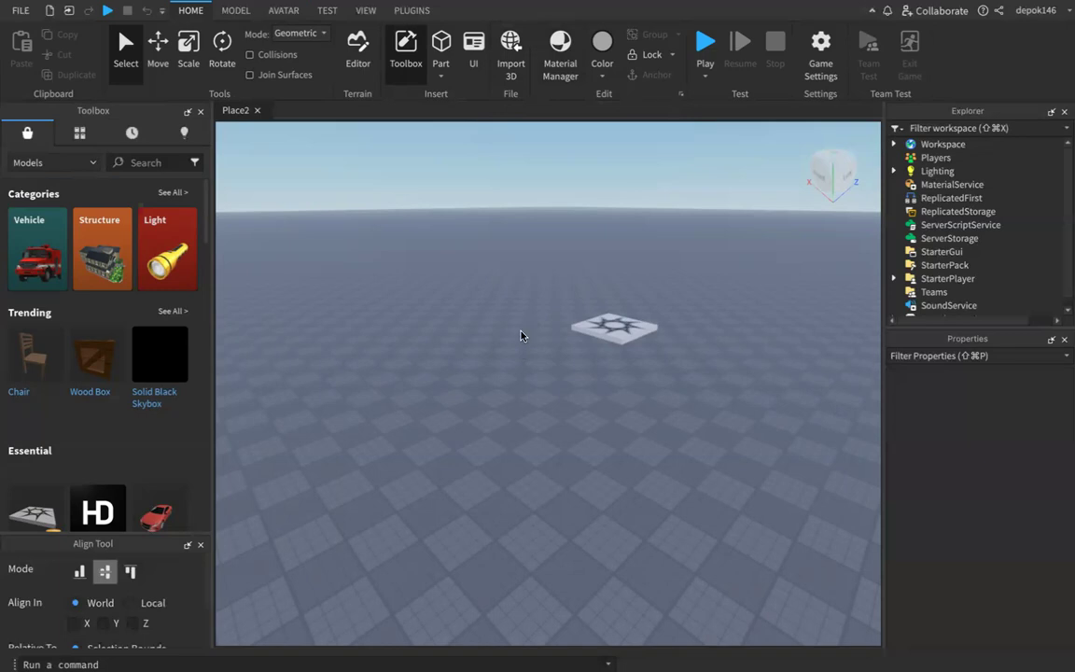
# Browse the full list of materials in an enlarged Material Manager, close it, and look over the part color palette
pyautogui.click(558, 47)
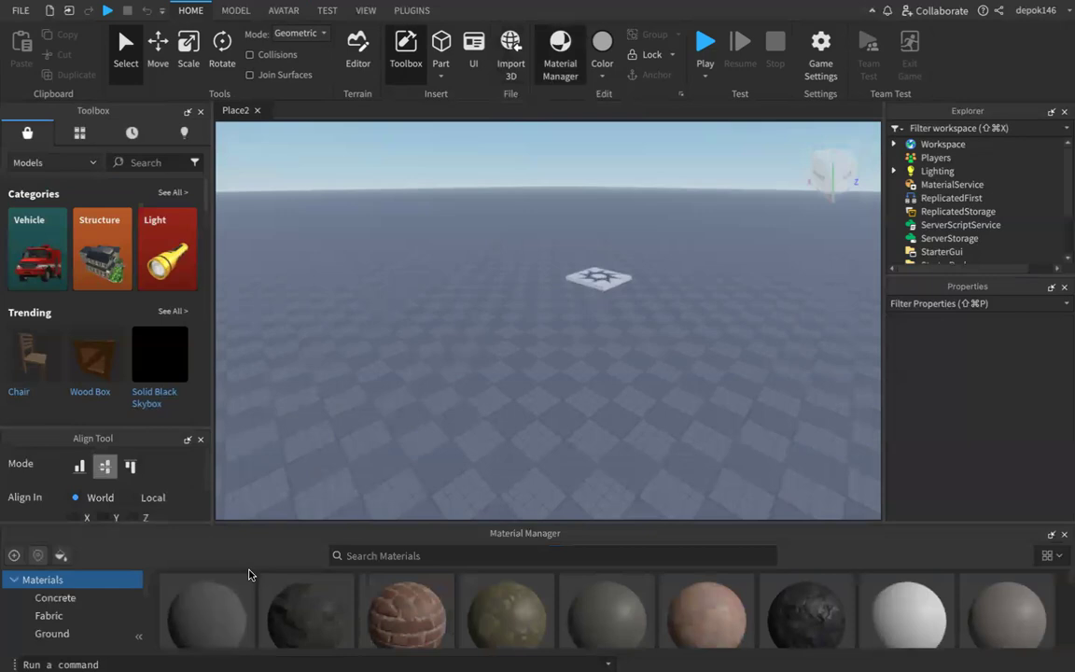
pyautogui.moveTo(539, 528); pyautogui.dragTo(527, 315)
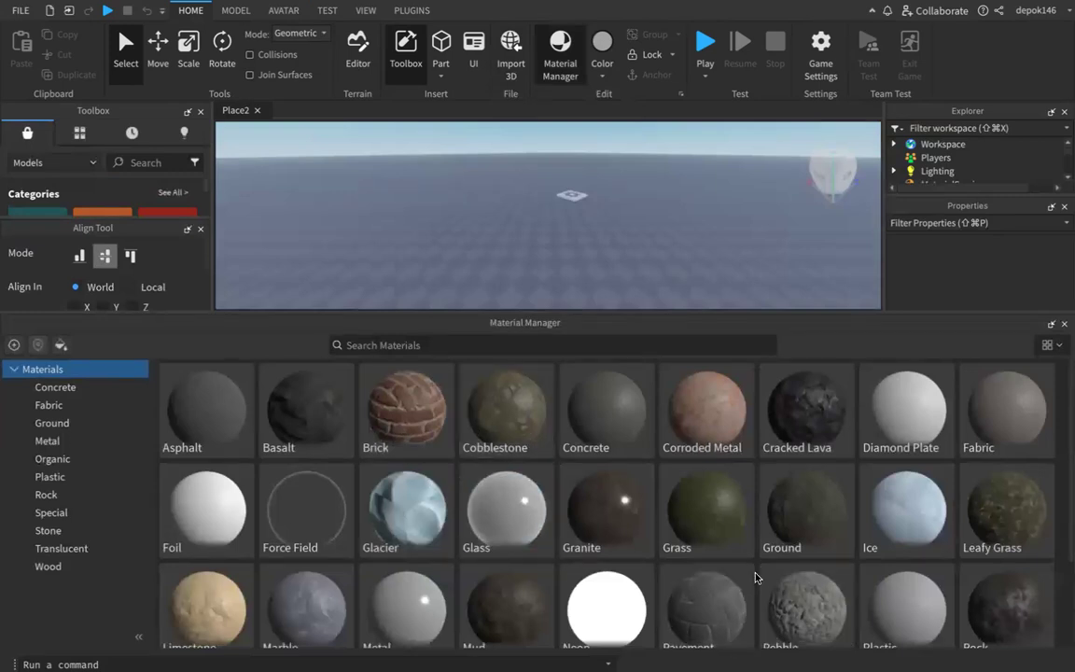
pyautogui.scroll(-3, 747, 574)
pyautogui.moveTo(546, 307); pyautogui.dragTo(509, 593)
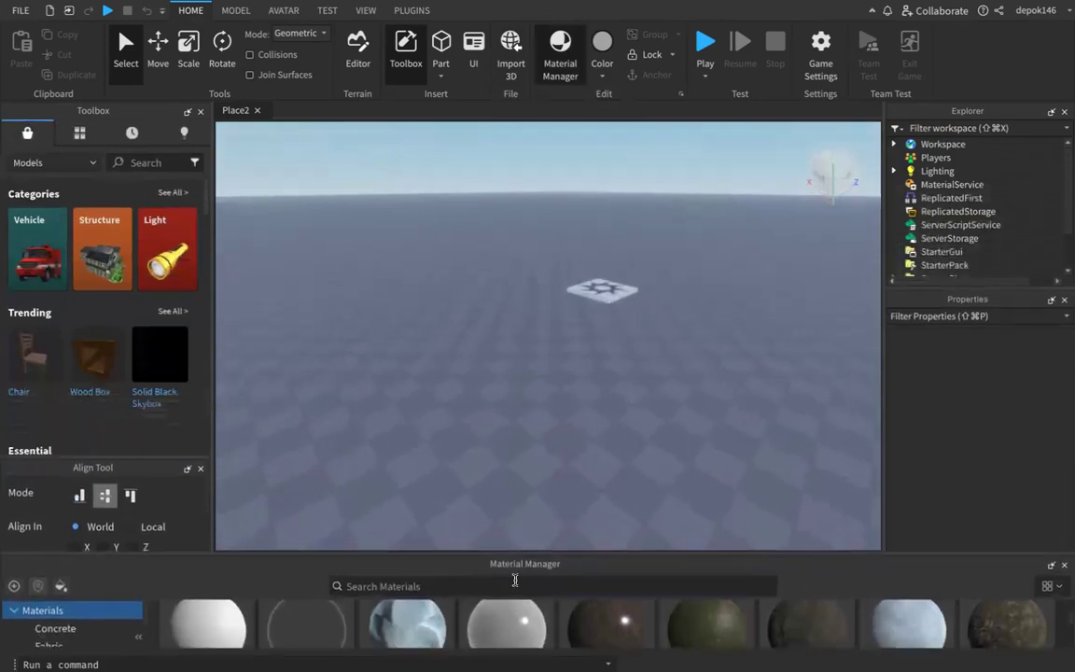
pyautogui.click(560, 42)
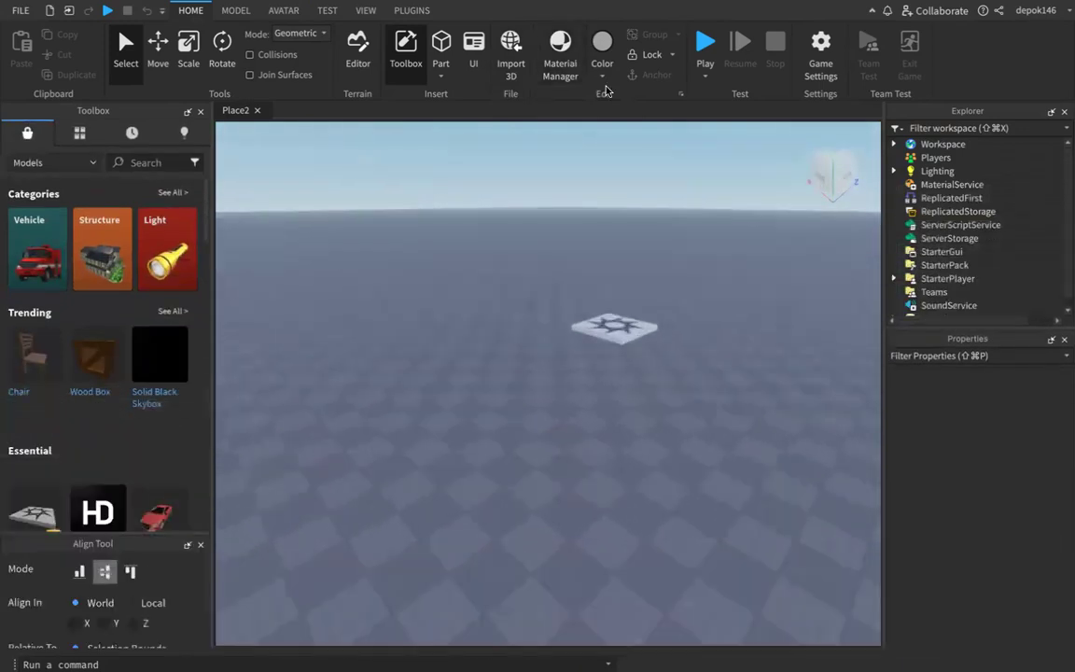
pyautogui.click(602, 51)
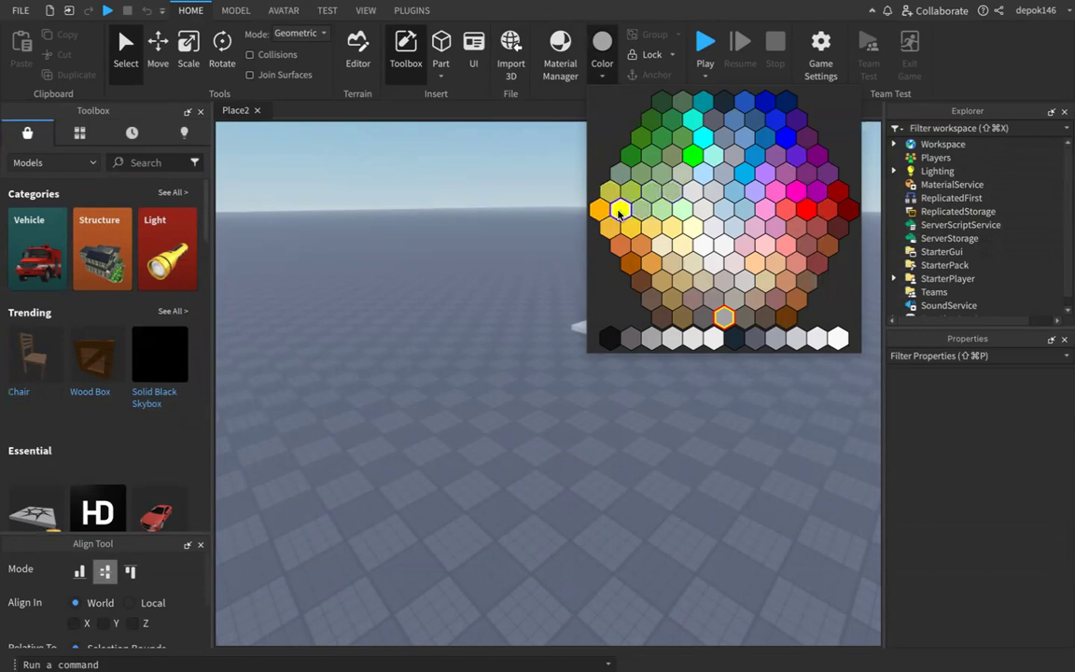
pyautogui.click(527, 117)
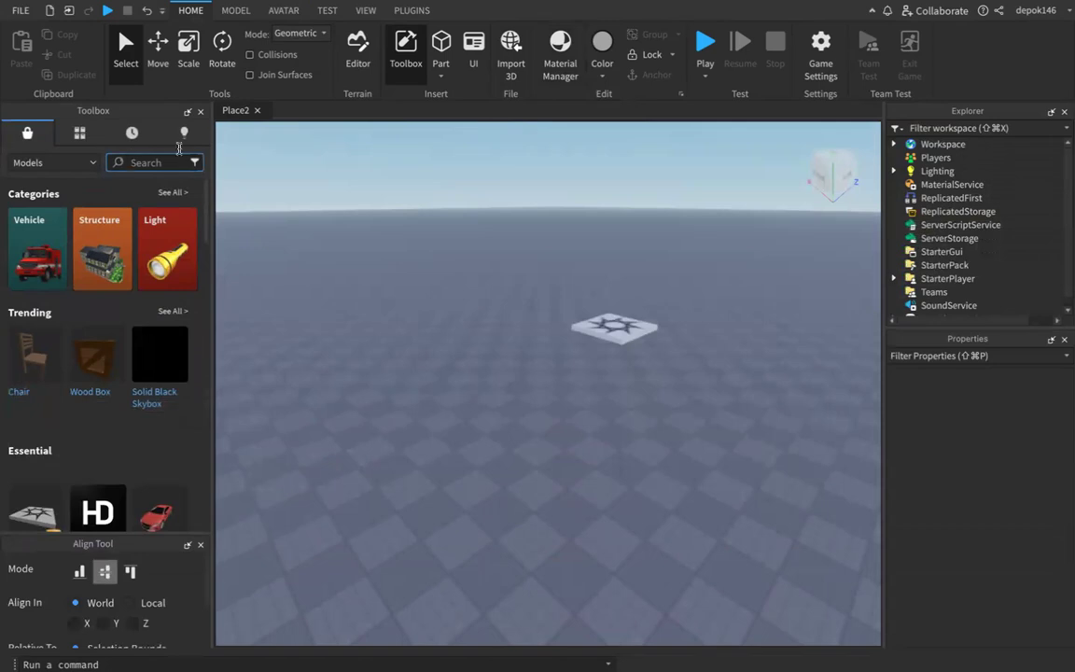
# Look over the modelling, avatar and testing tool sets again, ending at the home tools
pyautogui.click(236, 11)
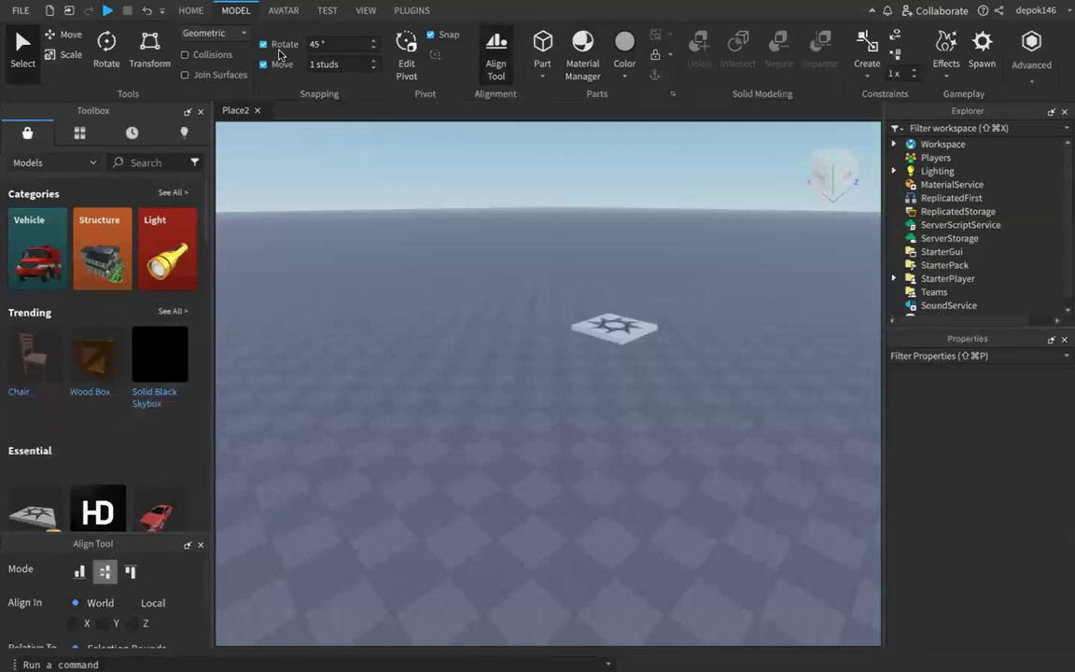
pyautogui.click(282, 13)
pyautogui.click(322, 11)
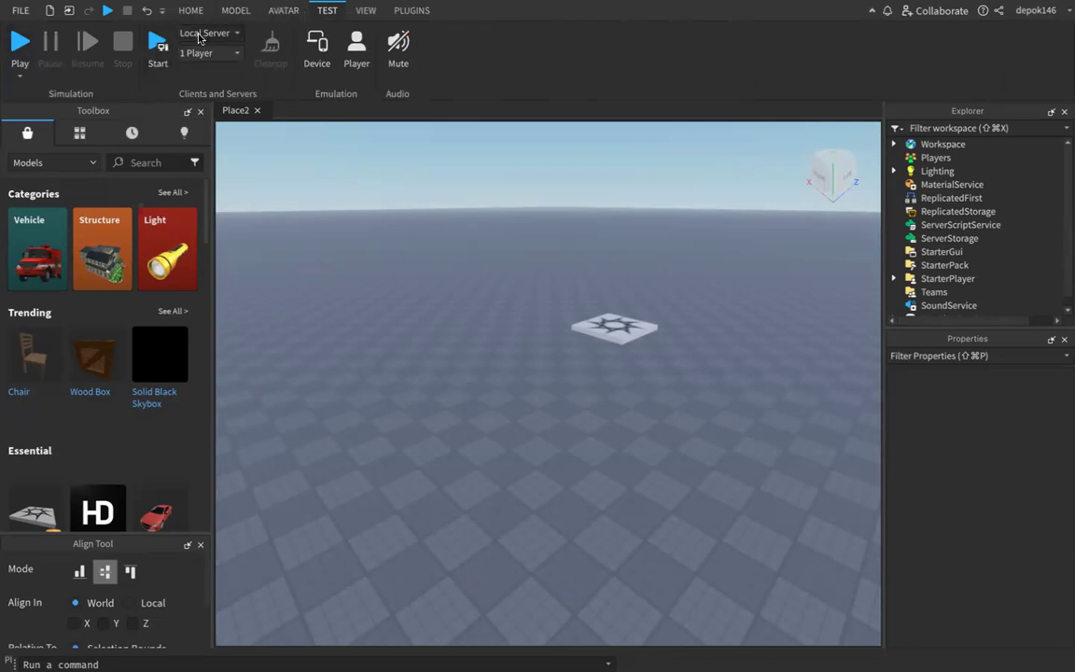
pyautogui.click(178, 13)
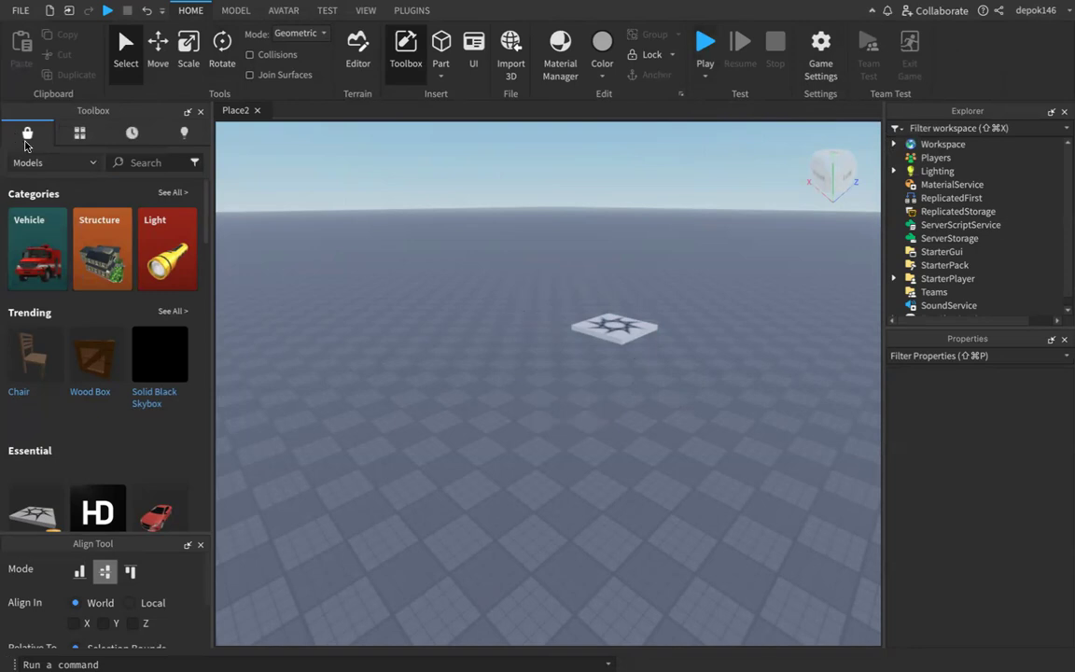
# Search the Toolbox models for "road" and browse the matching models
pyautogui.scroll(-5, 41, 259)
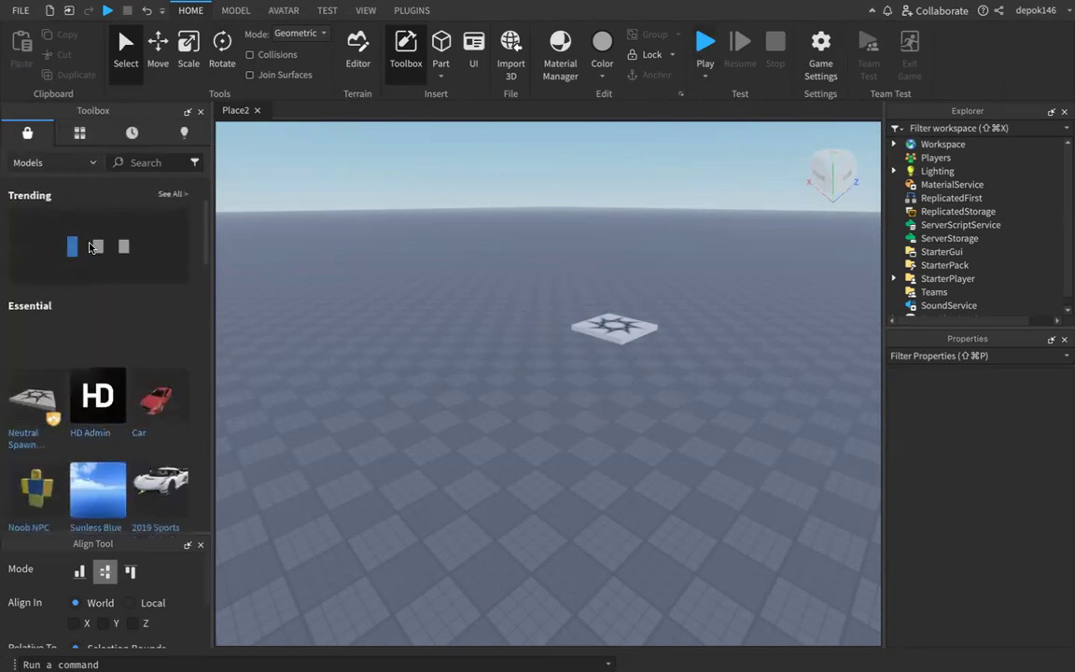
pyautogui.click(163, 160)
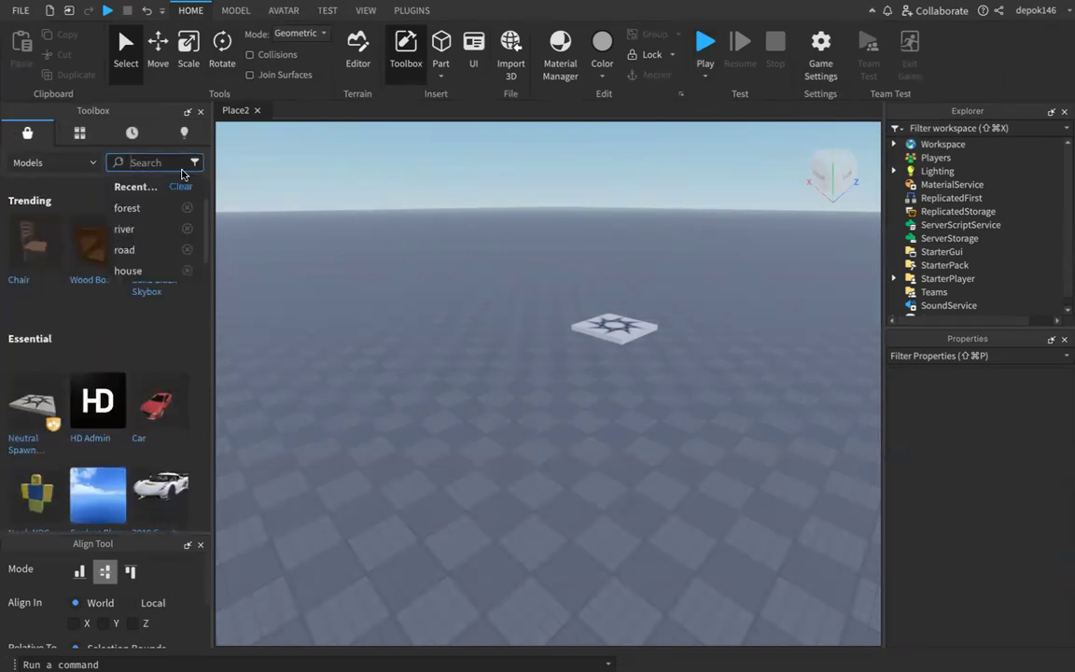
pyautogui.write('road')
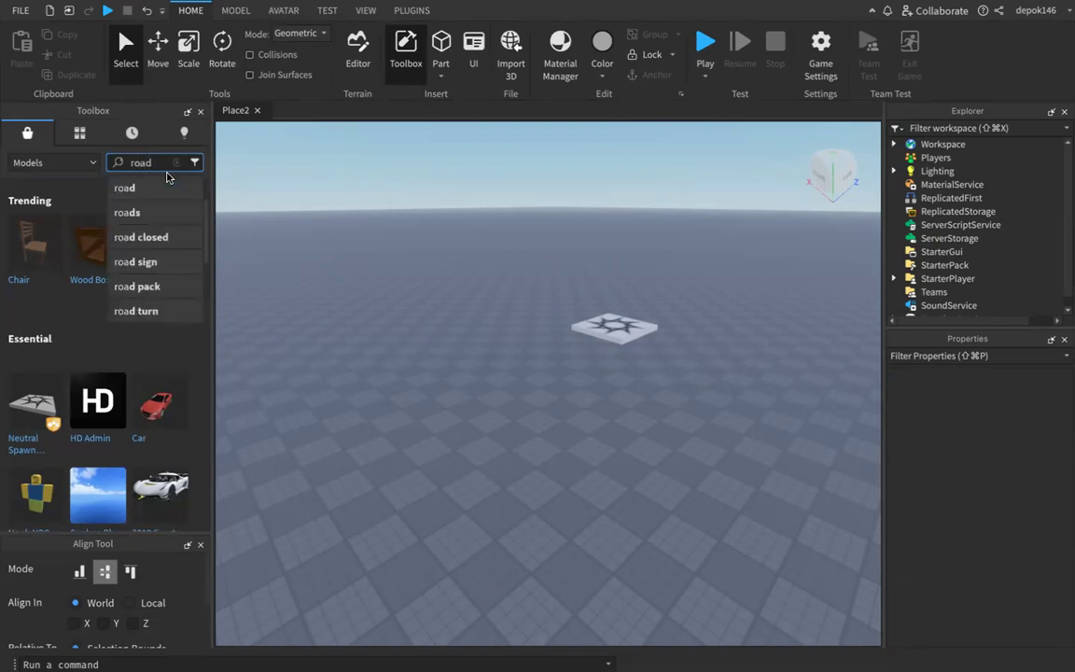
pyautogui.press('Return')
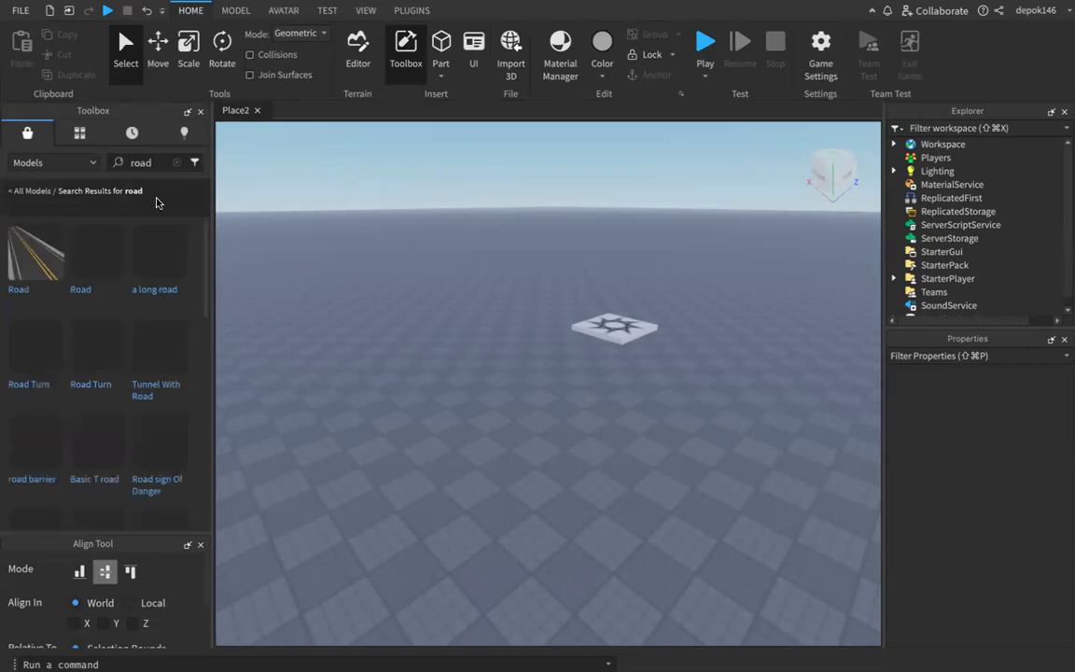
pyautogui.moveTo(143, 391)
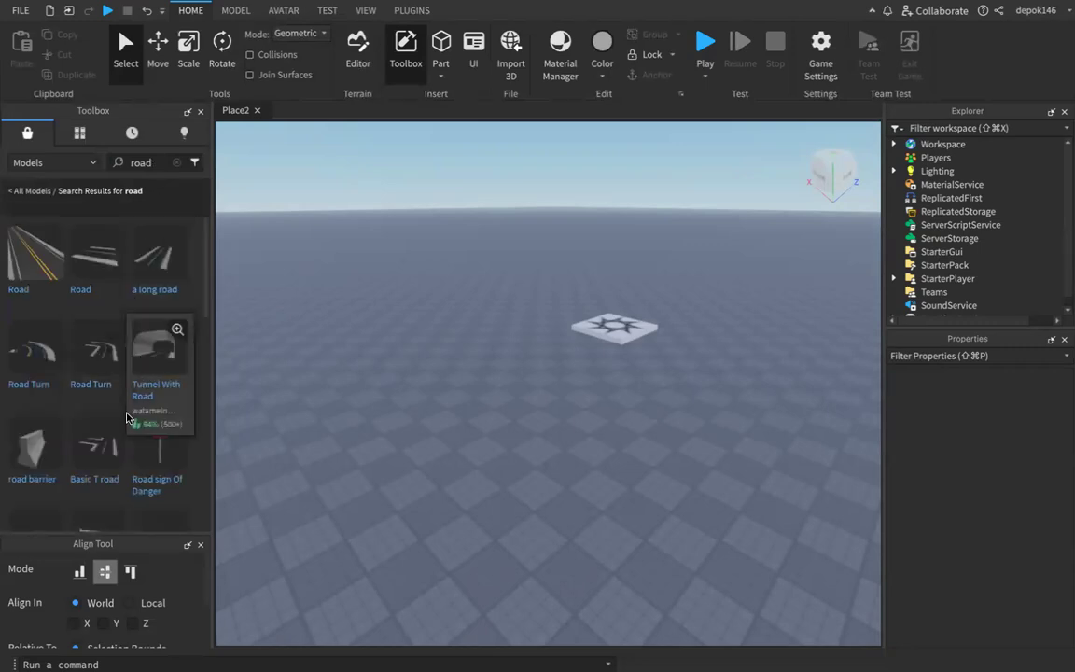
pyautogui.scroll(-10, 102, 386)
pyautogui.scroll(10, 113, 434)
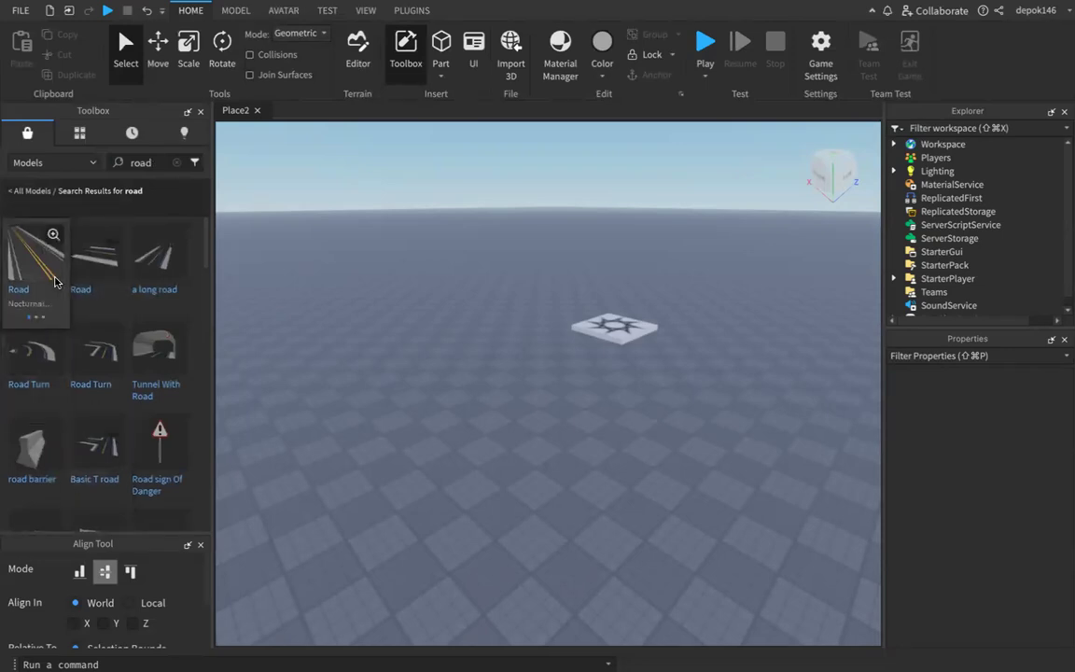
pyautogui.moveTo(82, 351)
pyautogui.moveTo(97, 286)
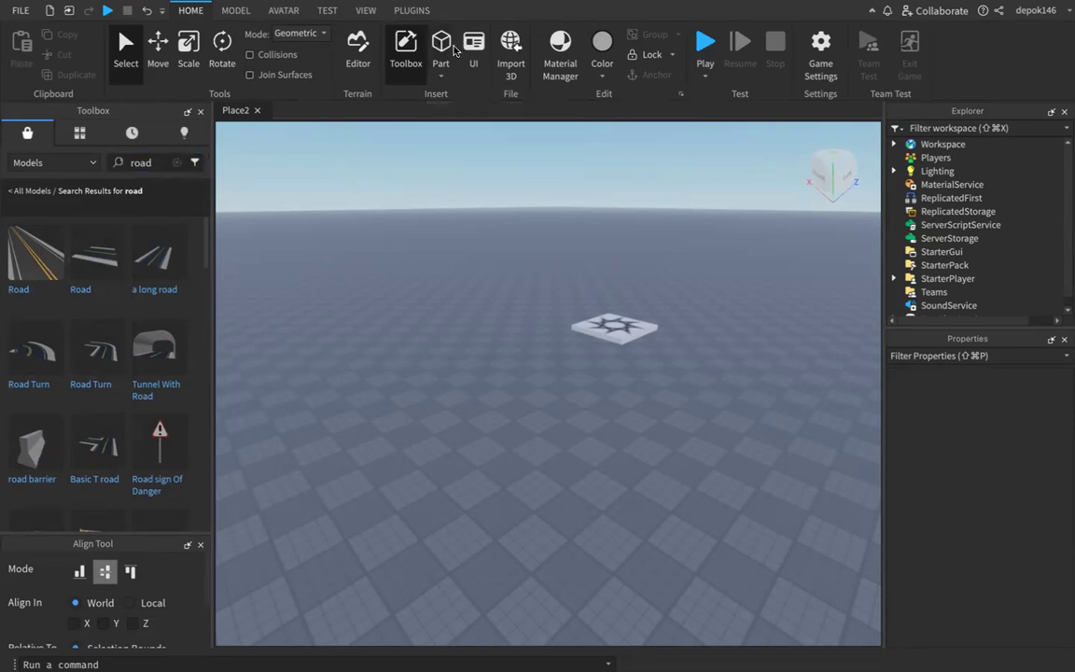
# Clear the Toolbox search, and view the personal model inventory and the recently used models
pyautogui.click(177, 163)
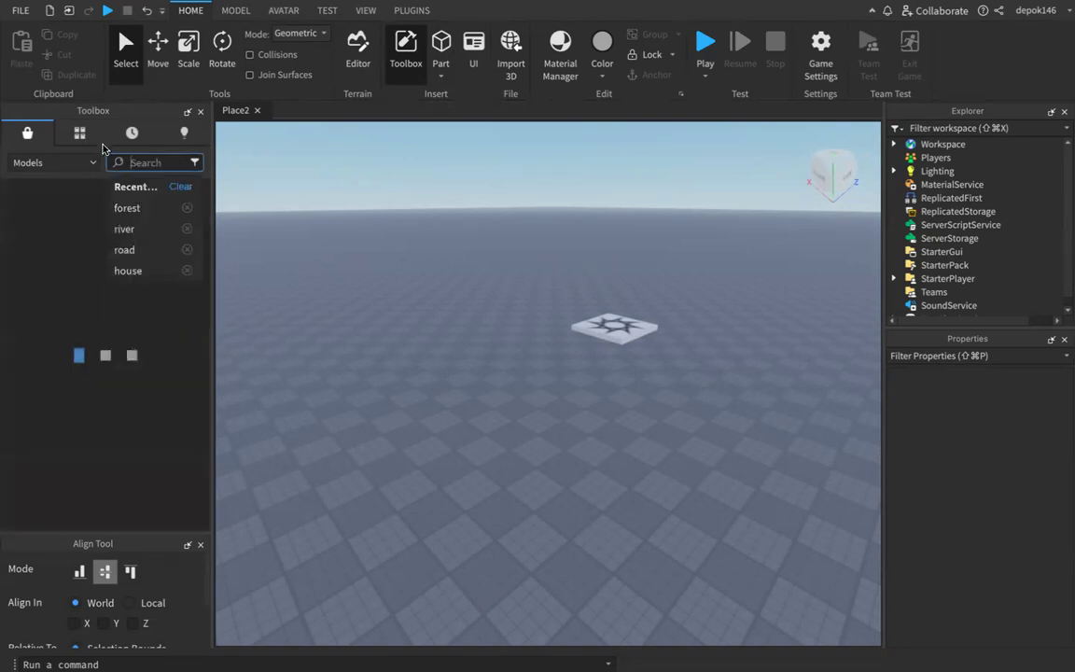
pyautogui.click(79, 133)
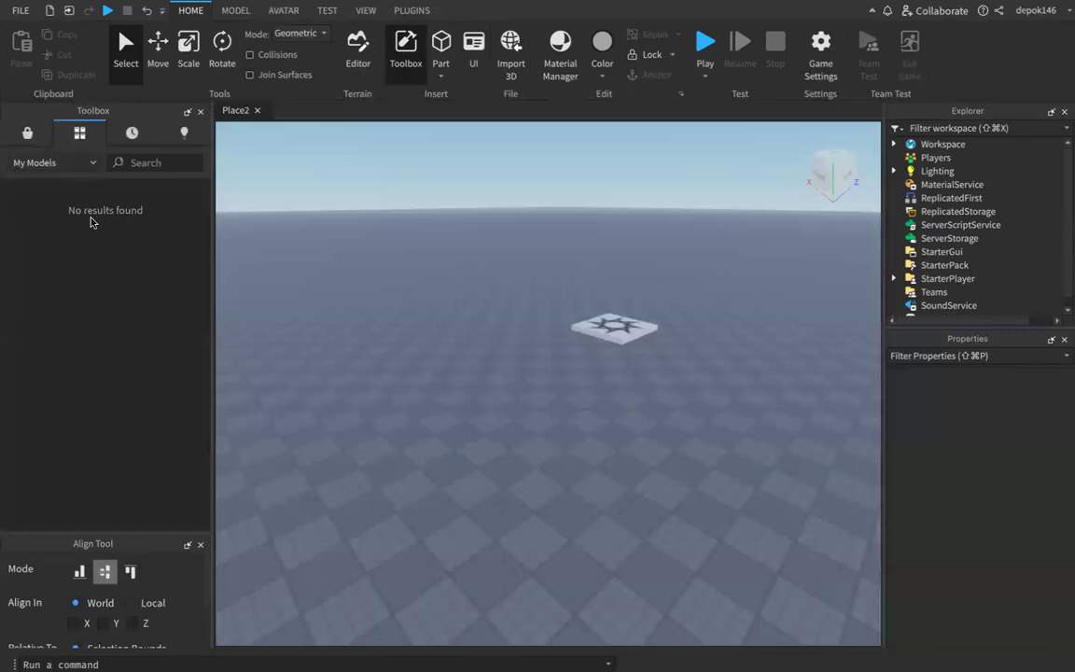
pyautogui.click(29, 133)
pyautogui.click(132, 134)
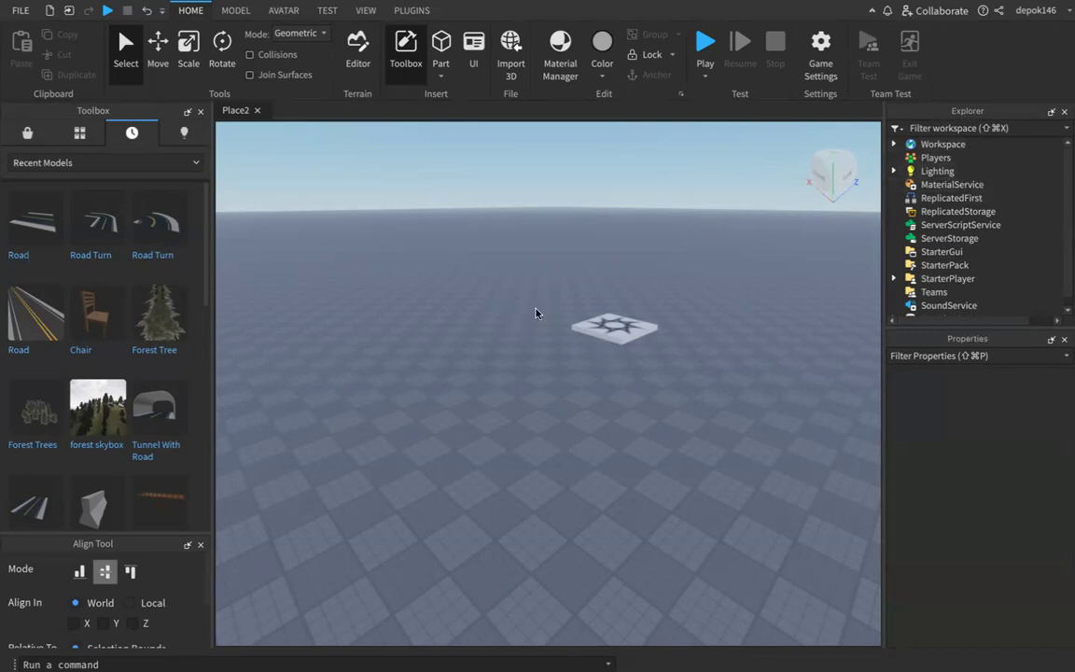
# Expand the Workspace in the Explorer and examine the spawn location's properties, leaving nothing selected at the end
pyautogui.moveTo(537, 361); pyautogui.dragTo(516, 368, button='middle')
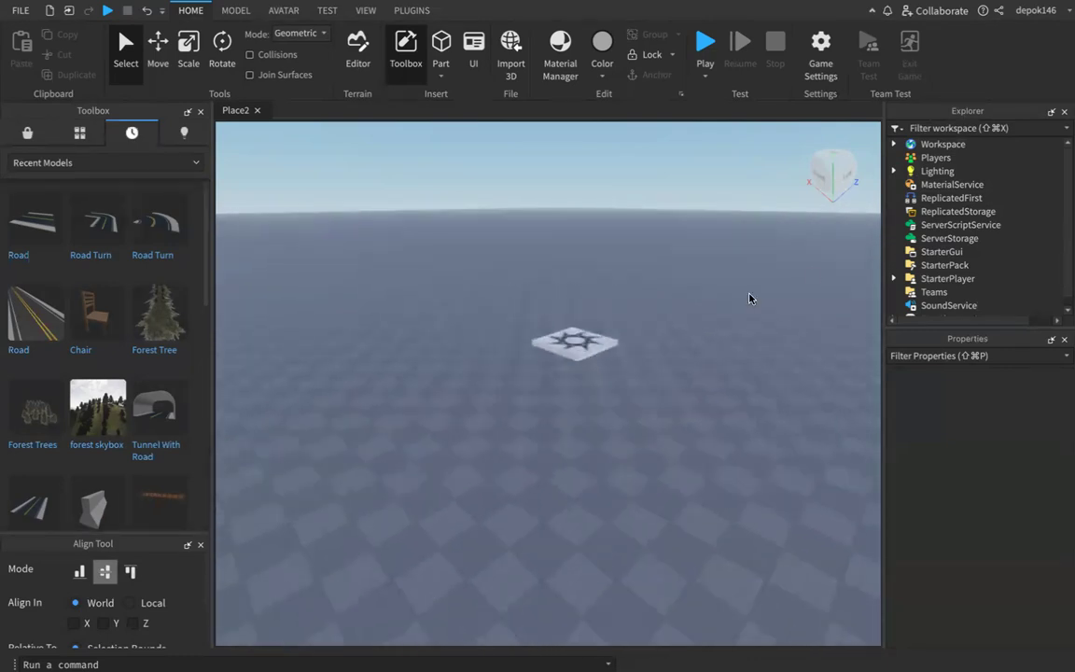
pyautogui.click(894, 145)
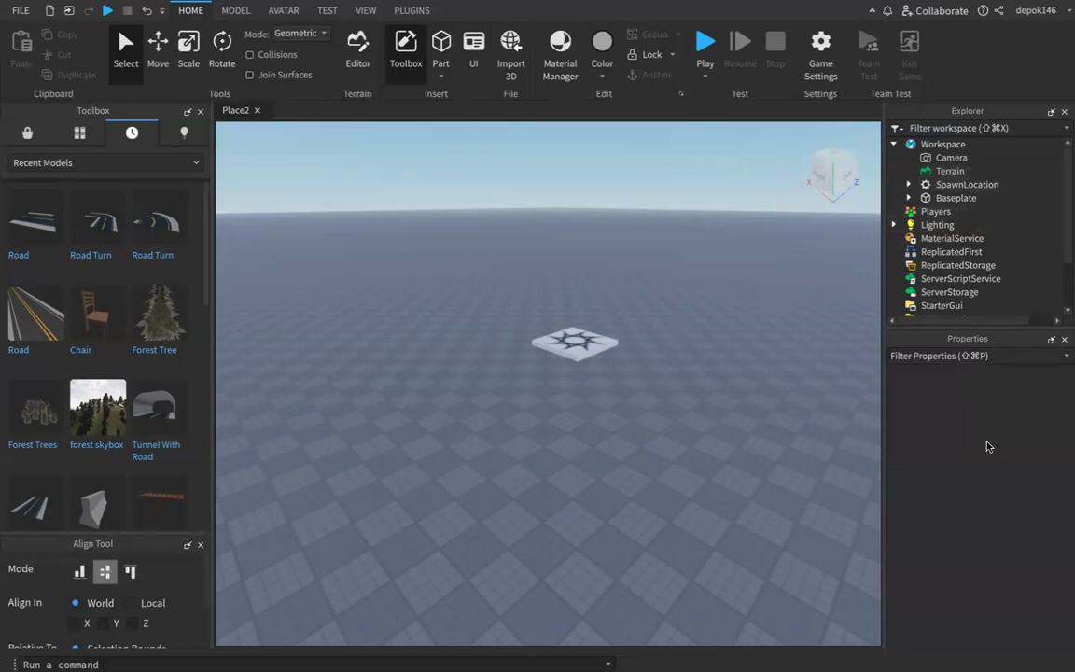
pyautogui.click(589, 345)
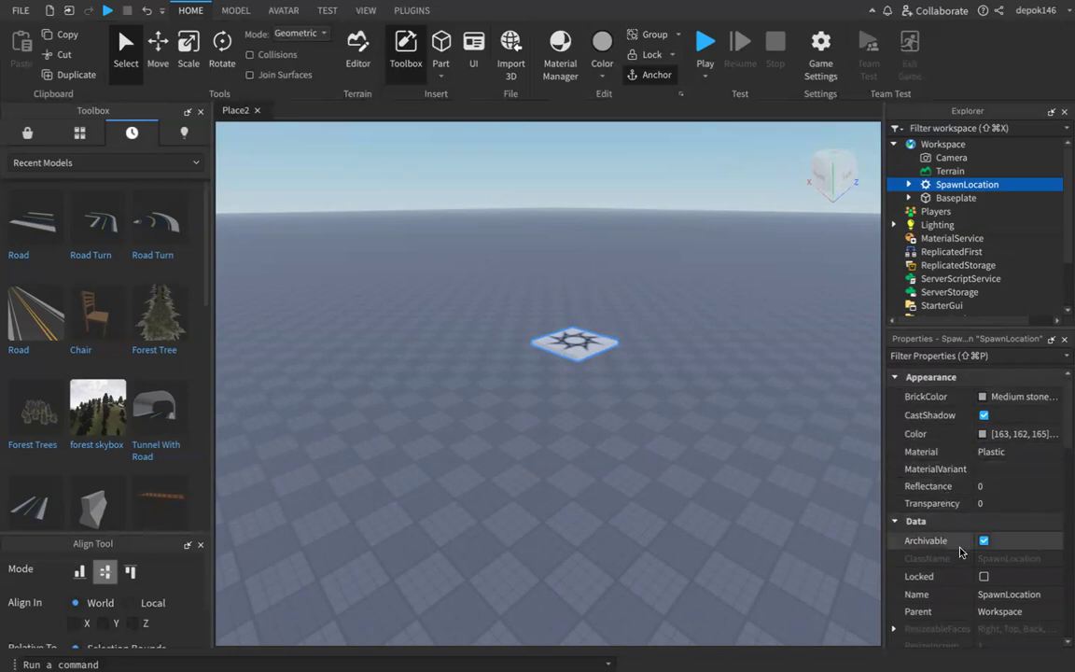
pyautogui.scroll(-10, 961, 552)
pyautogui.scroll(10, 966, 564)
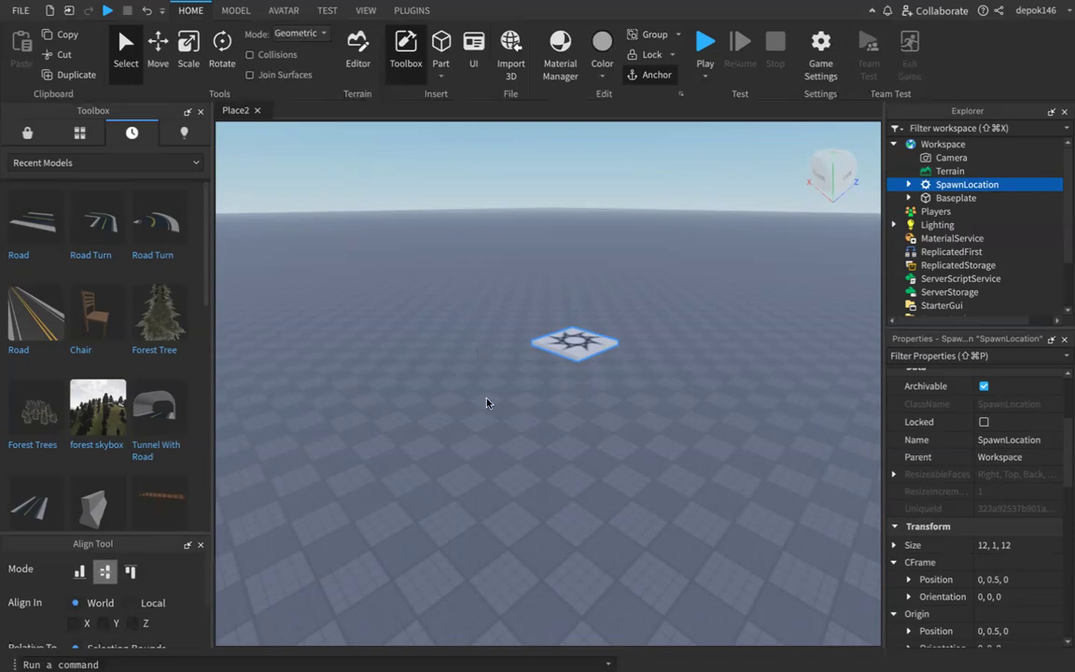
pyautogui.click(467, 345)
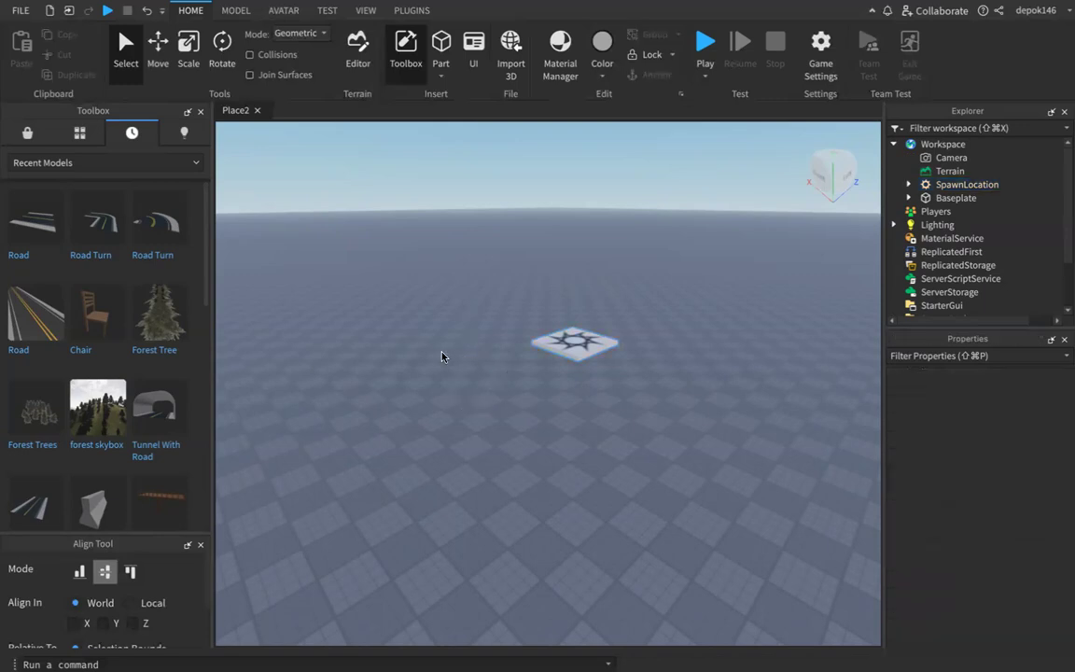
# Examine the spawn location while flying the camera forward, backward and sideways across the baseplate
pyautogui.press('w')
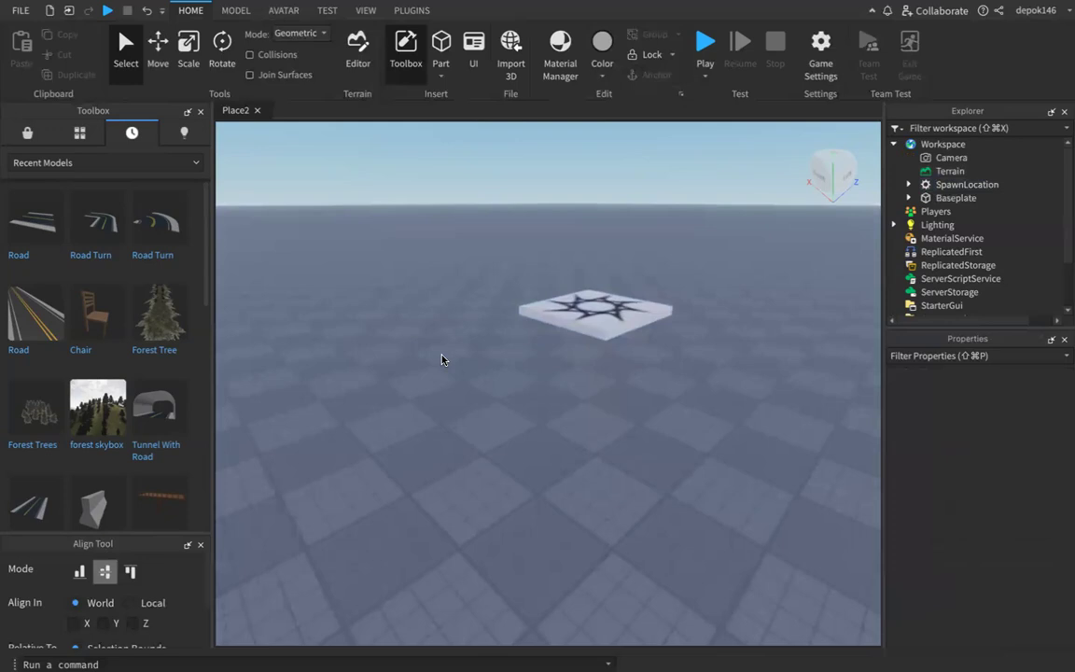
pyautogui.press('s')
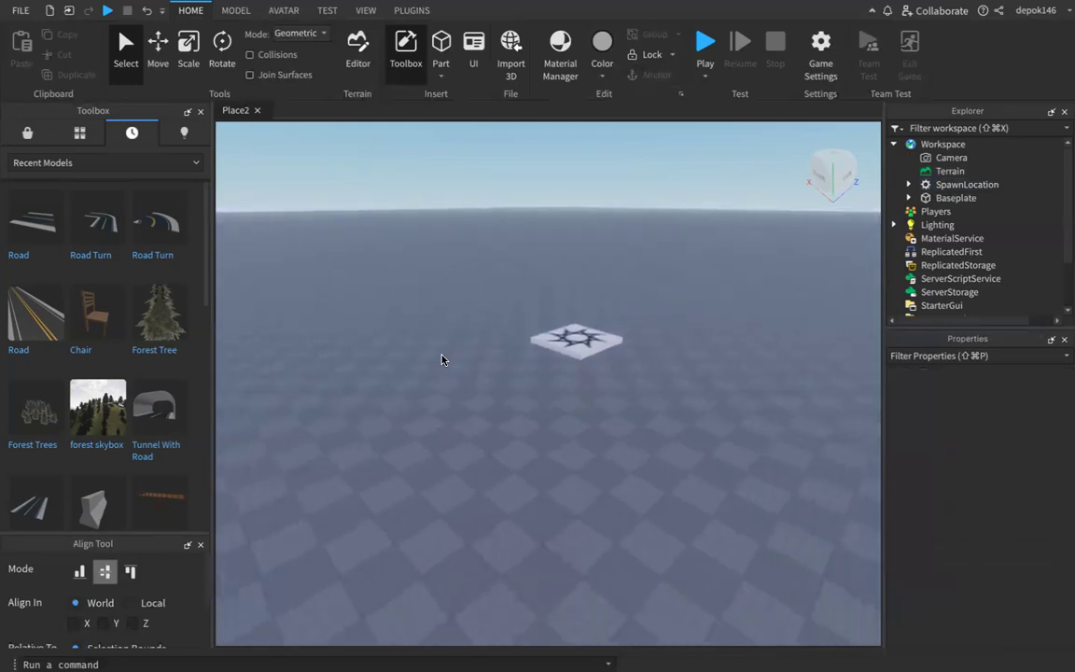
pyautogui.press('w')
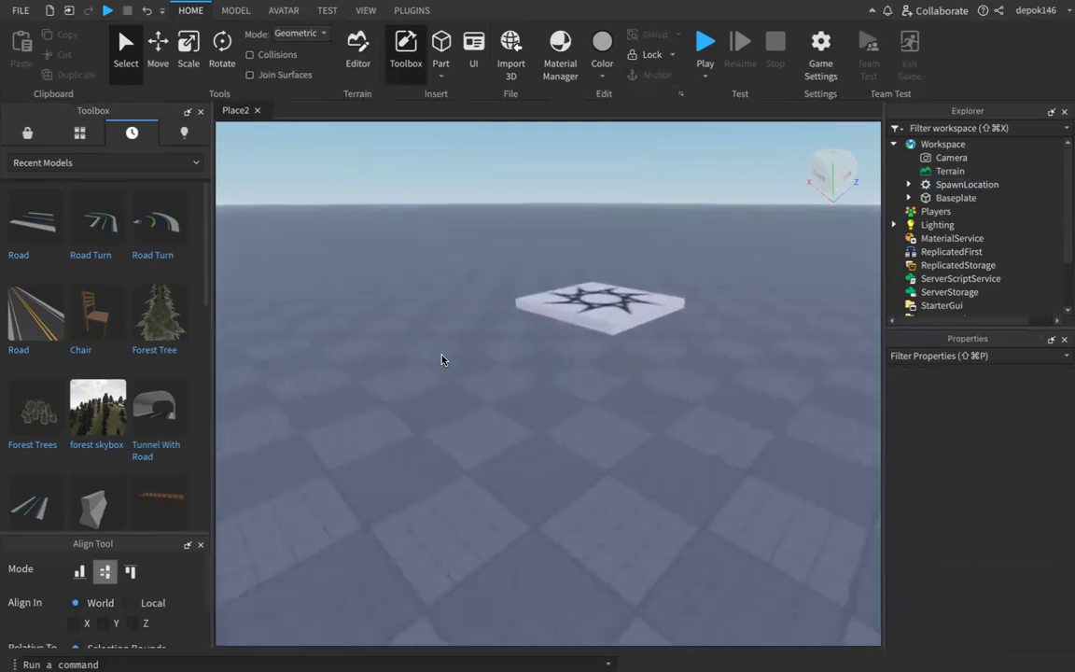
pyautogui.press('s')
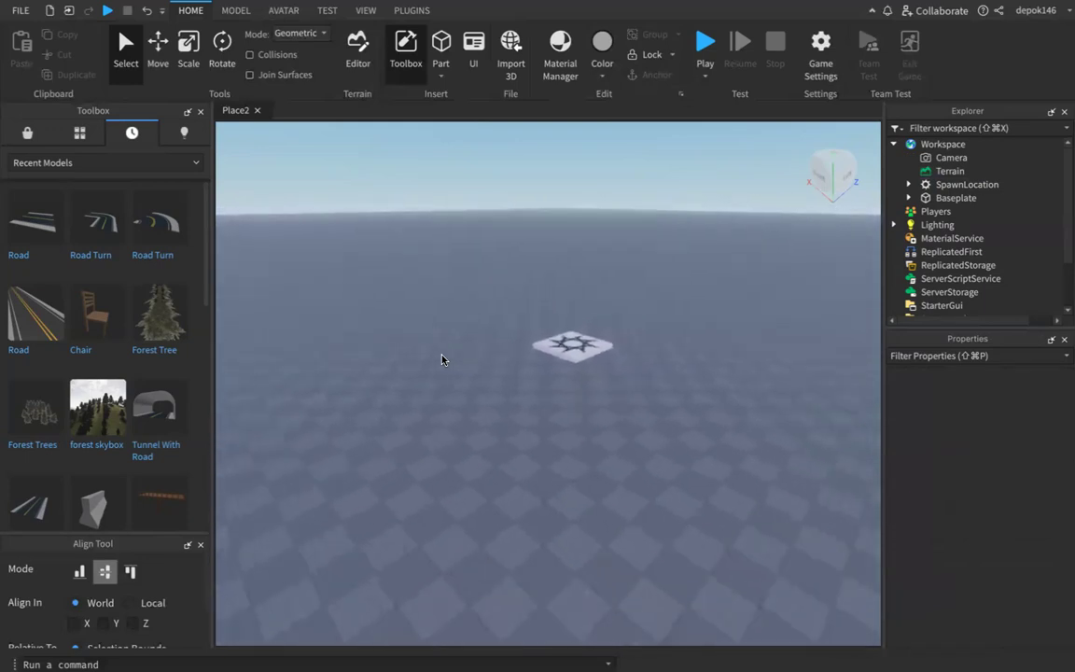
pyautogui.press('w')
pyautogui.press('s')
pyautogui.press('w')
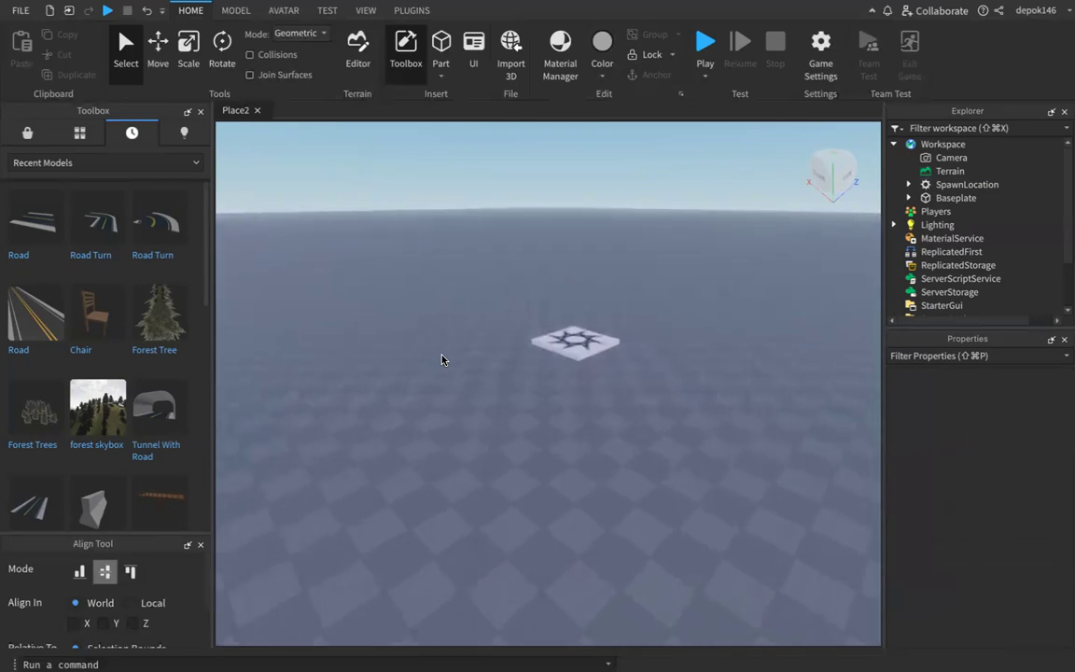
pyautogui.press('w')
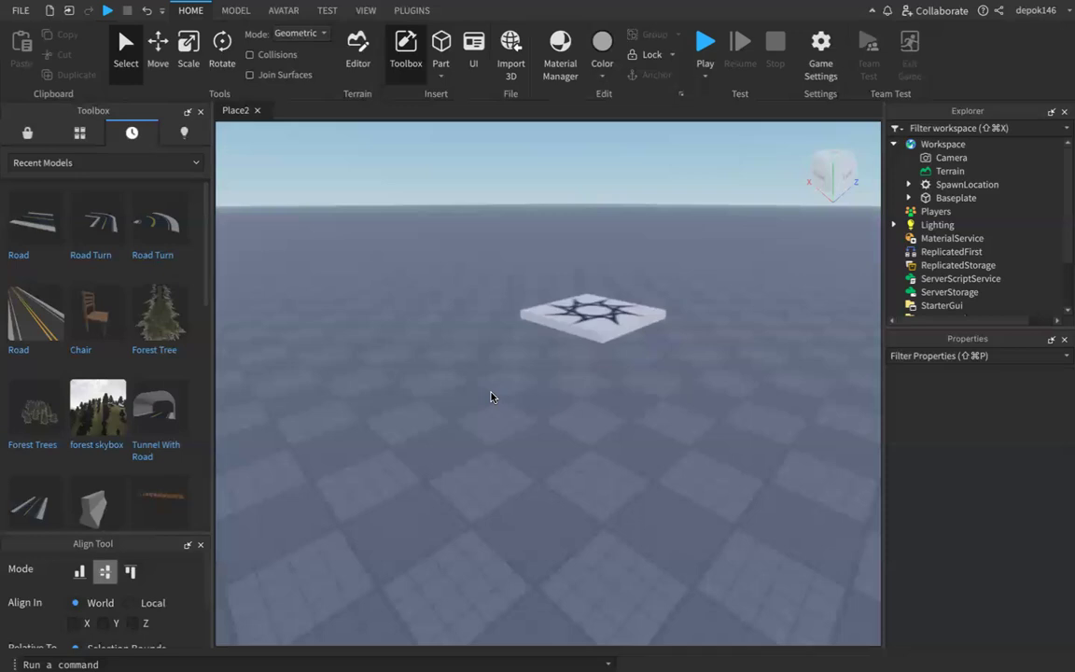
pyautogui.press('w')
pyautogui.press('s')
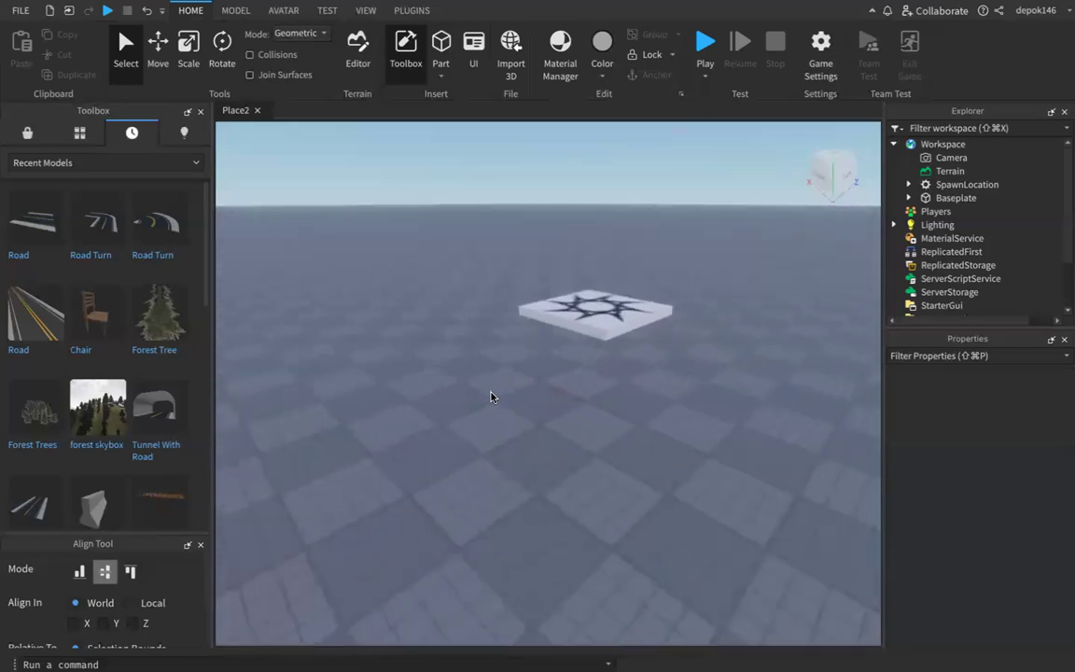
pyautogui.press('s')
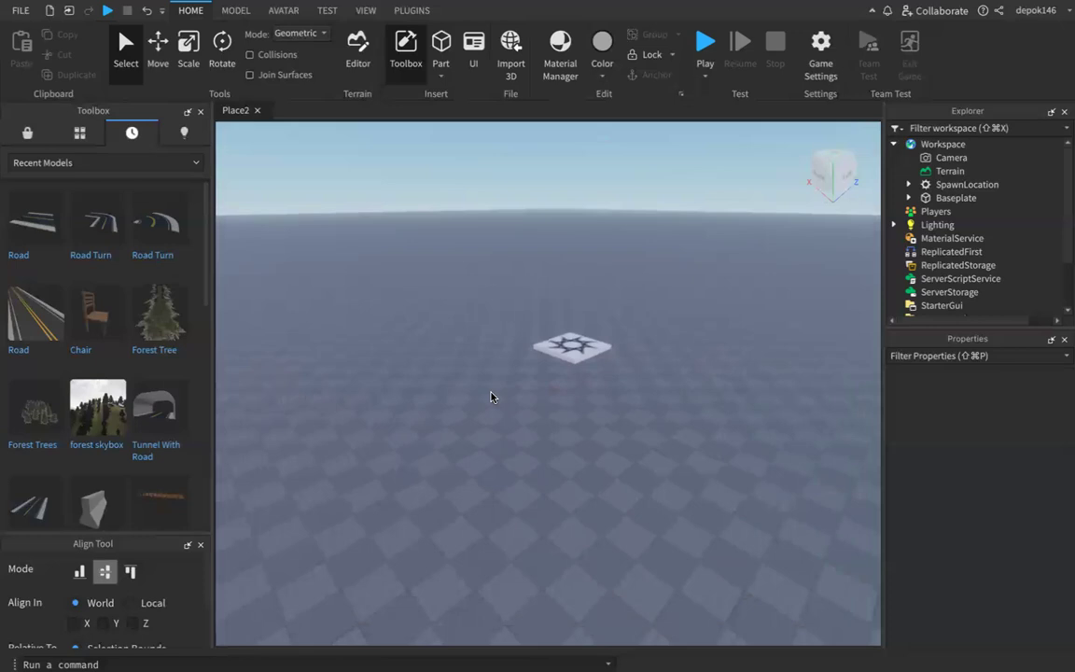
pyautogui.press('a')
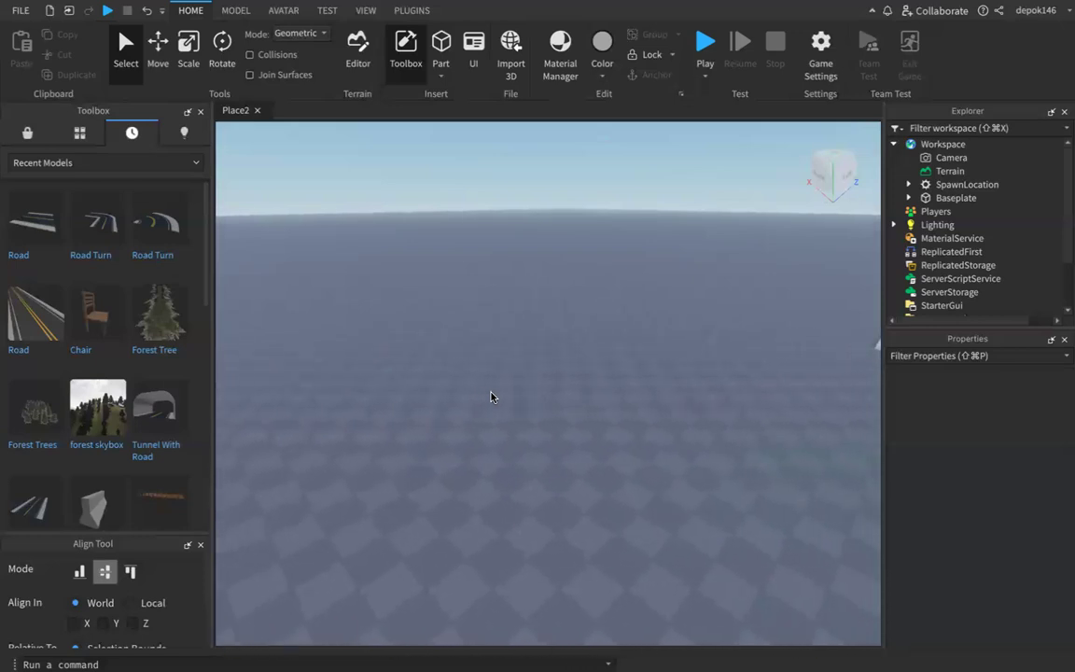
pyautogui.press('d')
pyautogui.press('d')
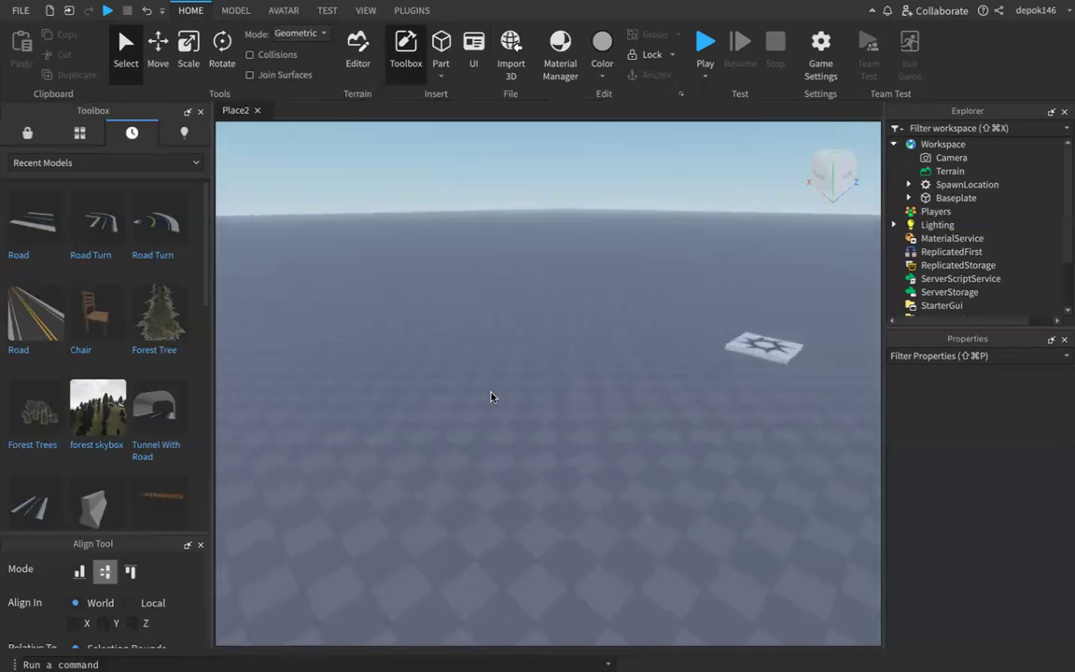
pyautogui.press('a')
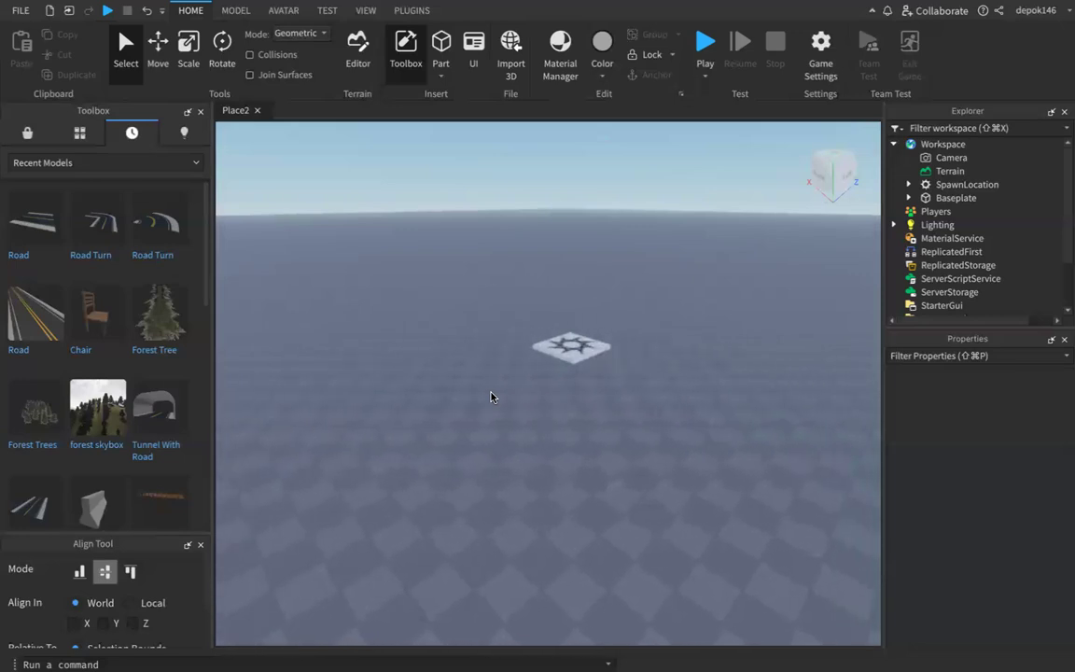
# View the spawn location from several nearby positions by shifting the camera sideways, forward and backward
pyautogui.press('a')
pyautogui.press('d')
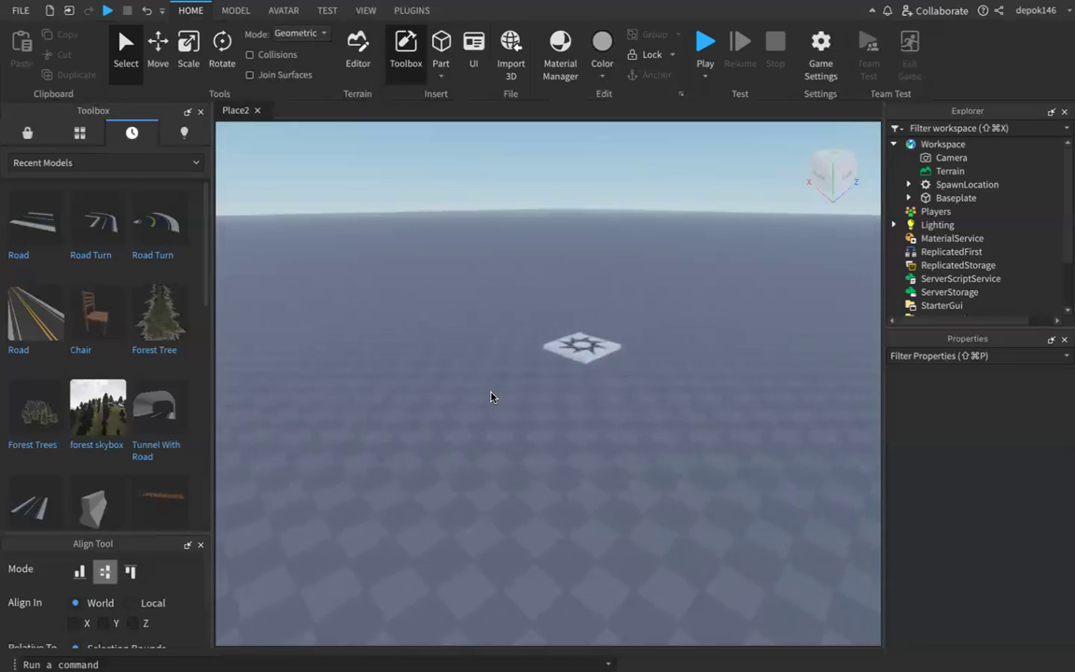
pyautogui.press('w')
pyautogui.press('s')
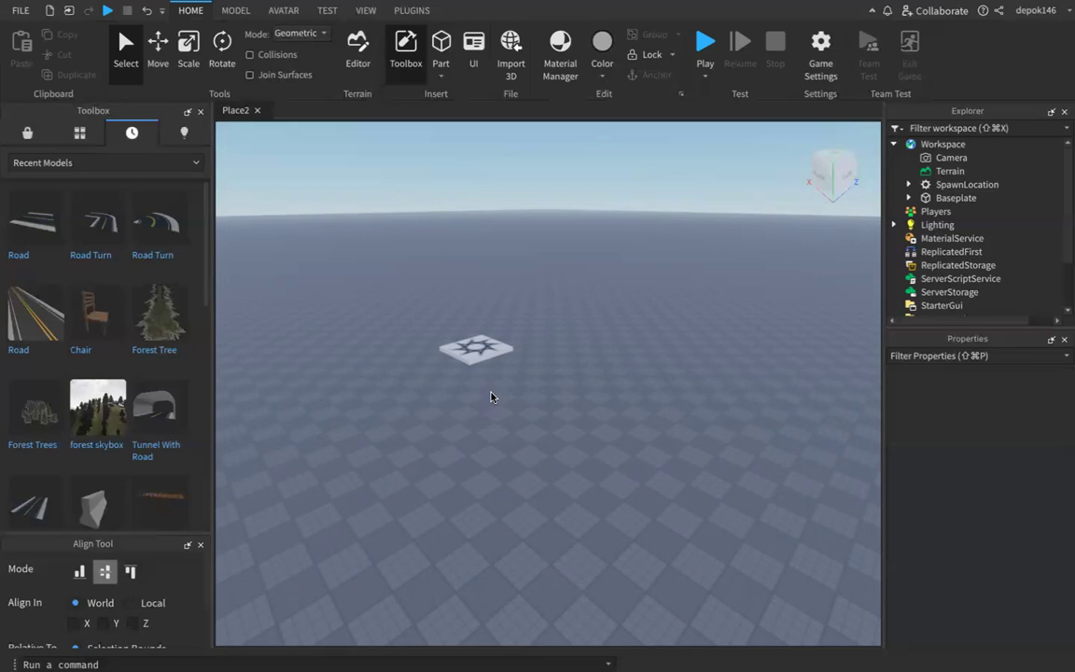
pyautogui.press('a')
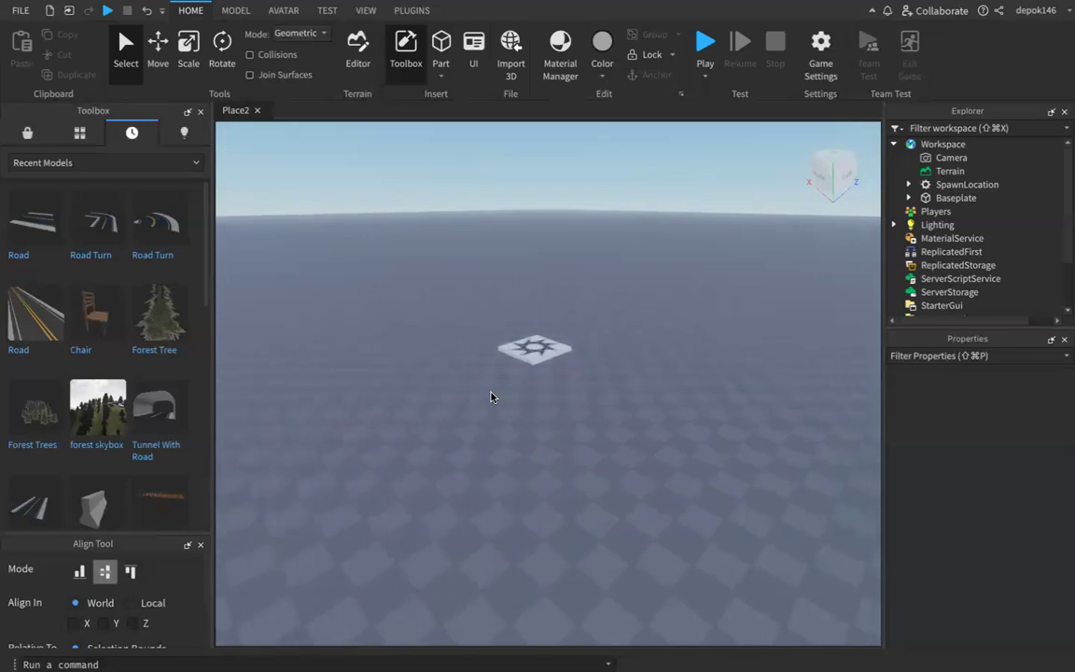
pyautogui.press('d')
pyautogui.press('s')
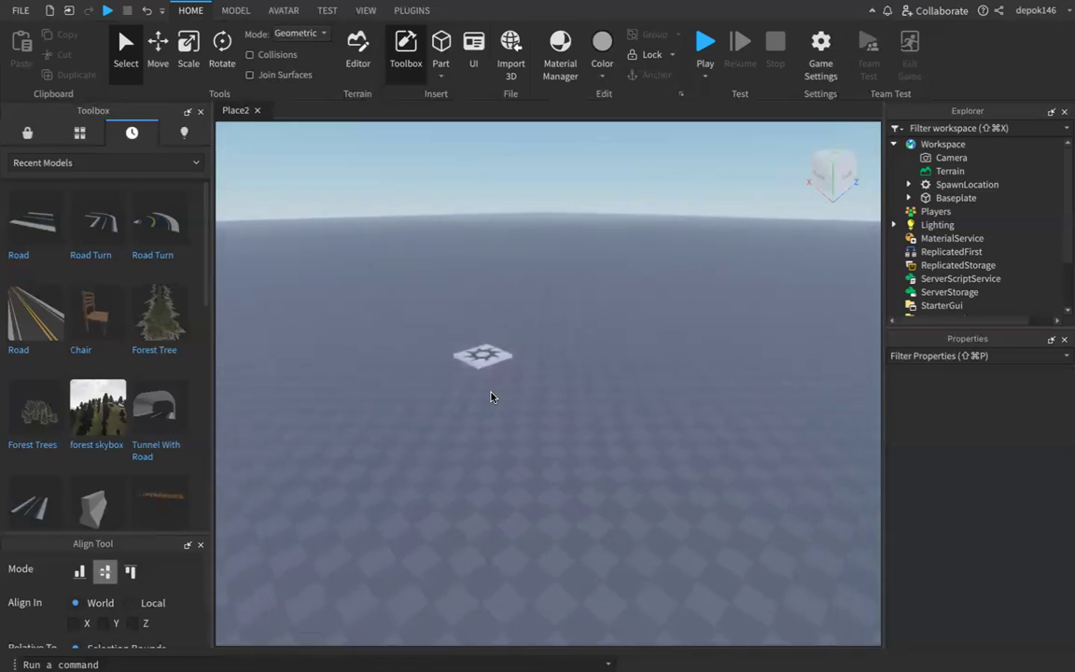
pyautogui.press('w')
pyautogui.press('w')
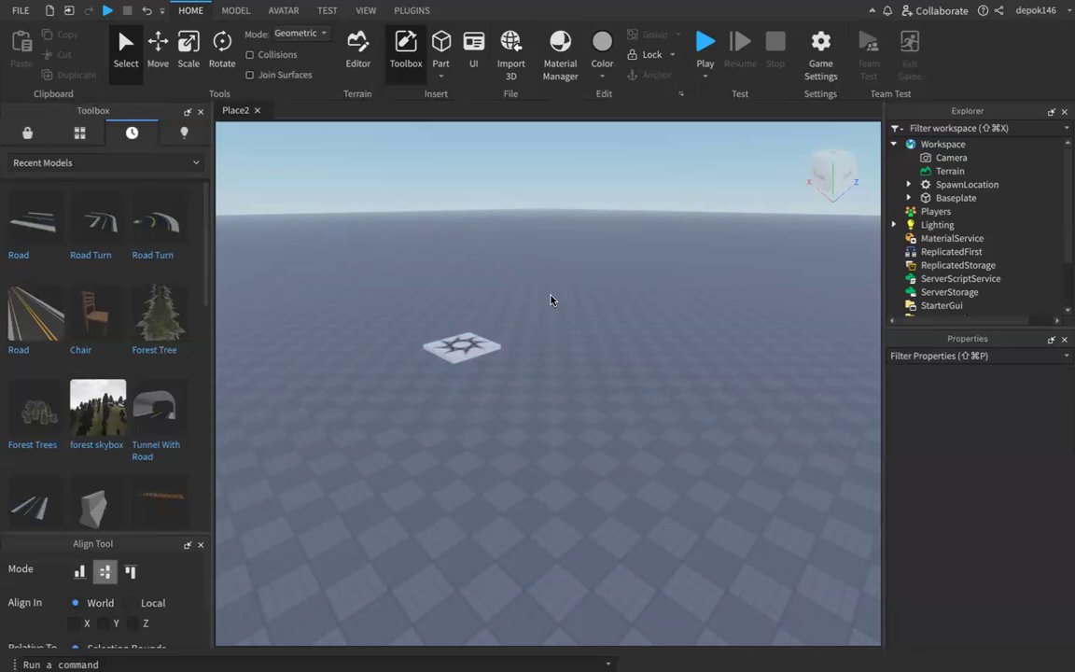
# Raise the camera high above the baseplate and lower it again to view the spawn location from different heights
pyautogui.press('w')
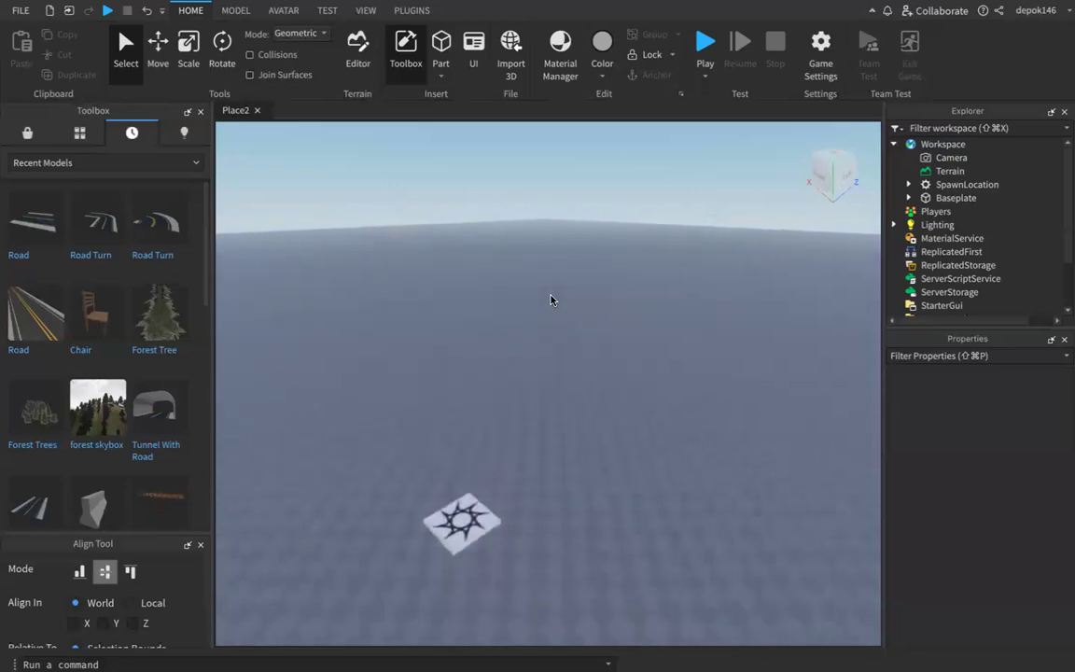
pyautogui.press('w')
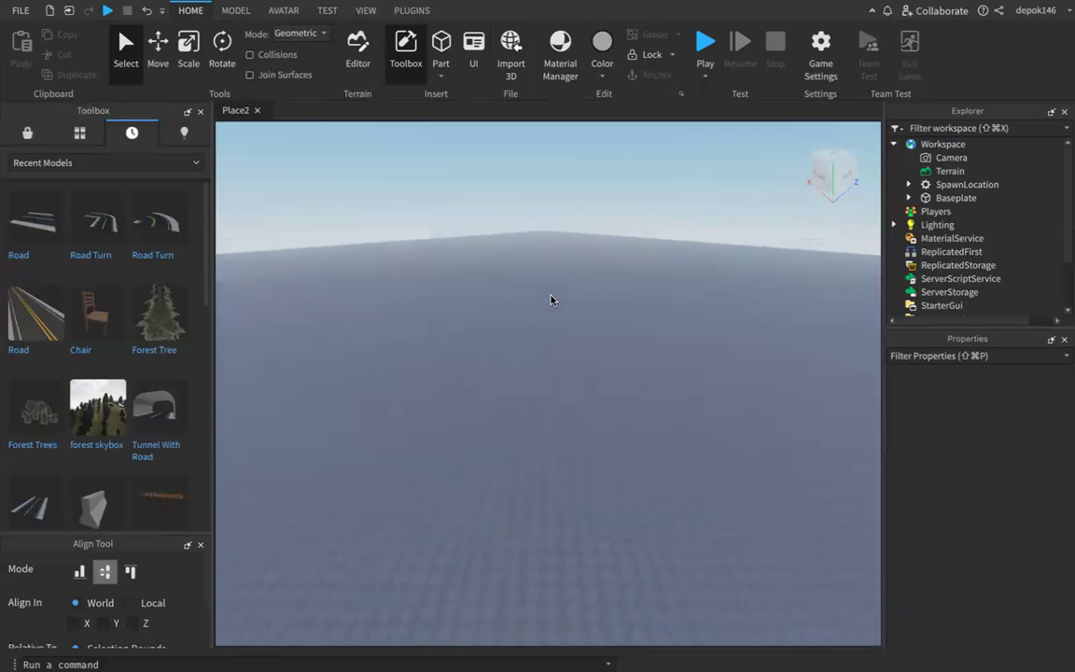
pyautogui.press('s')
pyautogui.press('s')
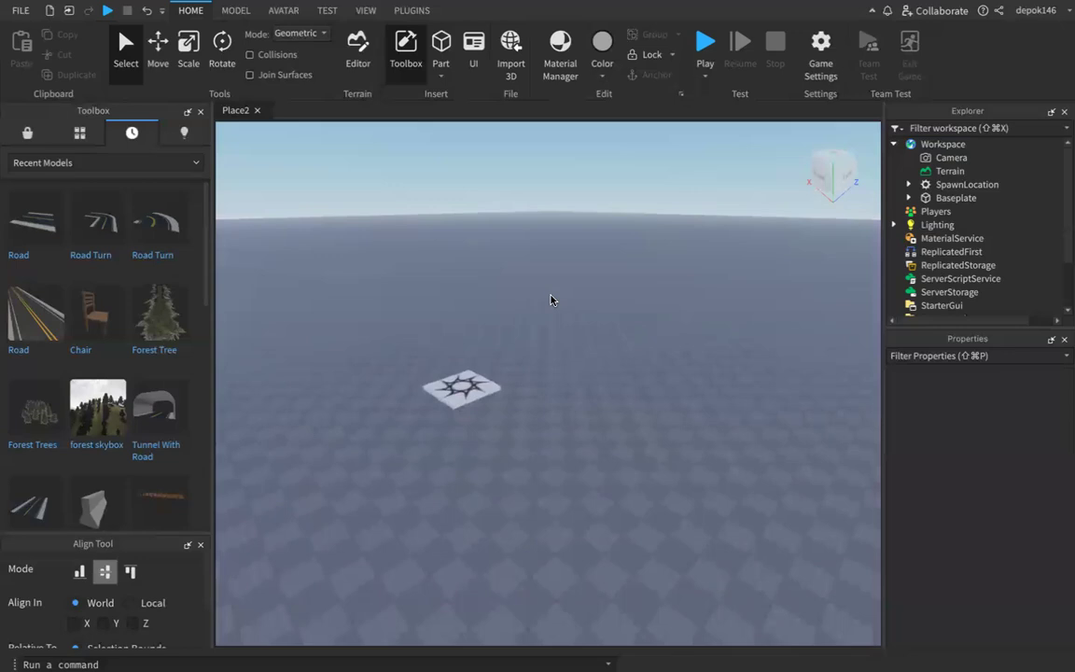
pyautogui.press('s')
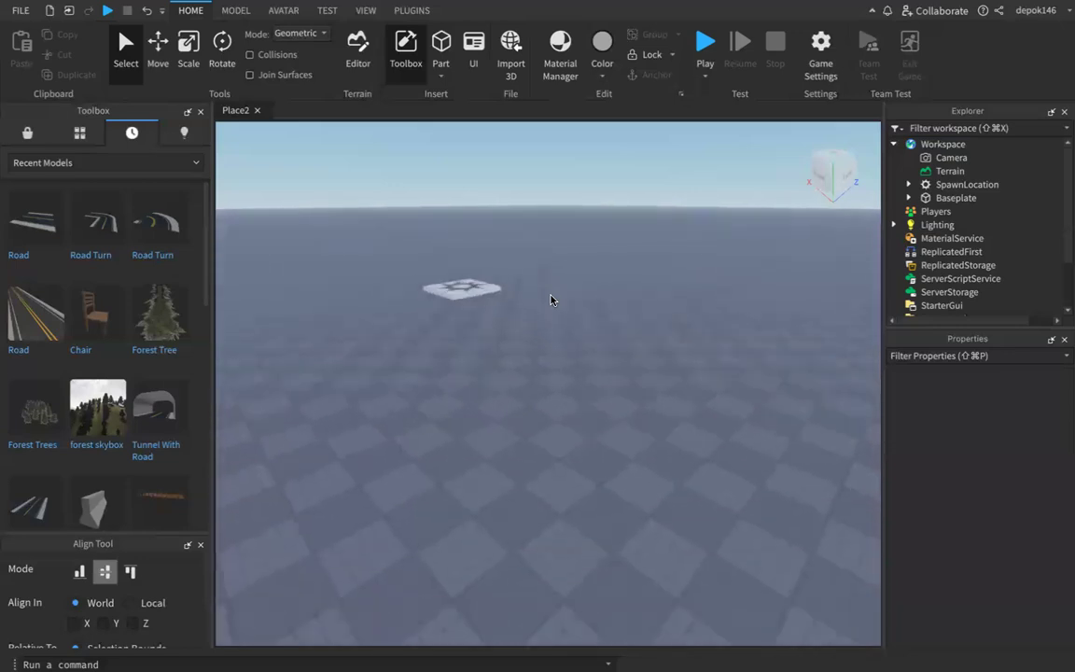
pyautogui.press('w')
pyautogui.press('w')
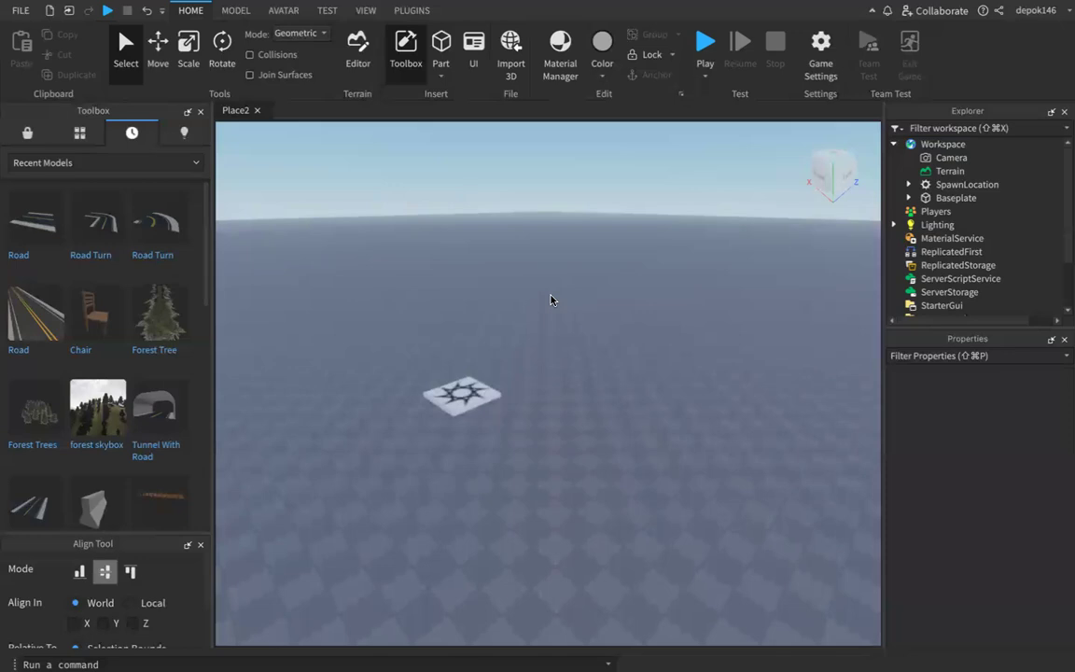
pyautogui.press('s')
pyautogui.press('w')
pyautogui.press('s')
pyautogui.press('w')
pyautogui.press('w')
# Move the camera closer to the spawn location and slide it to both sides at a low height
pyautogui.press('a')
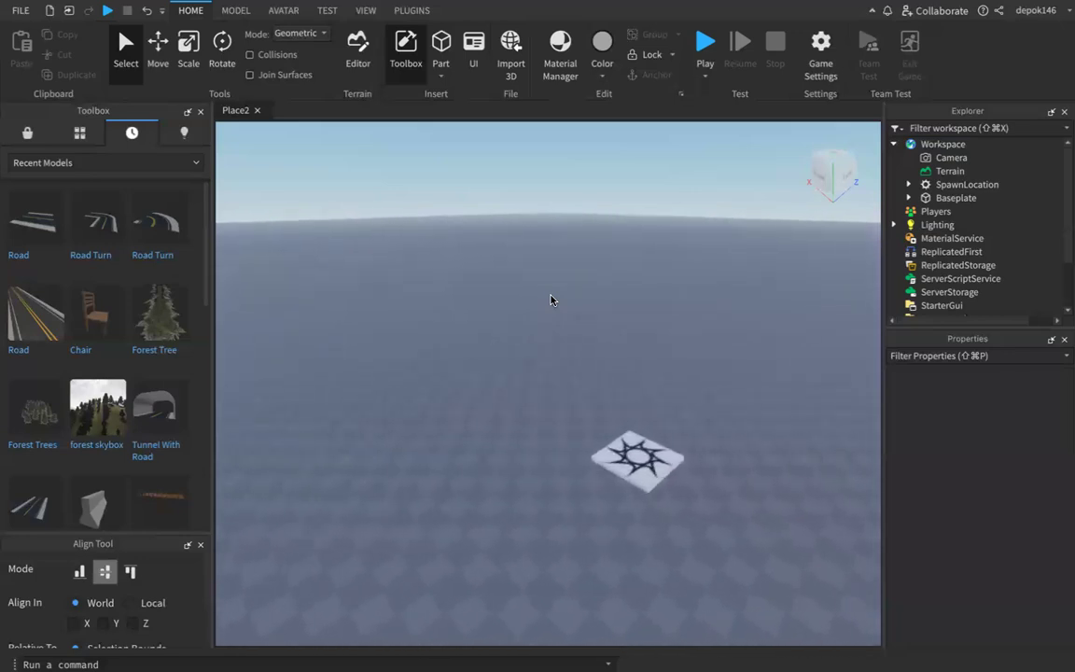
pyautogui.press('d')
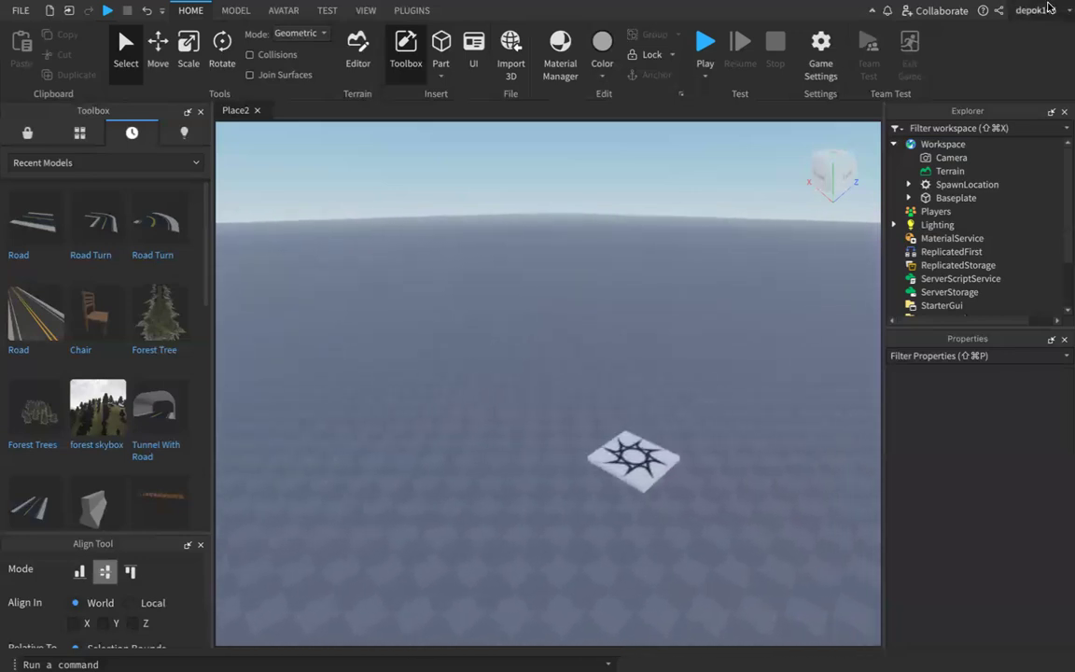
pyautogui.press('d')
pyautogui.press('a')
pyautogui.press('w')
pyautogui.press('q')
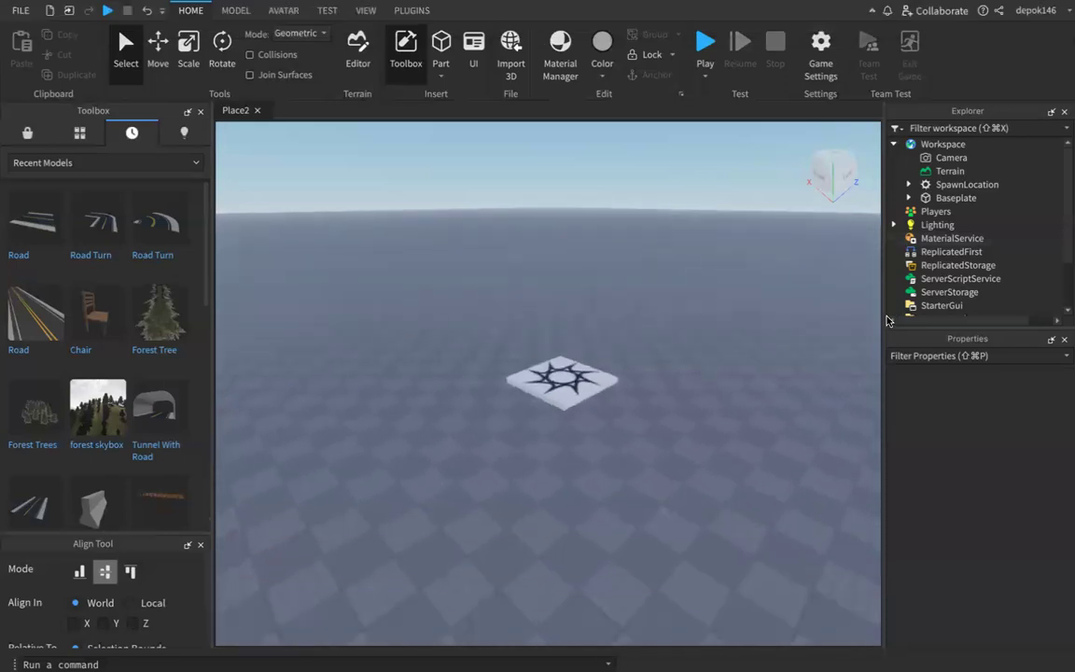
pyautogui.press('e')
pyautogui.press('a')
pyautogui.press('d')
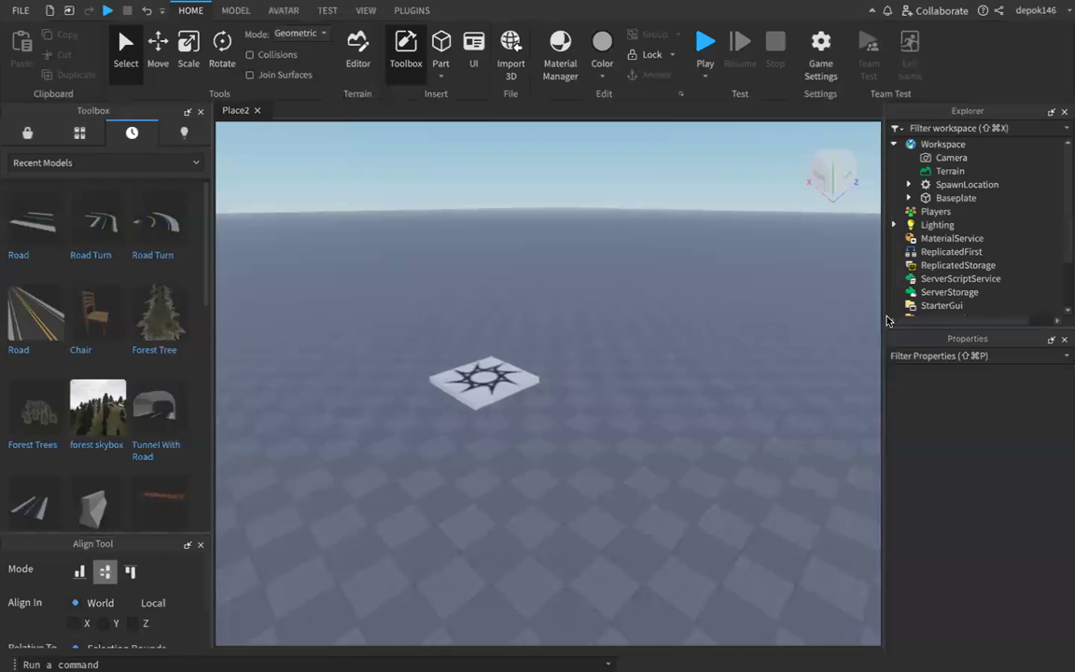
pyautogui.press('s')
pyautogui.press('w')
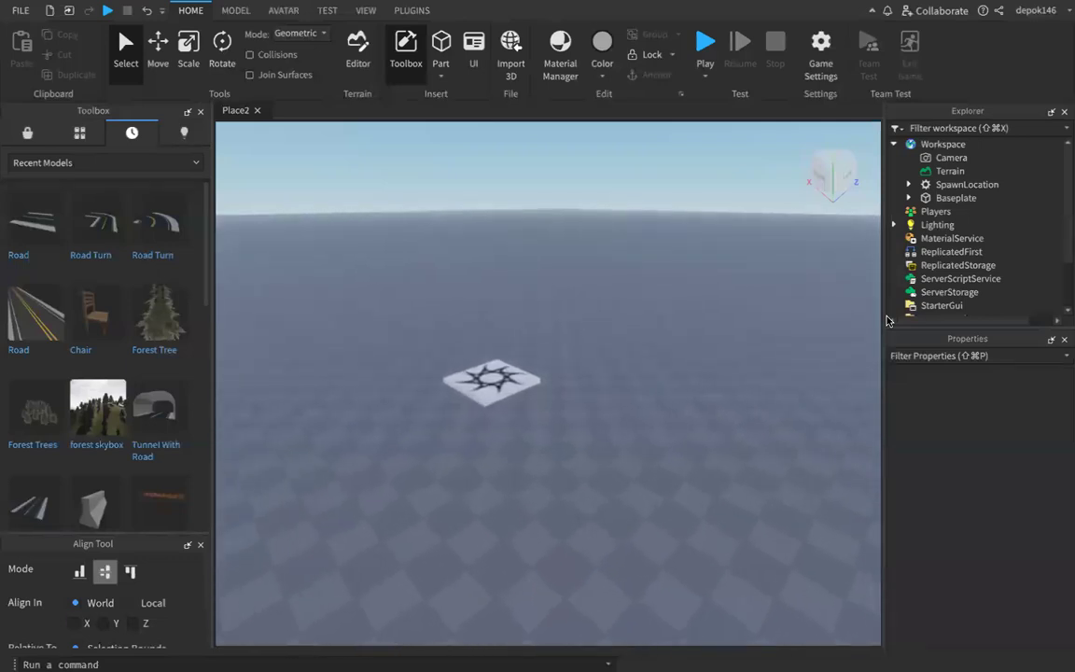
# Lift the camera above the spawn location and bring it back down close to the baseplate
pyautogui.press('e')
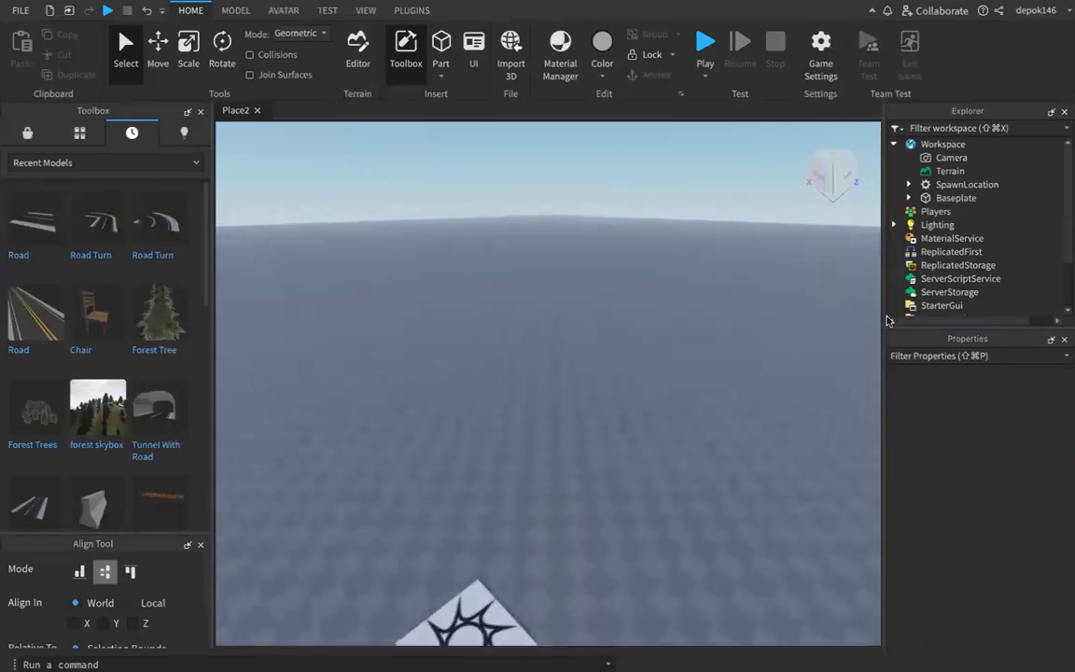
pyautogui.press('q')
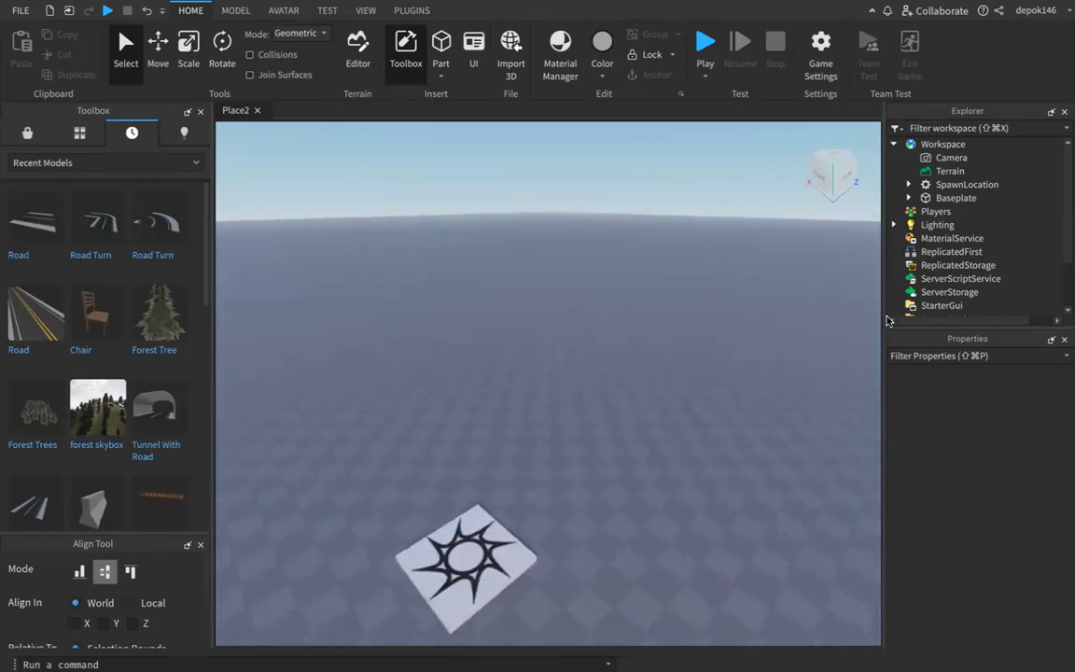
pyautogui.press('q')
pyautogui.press('q')
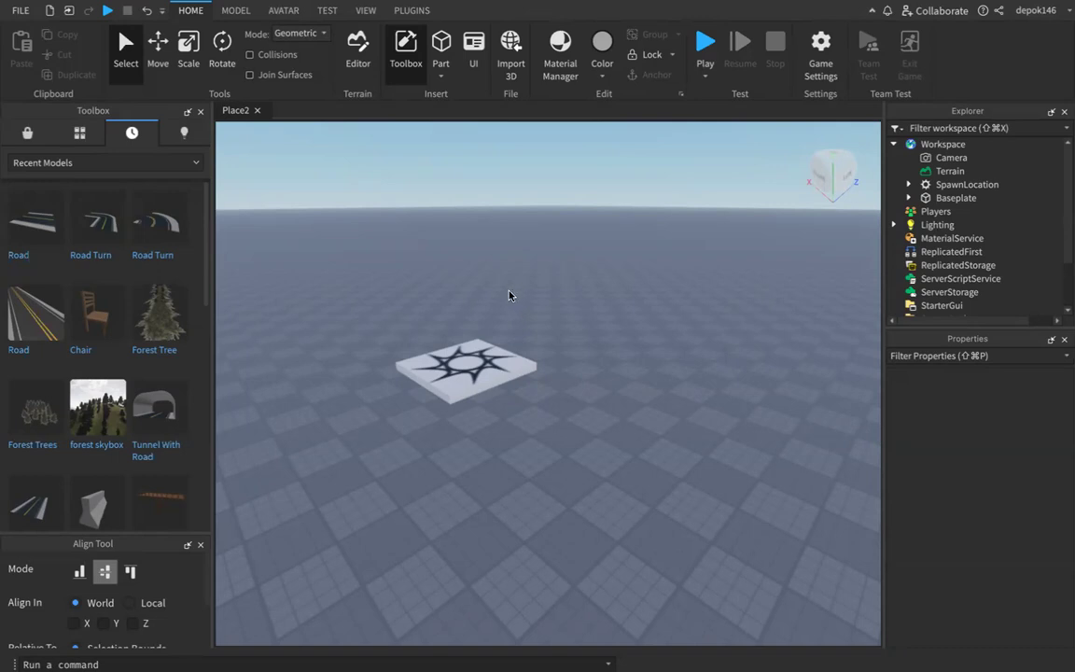
# Rotate, zoom and pan the view around the baseplate, bringing the spawn location back into view from high above
pyautogui.moveTo(509, 297); pyautogui.dragTo(509, 297, button='right')
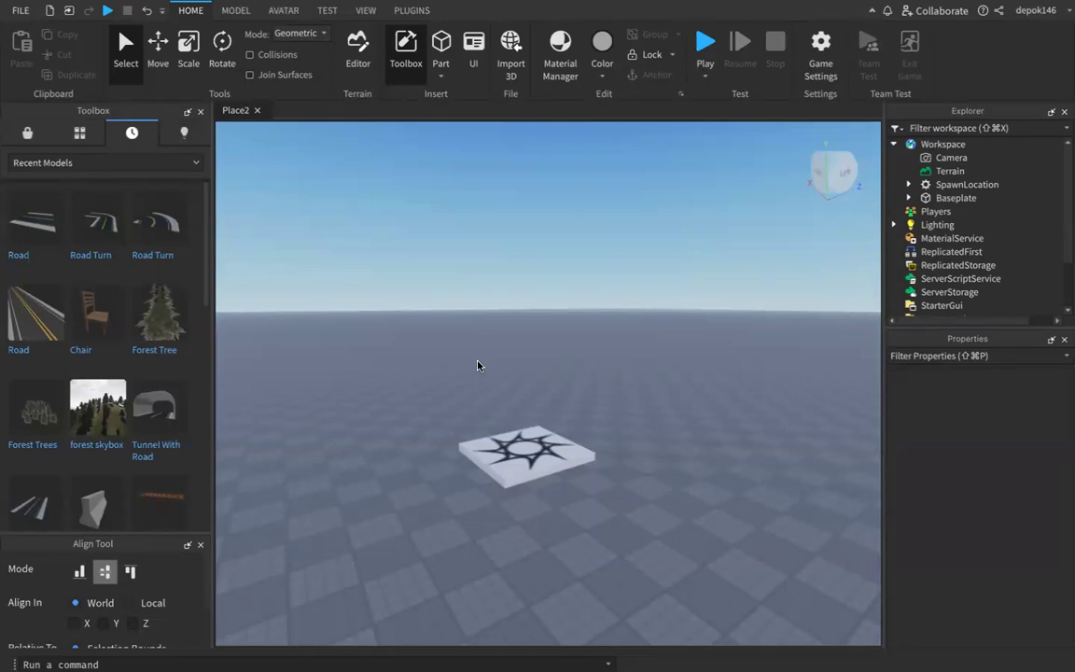
pyautogui.scroll(5, 484, 359)
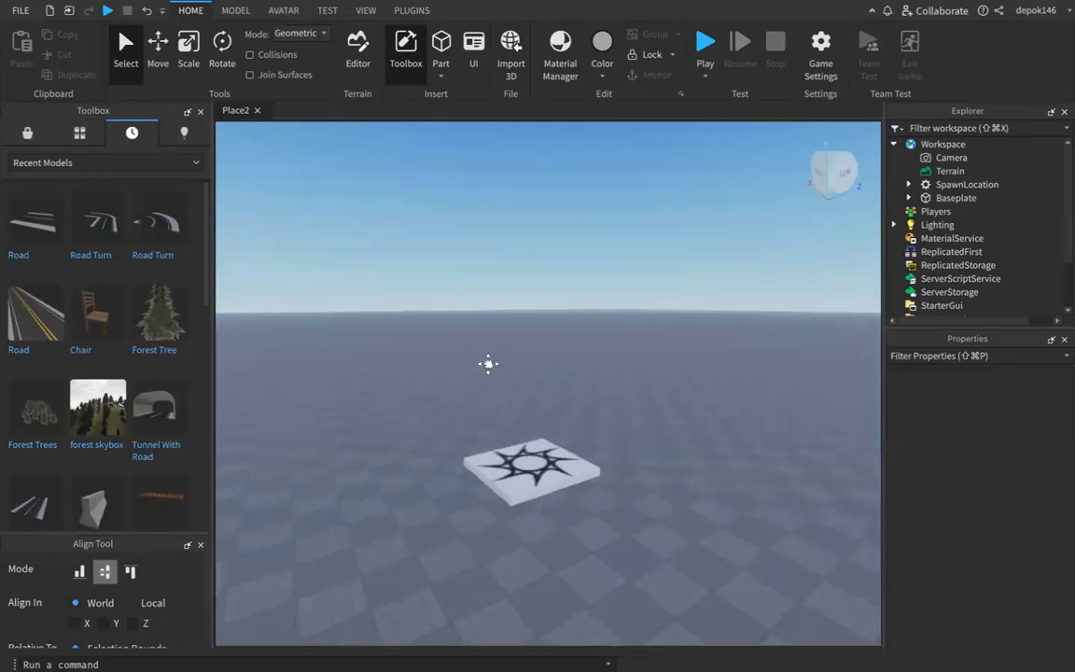
pyautogui.moveTo(620, 348); pyautogui.dragTo(356, 352, button='middle')
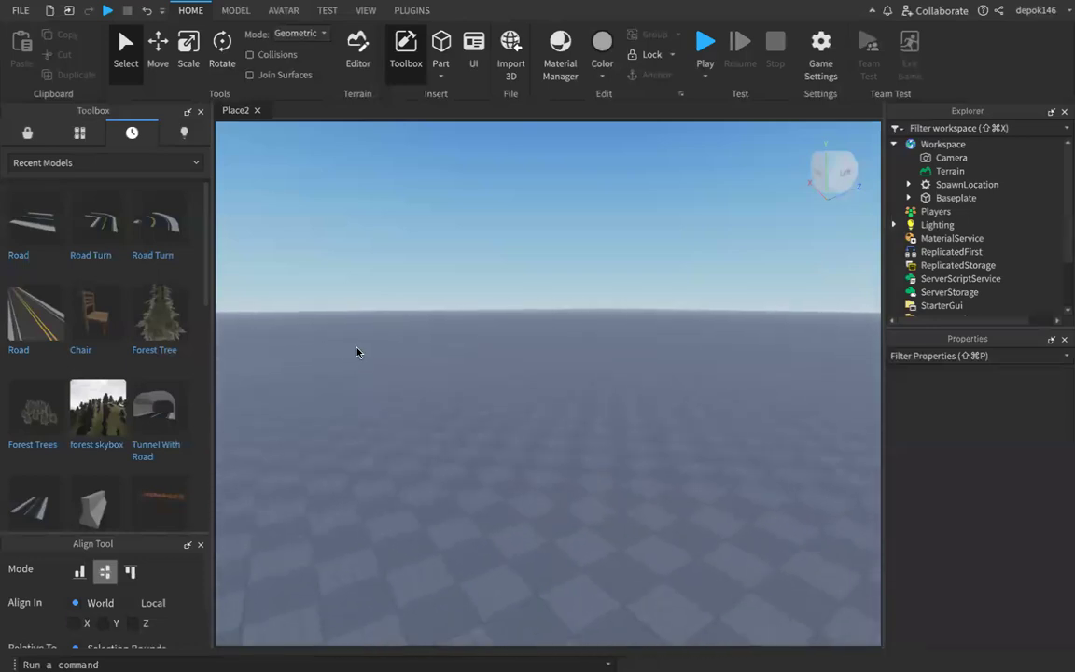
pyautogui.moveTo(371, 315); pyautogui.dragTo(371, 315, button='right')
pyautogui.moveTo(286, 260); pyautogui.dragTo(365, 386, button='middle')
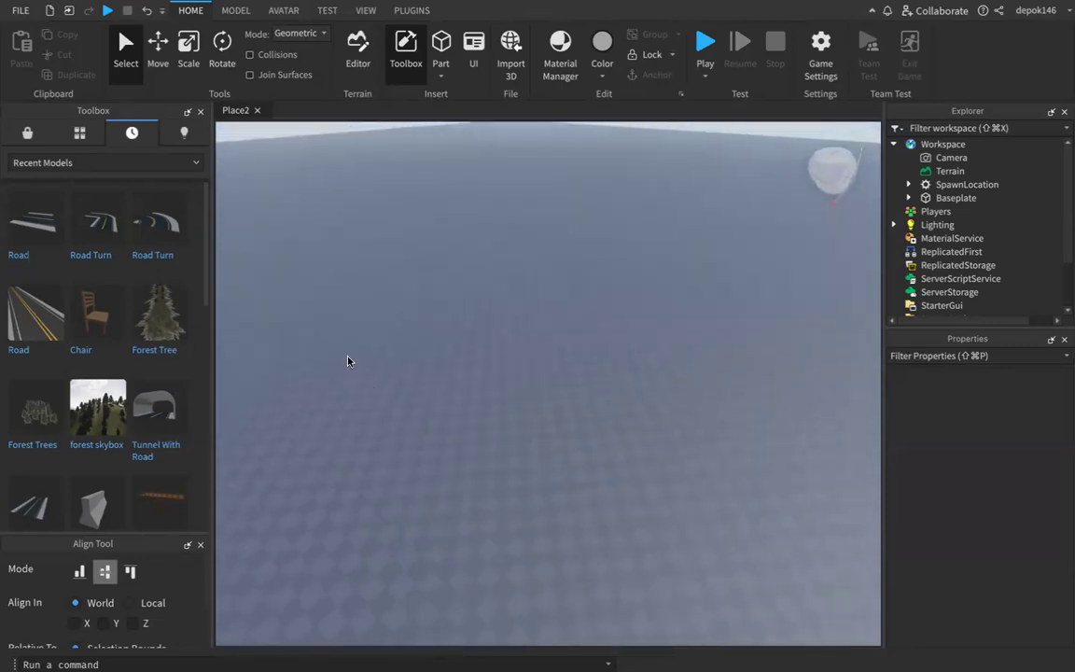
pyautogui.moveTo(347, 347); pyautogui.dragTo(422, 361, button='middle')
pyautogui.moveTo(419, 361); pyautogui.dragTo(419, 361, button='right')
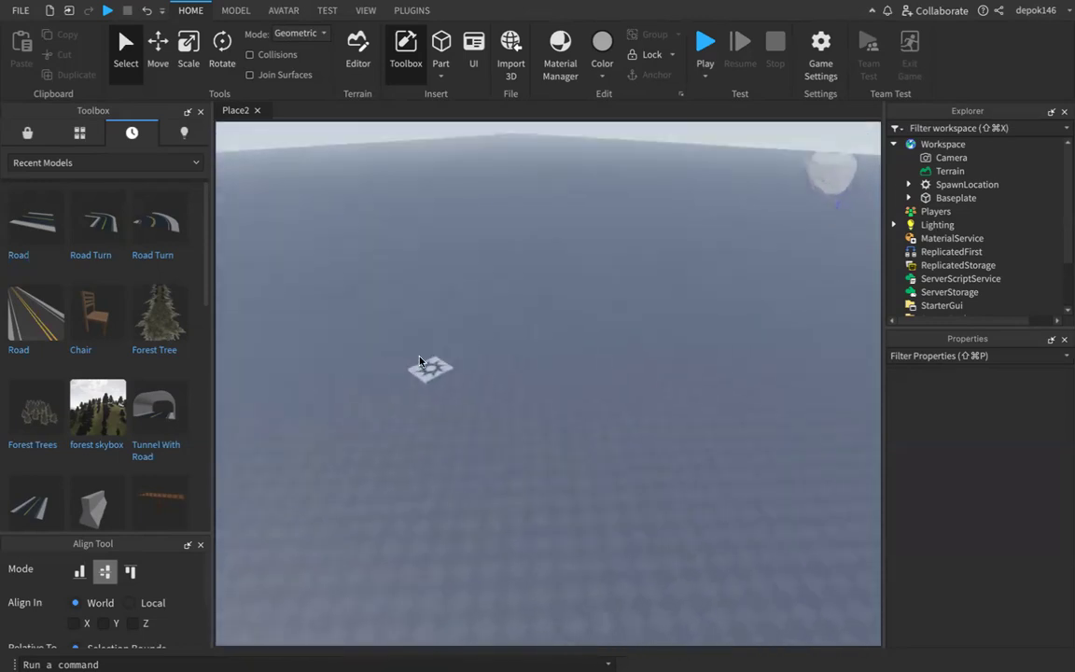
pyautogui.moveTo(419, 362); pyautogui.dragTo(477, 434, button='middle')
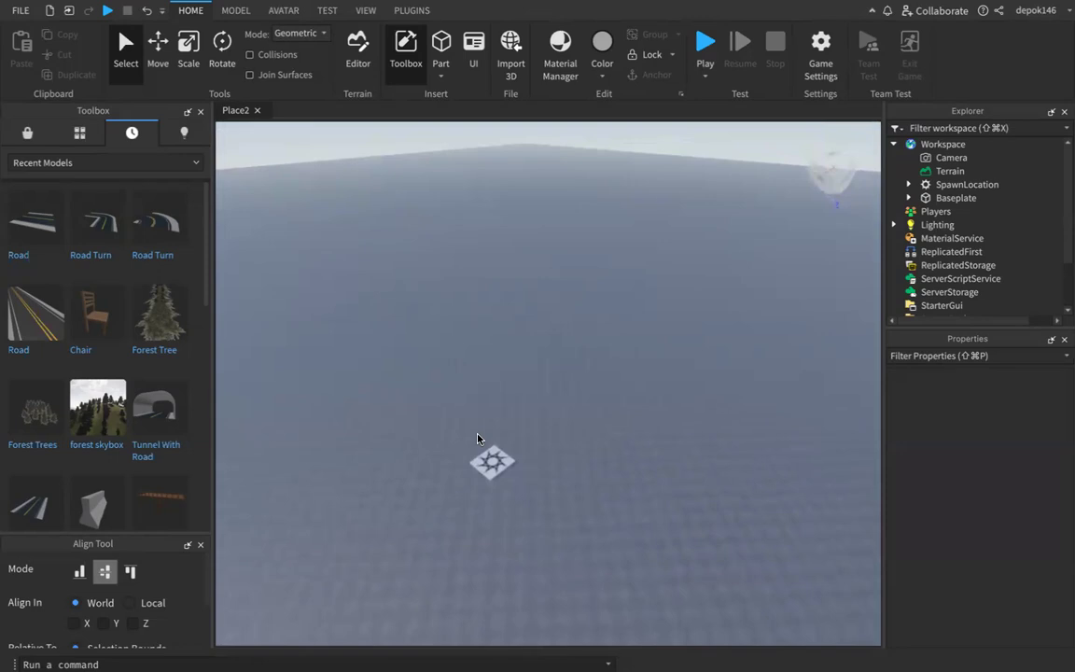
# Combine camera flying, panning and rotating to view the spawn location from a lower angle with the horizon in view
pyautogui.press('s')
pyautogui.press('w')
pyautogui.press('e')
pyautogui.press('q')
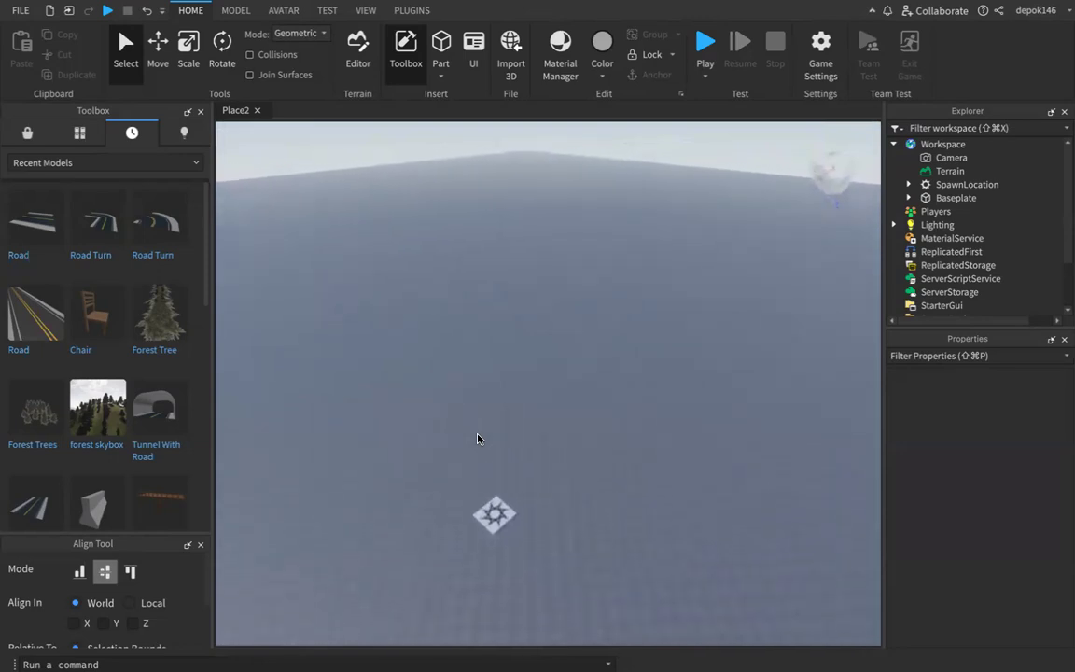
pyautogui.moveTo(492, 403); pyautogui.dragTo(566, 423, button='middle')
pyautogui.moveTo(565, 423); pyautogui.dragTo(566, 423, button='right')
pyautogui.moveTo(519, 453); pyautogui.dragTo(566, 333, button='middle')
pyautogui.moveTo(502, 409); pyautogui.dragTo(627, 354, button='middle')
pyautogui.moveTo(531, 384); pyautogui.dragTo(458, 381, button='middle')
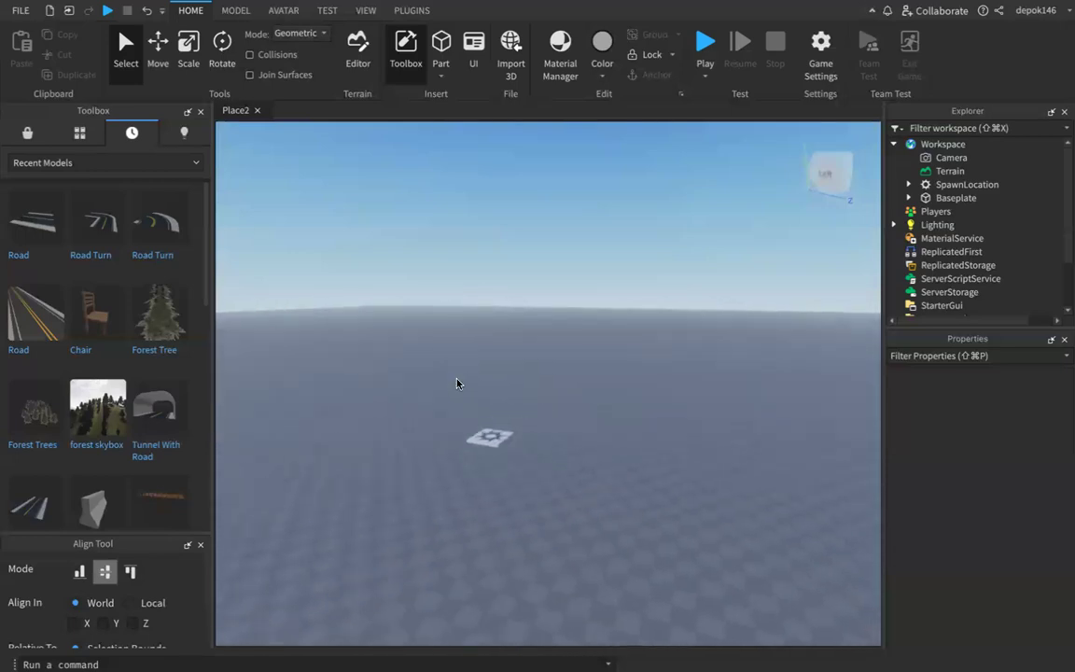
# Zoom in on the spawn location and pan the angled view across it in both directions
pyautogui.scroll(3, 453, 385)
pyautogui.scroll(3, 464, 423)
pyautogui.moveTo(468, 429); pyautogui.dragTo(334, 421, button='middle')
pyautogui.moveTo(417, 433); pyautogui.dragTo(422, 438, button='middle')
pyautogui.moveTo(493, 409); pyautogui.dragTo(494, 408, button='right')
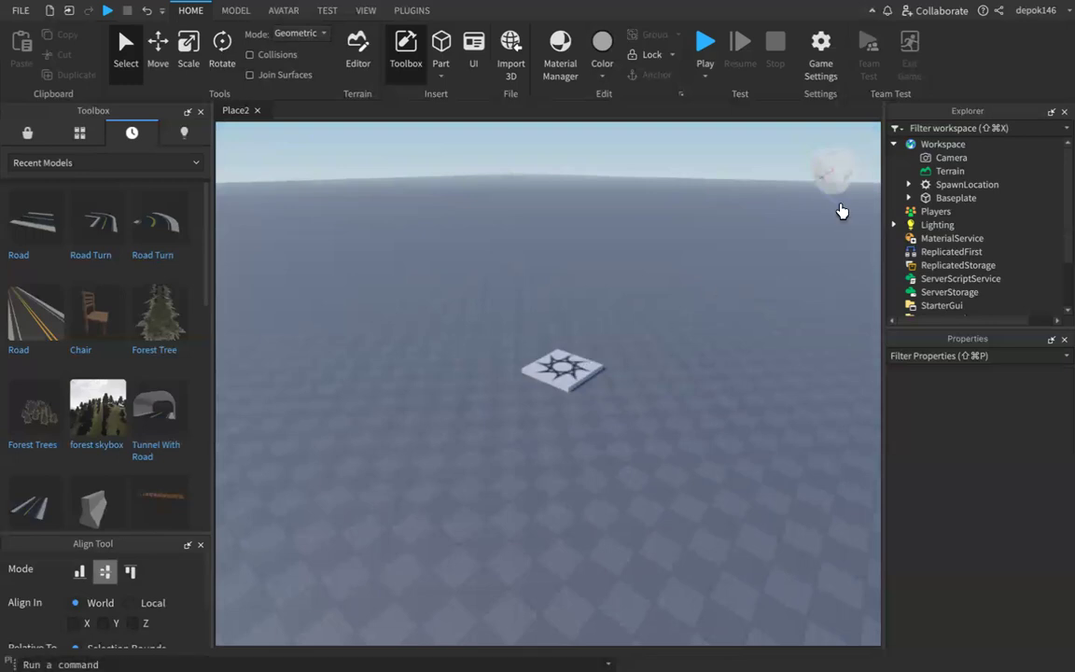
pyautogui.moveTo(698, 301); pyautogui.dragTo(594, 309, button='middle')
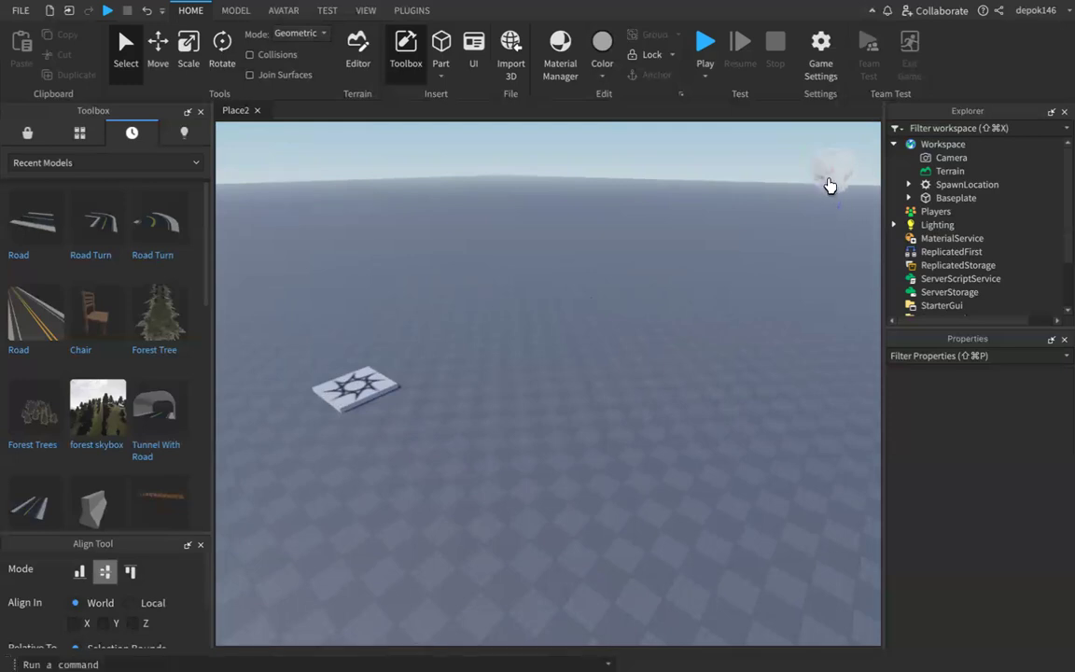
pyautogui.moveTo(625, 297); pyautogui.dragTo(704, 324, button='middle')
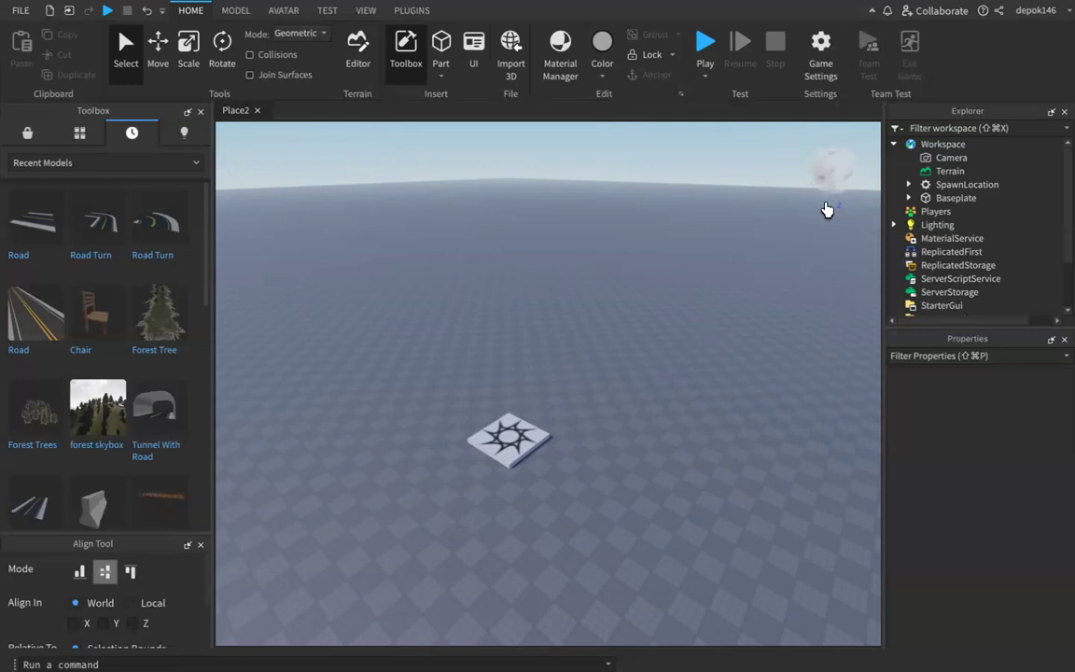
# Orient the camera to the Left view with the view cube and pan across the scene
pyautogui.press('e')
pyautogui.moveTo(792, 221)
pyautogui.mouseDown()
pyautogui.moveTo(805, 243)
pyautogui.moveTo(773, 226)
pyautogui.mouseUp()
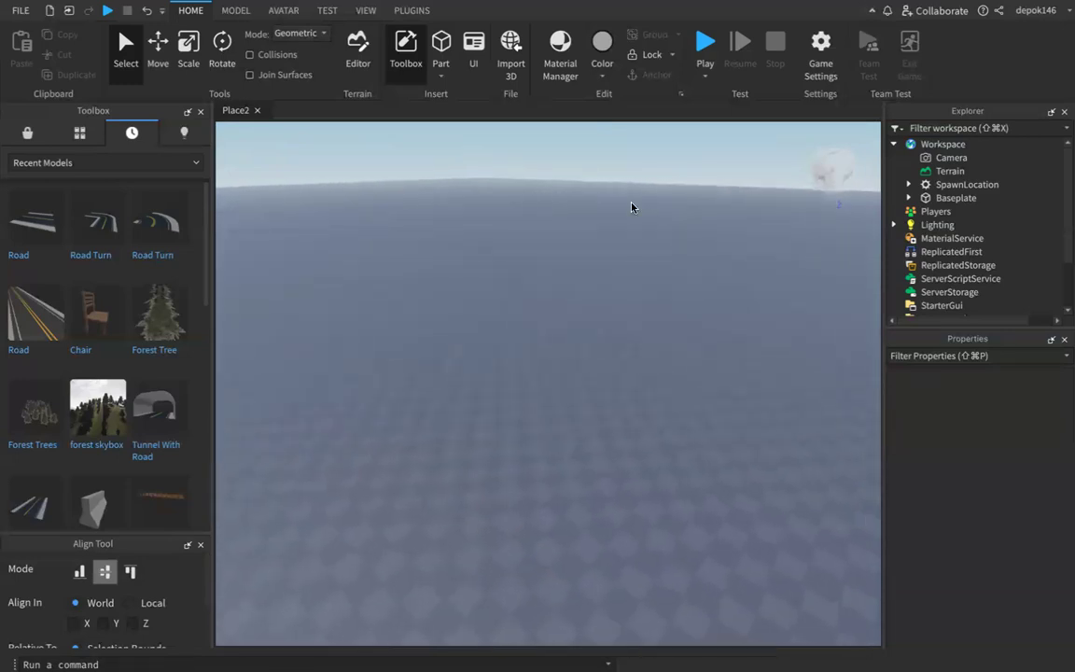
pyautogui.click(825, 189)
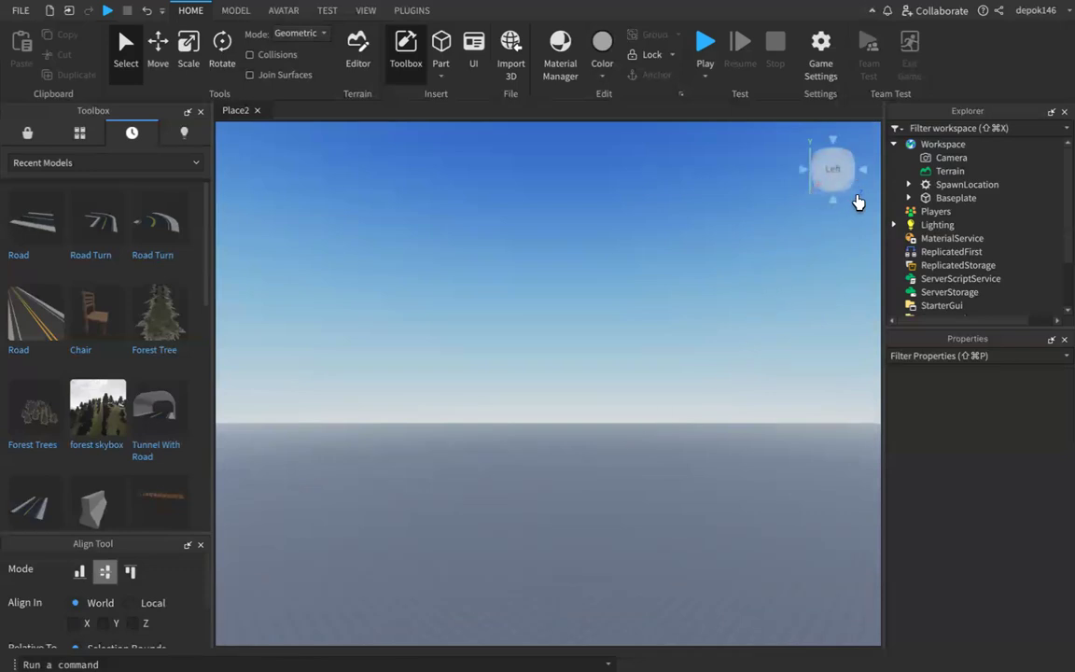
pyautogui.moveTo(643, 400); pyautogui.dragTo(786, 289, button='middle')
pyautogui.moveTo(595, 404)
pyautogui.mouseDown(button='middle')
pyautogui.moveTo(764, 271)
pyautogui.moveTo(827, 238)
pyautogui.mouseUp(button='middle')
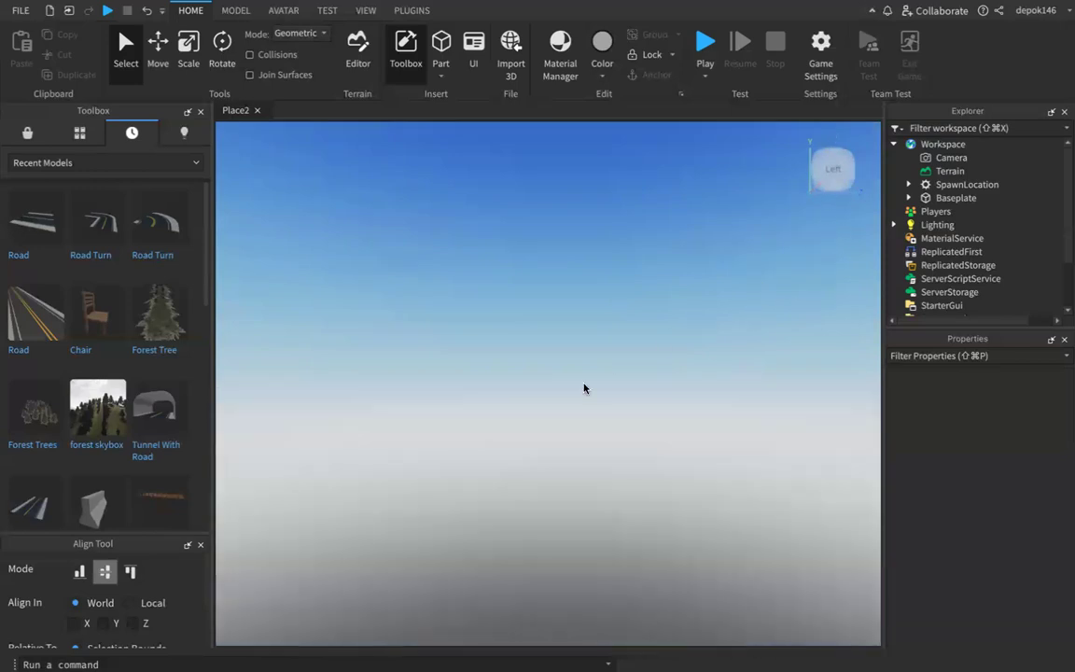
# Select the spawn location from beneath and bring the Left-facing view back above the baseplate
pyautogui.click(598, 329)
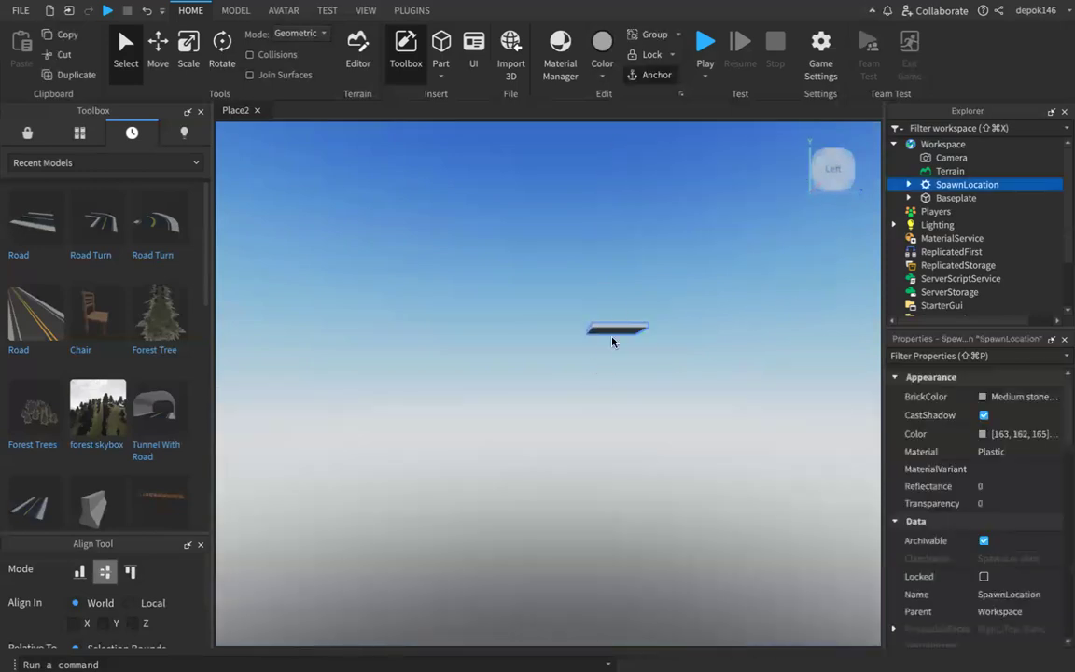
pyautogui.moveTo(617, 352); pyautogui.dragTo(621, 454, button='middle')
pyautogui.scroll(-1, 620, 456)
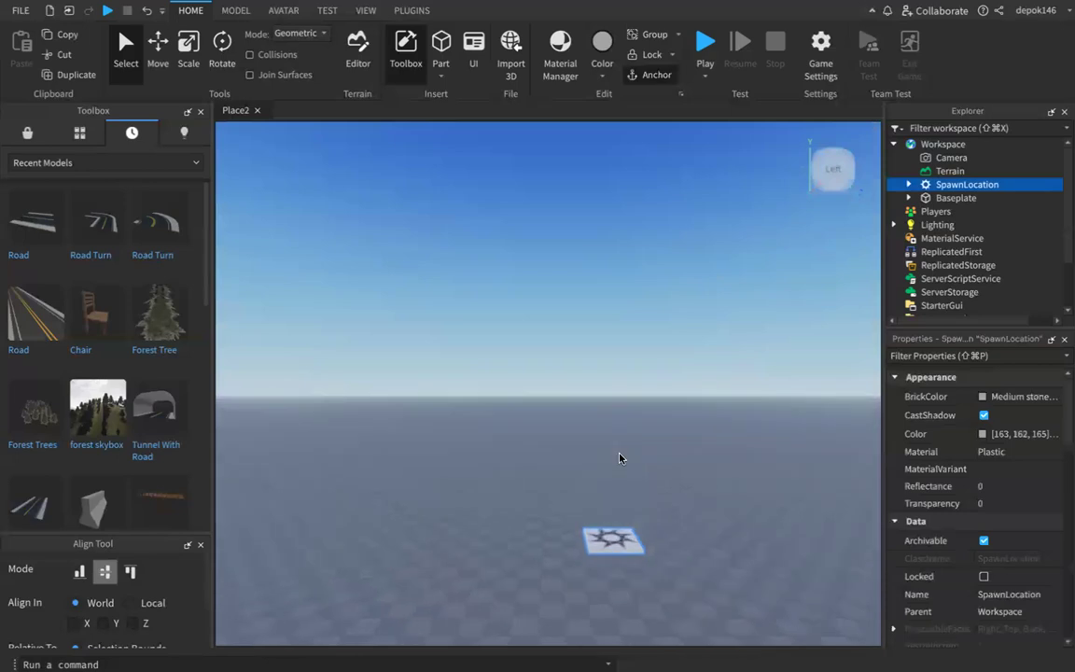
pyautogui.scroll(2, 618, 456)
pyautogui.scroll(-1, 619, 456)
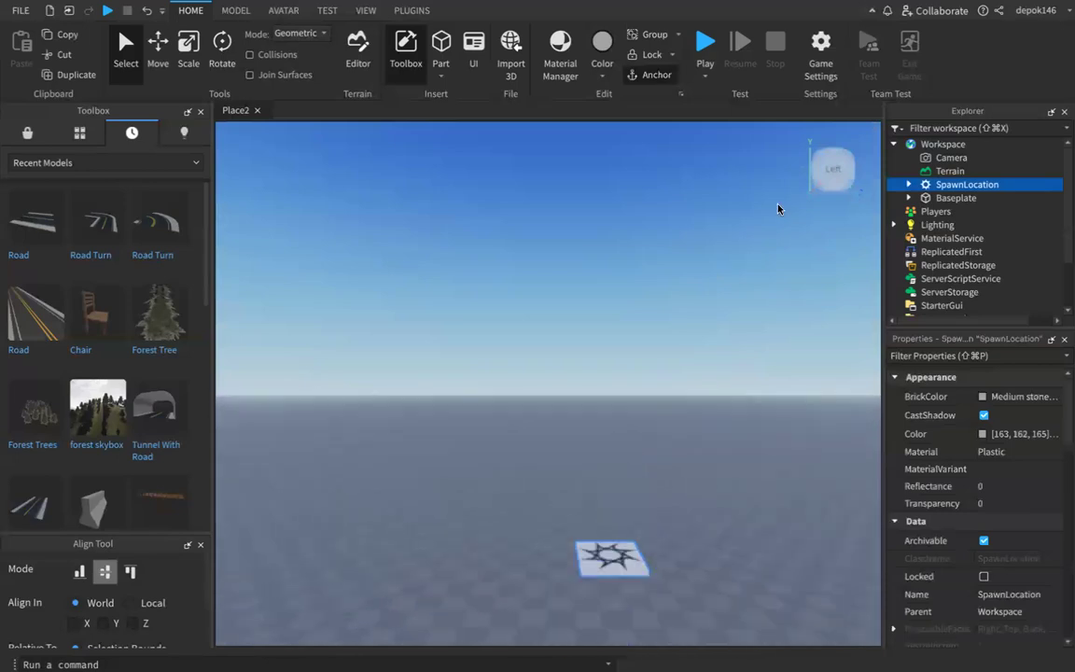
# Orient the camera to the Back view with the view cube and zoom until the spawn location is in view
pyautogui.click(860, 178)
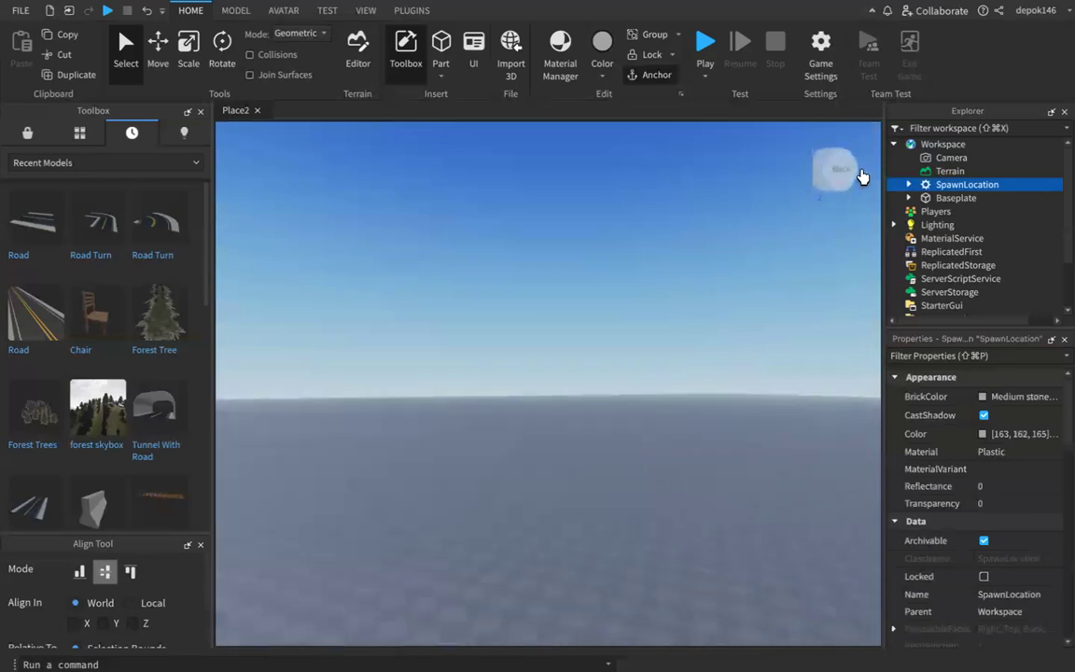
pyautogui.moveTo(646, 414); pyautogui.dragTo(661, 380, button='middle')
pyautogui.press('e')
pyautogui.scroll(-5, 643, 425)
pyautogui.scroll(-4, 569, 394)
pyautogui.scroll(-3, 393, 558)
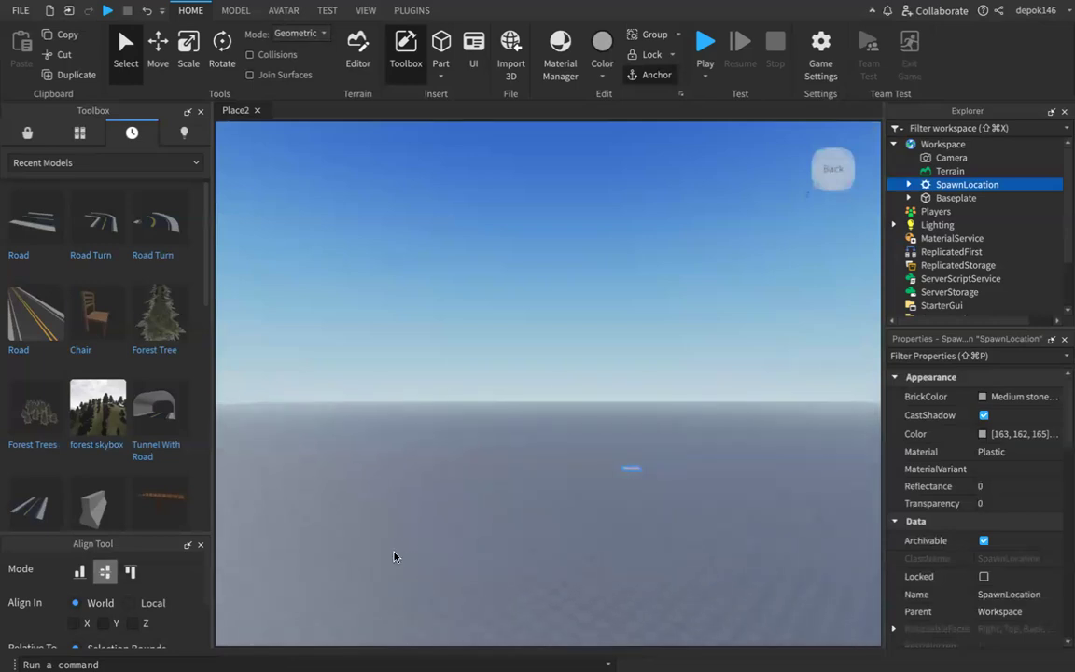
pyautogui.scroll(-3, 394, 557)
pyautogui.scroll(-2, 480, 557)
pyautogui.scroll(-2, 532, 487)
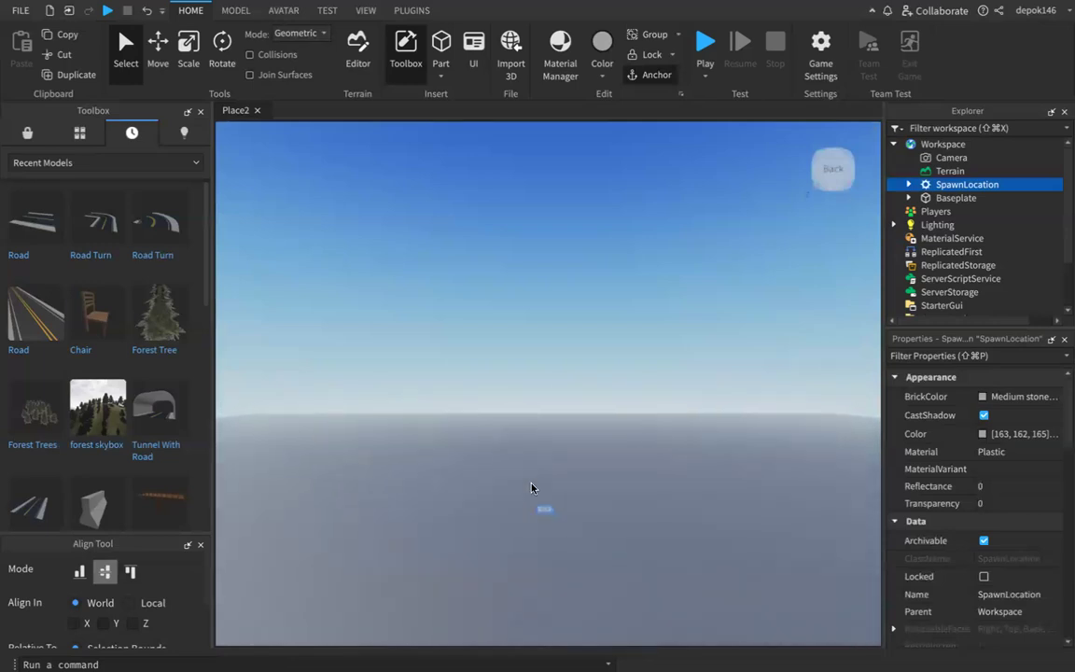
pyautogui.scroll(3, 531, 487)
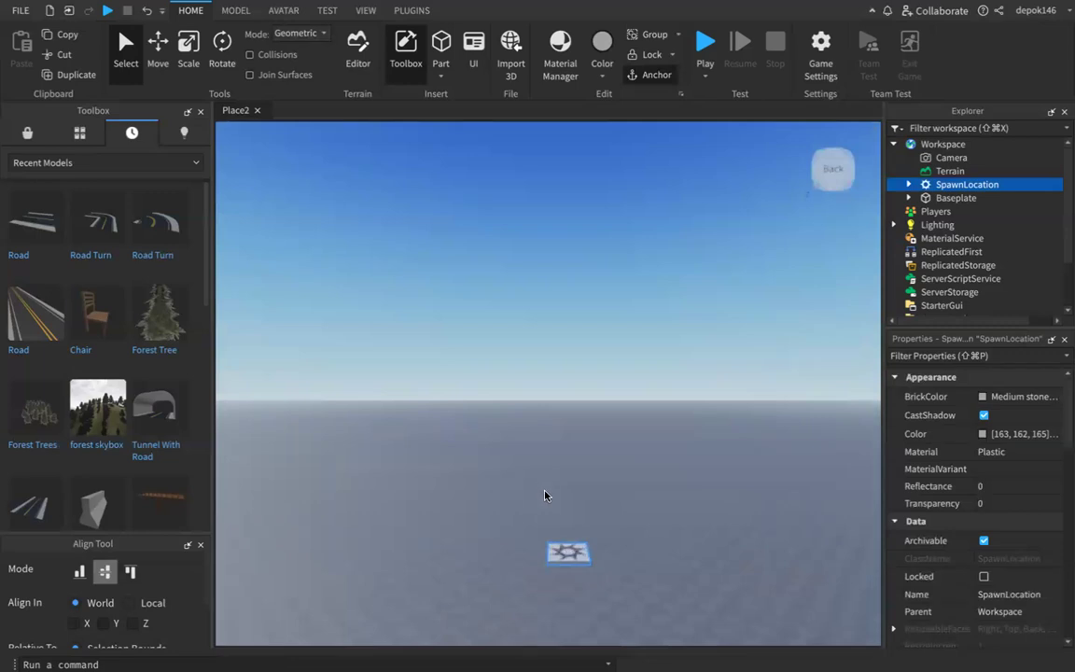
pyautogui.scroll(-2, 543, 485)
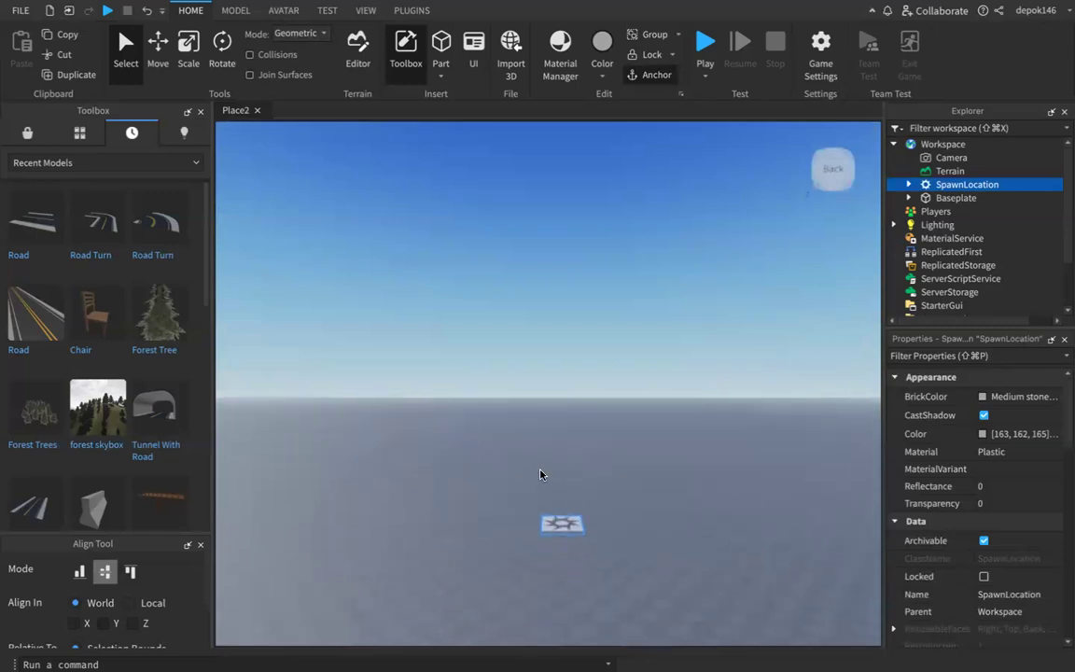
# Show the Bottom view with the view cube, then return through the Back view to an angled corner view
pyautogui.click(833, 204)
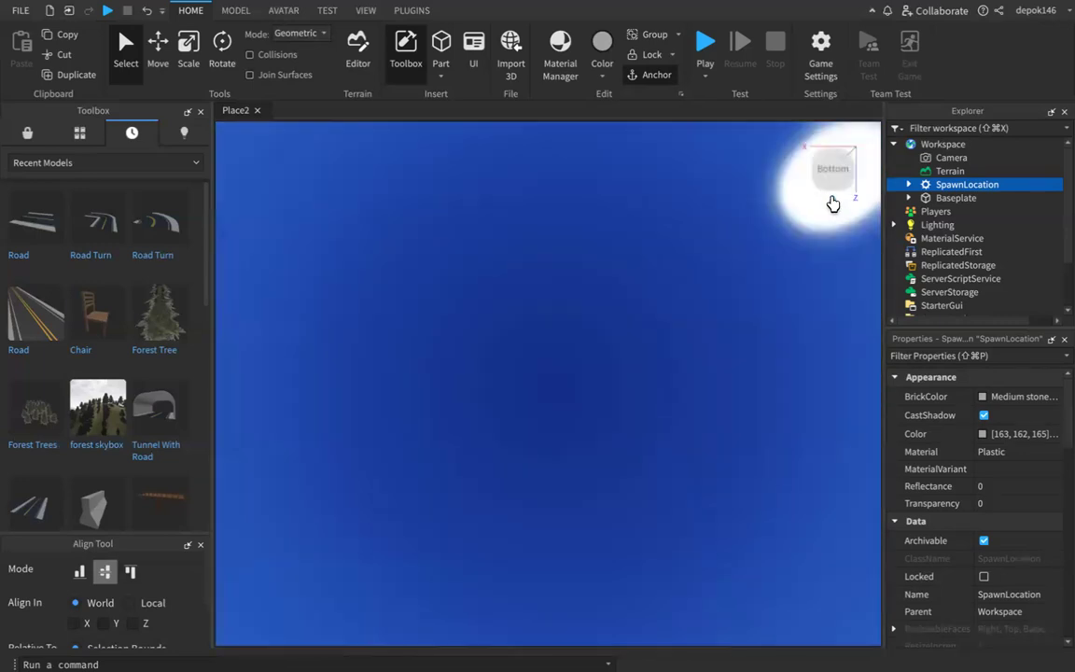
pyautogui.click(833, 202)
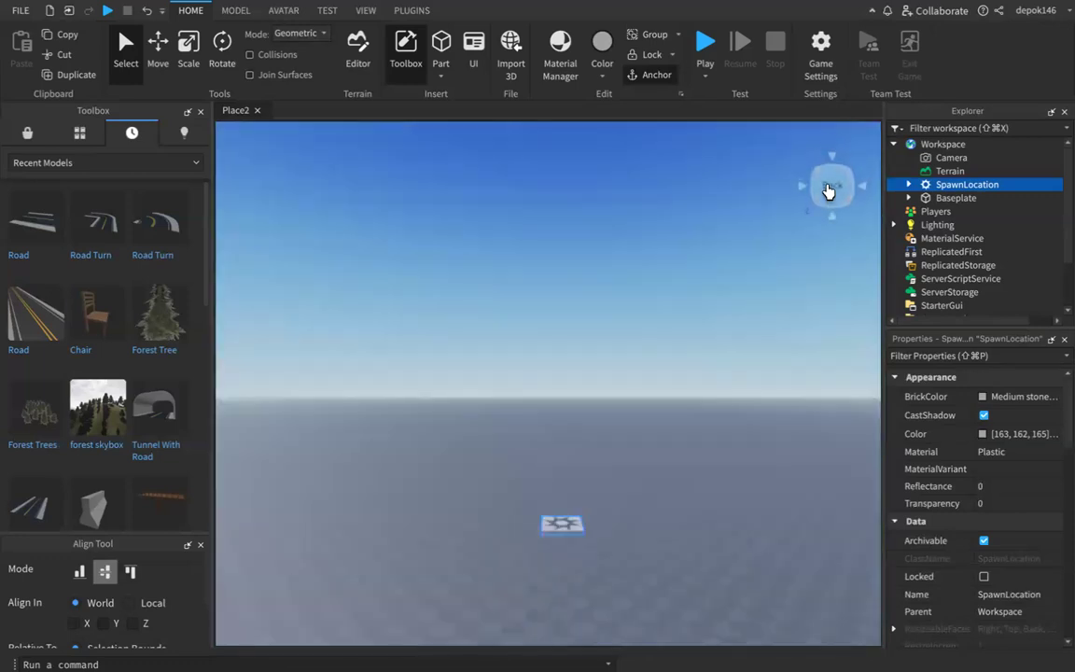
pyautogui.click(849, 178)
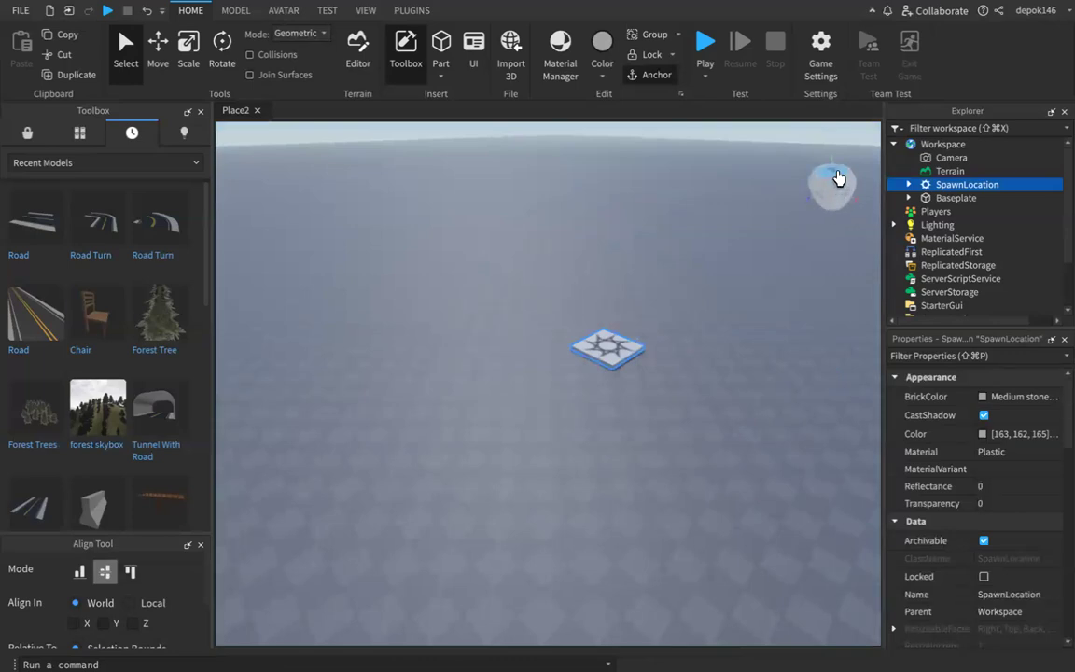
# Orient the camera to the Top view and bring the spawn location near the middle of a zoomed-out view
pyautogui.click(838, 177)
pyautogui.moveTo(724, 416); pyautogui.dragTo(596, 279, button='middle')
pyautogui.scroll(3, 588, 327)
pyautogui.scroll(-6, 562, 379)
pyautogui.scroll(-1, 561, 377)
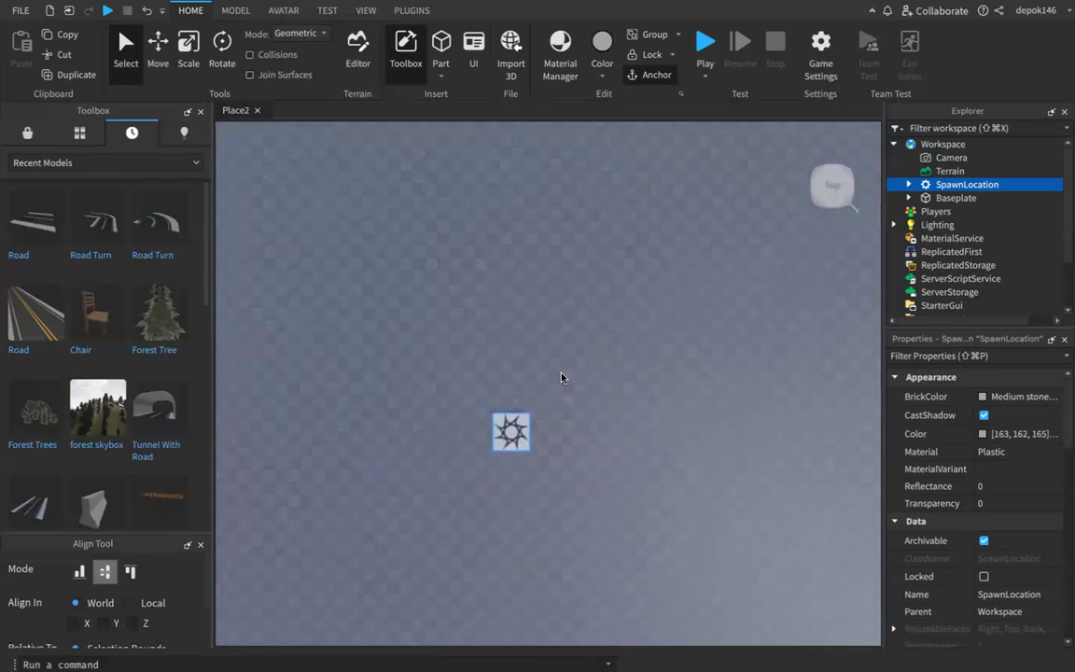
pyautogui.scroll(-2, 561, 377)
pyautogui.moveTo(509, 424); pyautogui.dragTo(532, 407)
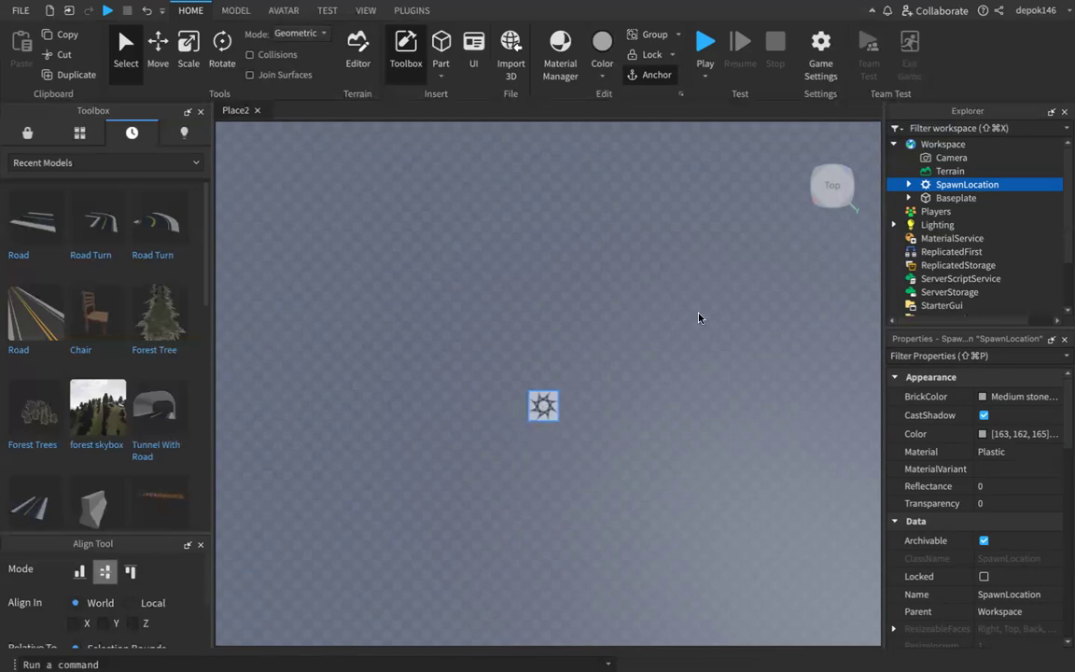
# Go from the Top view to an angled view and on to the Back view, keeping the spawn location visible
pyautogui.click(847, 178)
pyautogui.moveTo(659, 388); pyautogui.dragTo(690, 202, button='middle')
pyautogui.moveTo(668, 437); pyautogui.dragTo(690, 267, button='middle')
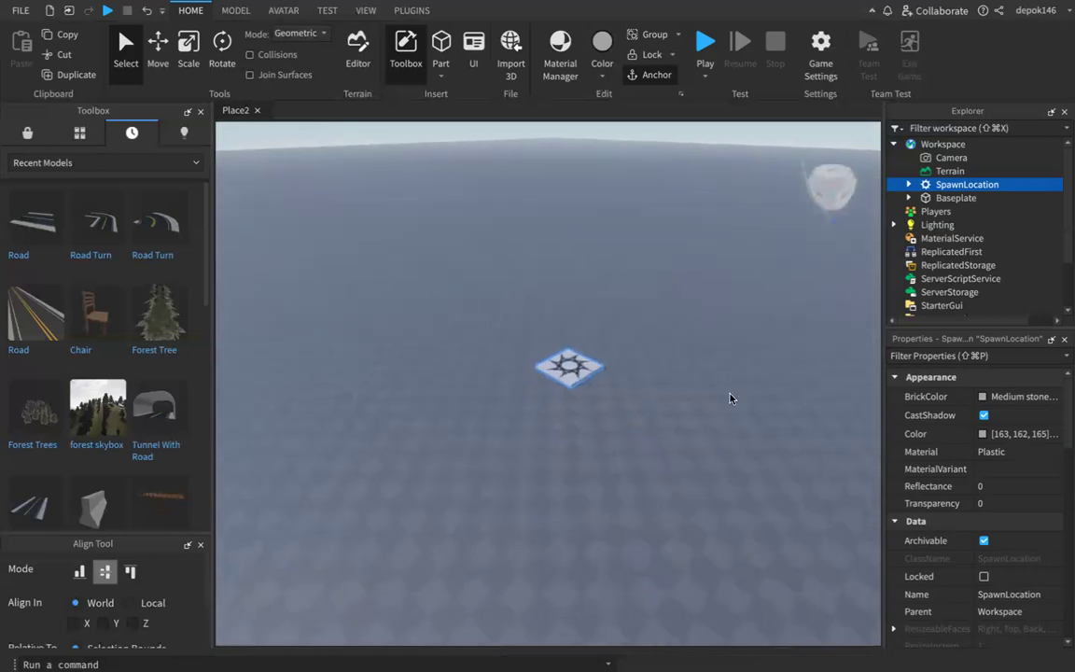
pyautogui.click(848, 202)
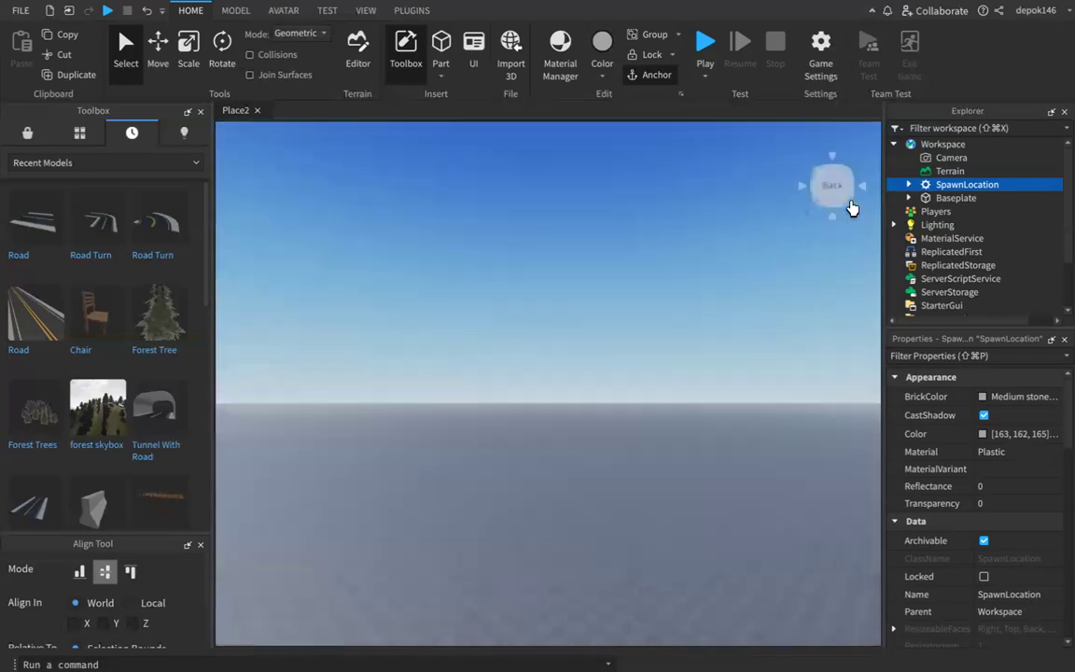
pyautogui.moveTo(687, 493); pyautogui.dragTo(547, 497, button='middle')
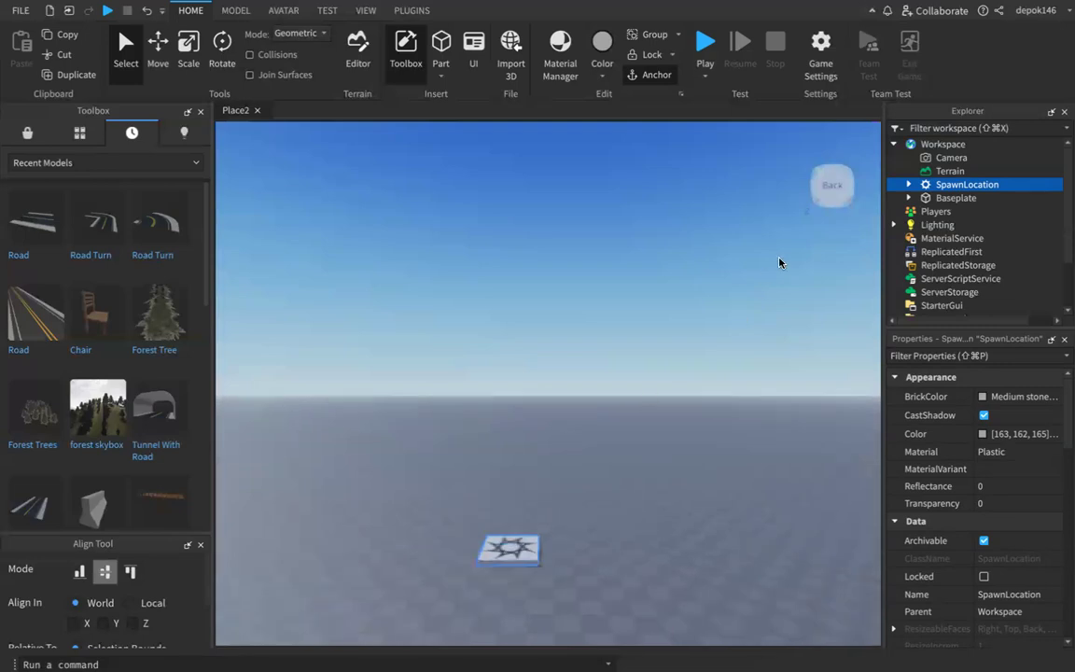
# Orient the camera to an elevated corner view with the view cube and adjust the zoom on the spawn location
pyautogui.click(821, 174)
pyautogui.moveTo(684, 310); pyautogui.dragTo(798, 291, button='middle')
pyautogui.scroll(-2, 647, 312)
pyautogui.scroll(3, 651, 316)
pyautogui.scroll(-2, 650, 316)
pyautogui.scroll(-1, 507, 349)
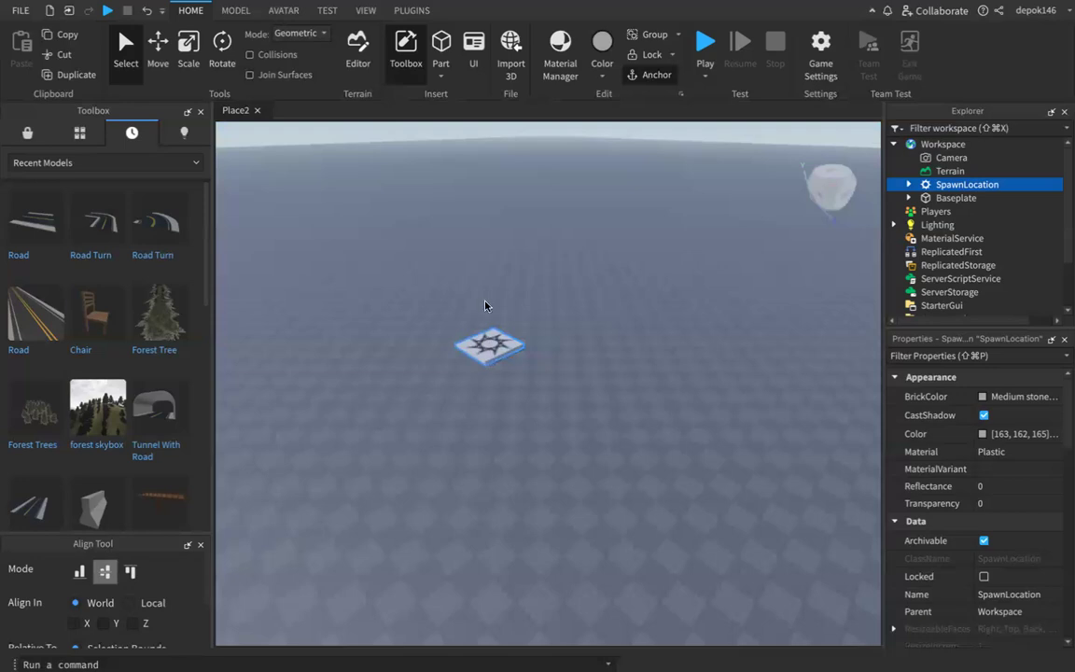
# Examine the spawn location up close from the corner view, then zoom far out with it centered
pyautogui.click(421, 317)
pyautogui.moveTo(487, 345); pyautogui.dragTo(542, 374)
pyautogui.scroll(5, 450, 367)
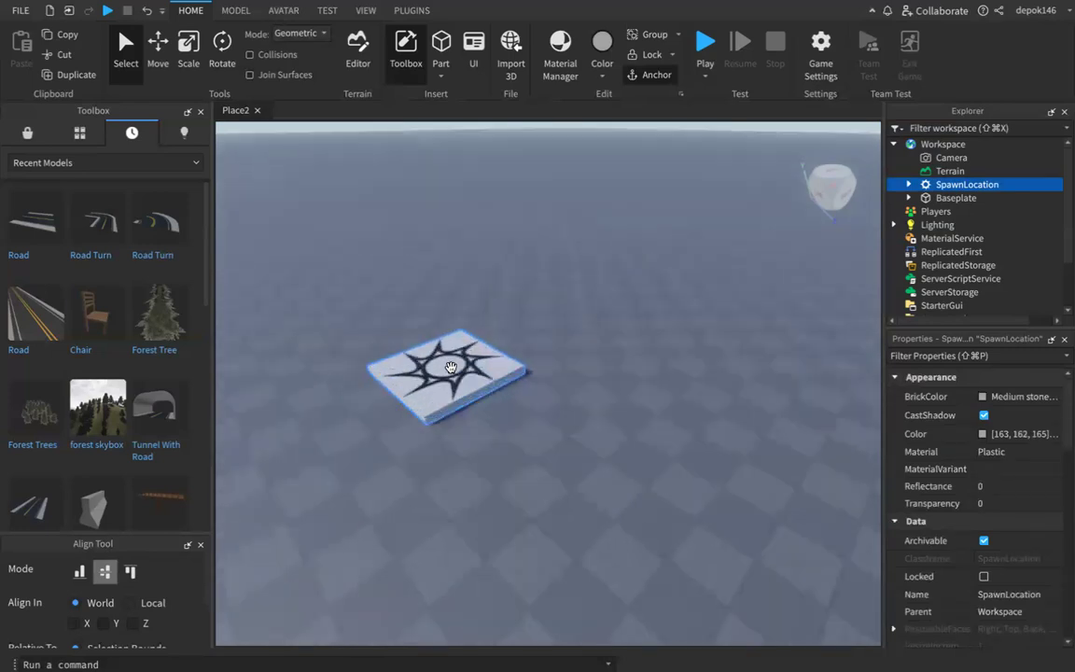
pyautogui.scroll(-10, 450, 367)
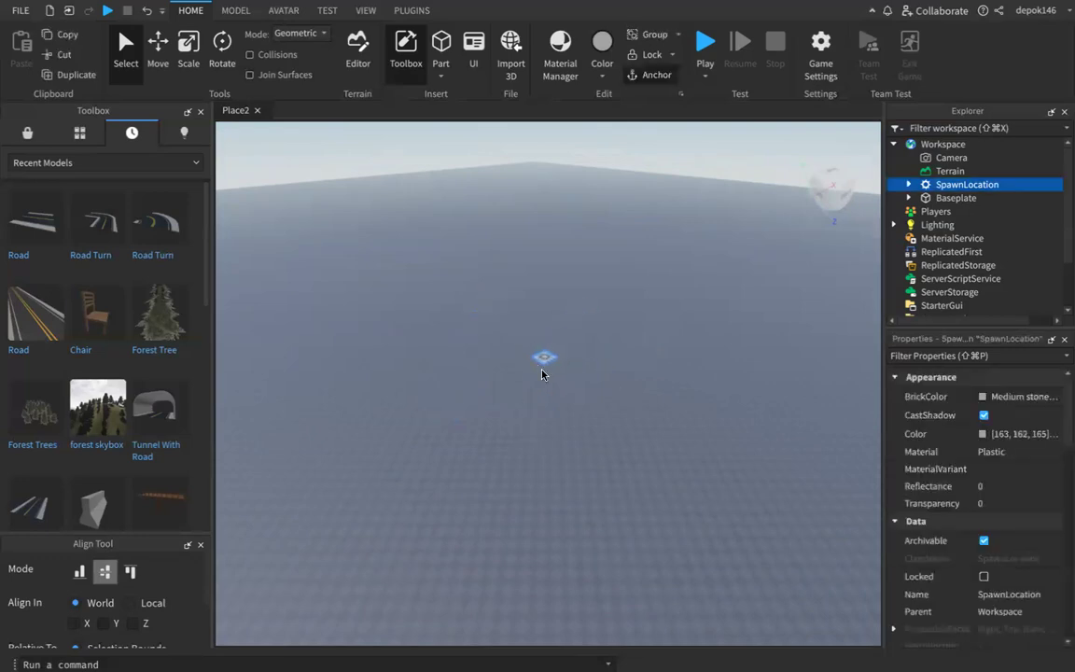
# Play-test the place, zoom out from the avatar on the spawn location, and stop the test
pyautogui.click(707, 44)
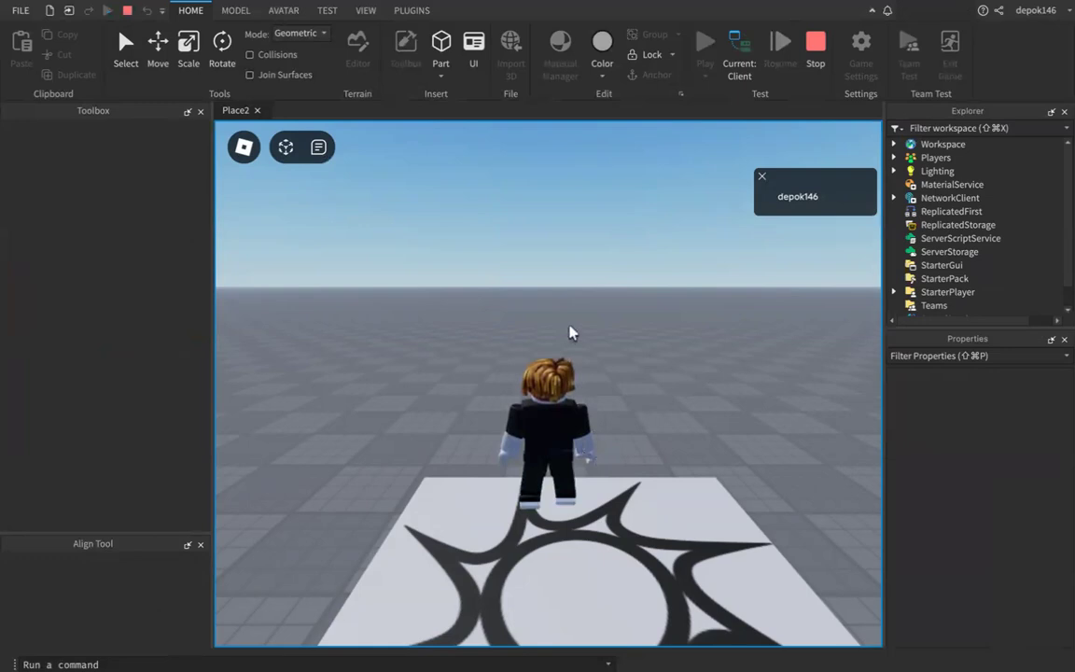
pyautogui.scroll(-5, 571, 332)
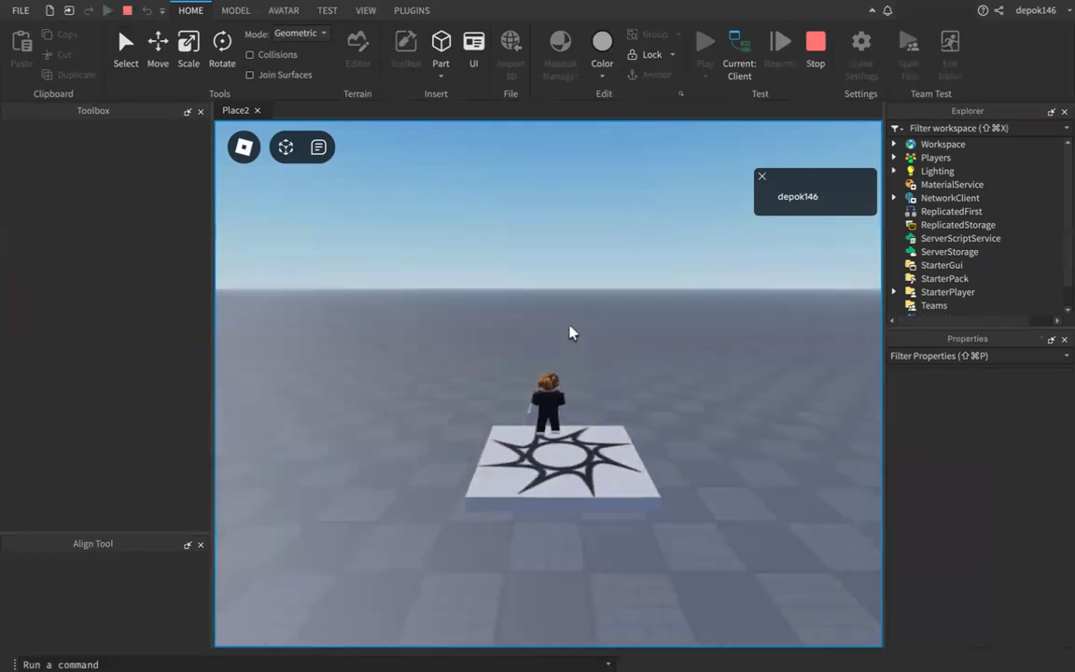
pyautogui.click(822, 49)
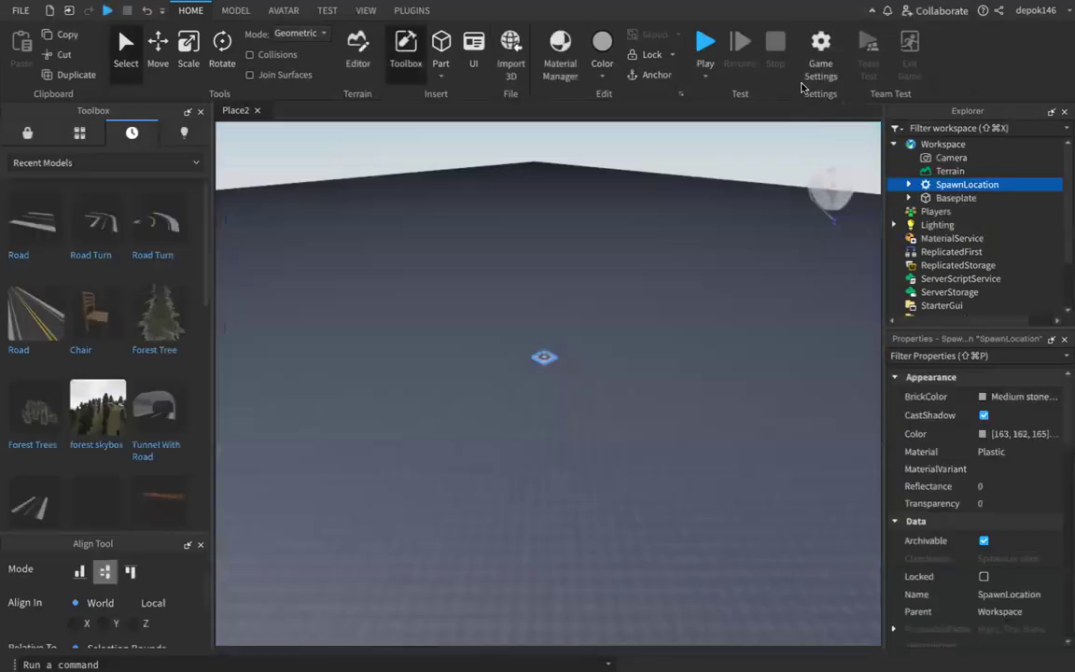
# Focus on the spawn location, switch to the Back view, and pan and zoom to frame it
pyautogui.press('f')
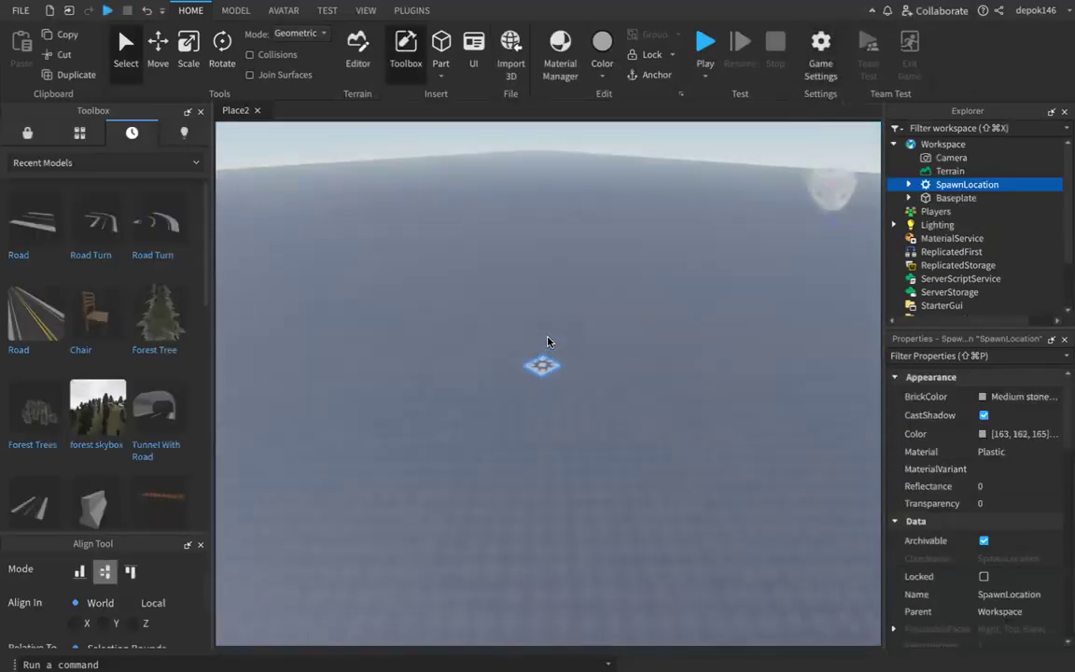
pyautogui.click(839, 202)
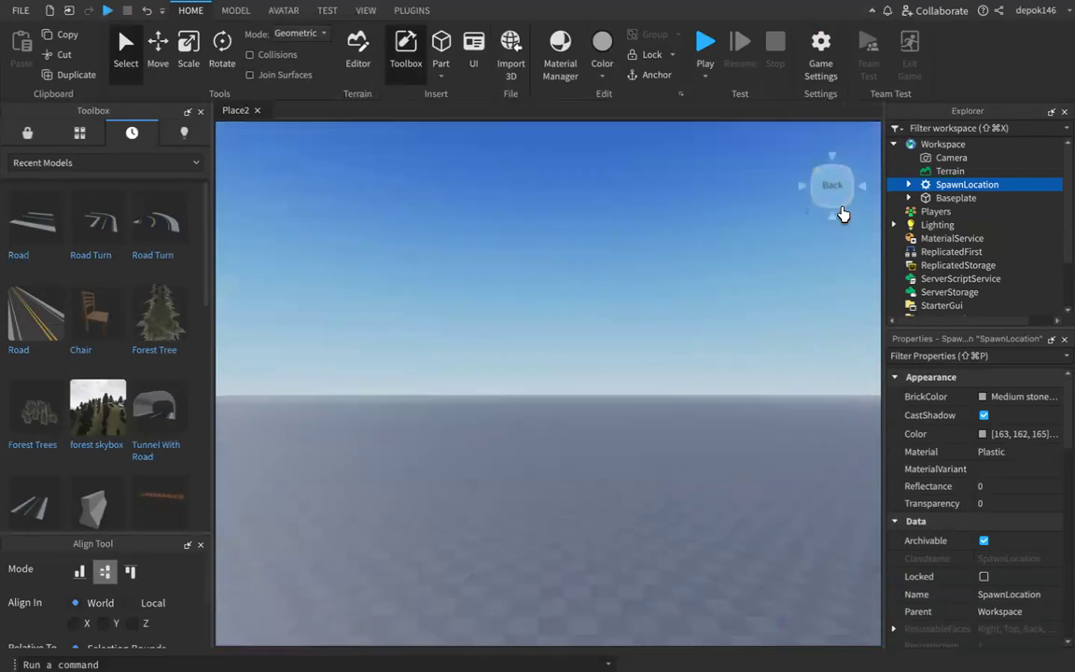
pyautogui.moveTo(618, 431); pyautogui.dragTo(498, 508, button='middle')
pyautogui.scroll(-5, 497, 508)
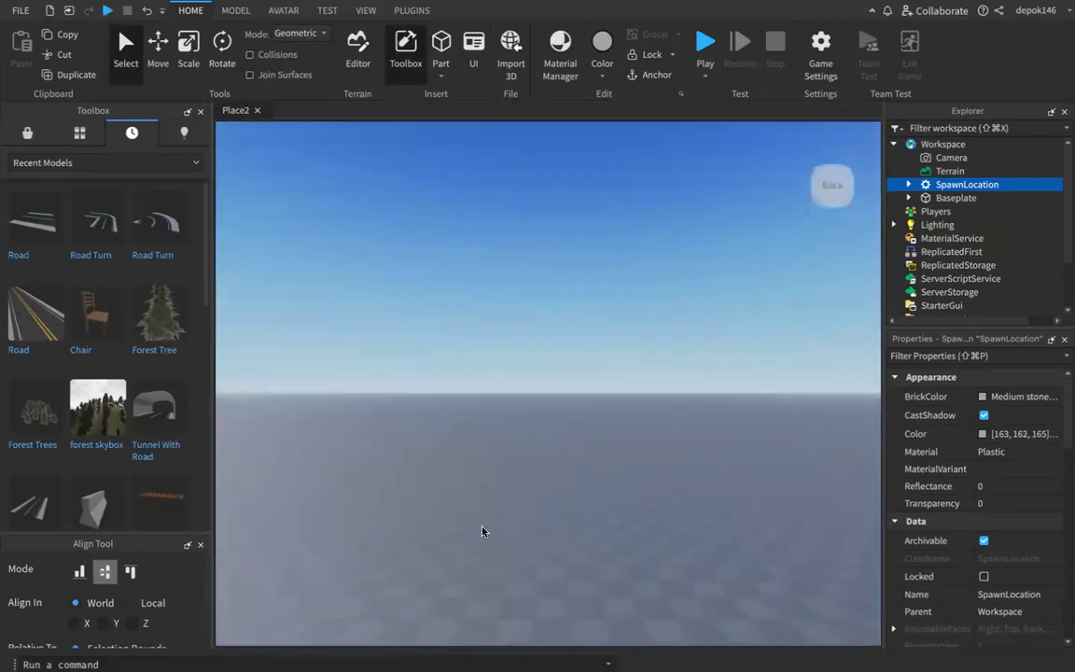
pyautogui.scroll(3, 518, 508)
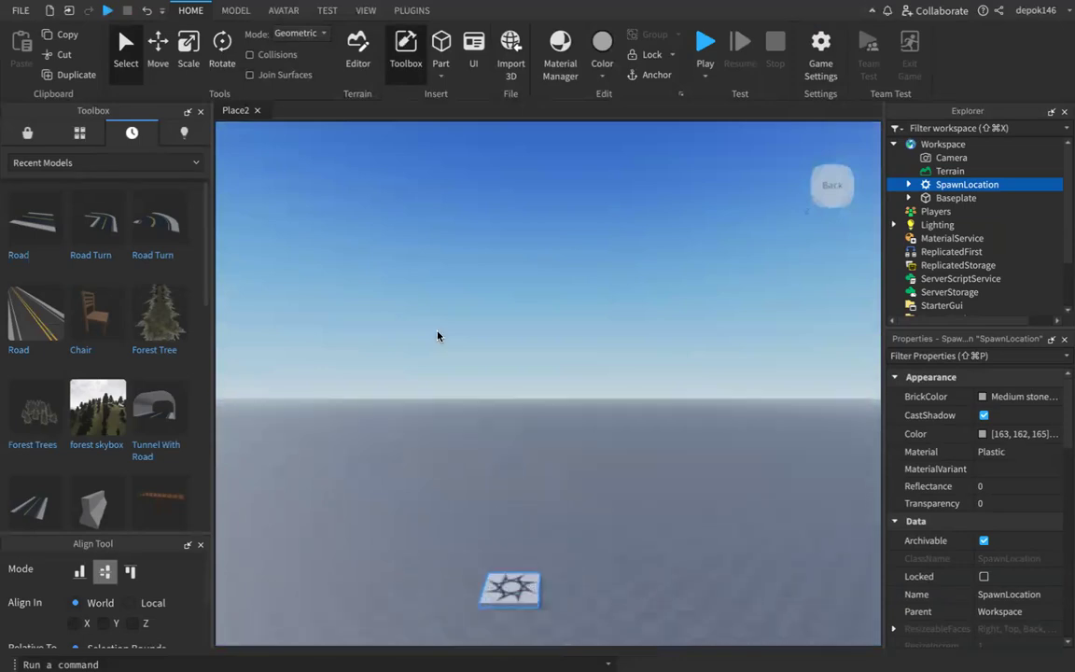
# Insert a Block part into the workspace
pyautogui.click(442, 78)
pyautogui.click(187, 11)
pyautogui.click(226, 11)
pyautogui.click(192, 11)
pyautogui.click(445, 80)
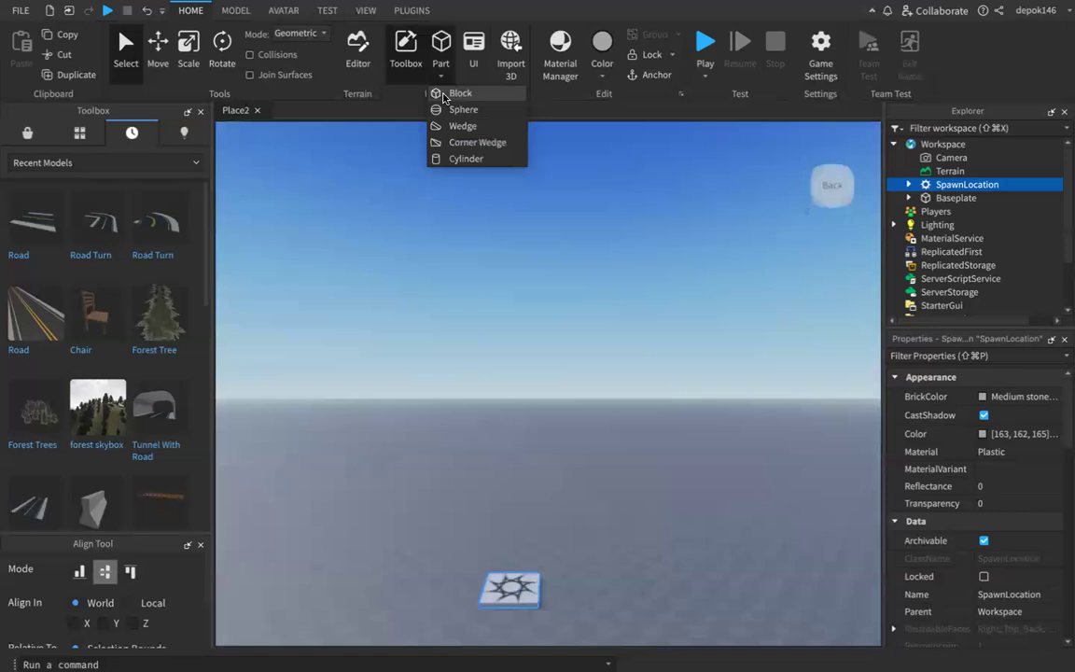
pyautogui.click(444, 94)
# Pan and zoom the Back view around the spawn location to look for the new block
pyautogui.moveTo(588, 542); pyautogui.dragTo(565, 512, button='middle')
pyautogui.scroll(4, 537, 436)
pyautogui.scroll(-3, 537, 441)
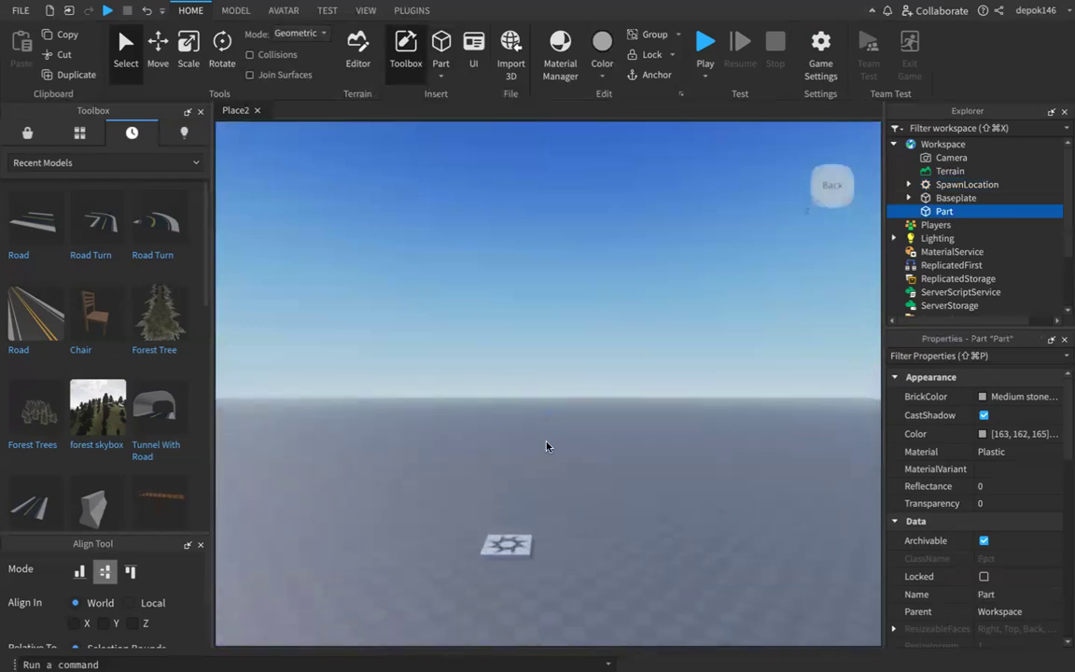
pyautogui.scroll(3, 538, 456)
pyautogui.scroll(-2, 547, 451)
pyautogui.moveTo(547, 452)
pyautogui.mouseDown(button='middle')
pyautogui.moveTo(551, 437)
pyautogui.moveTo(563, 441)
pyautogui.mouseUp(button='middle')
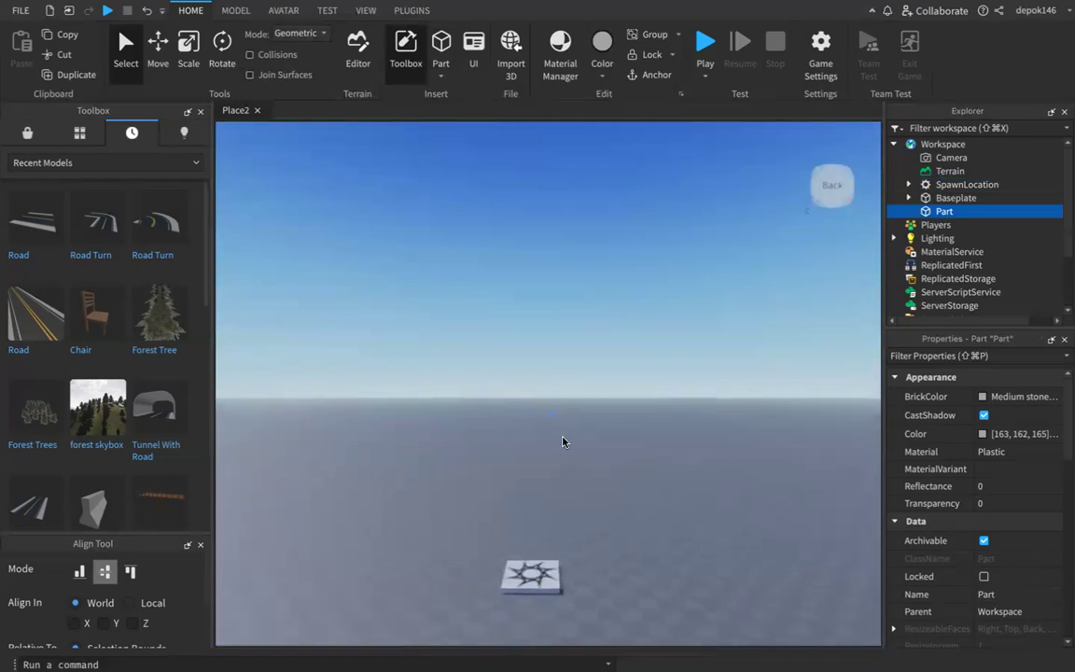
pyautogui.scroll(-3, 559, 442)
pyautogui.scroll(6, 559, 442)
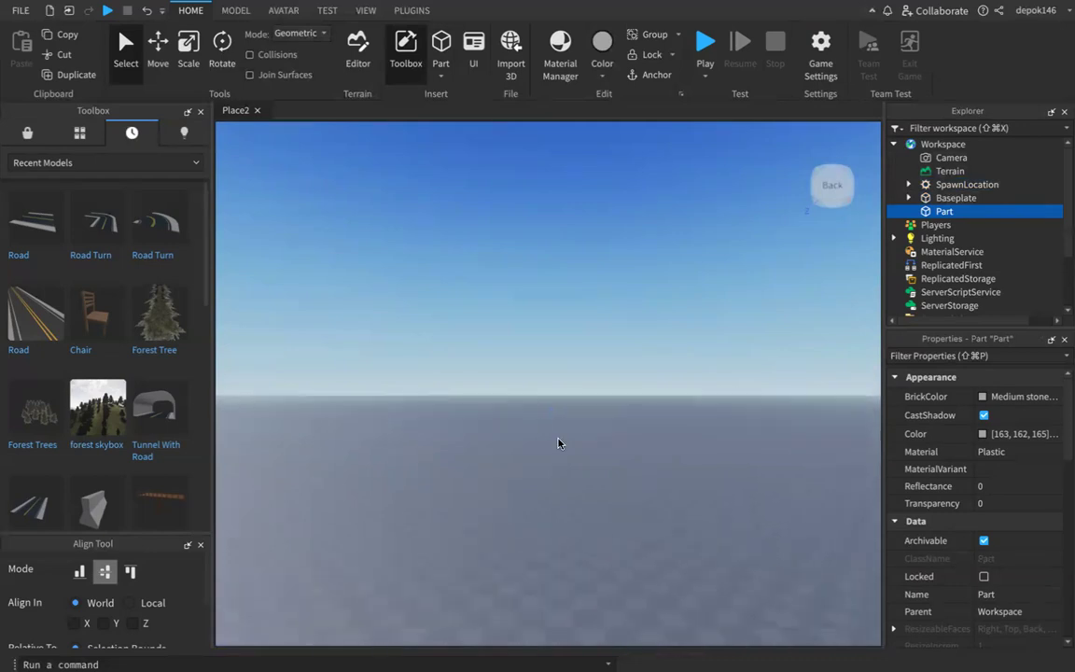
# Zoom past the spawn location toward the distant block until its outline can be made out on the baseplate
pyautogui.moveTo(540, 420); pyautogui.dragTo(557, 453, button='middle')
pyautogui.scroll(-2, 548, 446)
pyautogui.scroll(3, 548, 446)
pyautogui.scroll(3, 562, 441)
pyautogui.scroll(2, 556, 436)
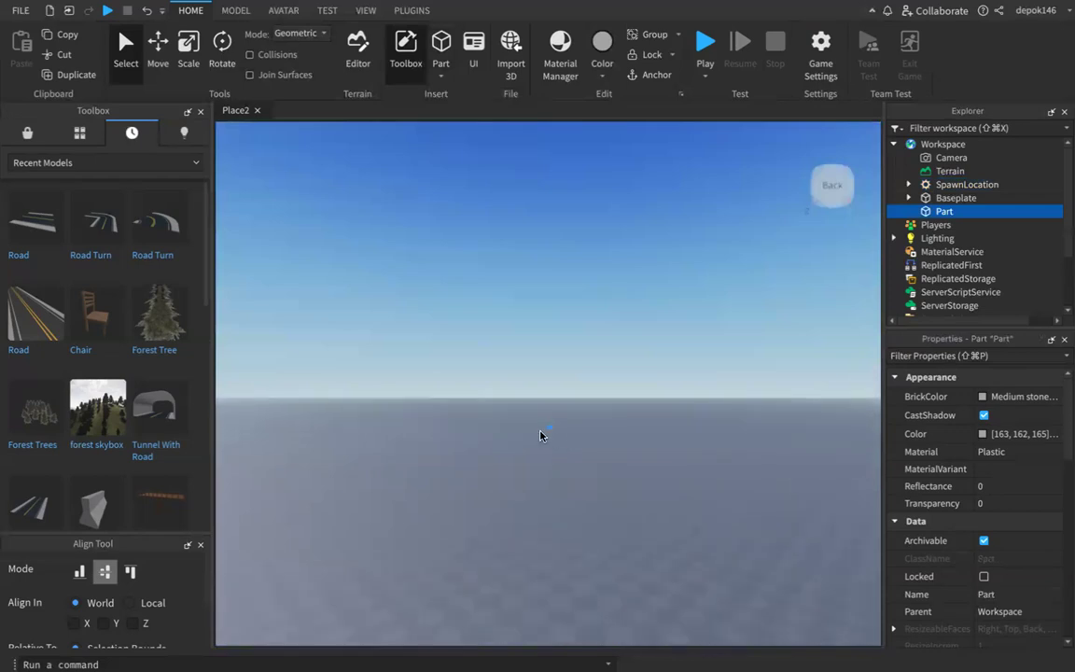
pyautogui.scroll(4, 438, 431)
pyautogui.scroll(-3, 543, 469)
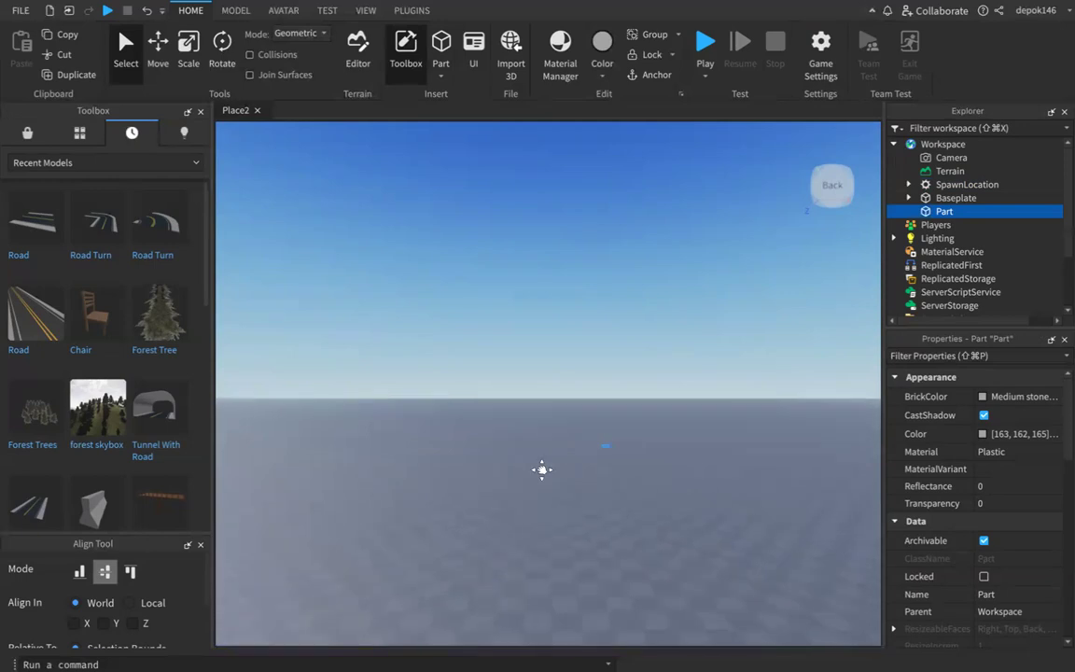
pyautogui.scroll(3, 568, 524)
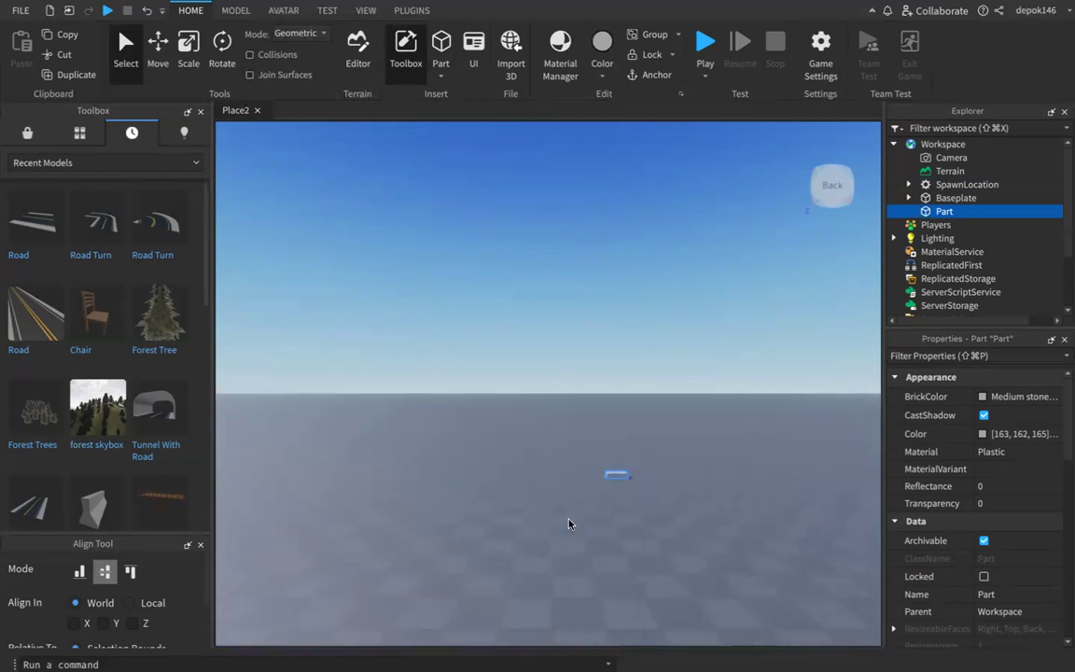
# Pan to the block and fly the camera forward and down for a close, low view of it
pyautogui.moveTo(628, 547); pyautogui.dragTo(519, 560, button='middle')
pyautogui.moveTo(430, 538); pyautogui.dragTo(499, 538, button='middle')
pyautogui.press('w')
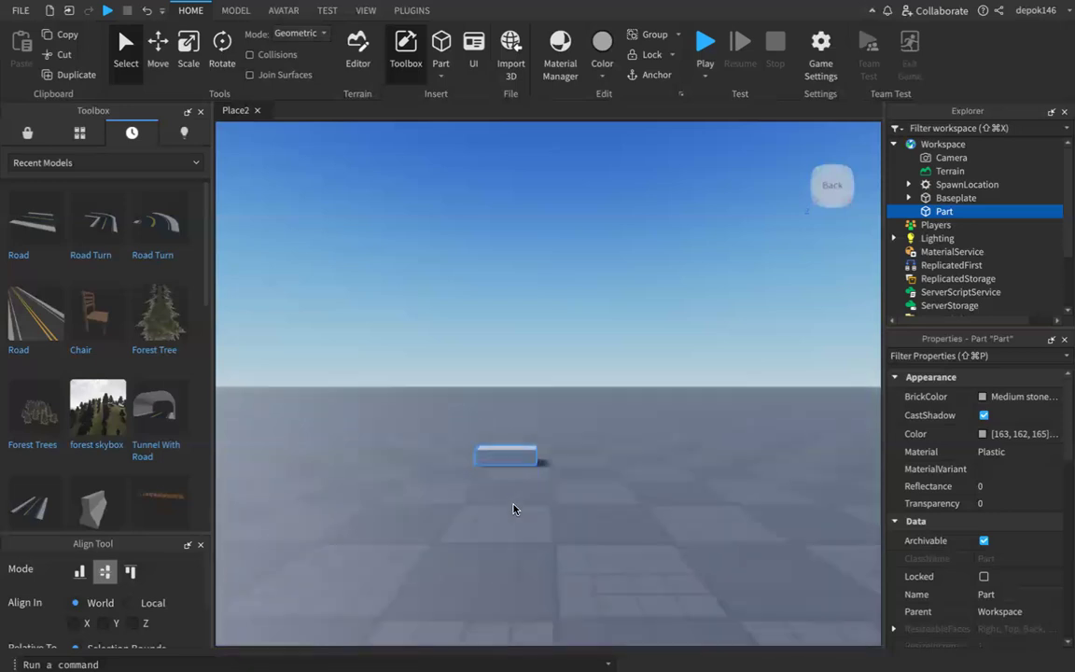
pyautogui.press('q')
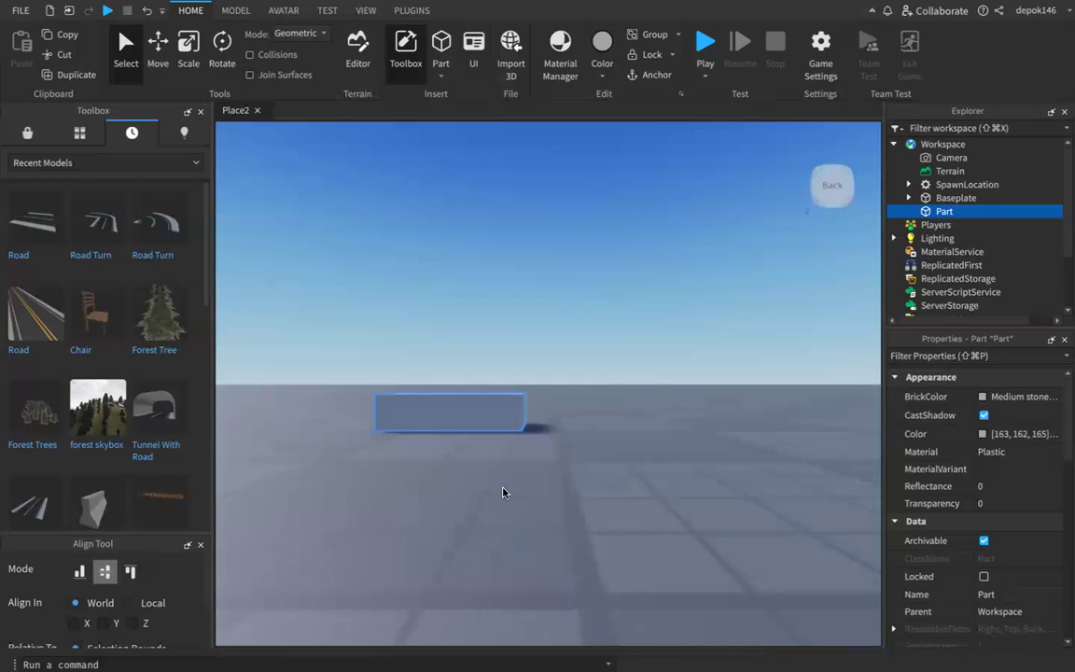
# Rename the new Part in the workspace to Balok
pyautogui.click(942, 197)
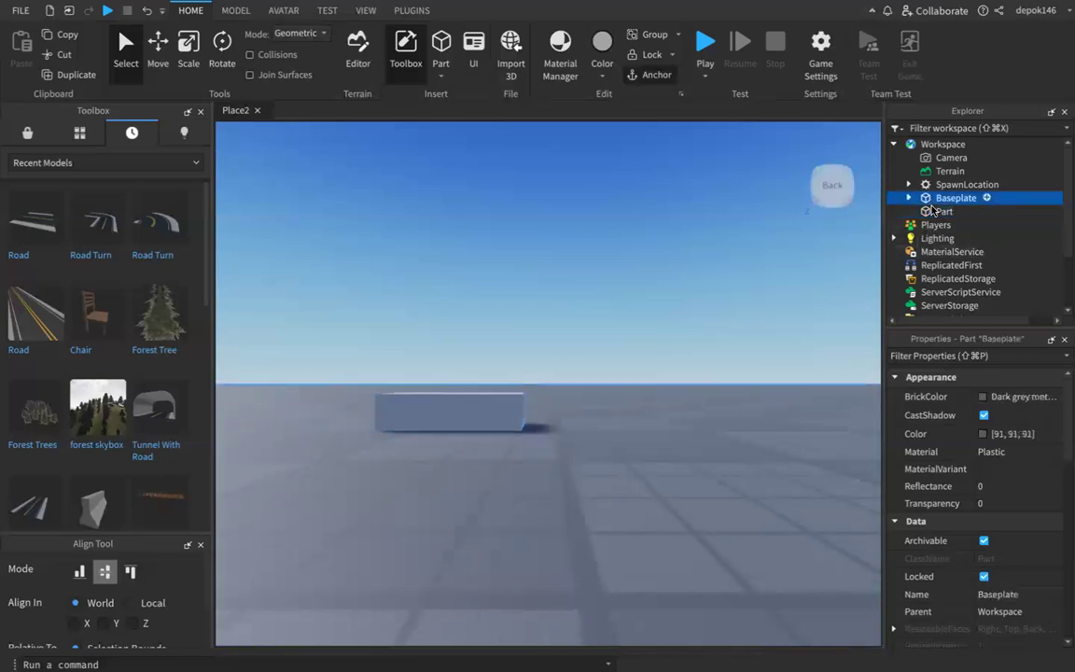
pyautogui.click(936, 213)
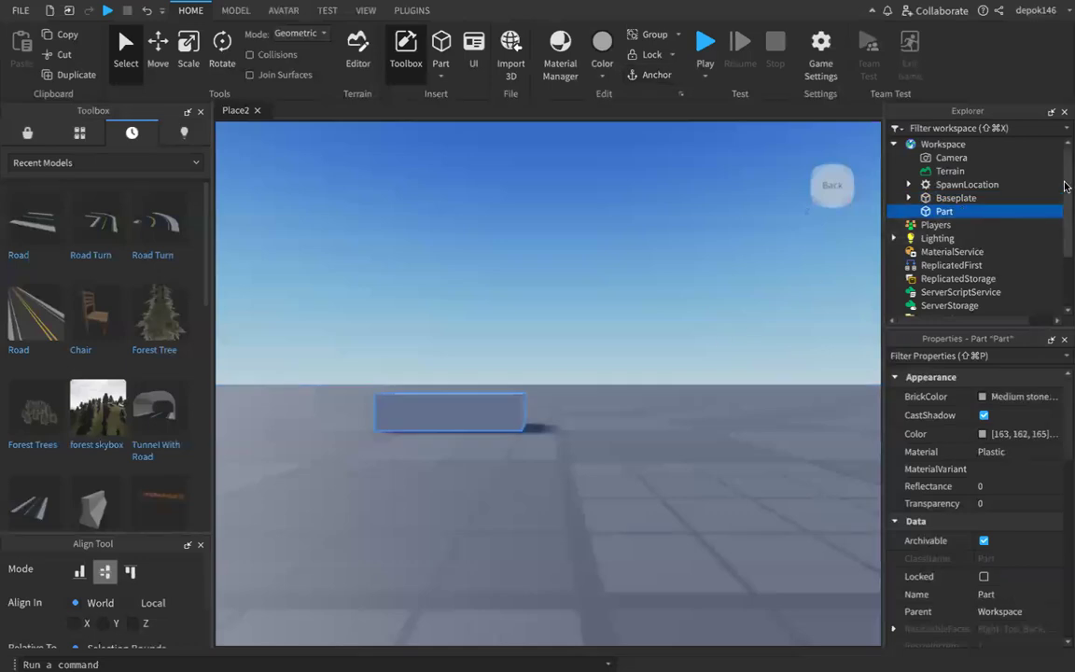
pyautogui.rightClick(940, 215)
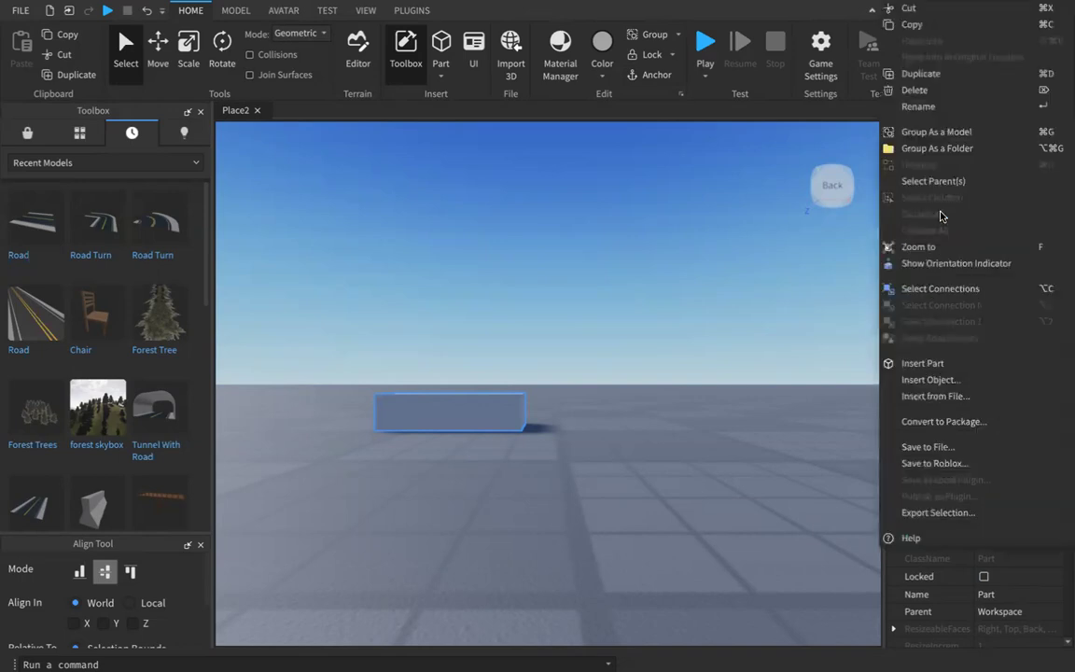
pyautogui.click(817, 261)
pyautogui.rightClick(958, 214)
pyautogui.click(779, 432)
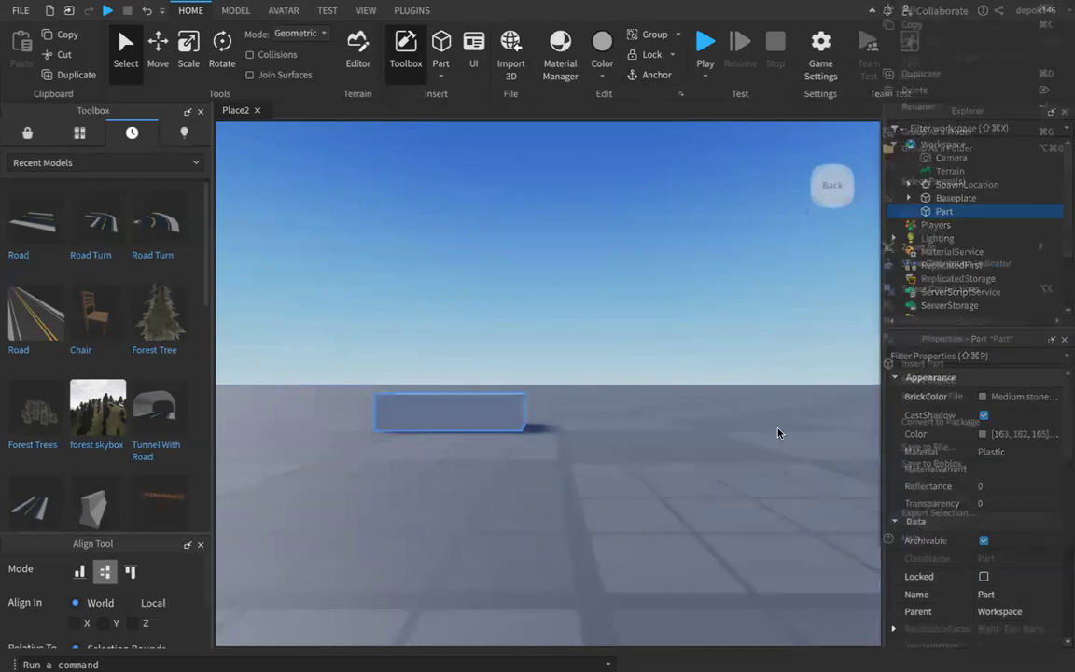
pyautogui.rightClick(943, 214)
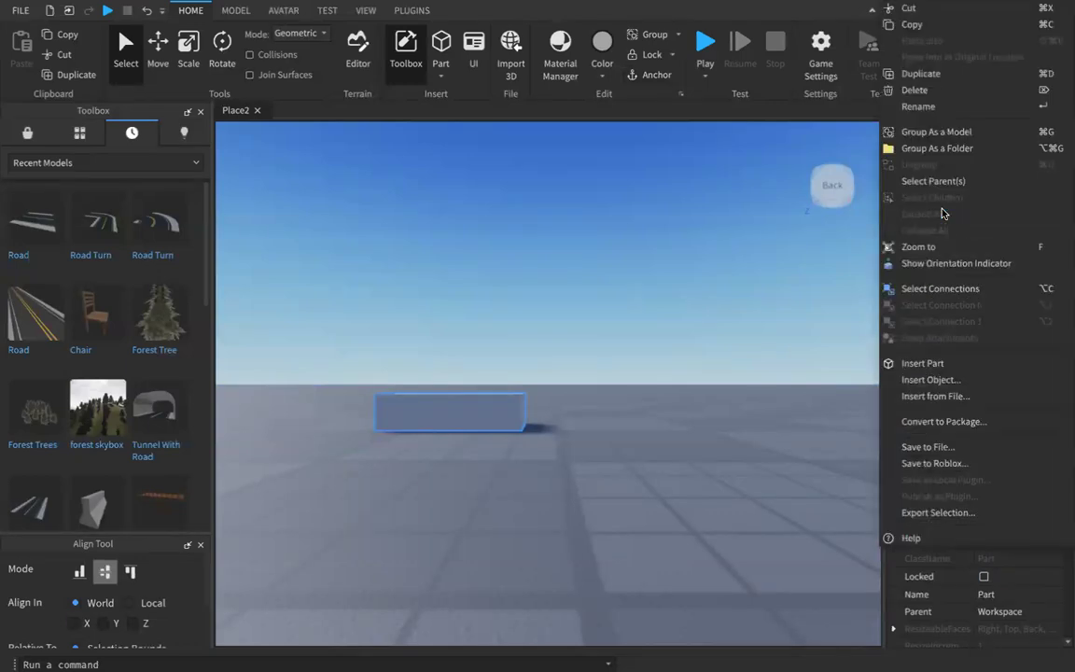
pyautogui.click(949, 105)
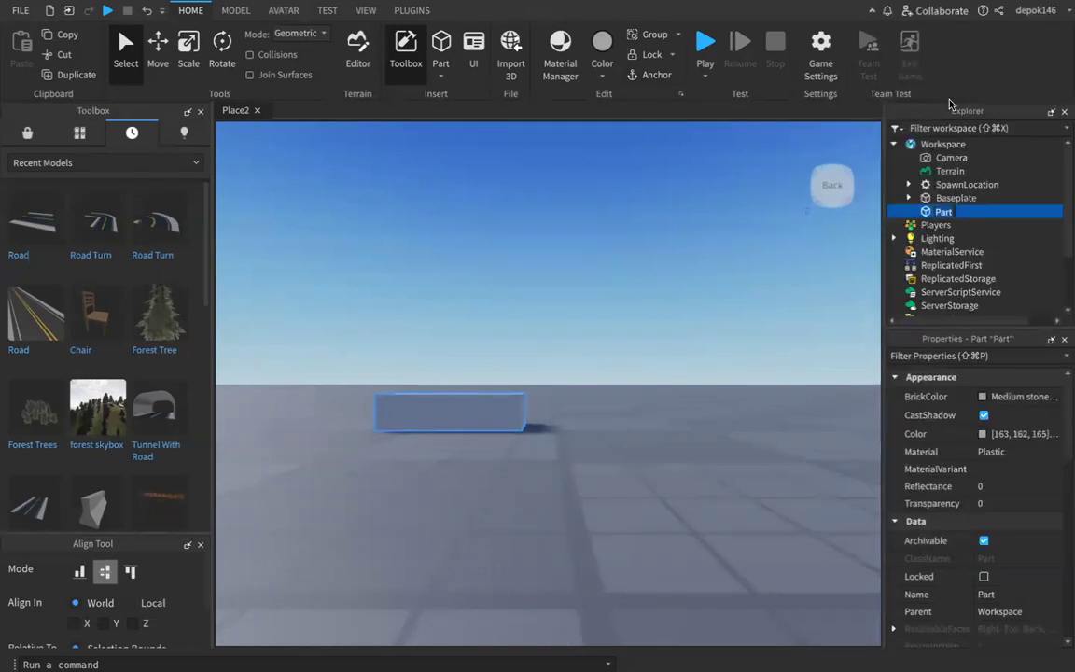
pyautogui.write('Balok')
pyautogui.press('Return')
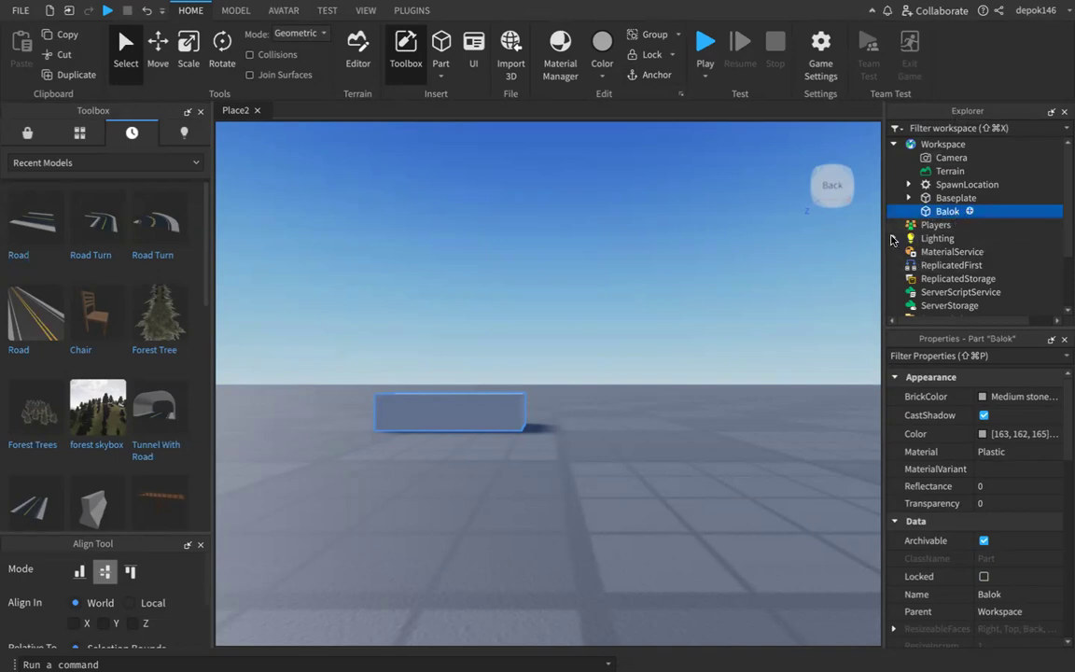
# Zoom far away from the Balok block, then reselect it and focus the camera on it
pyautogui.scroll(-5, 563, 407)
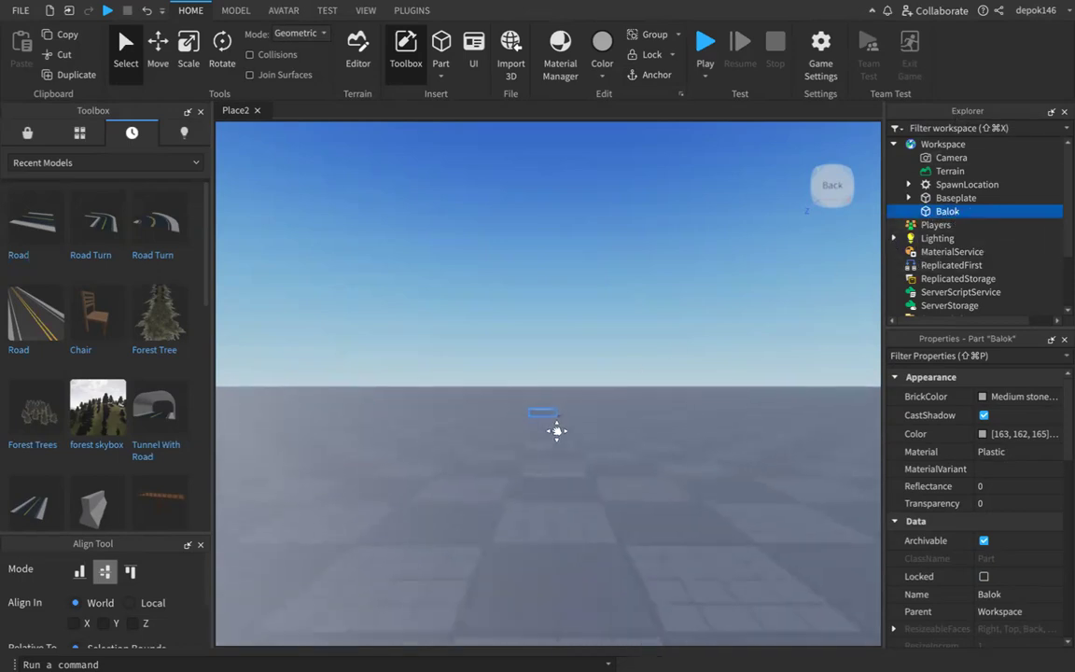
pyautogui.scroll(-5, 561, 476)
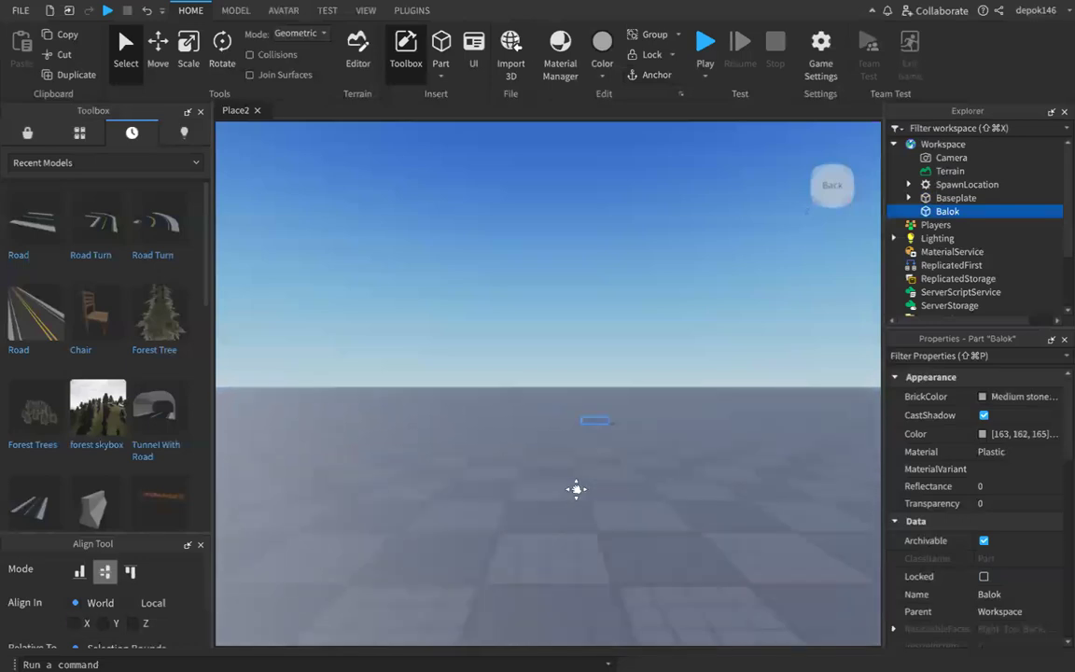
pyautogui.scroll(-3, 596, 482)
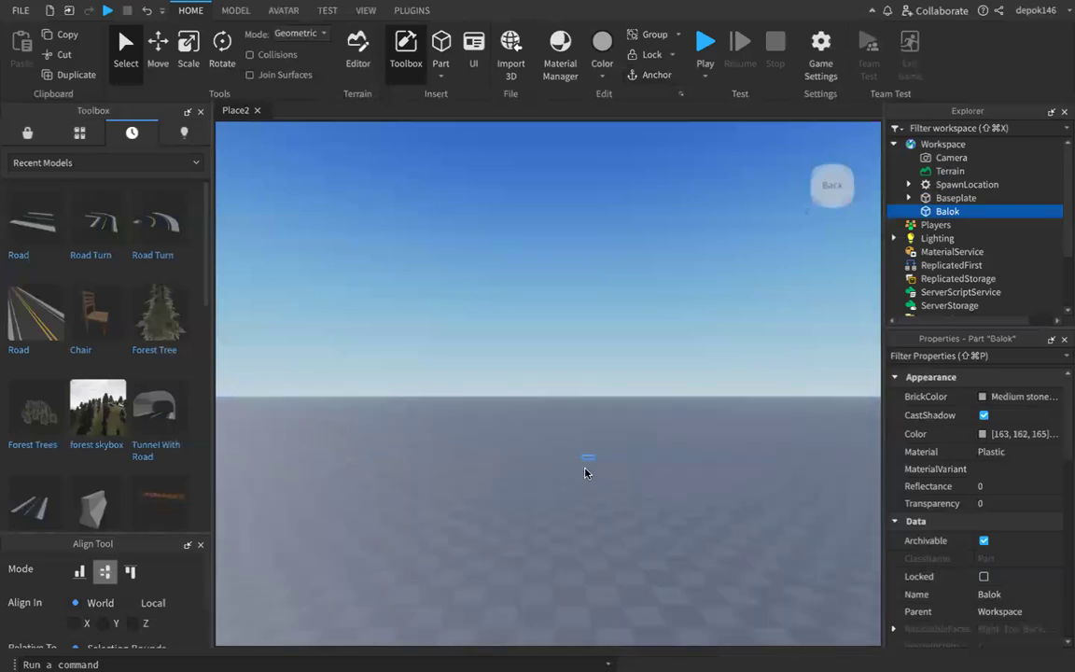
pyautogui.click(589, 463)
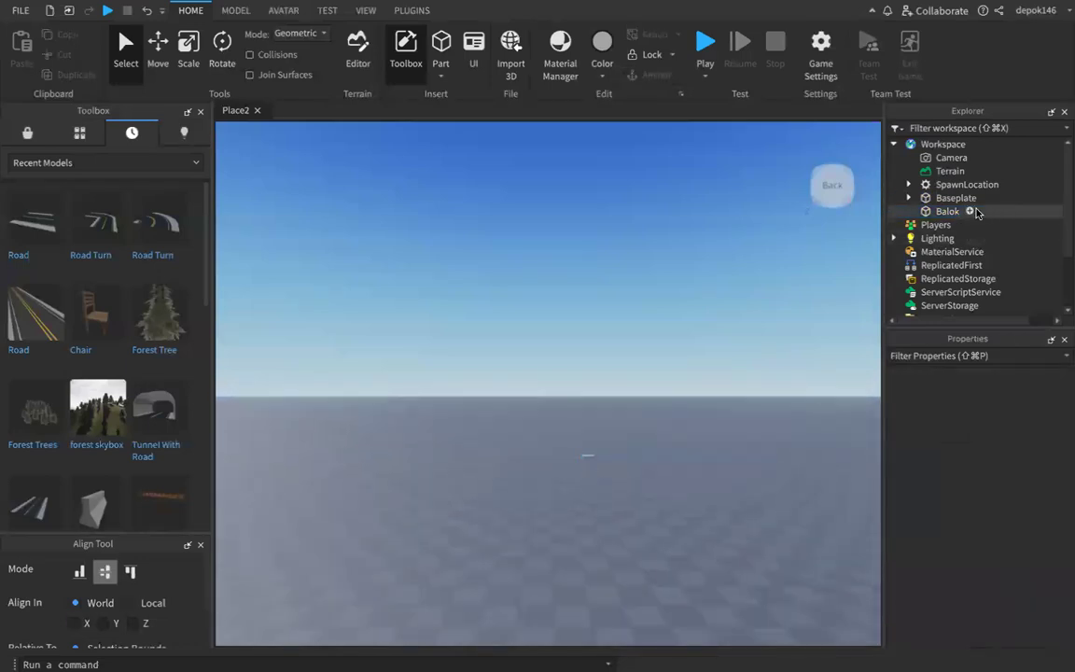
pyautogui.click(944, 212)
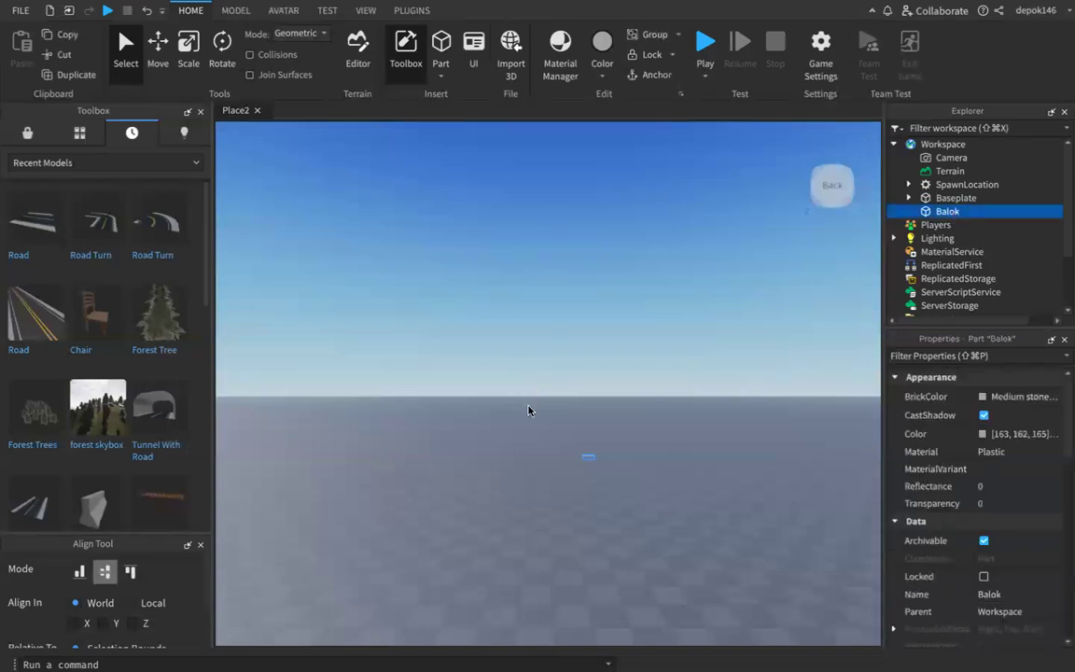
pyautogui.press('f')
# Zoom out until the Balok block is tiny, deselect it, then select it again and bring the camera back to it
pyautogui.scroll(-8, 566, 425)
pyautogui.scroll(5, 549, 405)
pyautogui.scroll(-5, 559, 410)
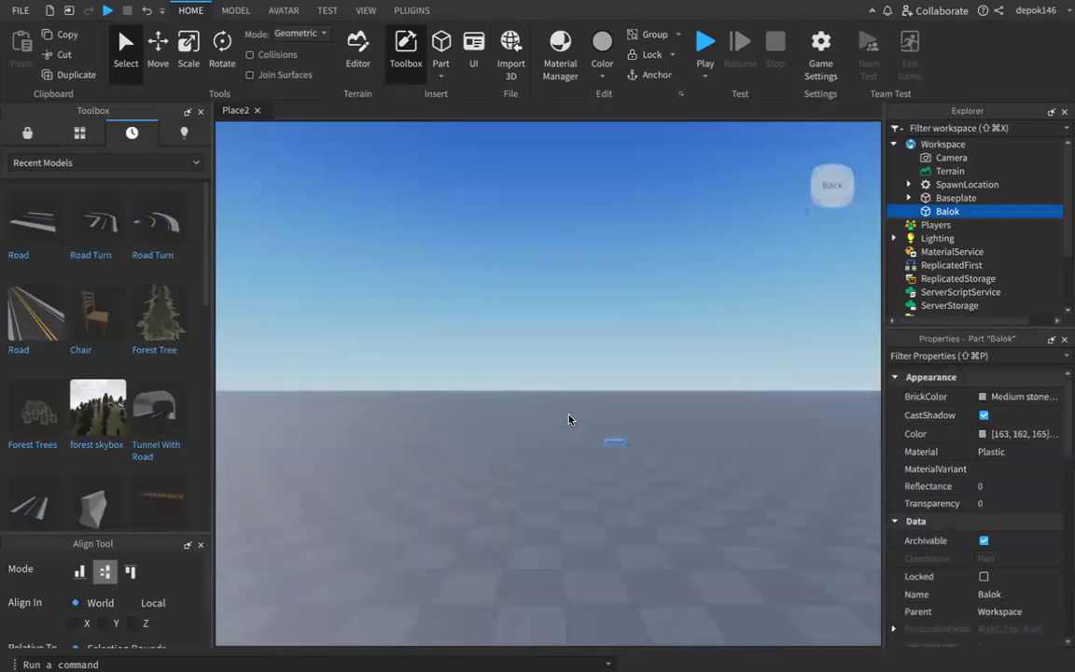
pyautogui.scroll(-3, 533, 422)
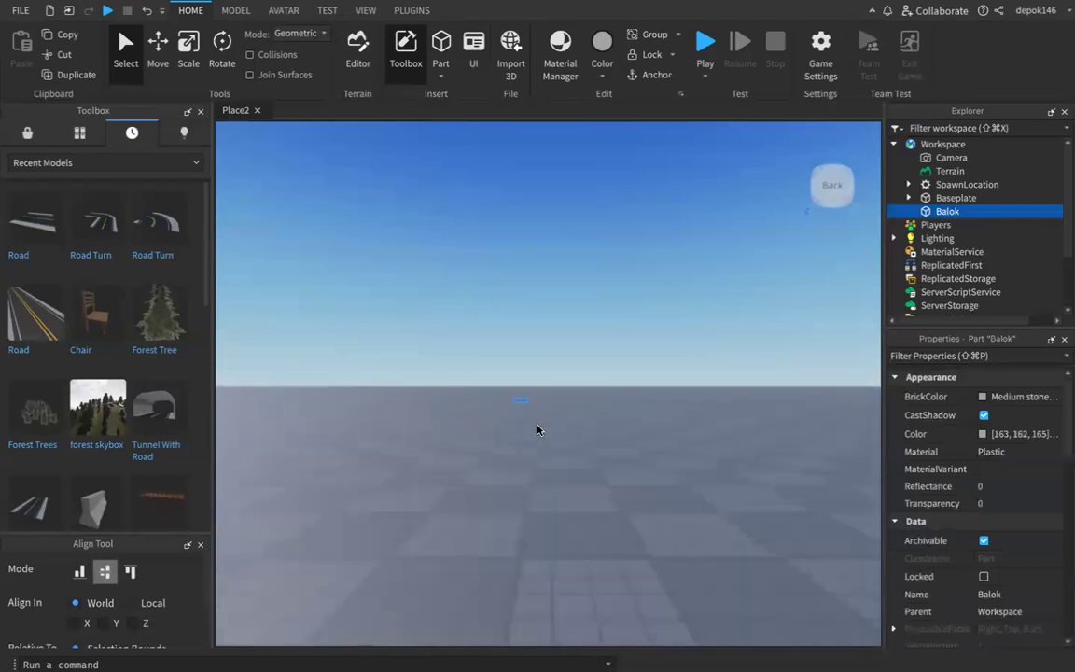
pyautogui.scroll(-2, 537, 426)
pyautogui.moveTo(530, 444); pyautogui.dragTo(550, 496, button='middle')
pyautogui.scroll(-3, 561, 478)
pyautogui.click(560, 444)
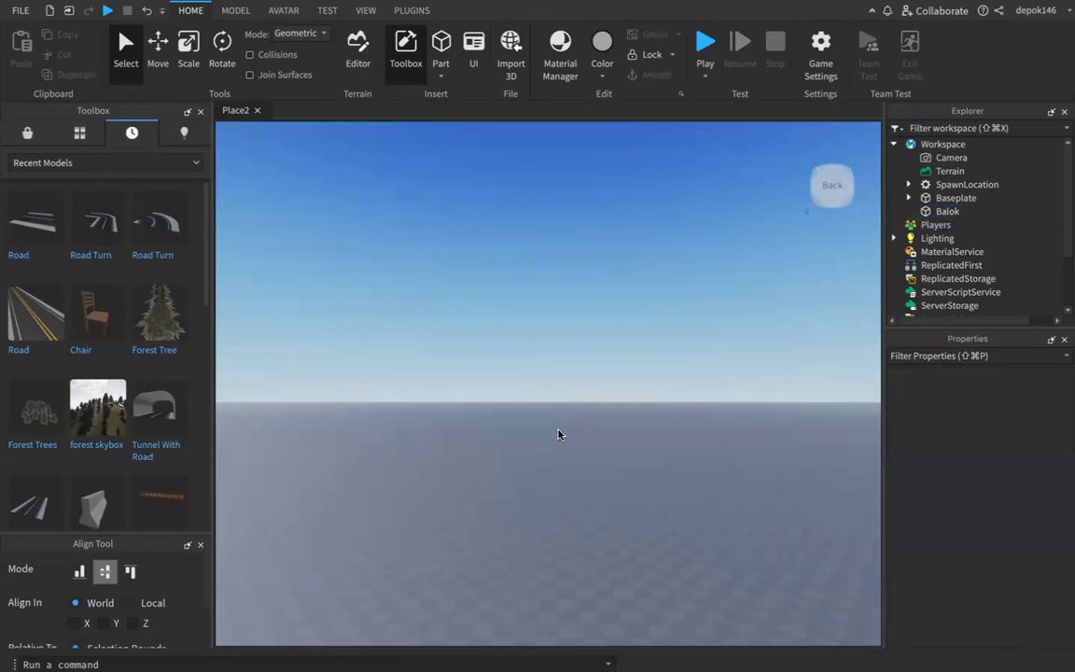
pyautogui.click(926, 213)
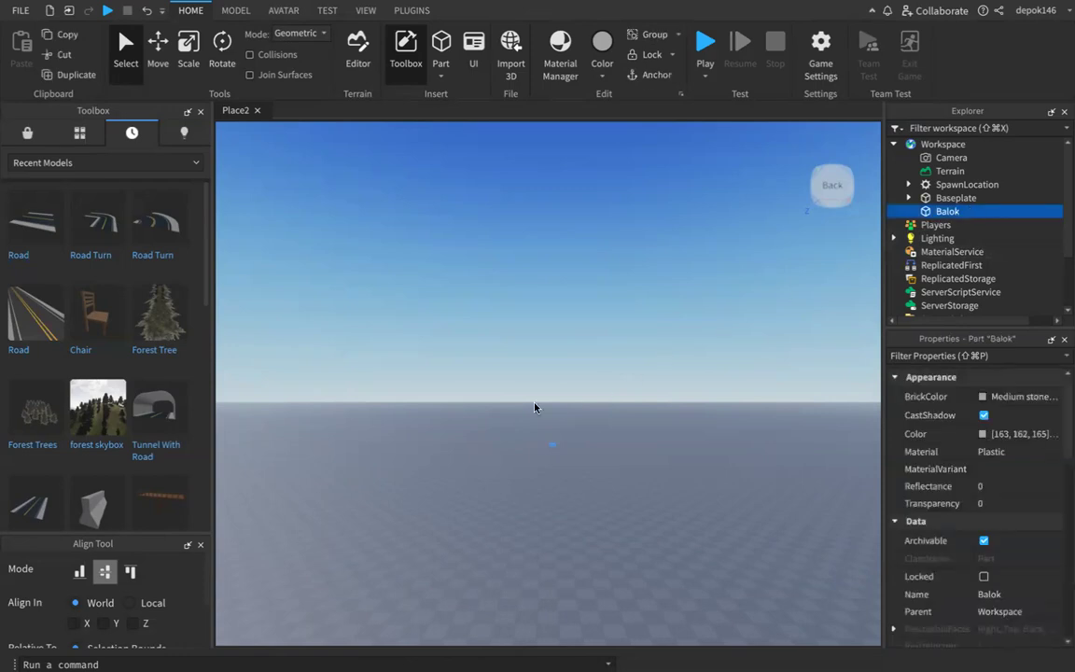
pyautogui.press('f')
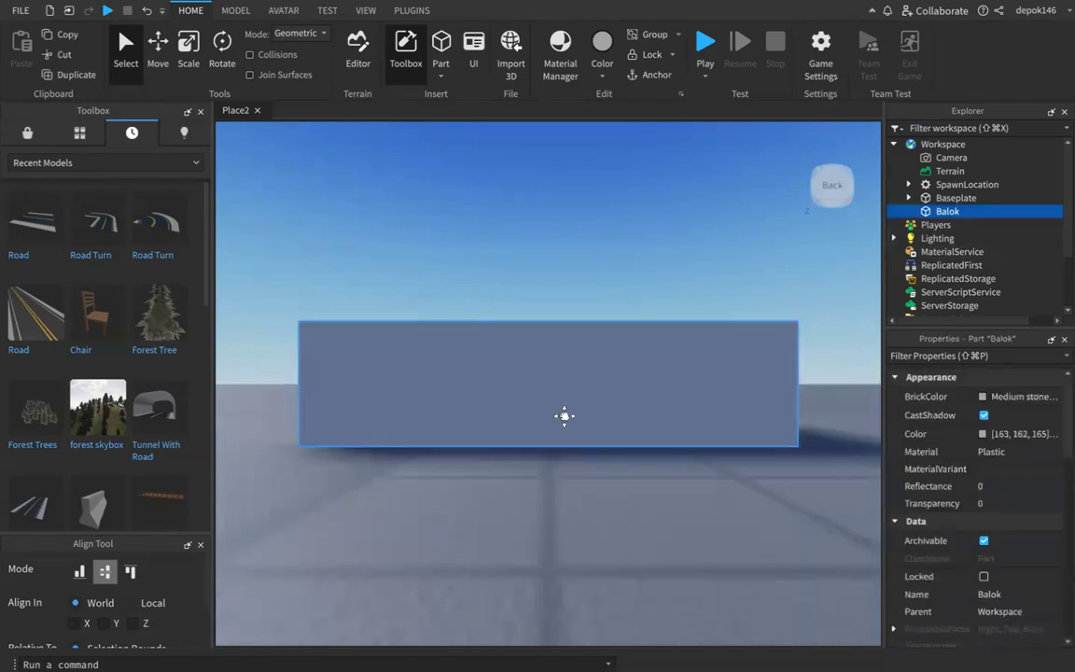
# Zoom in and out around the focused Balok block, ending with a wider view of it on the baseplate
pyautogui.scroll(-10, 564, 416)
pyautogui.scroll(10, 551, 423)
pyautogui.press('f')
pyautogui.scroll(-8, 568, 424)
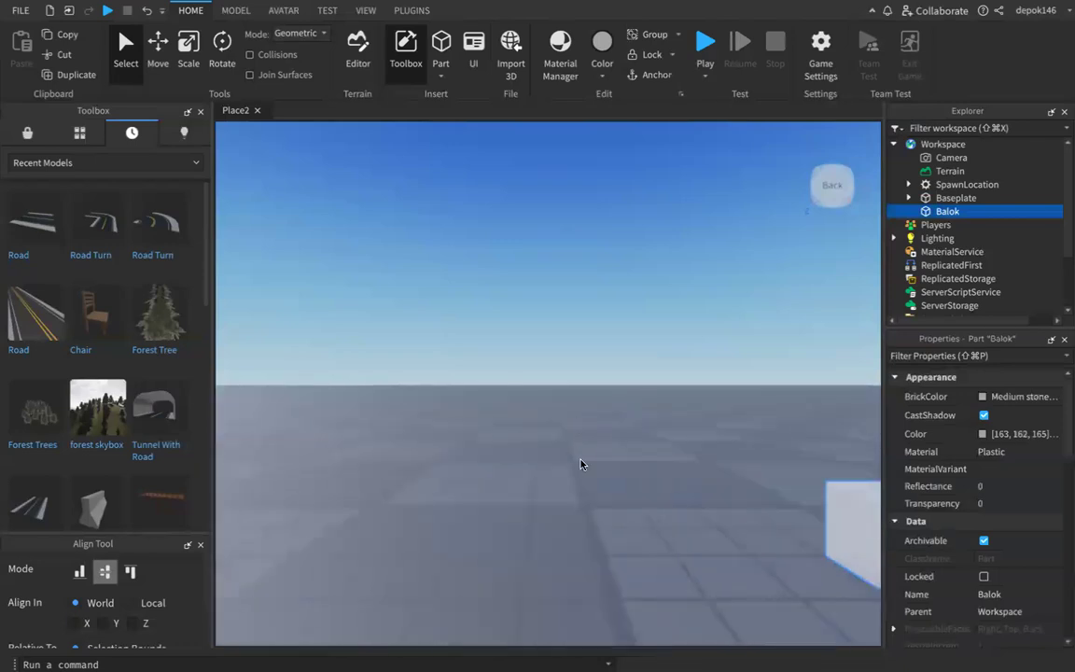
pyautogui.moveTo(643, 501); pyautogui.dragTo(631, 497)
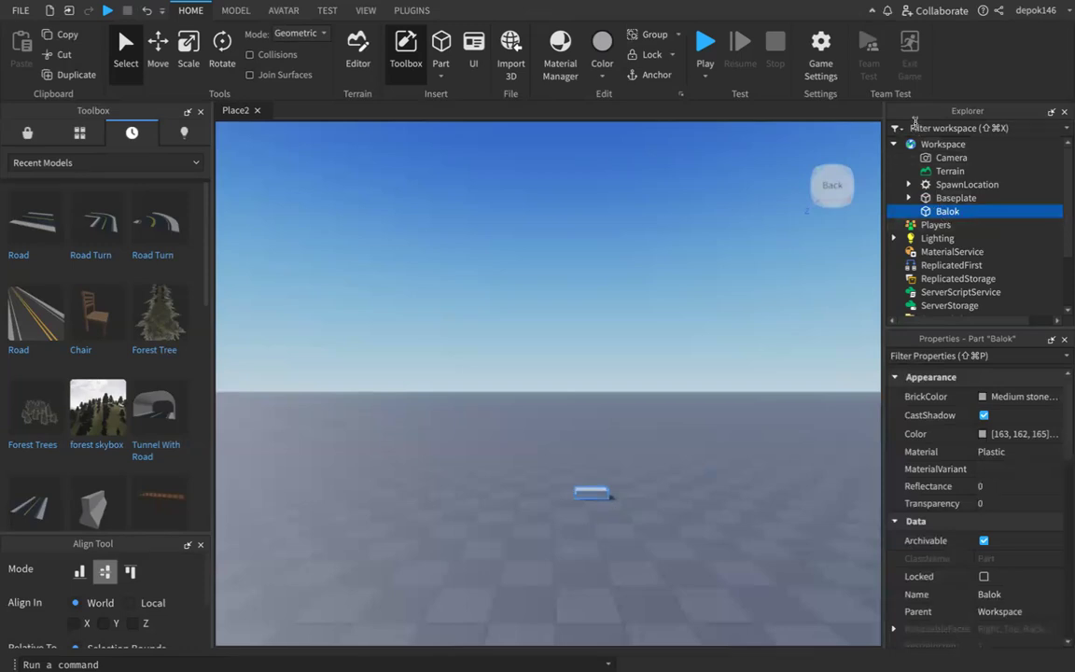
# Move the Balok block across the baseplate with the Move tool and raise it into the air
pyautogui.moveTo(1025, 8)
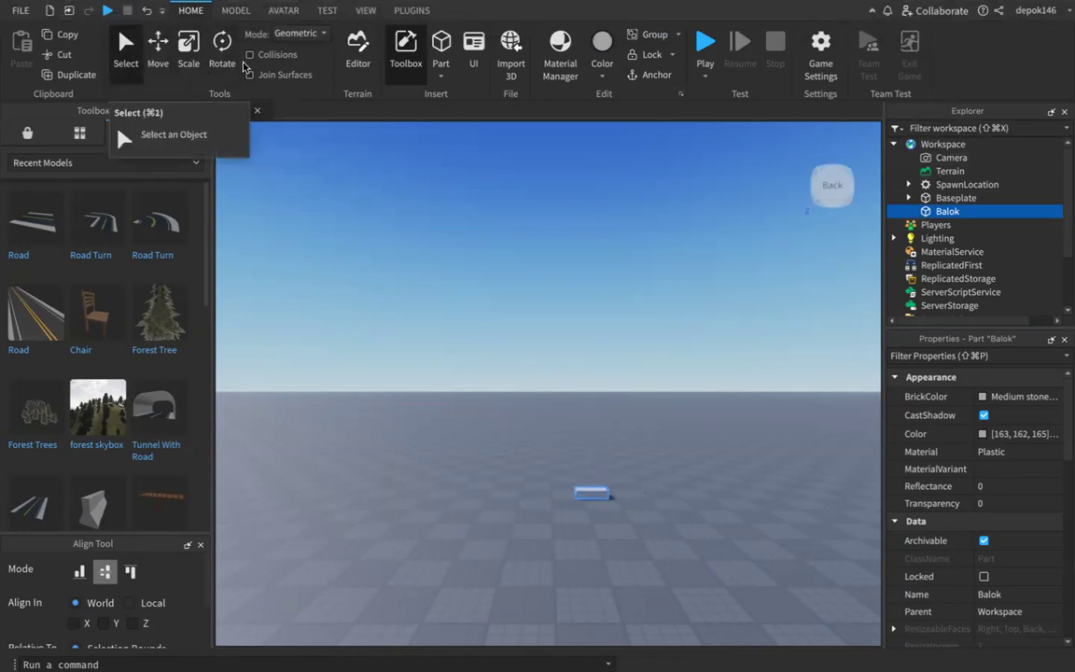
pyautogui.click(159, 55)
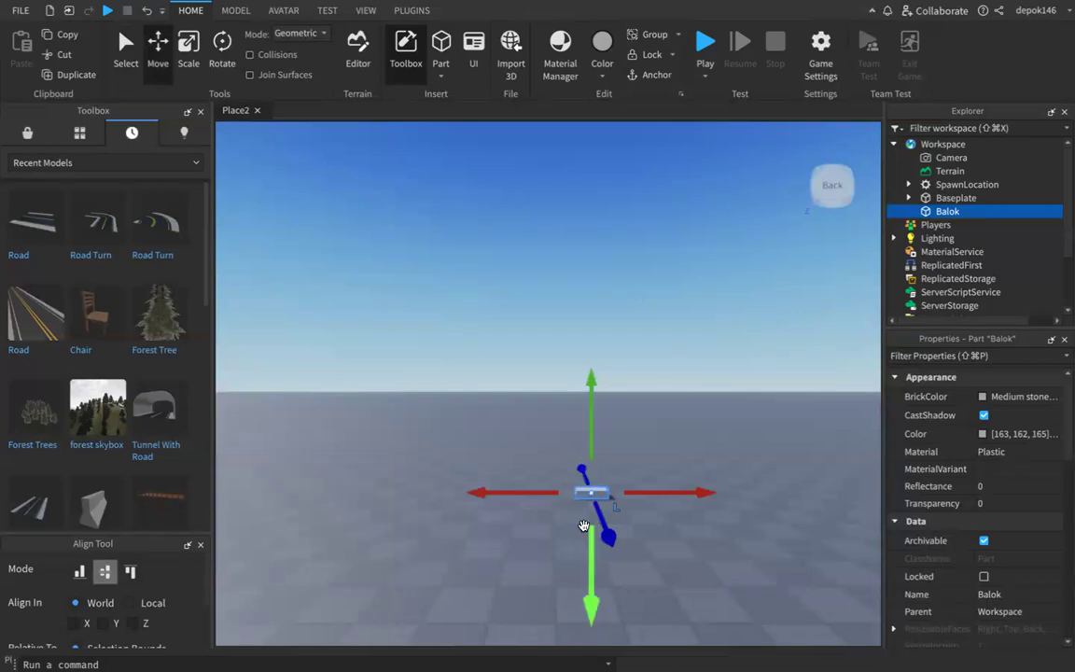
pyautogui.moveTo(512, 522); pyautogui.dragTo(476, 511, button='middle')
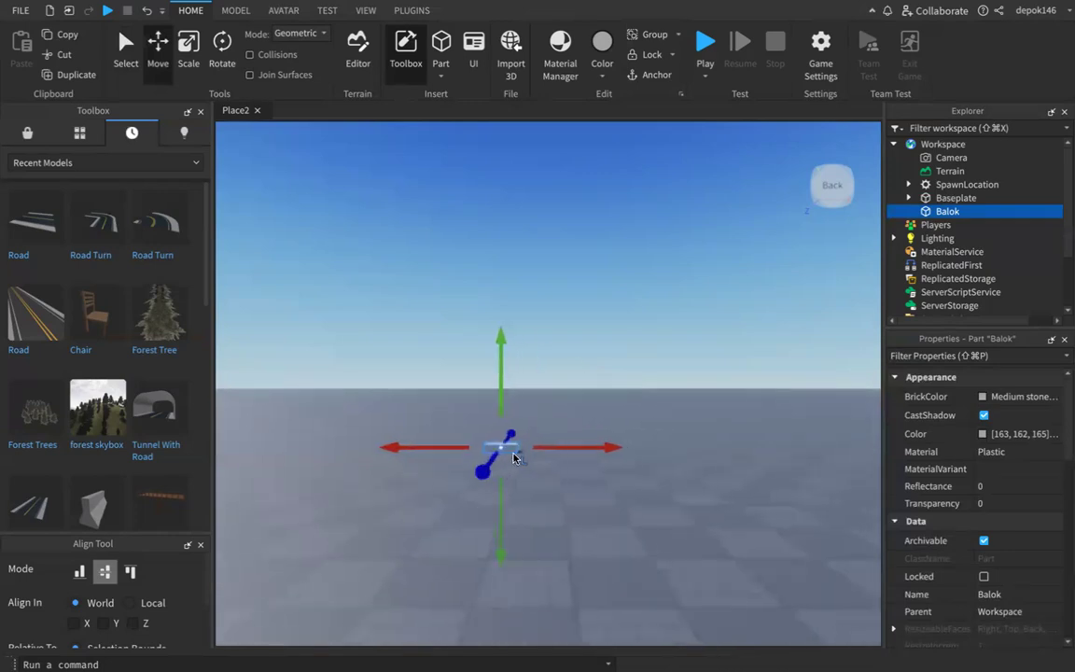
pyautogui.moveTo(546, 448); pyautogui.dragTo(707, 529)
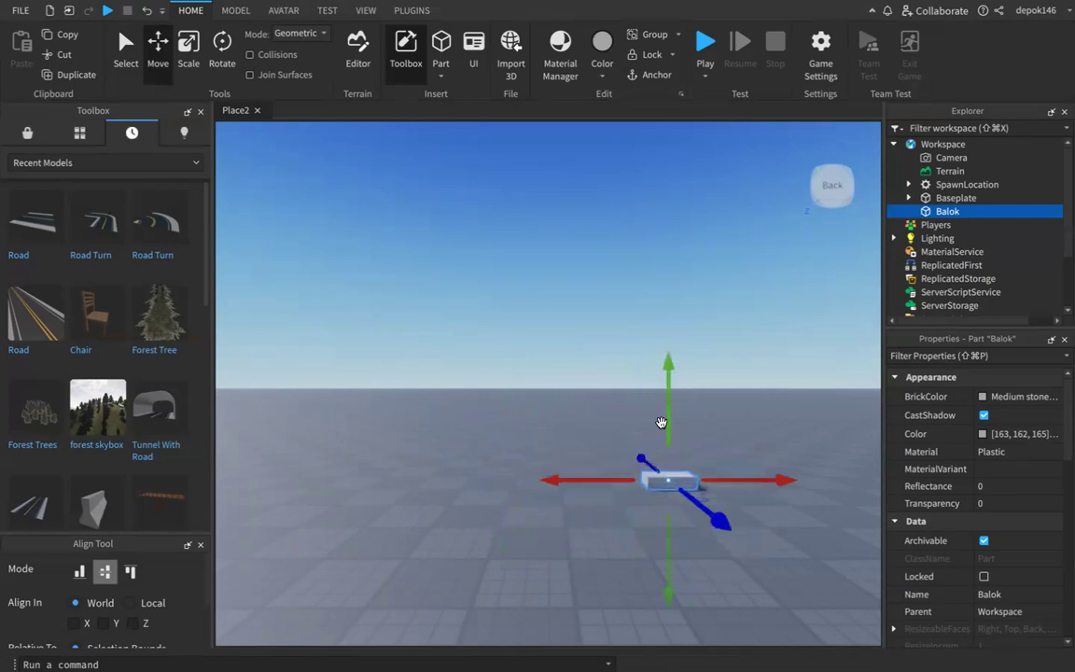
pyautogui.moveTo(665, 432); pyautogui.dragTo(670, 312)
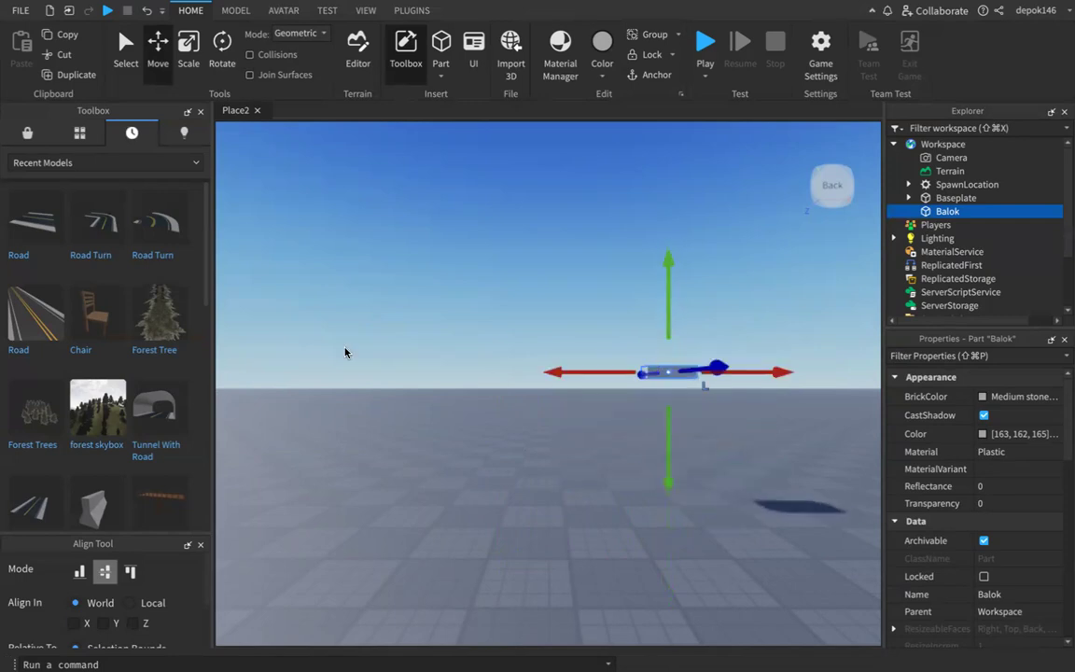
# Zoom and pan around the raised Balok block to view it from far away on the baseplate
pyautogui.scroll(-5, 457, 421)
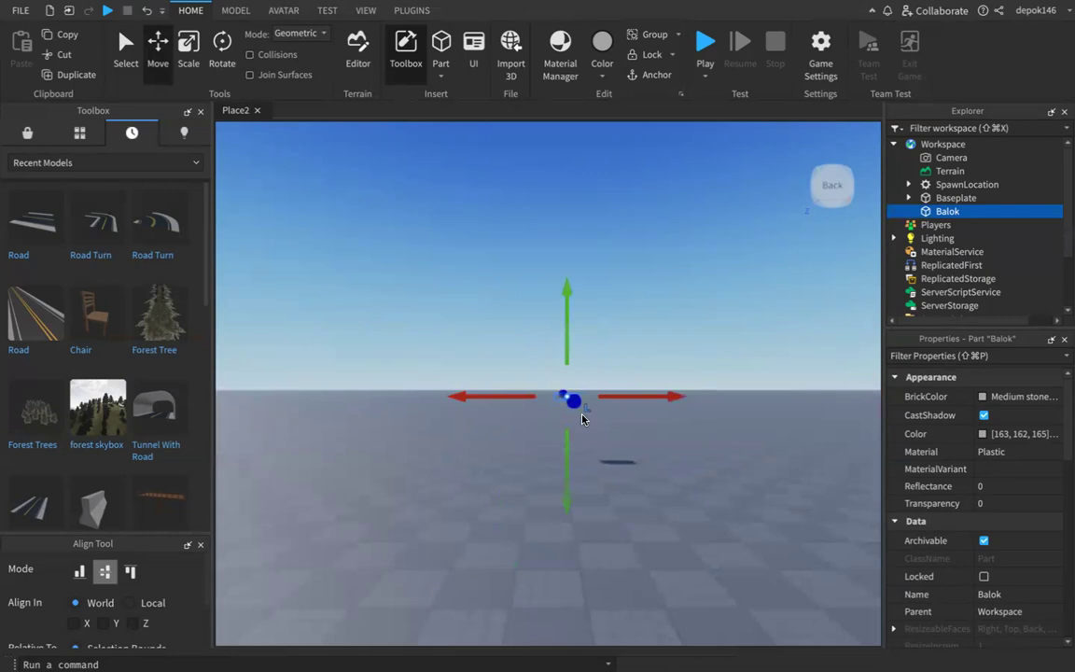
pyautogui.scroll(-5, 569, 446)
pyautogui.scroll(10, 570, 449)
pyautogui.scroll(-5, 569, 449)
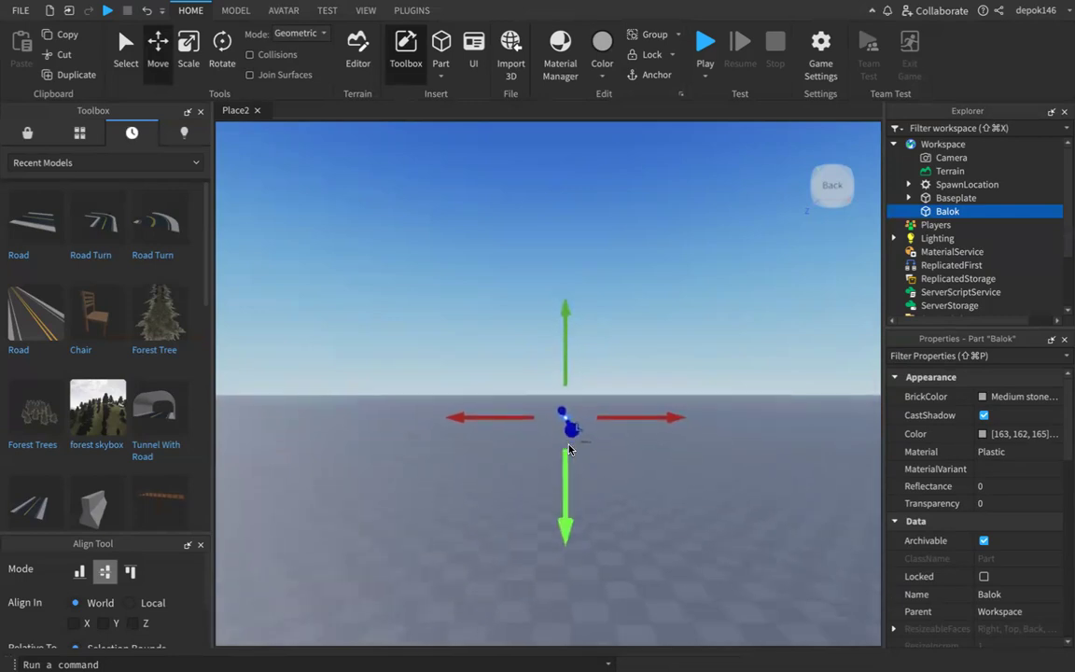
pyautogui.scroll(-5, 569, 449)
pyautogui.moveTo(551, 526); pyautogui.dragTo(631, 501, button='middle')
pyautogui.moveTo(612, 438); pyautogui.dragTo(644, 508)
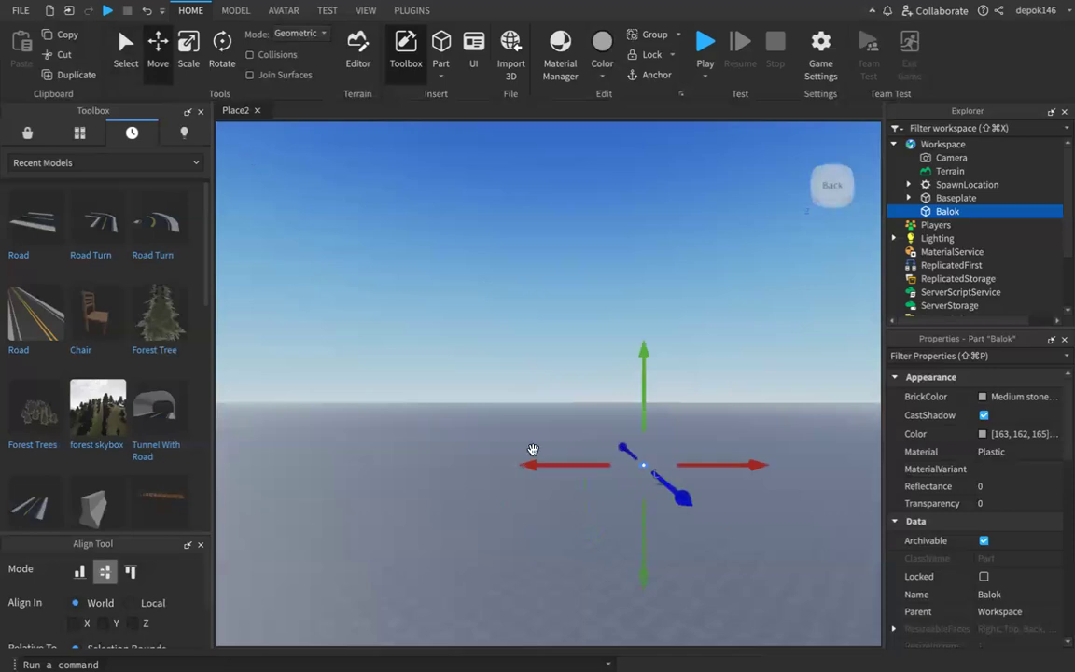
pyautogui.scroll(-3, 504, 447)
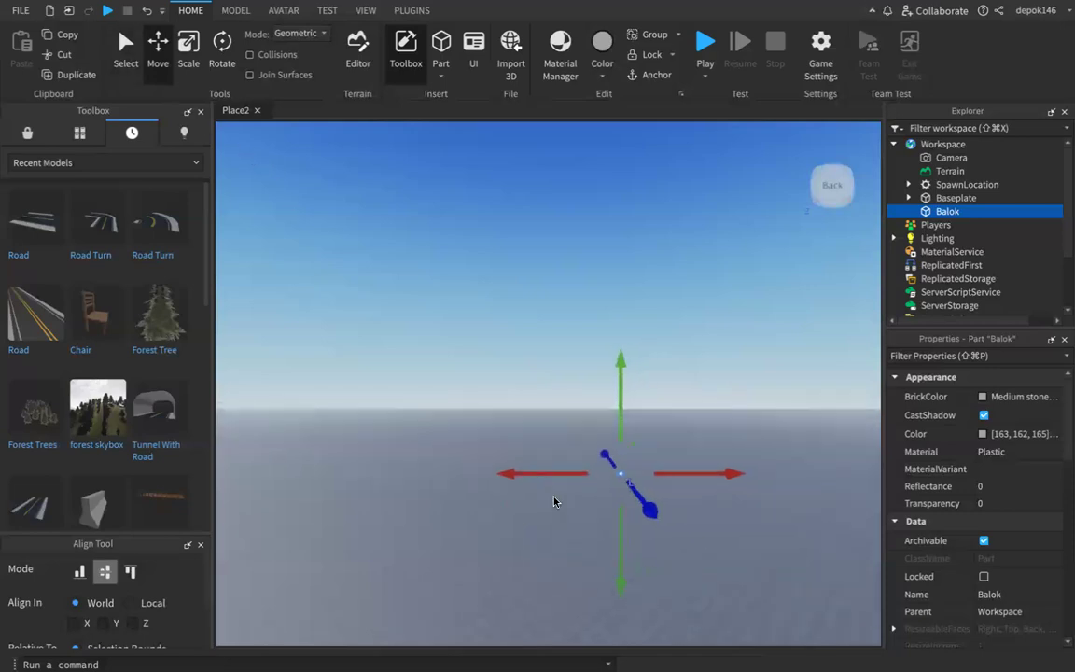
# Reposition the Balok block freely with the Select tool, placing it on the baseplate just behind the spawn location
pyautogui.click(126, 43)
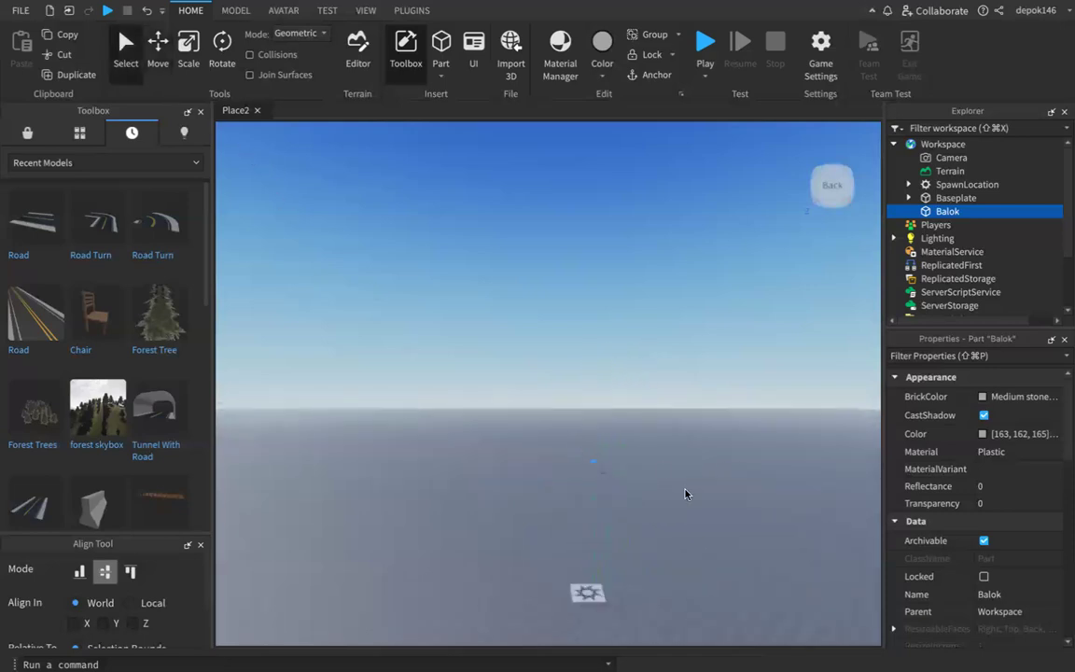
pyautogui.click(599, 468)
pyautogui.click(593, 459)
pyautogui.moveTo(593, 459); pyautogui.dragTo(602, 568)
pyautogui.scroll(10, 585, 563)
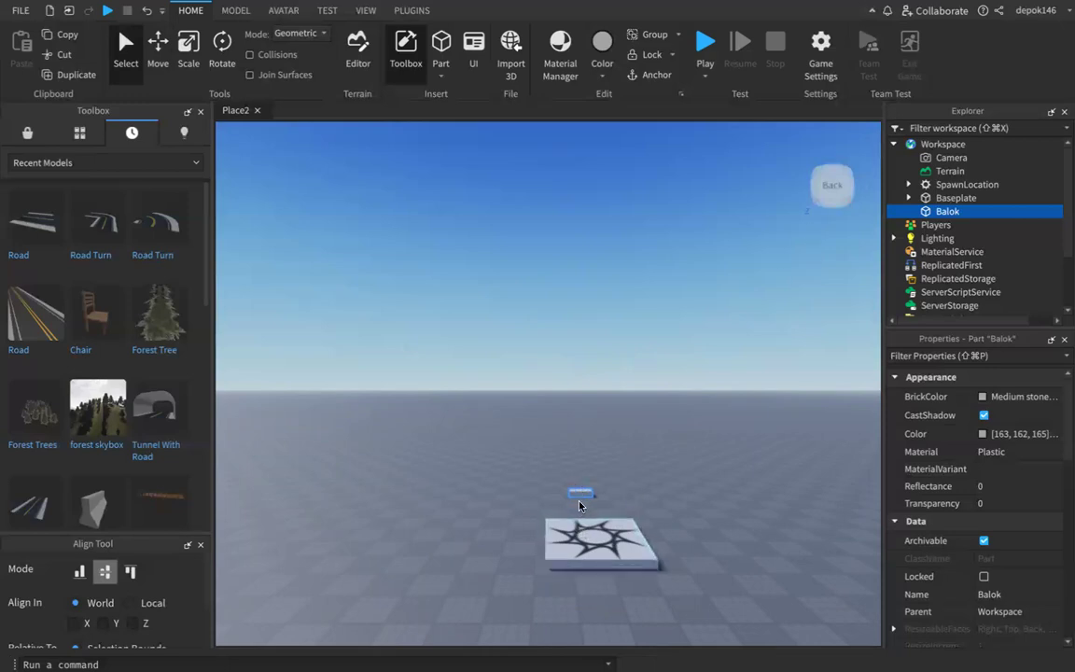
# Play-test the place by walking the avatar off the spawn location and around the Balok block, and end the test
pyautogui.click(706, 43)
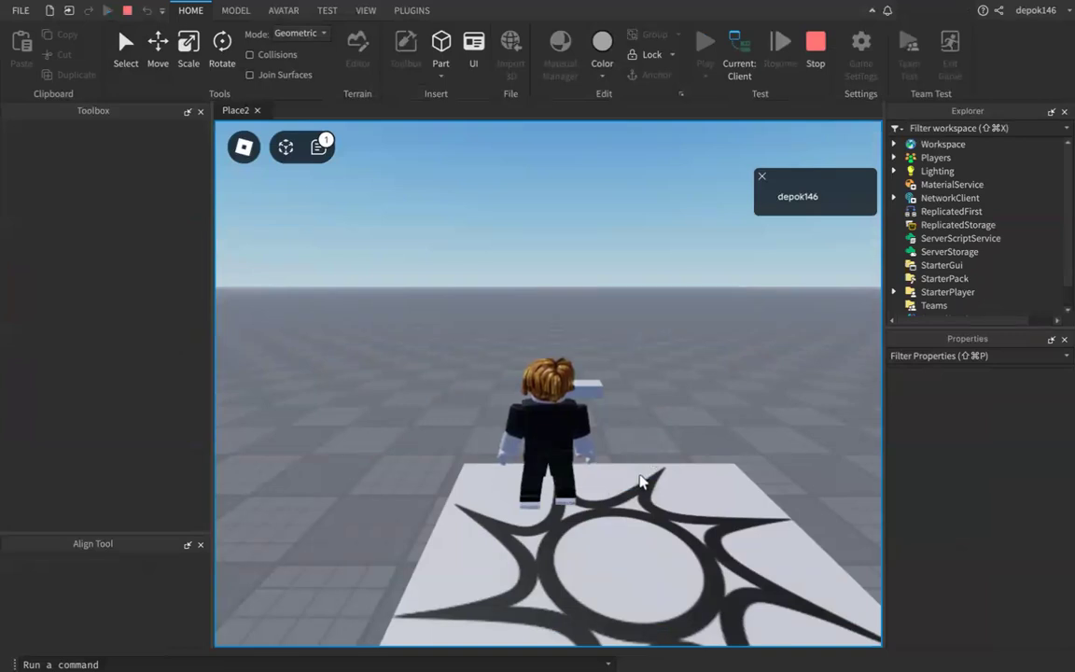
pyautogui.press('w')
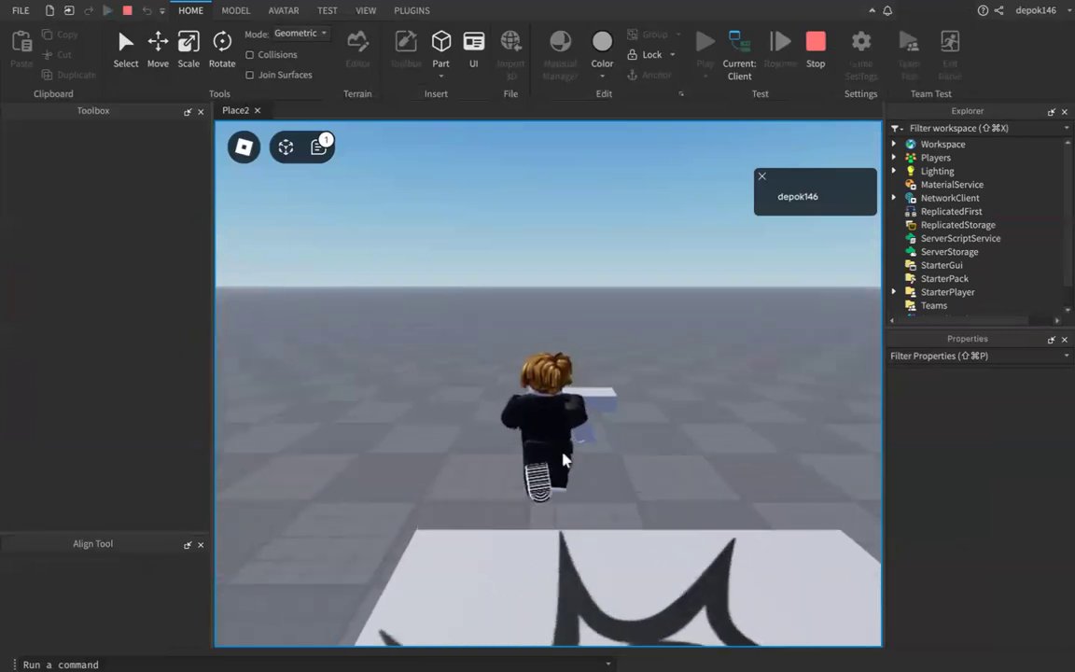
pyautogui.press('Right')
pyautogui.press('w')
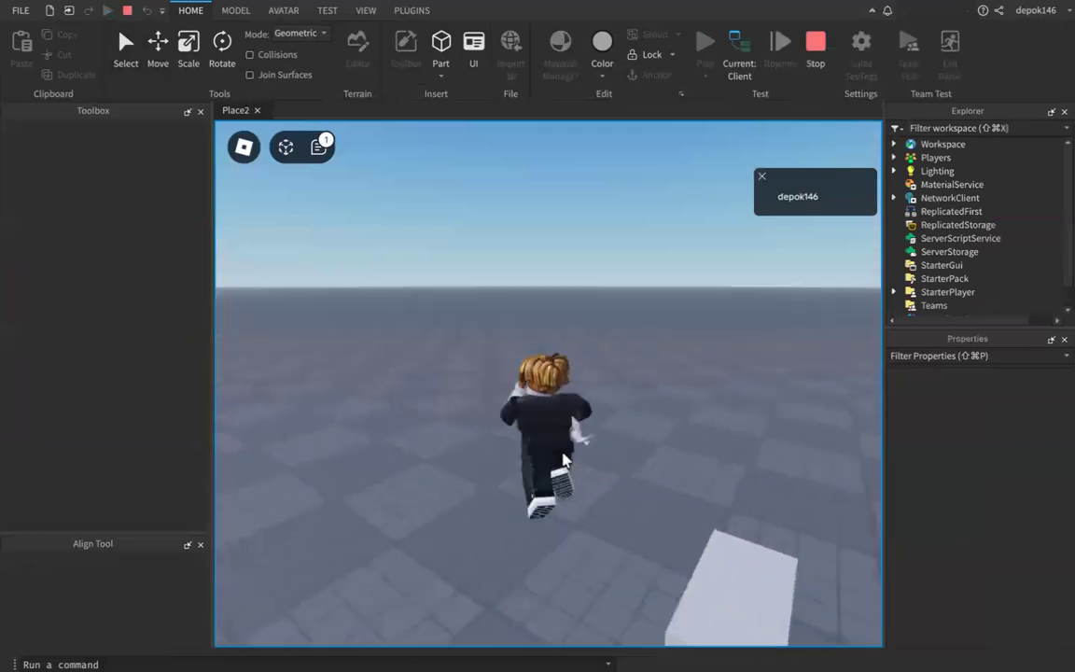
pyautogui.press('s')
pyautogui.press('Right')
pyautogui.press('w')
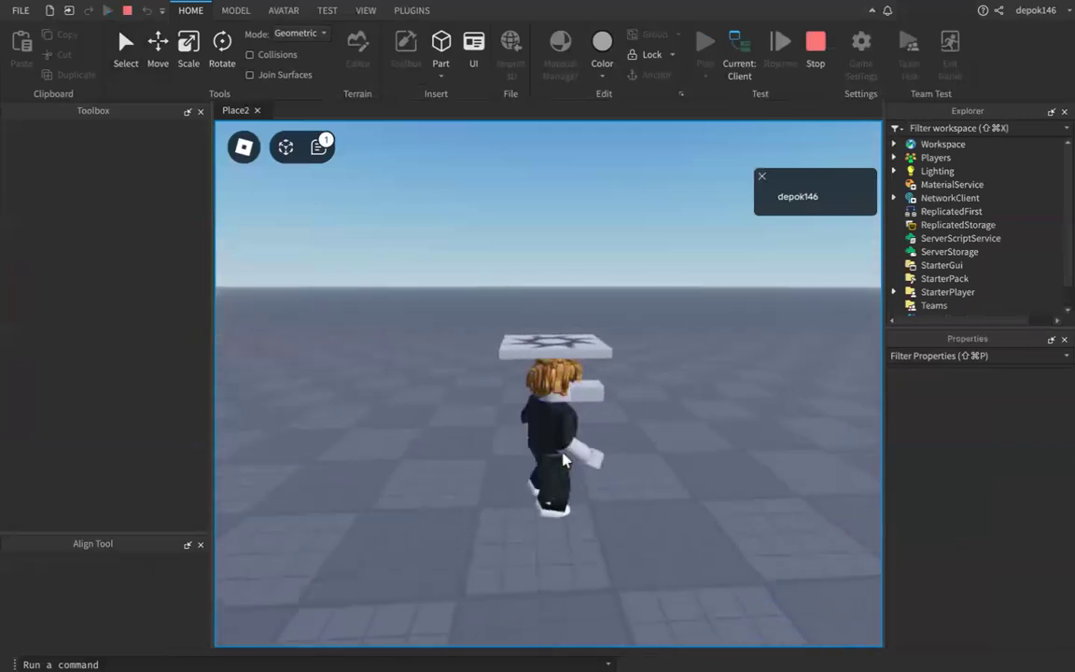
pyautogui.press('Right')
pyautogui.press('s')
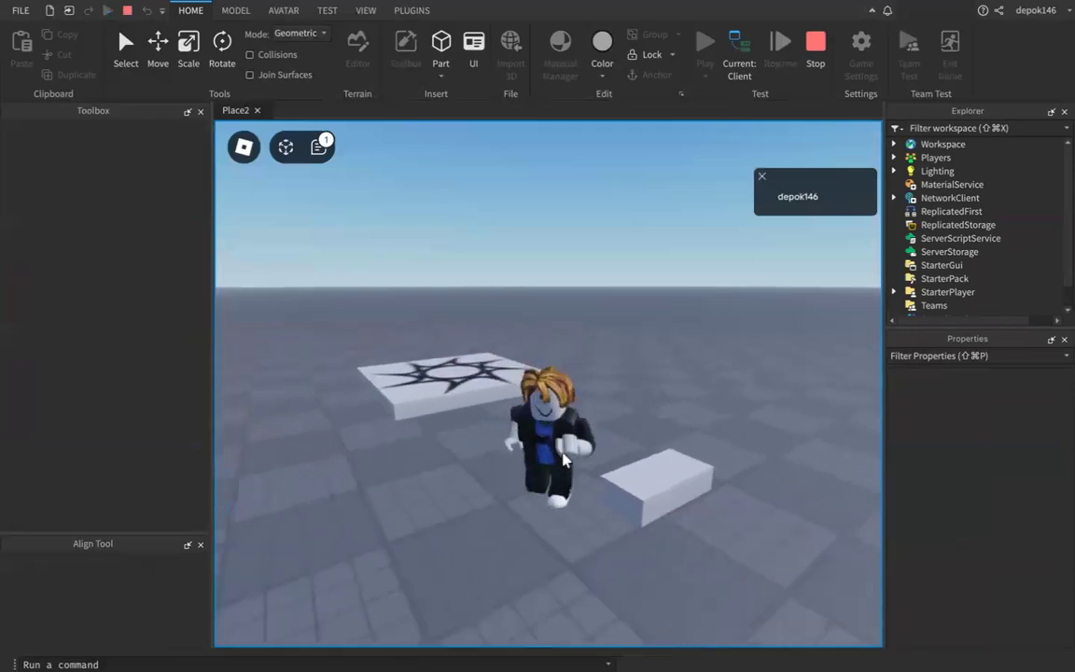
pyautogui.press('d')
pyautogui.press('w')
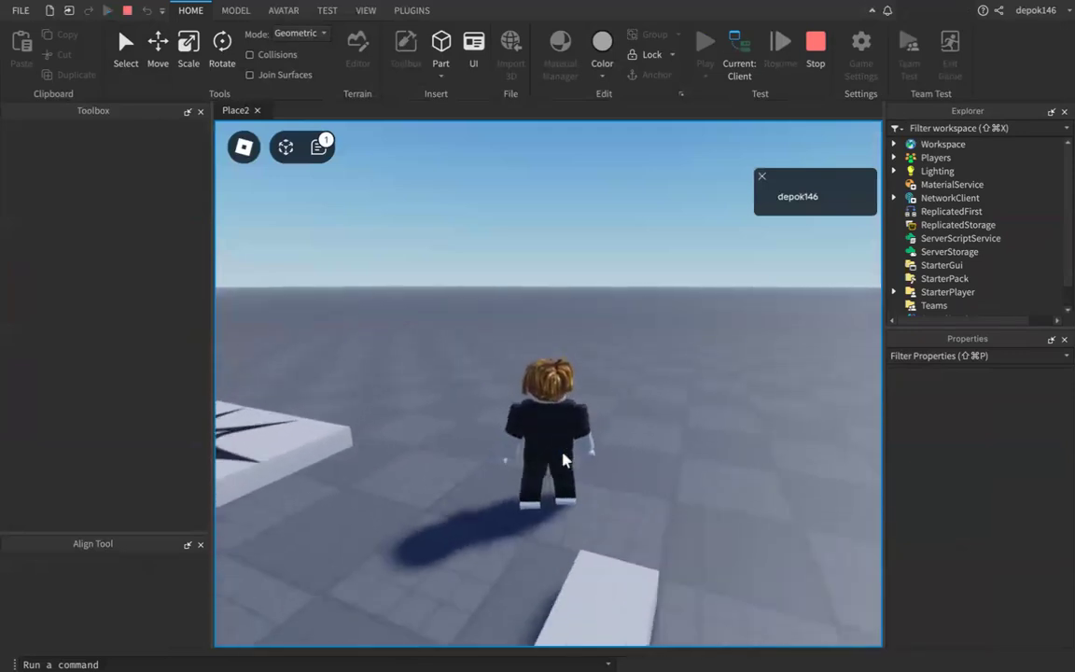
pyautogui.press('Left')
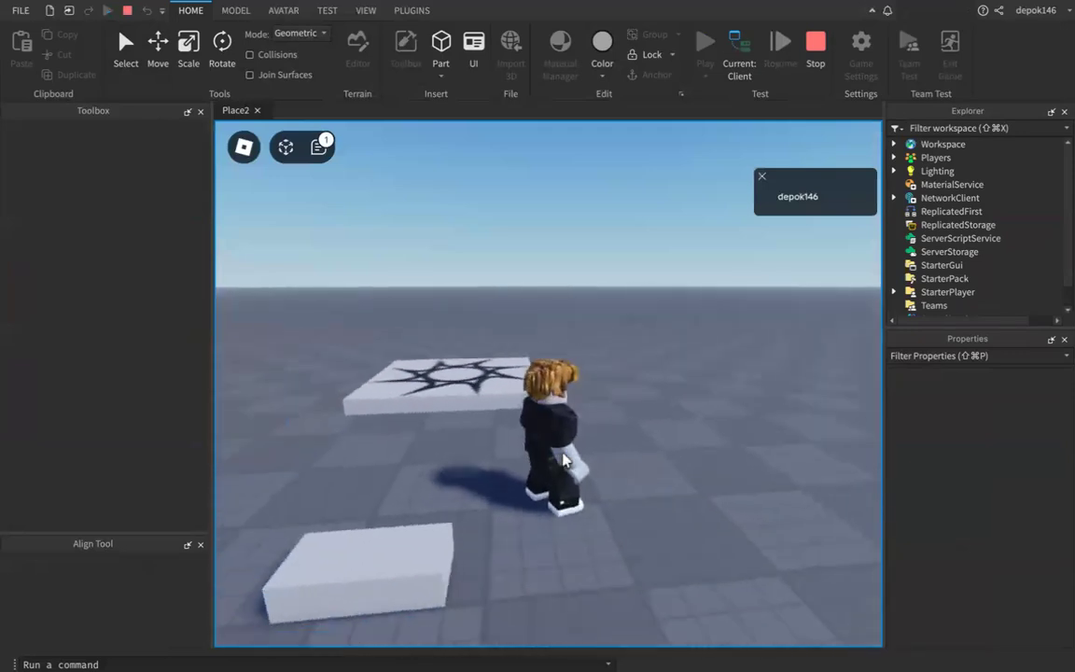
pyautogui.click(816, 44)
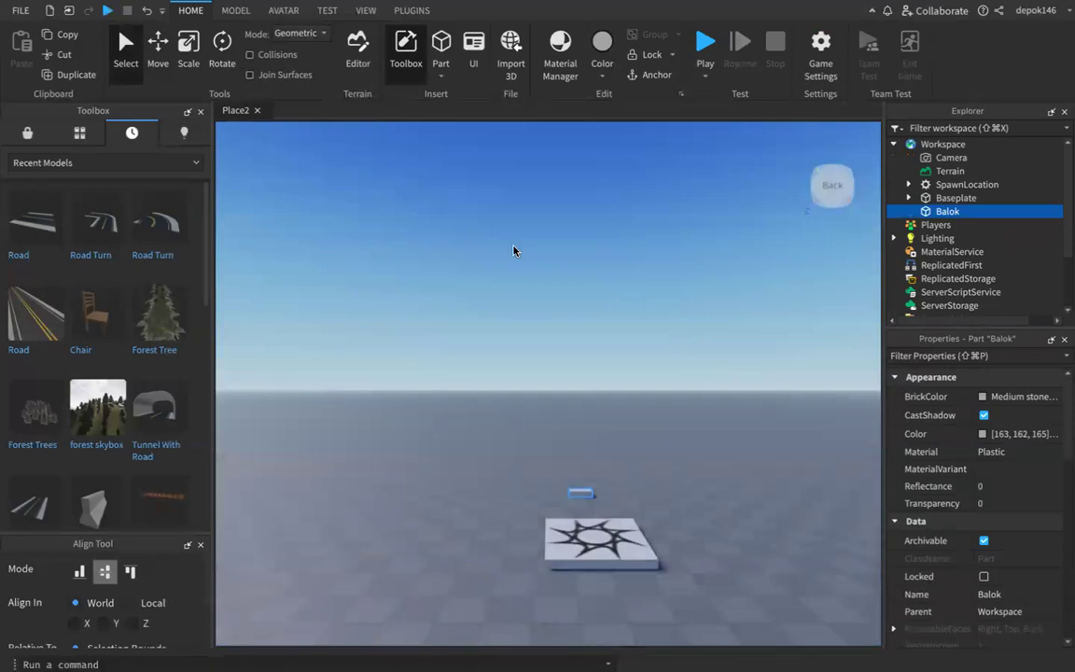
# Stretch the Balok block sideways in both directions with the Scale tool, making it a long bar
pyautogui.click(157, 47)
pyautogui.click(195, 50)
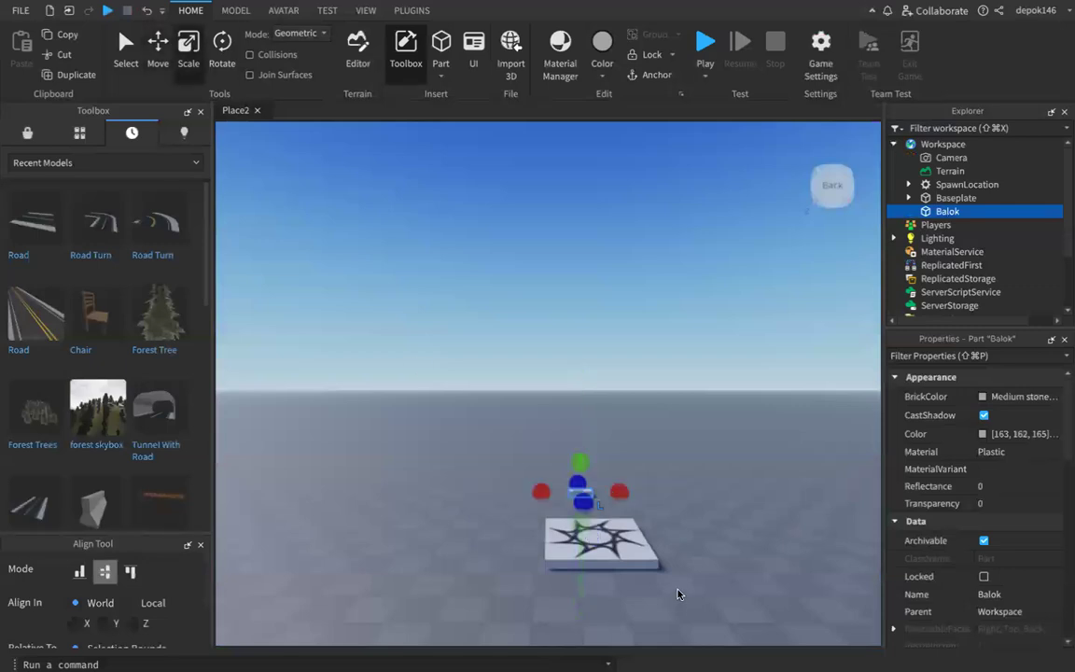
pyautogui.scroll(-3, 609, 530)
pyautogui.scroll(5, 597, 530)
pyautogui.scroll(5, 590, 504)
pyautogui.scroll(-6, 586, 485)
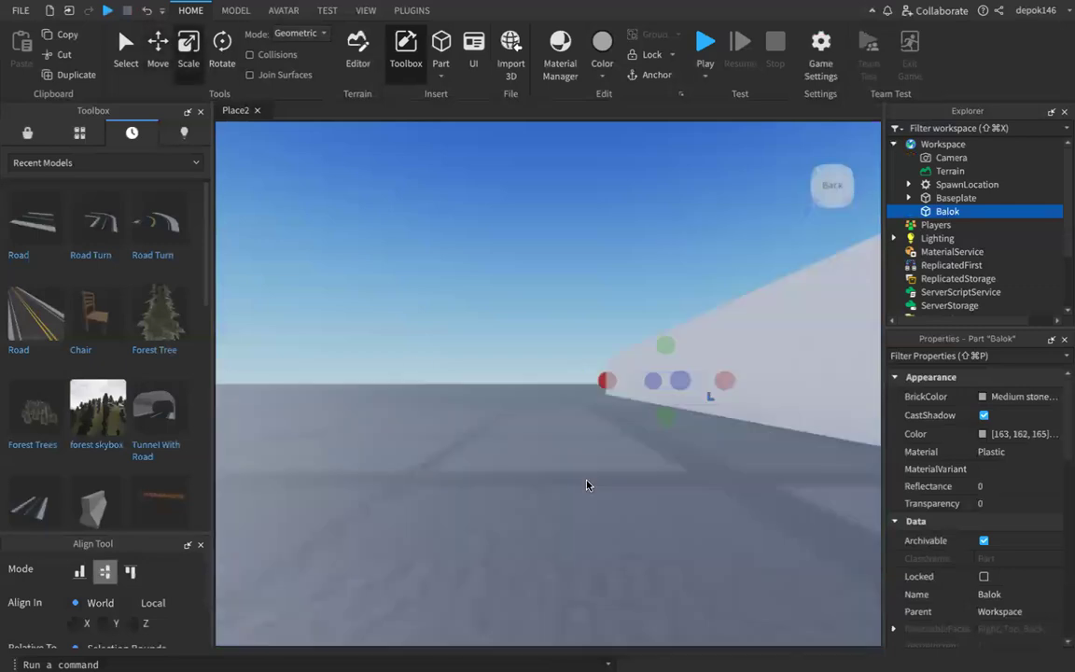
pyautogui.scroll(3, 581, 524)
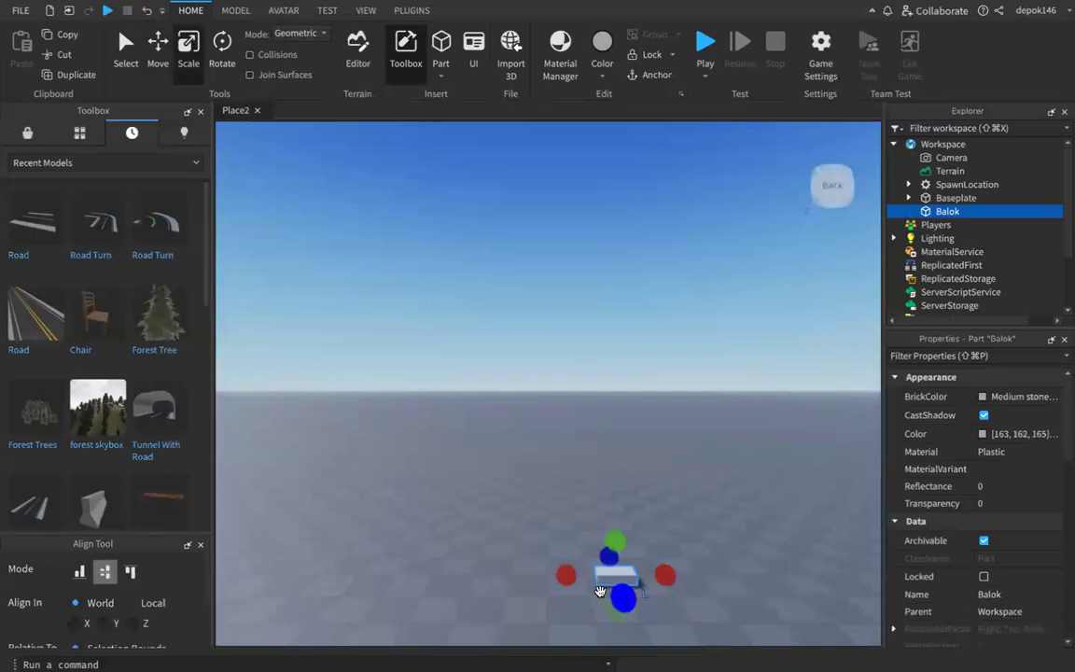
pyautogui.scroll(-3, 600, 591)
pyautogui.scroll(8, 580, 589)
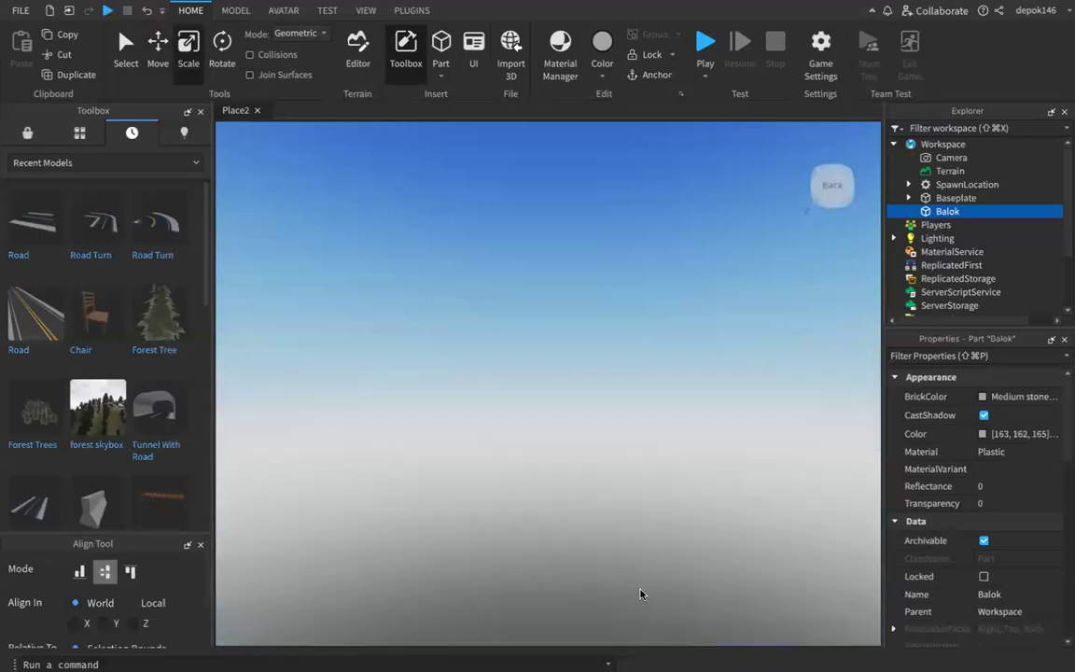
pyautogui.scroll(-8, 641, 595)
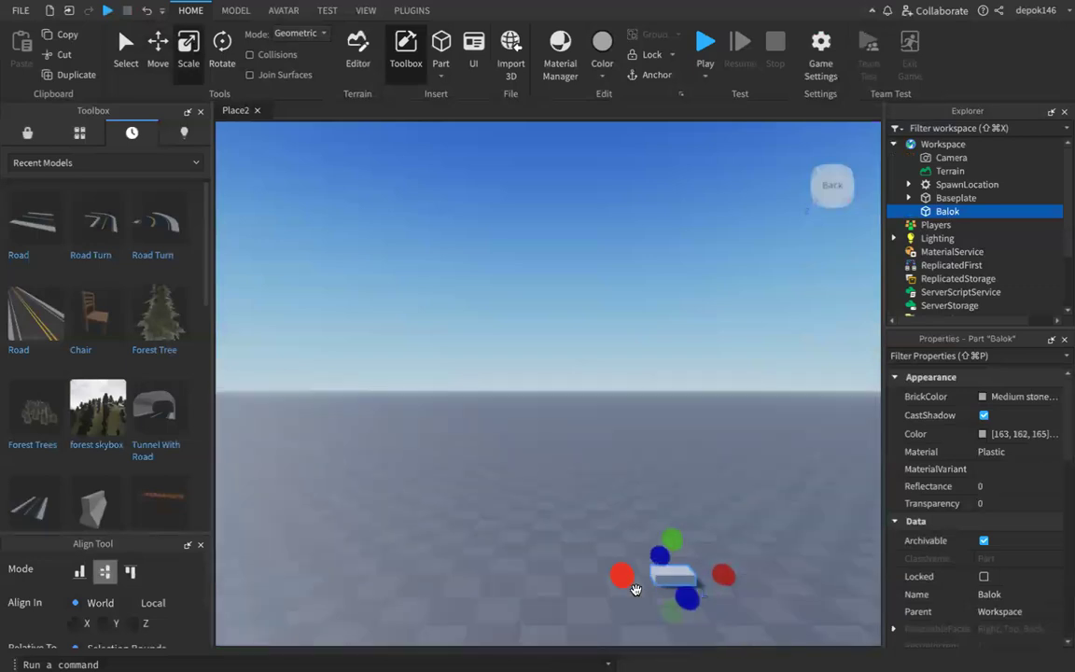
pyautogui.scroll(3, 597, 613)
pyautogui.scroll(-2, 562, 588)
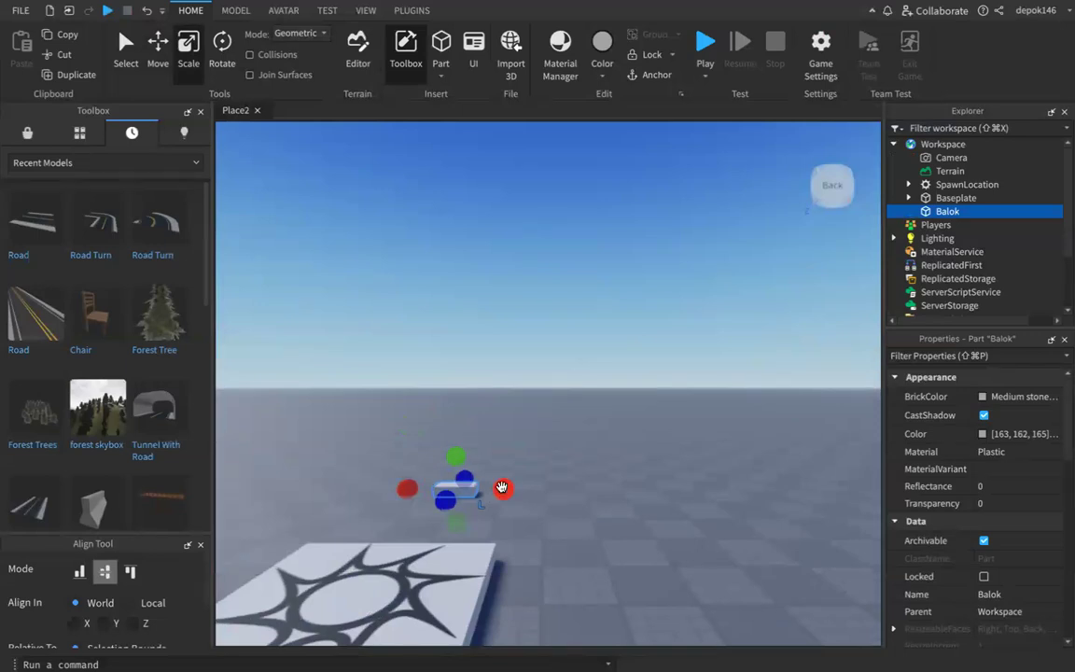
pyautogui.moveTo(501, 488); pyautogui.dragTo(646, 494)
pyautogui.moveTo(414, 492); pyautogui.dragTo(360, 491)
# Extend the Balok block's depth backward and slightly forward with the Scale tool, making it a wide flat slab
pyautogui.moveTo(529, 533)
pyautogui.mouseDown(button='middle')
pyautogui.moveTo(501, 521)
pyautogui.moveTo(531, 545)
pyautogui.mouseUp(button='middle')
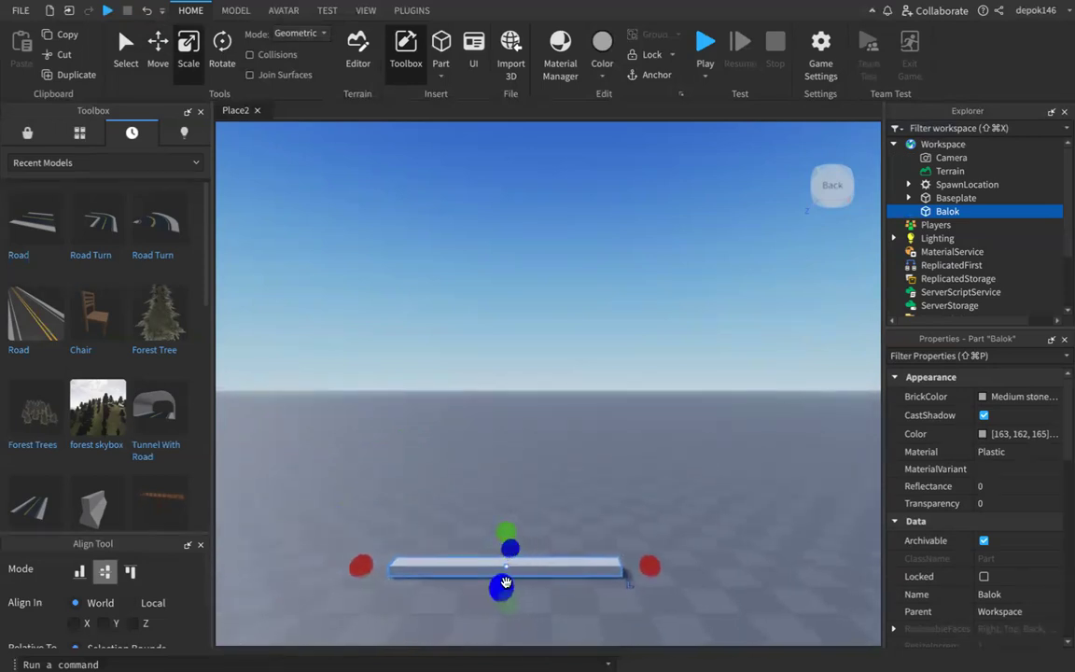
pyautogui.moveTo(511, 549); pyautogui.dragTo(551, 470)
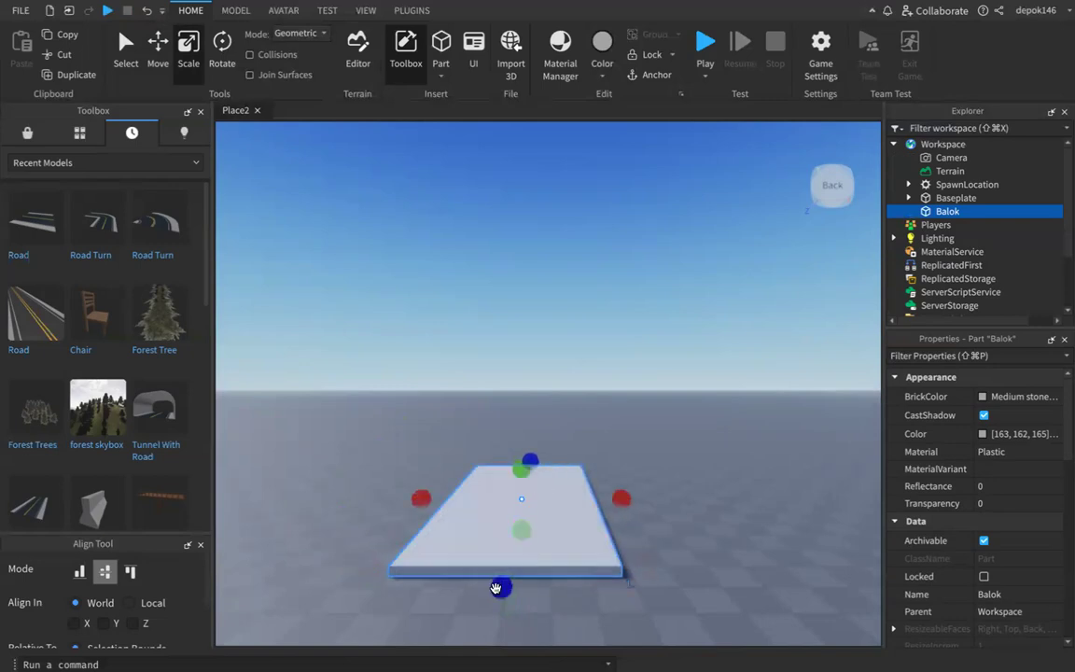
pyautogui.moveTo(502, 590); pyautogui.dragTo(499, 600)
pyautogui.moveTo(528, 571); pyautogui.dragTo(549, 550, button='middle')
# Scale the Balok block upward so the flat slab becomes a tall box, and view it from farther back
pyautogui.moveTo(548, 472); pyautogui.dragTo(579, 488, button='middle')
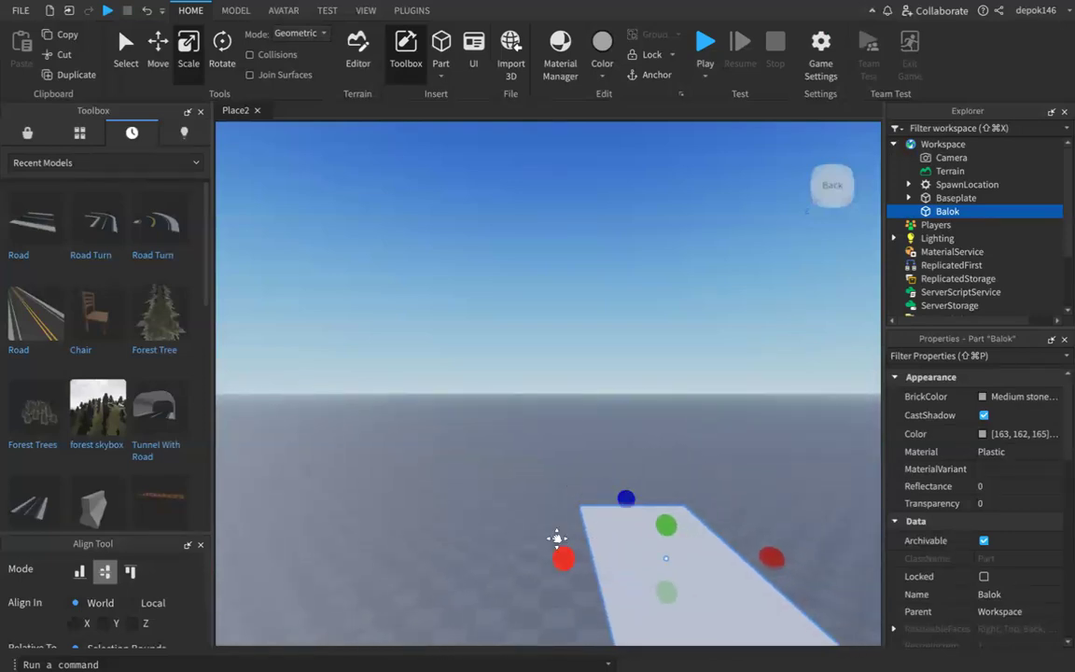
pyautogui.scroll(-4, 552, 495)
pyautogui.moveTo(596, 533)
pyautogui.mouseDown()
pyautogui.moveTo(602, 497)
pyautogui.moveTo(588, 535)
pyautogui.mouseUp()
pyautogui.moveTo(572, 441); pyautogui.dragTo(605, 333)
pyautogui.moveTo(573, 425)
pyautogui.mouseDown(button='middle')
pyautogui.moveTo(689, 460)
pyautogui.moveTo(624, 449)
pyautogui.moveTo(572, 424)
pyautogui.mouseUp(button='middle')
pyautogui.moveTo(651, 449); pyautogui.dragTo(644, 465, button='middle')
pyautogui.scroll(-3, 494, 446)
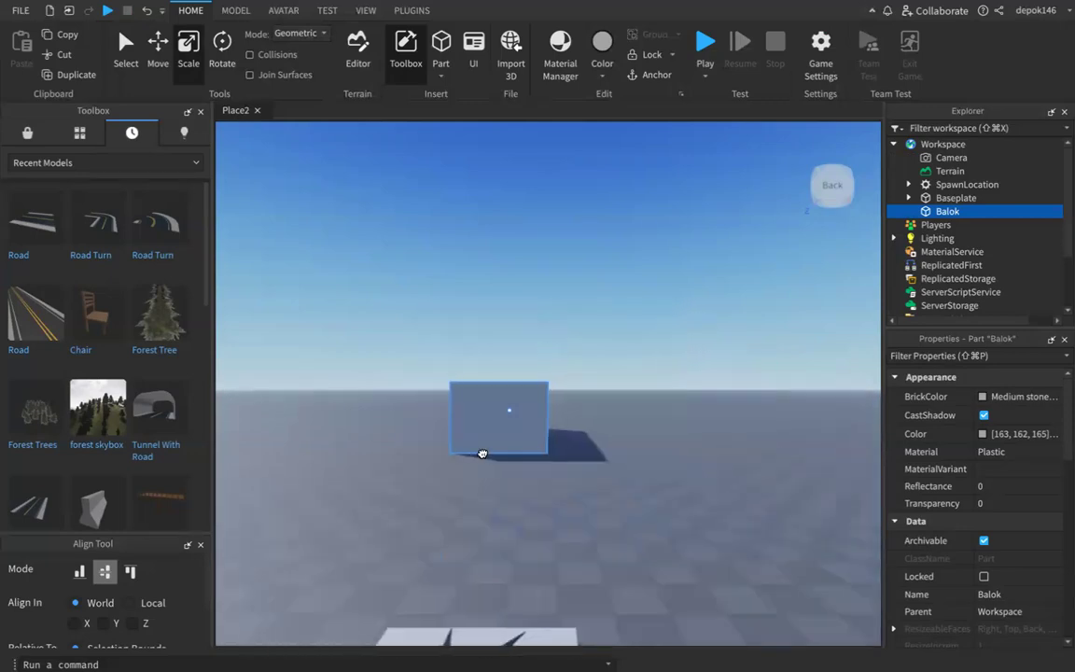
# Turn the Balok block around its different axes with the Rotate tool so it stands upright on the baseplate
pyautogui.click(222, 46)
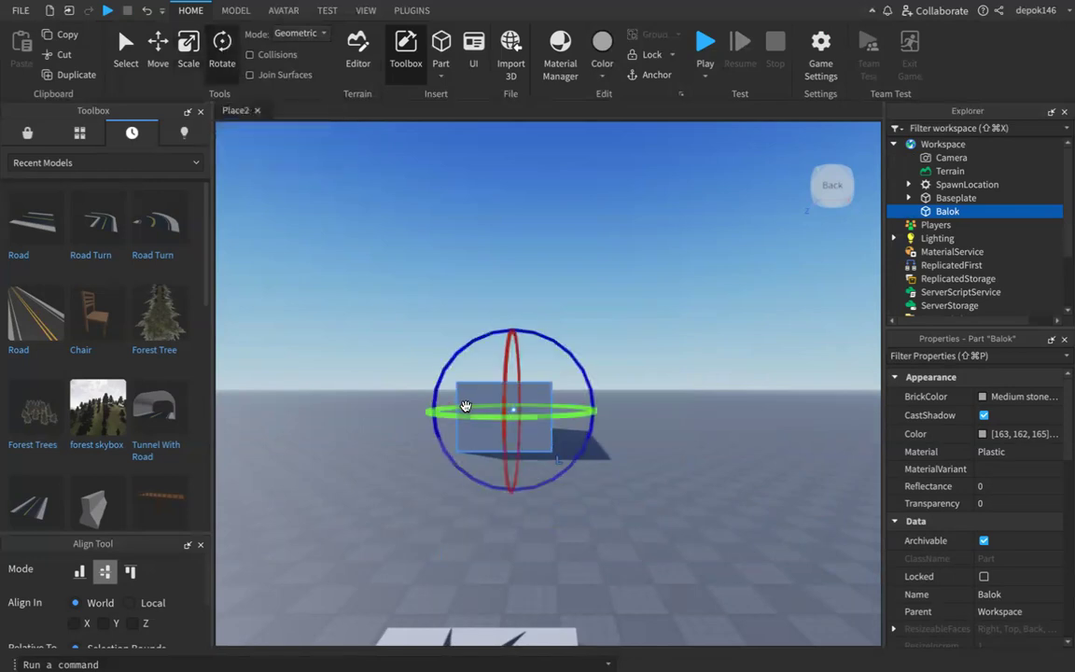
pyautogui.moveTo(334, 456)
pyautogui.mouseDown(button='middle')
pyautogui.moveTo(441, 465)
pyautogui.moveTo(278, 434)
pyautogui.moveTo(264, 450)
pyautogui.moveTo(327, 477)
pyautogui.mouseUp(button='middle')
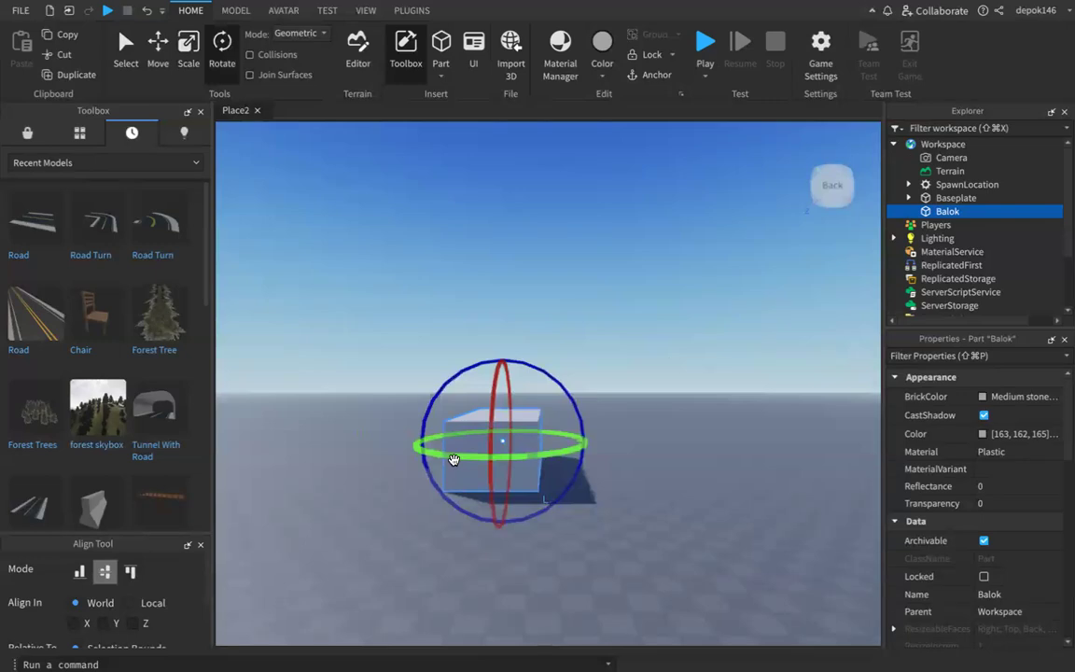
pyautogui.moveTo(453, 459); pyautogui.dragTo(537, 461)
pyautogui.moveTo(559, 378); pyautogui.dragTo(501, 514)
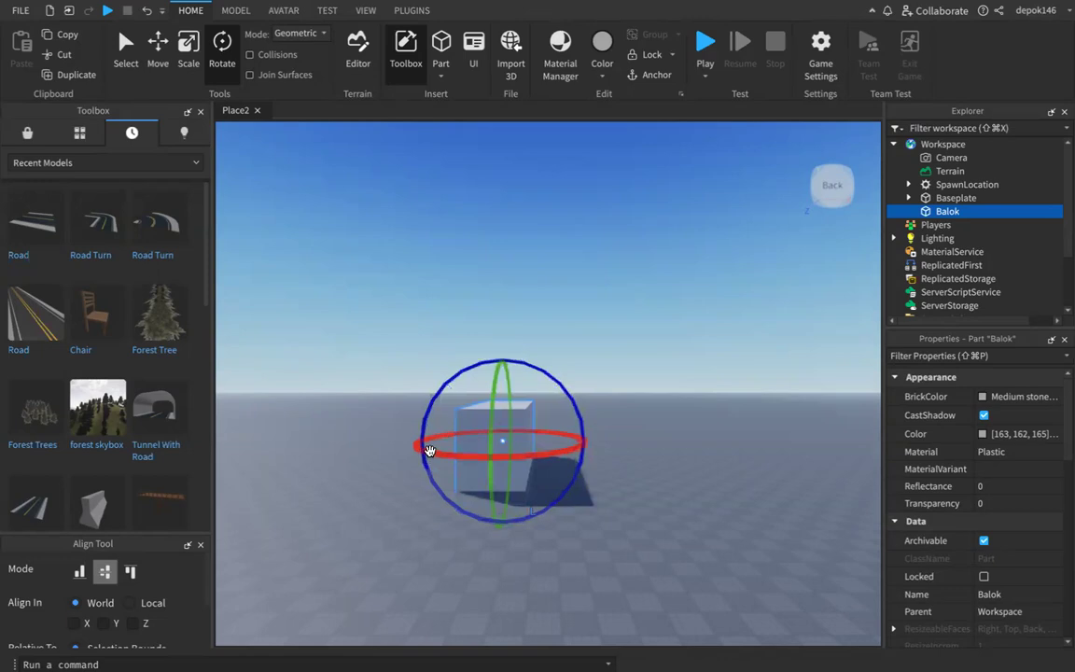
pyautogui.moveTo(430, 451); pyautogui.dragTo(603, 441)
pyautogui.click(551, 570)
pyautogui.moveTo(512, 468); pyautogui.dragTo(558, 521)
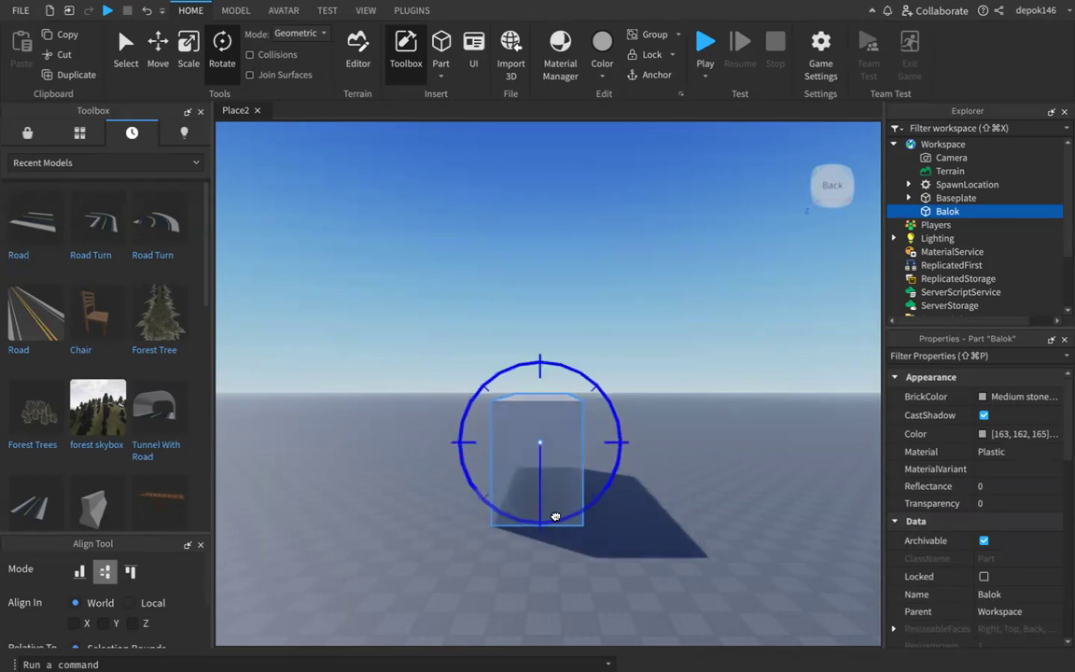
# Rotate the Balok block horizontally so it sits at an angle to the spawn location, and deselect it
pyautogui.scroll(-5, 556, 511)
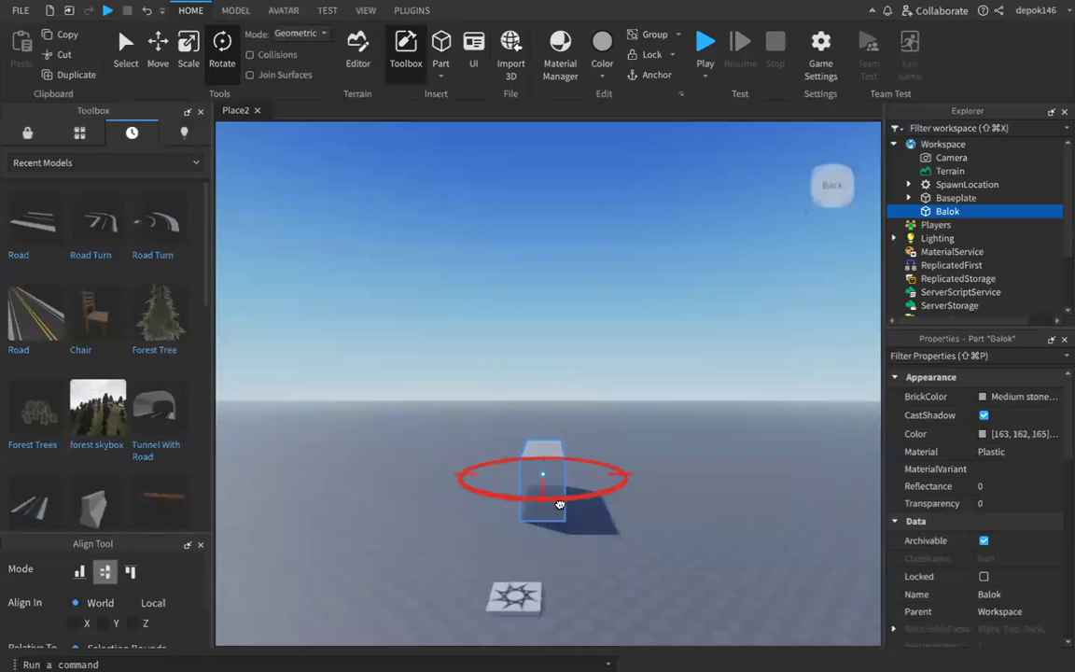
pyautogui.moveTo(560, 505); pyautogui.dragTo(599, 498)
pyautogui.click(652, 425)
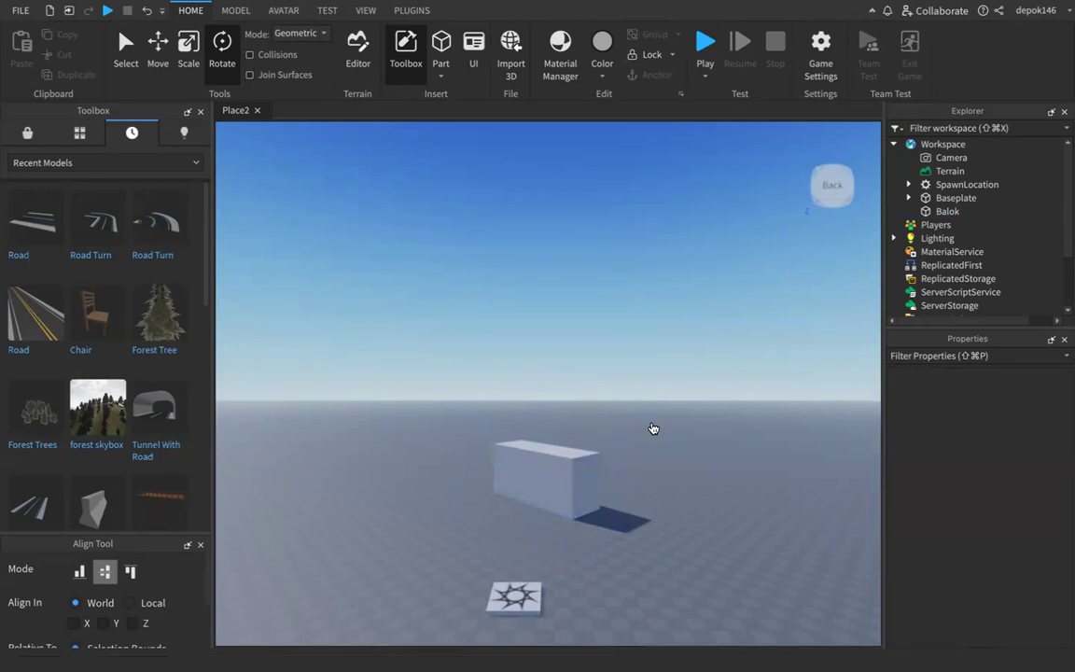
pyautogui.click(571, 480)
pyautogui.moveTo(480, 494); pyautogui.dragTo(602, 508)
pyautogui.click(647, 501)
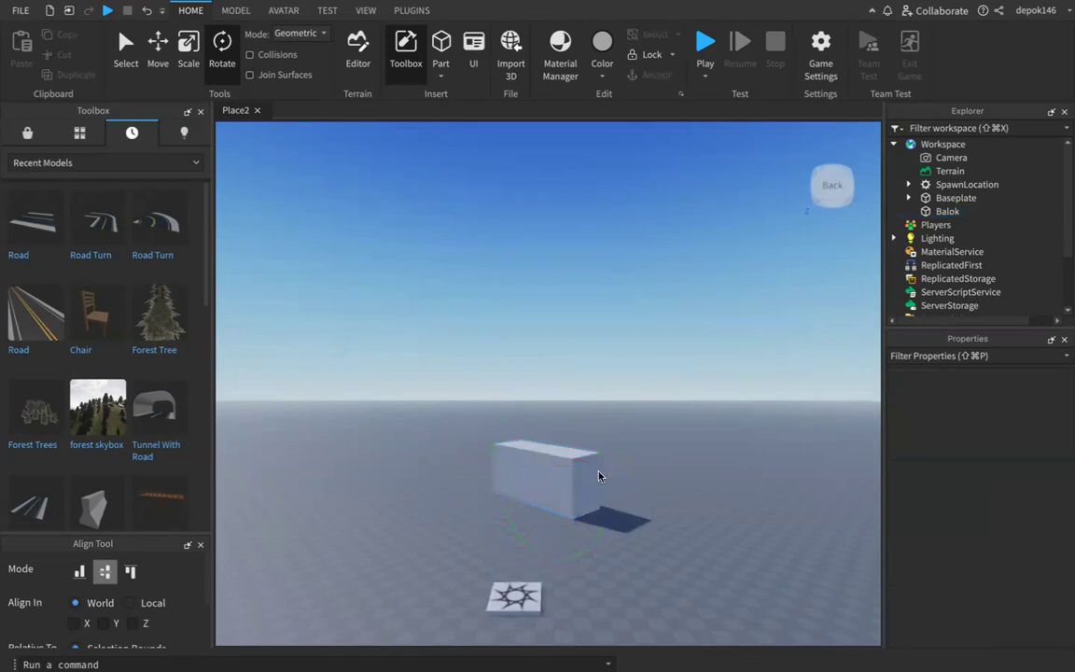
# Select the Balok block and set its material to Ice
pyautogui.click(571, 490)
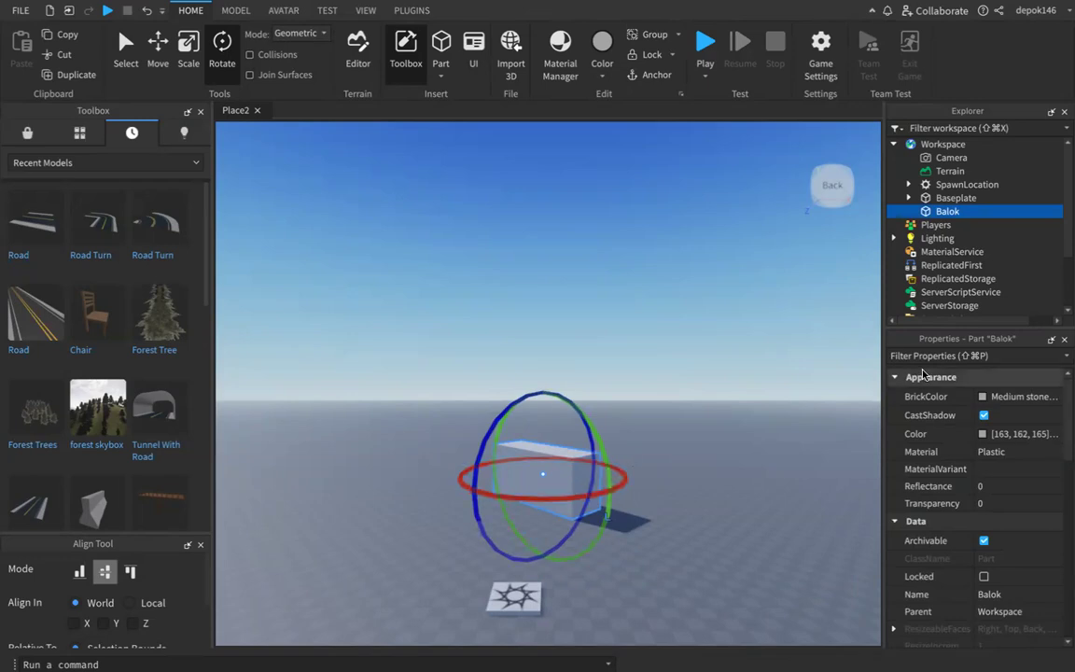
pyautogui.click(914, 455)
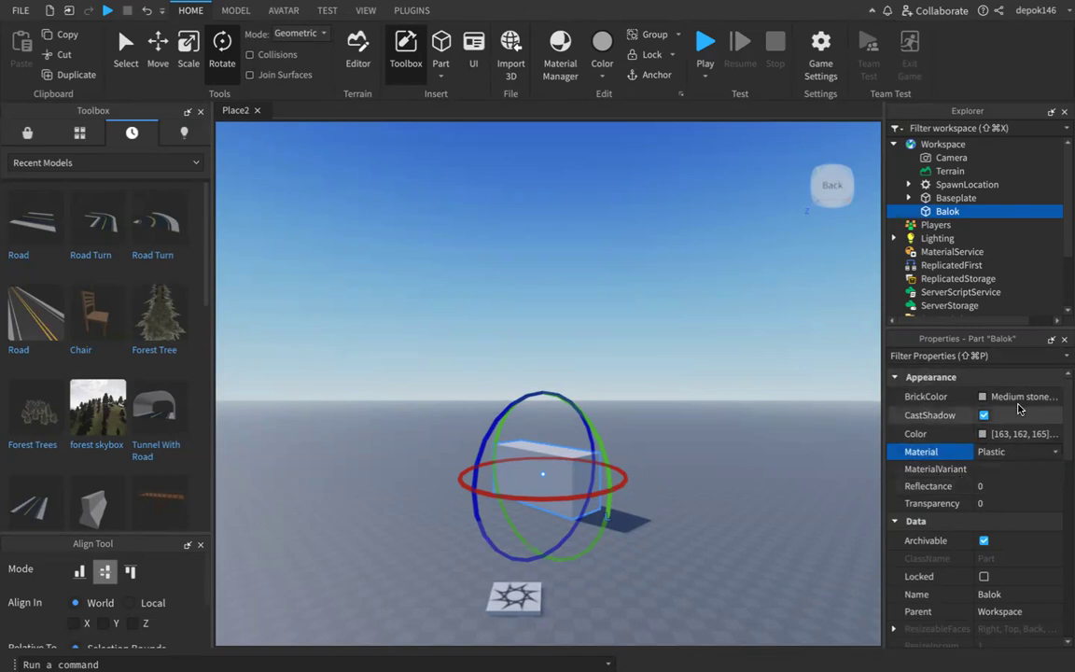
pyautogui.click(1008, 454)
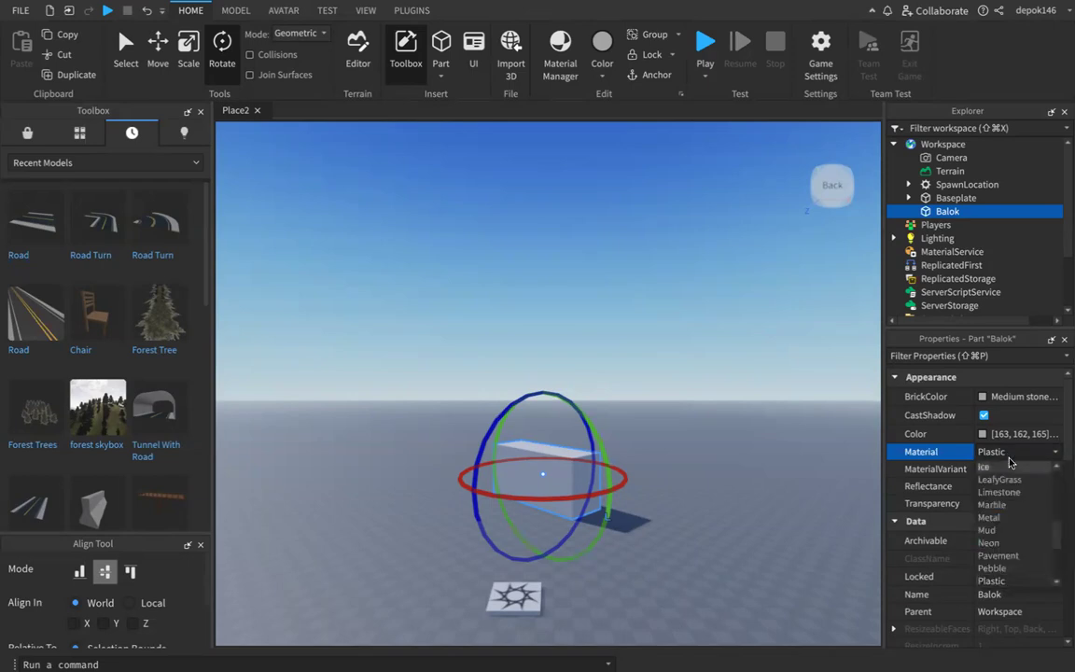
pyautogui.click(1013, 469)
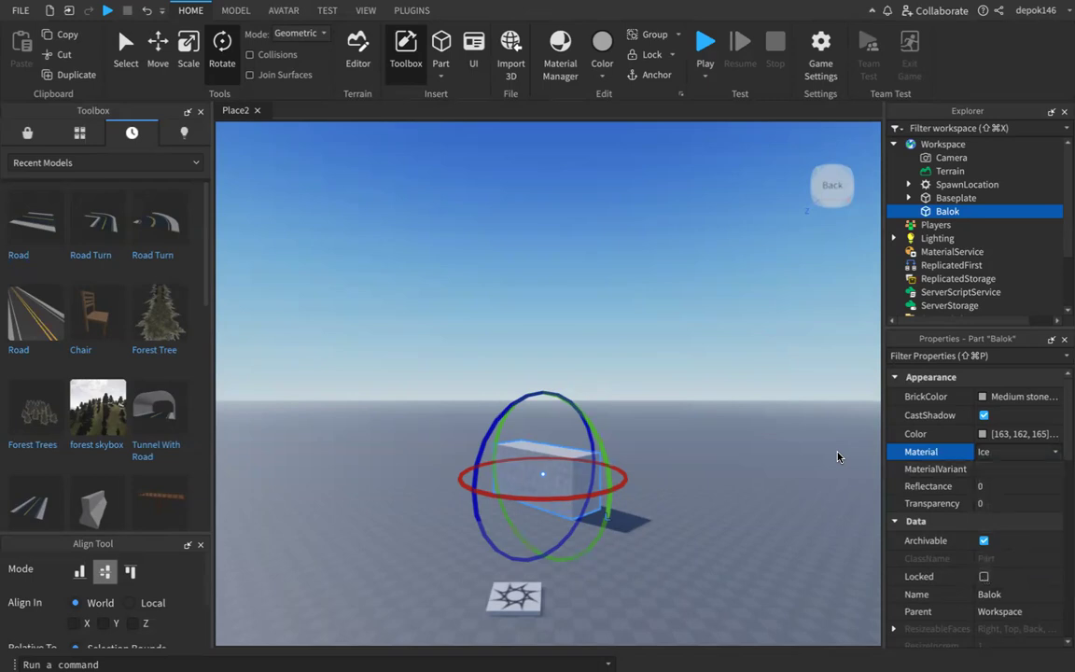
# Set the Balok block's material to LeafyGrass and inspect its surface up close
pyautogui.click(1010, 452)
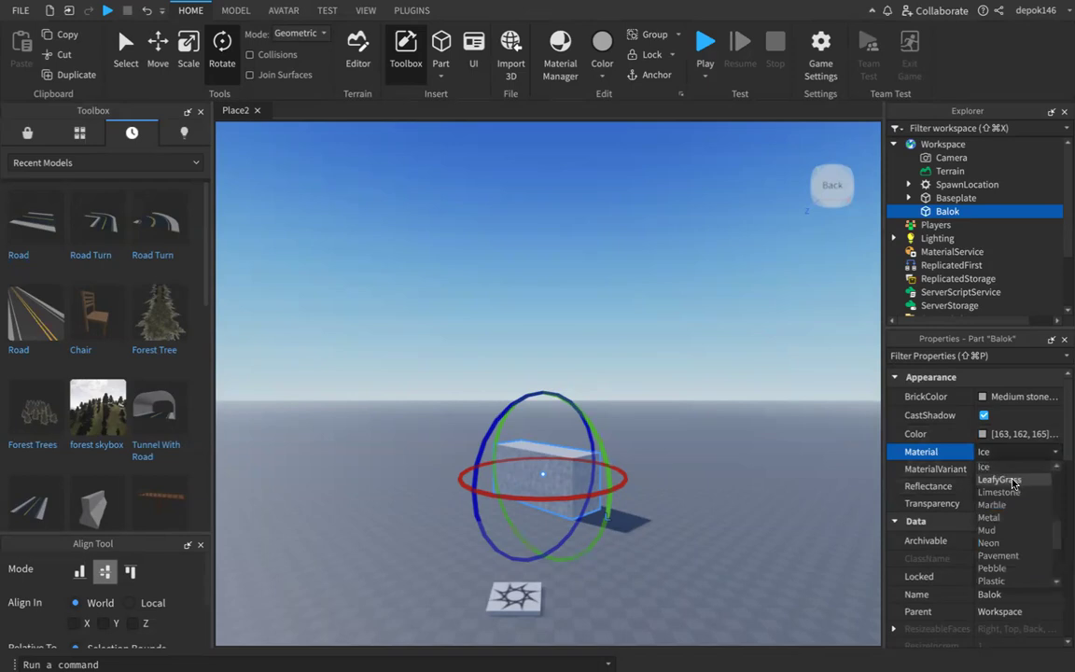
pyautogui.click(1013, 480)
pyautogui.scroll(-5, 516, 488)
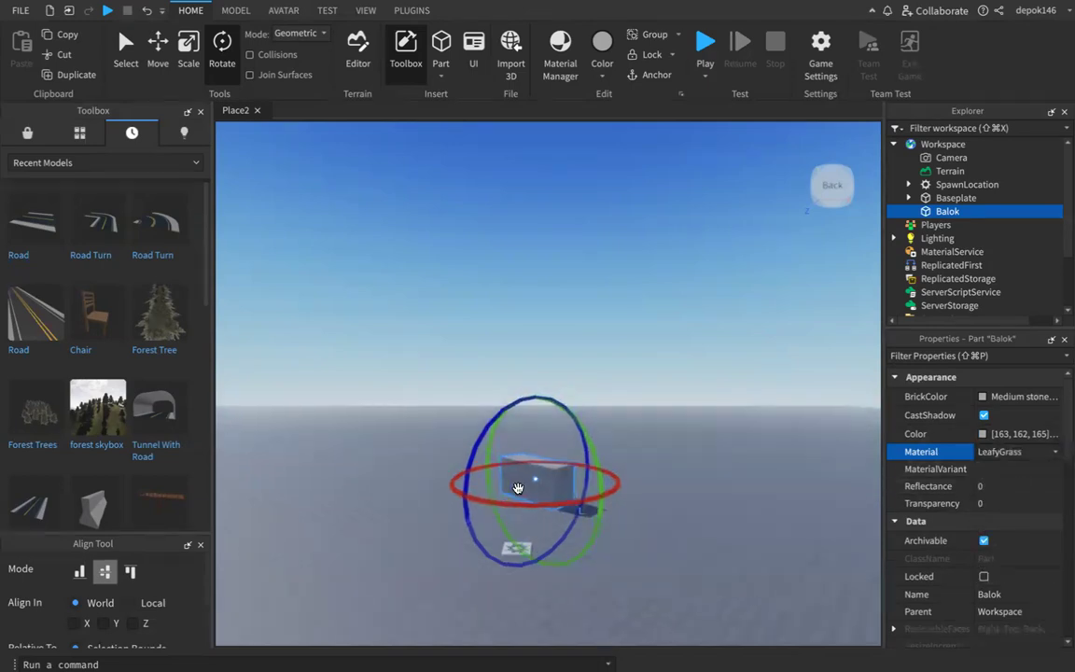
pyautogui.scroll(10, 519, 488)
pyautogui.scroll(-3, 524, 488)
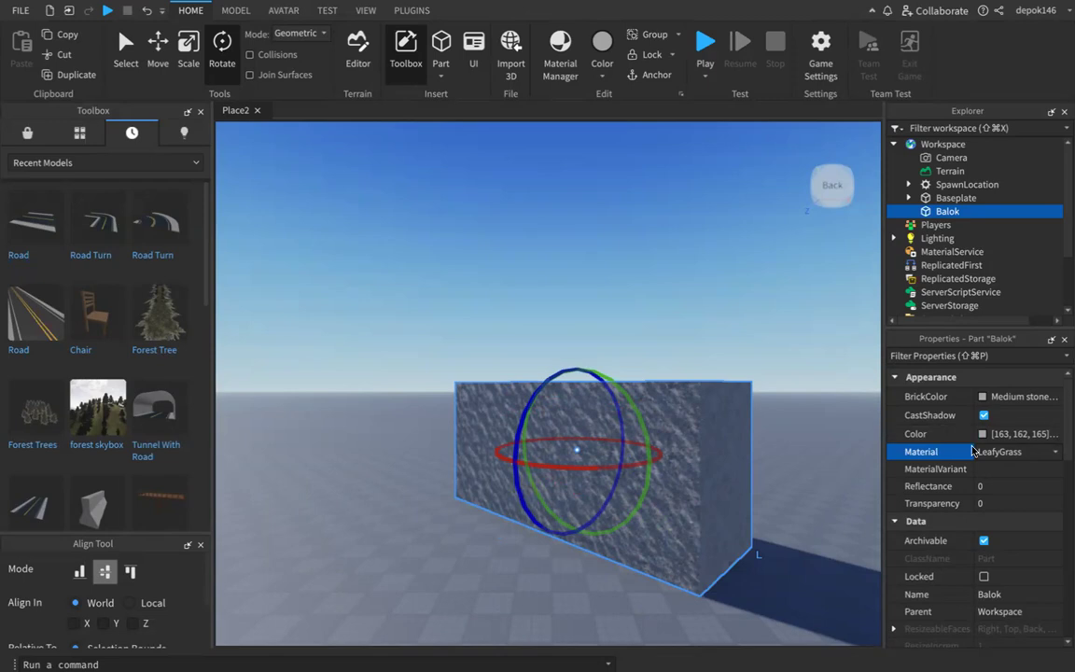
# Set the Balok block's material to Limestone and view its textured sides
pyautogui.click(1015, 452)
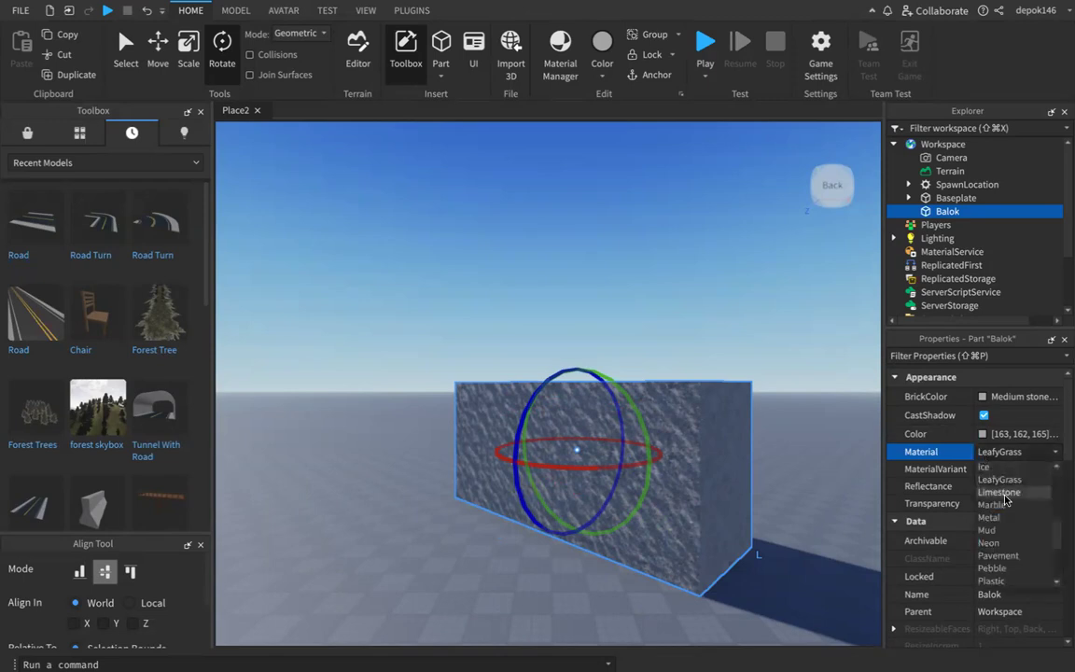
pyautogui.click(1000, 493)
pyautogui.moveTo(712, 479); pyautogui.dragTo(687, 503, button='middle')
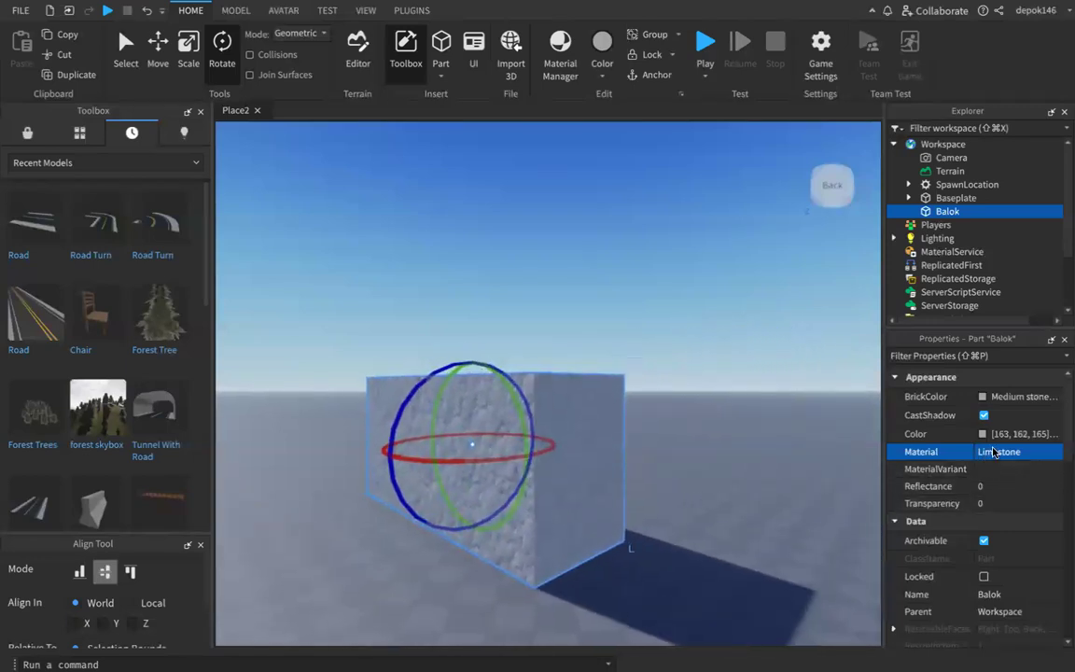
# Set the Balok block's material to Glacier and view its textured sides
pyautogui.click(1033, 457)
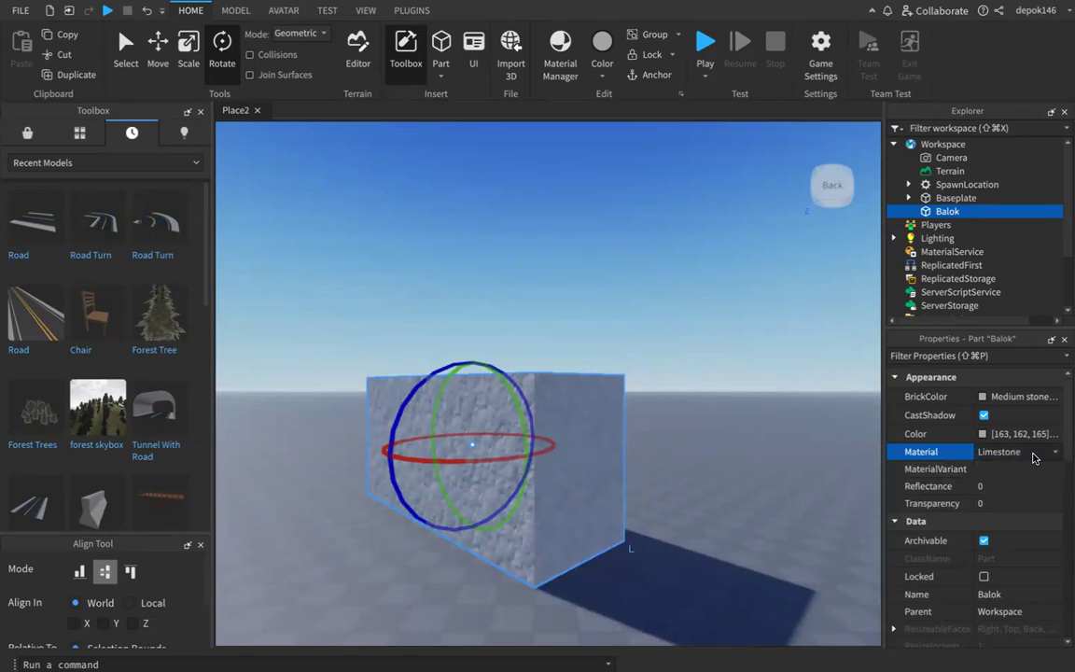
pyautogui.click(1032, 455)
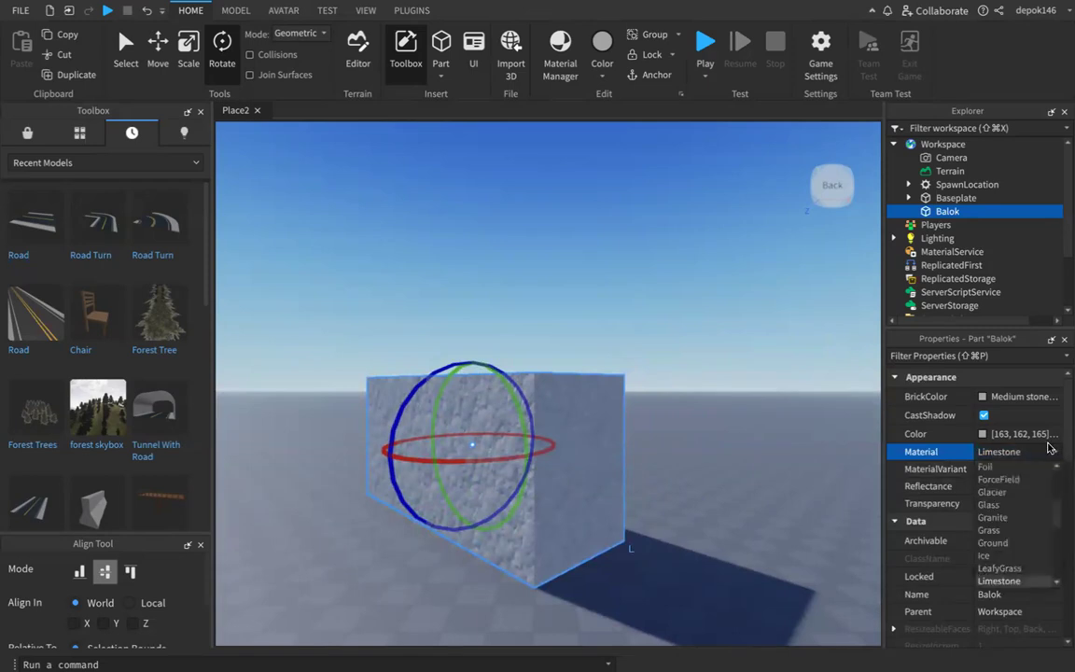
pyautogui.click(1024, 497)
pyautogui.moveTo(560, 429); pyautogui.dragTo(527, 409, button='middle')
# Set the Balok block's material to CrackedLava and inspect its long side up close
pyautogui.click(1003, 454)
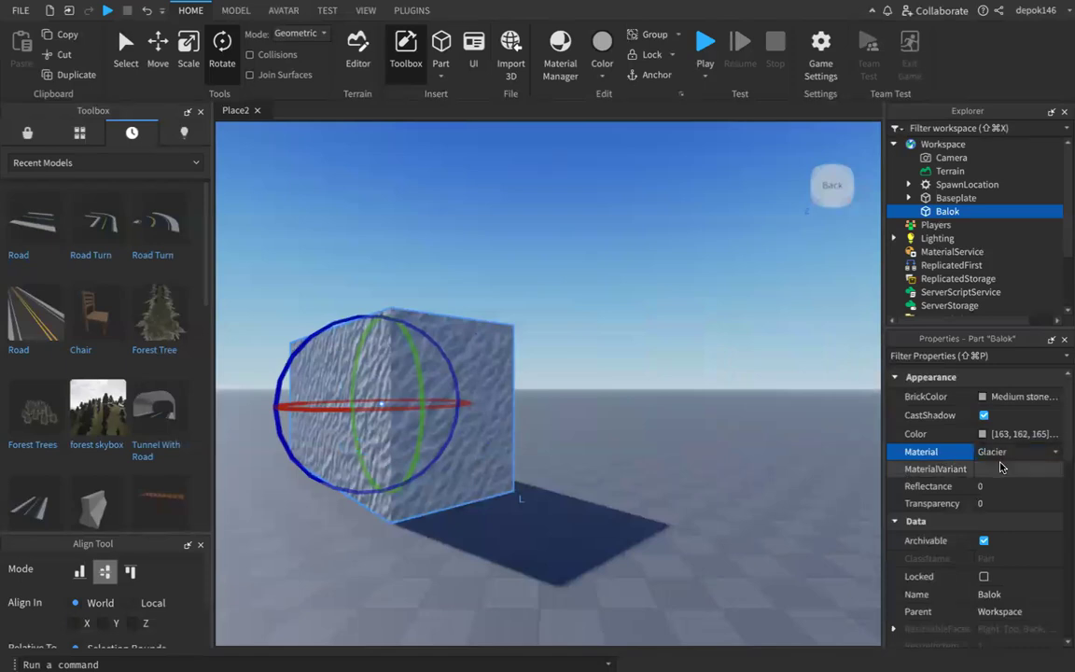
pyautogui.click(1032, 453)
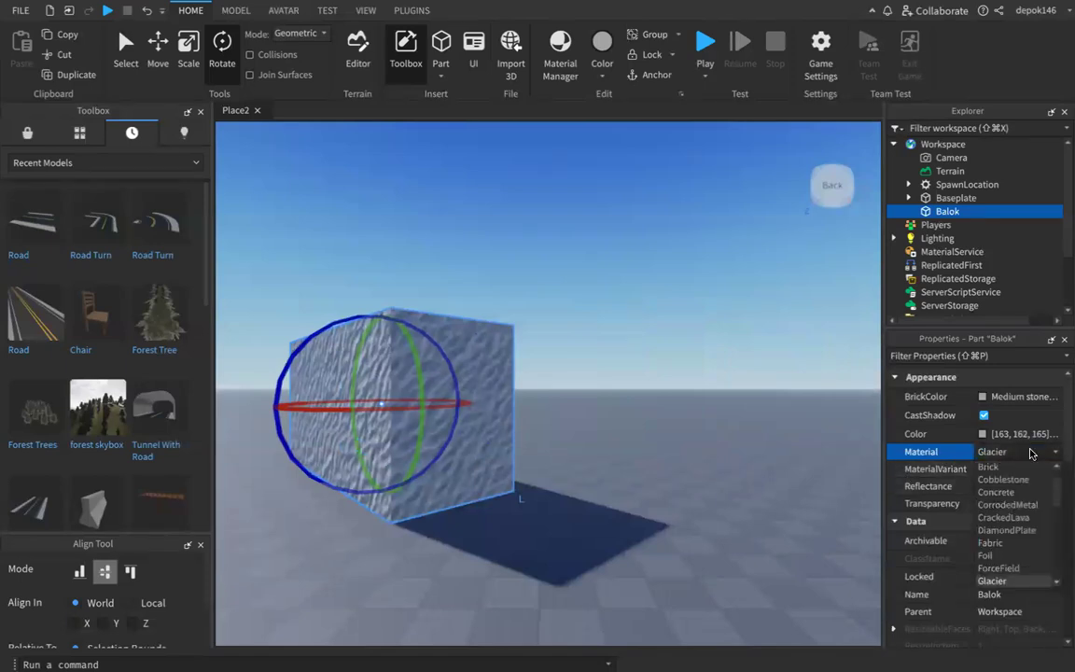
pyautogui.click(1033, 518)
pyautogui.moveTo(441, 408); pyautogui.dragTo(539, 417, button='right')
pyautogui.scroll(3, 643, 445)
pyautogui.scroll(-3, 643, 445)
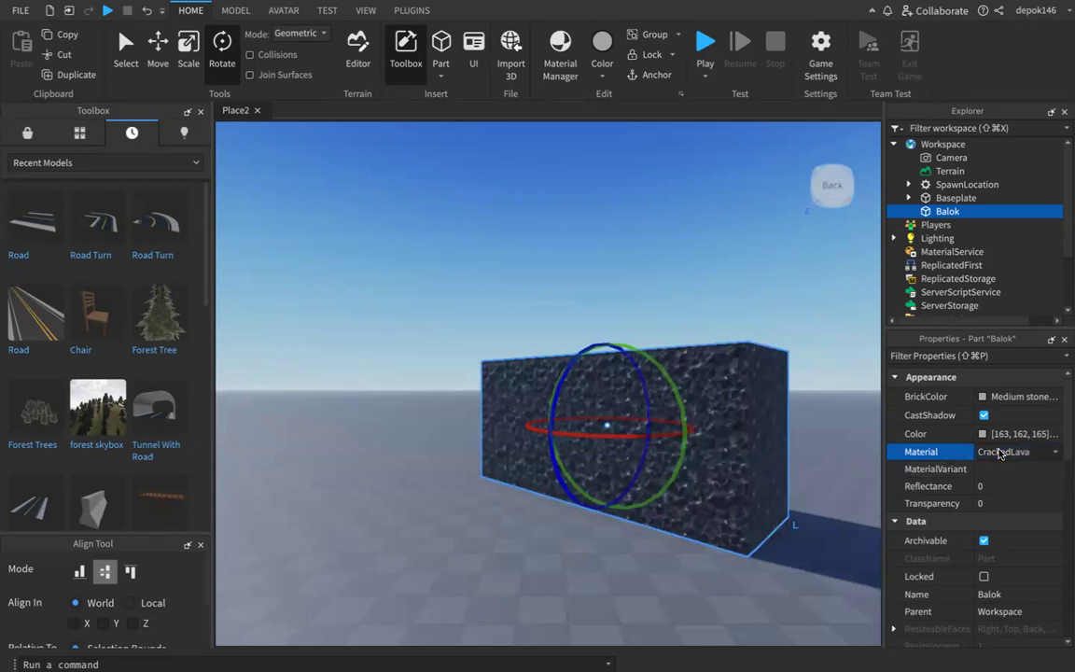
# Set the Balok block's material to DiamondPlate and rotate the block so that it tilts off the ground
pyautogui.click(1033, 453)
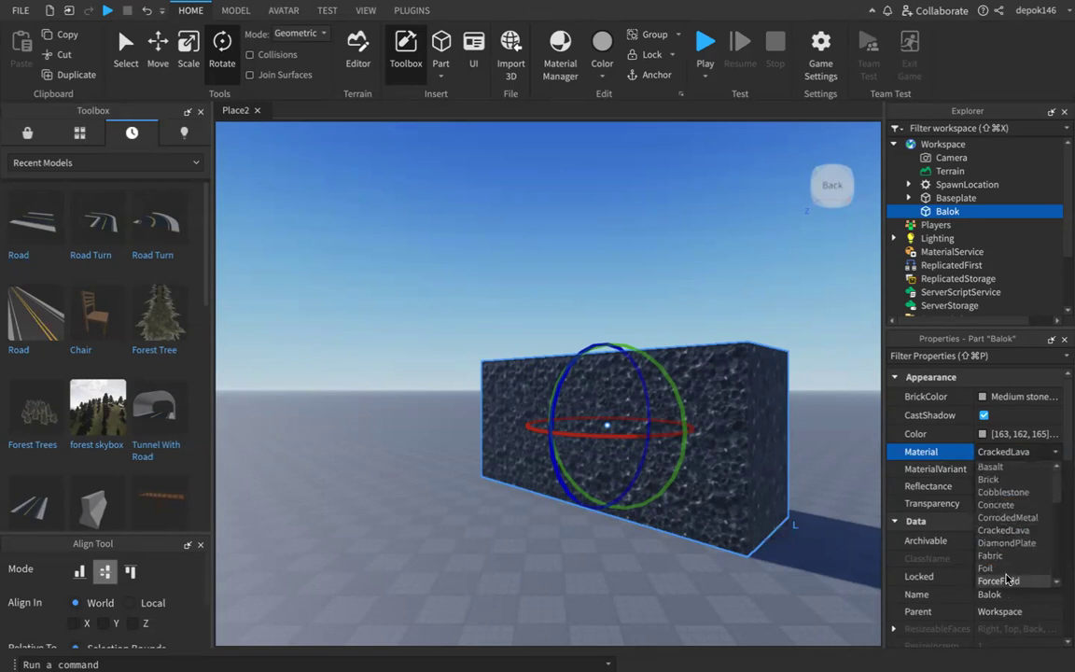
pyautogui.scroll(1, 1007, 578)
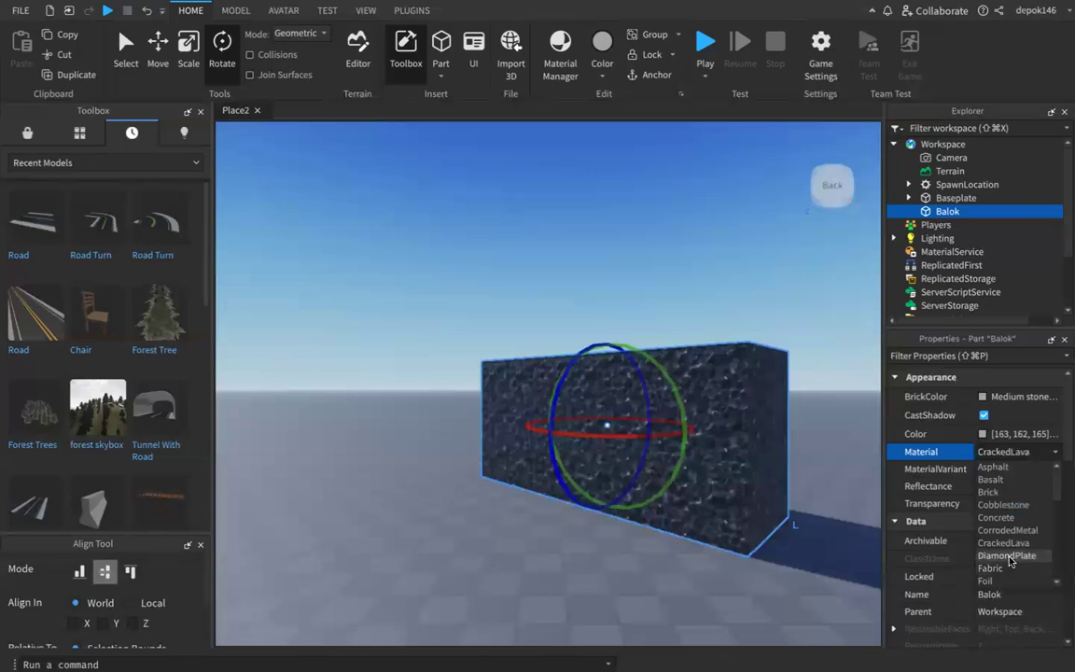
pyautogui.click(1002, 555)
pyautogui.moveTo(681, 457); pyautogui.dragTo(993, 504)
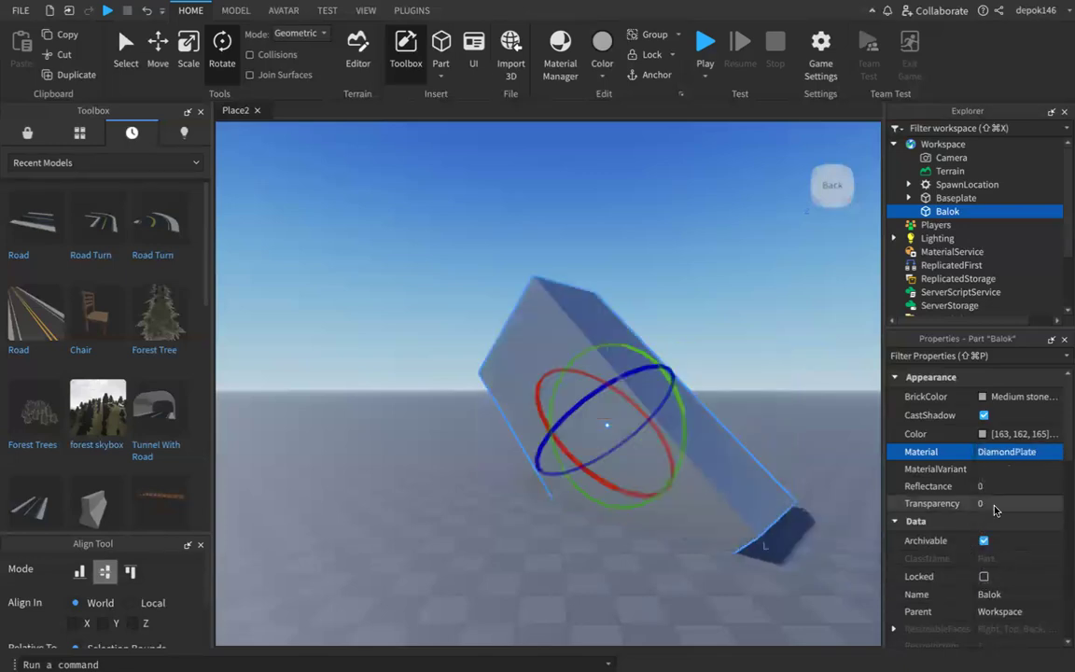
# Try Asphalt on the Balok block, set its material to Brick instead, and bring the tilted block back to level
pyautogui.click(1058, 453)
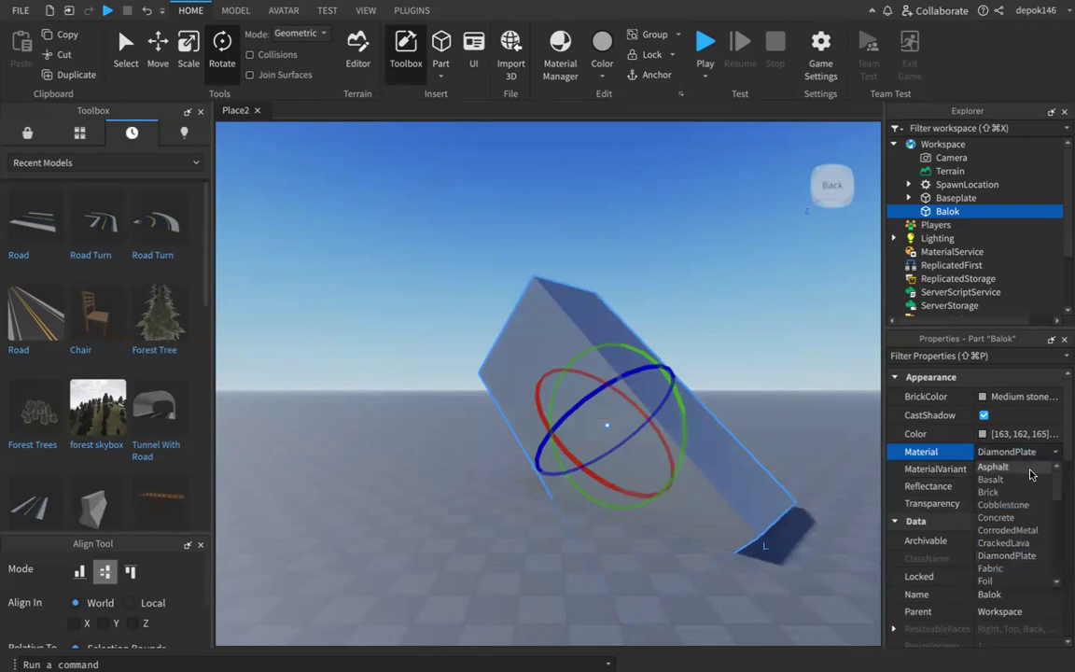
pyautogui.click(1033, 461)
pyautogui.click(1031, 455)
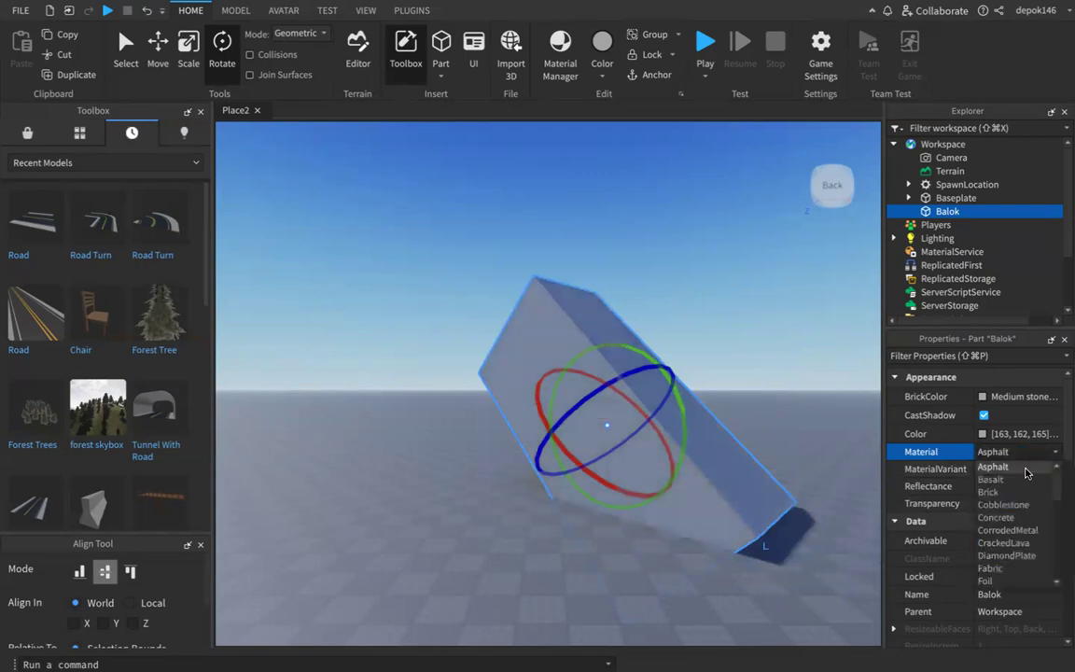
pyautogui.click(1022, 493)
pyautogui.moveTo(584, 357); pyautogui.dragTo(519, 430)
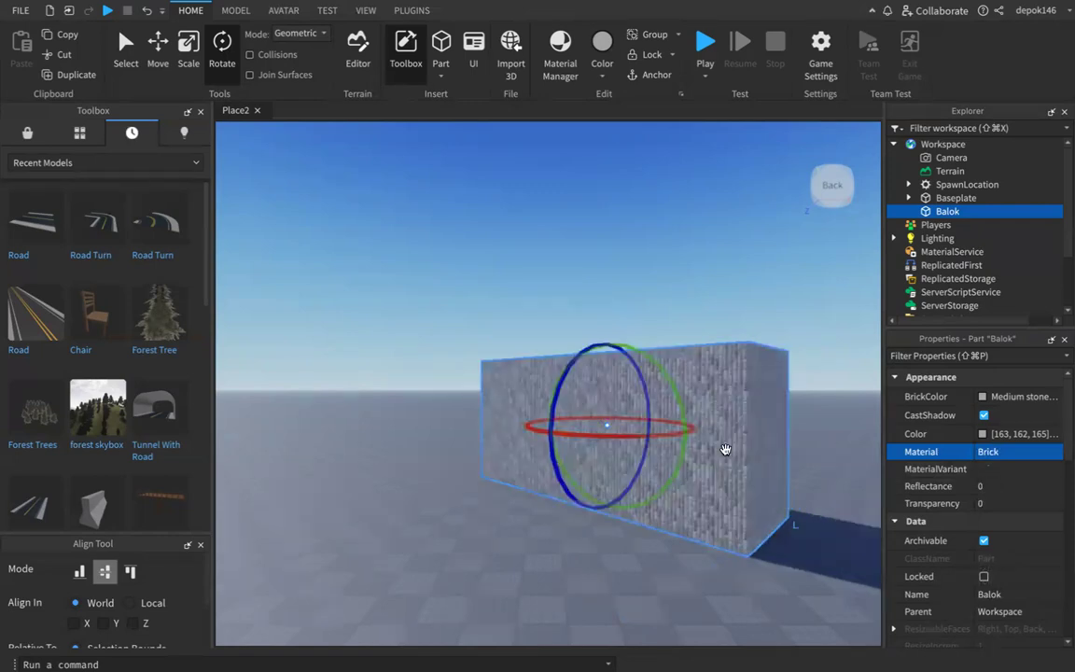
pyautogui.scroll(3, 739, 470)
pyautogui.scroll(-3, 740, 473)
pyautogui.moveTo(743, 436); pyautogui.dragTo(673, 496)
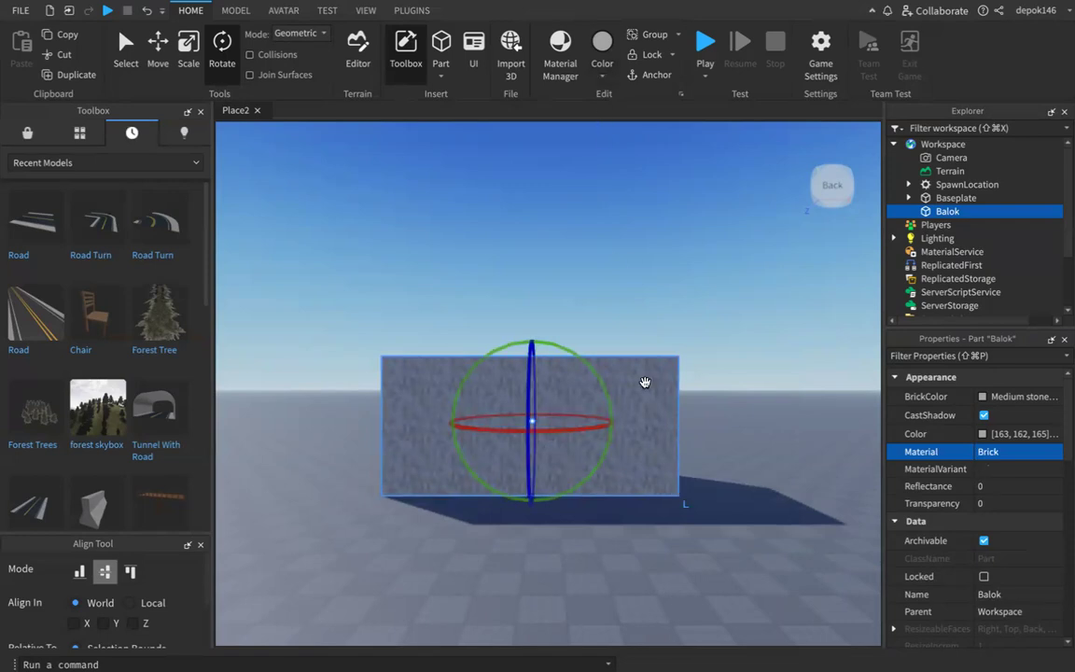
pyautogui.scroll(-5, 652, 399)
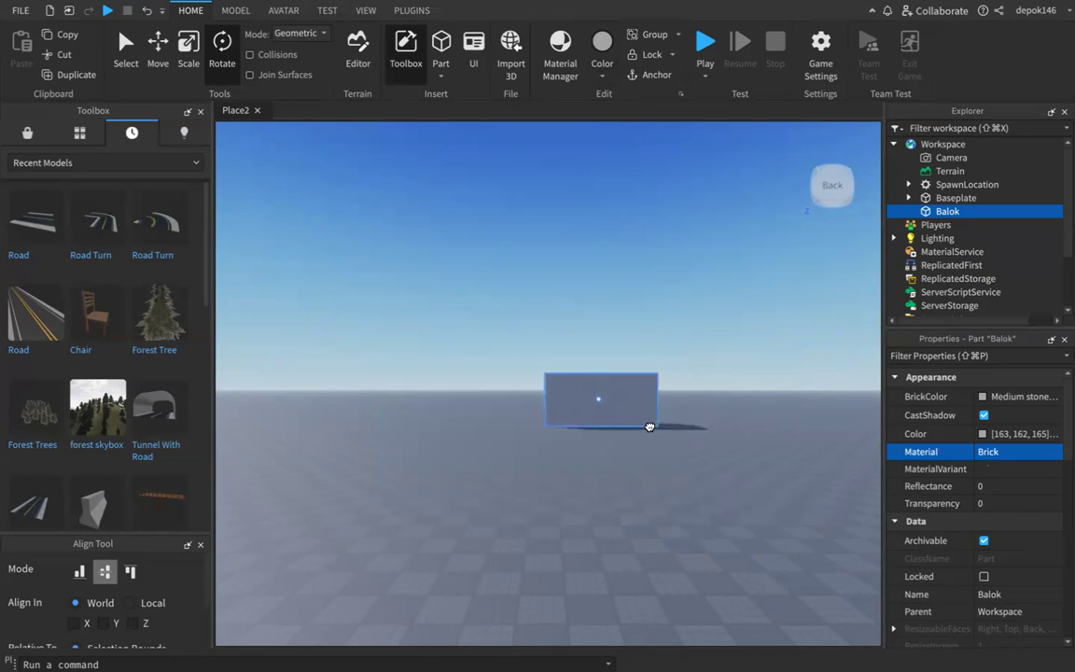
pyautogui.scroll(6, 648, 426)
pyautogui.moveTo(638, 513); pyautogui.dragTo(667, 536)
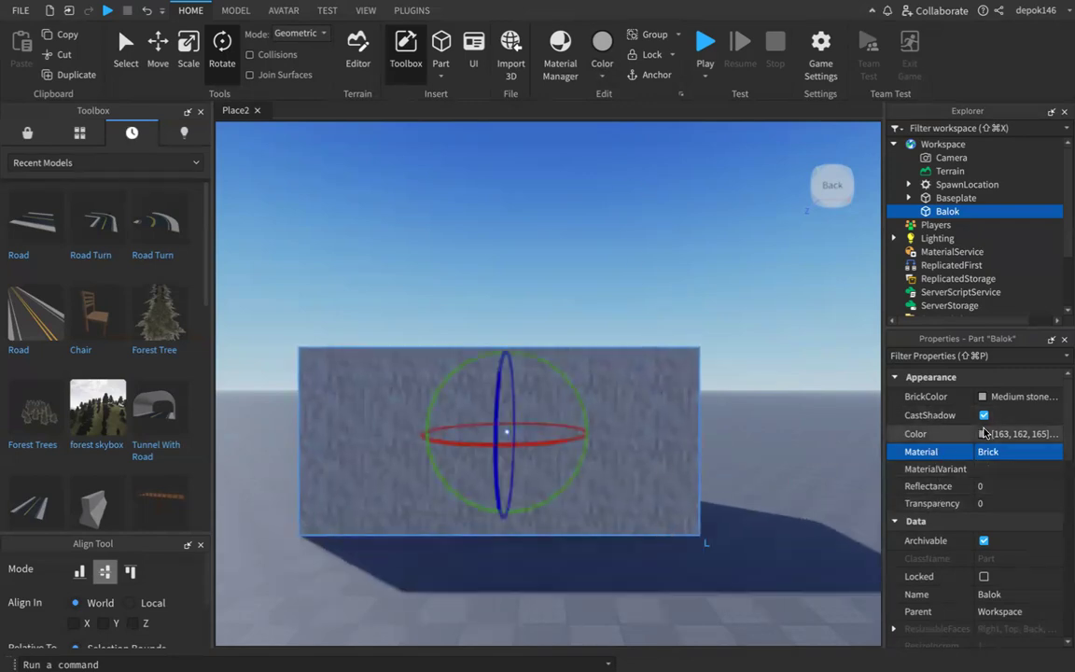
# Try a green color of 55, 180, 77 on the Balok block with the color wheel and discard it
pyautogui.click(912, 436)
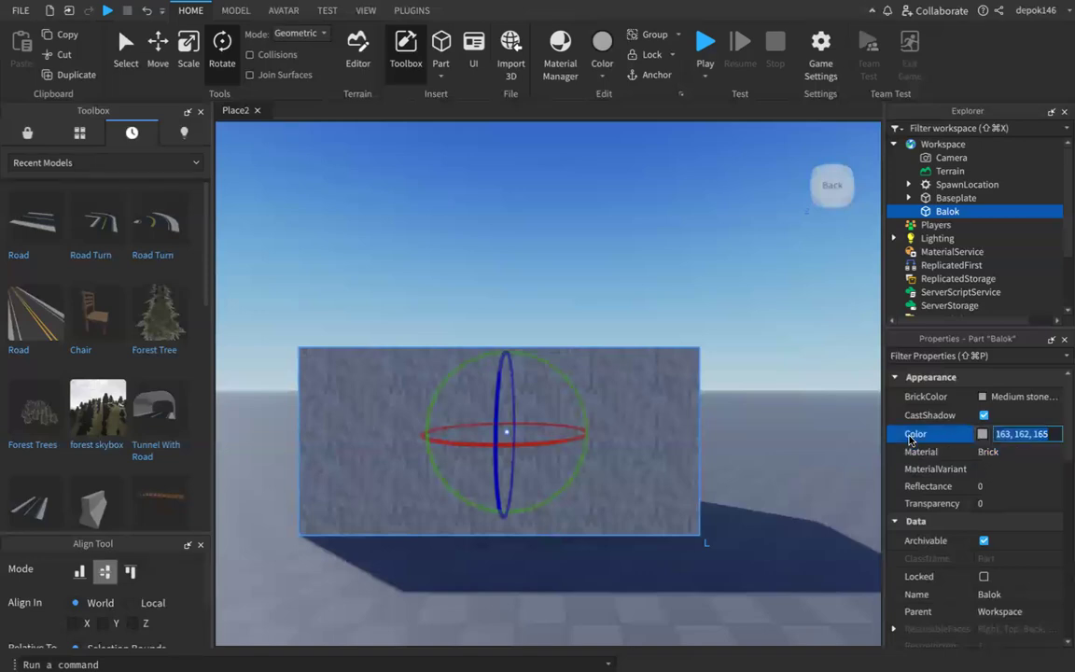
pyautogui.click(982, 435)
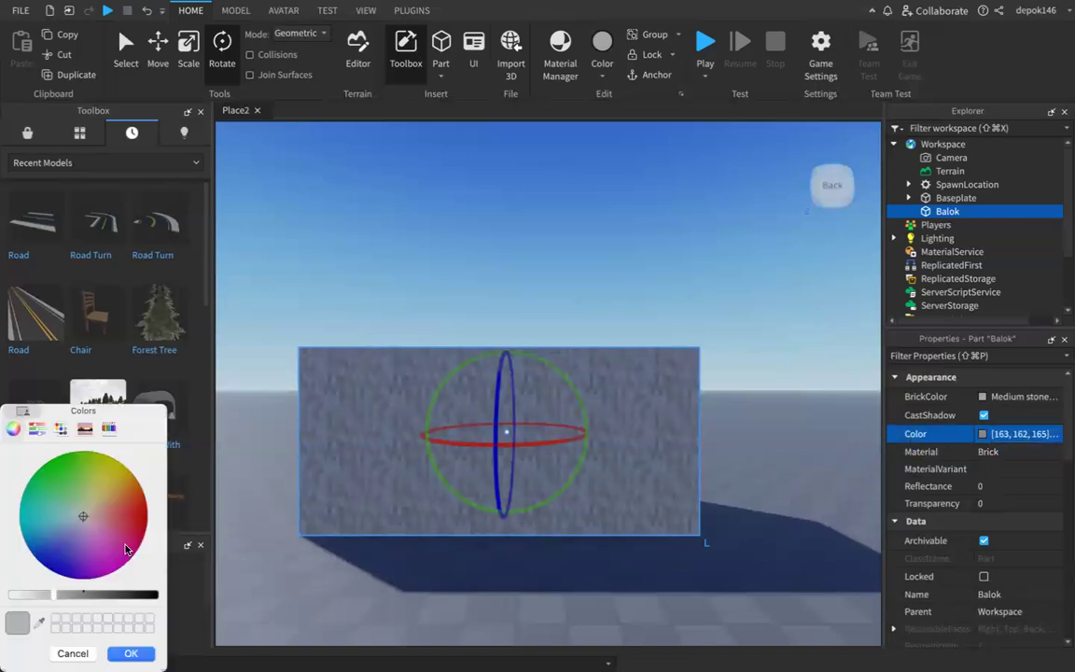
pyautogui.moveTo(93, 403); pyautogui.dragTo(345, 227)
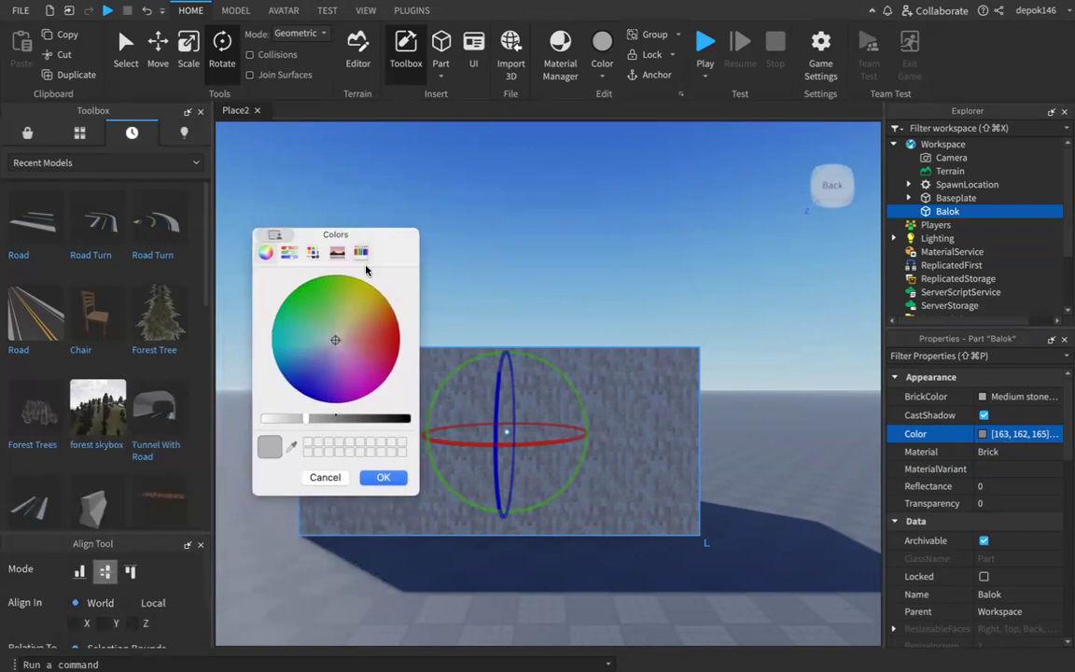
pyautogui.moveTo(364, 296); pyautogui.dragTo(308, 310)
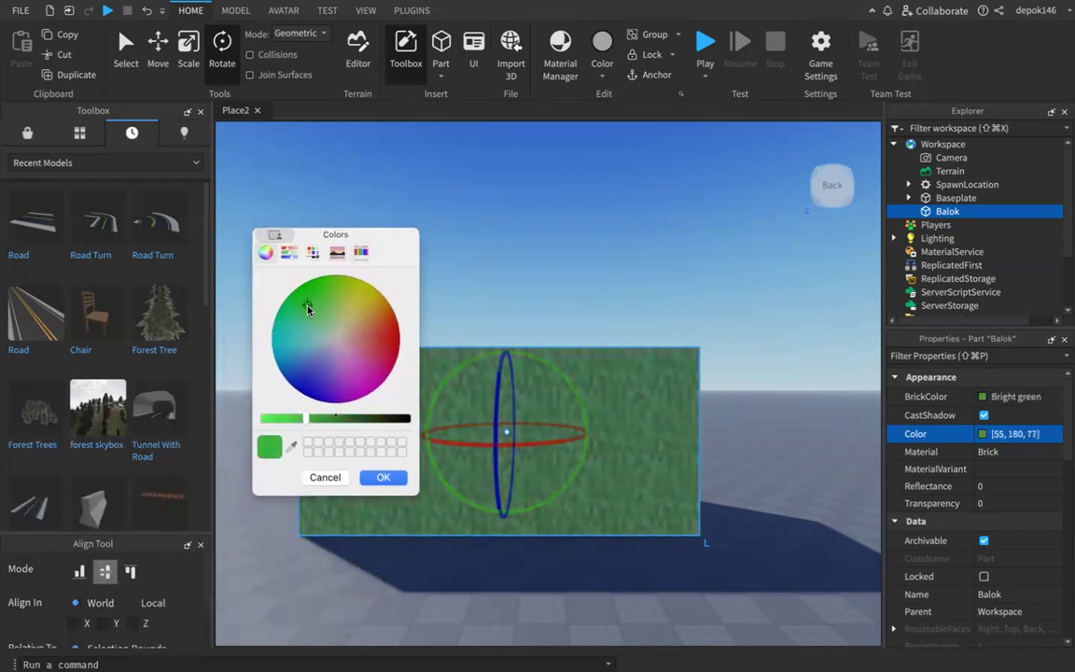
pyautogui.click(324, 477)
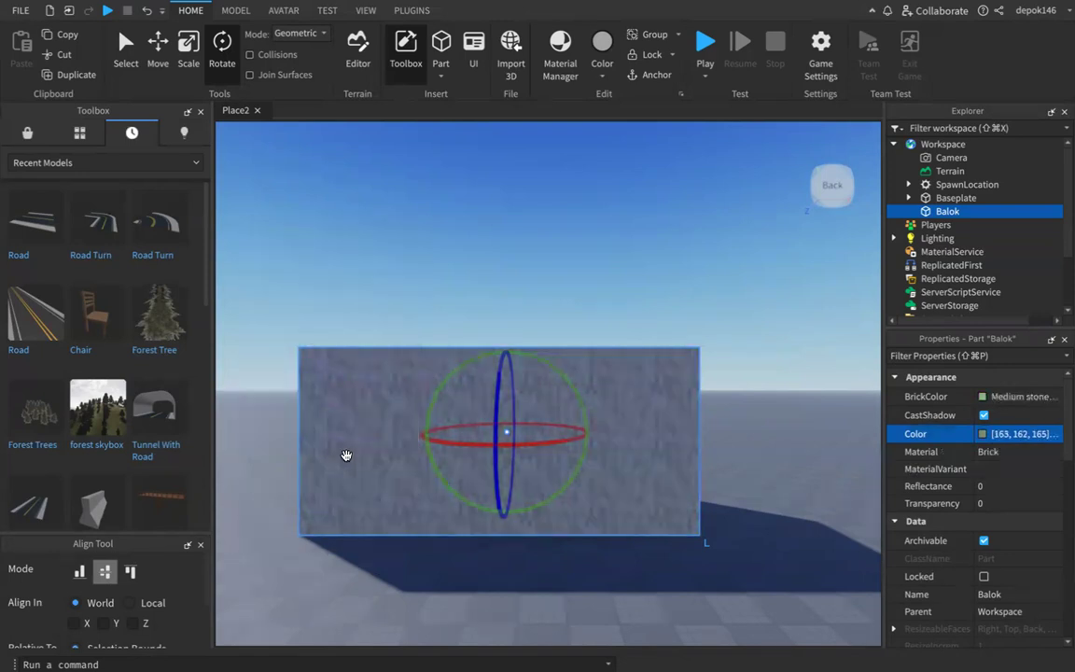
# Color the Balok block Mint and Hot pink in turn, and return it to the medium stone color 163, 162, 165
pyautogui.click(604, 78)
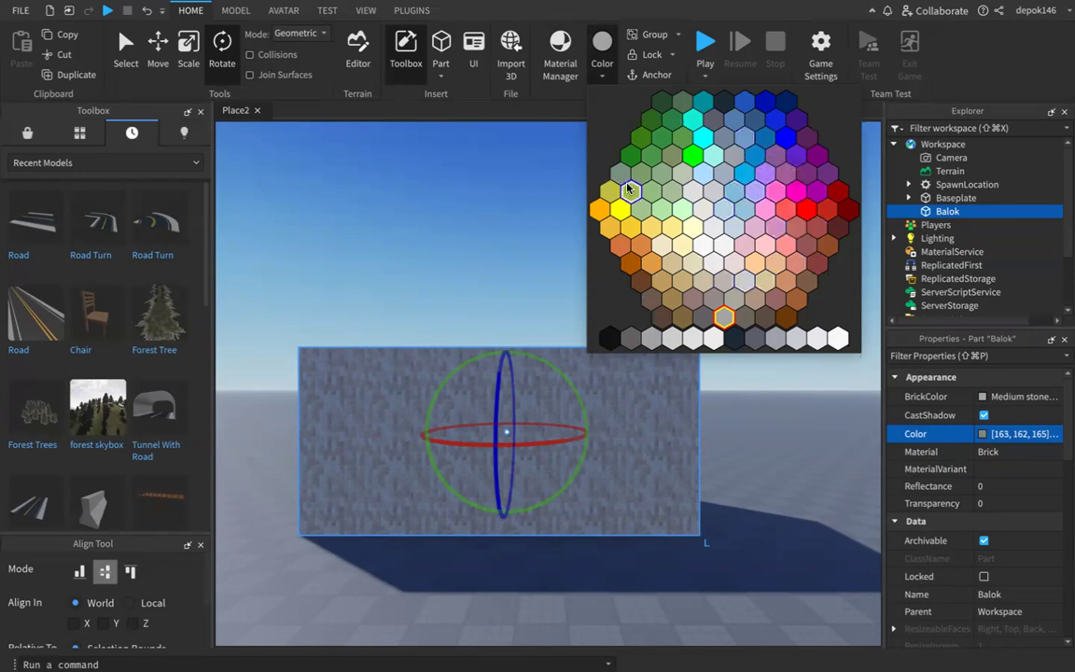
pyautogui.click(662, 214)
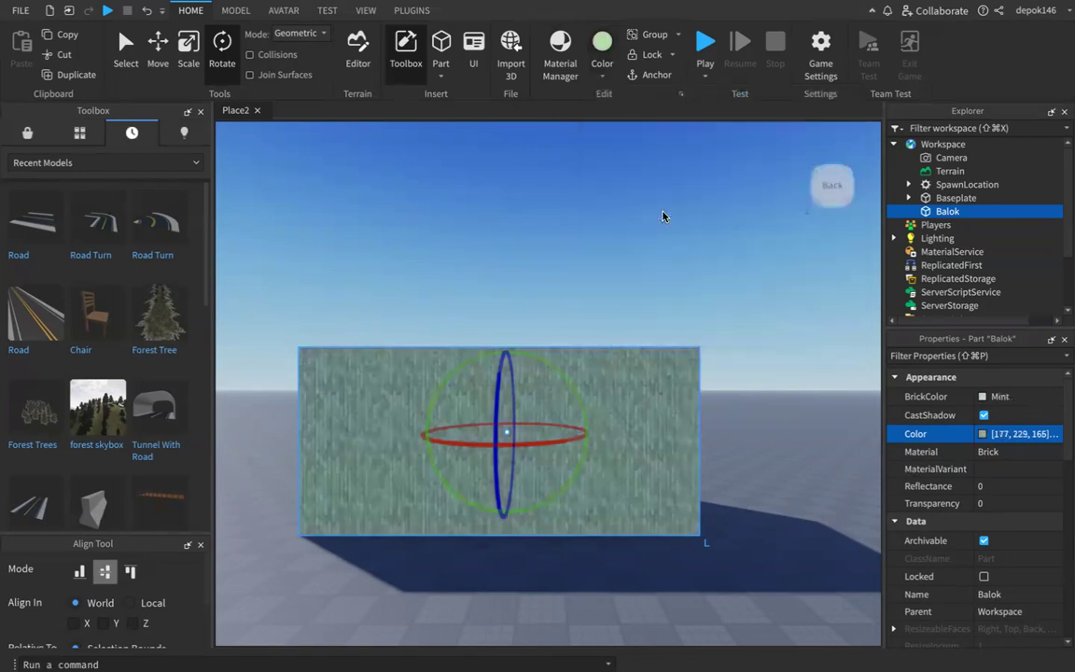
pyautogui.click(603, 49)
pyautogui.click(720, 172)
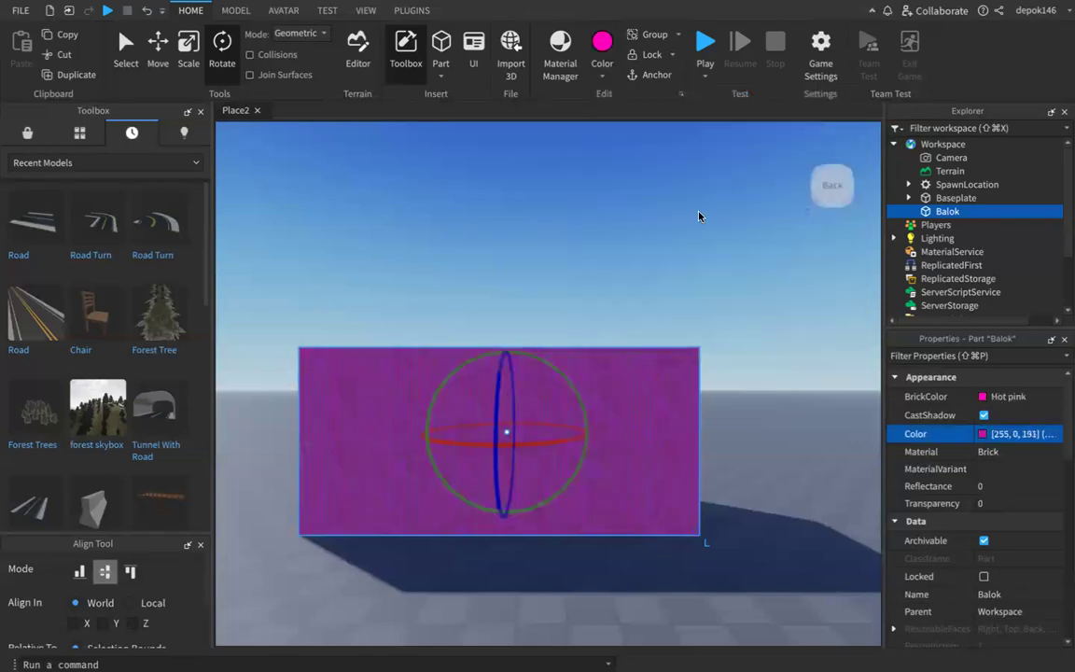
pyautogui.click(602, 51)
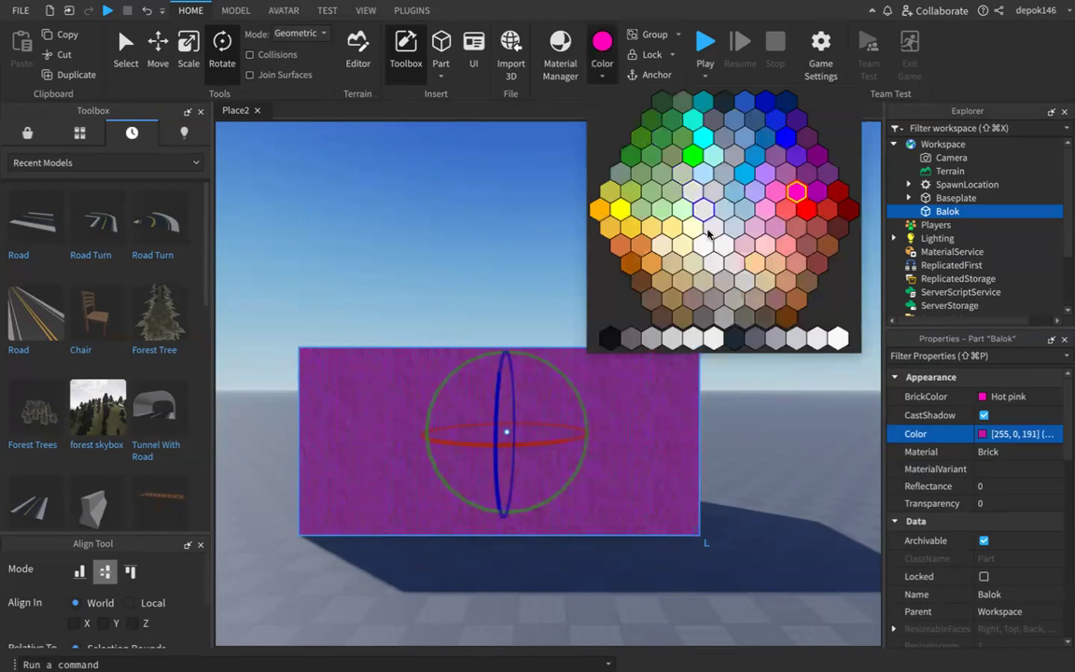
pyautogui.click(718, 314)
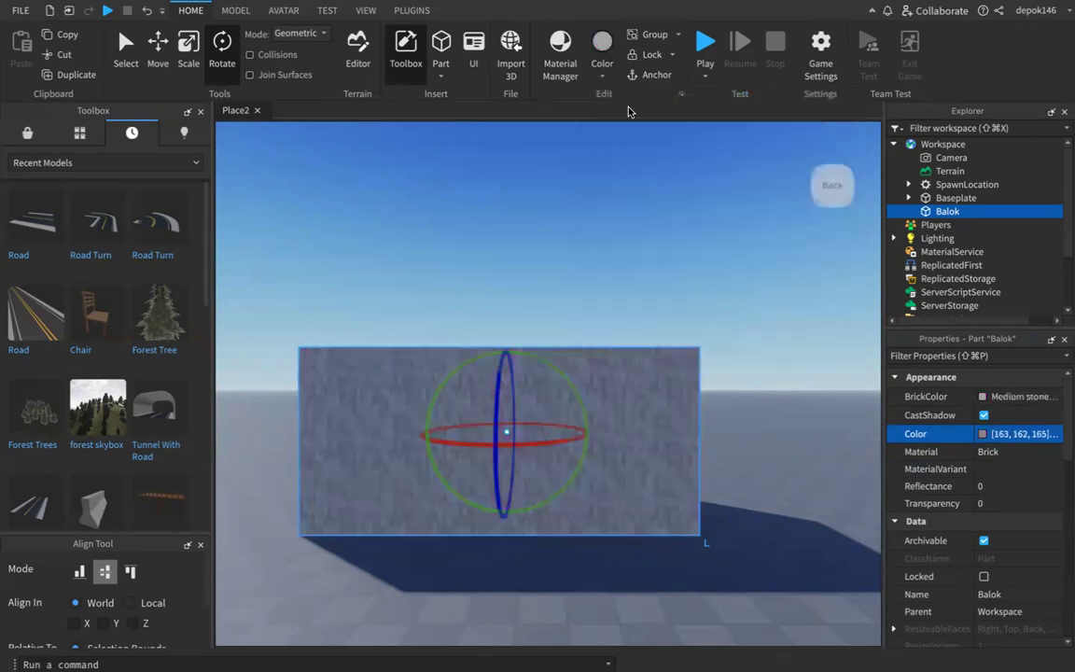
# Color the Balok block Dark stone grey and view its brick surface from near and far
pyautogui.click(602, 49)
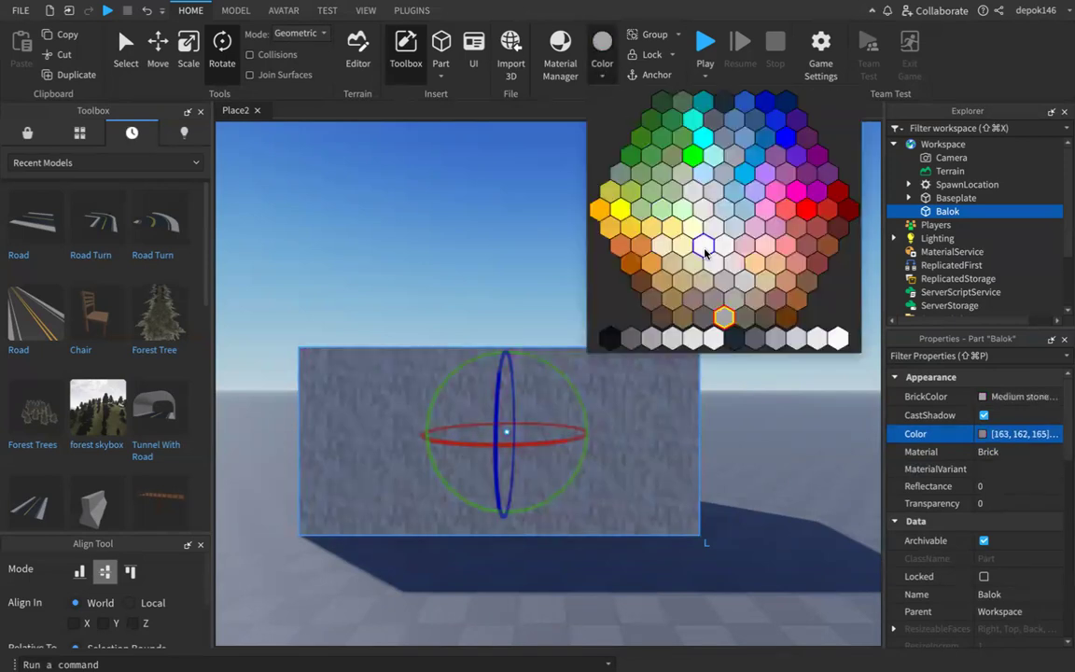
pyautogui.click(702, 317)
pyautogui.scroll(-5, 690, 364)
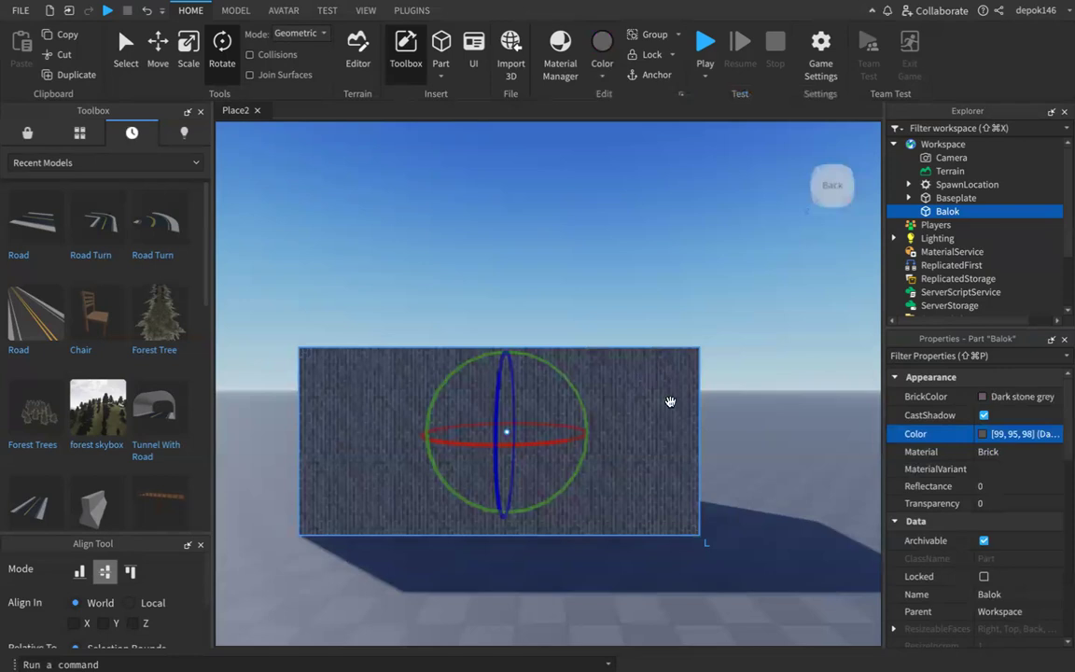
pyautogui.scroll(5, 617, 413)
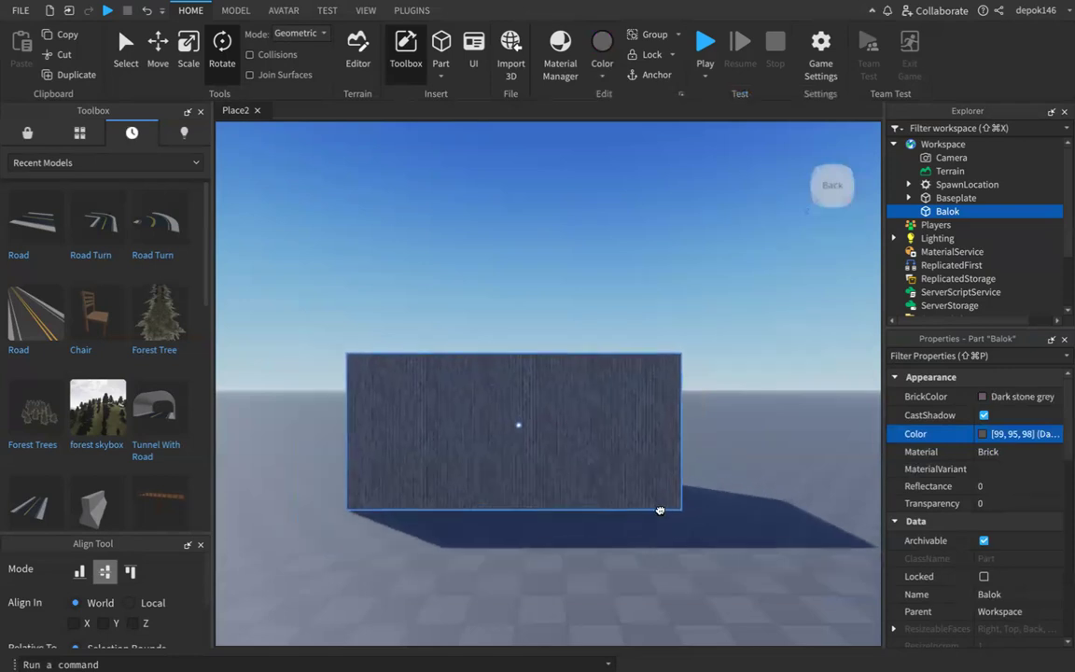
pyautogui.hotkey('ctrl', '4')
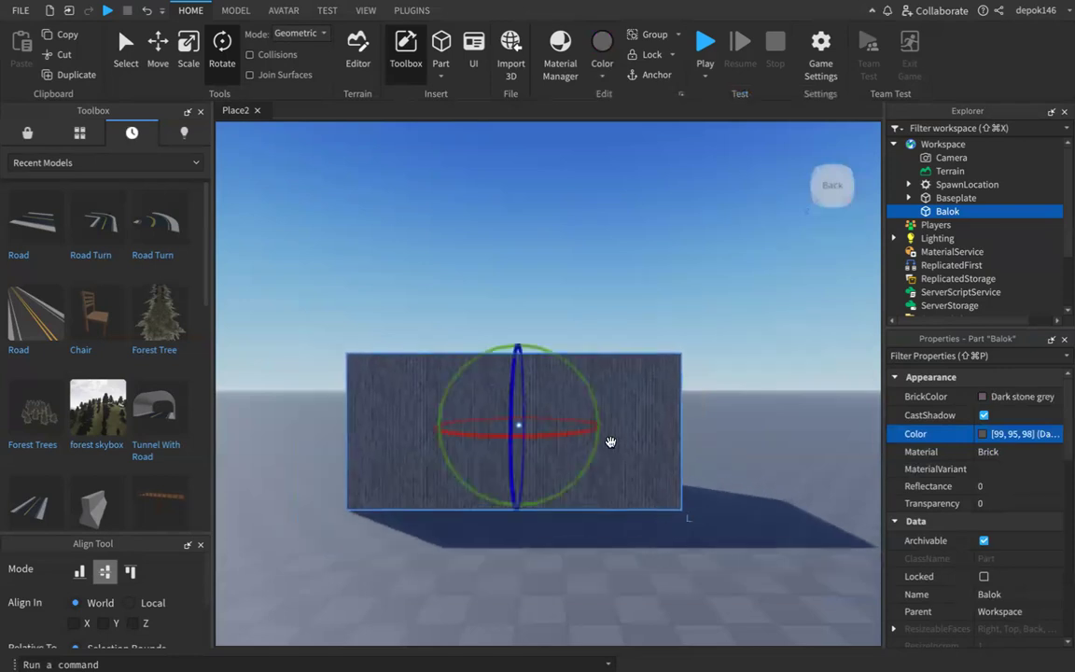
pyautogui.scroll(-3, 616, 471)
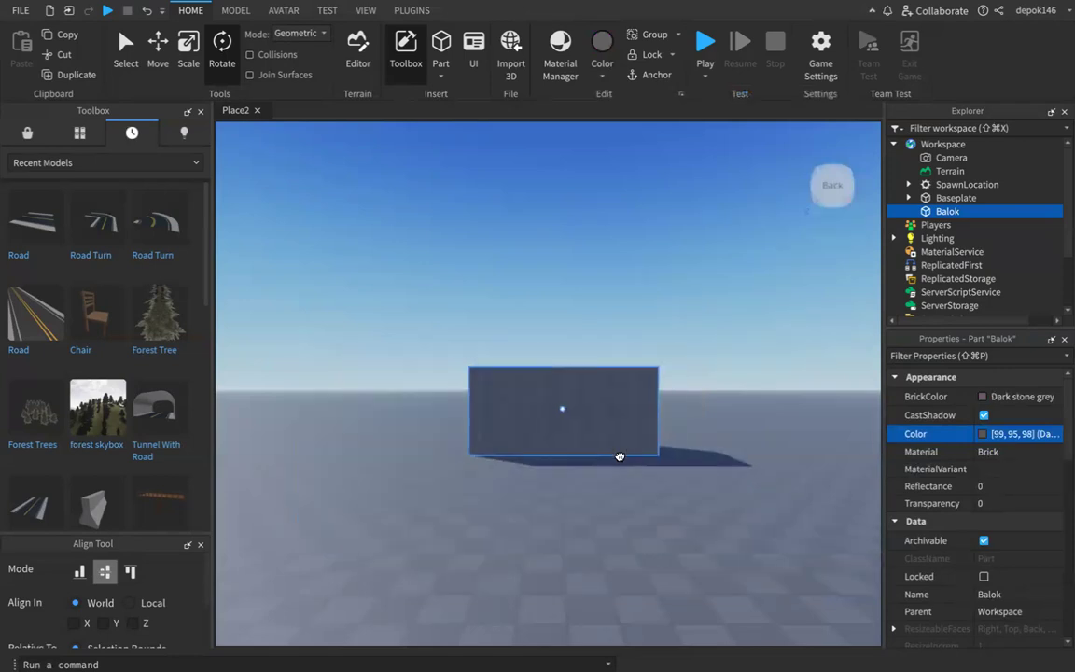
pyautogui.scroll(3, 654, 495)
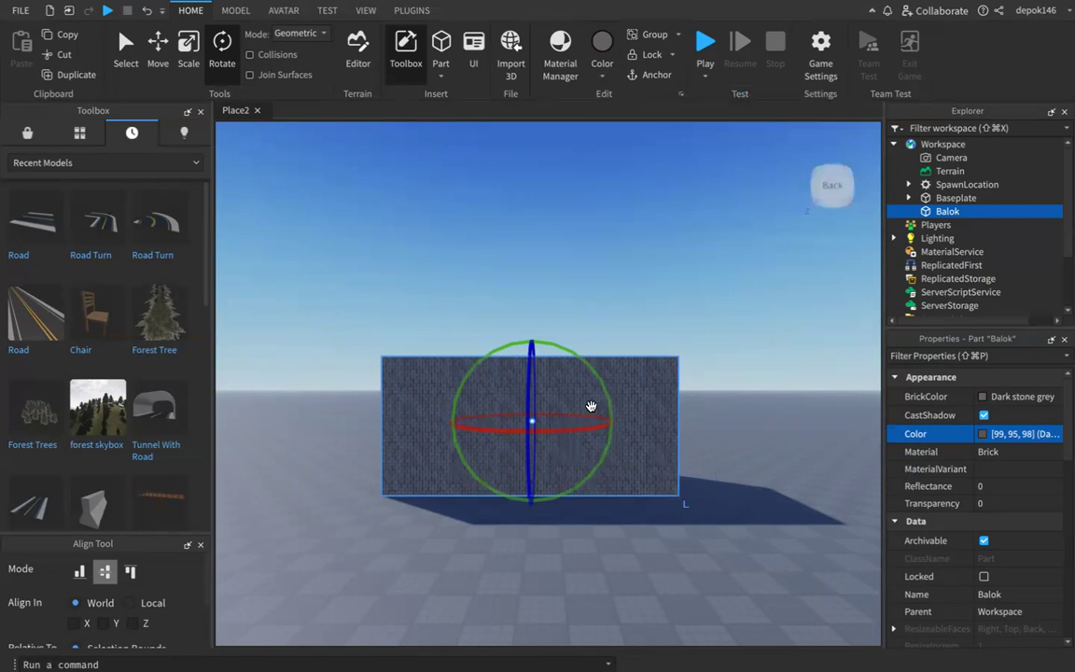
pyautogui.moveTo(643, 432); pyautogui.dragTo(676, 499)
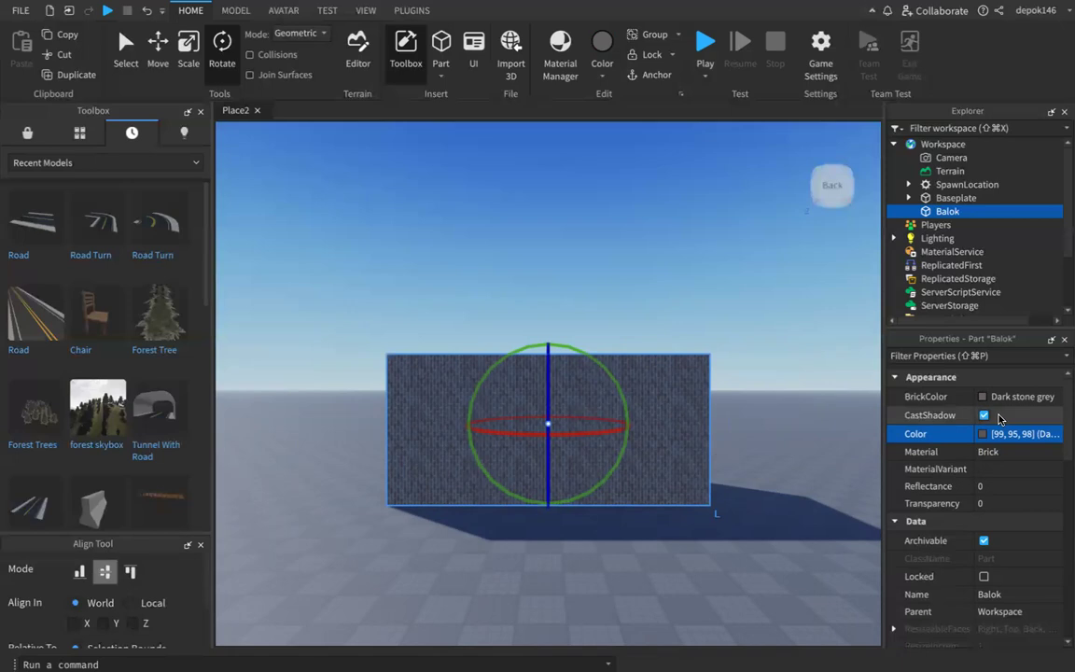
# Toggle CastShadow on the Balok block to compare it with and without a shadow, leaving CastShadow off
pyautogui.click(961, 416)
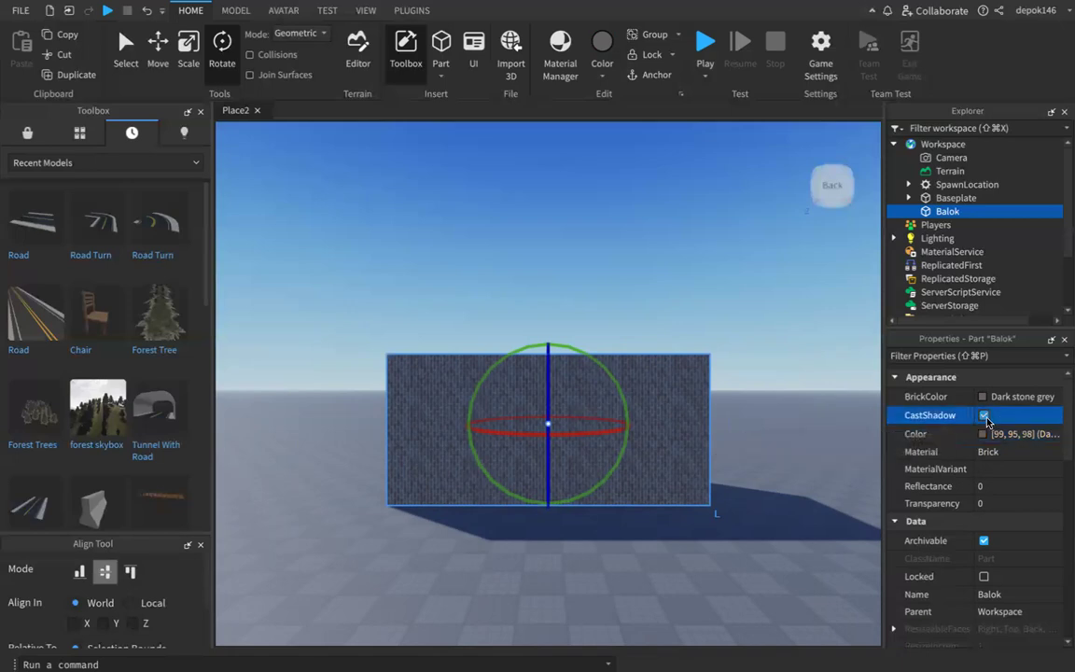
pyautogui.click(984, 416)
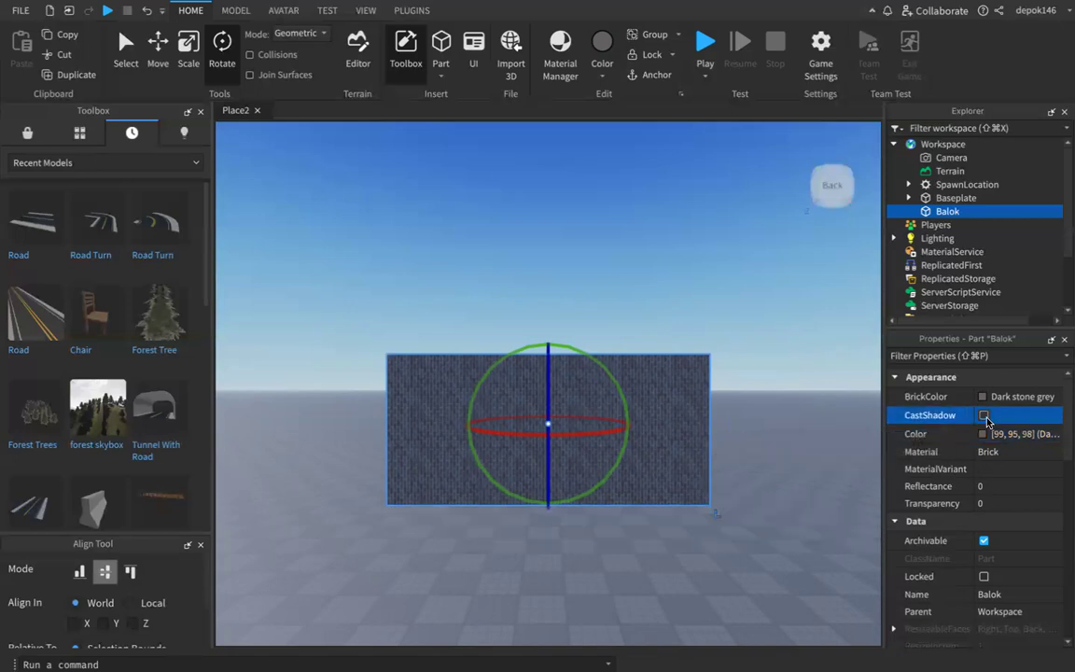
pyautogui.click(984, 417)
pyautogui.moveTo(653, 461); pyautogui.dragTo(649, 514)
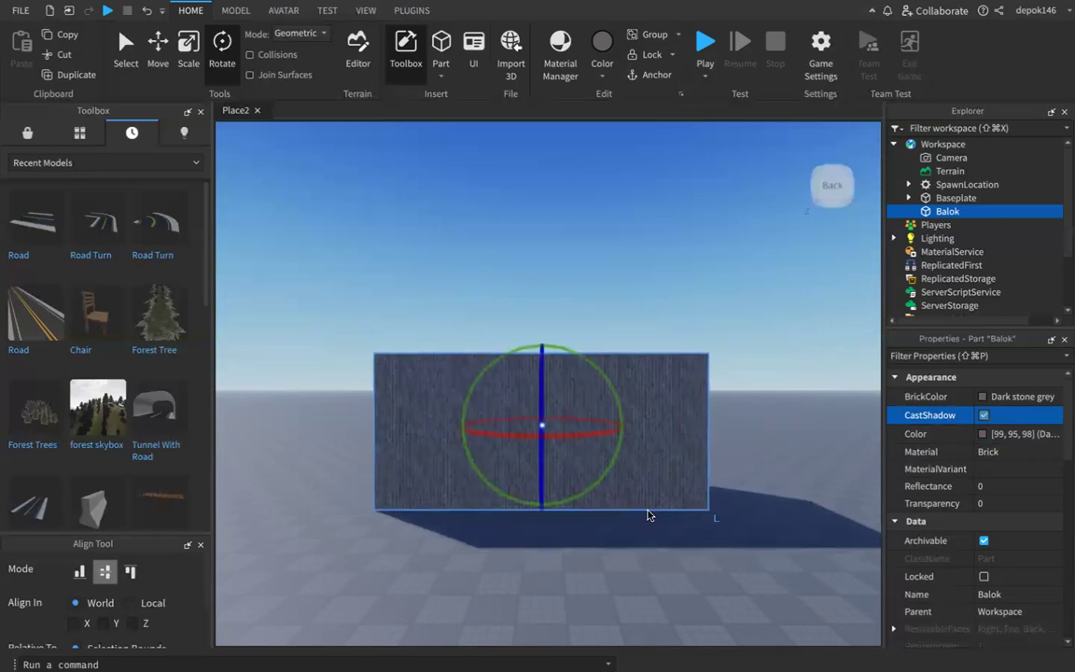
pyautogui.click(984, 415)
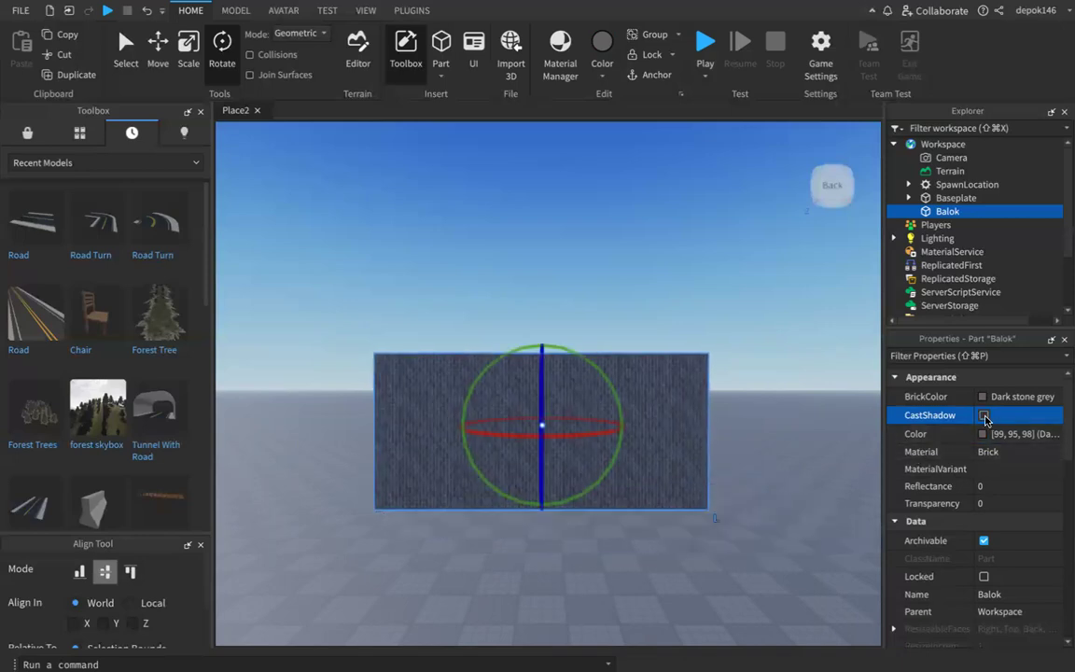
# Turn CastShadow back on for the Balok block and raise the block slightly above the baseplate
pyautogui.click(984, 415)
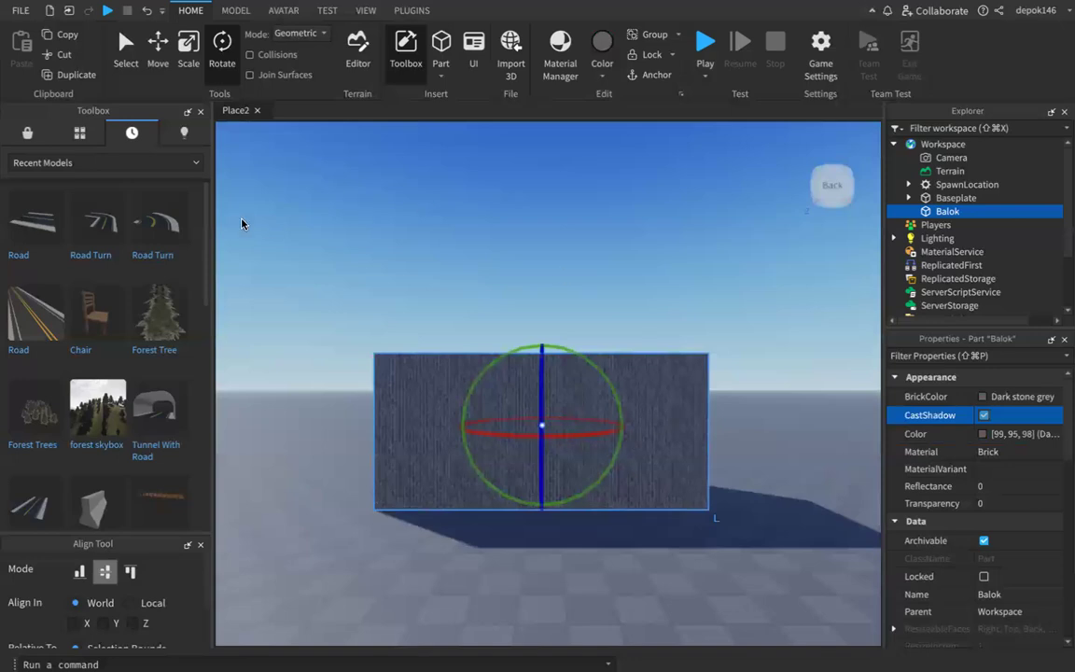
pyautogui.click(126, 46)
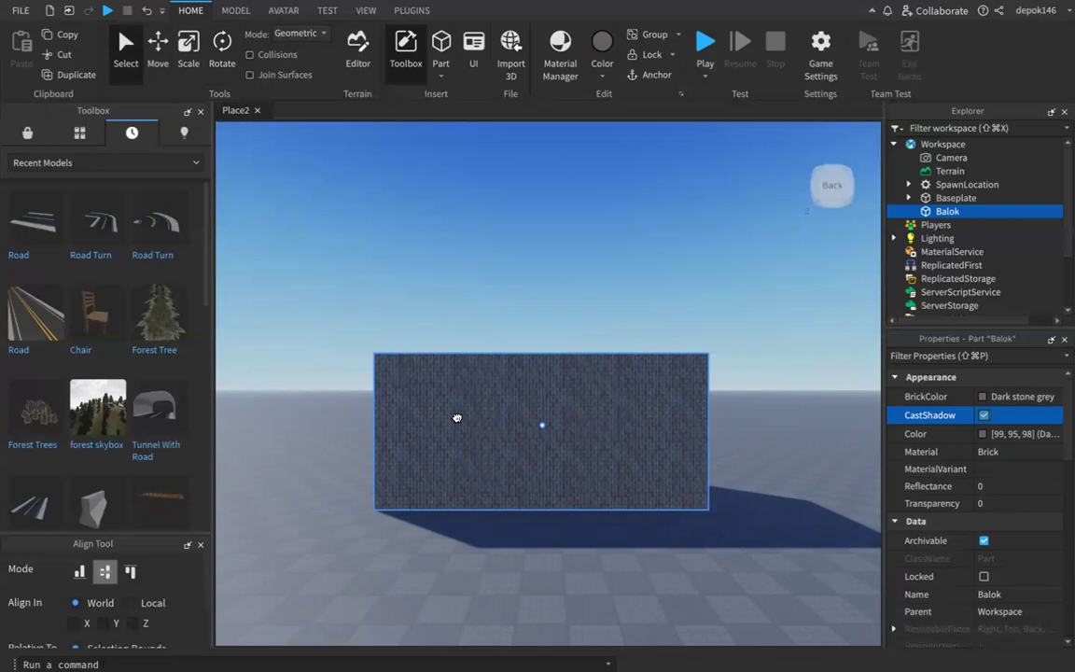
pyautogui.click(165, 66)
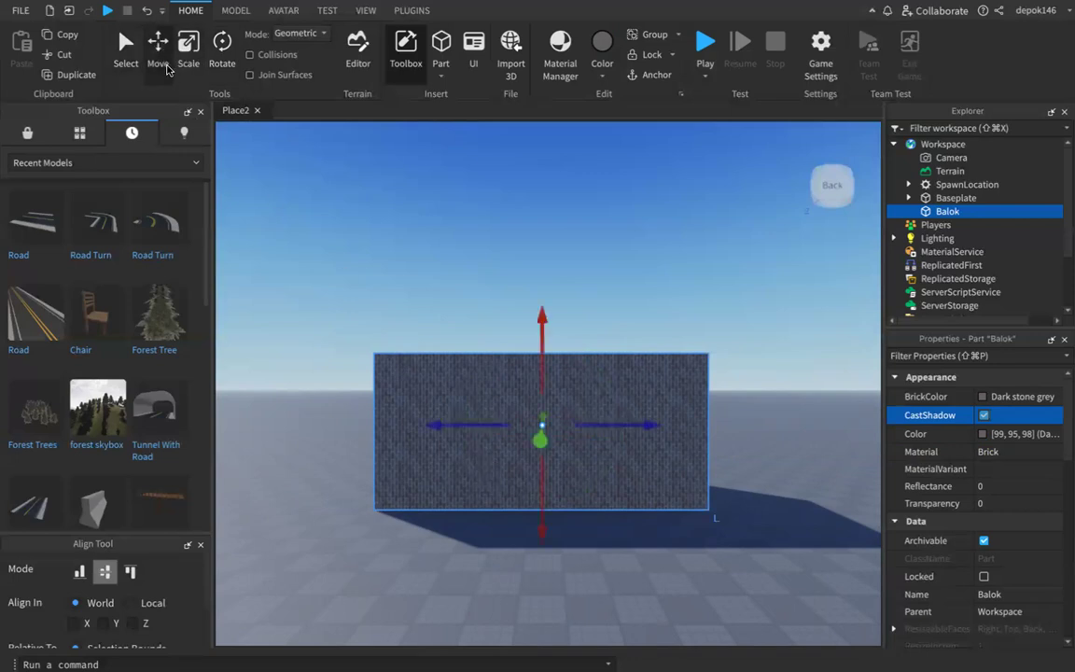
pyautogui.moveTo(544, 321); pyautogui.dragTo(542, 295)
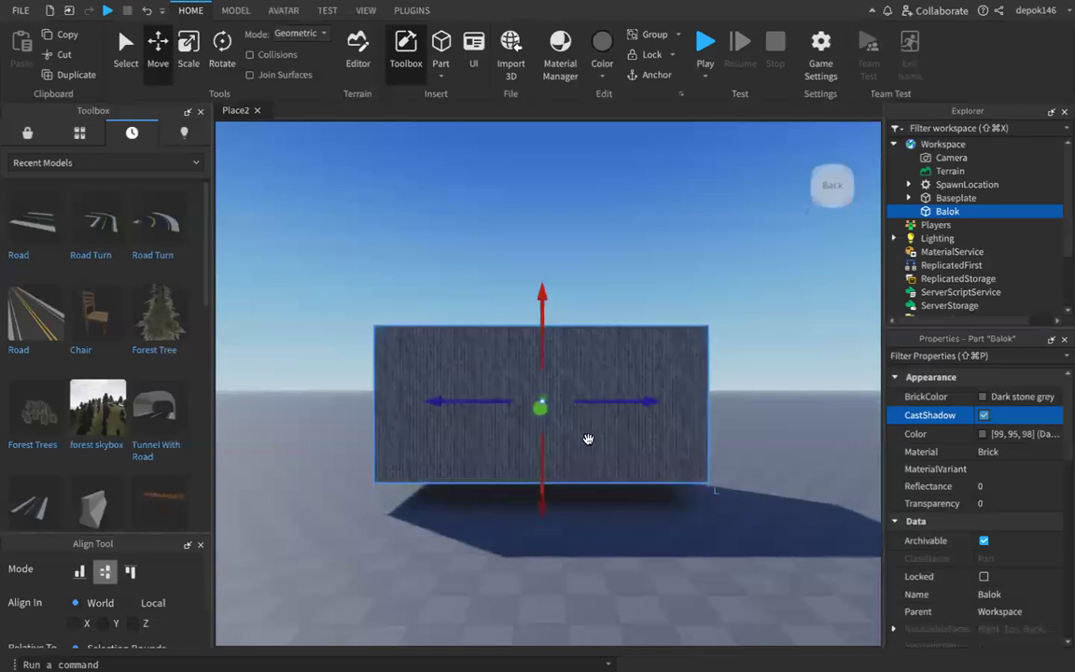
# Set the Balok block's orientation to 0, 0, 0 in both its CFrame and Origin properties
pyautogui.scroll(-5, 527, 457)
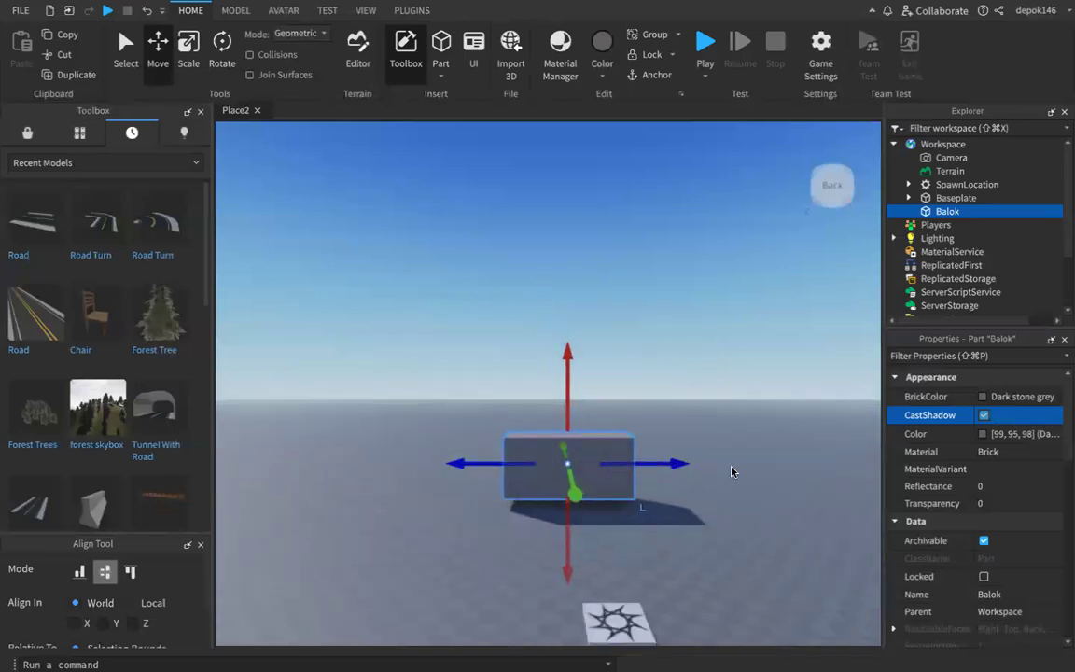
pyautogui.scroll(-3, 938, 512)
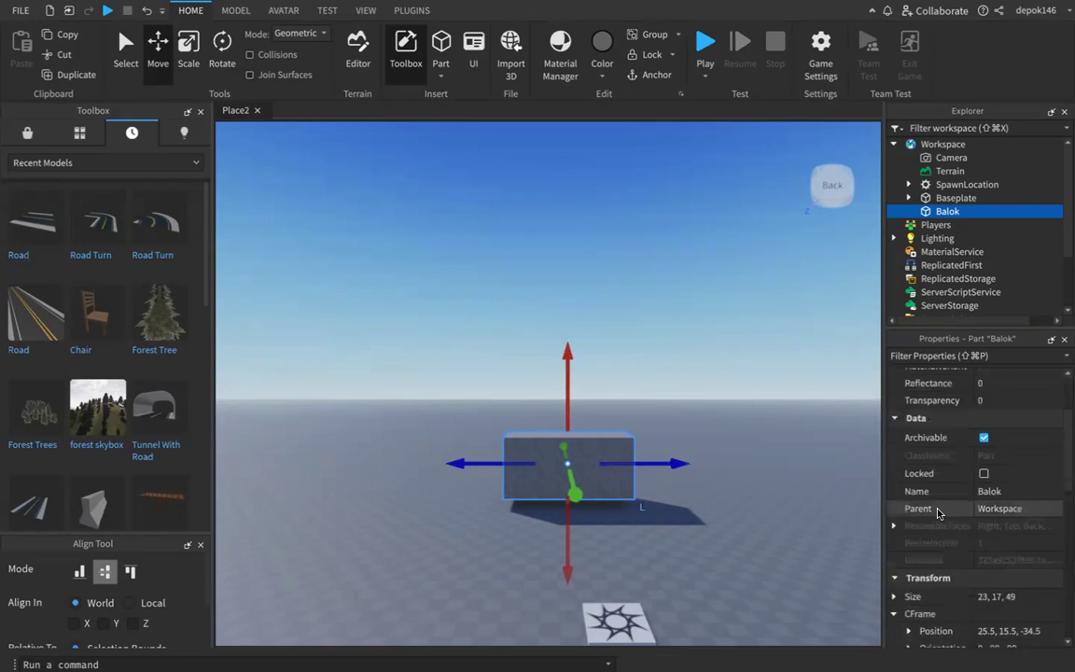
pyautogui.scroll(-4, 938, 512)
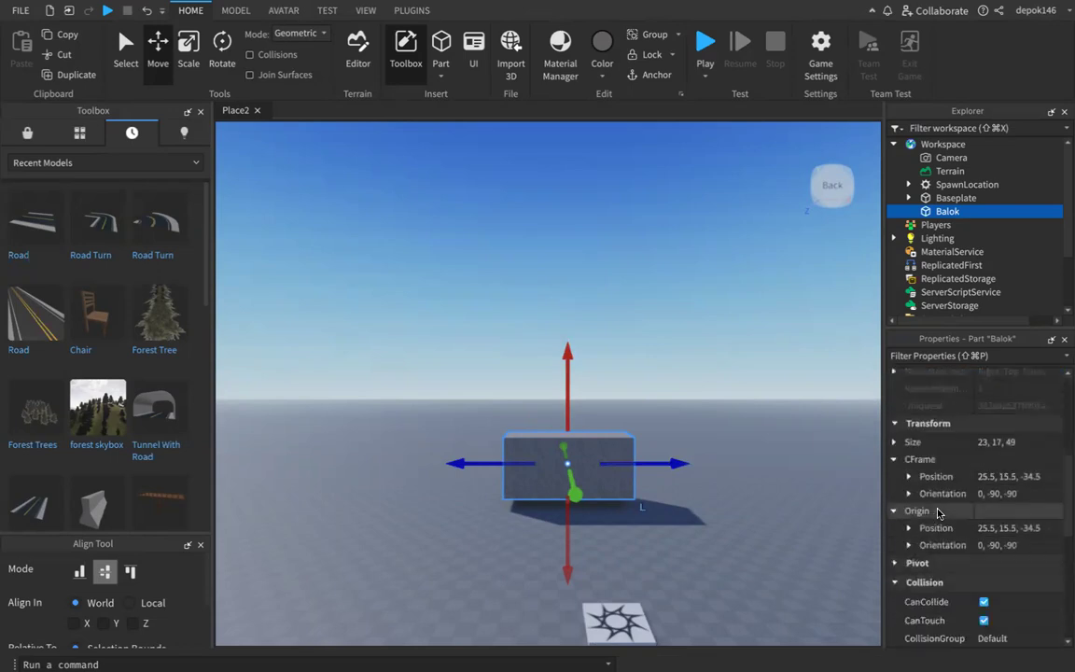
pyautogui.click(994, 494)
pyautogui.write('0,0,0')
pyautogui.click(997, 544)
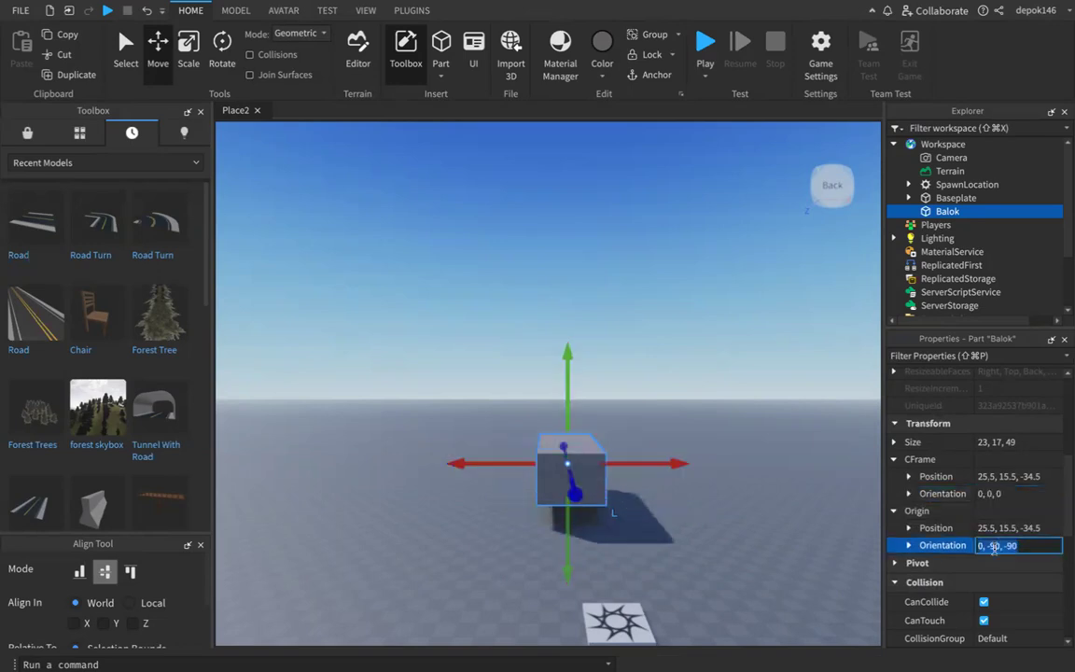
pyautogui.click(994, 547)
pyautogui.hotkey('ctrl', 'a')
pyautogui.write('0, 0, 0')
pyautogui.press('Return')
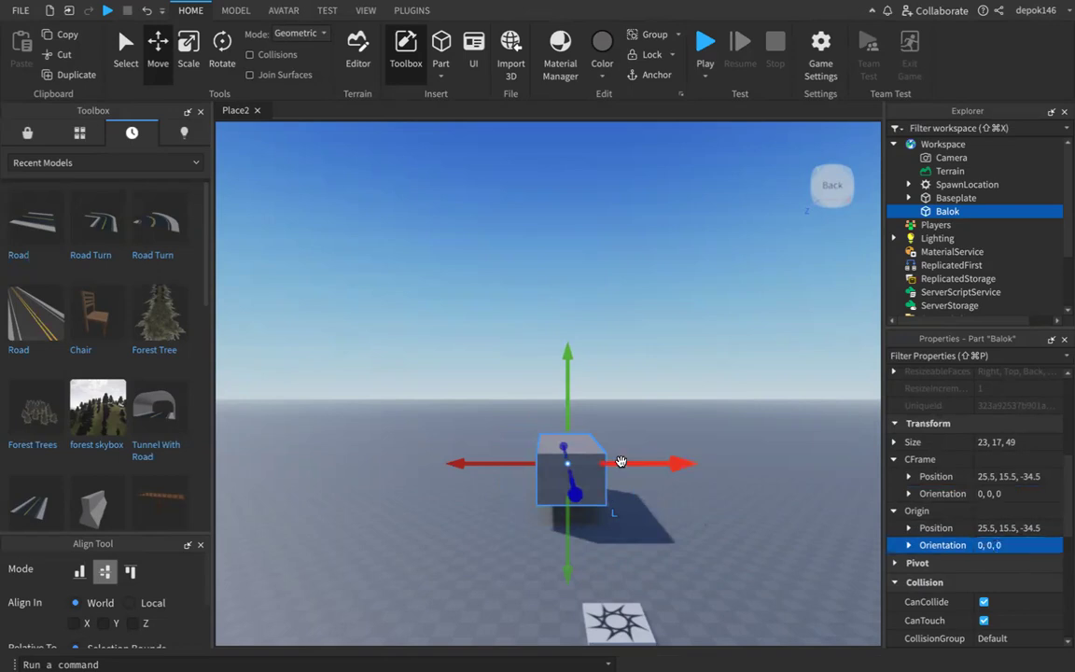
# Reposition the Balok block freely on the baseplate to about 37.5, 8.5, -84.5, and deselect it
pyautogui.moveTo(582, 458); pyautogui.dragTo(589, 427)
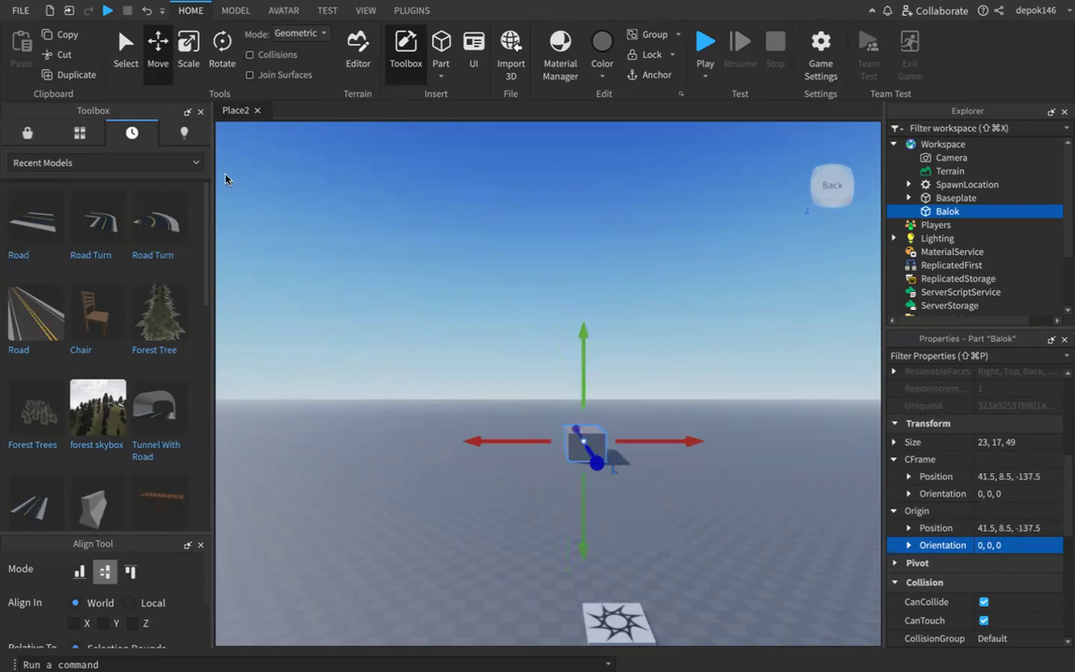
pyautogui.click(158, 49)
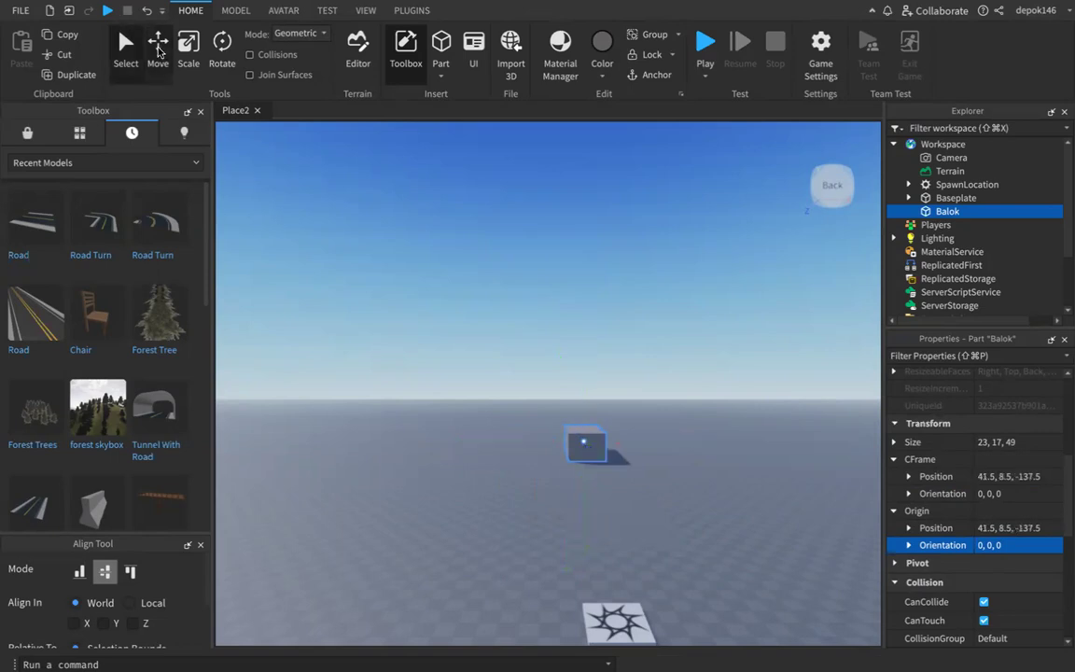
pyautogui.moveTo(578, 451); pyautogui.dragTo(576, 487)
pyautogui.click(581, 429)
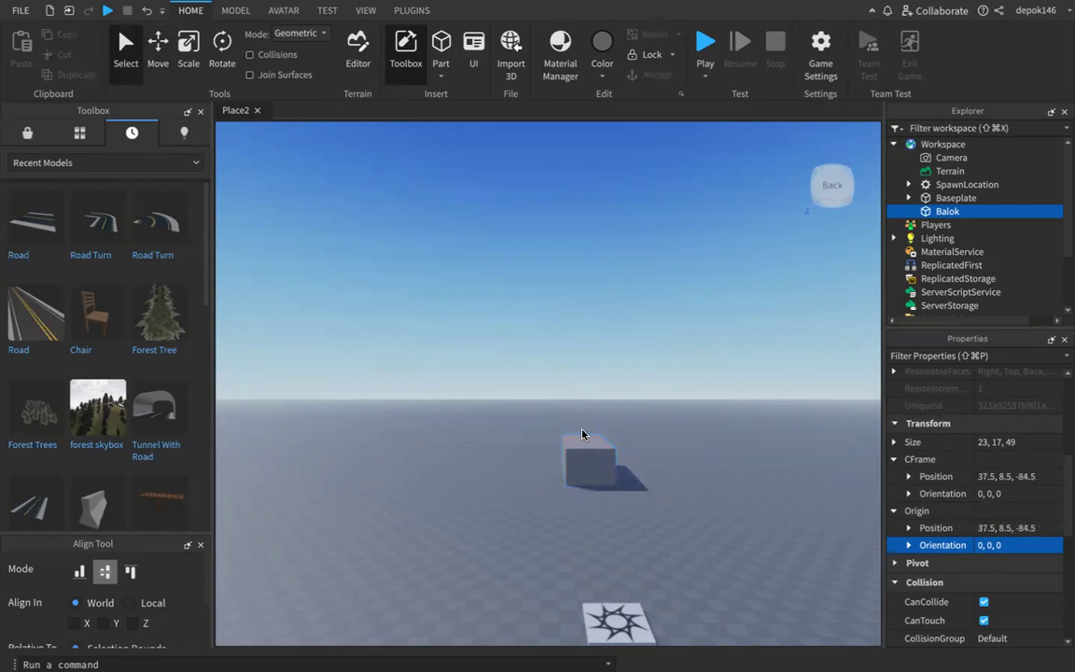
# Raise the Balok block along the vertical axis so that it floats well above the baseplate
pyautogui.click(157, 57)
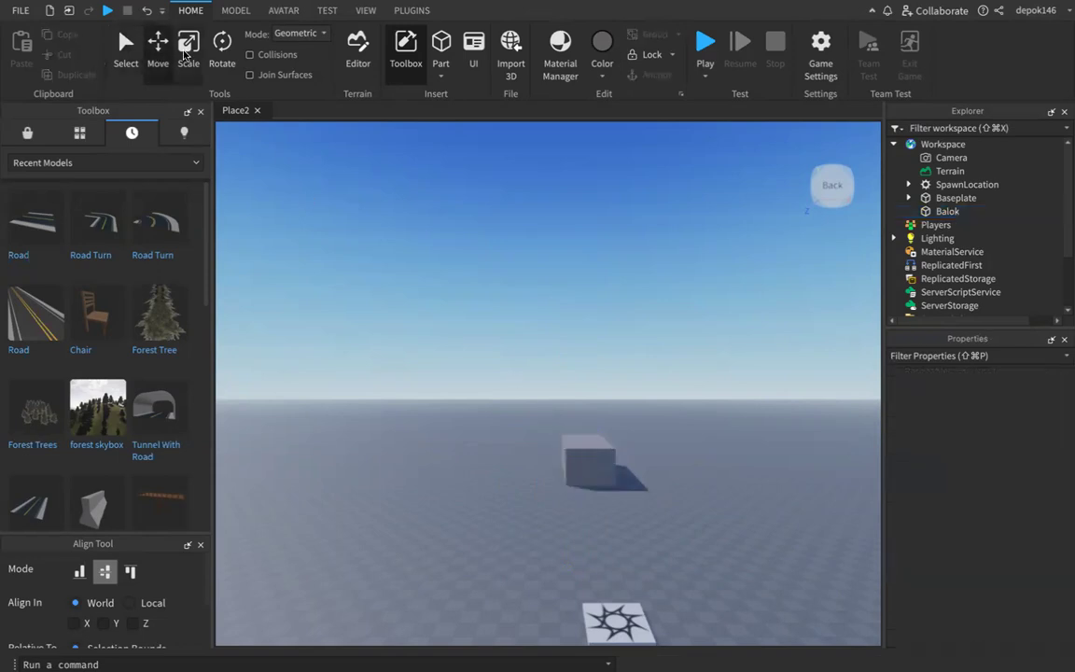
pyautogui.hotkey('ctrl', '1')
pyautogui.click(580, 454)
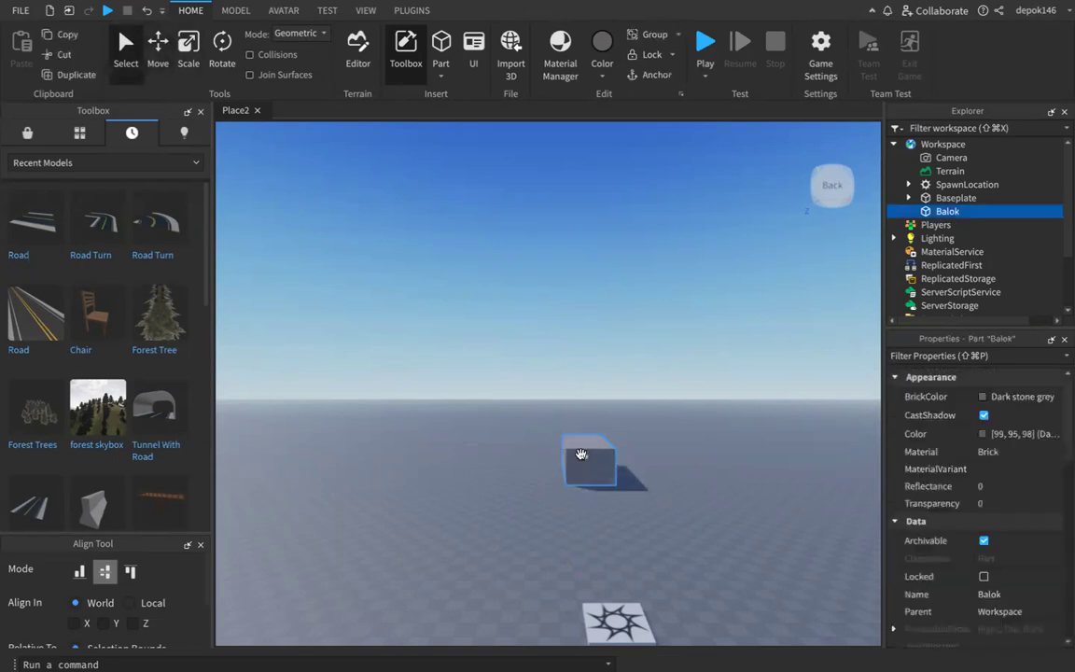
pyautogui.click(156, 47)
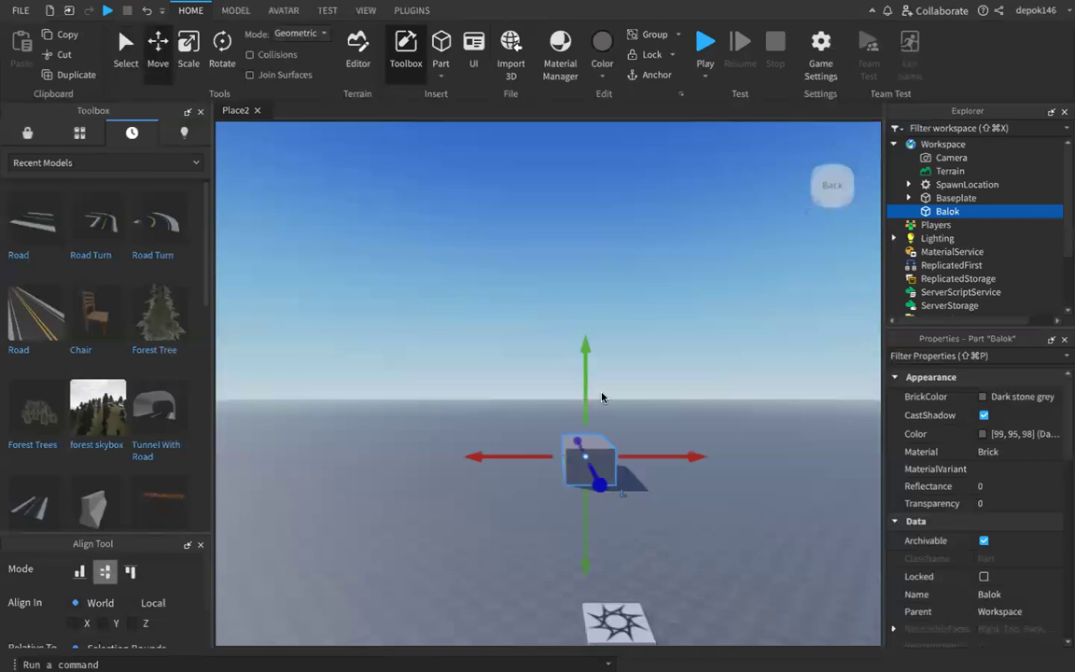
pyautogui.moveTo(585, 390); pyautogui.dragTo(594, 317)
pyautogui.moveTo(570, 527); pyautogui.dragTo(526, 532, button='middle')
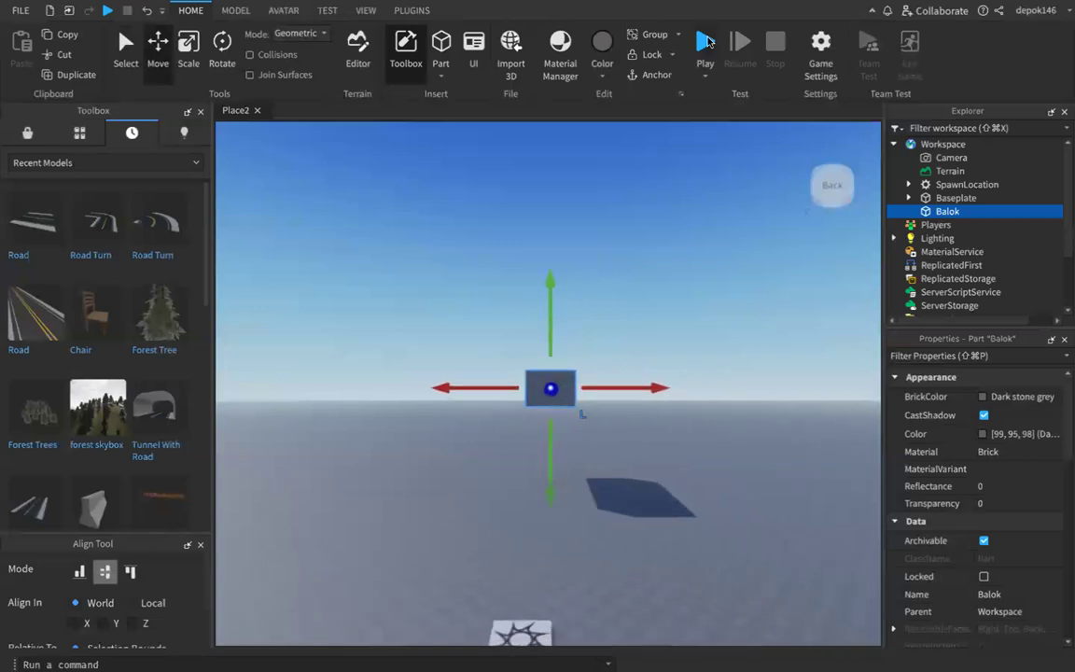
# Play-test the place with the unanchored Balok block, walk the avatar towards the block and back, and stop the test
pyautogui.click(706, 43)
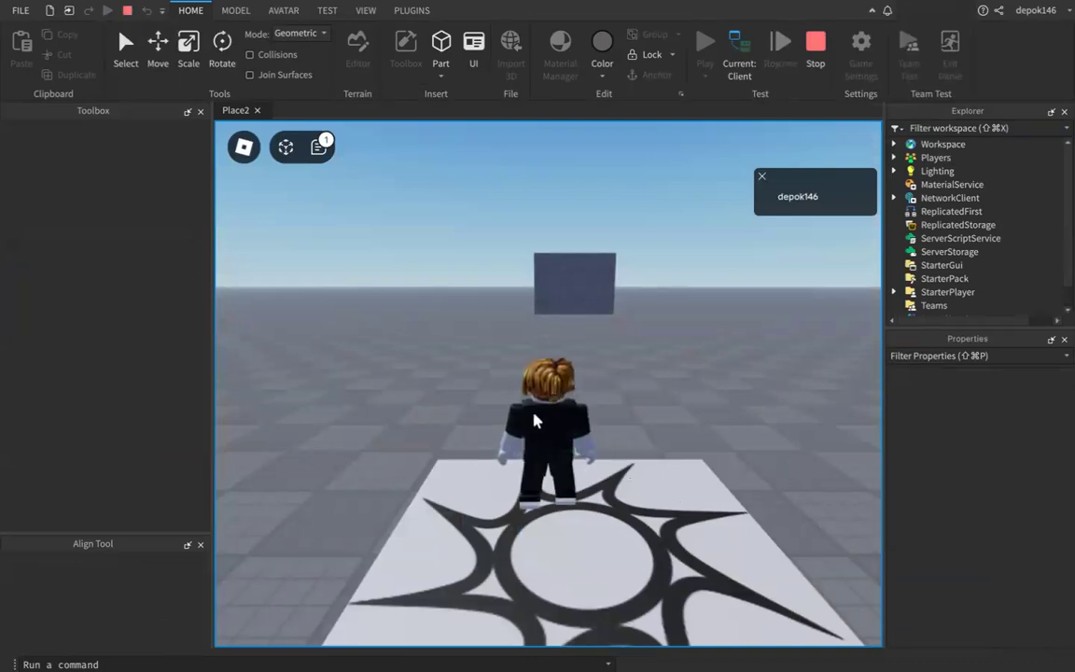
pyautogui.press('w')
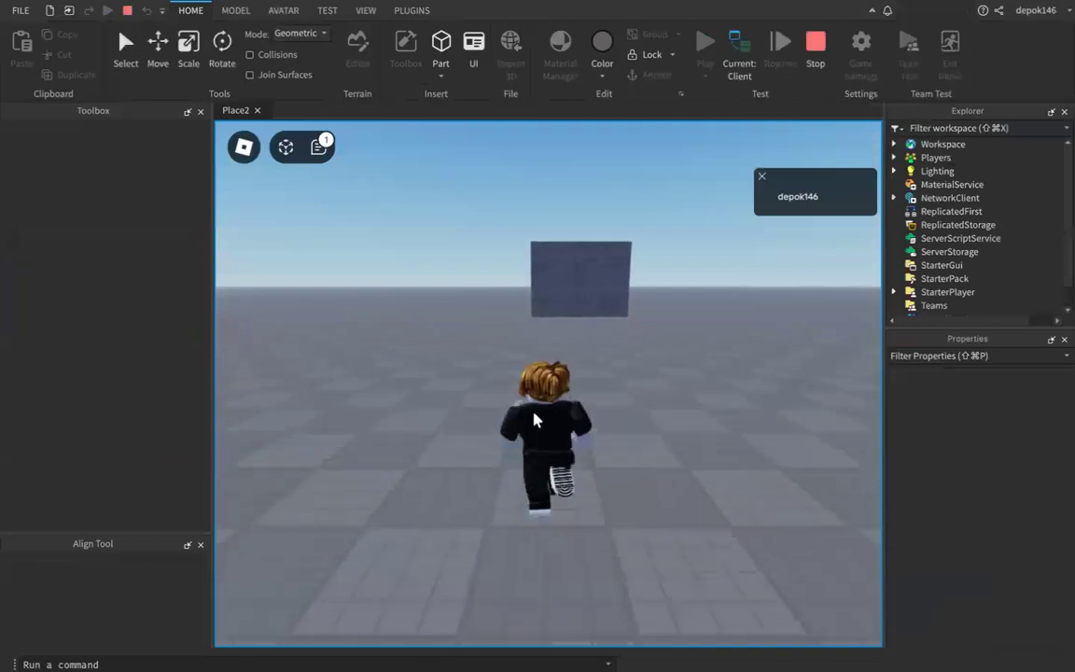
pyautogui.press('w')
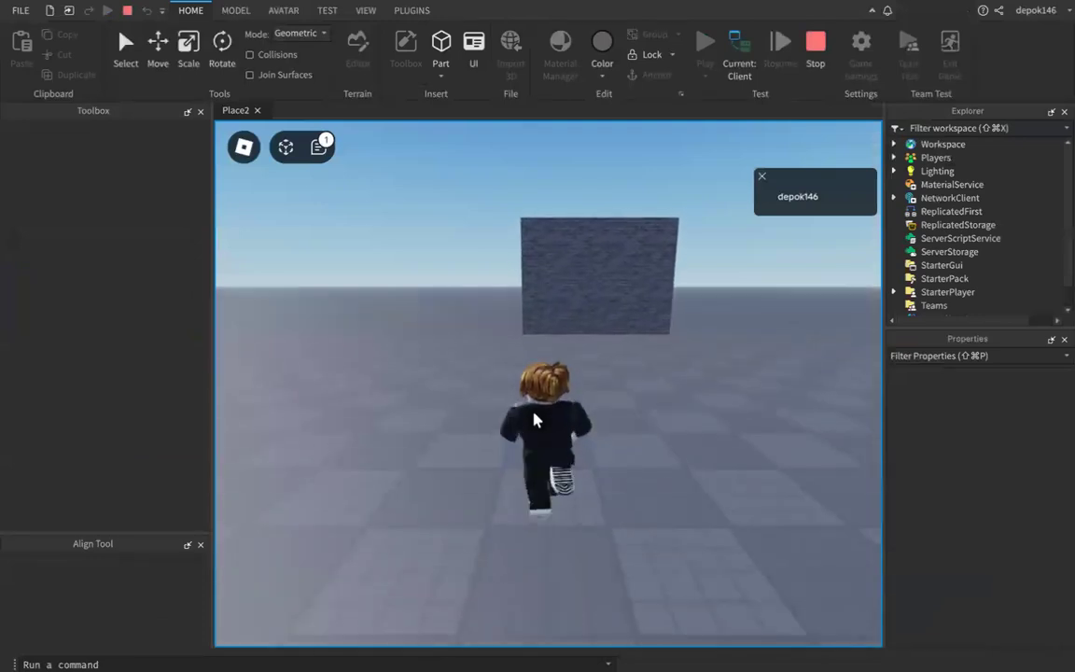
pyautogui.press('w')
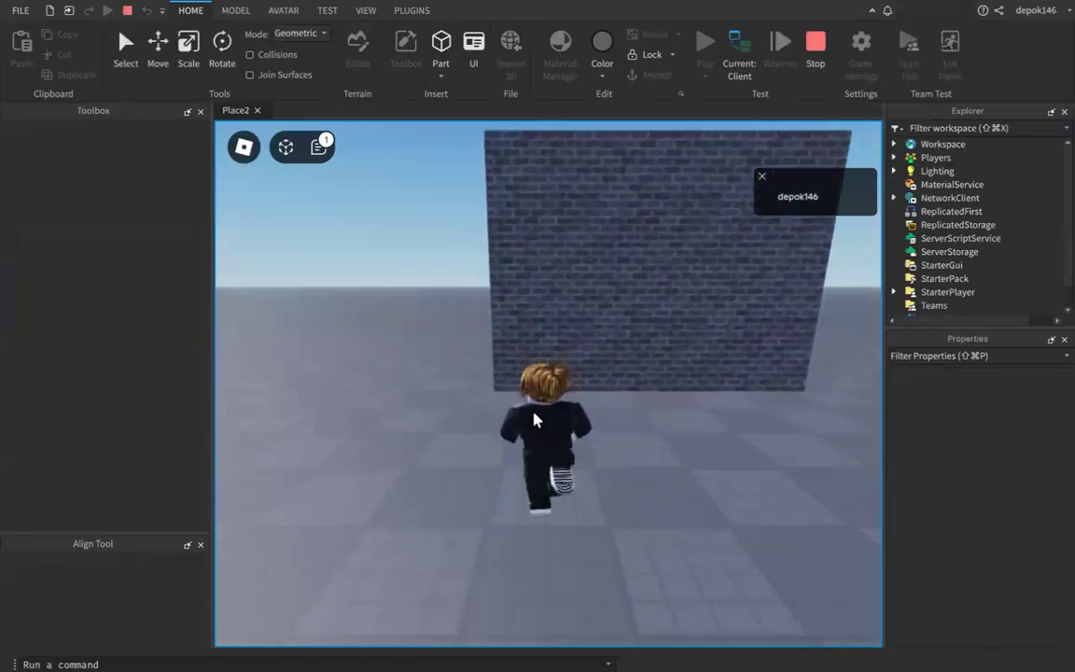
pyautogui.press('s')
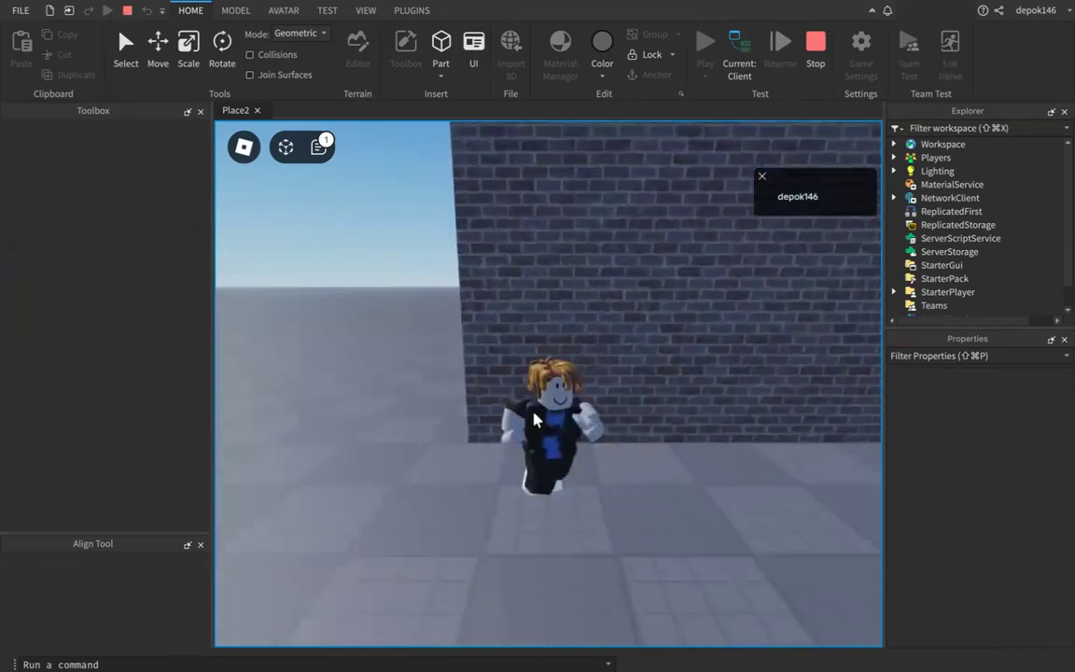
pyautogui.press('s')
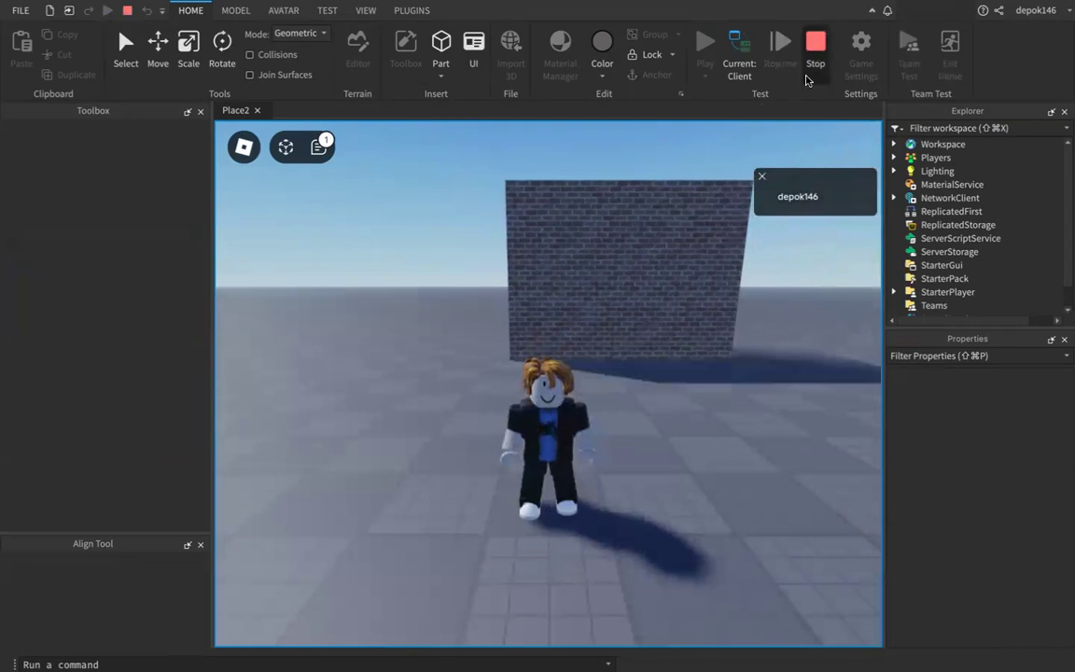
pyautogui.click(818, 49)
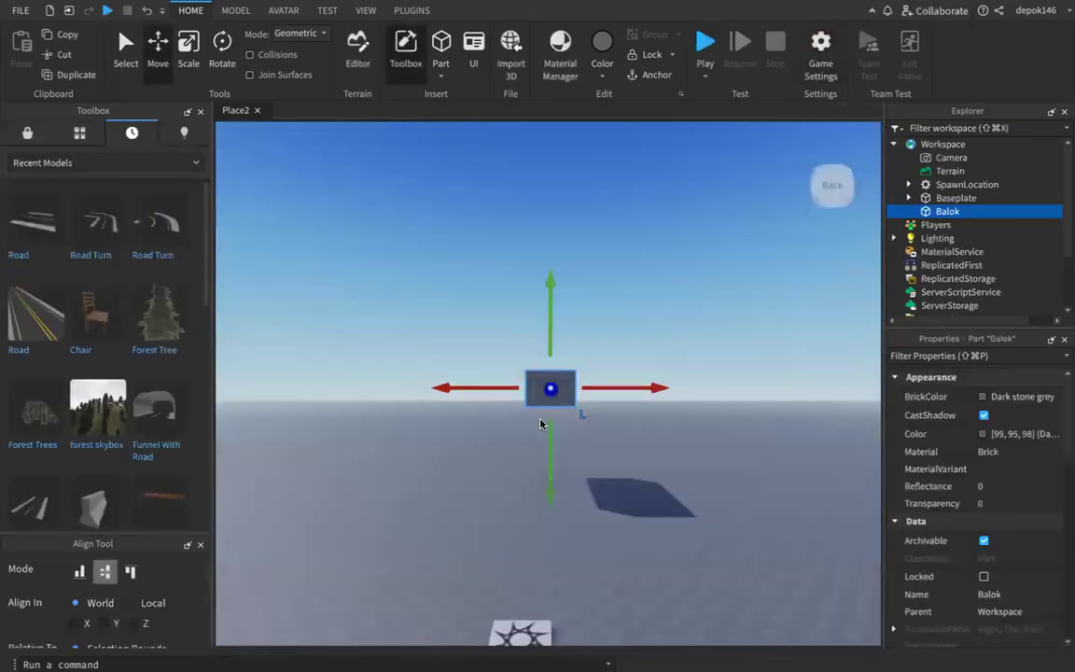
# Bring the Balok block close to the spawn location, raise it above the baseplate and anchor it
pyautogui.moveTo(551, 393); pyautogui.dragTo(524, 576)
pyautogui.click(553, 403)
pyautogui.moveTo(537, 433); pyautogui.dragTo(547, 384)
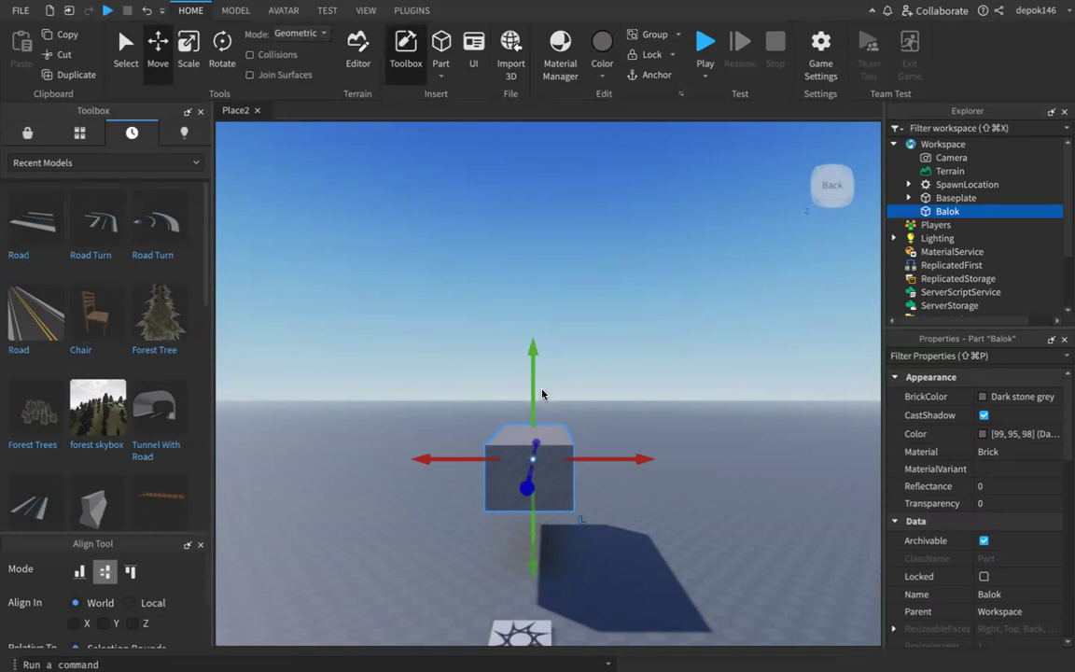
pyautogui.click(645, 80)
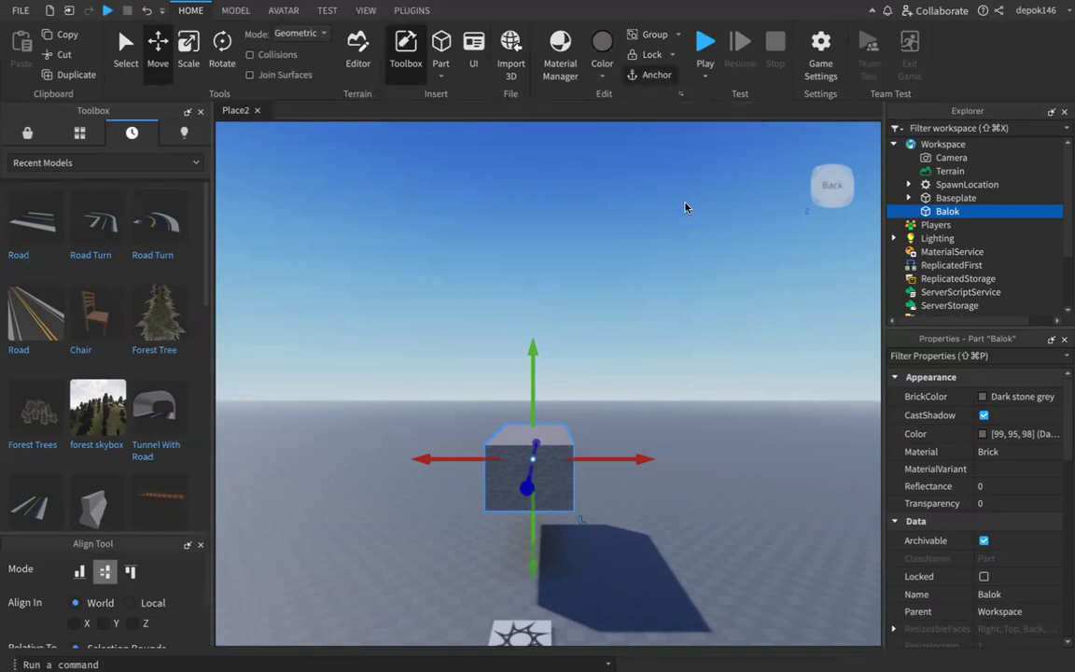
pyautogui.click(566, 579)
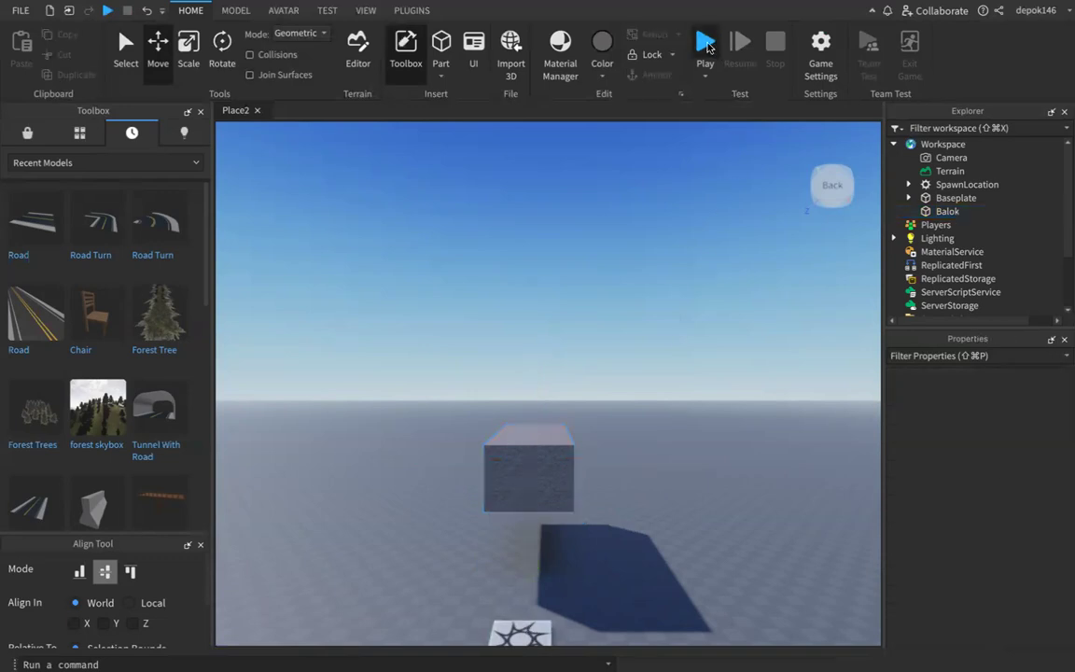
# Play-test the place with the anchored Balok block, walk the avatar under and around it, jump, and stop the test
pyautogui.click(706, 45)
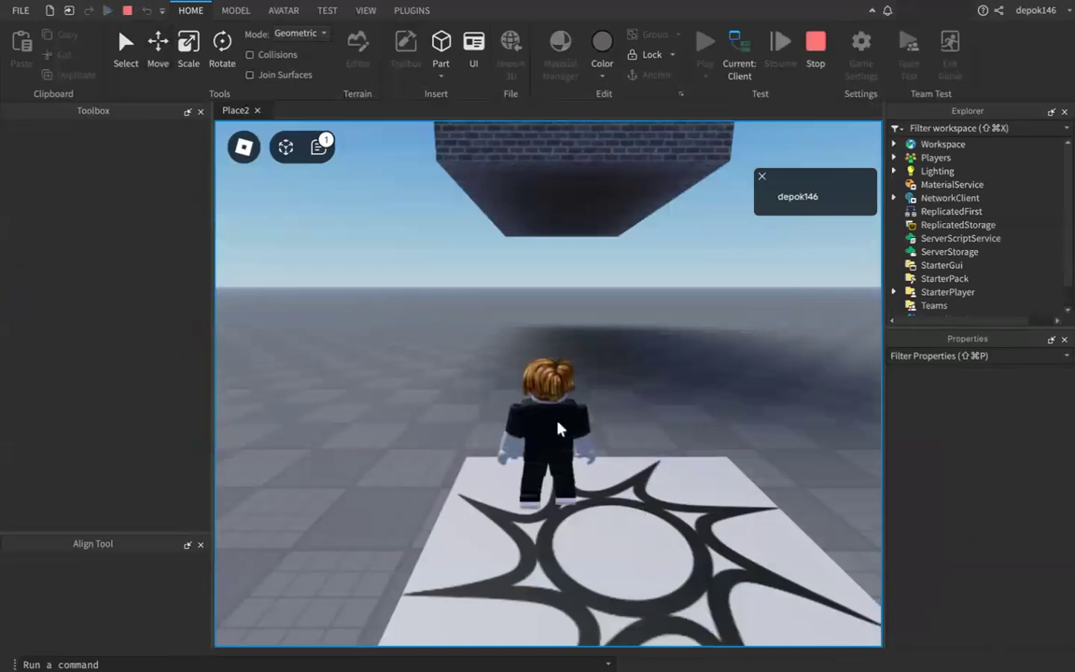
pyautogui.press('w')
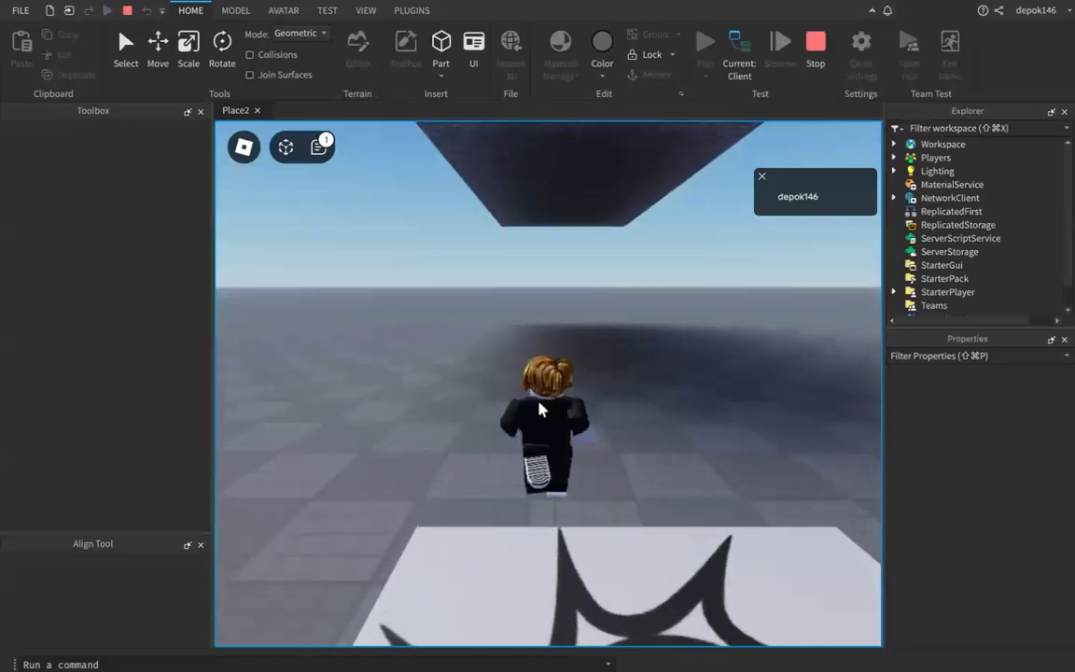
pyautogui.press('w')
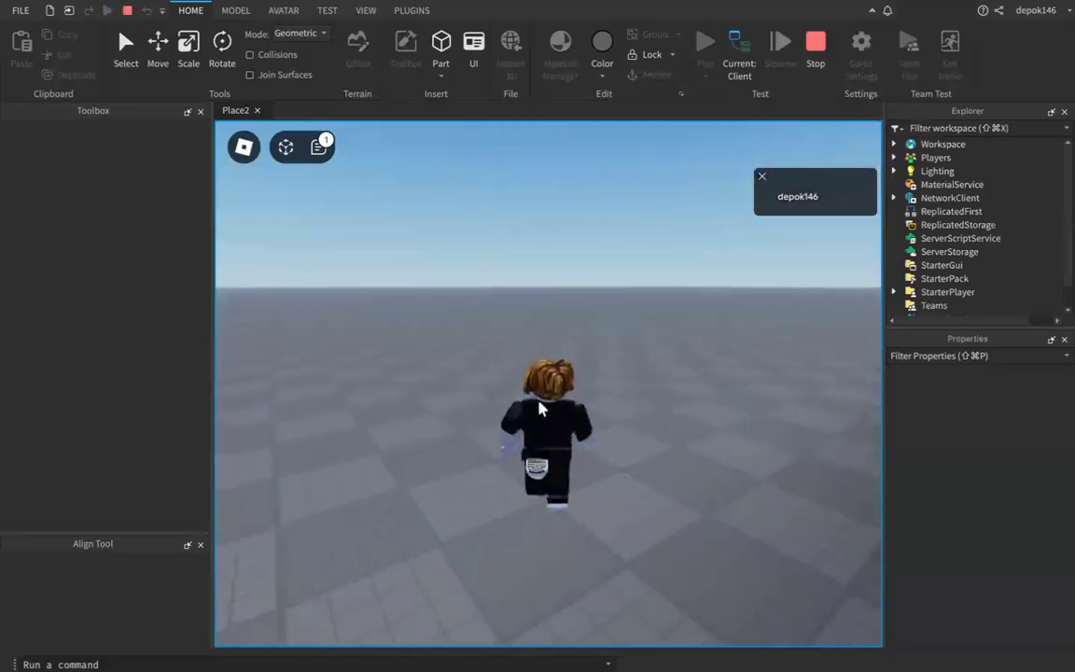
pyautogui.press('s')
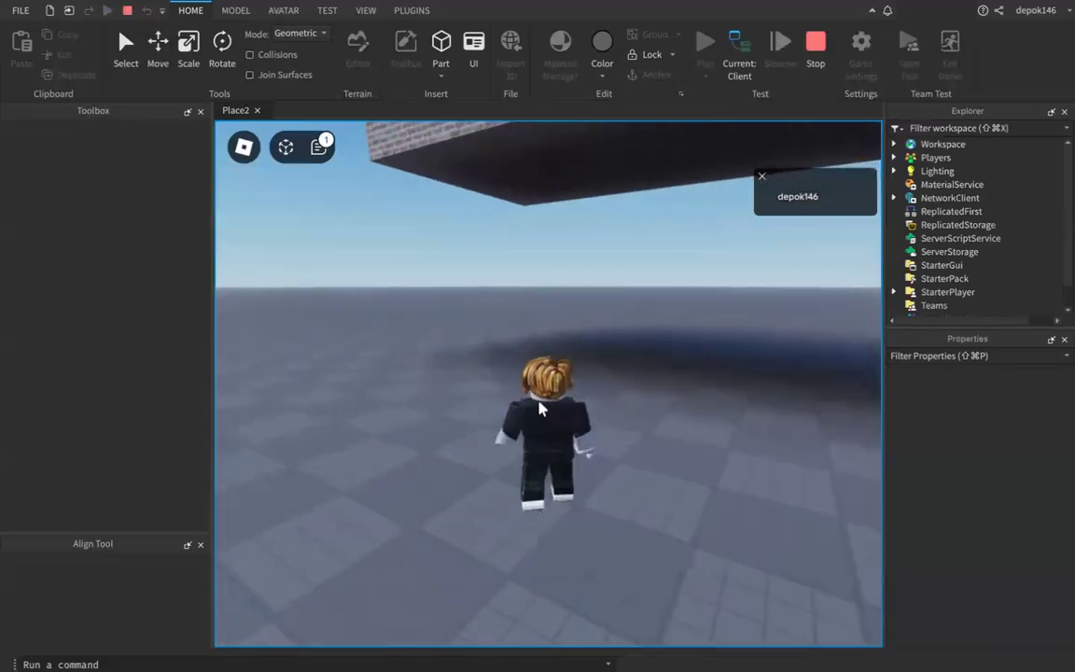
pyautogui.press('s')
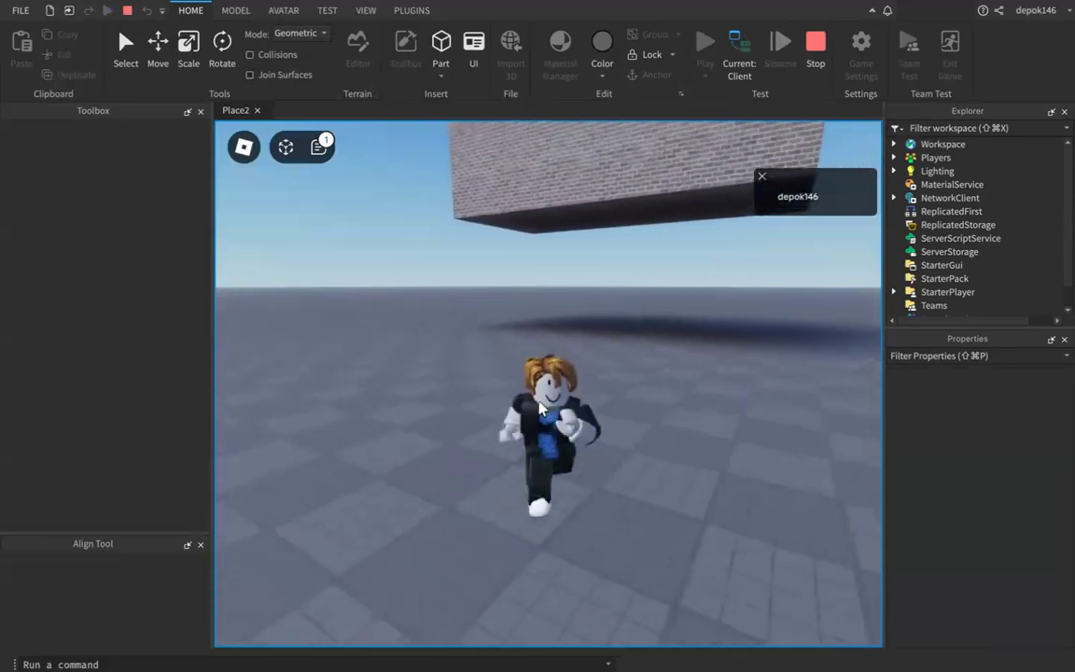
pyautogui.press('w')
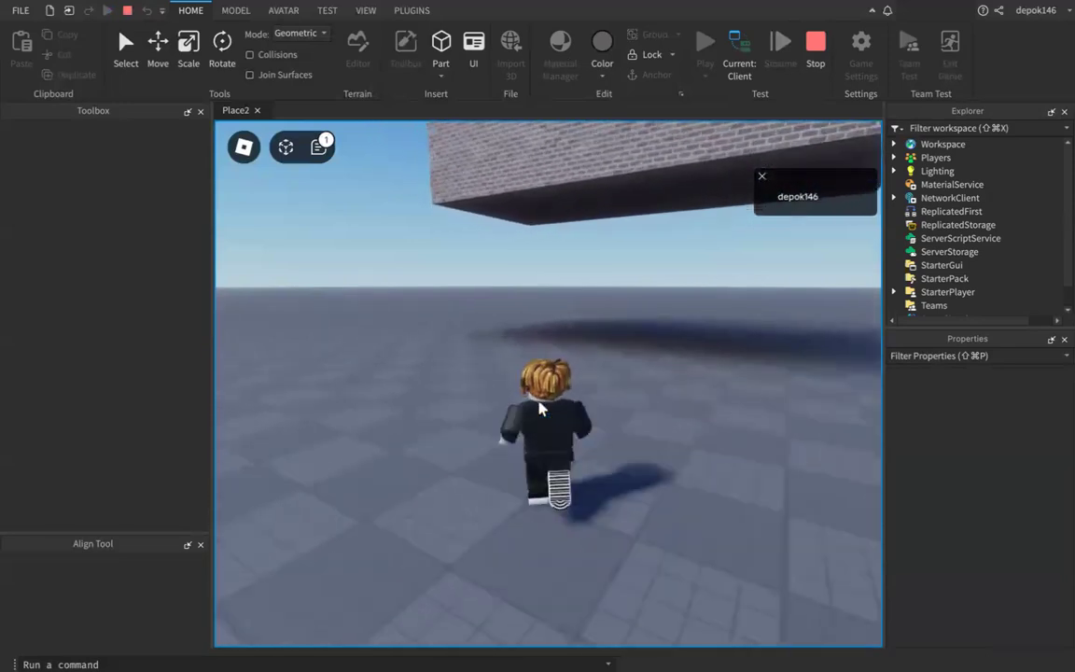
pyautogui.press('w')
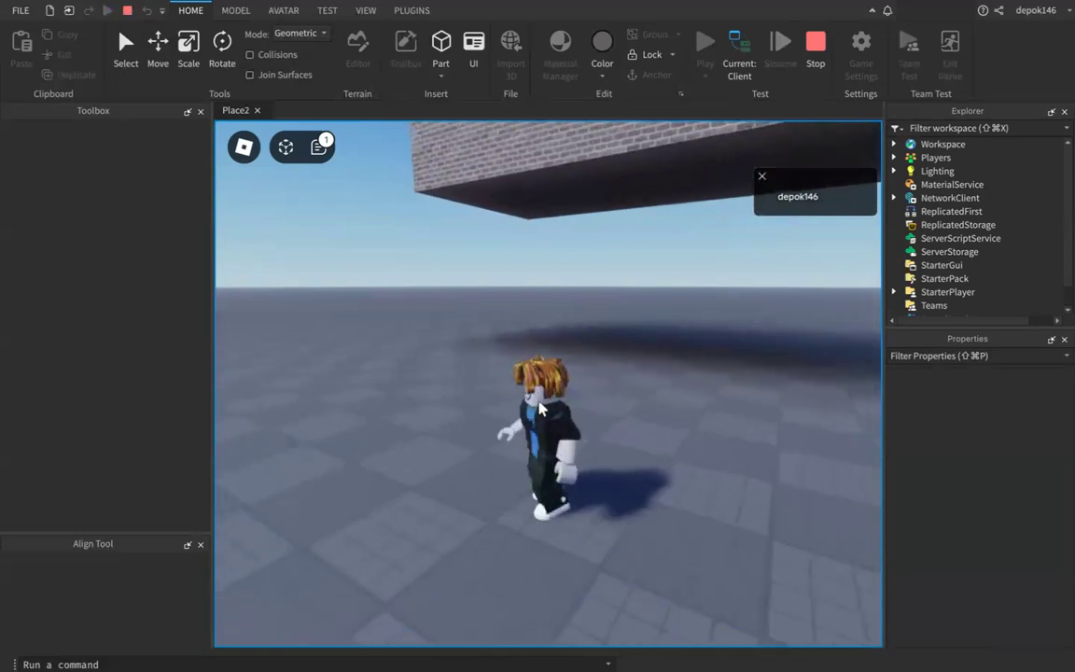
pyautogui.press('s')
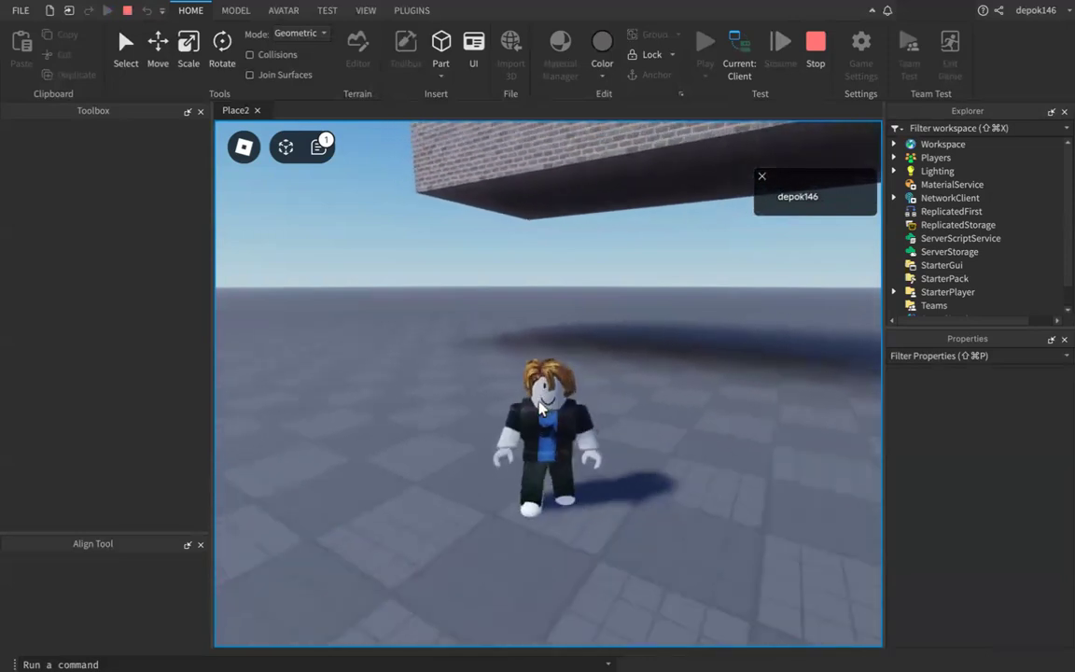
pyautogui.press('w')
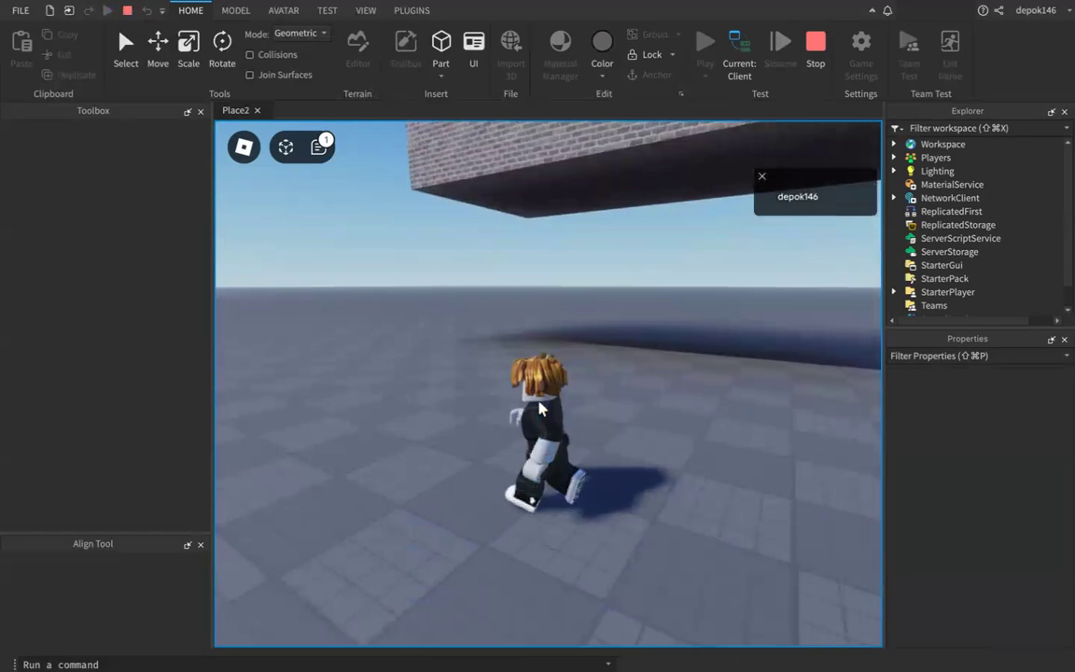
pyautogui.press('w')
pyautogui.press('space')
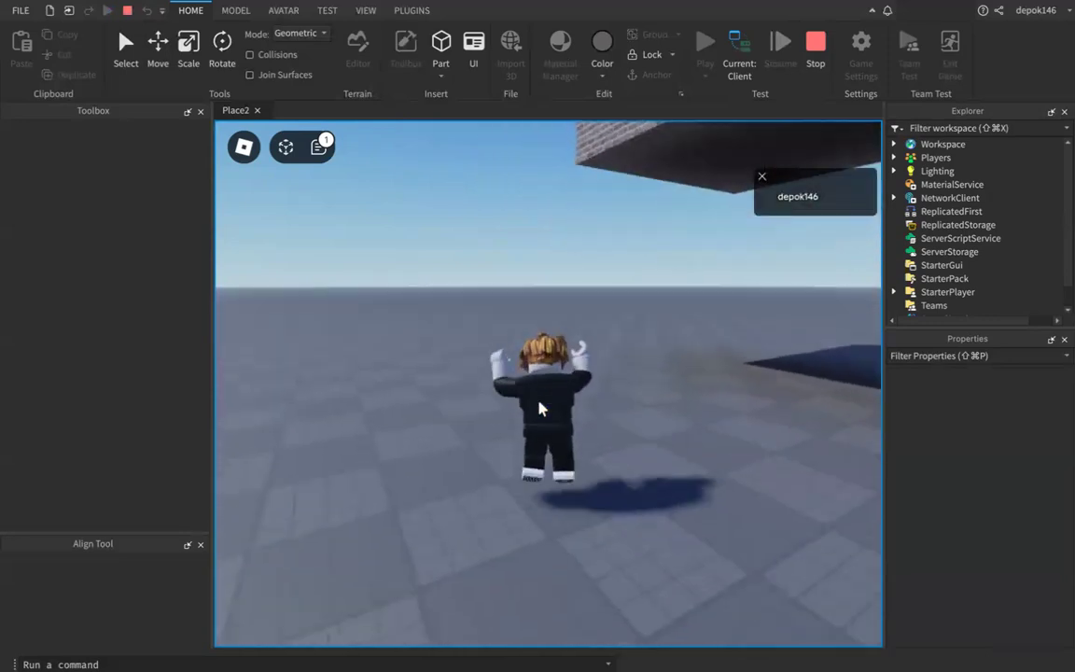
pyautogui.press('space')
pyautogui.press('d')
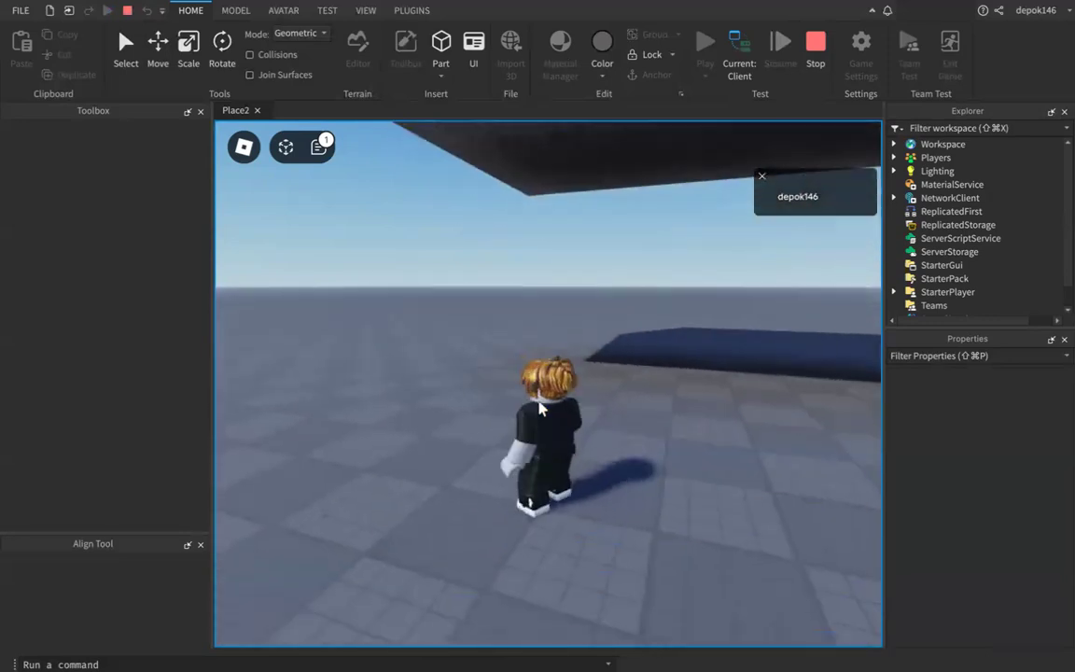
pyautogui.click(816, 42)
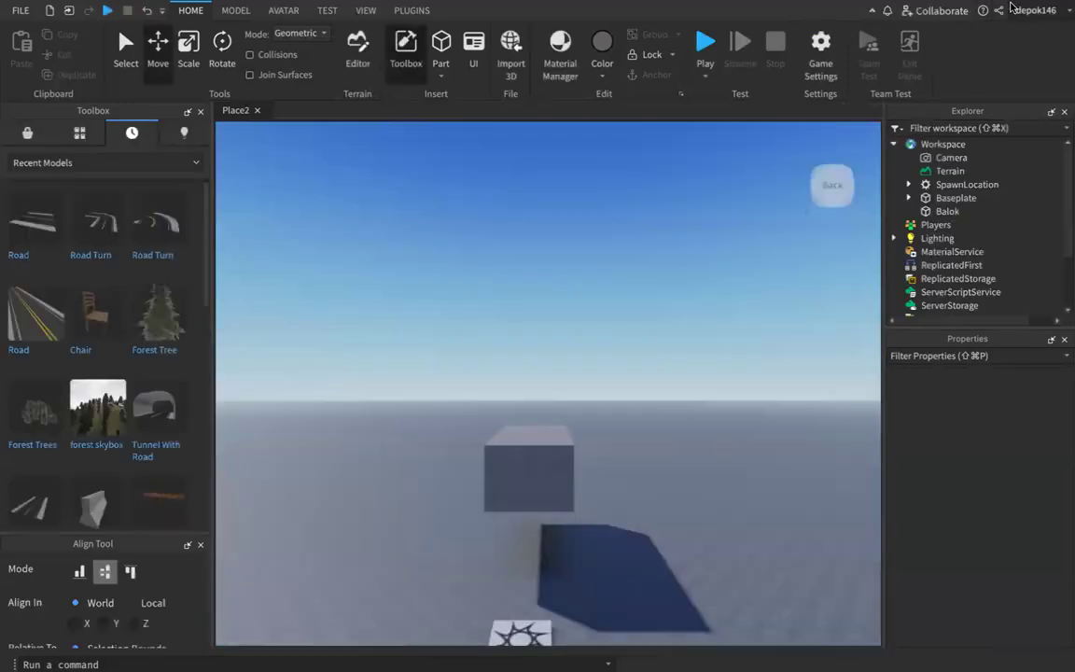
# Move the Balok block freely to the side, closer to the spawn location
pyautogui.click(514, 467)
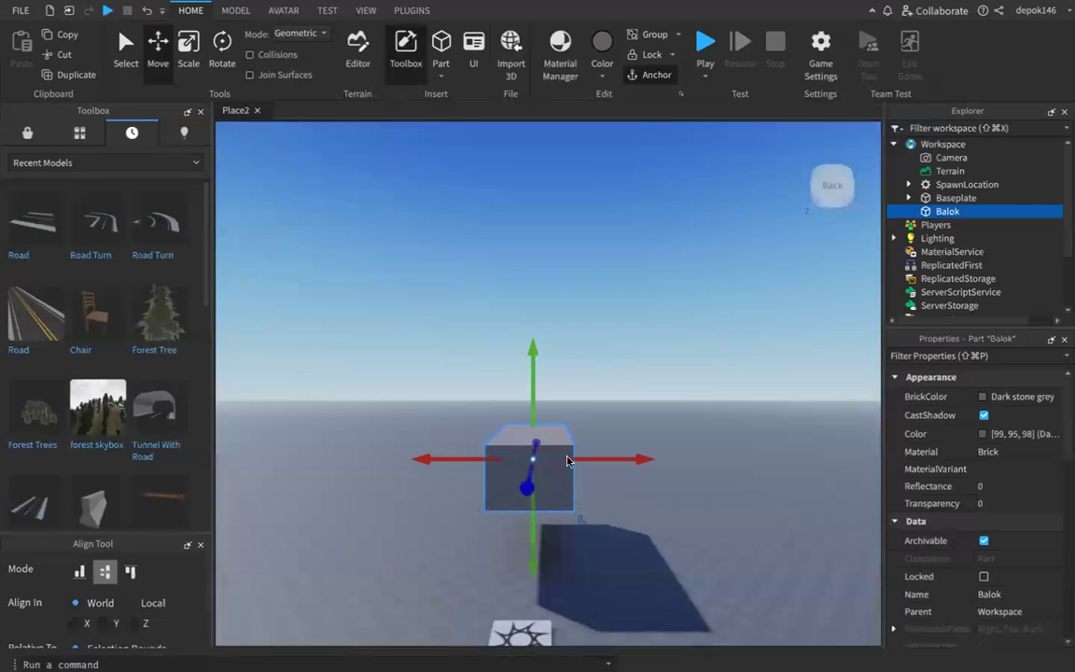
pyautogui.click(664, 512)
pyautogui.moveTo(537, 490); pyautogui.dragTo(479, 525)
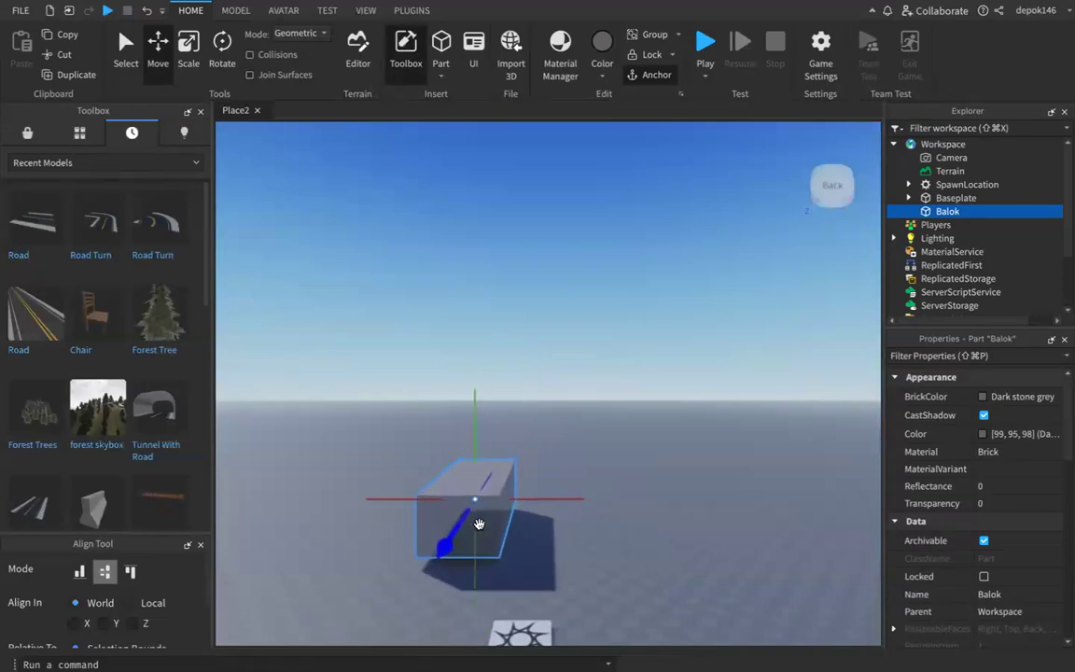
pyautogui.click(572, 526)
pyautogui.click(473, 523)
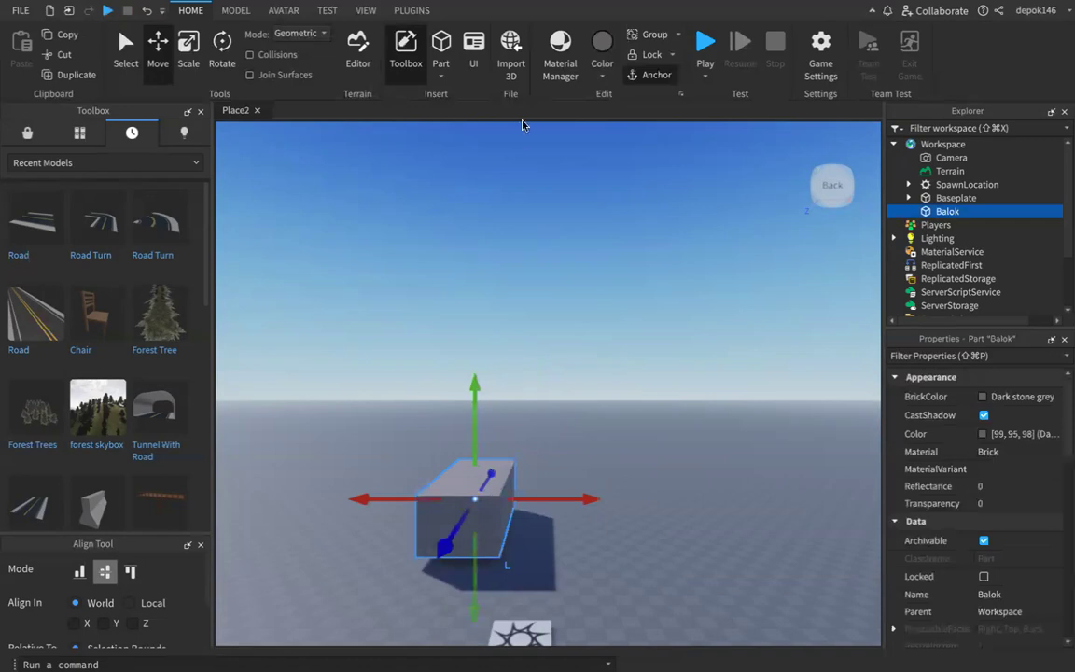
# Insert a new block part and place it on the baseplate beside the Balok block, near the spawn location
pyautogui.click(443, 79)
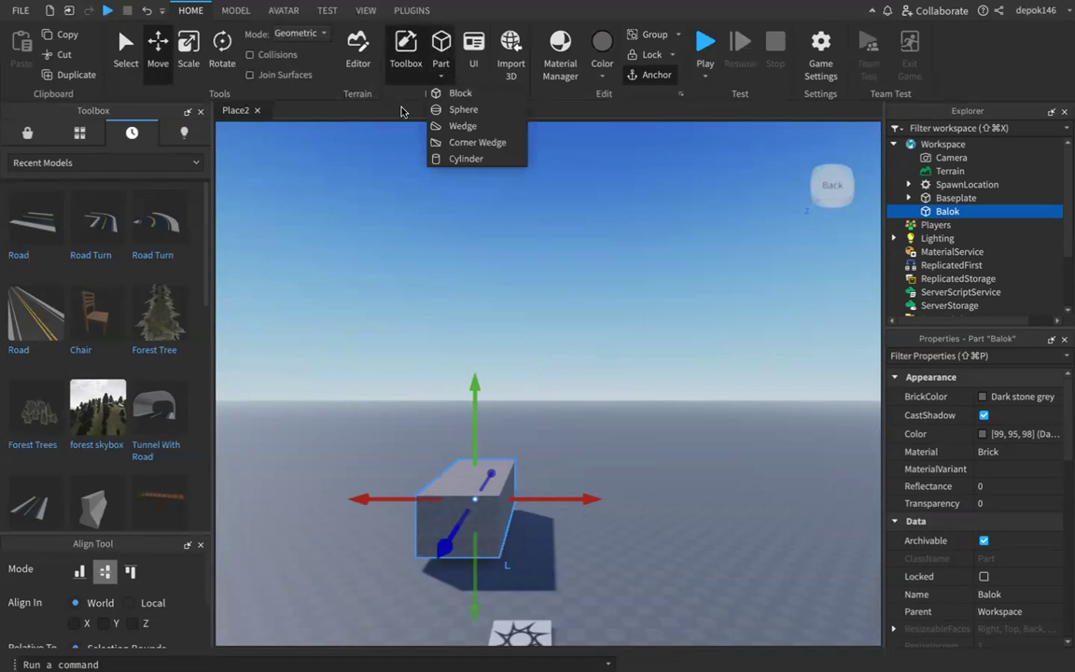
pyautogui.click(436, 53)
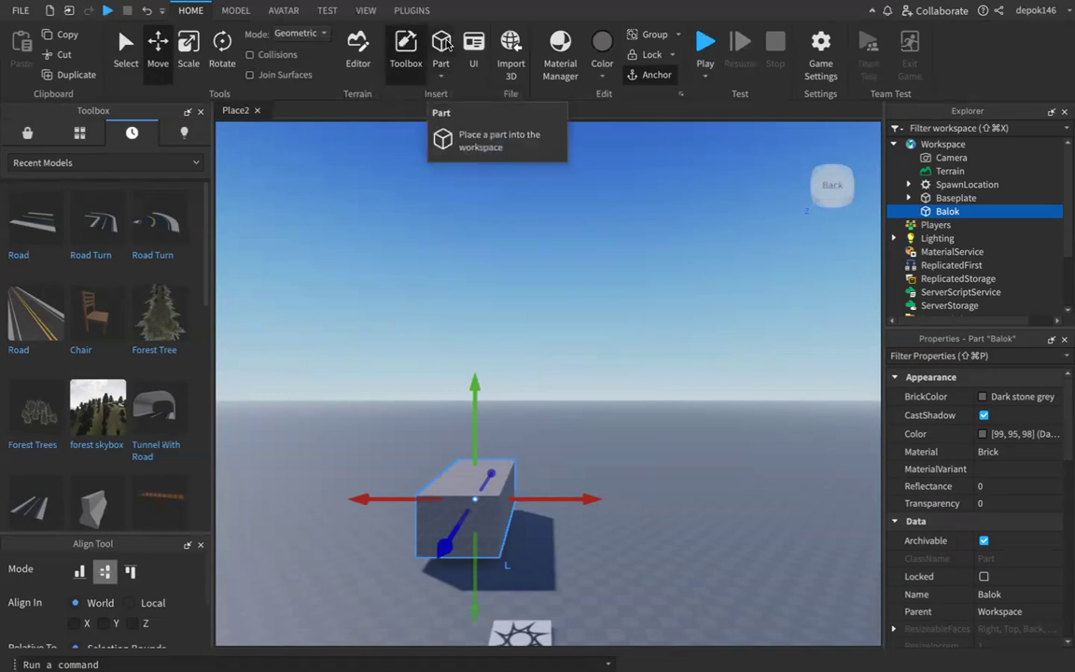
pyautogui.click(443, 43)
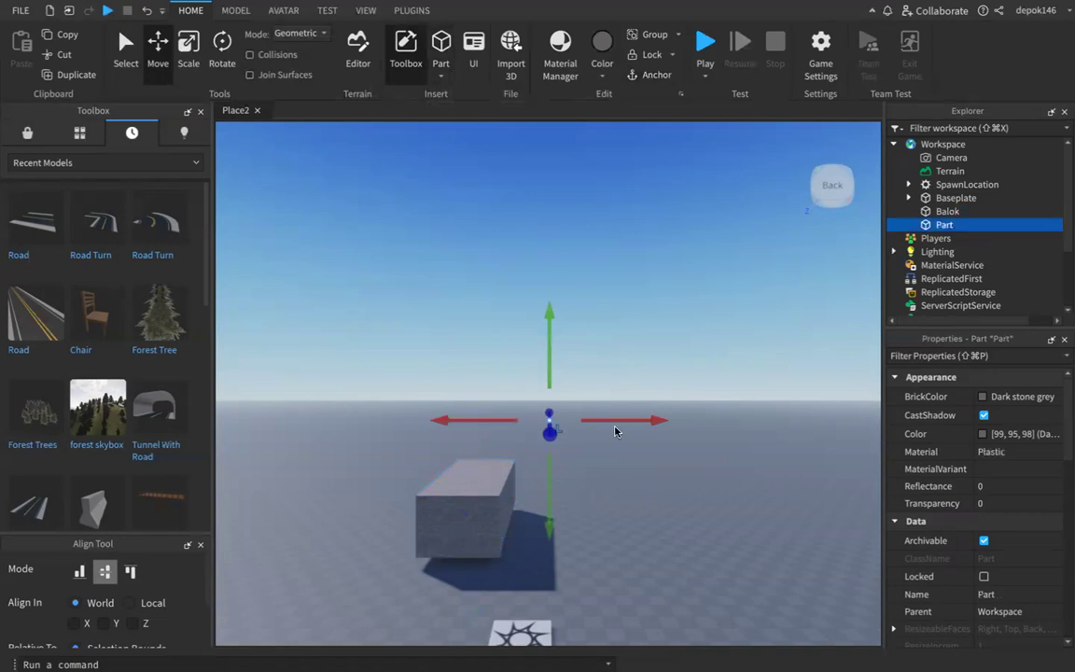
pyautogui.click(553, 447)
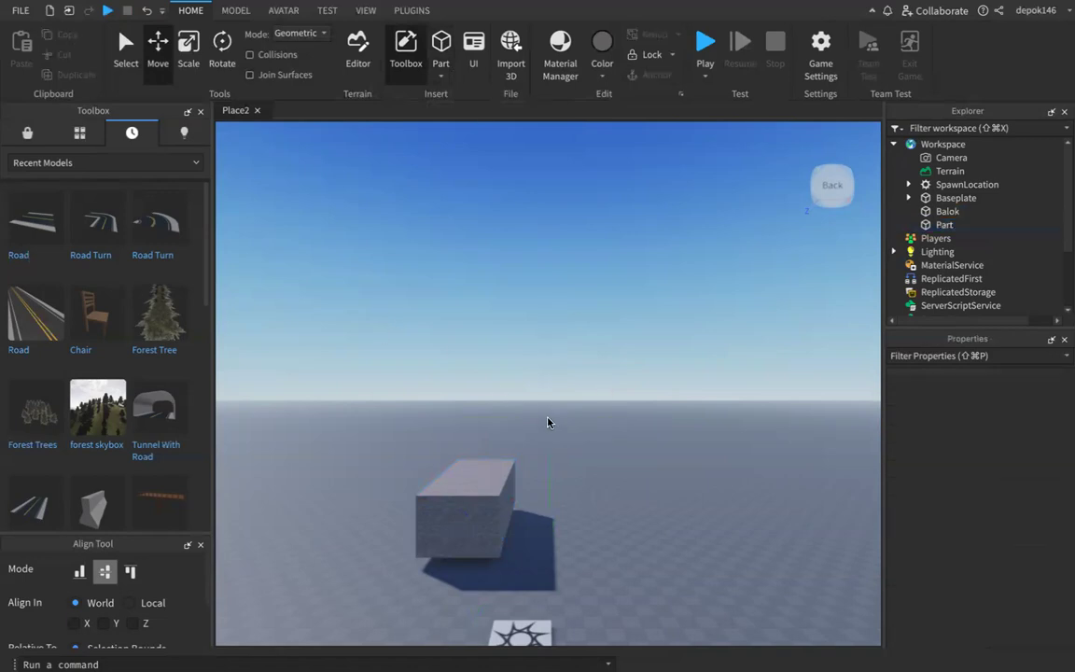
pyautogui.click(551, 457)
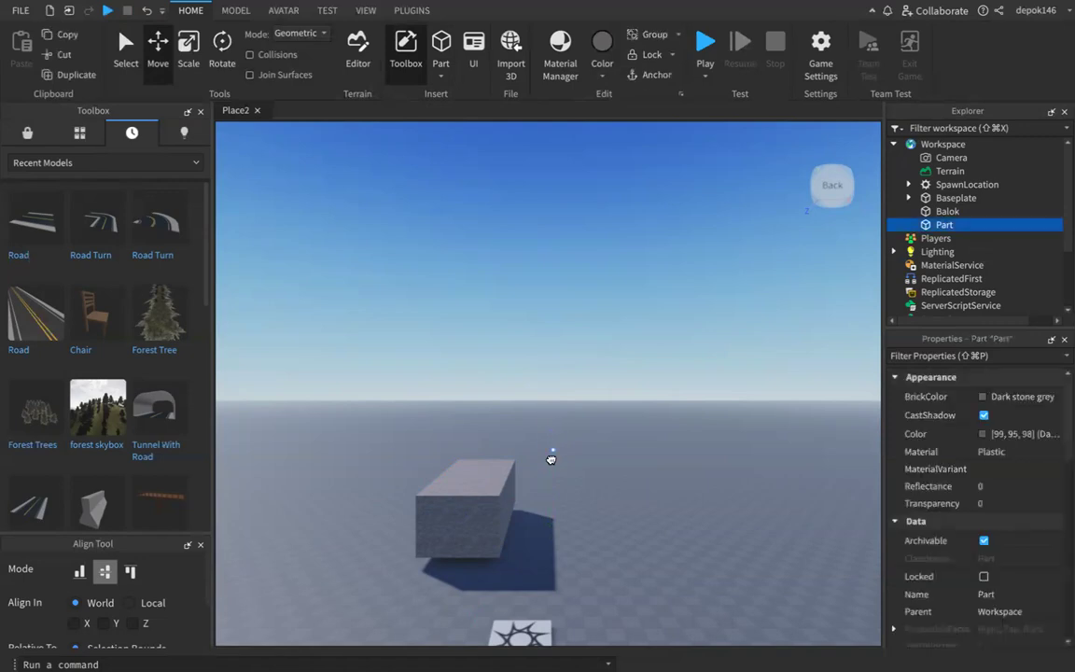
pyautogui.moveTo(557, 512); pyautogui.dragTo(560, 565)
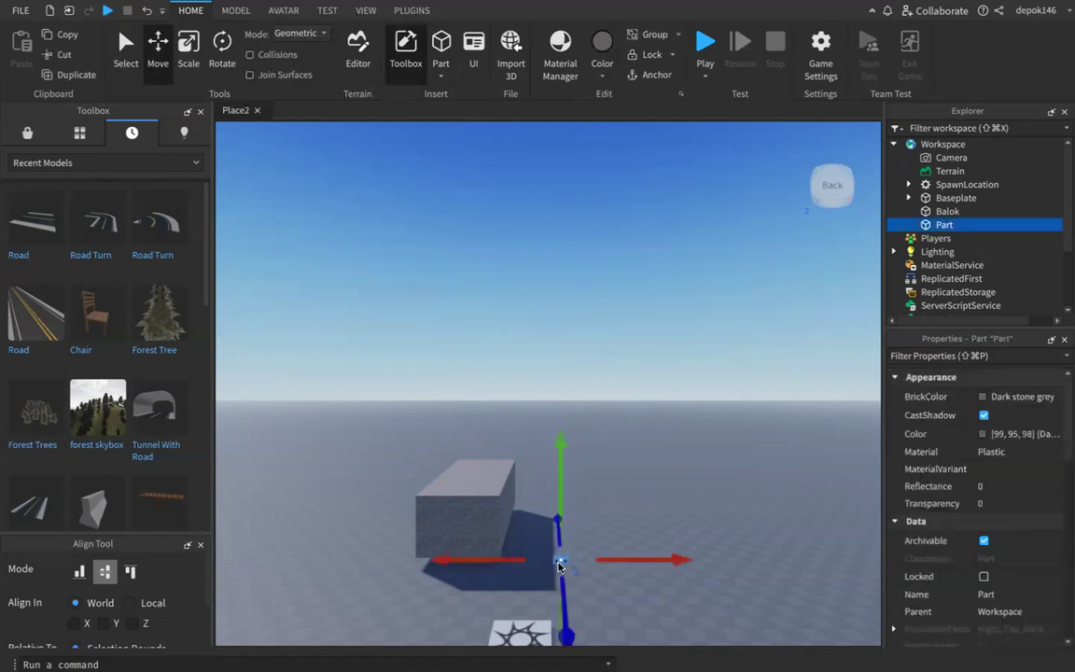
# Scale the new part in height, width and depth into a large block similar in size to Balok
pyautogui.click(186, 73)
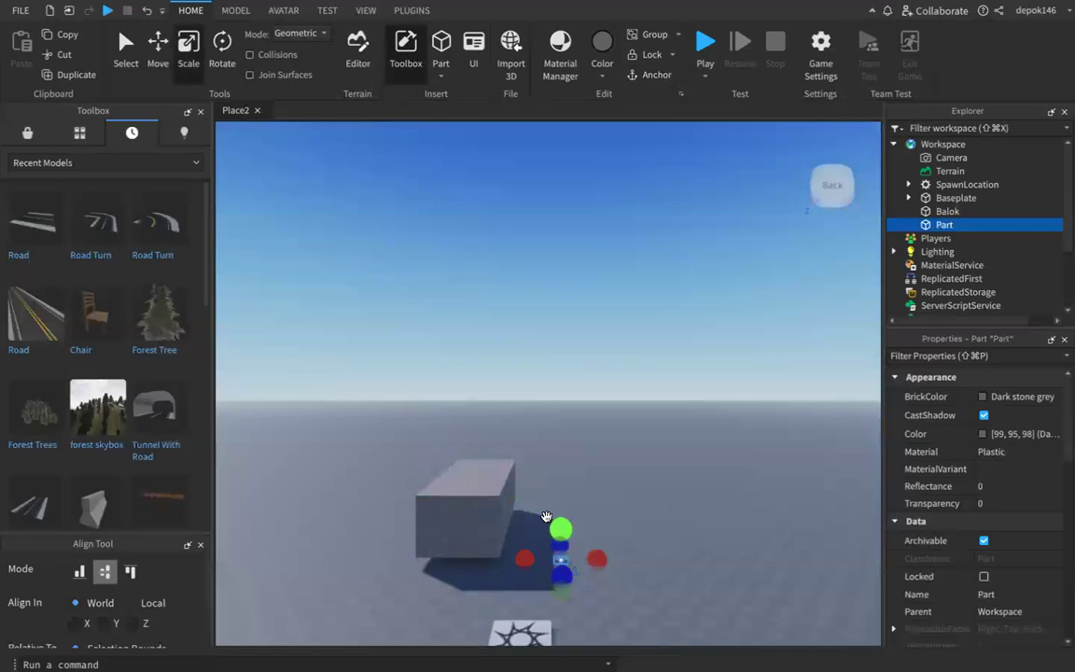
pyautogui.moveTo(560, 533); pyautogui.dragTo(559, 492)
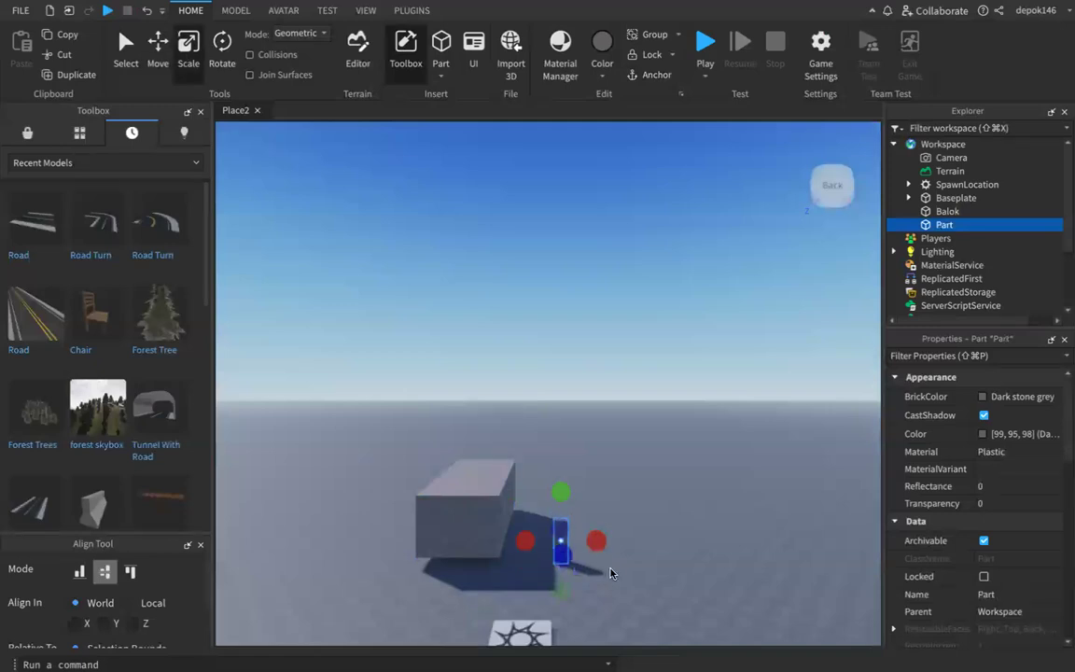
pyautogui.moveTo(607, 552); pyautogui.dragTo(650, 539)
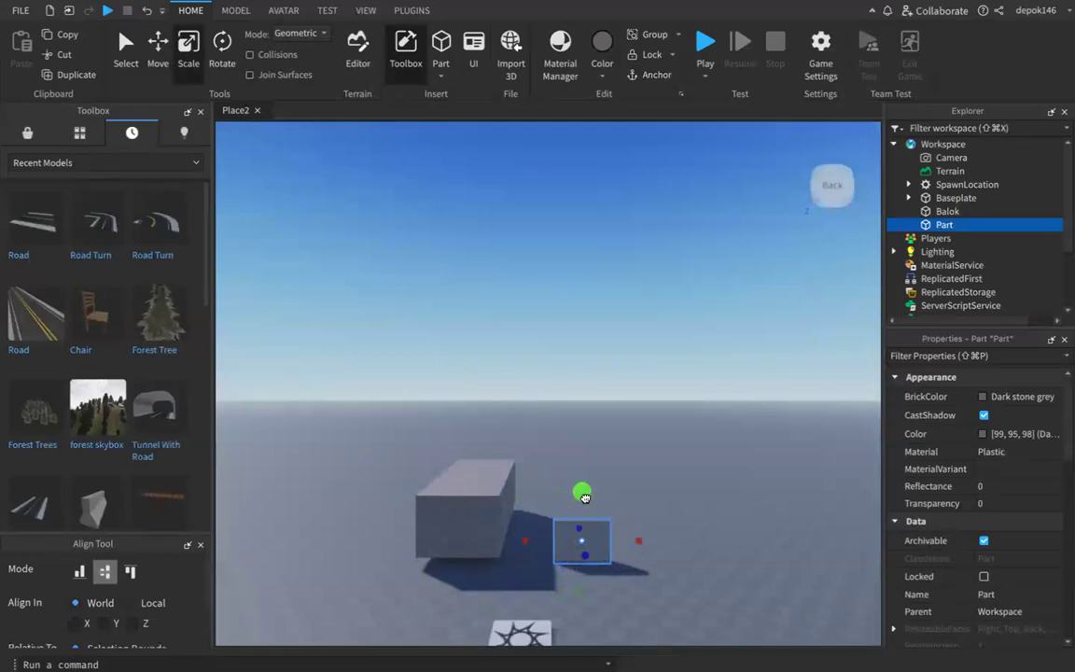
pyautogui.moveTo(585, 503); pyautogui.dragTo(586, 480)
pyautogui.press('a')
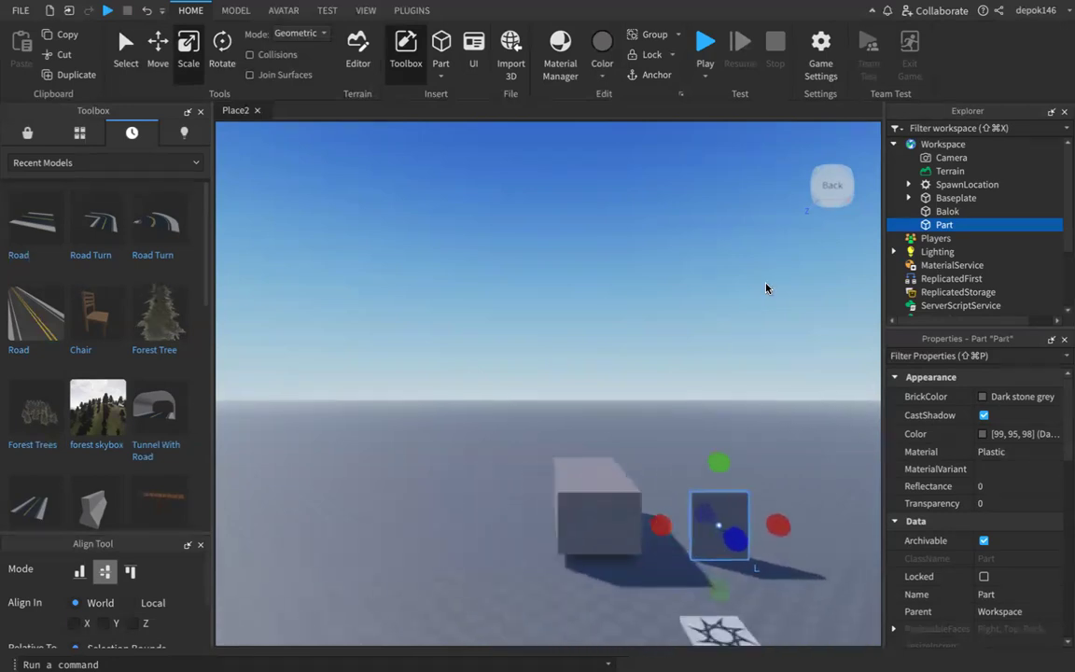
pyautogui.click(817, 175)
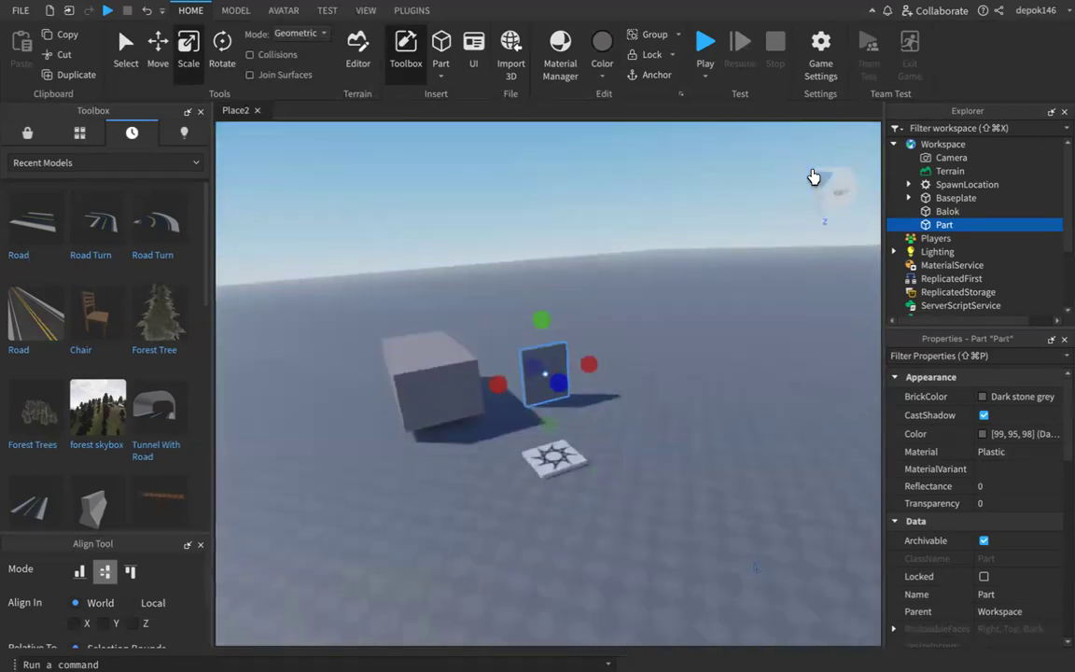
pyautogui.moveTo(434, 295); pyautogui.dragTo(488, 336)
pyautogui.moveTo(419, 265); pyautogui.dragTo(507, 263)
# Reposition the new part and the Balok block freely so that they stand side by side behind the spawn location
pyautogui.moveTo(471, 279); pyautogui.dragTo(475, 312)
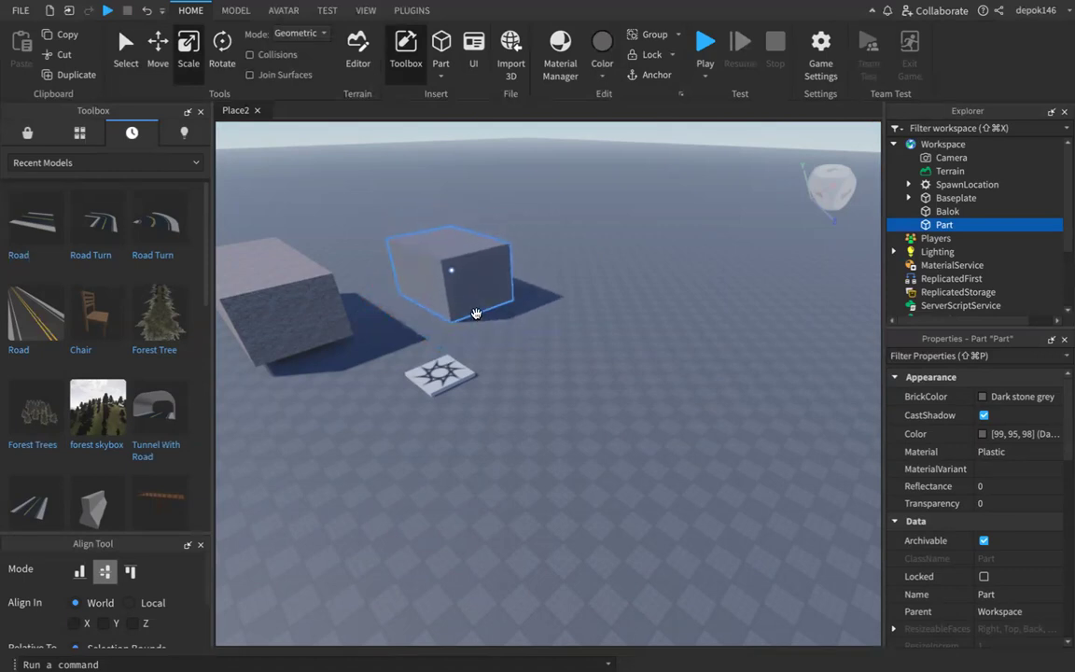
pyautogui.click(331, 315)
pyautogui.click(481, 294)
pyautogui.click(316, 262)
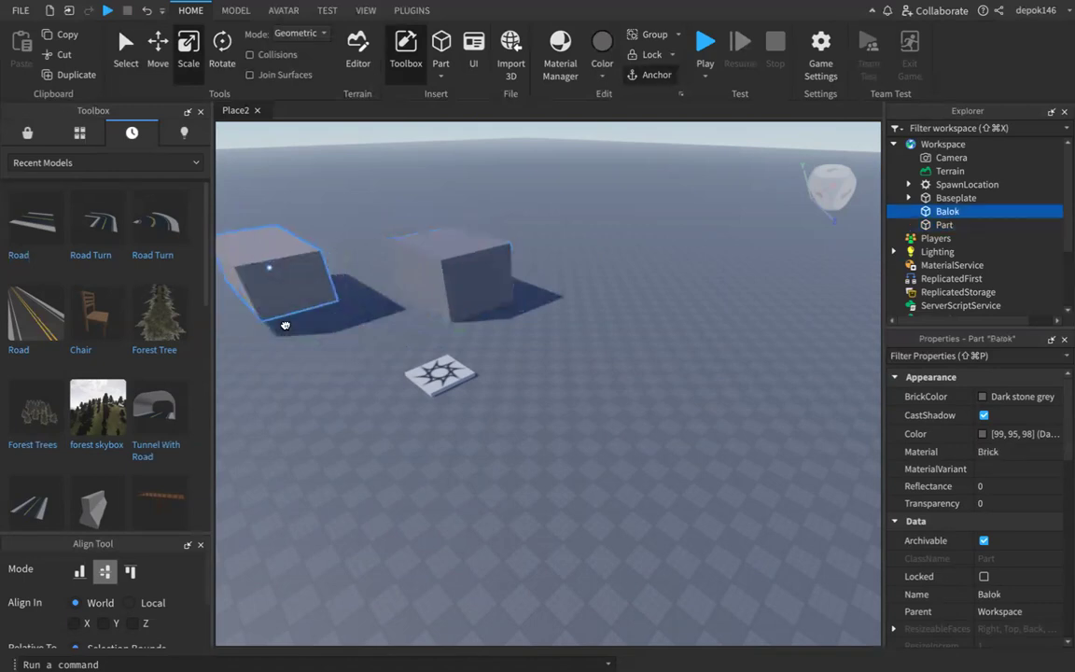
pyautogui.click(441, 306)
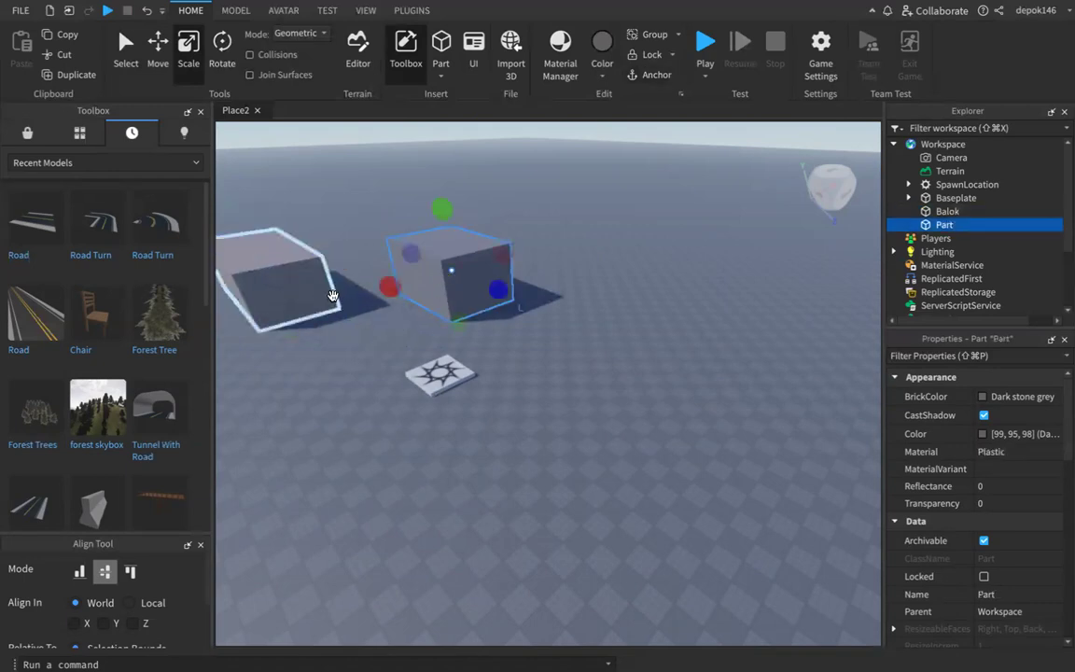
pyautogui.click(300, 288)
pyautogui.click(460, 296)
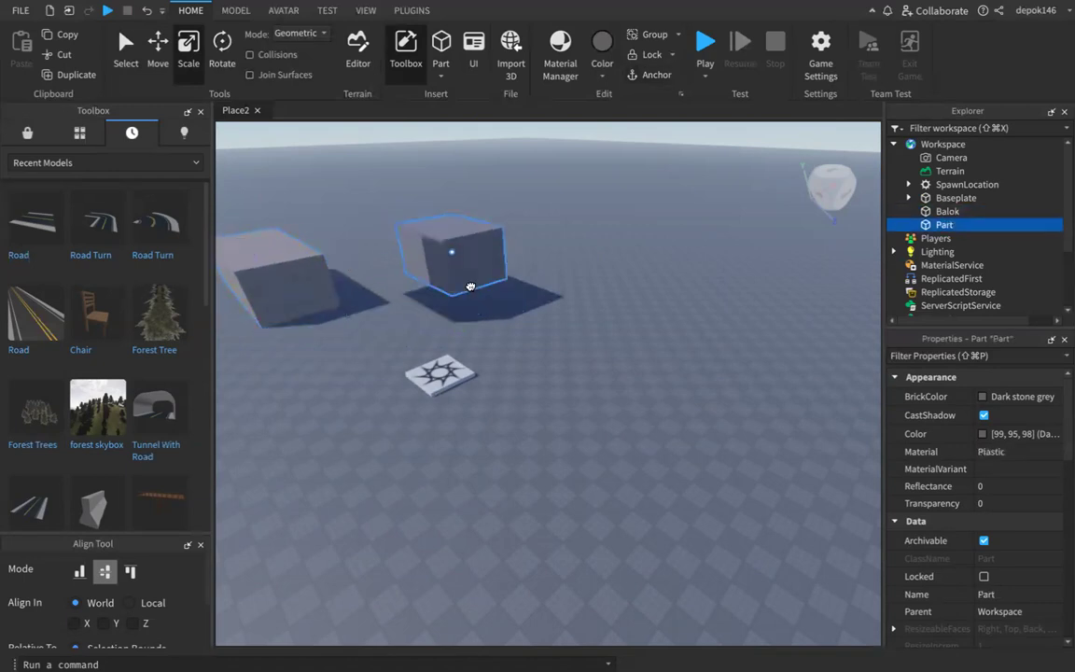
pyautogui.click(277, 302)
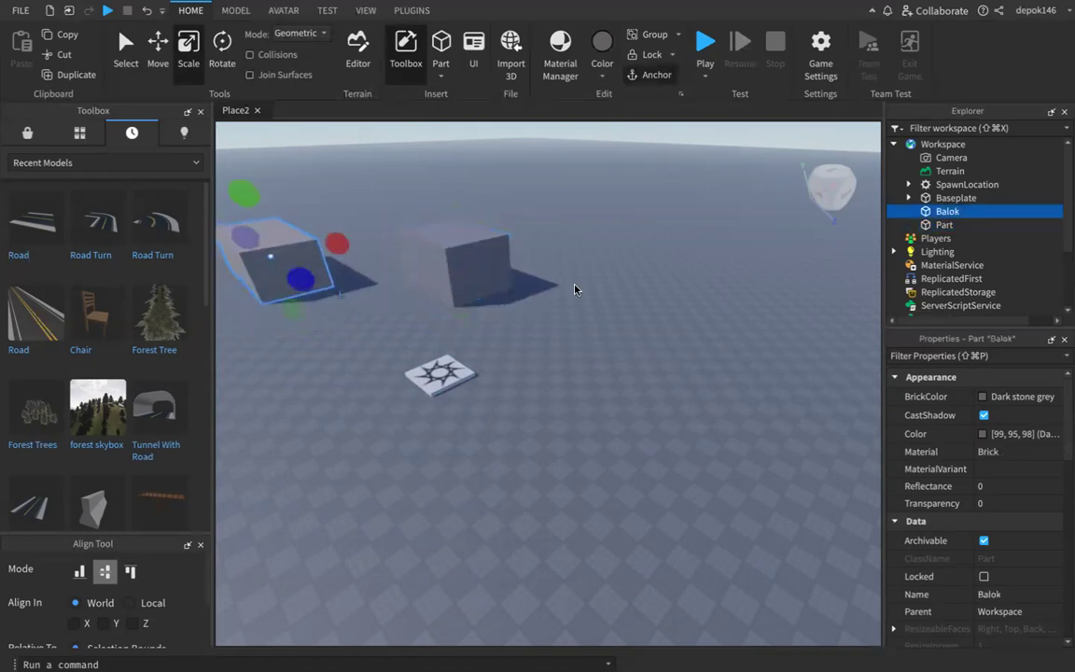
# Rename the new part as Balok2 and deselect it
pyautogui.doubleClick(934, 216)
pyautogui.click(458, 256)
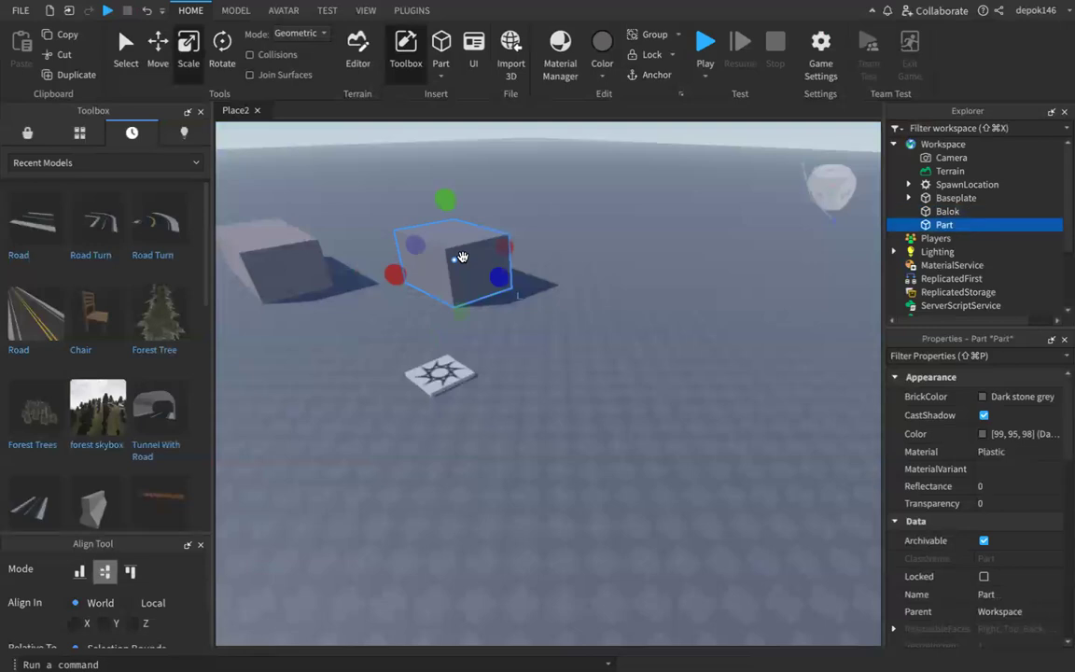
pyautogui.rightClick(935, 228)
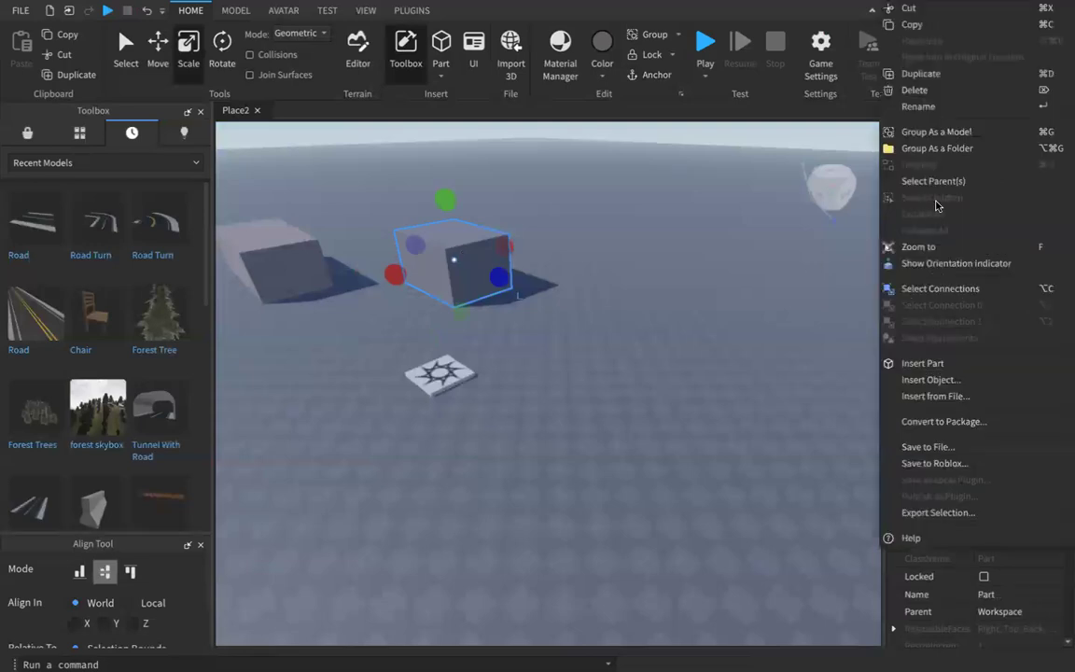
pyautogui.click(918, 106)
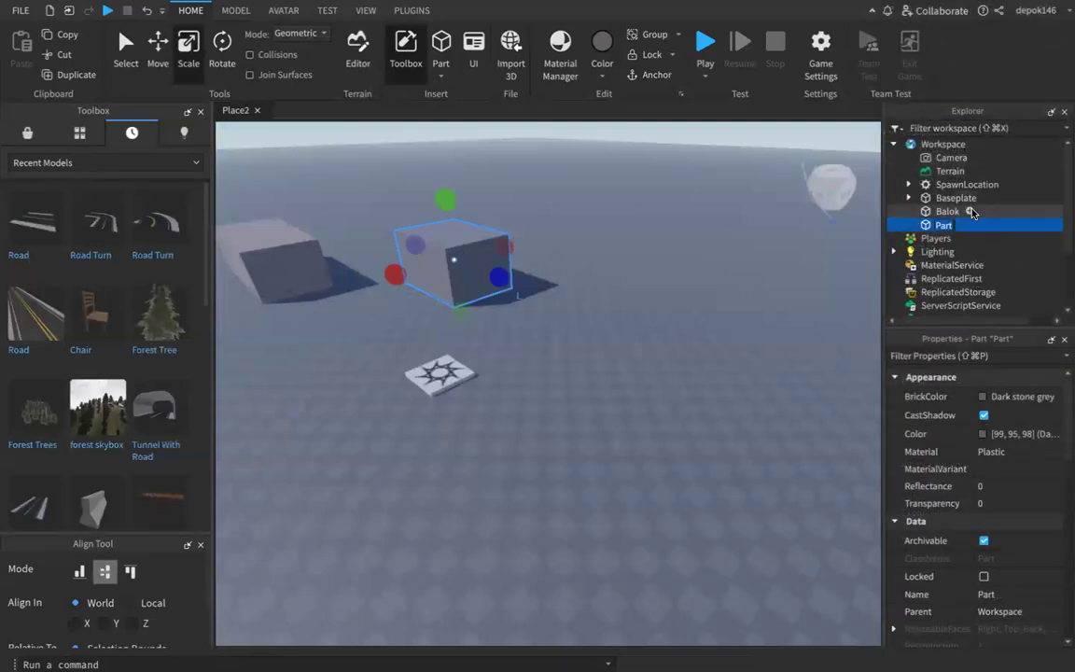
pyautogui.write('Balok2')
pyautogui.press('Return')
pyautogui.click(602, 355)
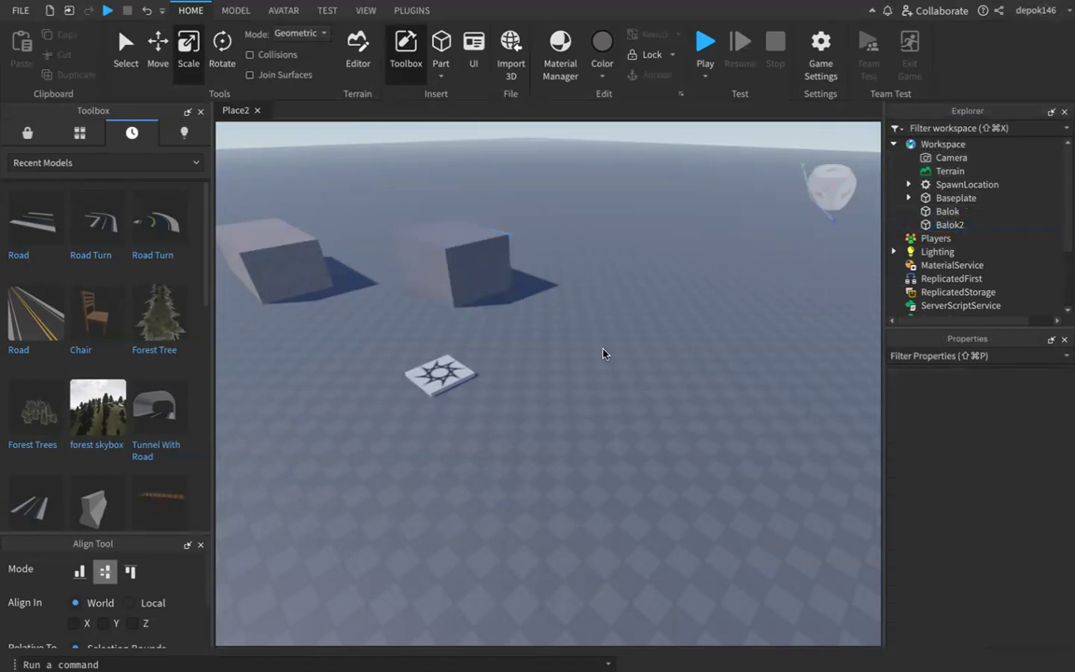
# Reposition Balok2 and the Balok block freely, bringing Balok closer to the spawn location
pyautogui.moveTo(470, 267); pyautogui.dragTo(485, 293)
pyautogui.moveTo(275, 239); pyautogui.dragTo(369, 326)
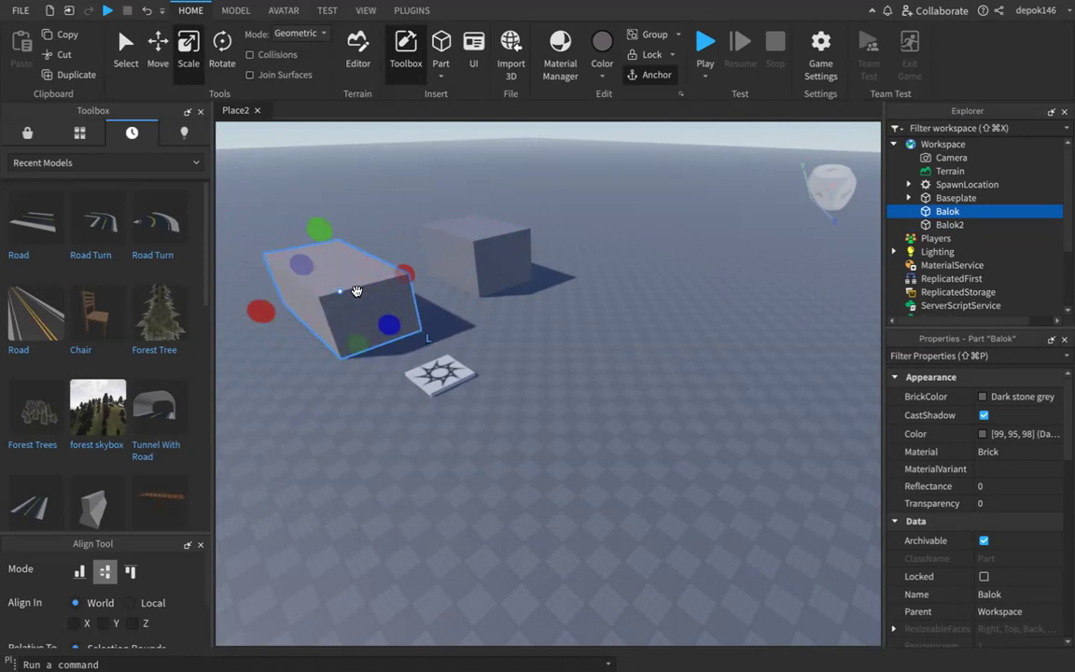
pyautogui.moveTo(356, 291); pyautogui.dragTo(345, 347)
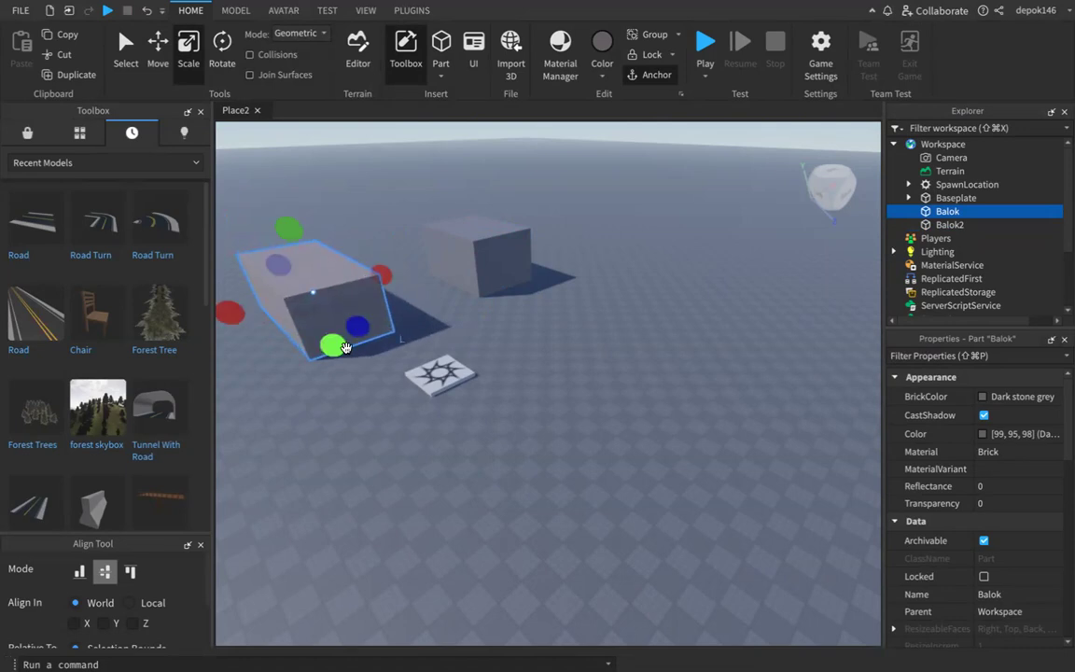
# Set Balok2's color to the light green Artichoke and its material to Mud
pyautogui.click(480, 275)
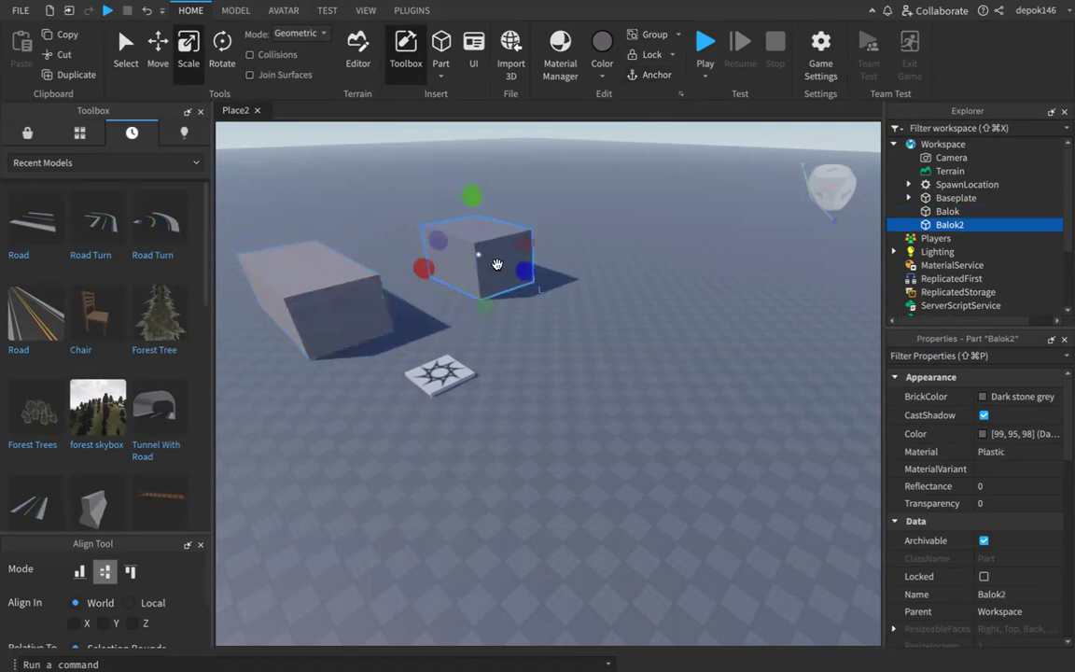
pyautogui.click(605, 79)
pyautogui.click(597, 263)
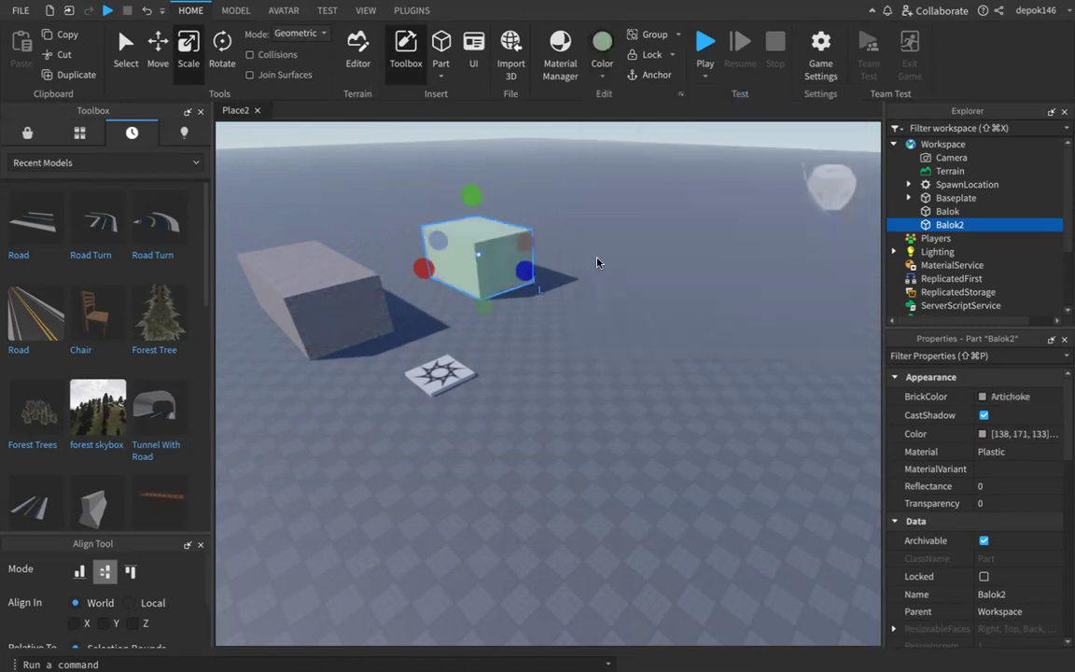
pyautogui.click(959, 452)
pyautogui.click(1027, 453)
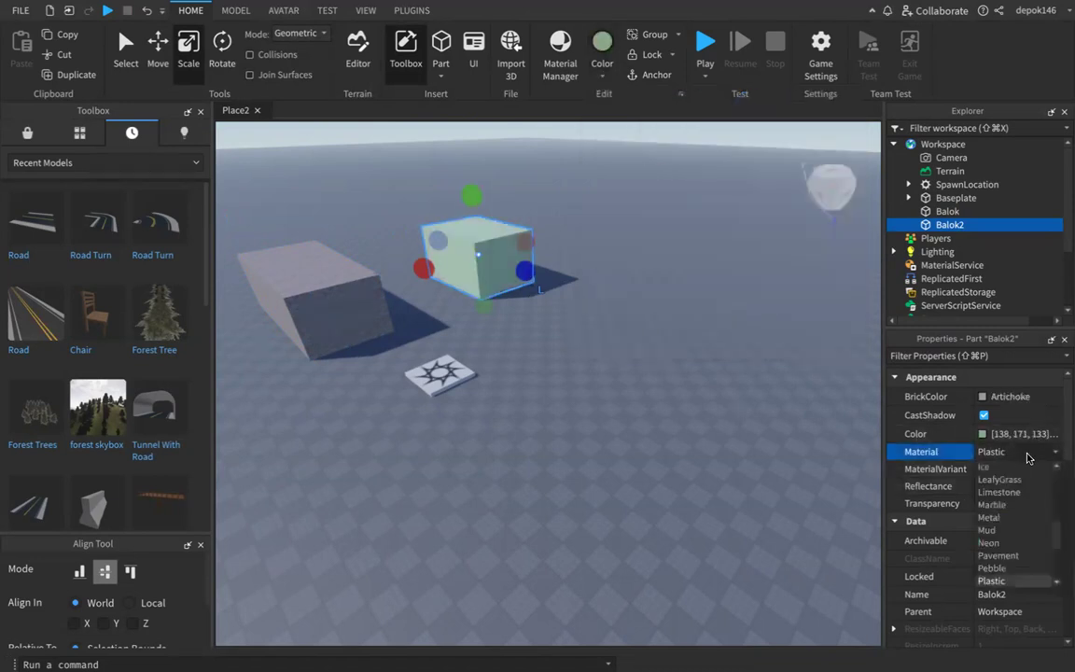
pyautogui.click(1022, 530)
# Move Balok2 closer to the spawn location and adjust the brick Balok block's position beside it
pyautogui.moveTo(472, 243); pyautogui.dragTo(530, 337)
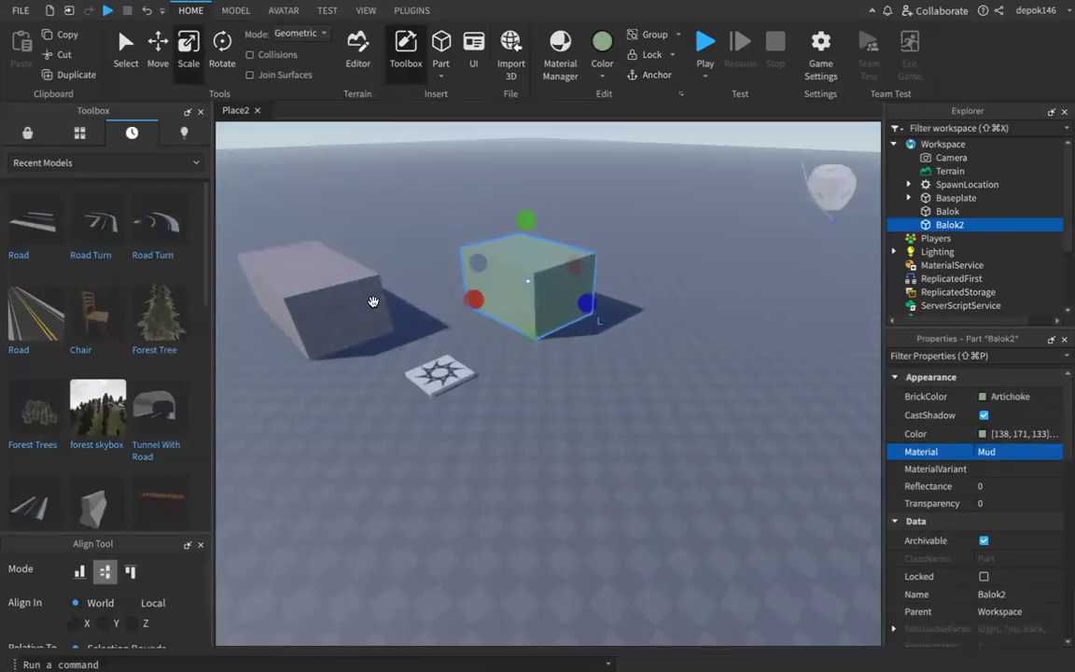
pyautogui.click(334, 291)
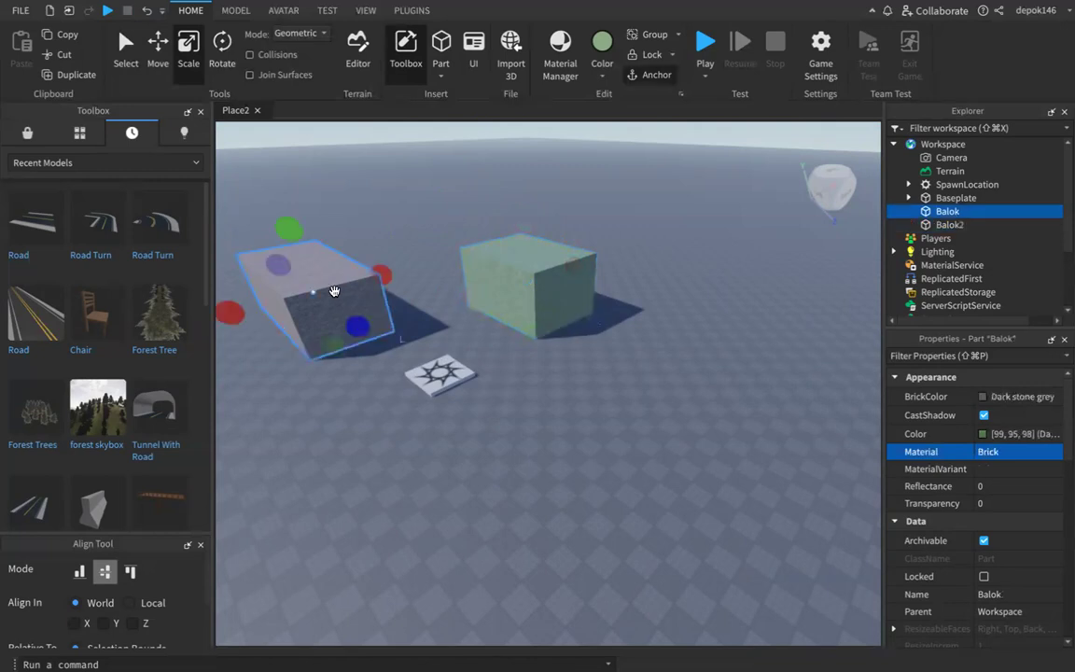
pyautogui.click(307, 468)
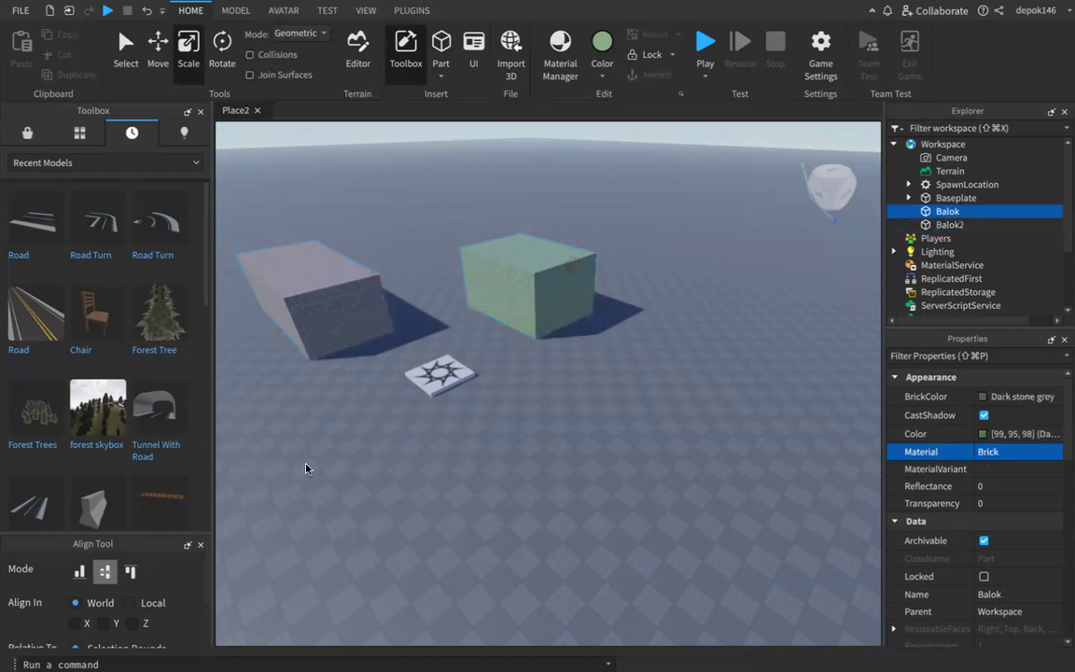
pyautogui.click(332, 291)
pyautogui.moveTo(331, 291); pyautogui.dragTo(341, 336)
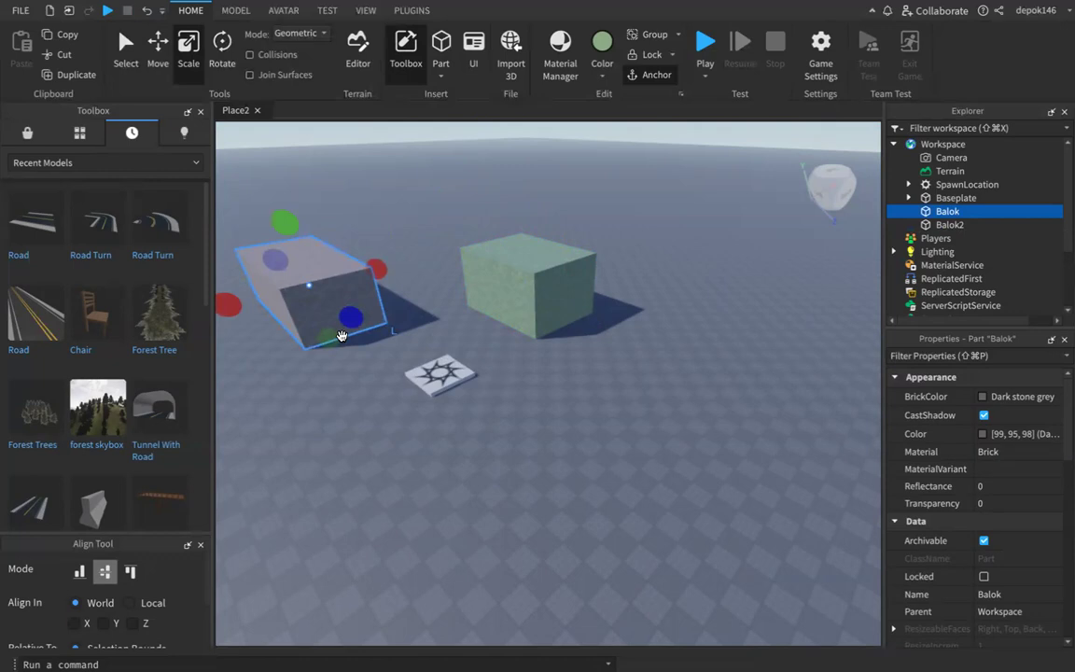
# Duplicate the Balok block and place the copy in the foreground in front of the spawn location, moving the original nearer
pyautogui.hotkey('ctrl', 'd')
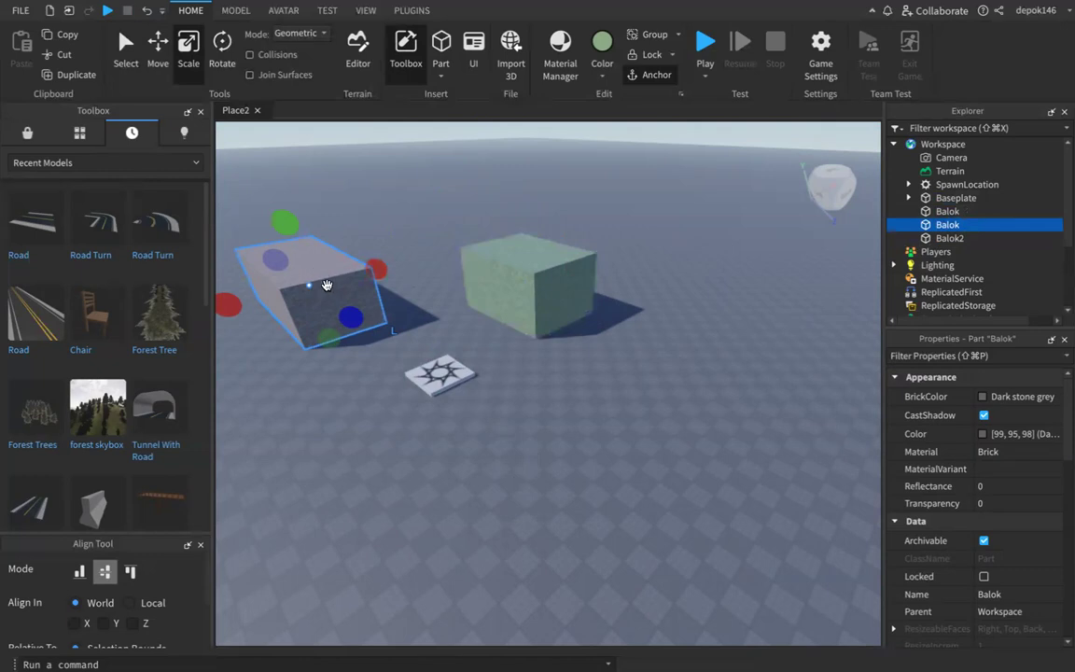
pyautogui.moveTo(323, 285); pyautogui.dragTo(621, 567)
pyautogui.moveTo(304, 302); pyautogui.dragTo(311, 395)
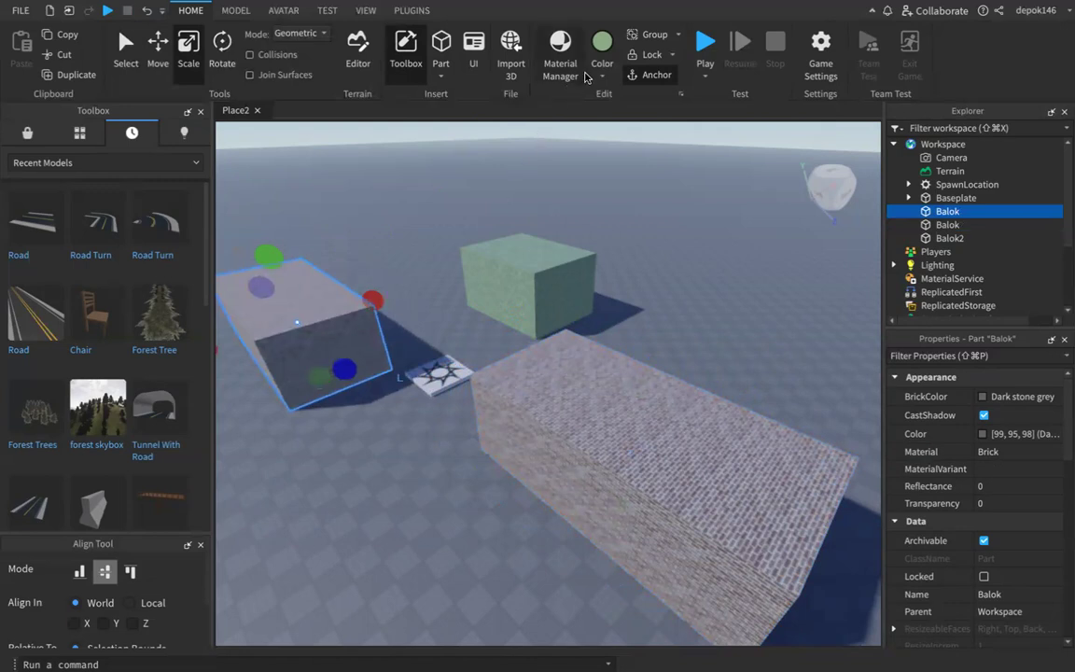
pyautogui.moveTo(564, 457); pyautogui.dragTo(602, 450)
pyautogui.scroll(-3, 603, 453)
pyautogui.moveTo(629, 405); pyautogui.dragTo(497, 529)
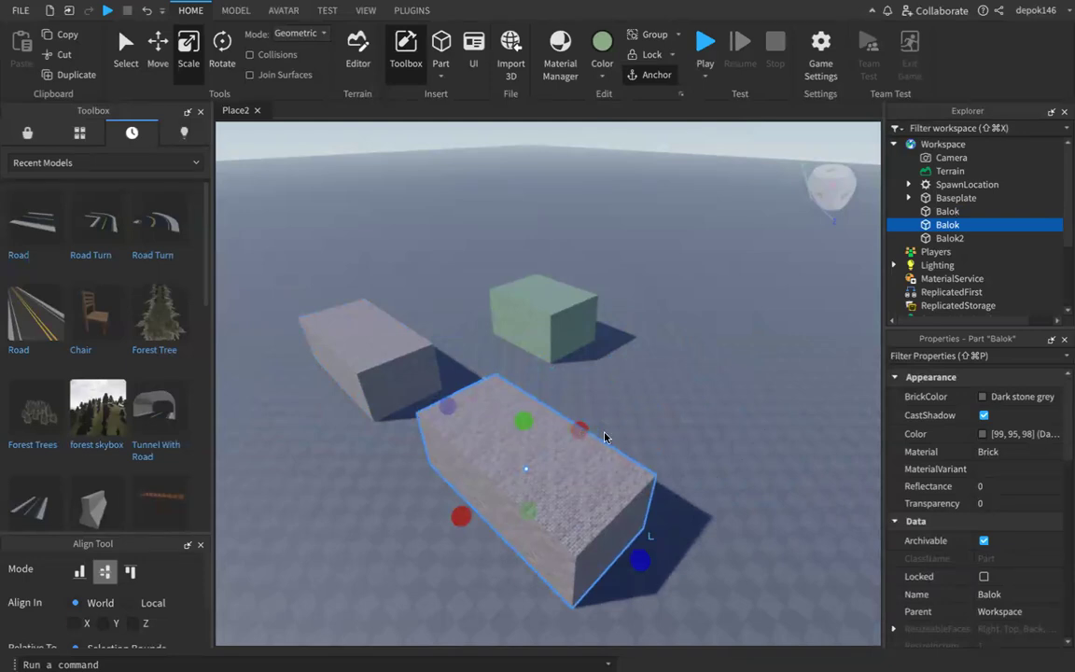
# Make three more copies of the foreground Balok block and spread them behind and beside the spawn location
pyautogui.hotkey('ctrl', 'd')
pyautogui.moveTo(550, 473); pyautogui.dragTo(722, 420)
pyautogui.click(545, 473)
pyautogui.hotkey('ctrl', 'd')
pyautogui.moveTo(545, 473); pyautogui.dragTo(679, 269)
pyautogui.moveTo(557, 484); pyautogui.dragTo(468, 237)
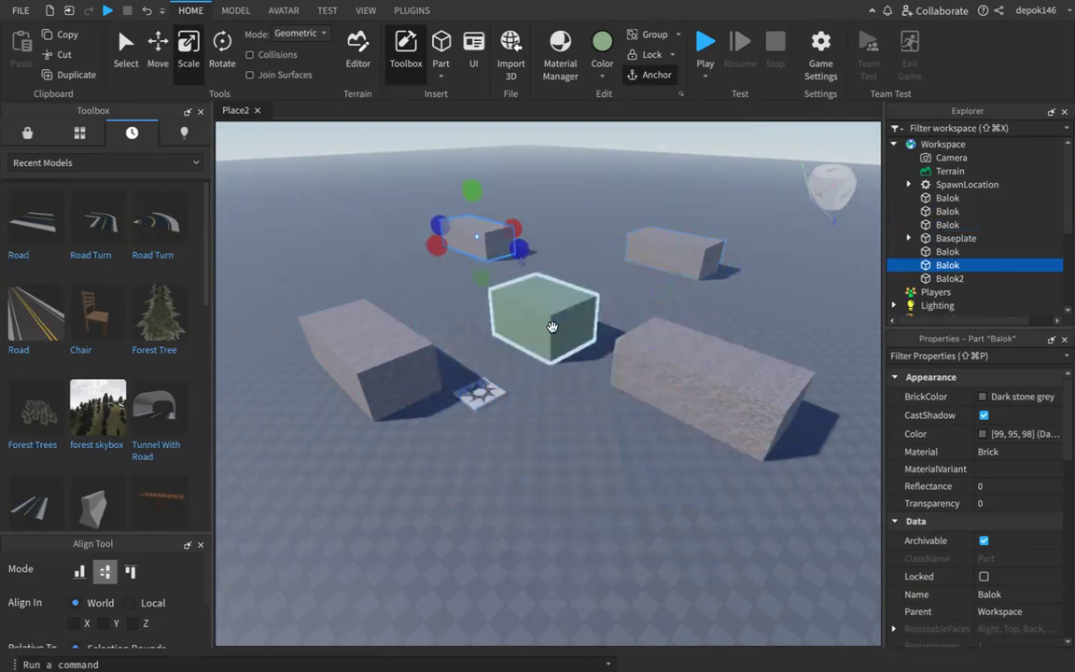
# Duplicate the green Balok2 block and place the copy in the foreground in front of the original
pyautogui.click(549, 322)
pyautogui.moveTo(551, 327); pyautogui.dragTo(501, 534)
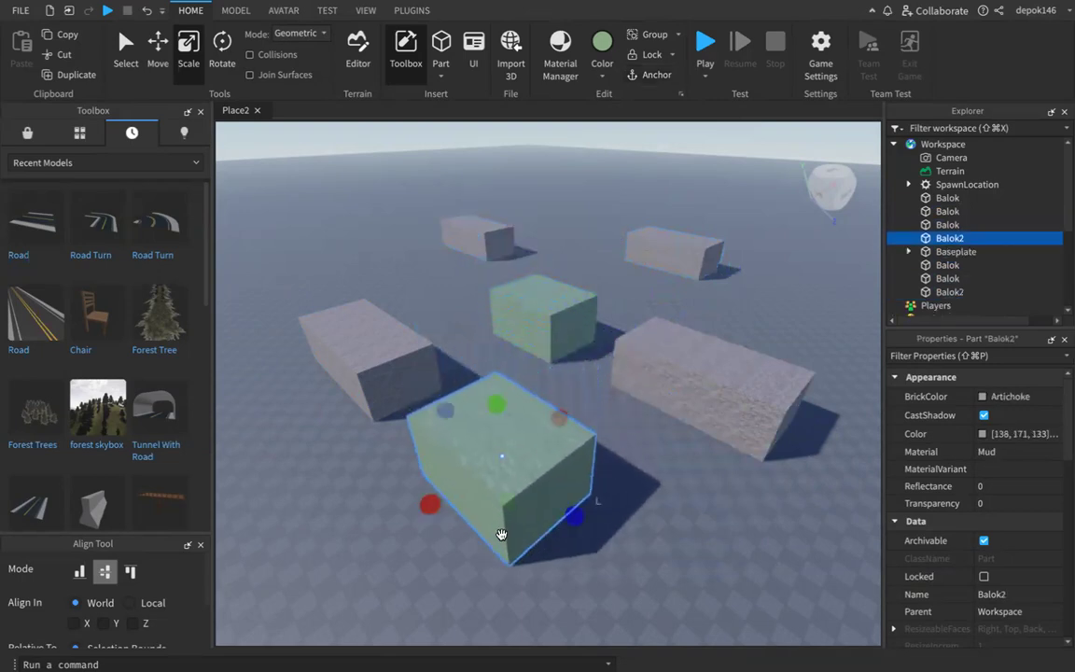
pyautogui.moveTo(1067, 8)
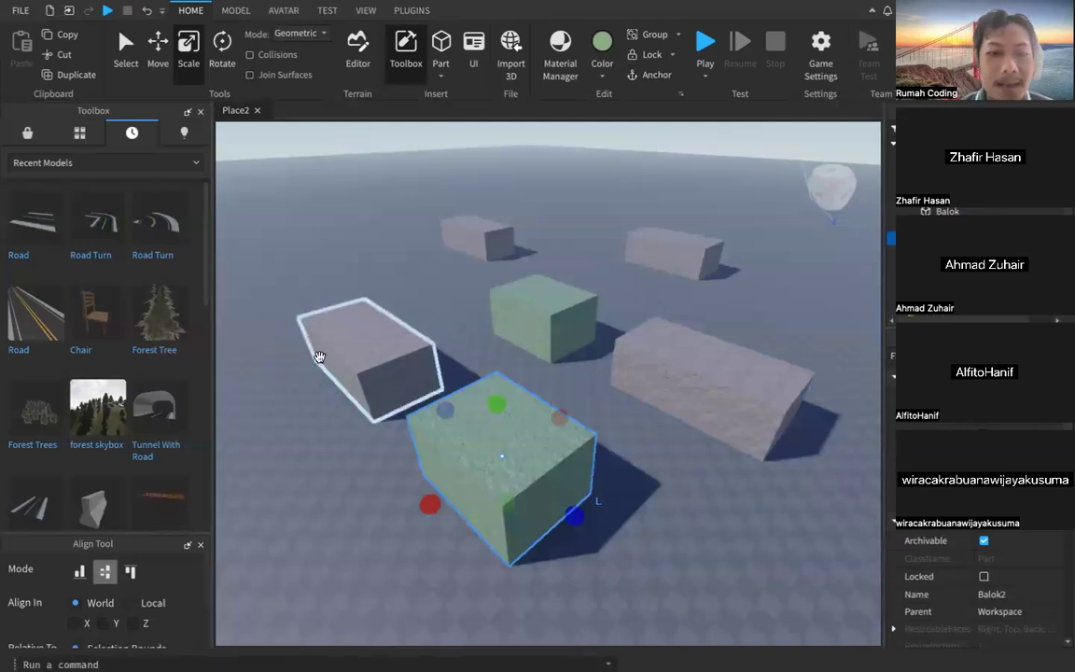
# Shift the leftmost Balok block backward, delete it, and undo the deletion
pyautogui.click(350, 350)
pyautogui.moveTo(375, 370); pyautogui.dragTo(348, 344)
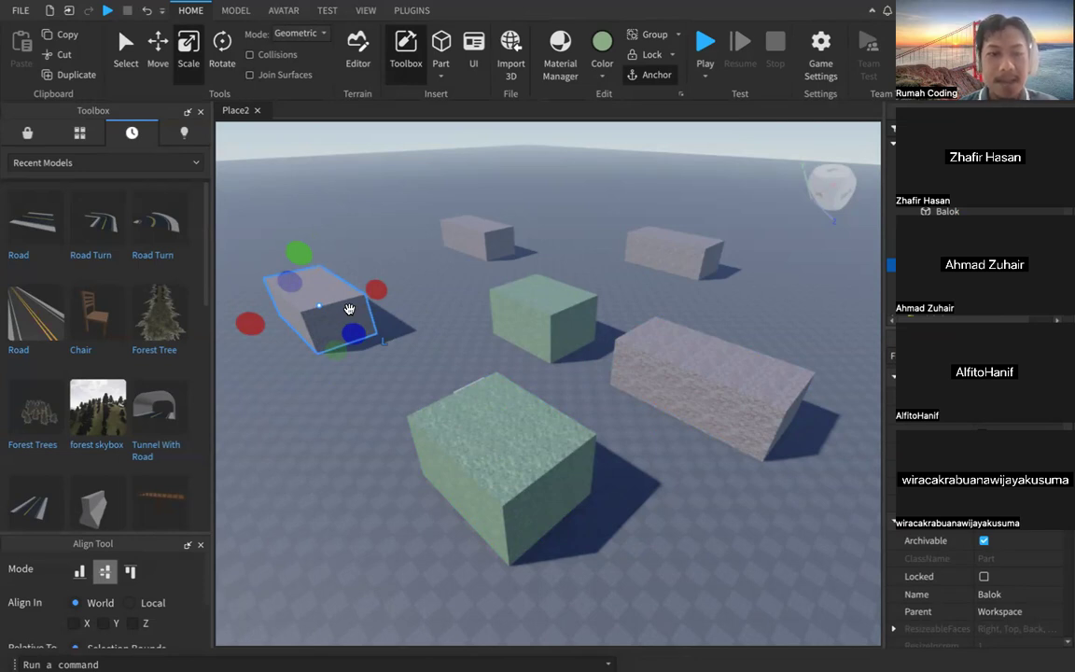
pyautogui.press('Delete')
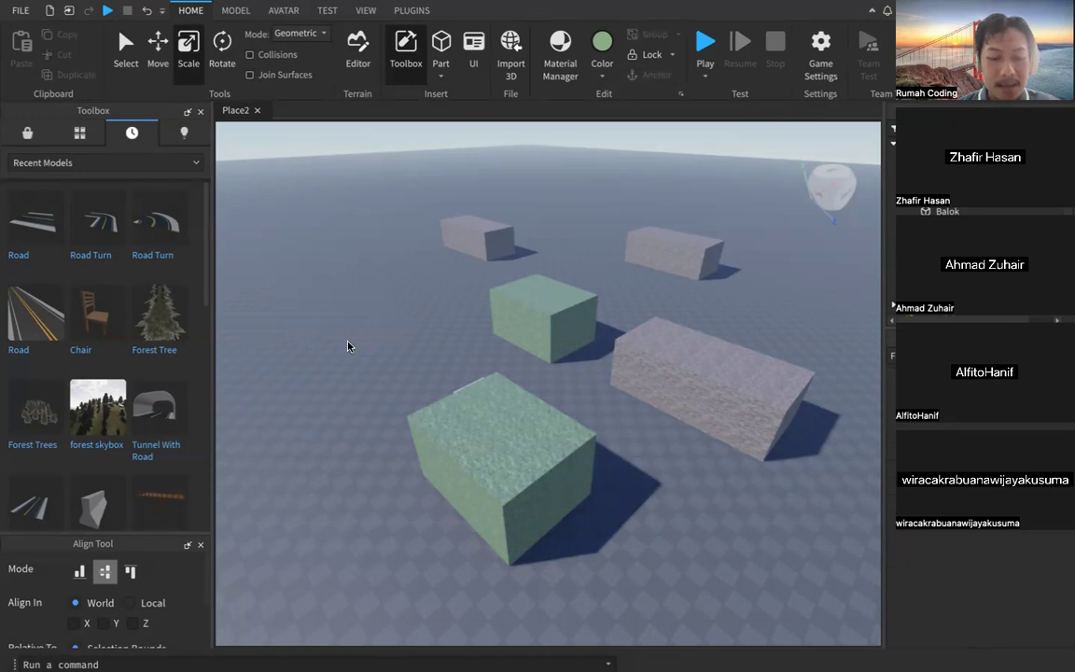
pyautogui.hotkey('ctrl', 'z')
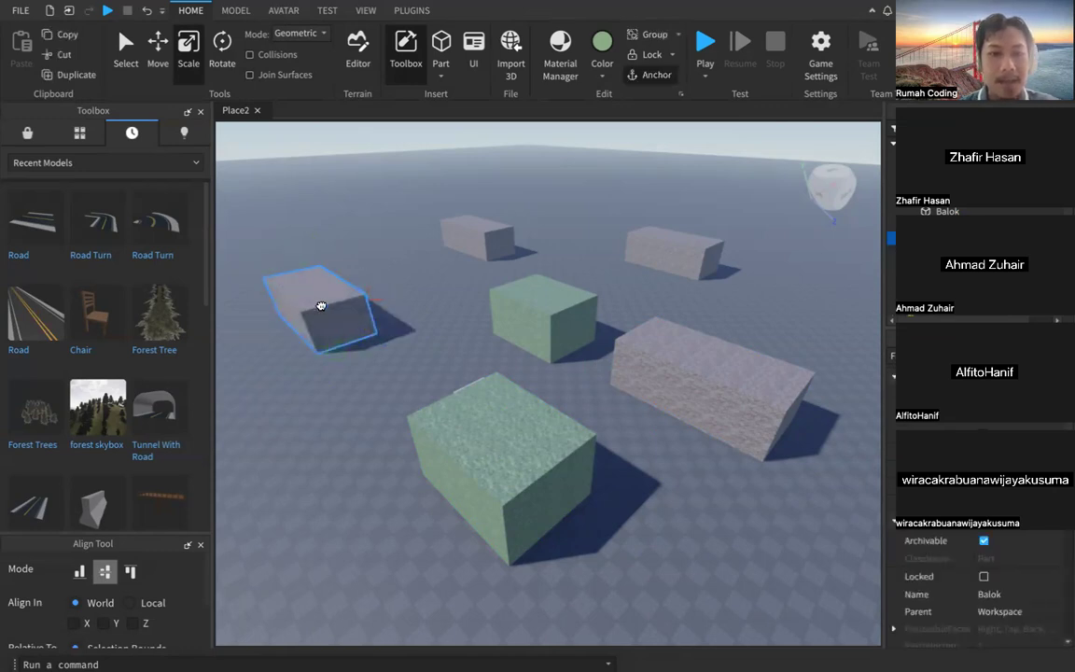
# Pull the leftmost Balok block slightly forward, duplicate it, and place the copy behind it
pyautogui.moveTo(331, 290); pyautogui.dragTo(348, 362)
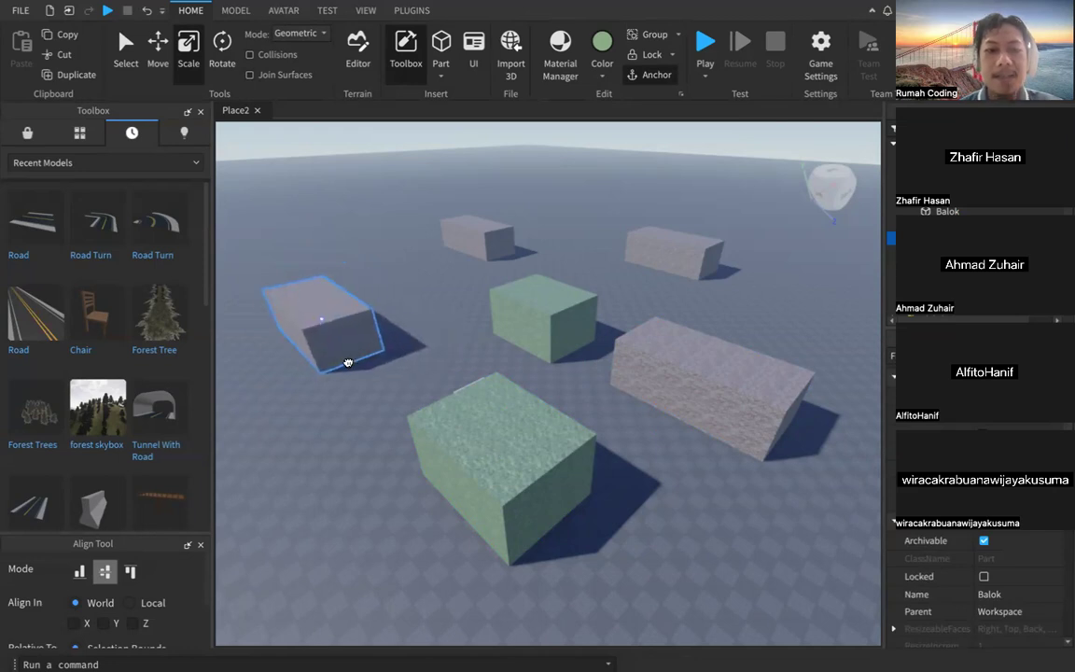
pyautogui.hotkey('ctrl', 'd')
pyautogui.moveTo(327, 315); pyautogui.dragTo(412, 296)
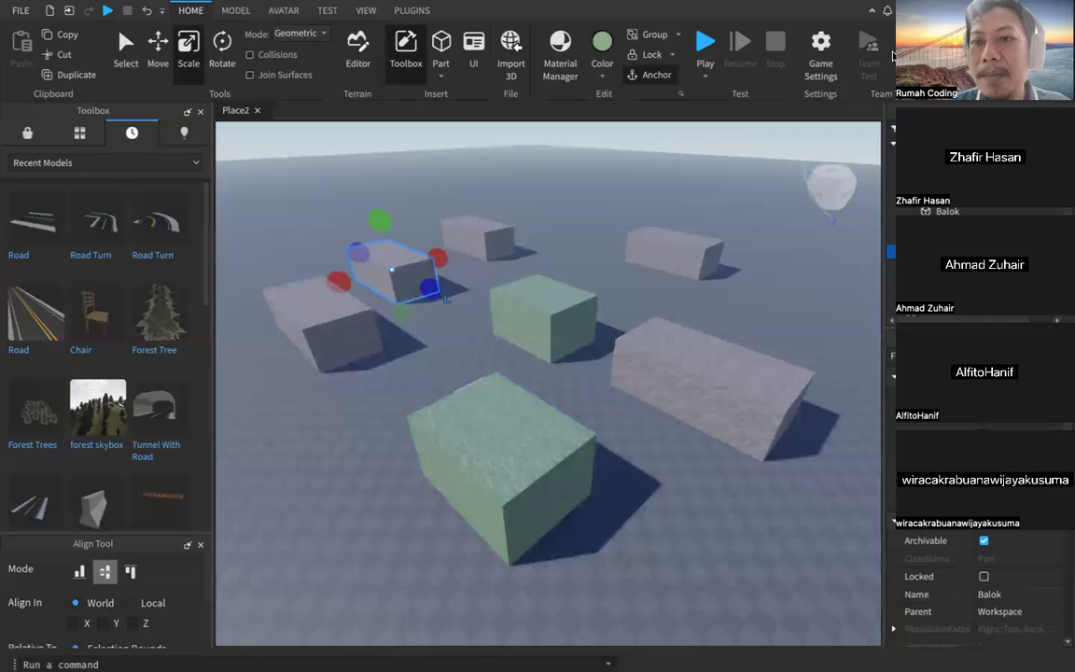
# Examine which block in the scene each of the neighboring Balok entries in the object hierarchy corresponds to
pyautogui.click(947, 238)
pyautogui.press('Down')
pyautogui.press('Up')
pyautogui.press('Down')
pyautogui.press('Up')
pyautogui.press('Down')
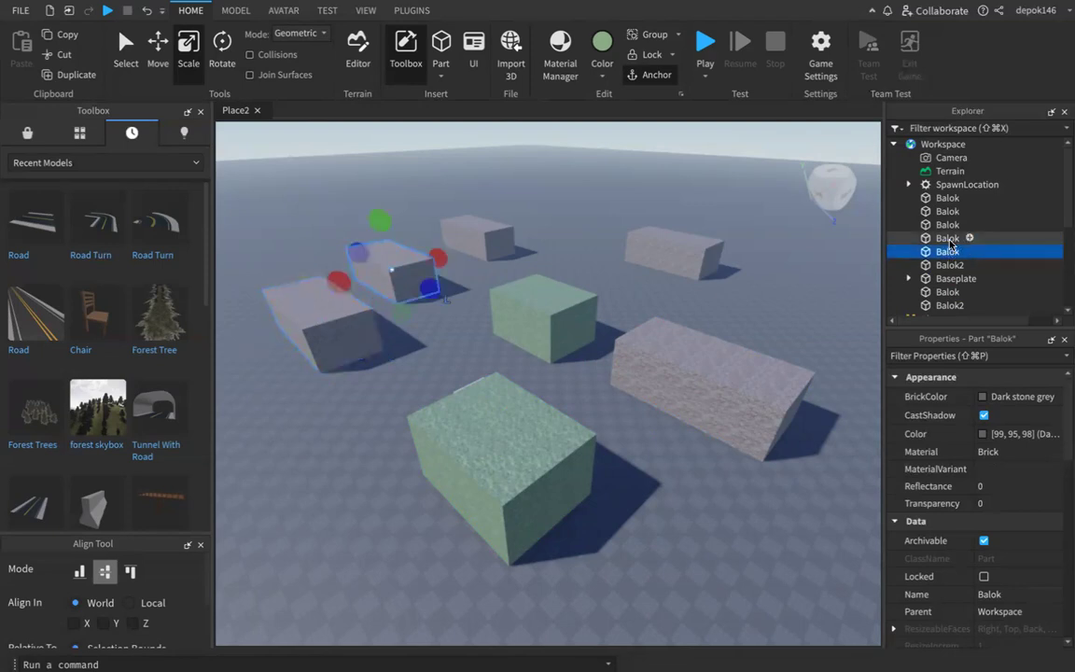
pyautogui.press('Up')
pyautogui.press('Down')
pyautogui.press('Up')
# Duplicate the foreground Balok2 block and place both green blocks apart in front of the spawn location, nudging the leftmost Balok aside
pyautogui.moveTo(304, 325); pyautogui.dragTo(303, 376)
pyautogui.moveTo(479, 444); pyautogui.dragTo(470, 432)
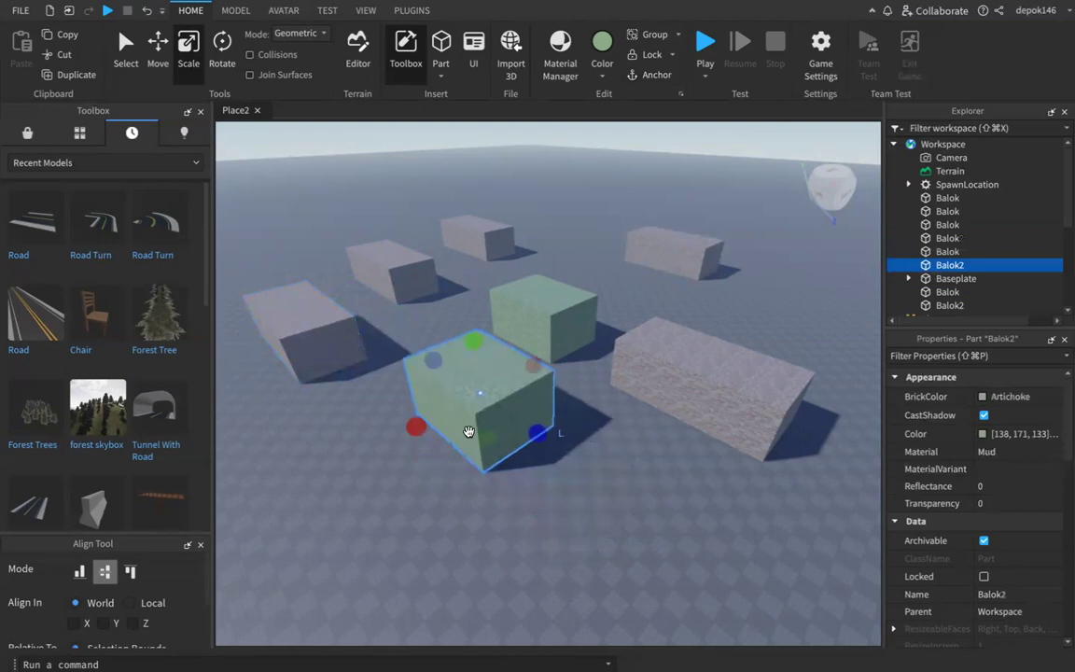
pyautogui.hotkey('ctrl', 'd')
pyautogui.moveTo(484, 384); pyautogui.dragTo(403, 568)
pyautogui.moveTo(457, 423); pyautogui.dragTo(622, 539)
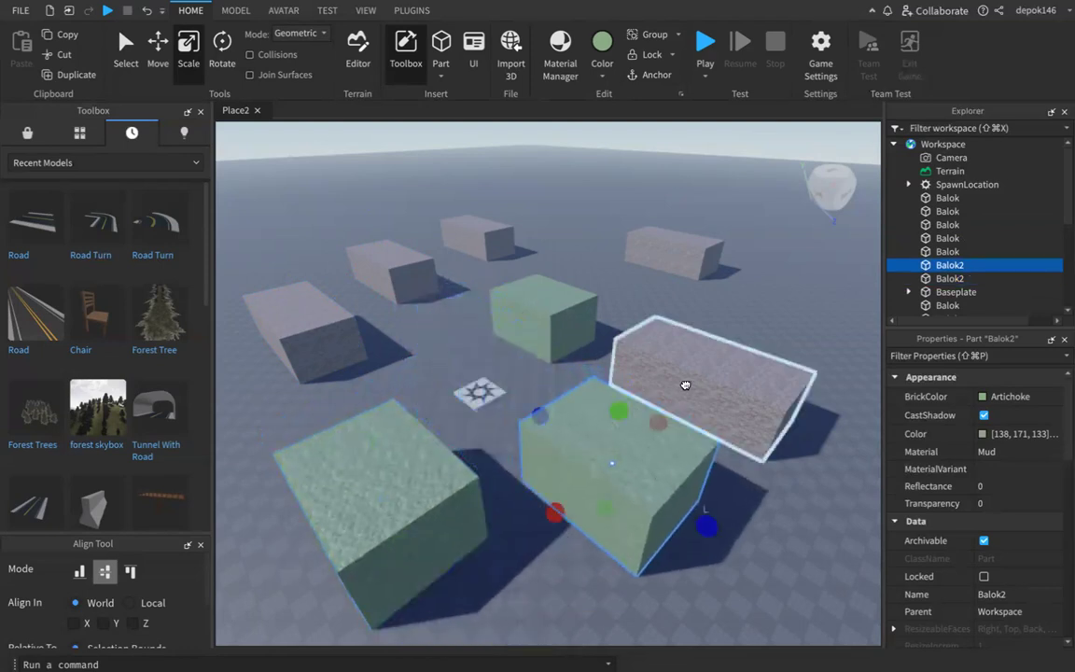
# Spread the surrounding Balok and Balok2 blocks farther from the spawn location, sending one foreground green block to the back
pyautogui.click(729, 382)
pyautogui.moveTo(731, 382); pyautogui.dragTo(734, 383)
pyautogui.moveTo(558, 353); pyautogui.dragTo(571, 308)
pyautogui.moveTo(427, 292); pyautogui.dragTo(399, 287)
pyautogui.moveTo(343, 340); pyautogui.dragTo(320, 388)
pyautogui.moveTo(372, 492); pyautogui.dragTo(448, 234)
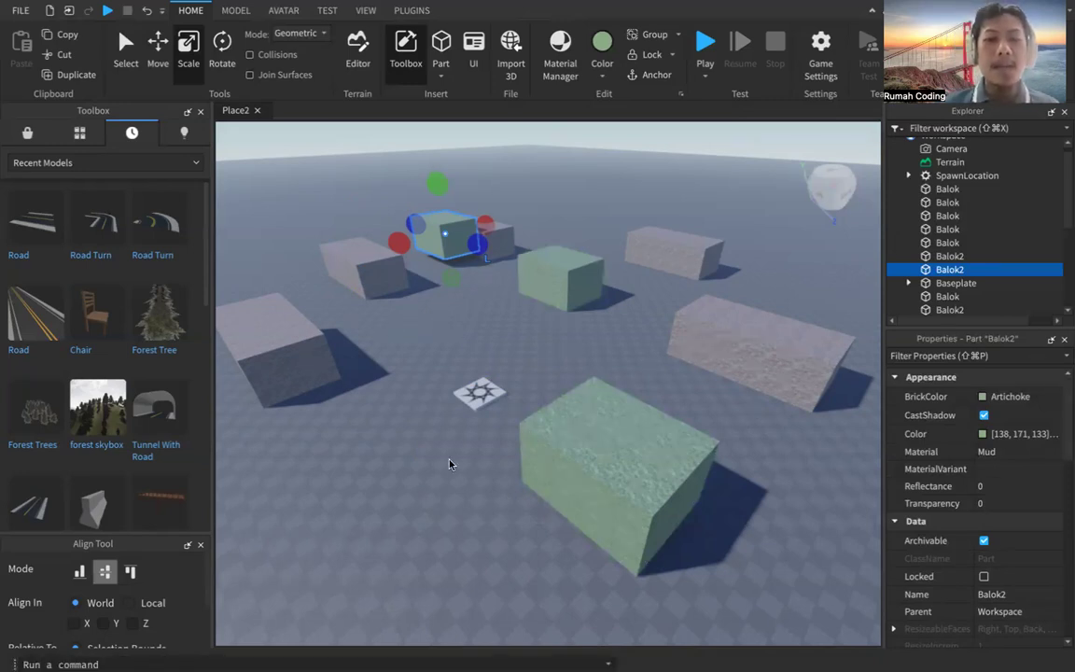
# Select the rear green Balok2 together with the leftmost Balok, move both as a group, and clear the selection
pyautogui.keyDown('shift'); pyautogui.moveTo(302, 367); pyautogui.dragTo(358, 423); pyautogui.keyUp('shift')
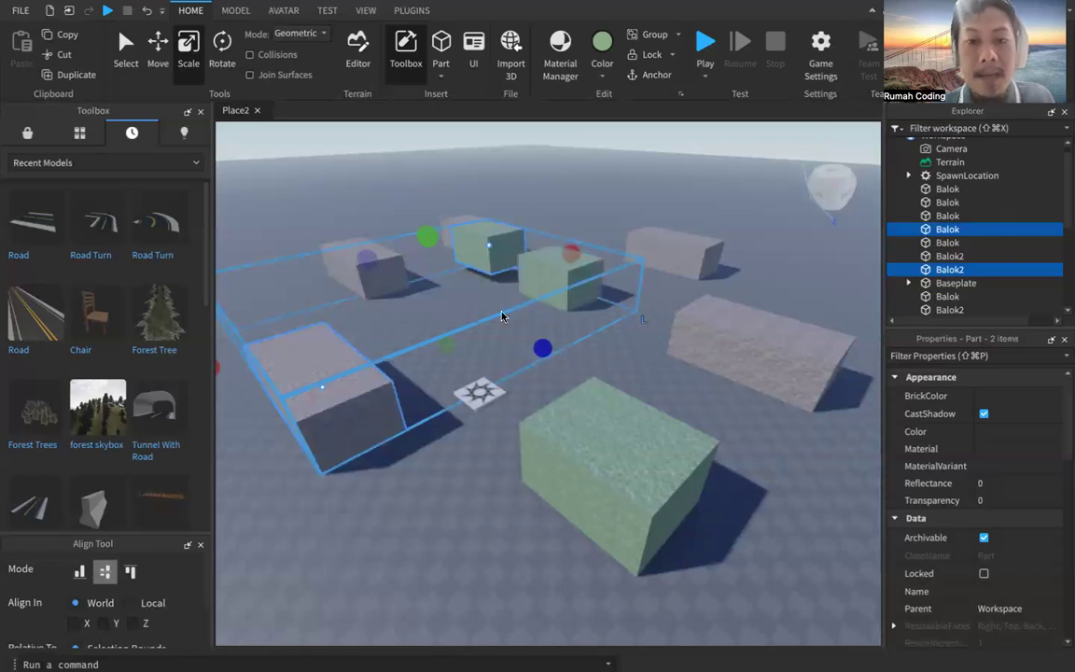
pyautogui.rightClick(313, 385)
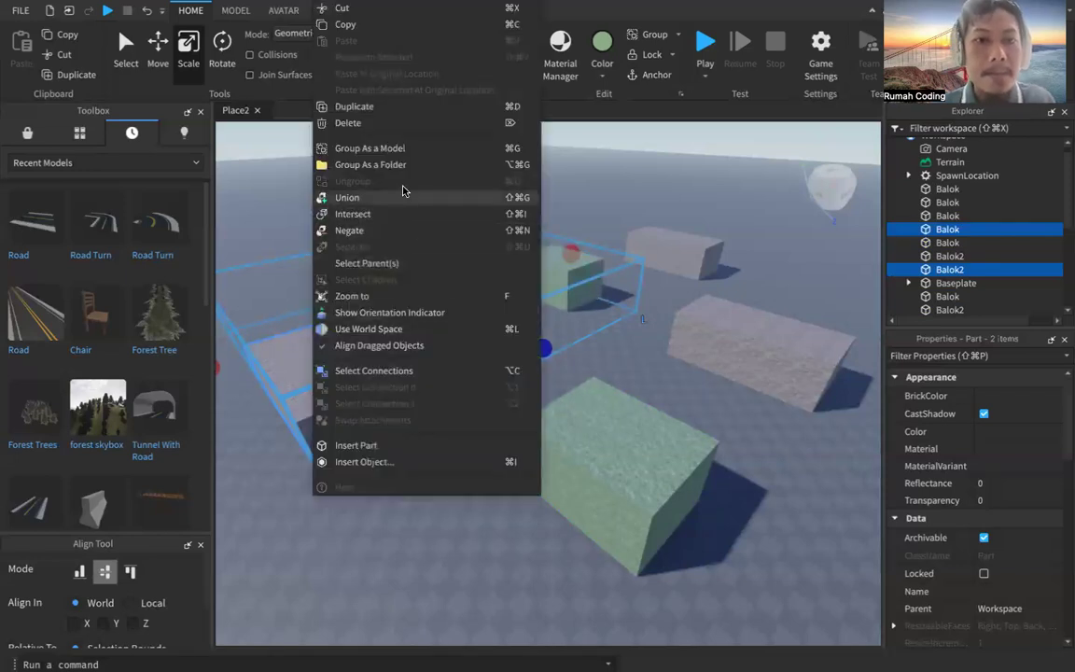
pyautogui.click(432, 503)
pyautogui.click(566, 475)
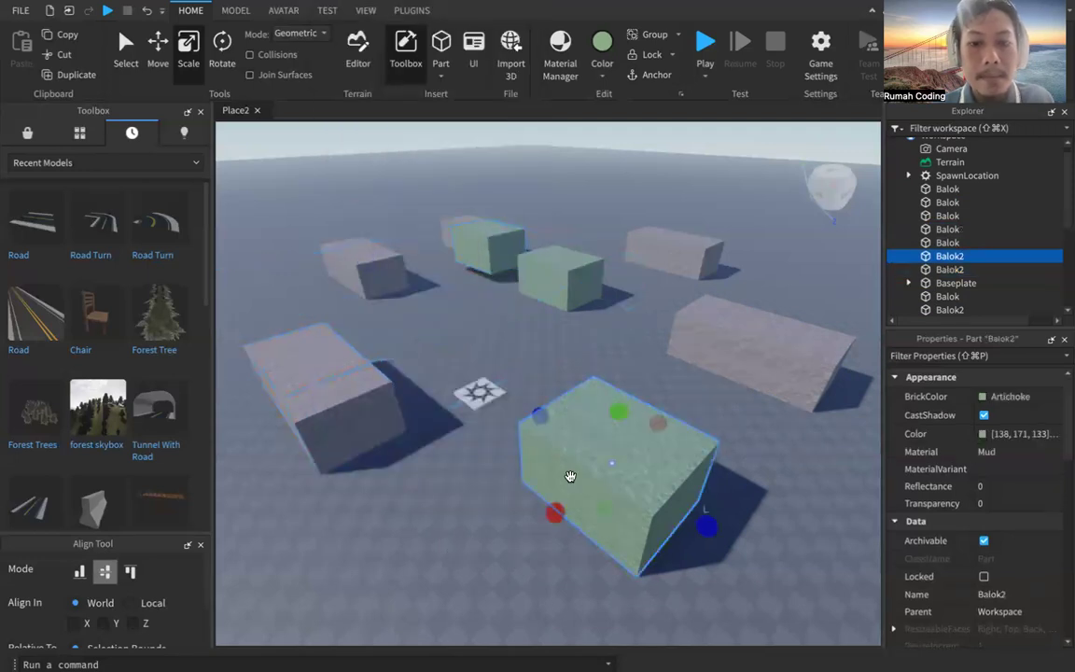
pyautogui.click(388, 409)
pyautogui.click(552, 304)
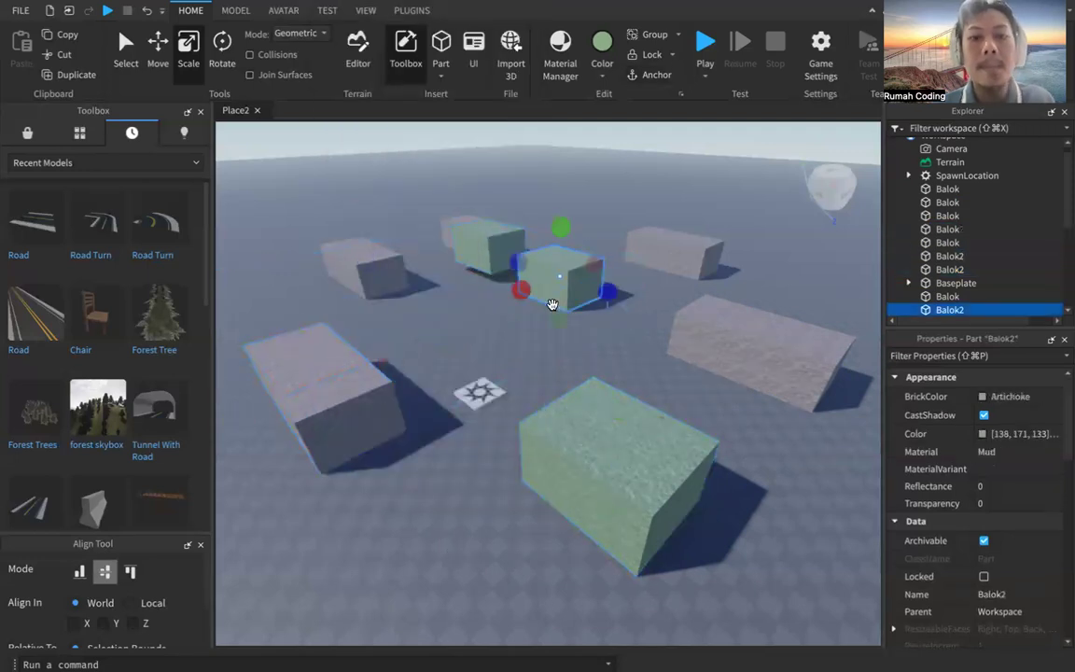
pyautogui.click(467, 453)
# Rearrange the foreground blocks so that two brick Balok blocks lie next to each other beside the spawn location
pyautogui.moveTo(348, 421); pyautogui.dragTo(329, 377)
pyautogui.moveTo(524, 453); pyautogui.dragTo(338, 485)
pyautogui.moveTo(432, 443); pyautogui.dragTo(652, 453)
pyautogui.moveTo(721, 338); pyautogui.dragTo(336, 478)
# Align the two neighboring brick Balok blocks end to end so that they form one continuous wall without a gap
pyautogui.moveTo(336, 478); pyautogui.dragTo(559, 365, button='middle')
pyautogui.moveTo(605, 306); pyautogui.dragTo(654, 354, button='middle')
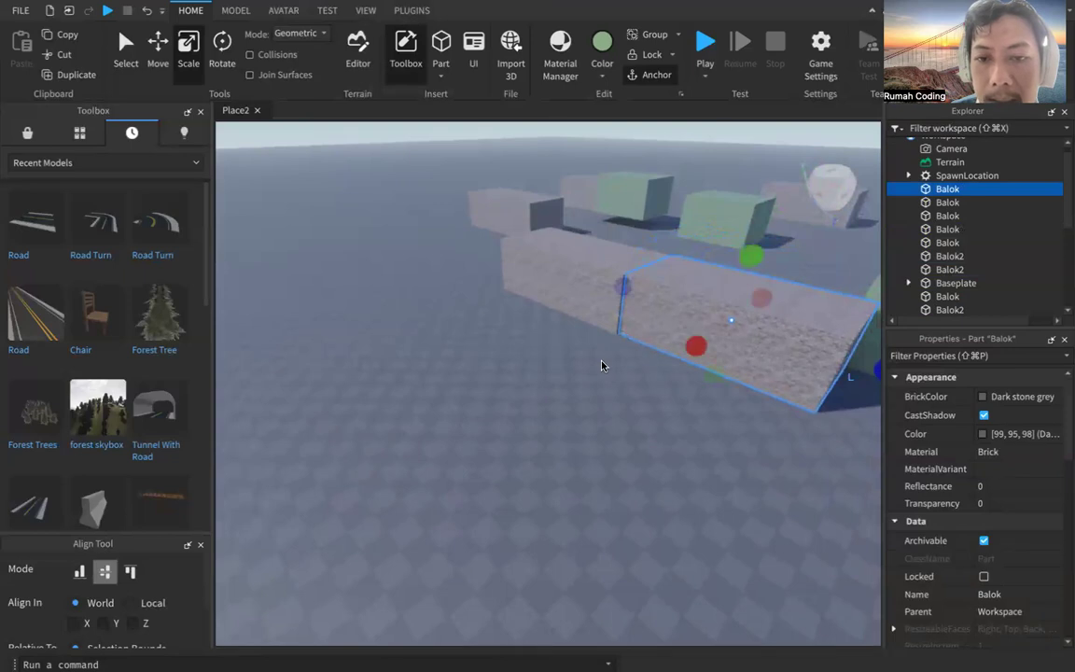
pyautogui.moveTo(579, 338); pyautogui.dragTo(575, 339, button='right')
pyautogui.moveTo(362, 367); pyautogui.dragTo(330, 487, button='right')
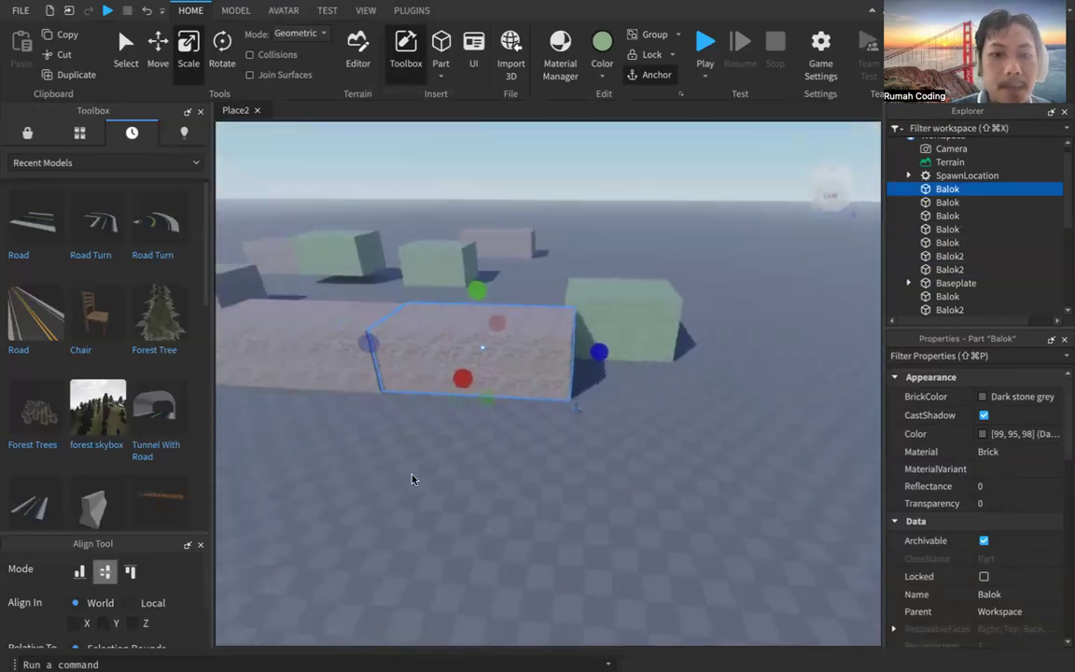
pyautogui.moveTo(436, 454); pyautogui.dragTo(455, 466, button='middle')
pyautogui.moveTo(404, 418); pyautogui.dragTo(362, 536)
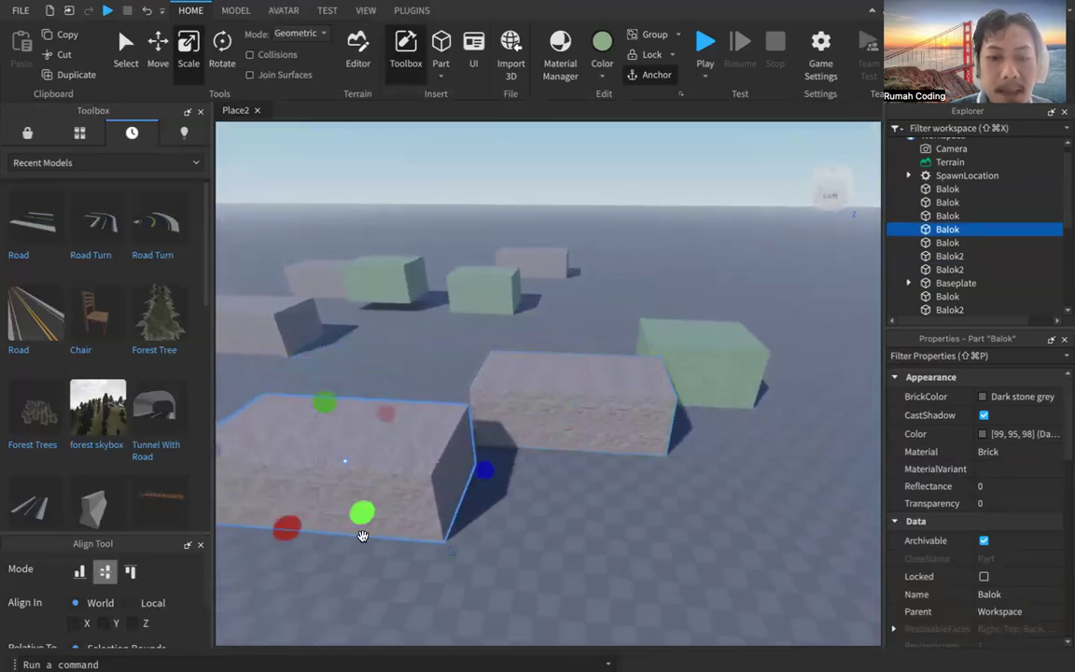
pyautogui.moveTo(576, 420); pyautogui.dragTo(579, 550)
pyautogui.moveTo(487, 570); pyautogui.dragTo(607, 333, button='middle')
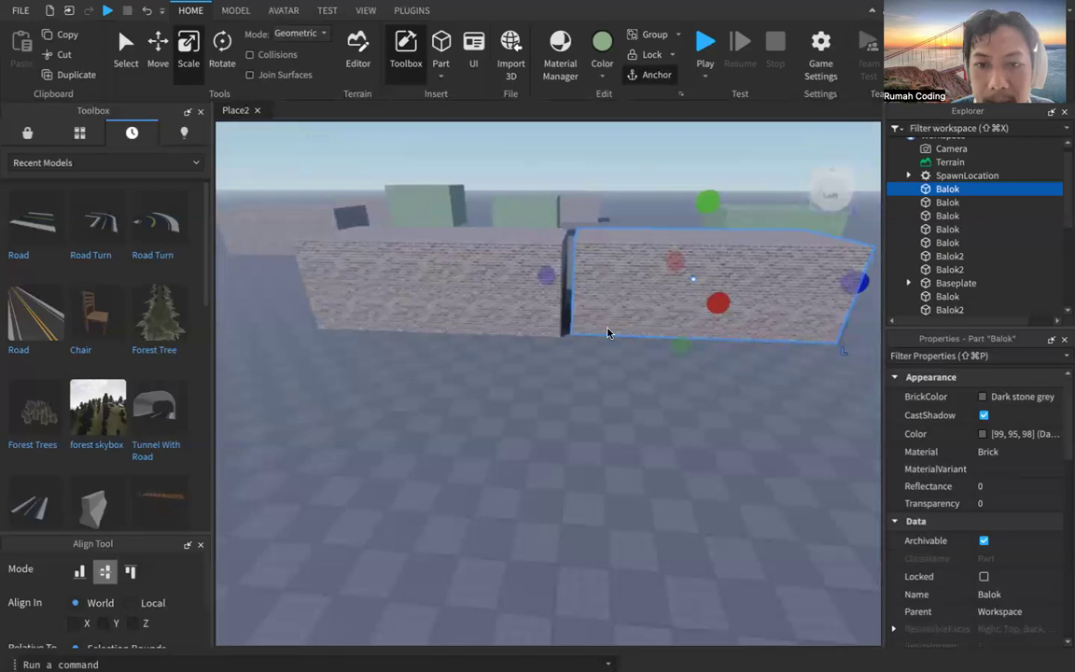
pyautogui.moveTo(623, 308); pyautogui.dragTo(624, 346)
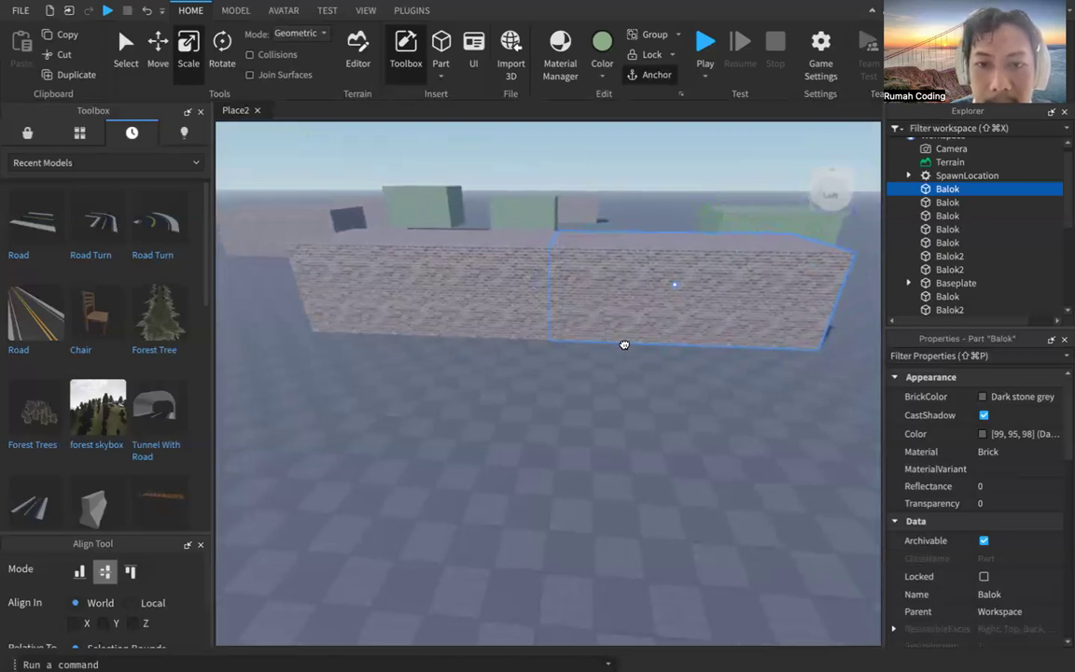
# Check the alignment of the two joined Balok blocks from the top view
pyautogui.click(834, 175)
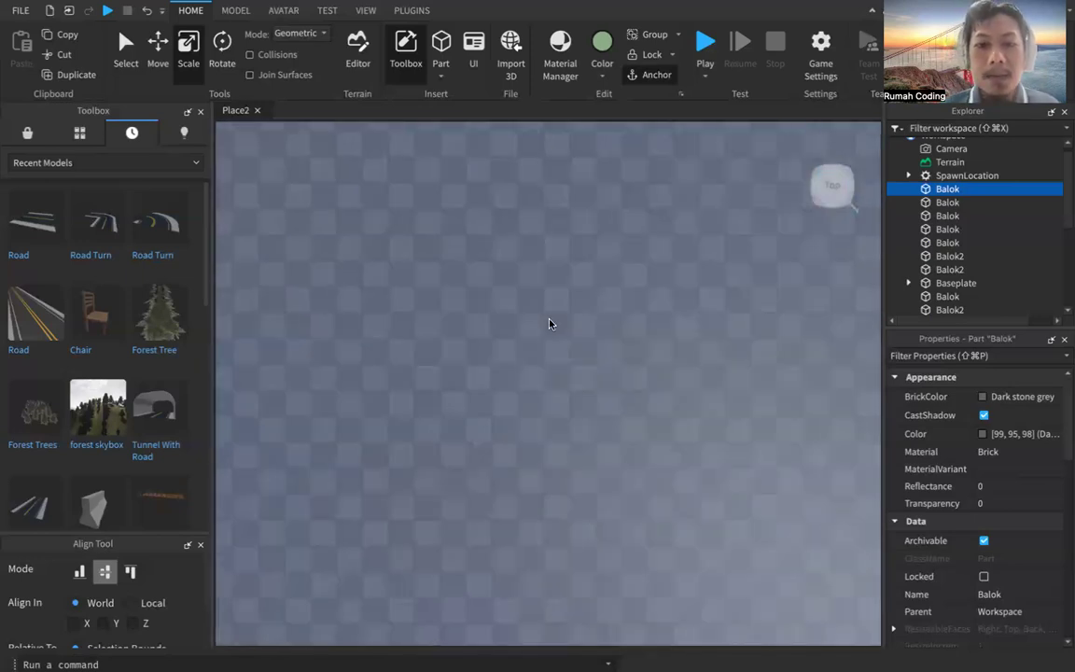
pyautogui.scroll(-5, 548, 324)
pyautogui.moveTo(348, 387); pyautogui.dragTo(478, 384, button='middle')
pyautogui.scroll(1, 471, 338)
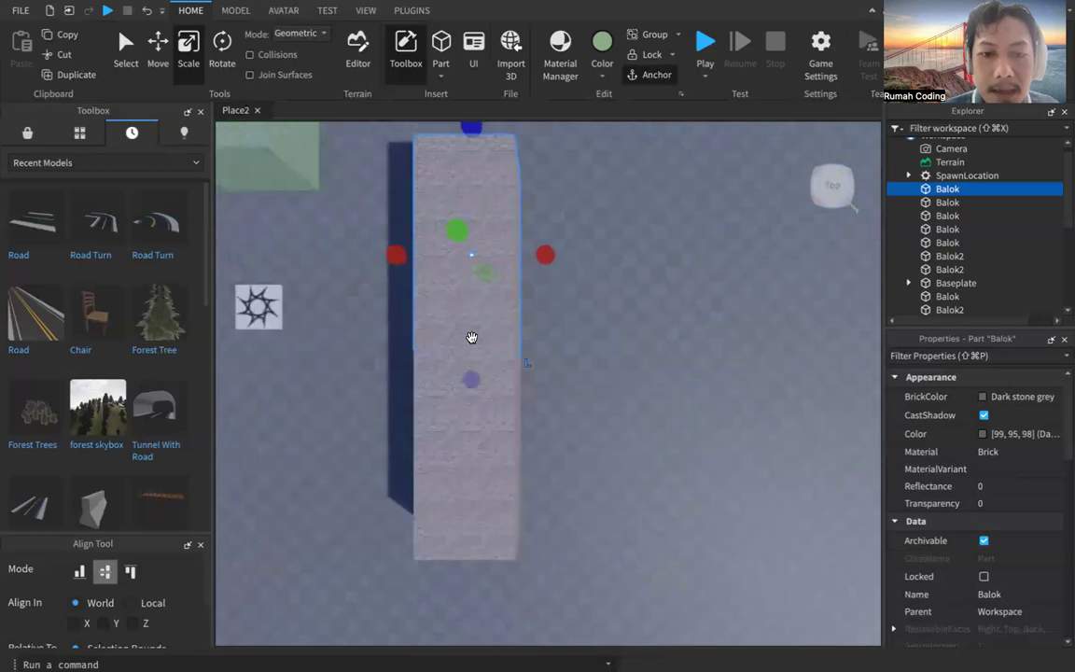
# Examine the seam between the two joined brick Balok blocks up close from above
pyautogui.scroll(2, 471, 337)
pyautogui.click(331, 429)
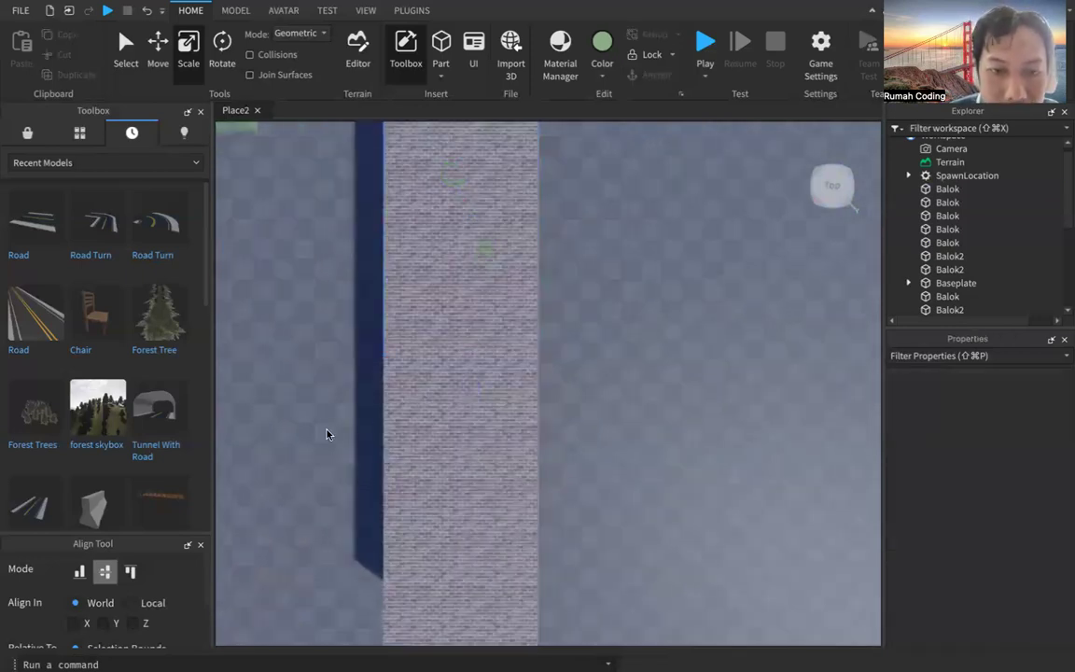
pyautogui.click(413, 408)
pyautogui.click(448, 297)
pyautogui.scroll(-4, 461, 336)
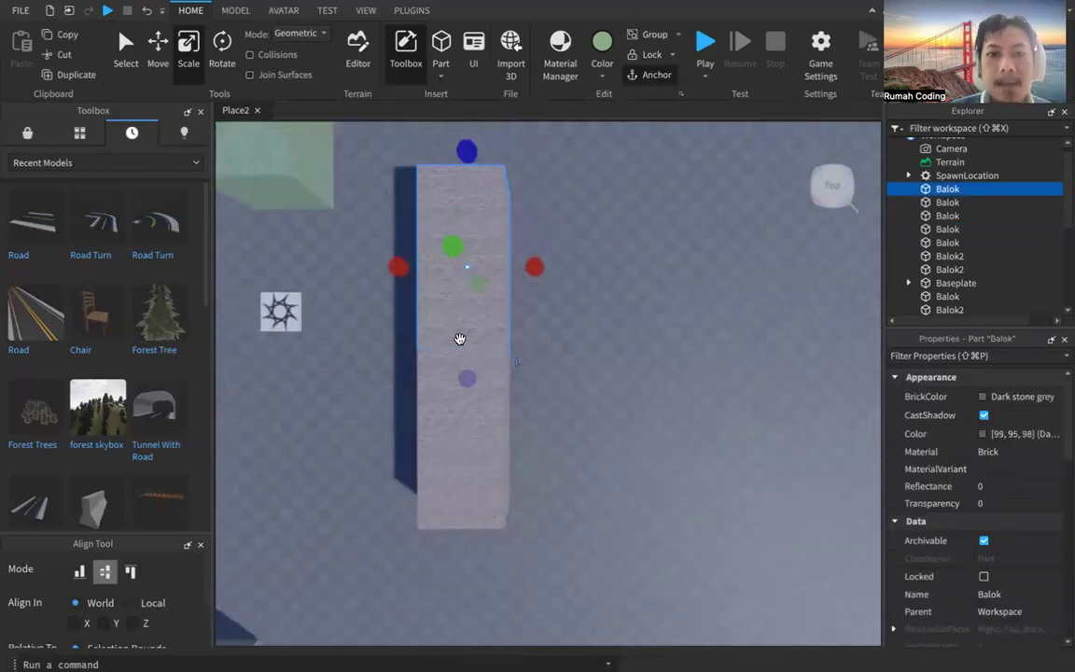
pyautogui.moveTo(838, 197)
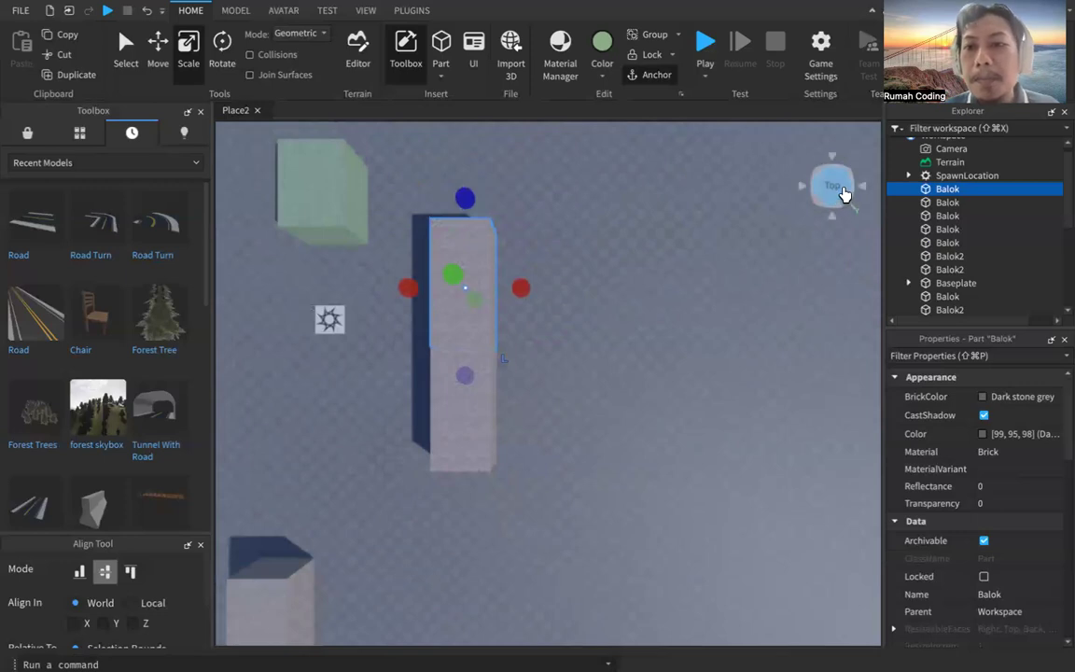
# Inspect the joined brick wall from the left view and check each Balok half by selecting it separately
pyautogui.click(858, 192)
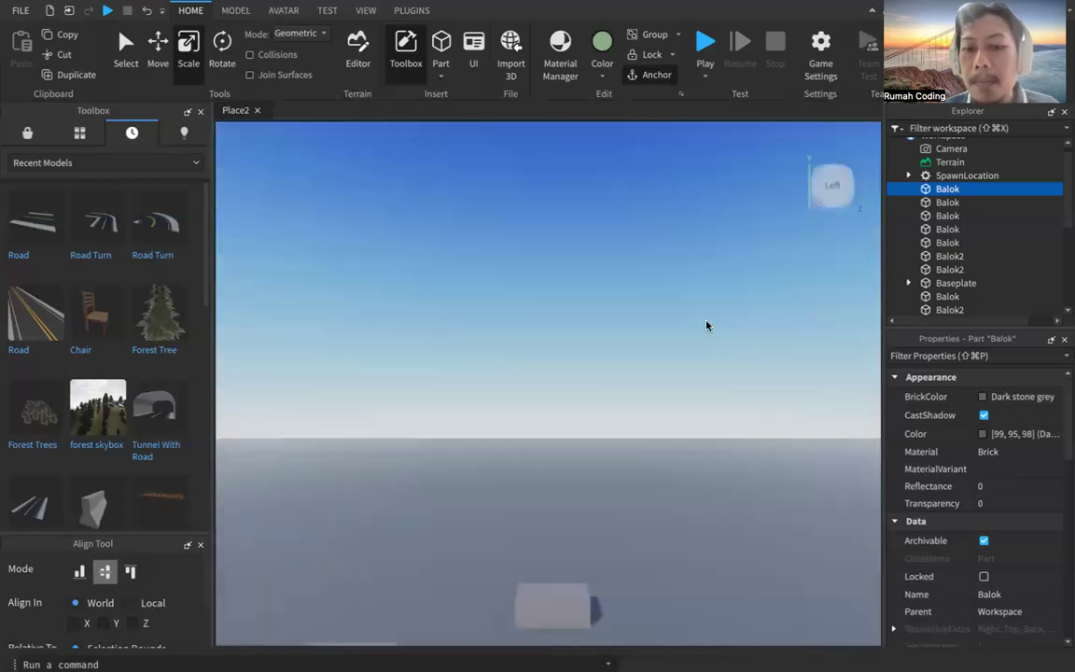
pyautogui.scroll(-5, 546, 491)
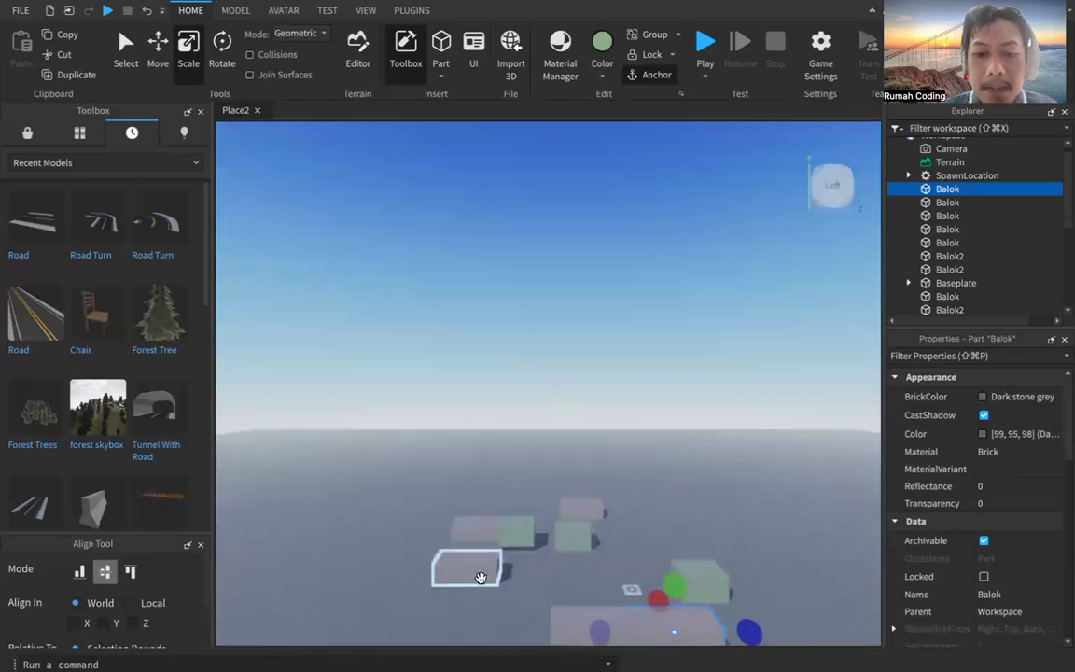
pyautogui.scroll(-1, 478, 571)
pyautogui.moveTo(667, 533); pyautogui.dragTo(615, 496, button='middle')
pyautogui.scroll(3, 570, 612)
pyautogui.scroll(4, 570, 613)
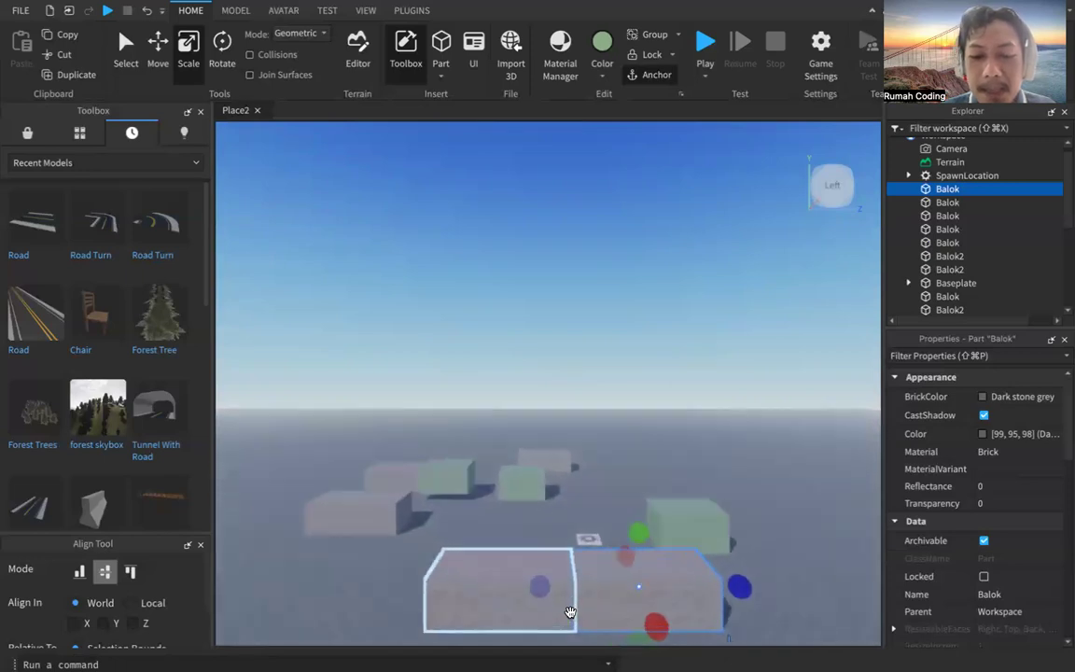
pyautogui.moveTo(619, 600); pyautogui.dragTo(621, 534, button='middle')
pyautogui.click(450, 546)
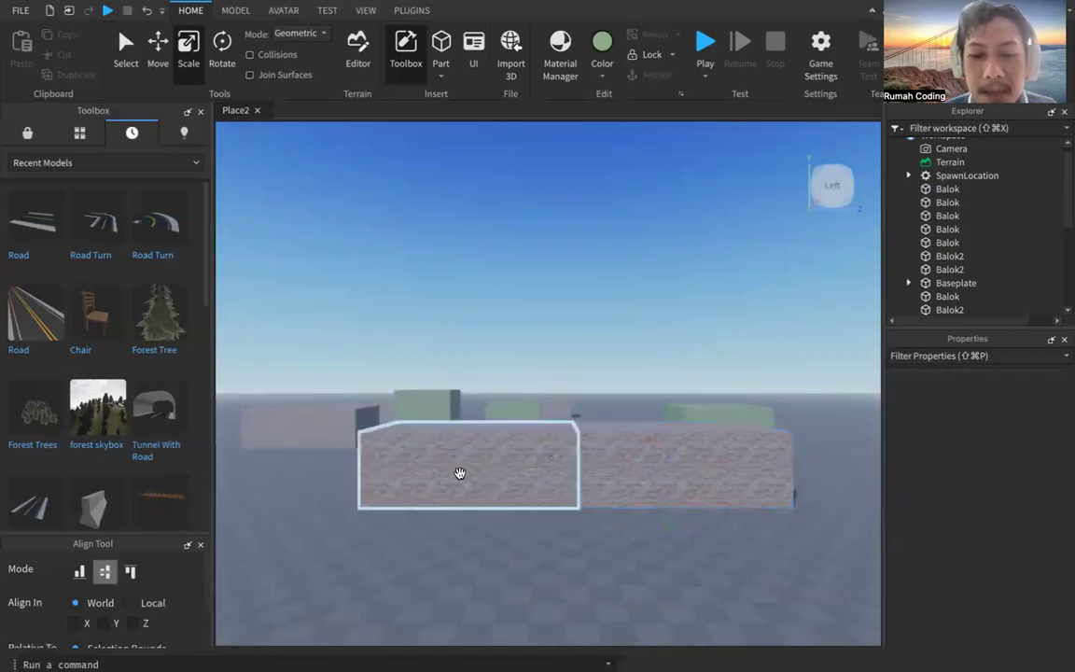
pyautogui.click(456, 470)
pyautogui.click(547, 581)
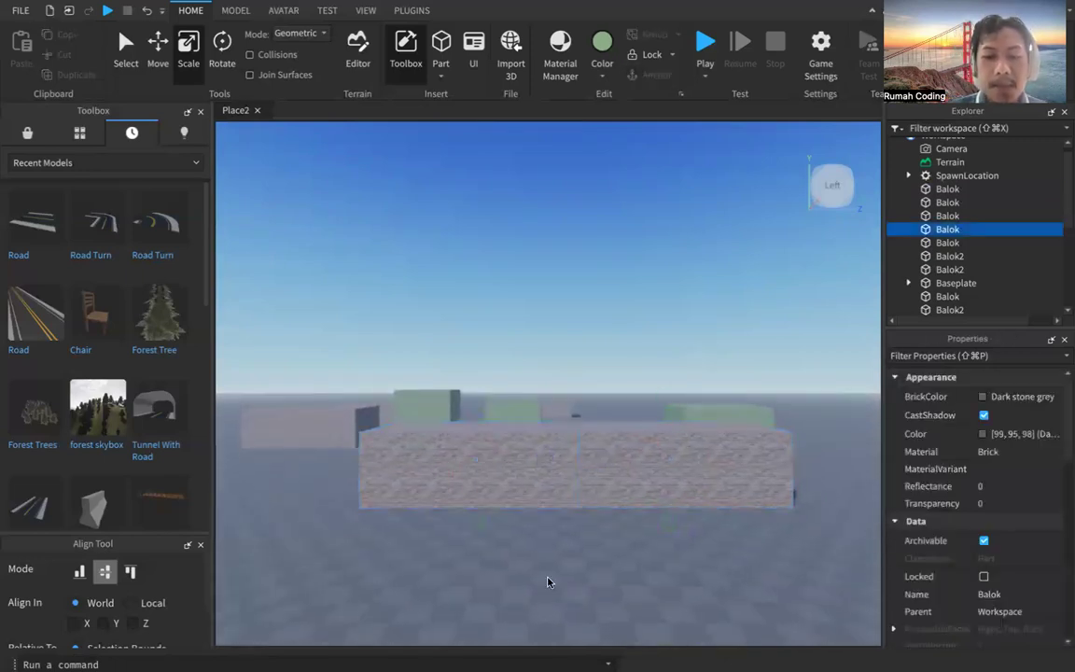
pyautogui.click(509, 462)
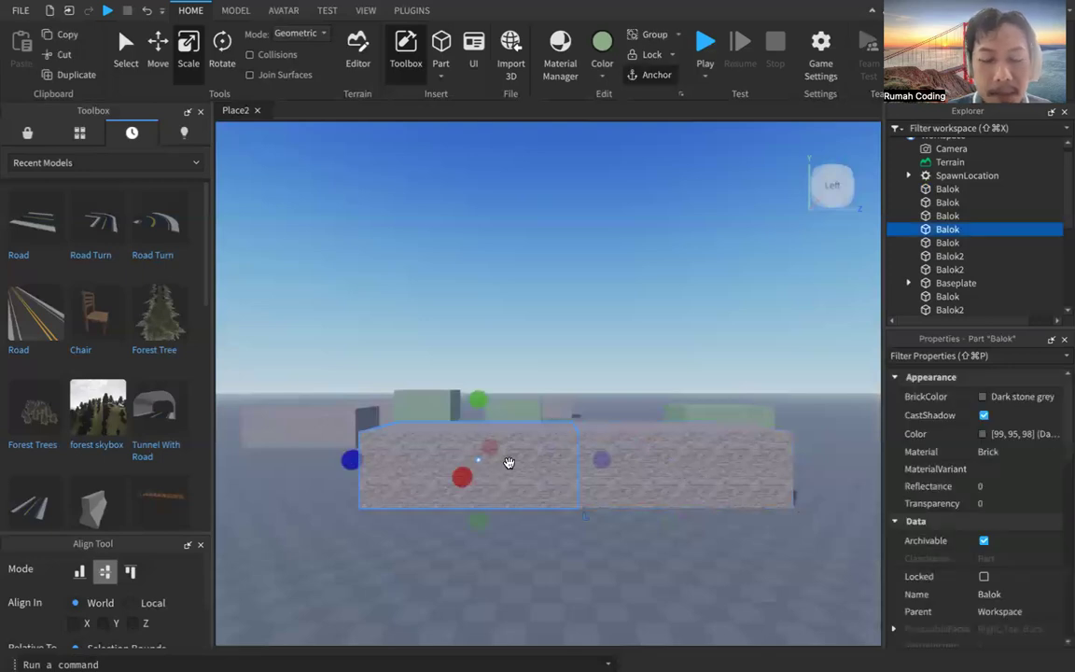
pyautogui.keyDown('ctrl'); pyautogui.click(641, 454); pyautogui.keyUp('ctrl')
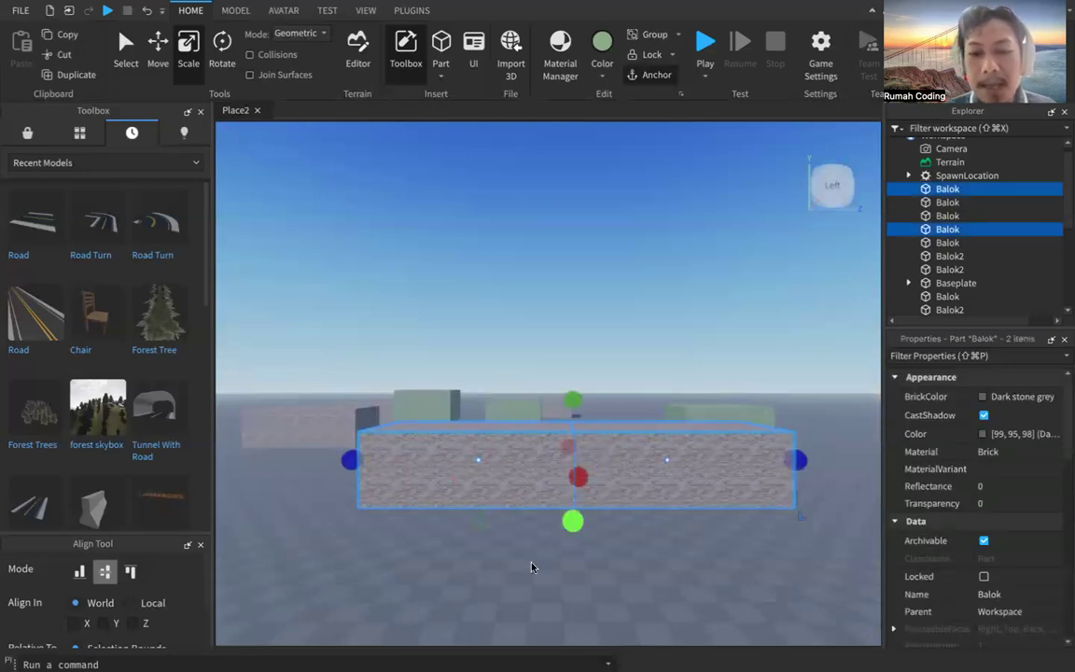
pyautogui.moveTo(523, 513); pyautogui.dragTo(497, 509, button='middle')
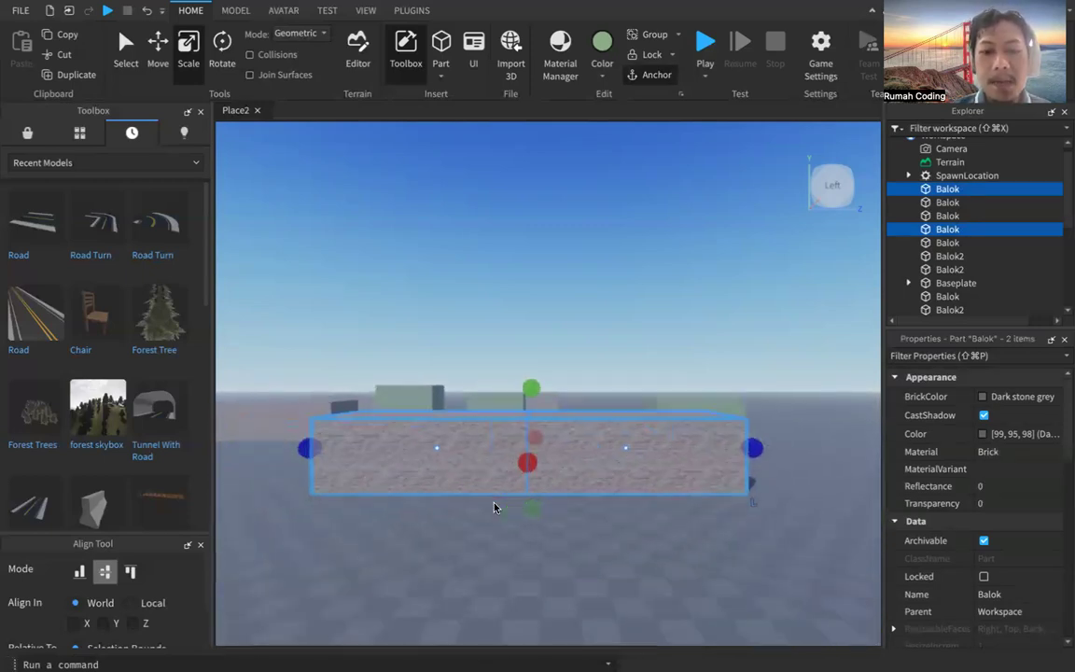
pyautogui.rightClick(465, 448)
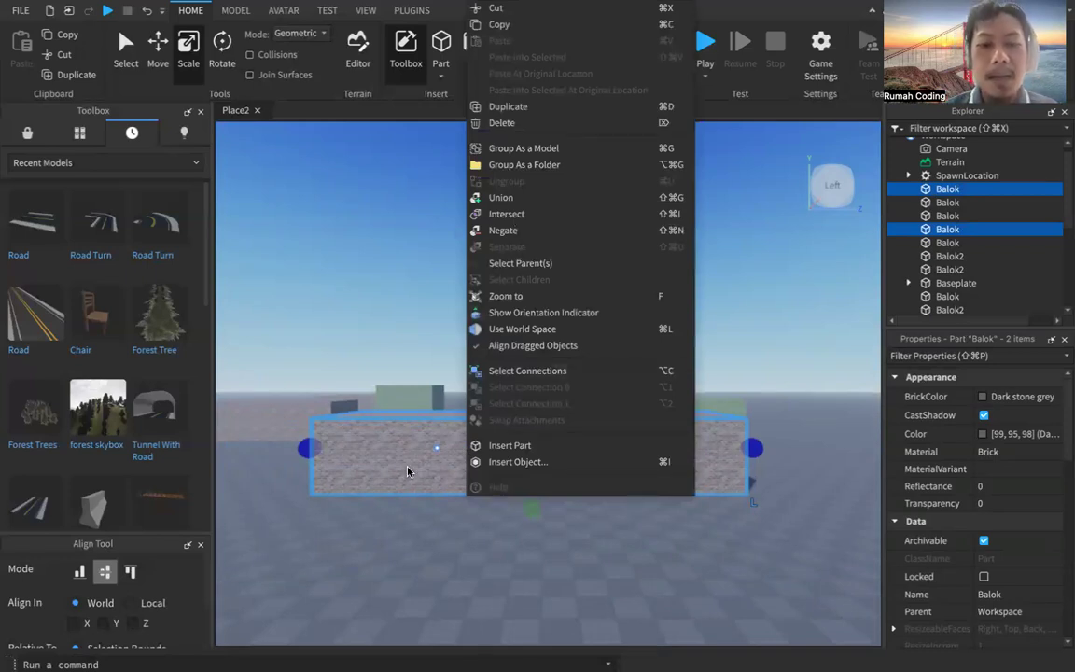
pyautogui.click(399, 530)
pyautogui.click(387, 530)
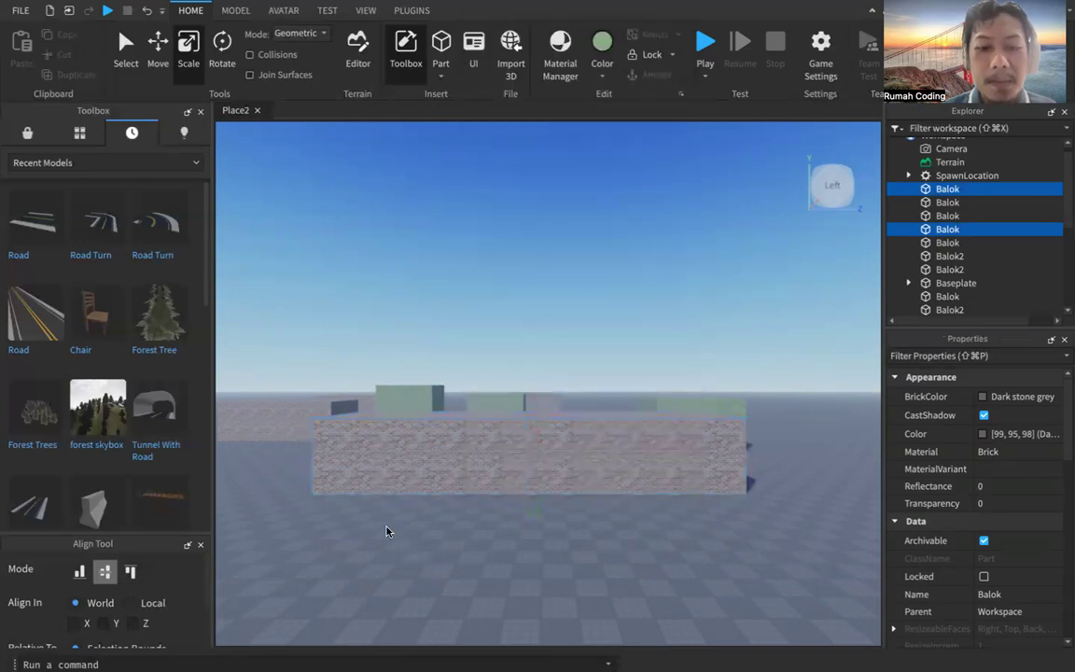
# Select both joined brick Balok blocks and group them as a model
pyautogui.click(397, 469)
pyautogui.keyDown('ctrl'); pyautogui.click(596, 449); pyautogui.keyUp('ctrl')
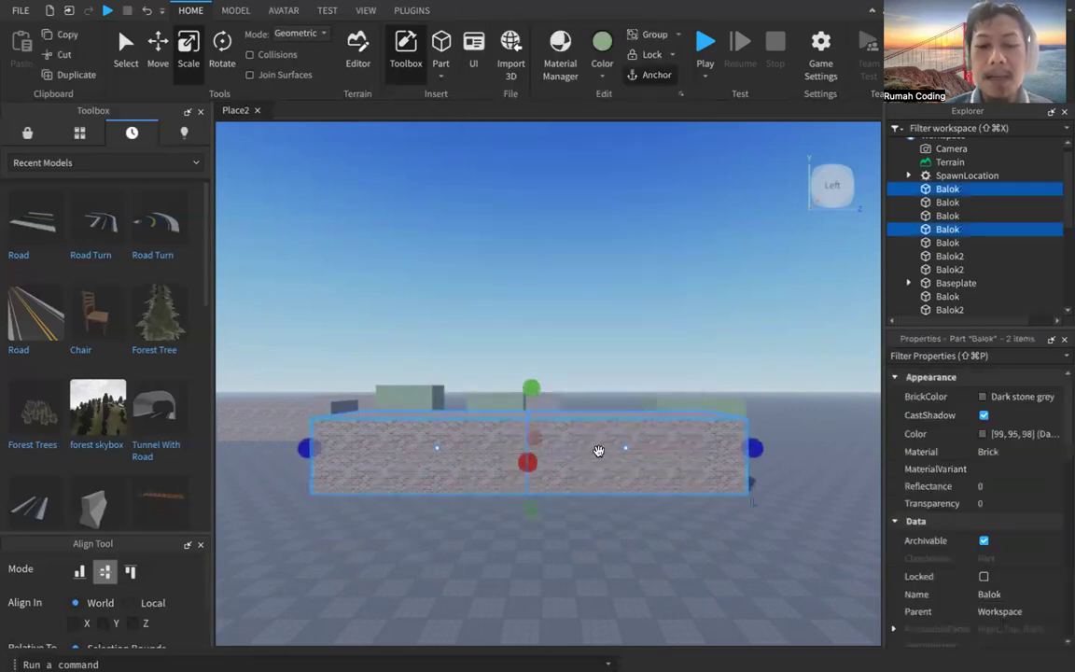
pyautogui.rightClick(598, 451)
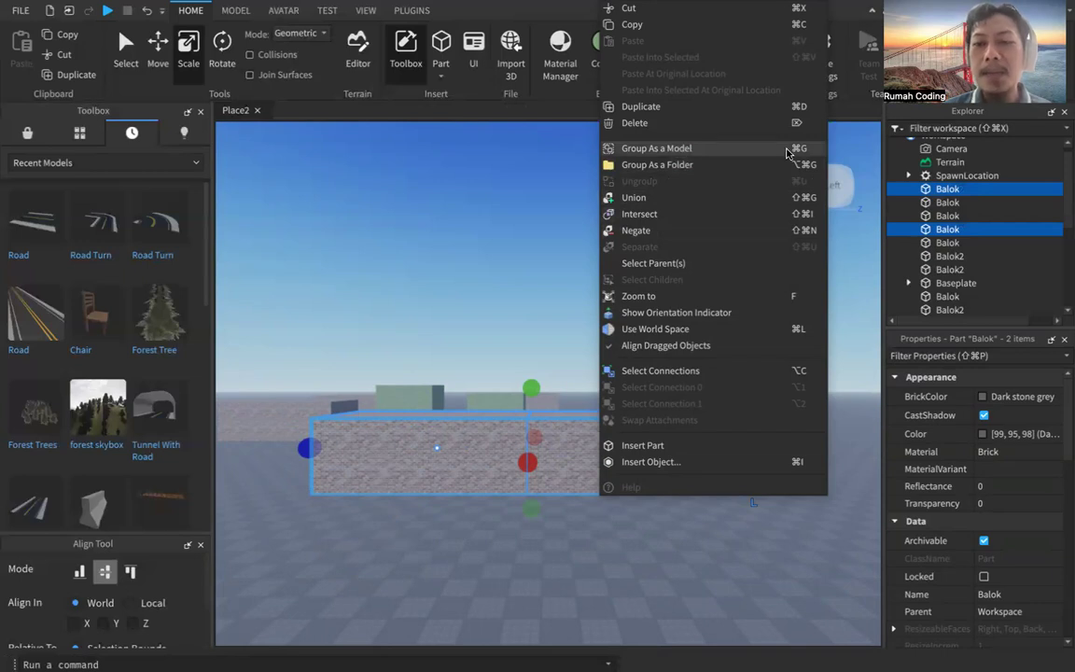
pyautogui.click(718, 154)
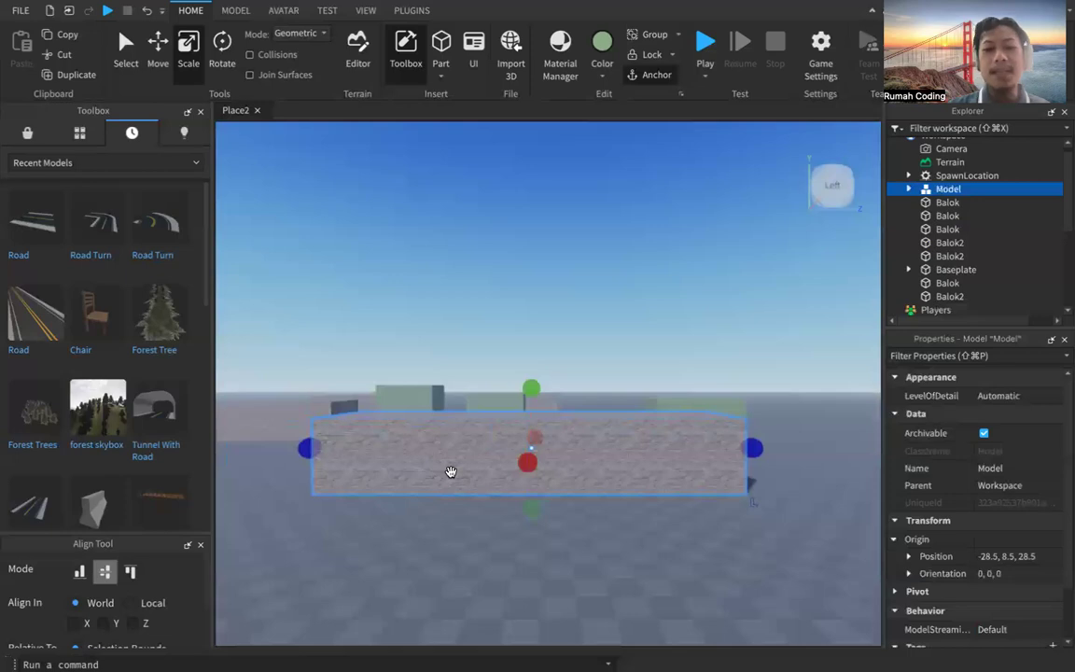
# Move the grouped brick wall as one unit across the baseplate to position 2.5, 8.5, -16.5
pyautogui.click(469, 536)
pyautogui.moveTo(479, 475); pyautogui.dragTo(508, 483)
pyautogui.moveTo(508, 485); pyautogui.dragTo(548, 569, button='middle')
pyautogui.scroll(-3, 548, 569)
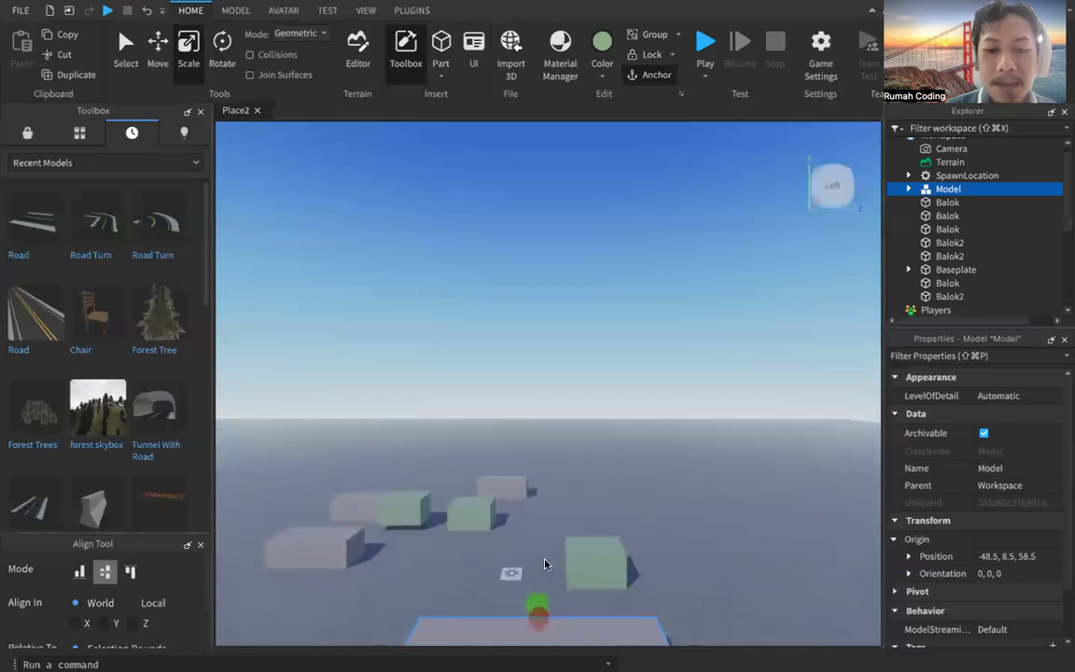
pyautogui.moveTo(600, 630); pyautogui.dragTo(449, 579)
pyautogui.scroll(5, 449, 579)
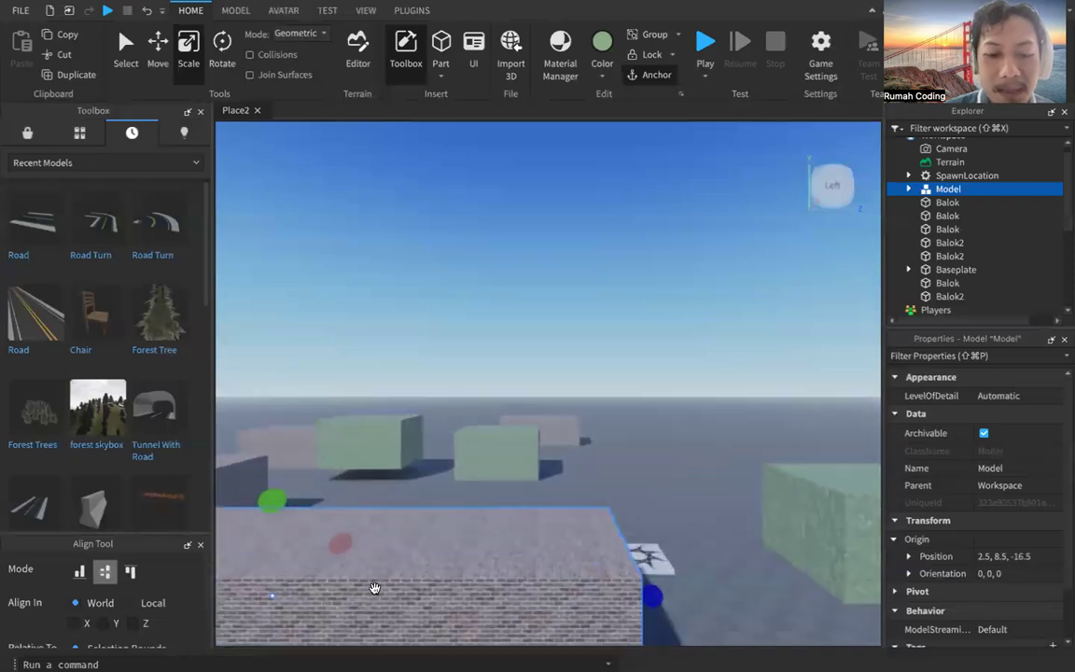
# Examine the grouped brick wall and the surrounding blocks from different distances and angles
pyautogui.moveTo(375, 589); pyautogui.dragTo(516, 583, button='middle')
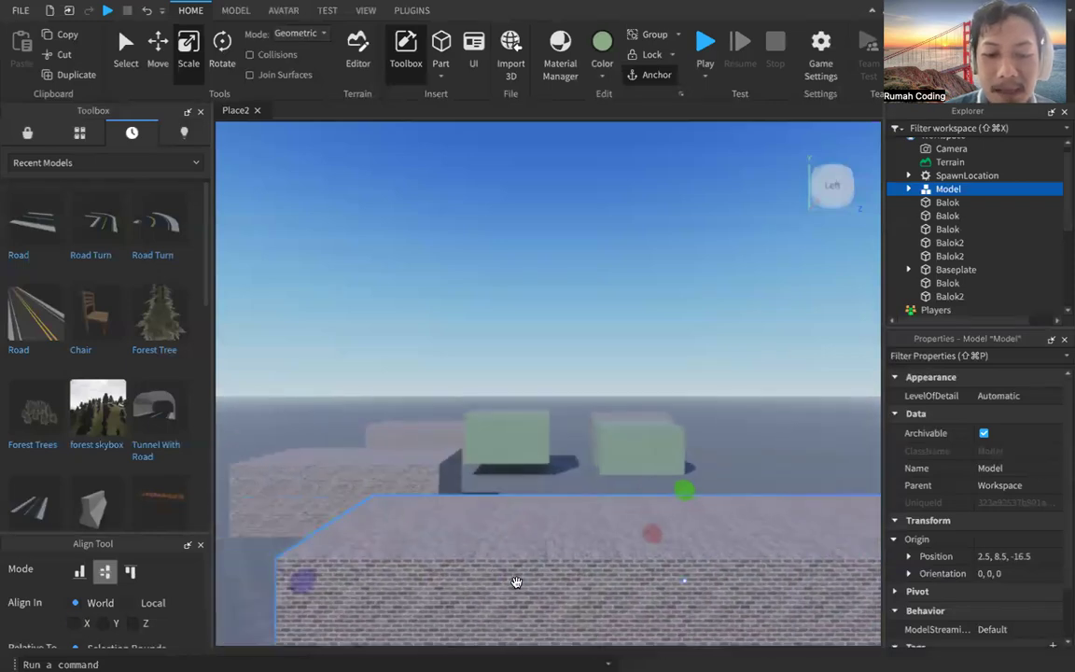
pyautogui.scroll(-3, 516, 560)
pyautogui.scroll(5, 516, 560)
pyautogui.scroll(-3, 511, 560)
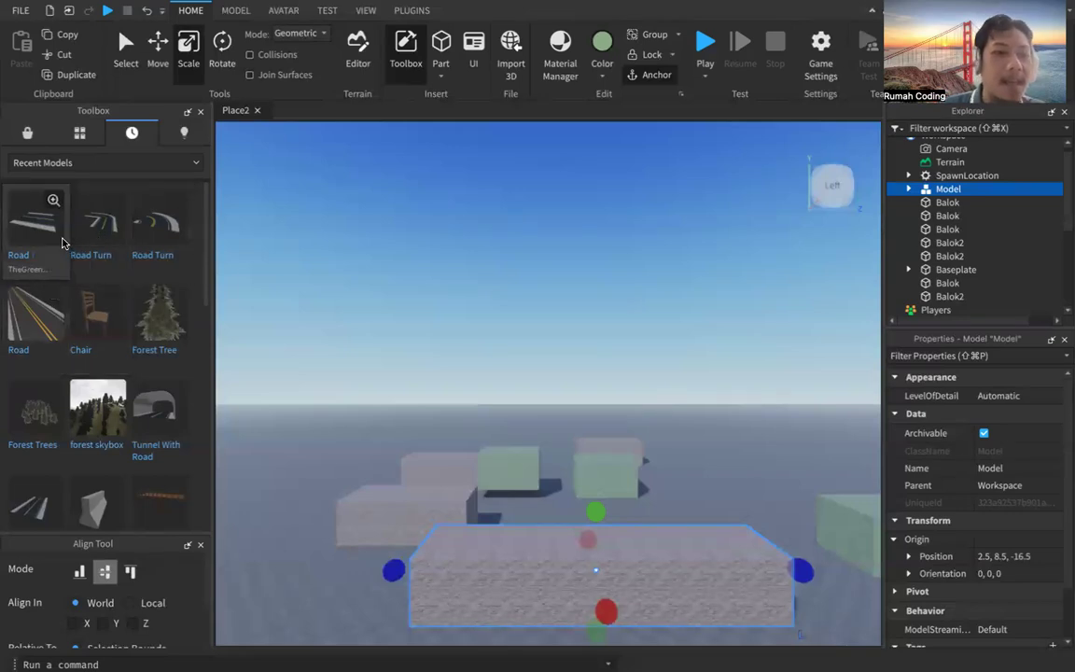
pyautogui.moveTo(37, 202); pyautogui.dragTo(458, 516)
pyautogui.scroll(-2, 458, 516)
pyautogui.scroll(4, 617, 445)
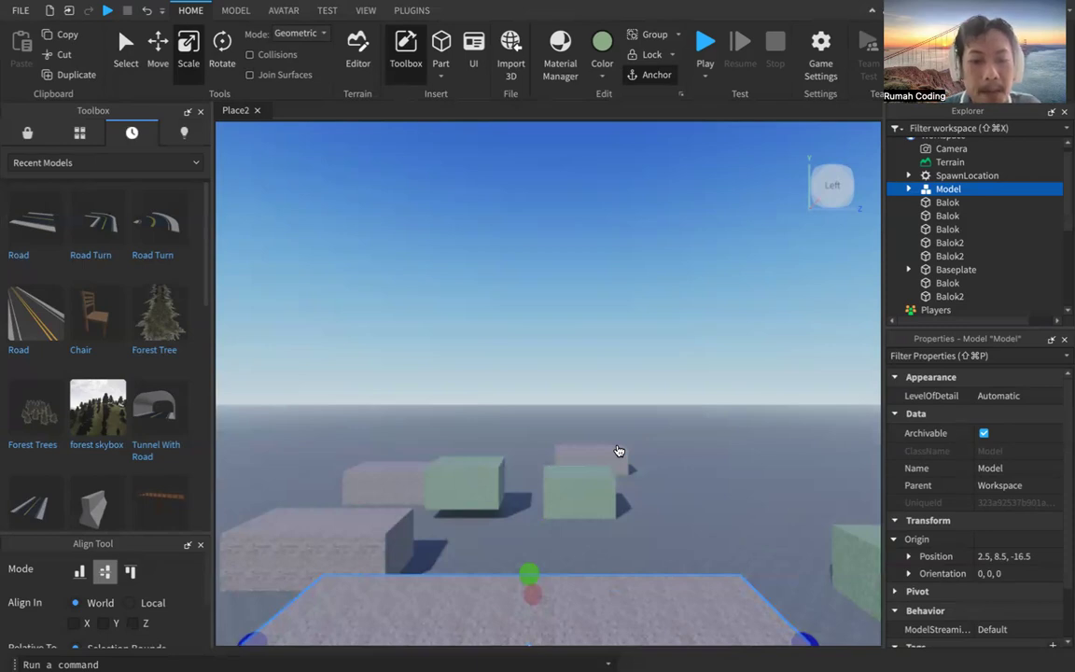
pyautogui.scroll(-3, 655, 479)
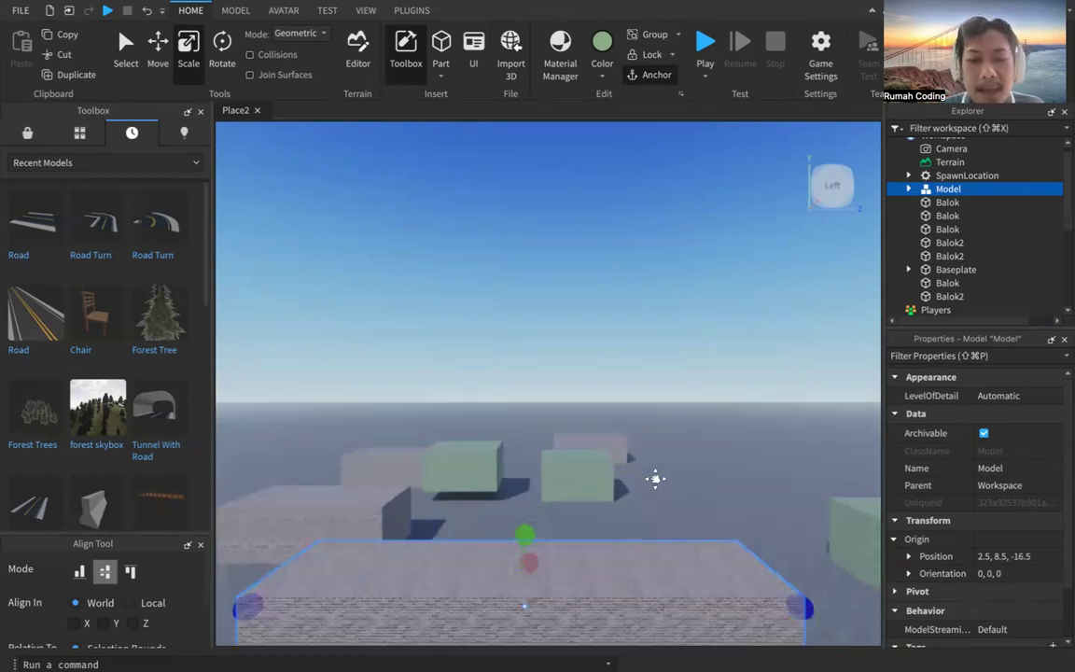
# Select the green Balok2 block nearest the rear brick blocks behind the grouped wall and shift it slightly
pyautogui.moveTo(713, 443); pyautogui.dragTo(742, 475, button='middle')
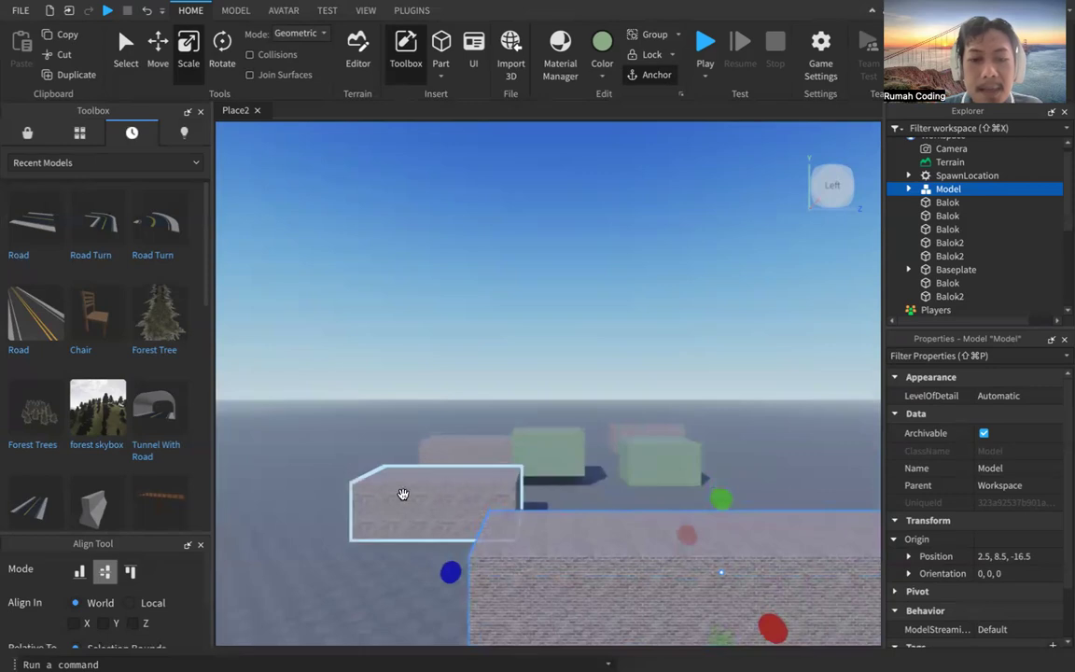
pyautogui.moveTo(595, 485); pyautogui.dragTo(558, 464, button='middle')
pyautogui.moveTo(692, 470); pyautogui.dragTo(735, 500, button='middle')
pyautogui.click(562, 467)
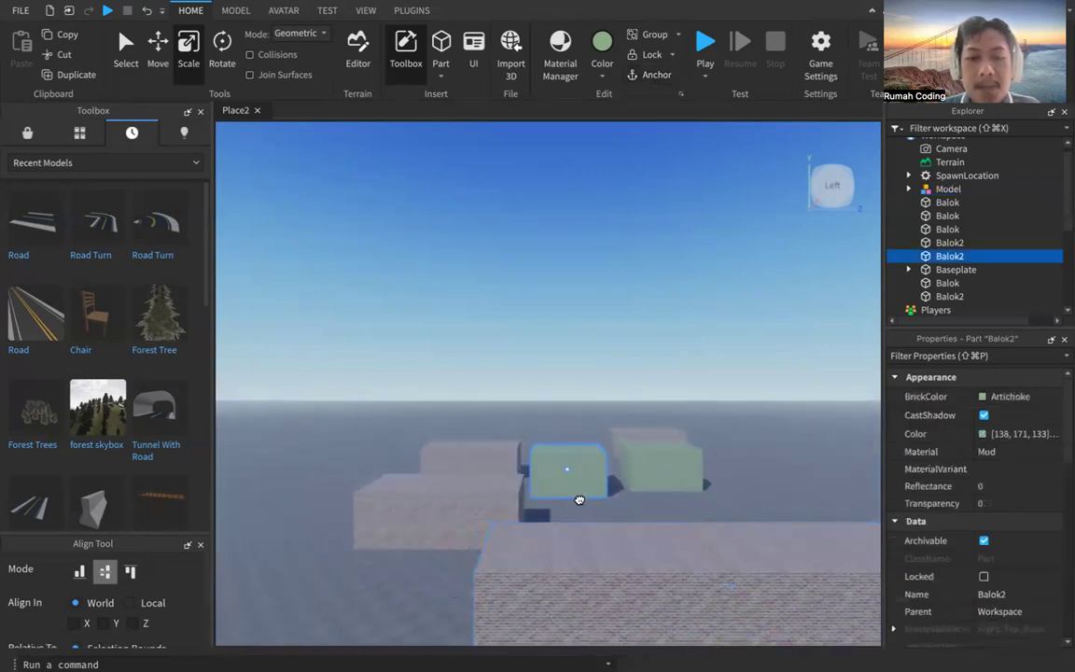
# Move the brick block clear of the long brick model and delete it
pyautogui.moveTo(481, 518); pyautogui.dragTo(372, 512)
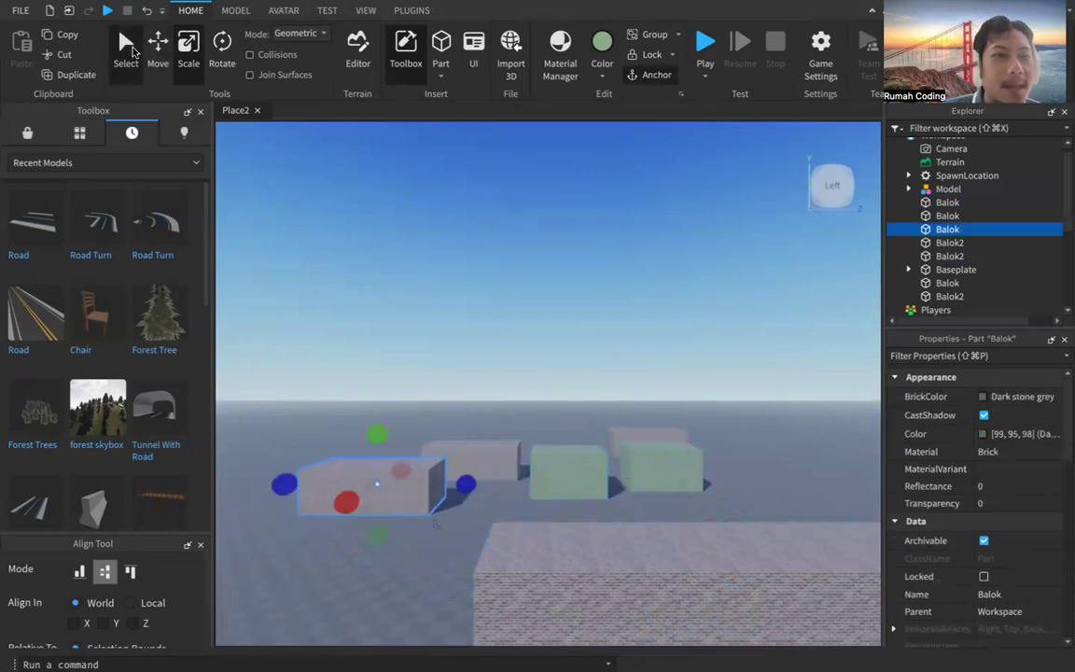
pyautogui.press('super+1')
pyautogui.click(467, 464)
pyautogui.click(563, 469)
pyautogui.click(367, 493)
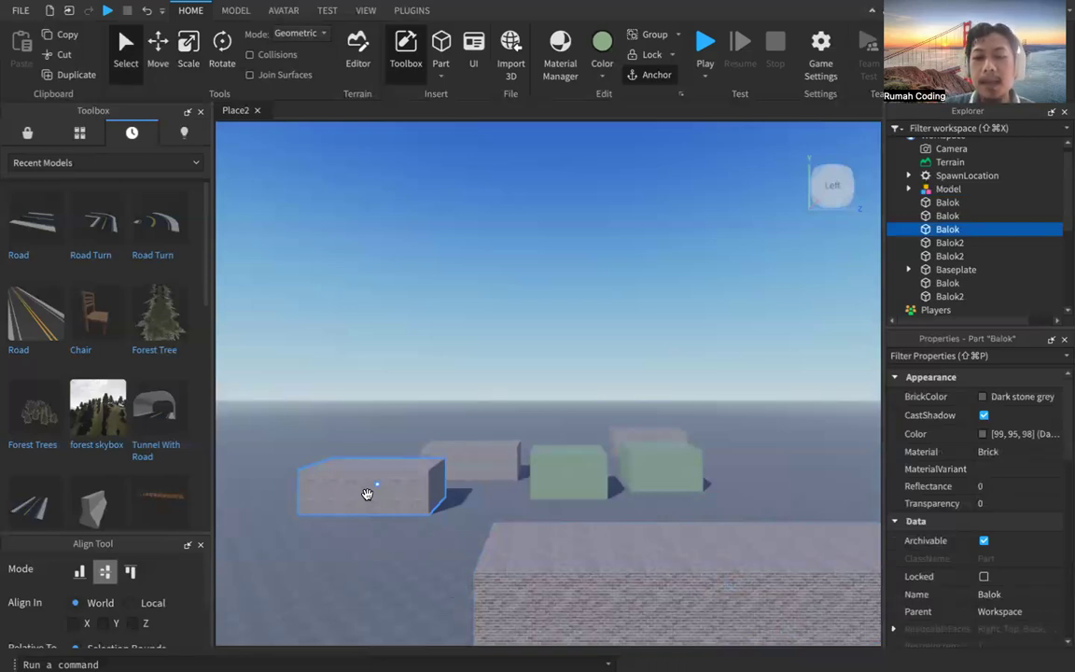
pyautogui.press('Delete')
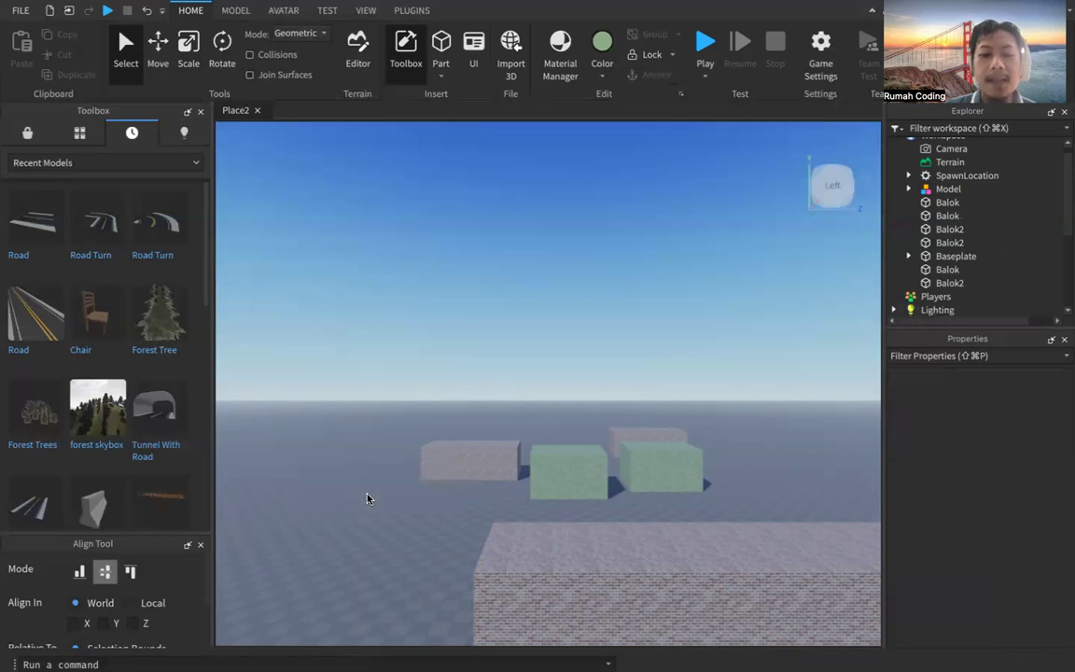
# Shift the small brick block and the long brick model slightly, and delete the two green Balok2 blocks behind them
pyautogui.moveTo(483, 477); pyautogui.dragTo(448, 519)
pyautogui.moveTo(495, 551); pyautogui.dragTo(434, 489)
pyautogui.click(559, 475)
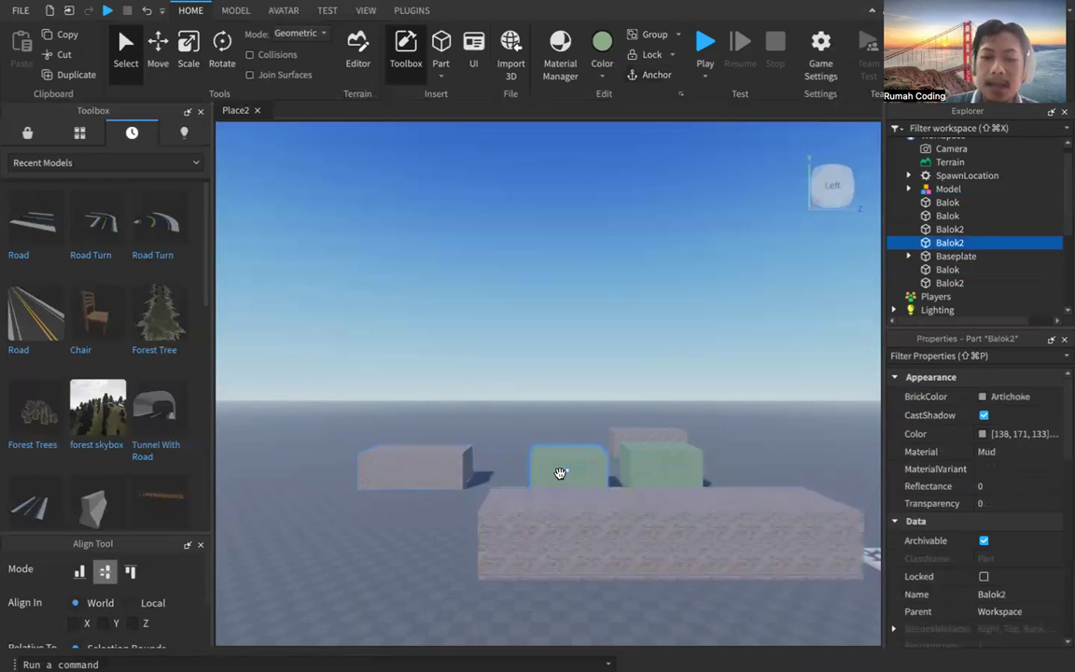
pyautogui.press('Delete')
pyautogui.click(643, 451)
pyautogui.rightClick(647, 452)
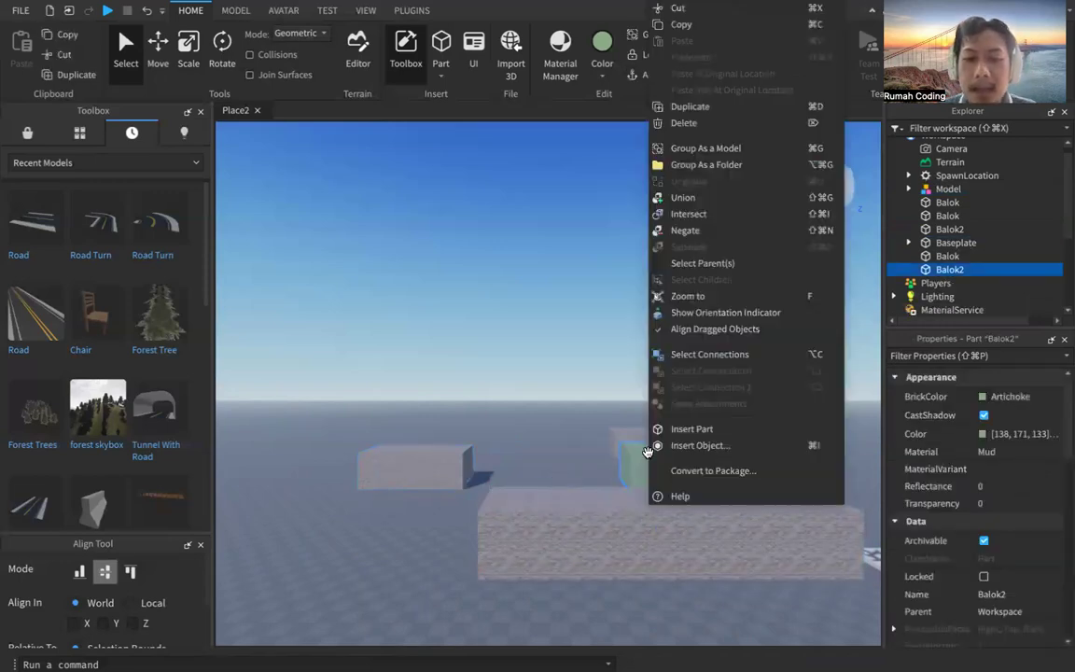
pyautogui.click(698, 124)
# Reposition the long brick model on the open ground in front of the smaller brick blocks
pyautogui.moveTo(667, 535); pyautogui.dragTo(592, 584)
pyautogui.click(591, 586)
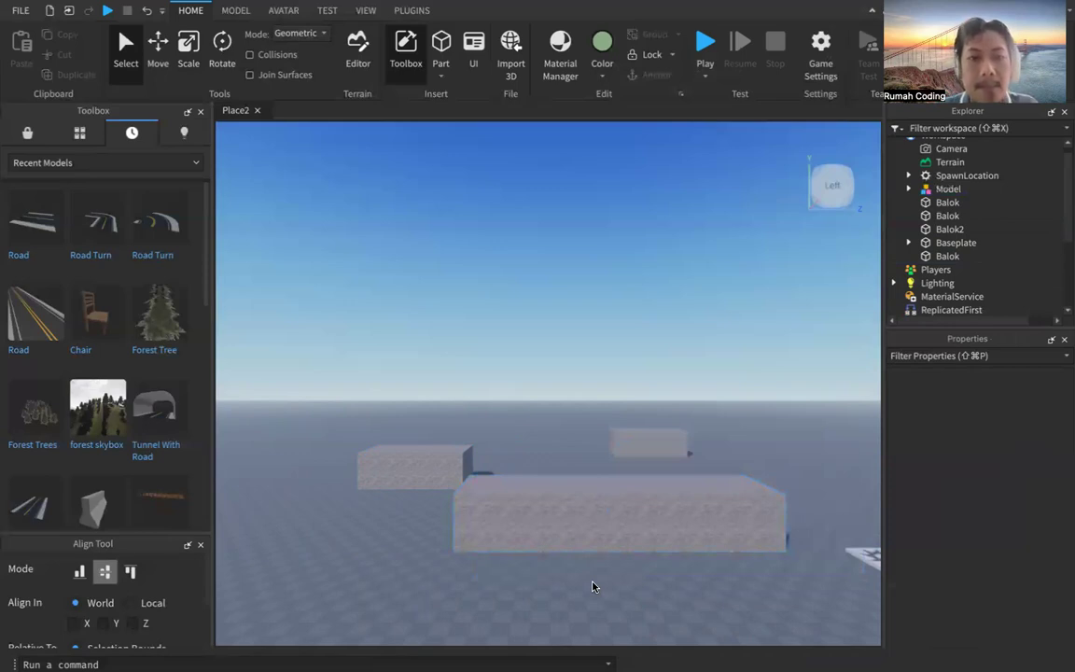
pyautogui.click(455, 470)
pyautogui.moveTo(576, 528); pyautogui.dragTo(523, 566)
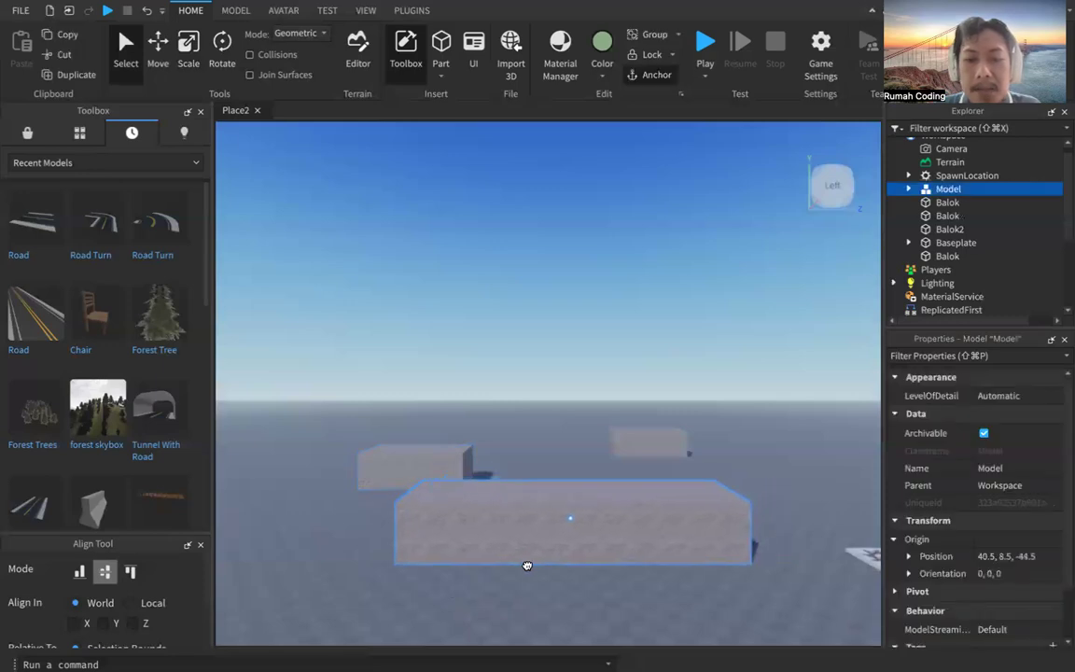
# Move a rear brick block to the far end of the long brick model and colour it Bright orange
pyautogui.moveTo(653, 433); pyautogui.dragTo(804, 492)
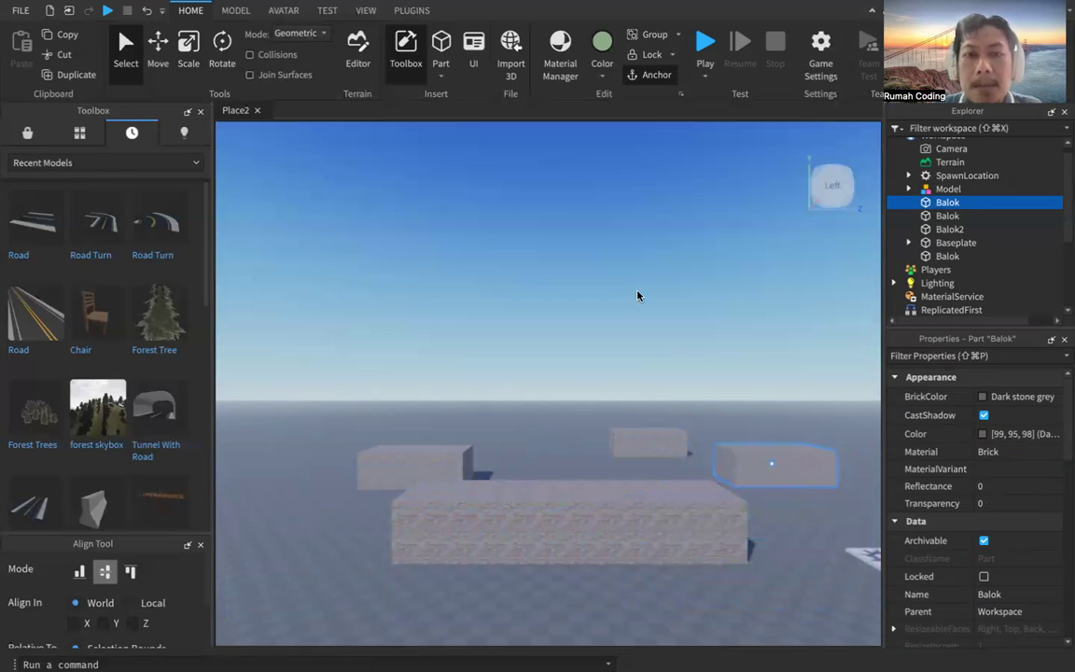
pyautogui.click(602, 74)
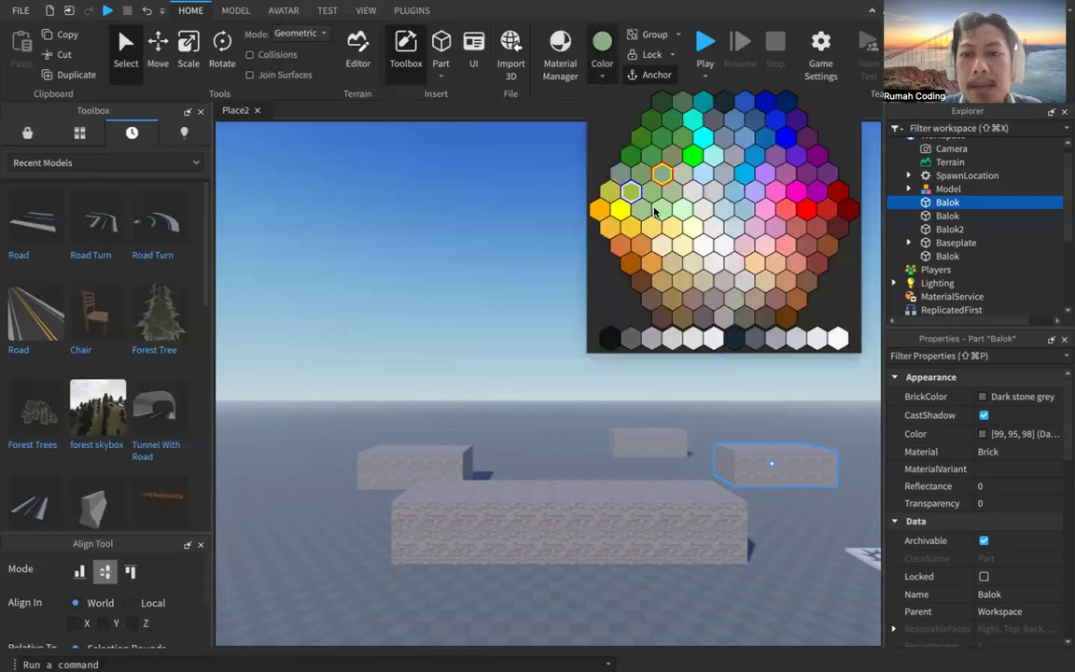
pyautogui.click(602, 227)
pyautogui.moveTo(722, 476); pyautogui.dragTo(369, 507, button='middle')
pyautogui.click(619, 476)
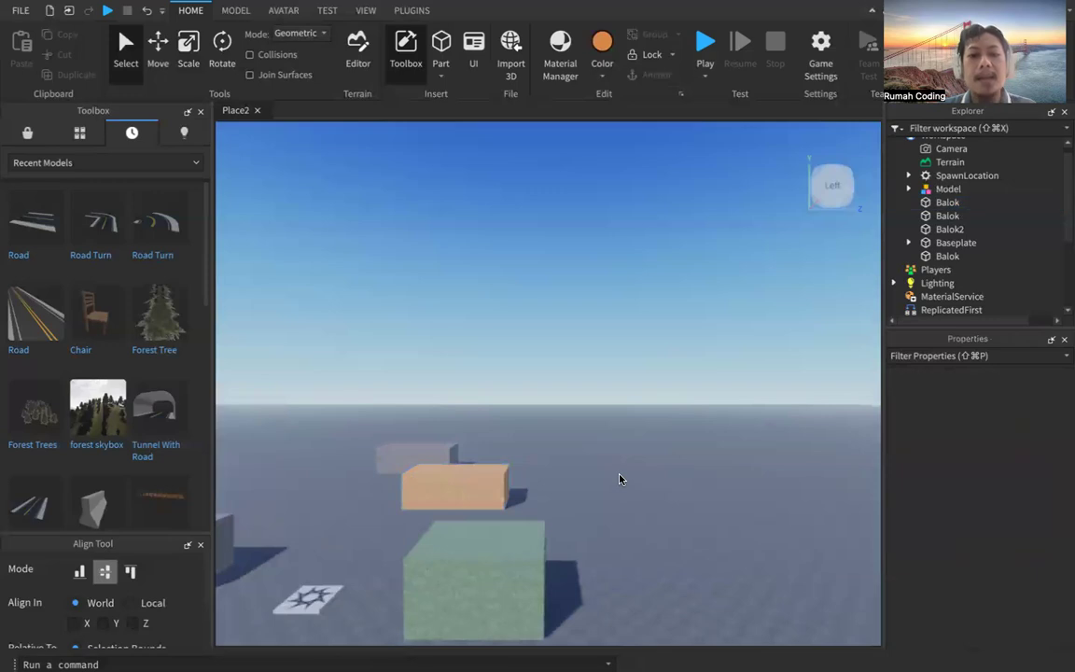
# Try new positions for the orange block, undoing the moves and its Bright orange colouring
pyautogui.moveTo(483, 477); pyautogui.dragTo(655, 534)
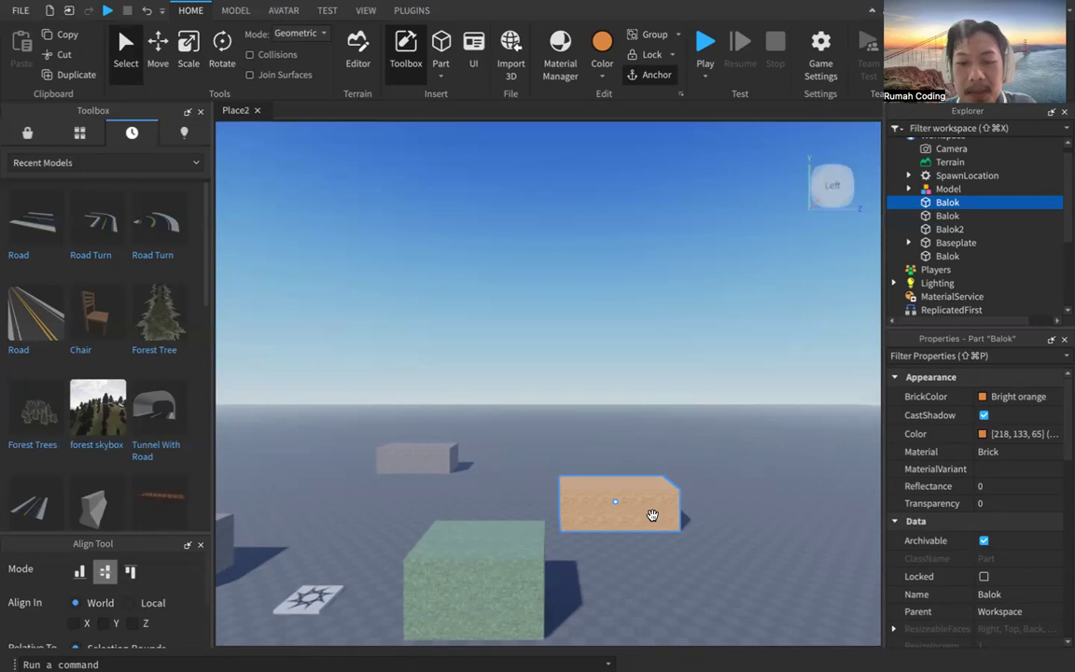
pyautogui.press('super+z')
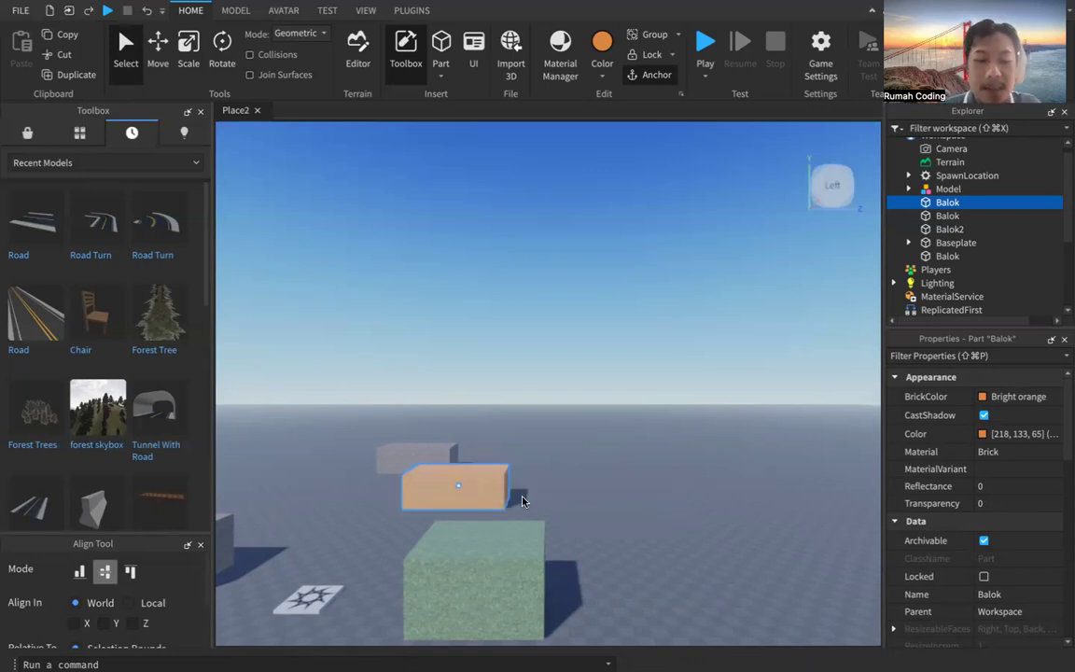
pyautogui.press('super+z')
pyautogui.moveTo(504, 497); pyautogui.dragTo(687, 557)
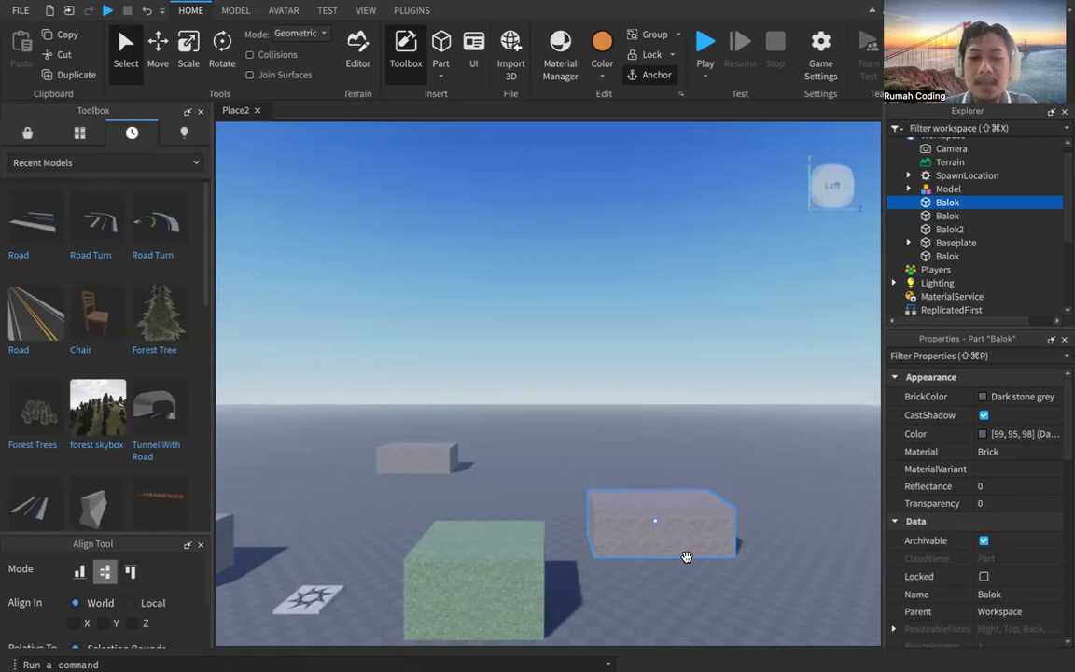
pyautogui.press('super+z')
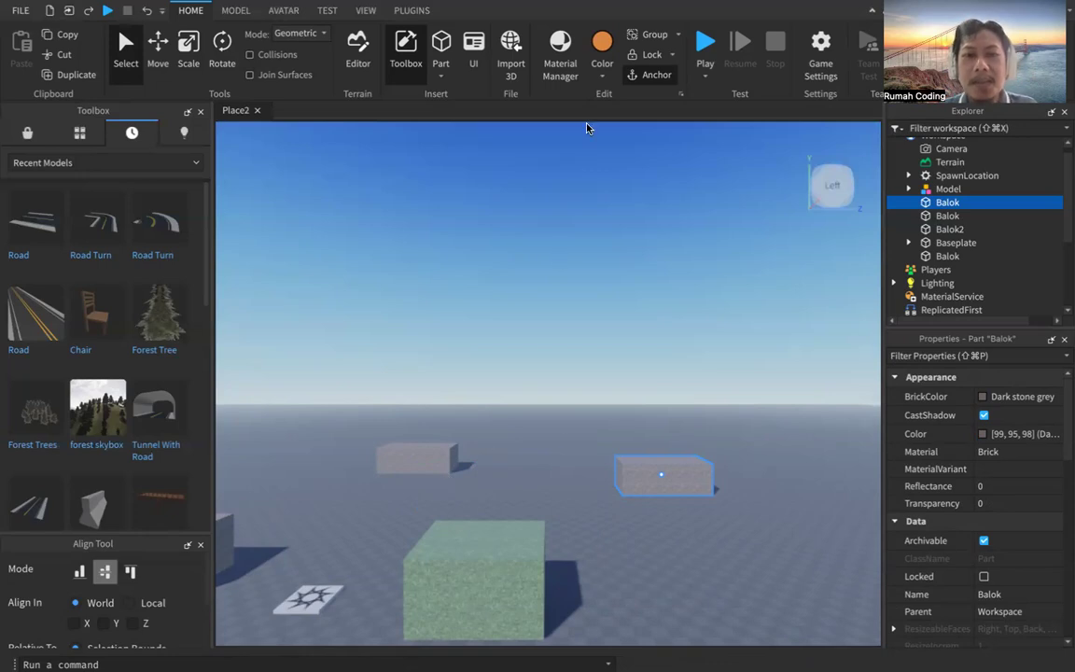
# Colour the brick block Bright orange and move it forward, then undo the recolouring and its moves
pyautogui.click(602, 42)
pyautogui.moveTo(691, 480); pyautogui.dragTo(684, 512)
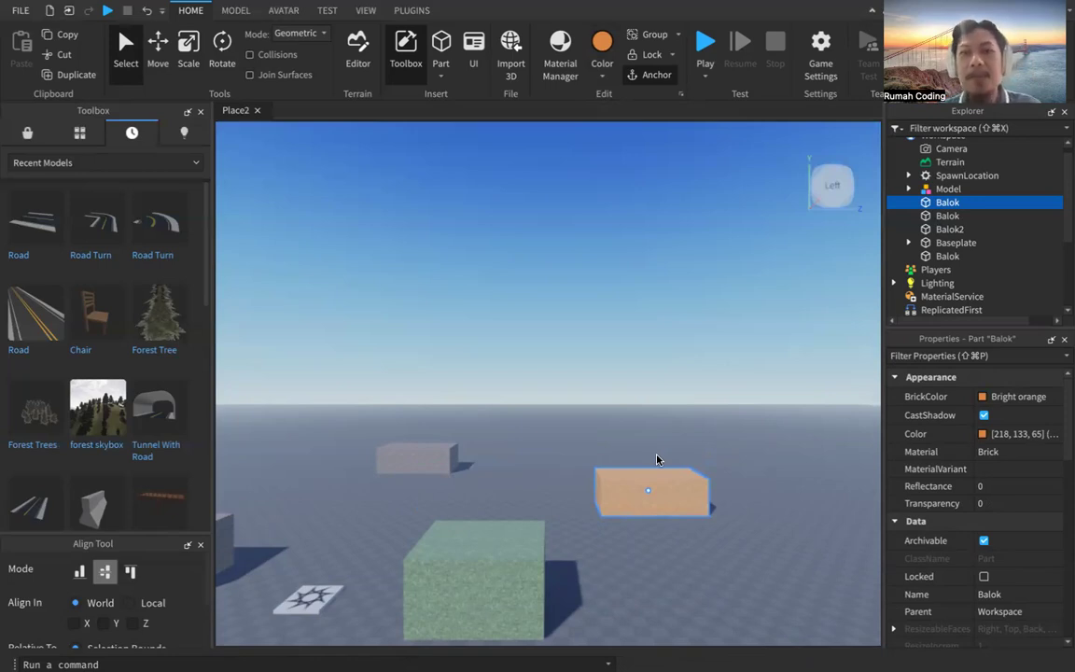
pyautogui.hotkey('ctrl', 'z')
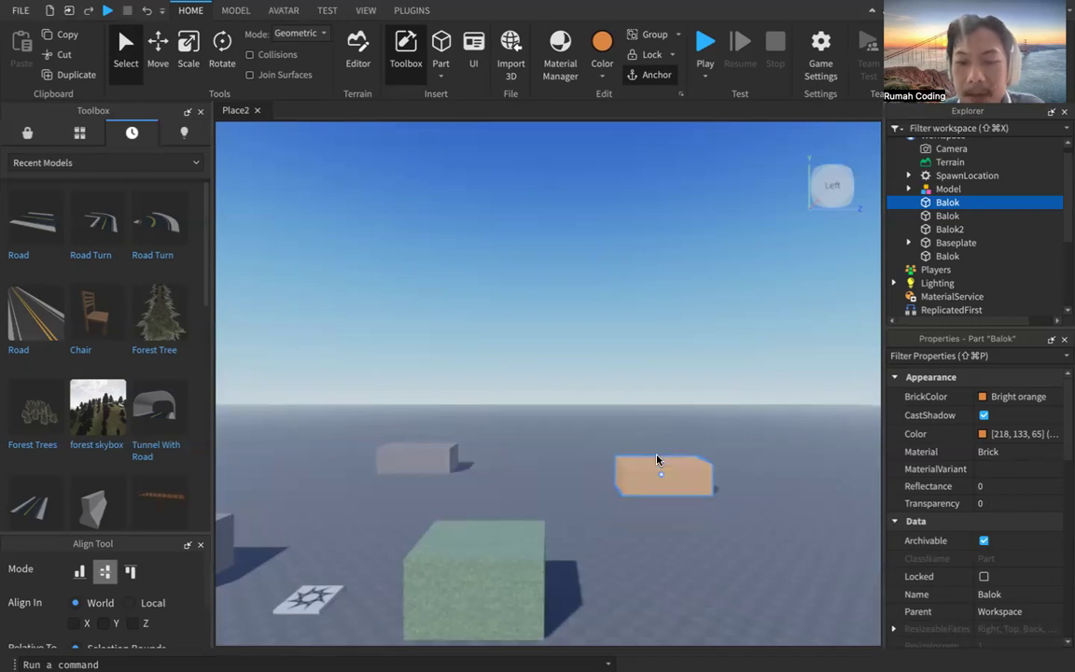
pyautogui.hotkey('ctrl', 'z')
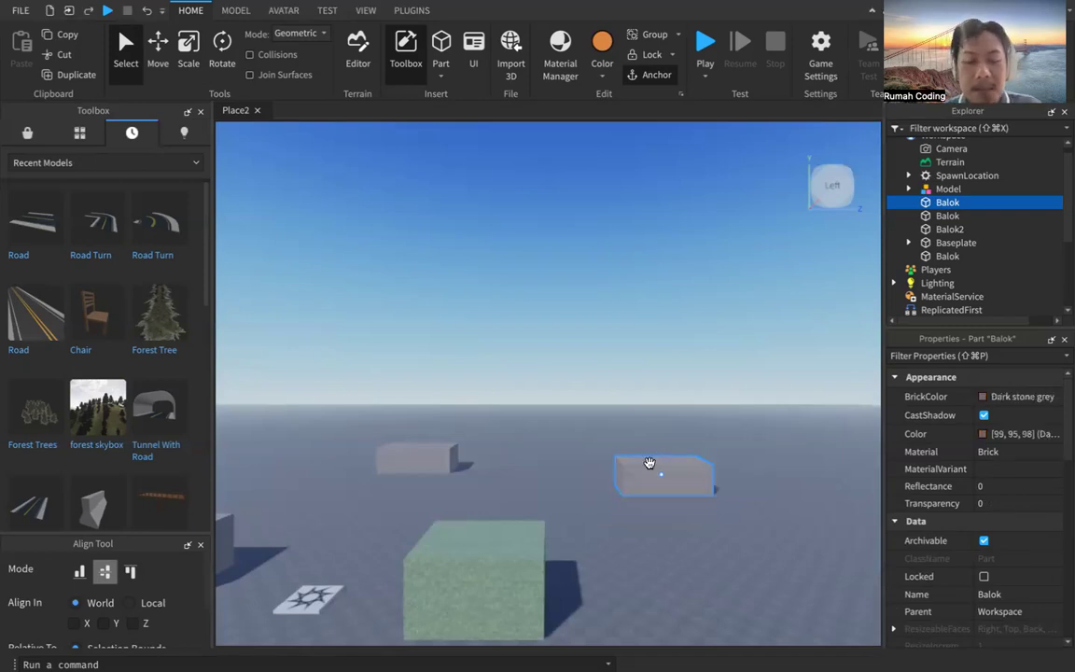
pyautogui.hotkey('ctrl', 'z')
pyautogui.hotkey('ctrl', 'z')
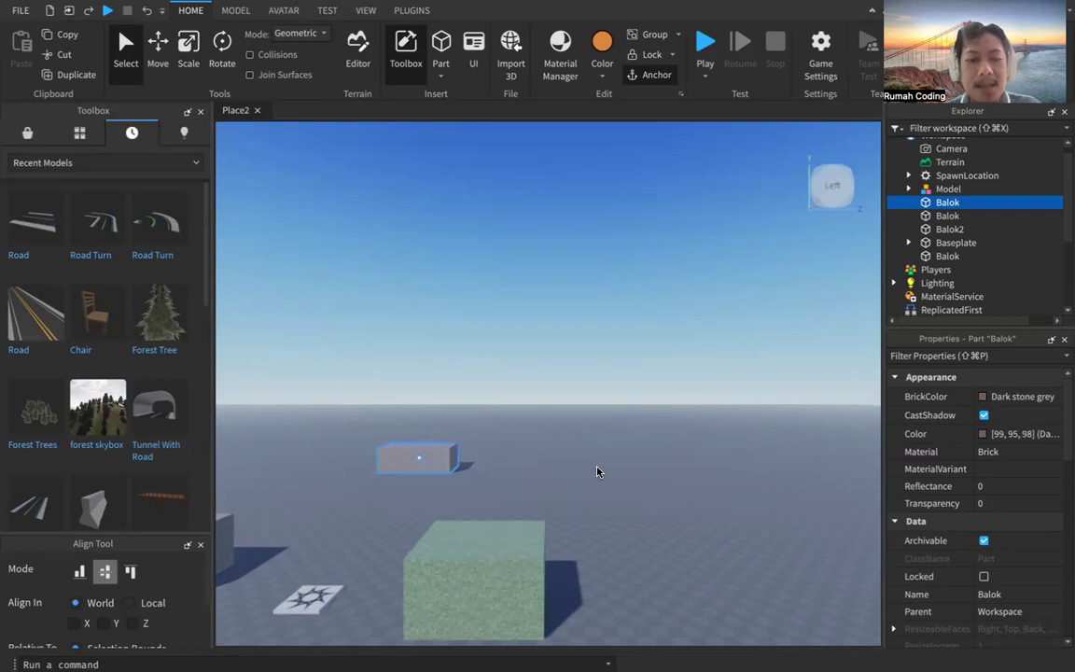
# Move the rear brick block forward beside the green block, then open and close the Save Game dialog
pyautogui.moveTo(477, 471); pyautogui.dragTo(627, 536)
pyautogui.hotkey('ctrl', 's')
pyautogui.click(704, 571)
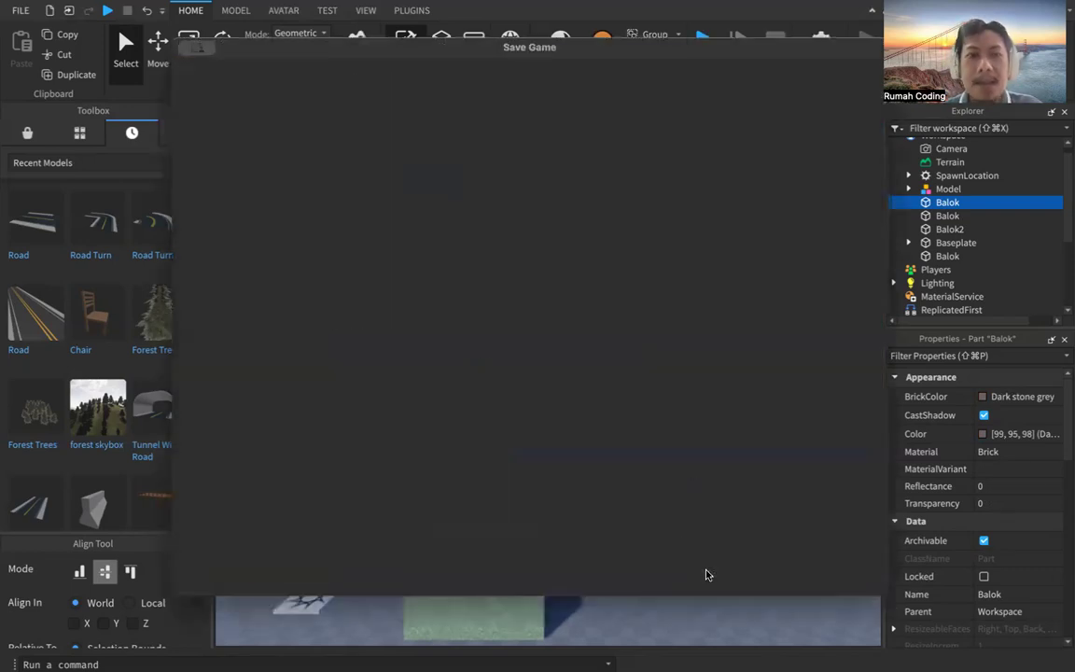
pyautogui.click(629, 467)
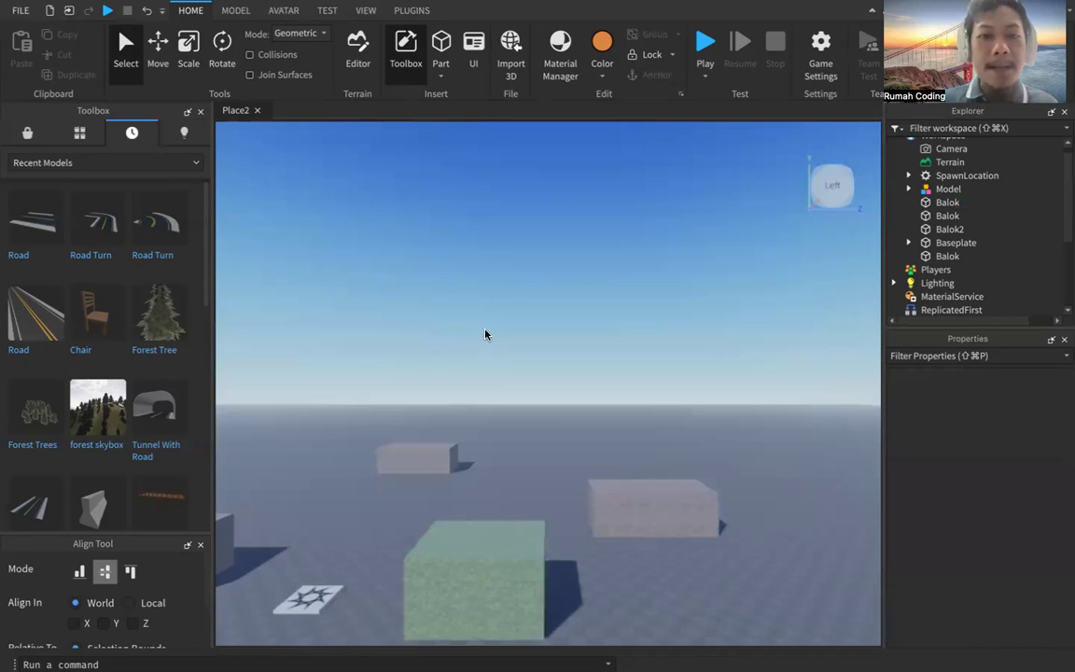
# Insert a sphere part and set it down on the baseplate closer to the viewpoint
pyautogui.click(441, 75)
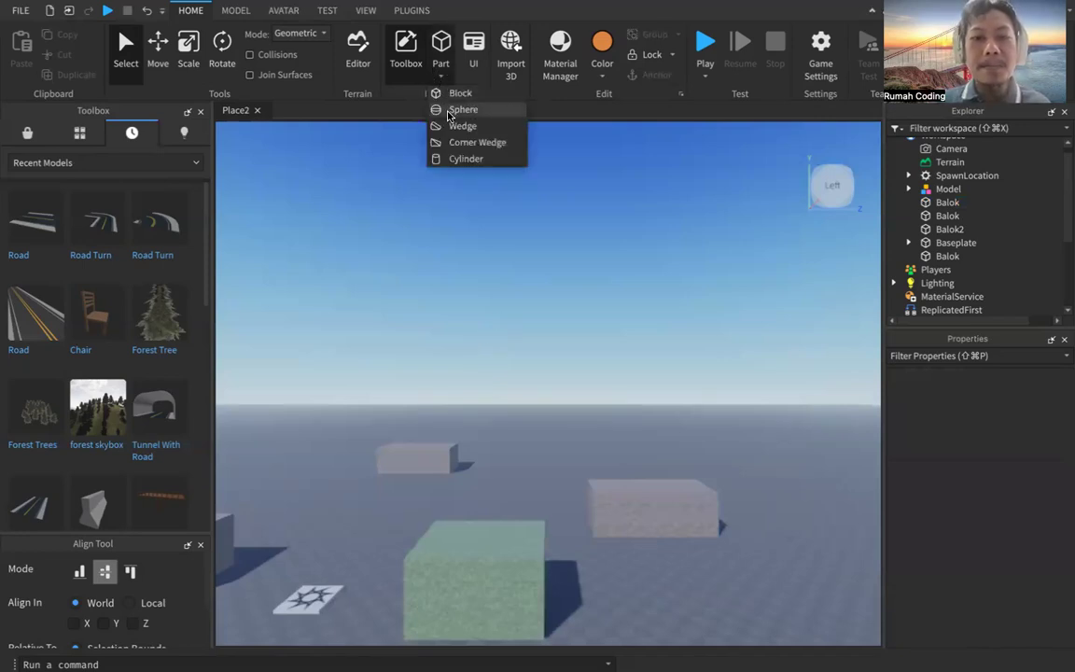
pyautogui.click(451, 110)
pyautogui.press('s')
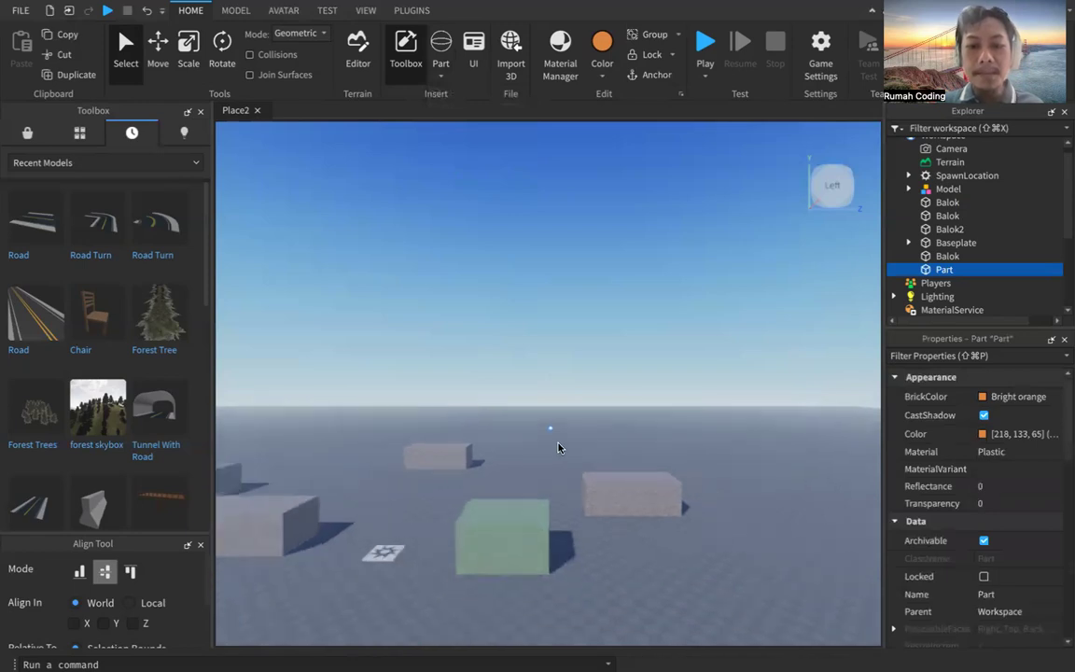
pyautogui.press('w')
pyautogui.scroll(8, 536, 426)
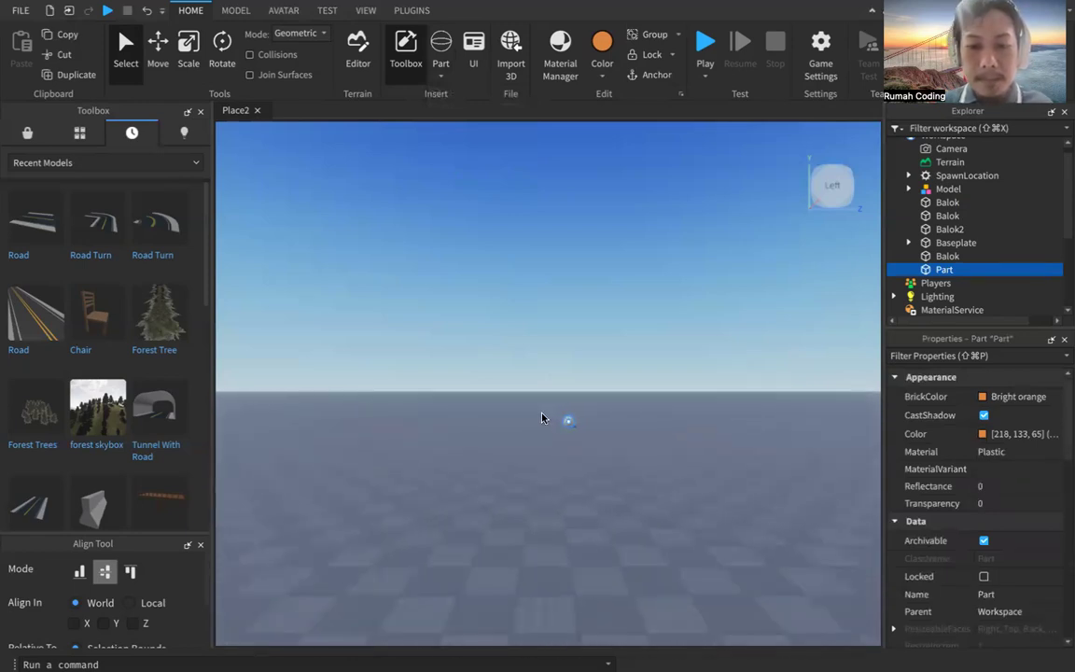
pyautogui.moveTo(568, 420); pyautogui.dragTo(482, 534)
pyautogui.scroll(-8, 536, 506)
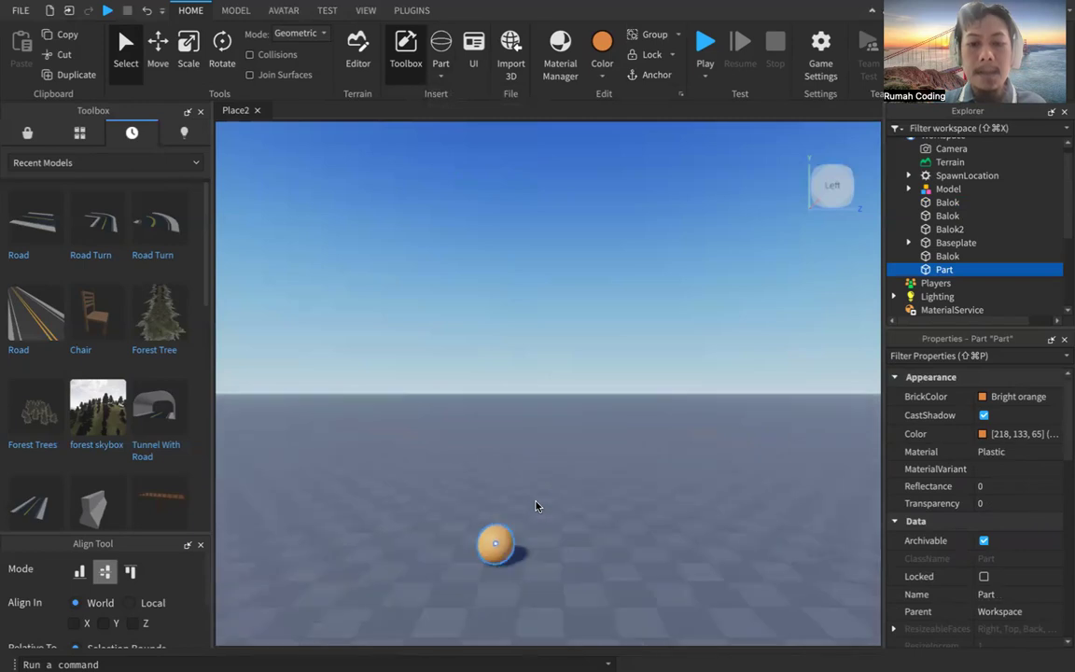
# Move the sphere across the baseplate in stages until it sits in front of the brick block
pyautogui.moveTo(557, 506); pyautogui.dragTo(595, 412, button='middle')
pyautogui.moveTo(601, 430); pyautogui.dragTo(609, 552)
pyautogui.scroll(-5, 611, 512)
pyautogui.moveTo(581, 559); pyautogui.dragTo(511, 439, button='middle')
pyautogui.moveTo(499, 323); pyautogui.dragTo(566, 504, button='middle')
pyautogui.moveTo(527, 530); pyautogui.dragTo(477, 569)
pyautogui.moveTo(529, 500); pyautogui.dragTo(582, 465, button='middle')
pyautogui.moveTo(589, 484); pyautogui.dragTo(496, 537)
pyautogui.moveTo(563, 494)
pyautogui.mouseDown(button='middle')
pyautogui.moveTo(589, 444)
pyautogui.moveTo(550, 486)
pyautogui.mouseUp(button='middle')
pyautogui.moveTo(481, 443); pyautogui.dragTo(445, 487)
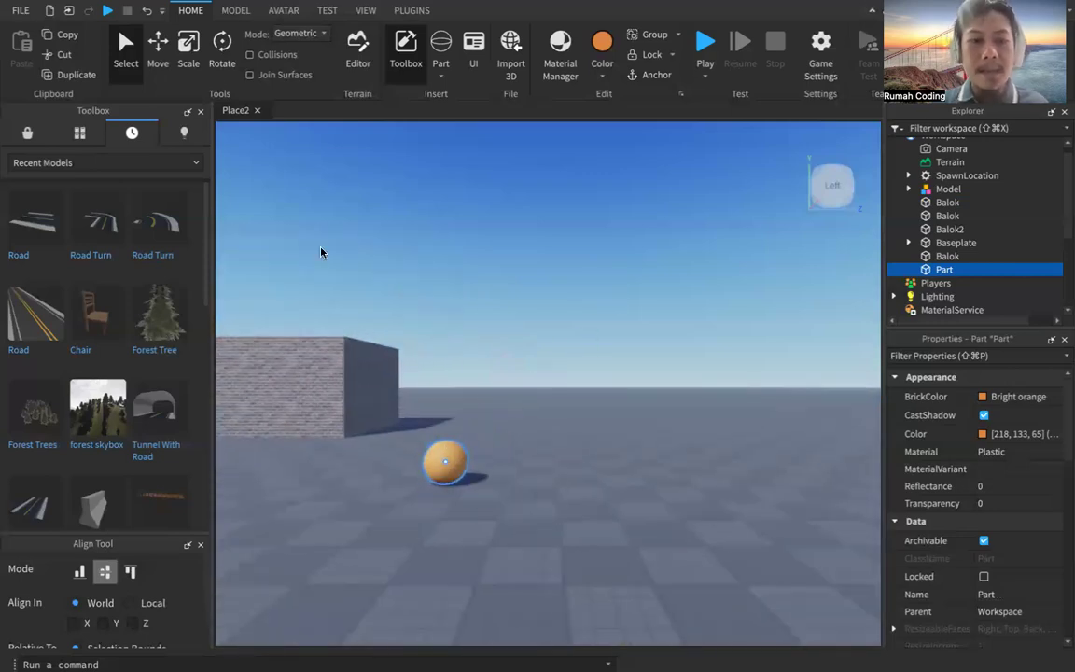
# Shift the sphere sideways and scale it up into a ball much larger than the nearby brick block appears
pyautogui.click(170, 55)
pyautogui.moveTo(524, 454); pyautogui.dragTo(580, 461)
pyautogui.click(189, 45)
pyautogui.moveTo(502, 427); pyautogui.dragTo(502, 269)
pyautogui.moveTo(389, 383); pyautogui.dragTo(465, 375, button='middle')
pyautogui.moveTo(579, 368); pyautogui.dragTo(572, 372, button='middle')
pyautogui.moveTo(574, 413); pyautogui.dragTo(433, 413)
pyautogui.moveTo(701, 438); pyautogui.dragTo(670, 349, button='middle')
pyautogui.moveTo(598, 310); pyautogui.dragTo(598, 262)
pyautogui.moveTo(607, 364); pyautogui.dragTo(540, 267, button='middle')
pyautogui.click(121, 45)
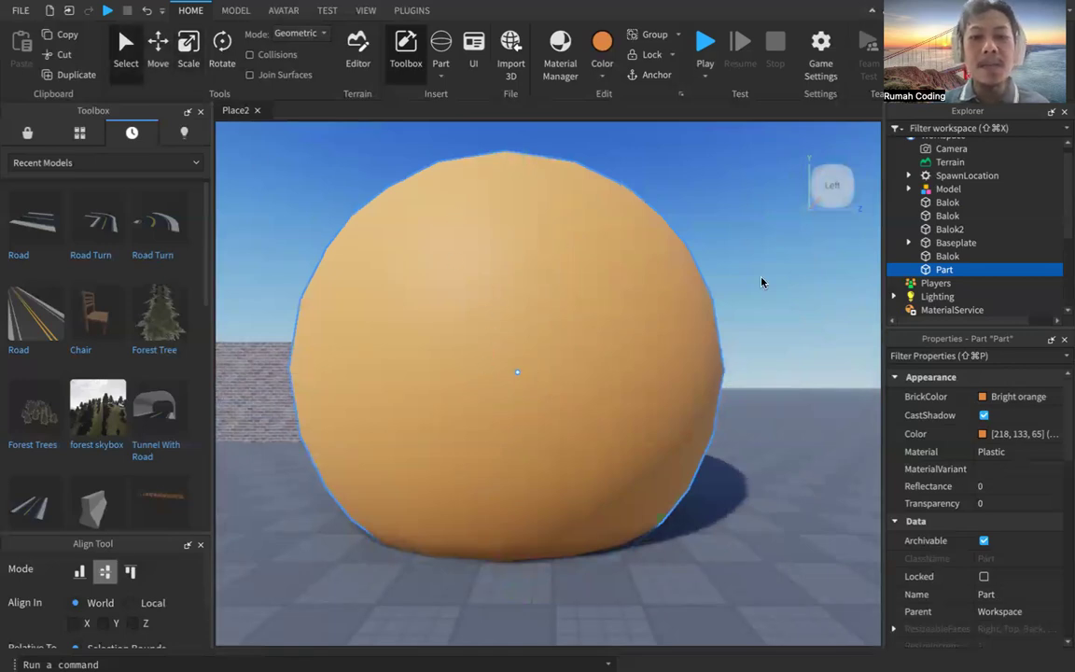
# Move the enlarged sphere over to the brick block and rest it centred on the block's top face
pyautogui.click(157, 48)
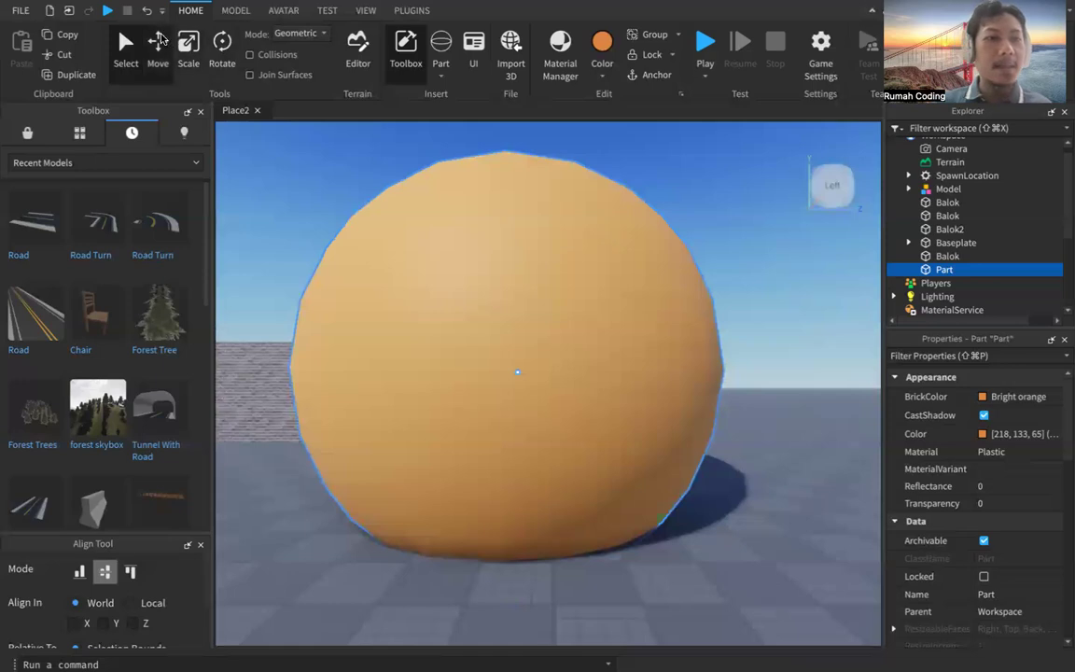
pyautogui.moveTo(513, 270); pyautogui.dragTo(535, 226)
pyautogui.moveTo(495, 383); pyautogui.dragTo(460, 452)
pyautogui.click(592, 396)
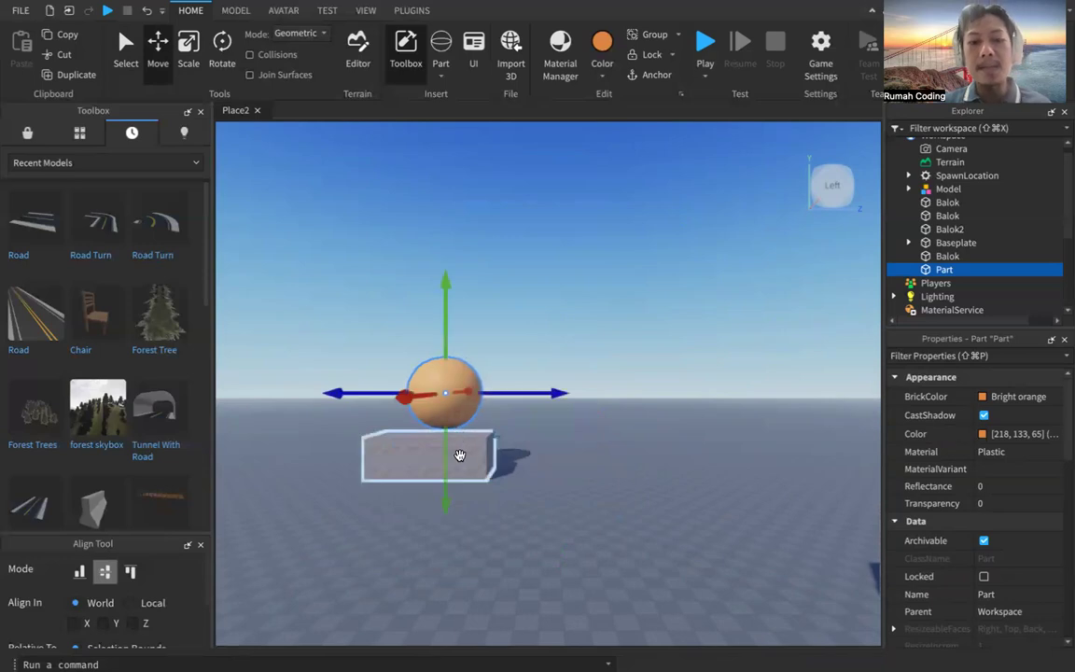
pyautogui.moveTo(466, 461); pyautogui.dragTo(523, 475, button='middle')
pyautogui.moveTo(500, 408); pyautogui.dragTo(488, 451)
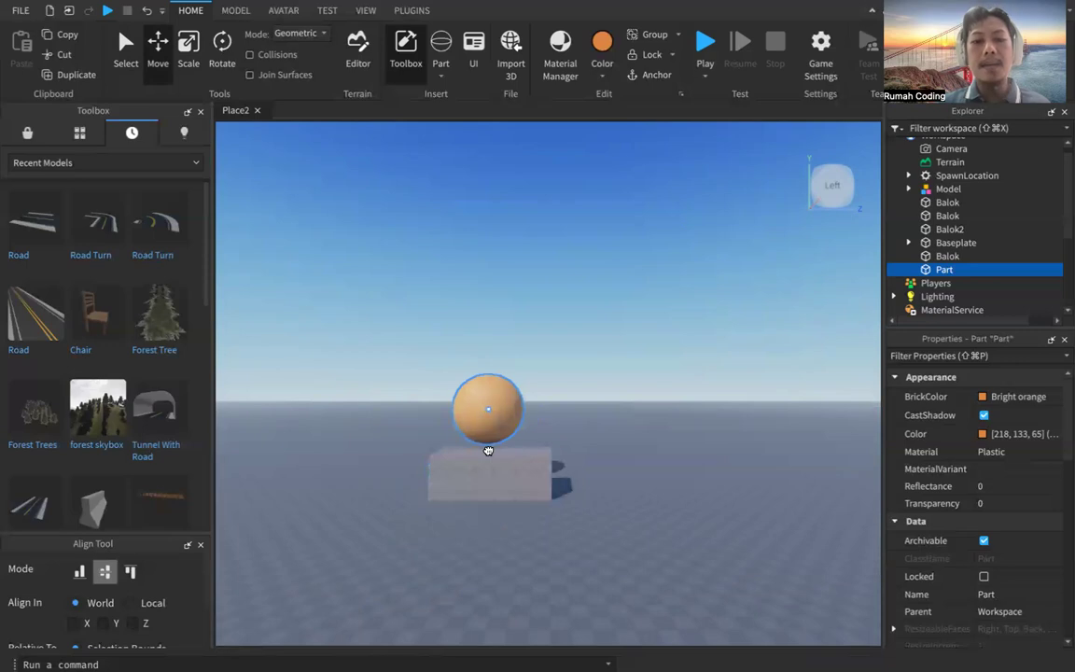
pyautogui.click(659, 477)
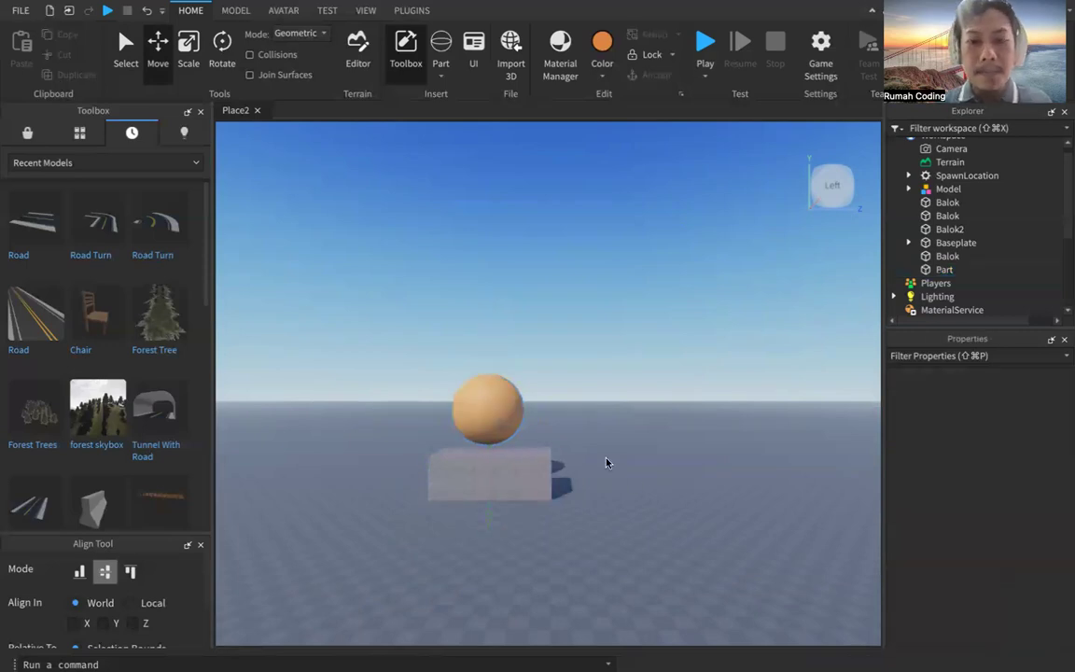
# Insert a wedge part and place it on the baseplate in front of the block carrying the sphere
pyautogui.click(442, 77)
pyautogui.click(457, 126)
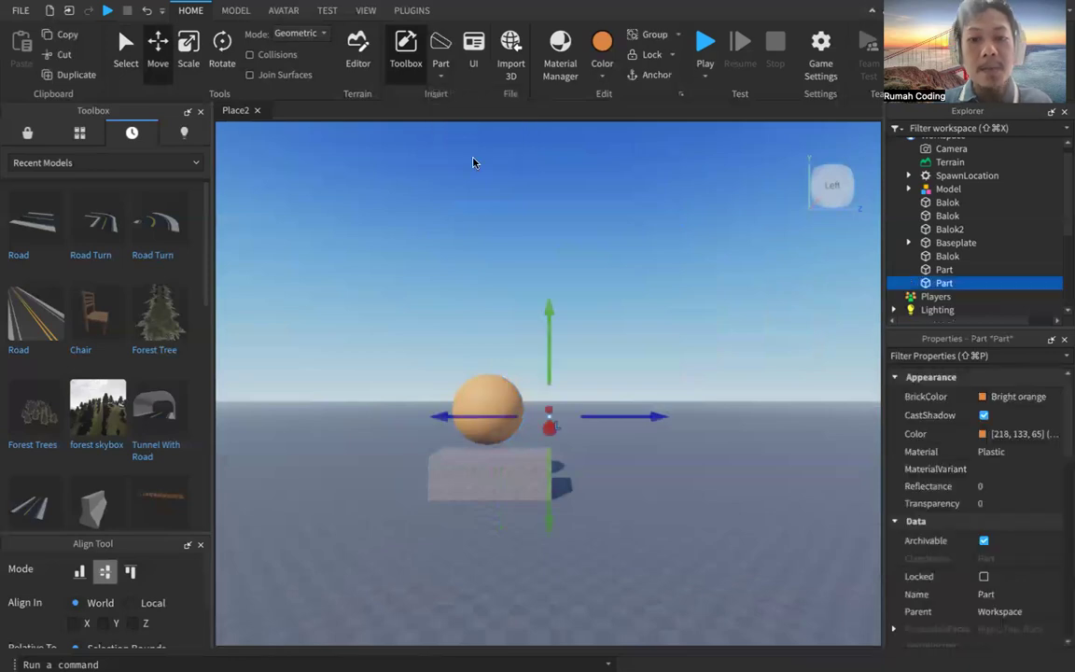
pyautogui.moveTo(550, 423); pyautogui.dragTo(578, 574)
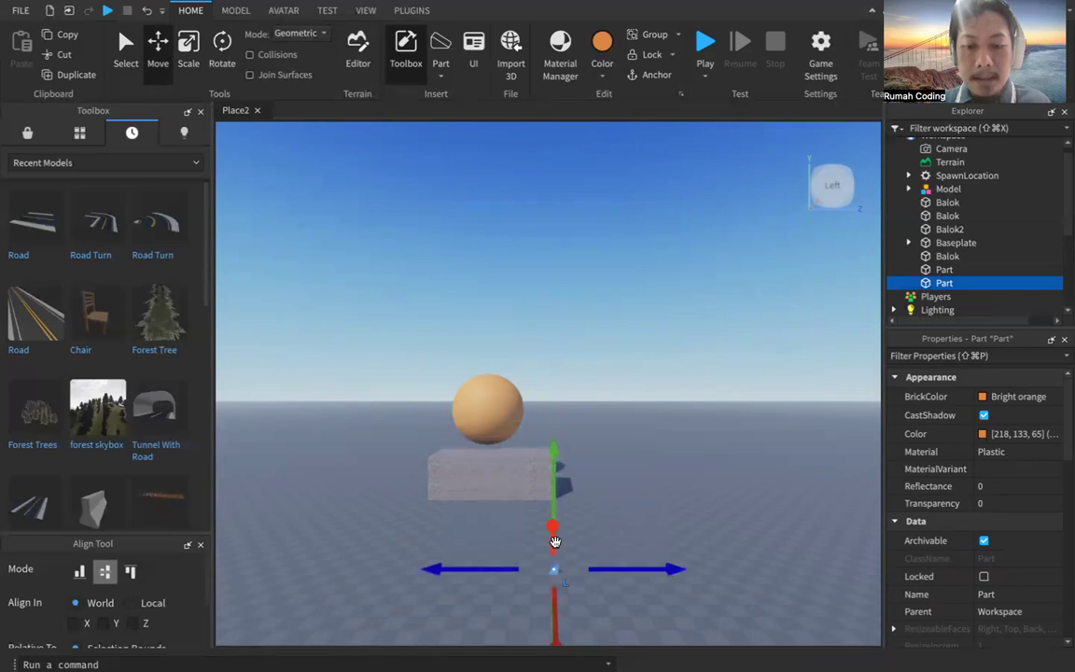
# Scale the wedge up in height, length and width to form a large ramp beside the block with the sphere
pyautogui.click(188, 52)
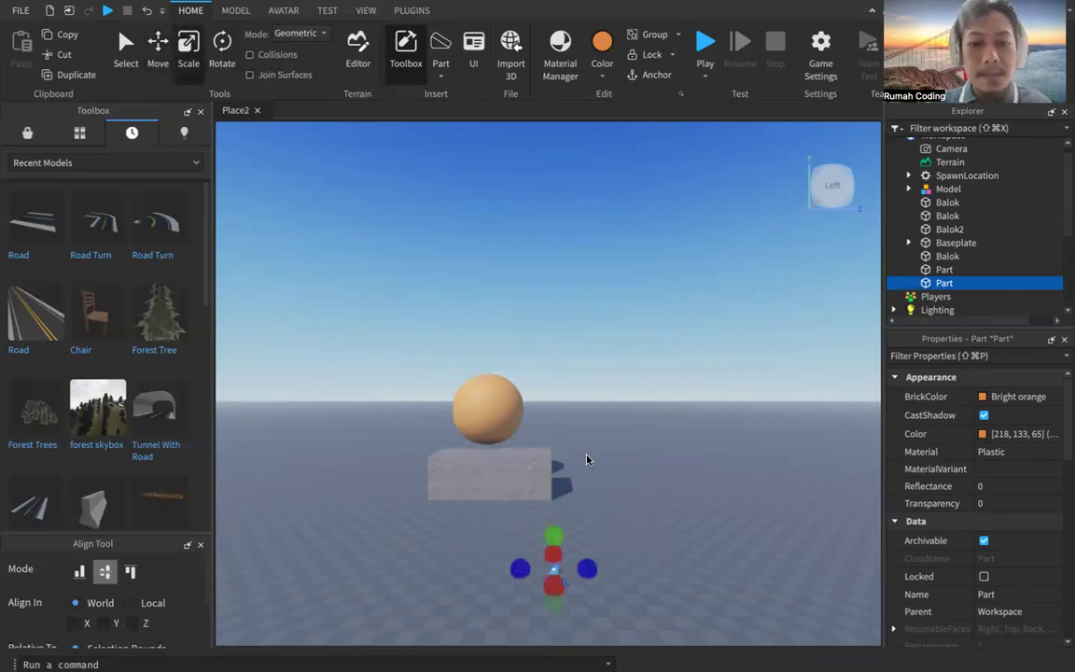
pyautogui.moveTo(554, 541); pyautogui.dragTo(554, 461)
pyautogui.moveTo(584, 525); pyautogui.dragTo(711, 536)
pyautogui.moveTo(528, 532); pyautogui.dragTo(460, 532)
pyautogui.moveTo(665, 551)
pyautogui.mouseDown()
pyautogui.moveTo(680, 547)
pyautogui.moveTo(669, 542)
pyautogui.moveTo(678, 533)
pyautogui.mouseUp()
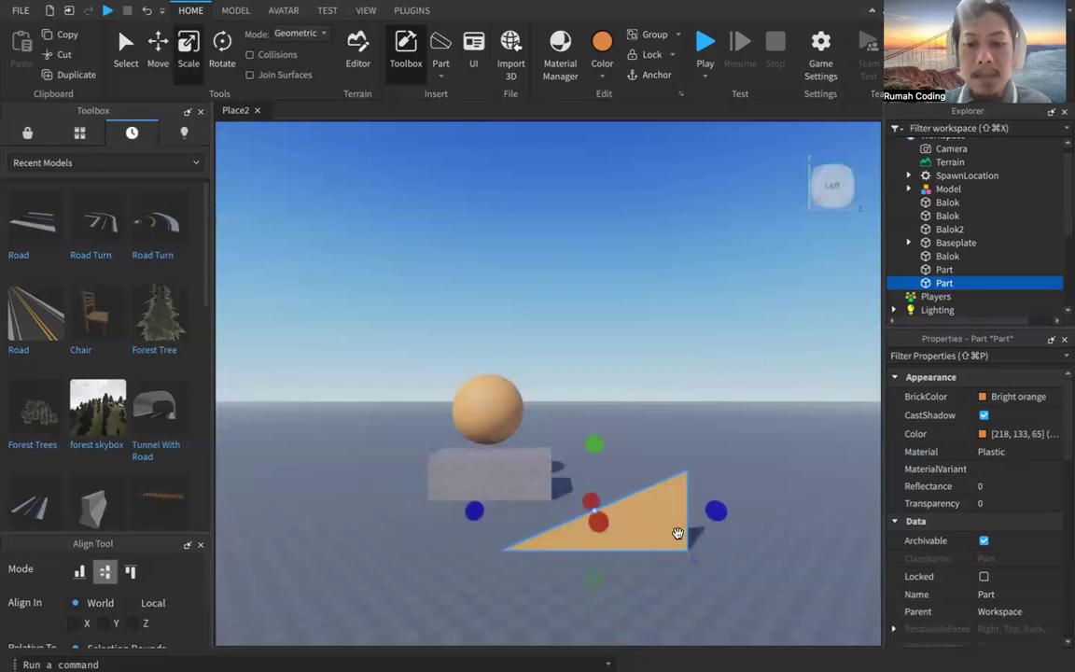
pyautogui.moveTo(598, 540); pyautogui.dragTo(579, 569)
pyautogui.moveTo(579, 515); pyautogui.dragTo(544, 589)
pyautogui.moveTo(588, 512); pyautogui.dragTo(705, 481, button='middle')
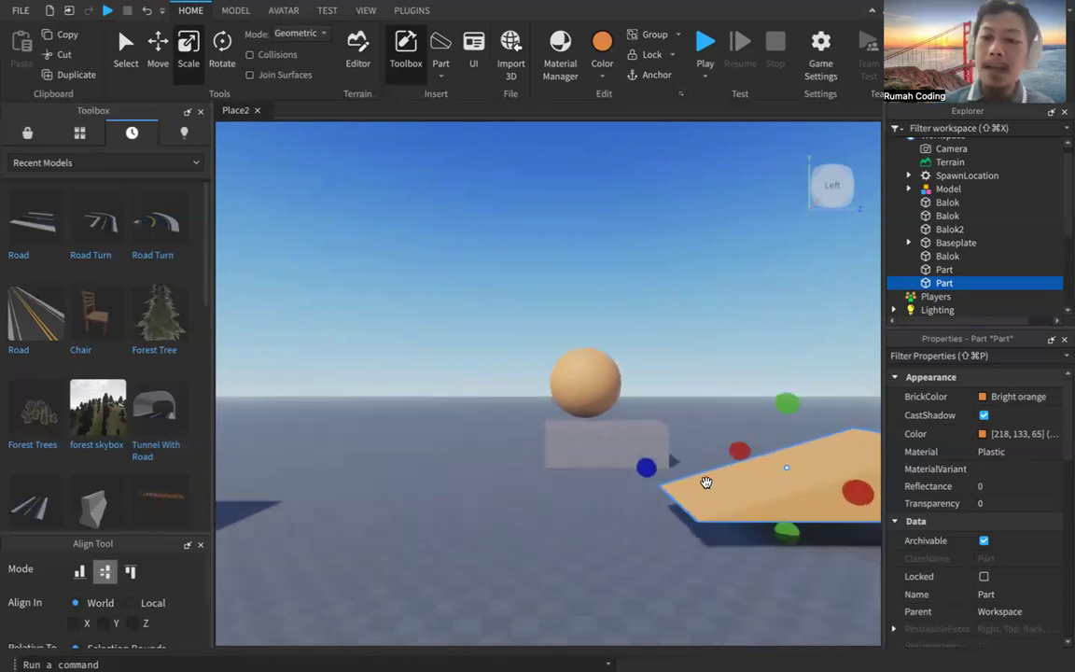
# Move the large wedge ramp across the baseplate to just in front of the block carrying the sphere
pyautogui.moveTo(763, 493); pyautogui.dragTo(655, 562)
pyautogui.moveTo(792, 513); pyautogui.dragTo(717, 488)
pyautogui.click(441, 75)
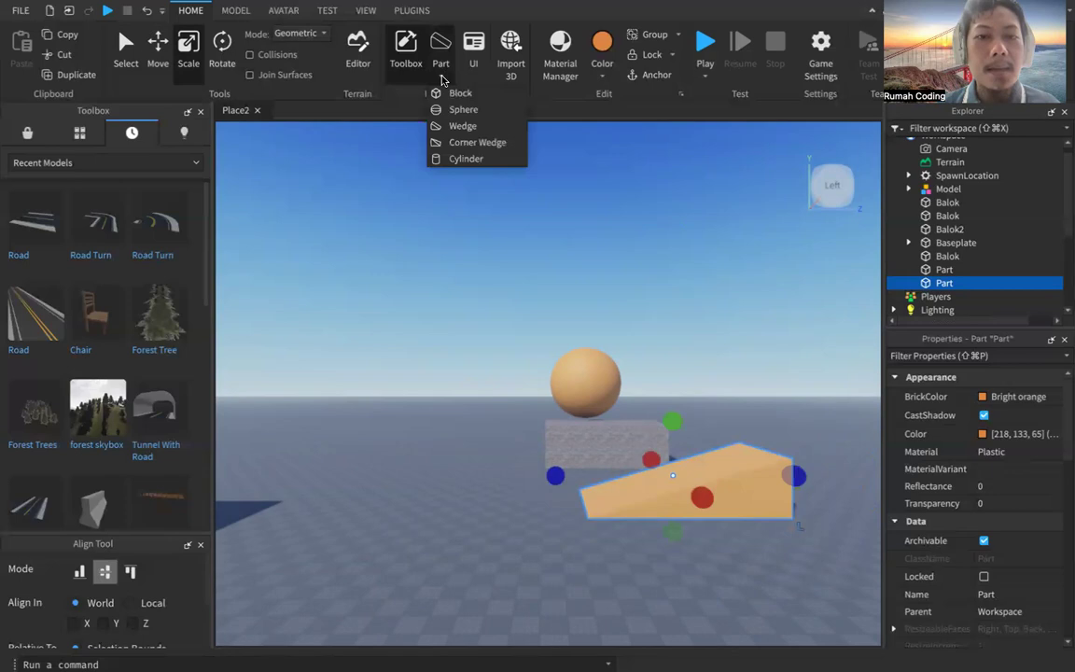
pyautogui.click(480, 148)
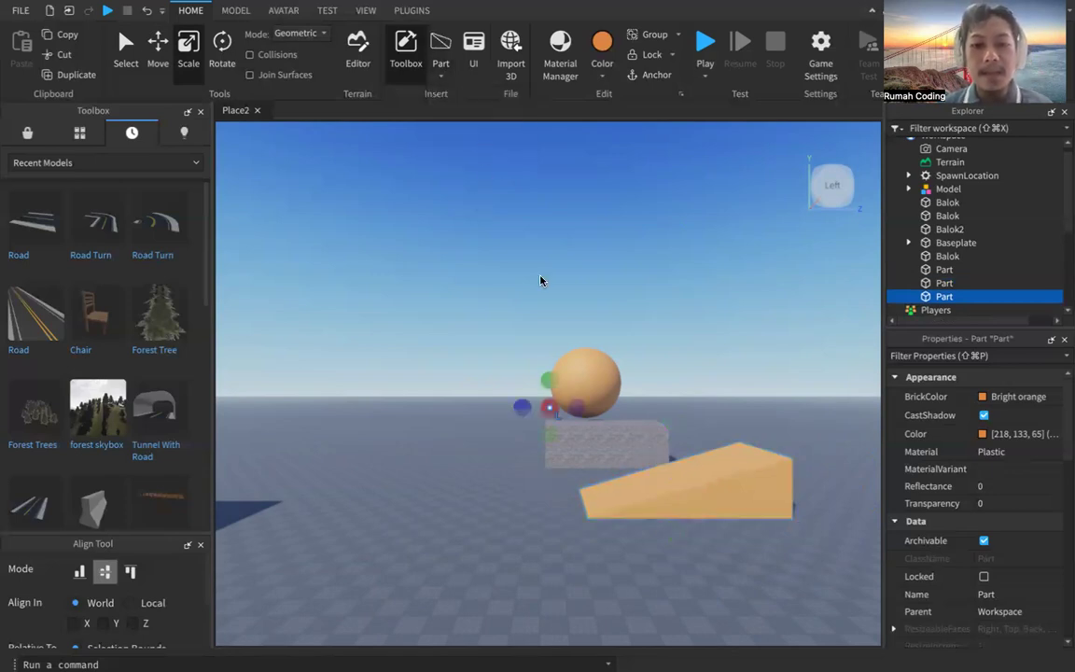
pyautogui.moveTo(497, 496); pyautogui.dragTo(593, 601)
pyautogui.moveTo(550, 408); pyautogui.dragTo(473, 438)
pyautogui.moveTo(578, 466); pyautogui.dragTo(486, 384)
pyautogui.click(158, 41)
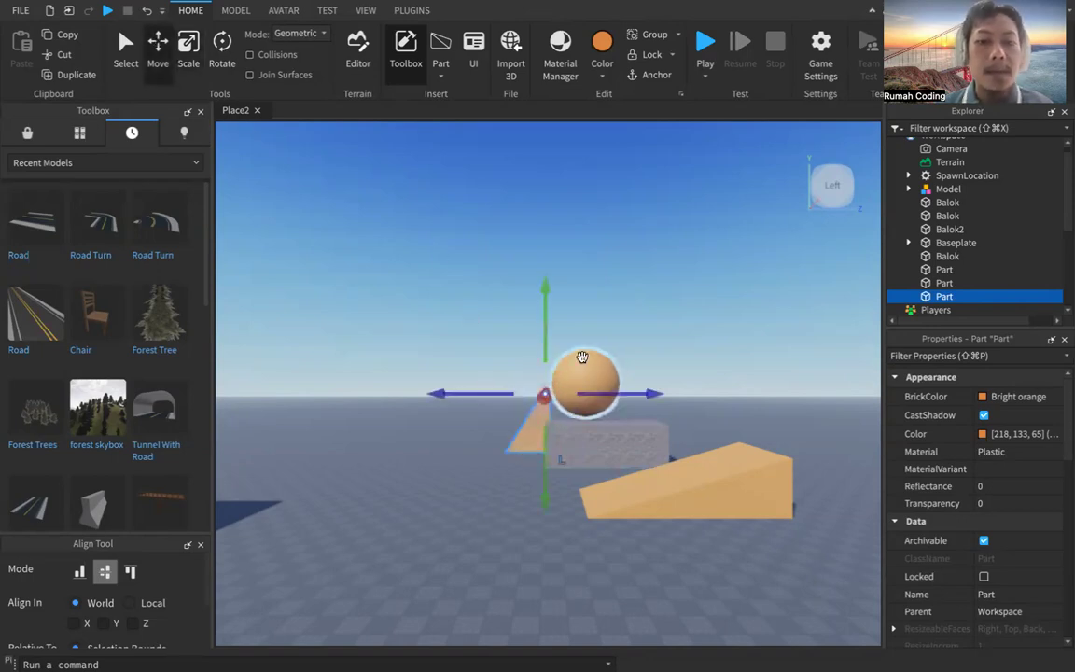
pyautogui.moveTo(541, 400); pyautogui.dragTo(426, 453)
pyautogui.press('Delete')
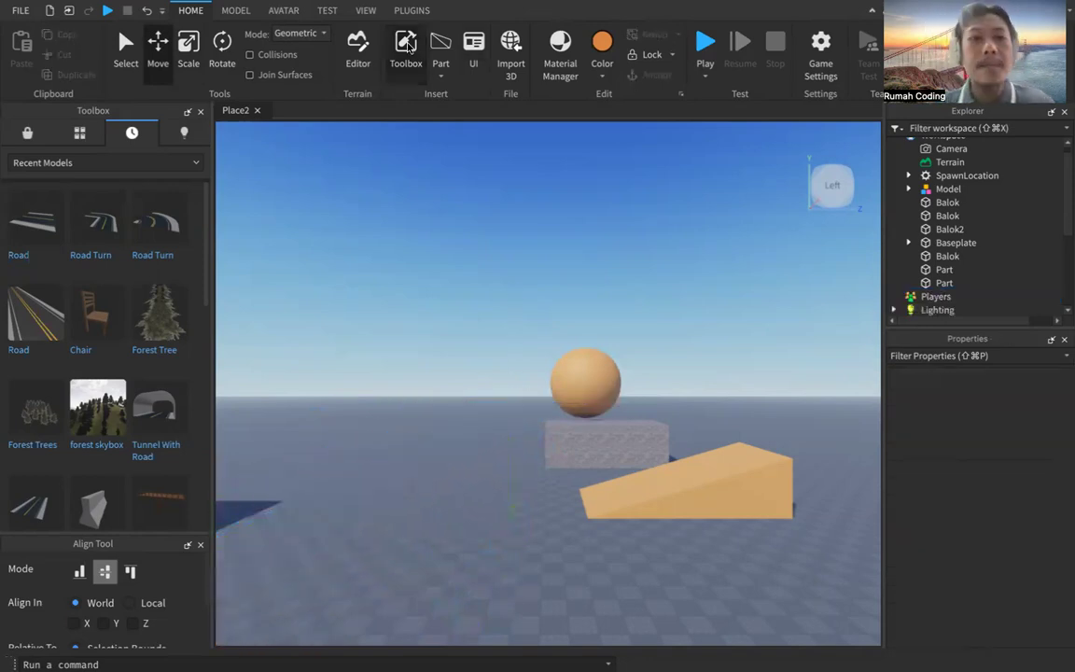
# Insert a corner wedge and place it on the open baseplate beyond the block carrying the sphere
pyautogui.click(441, 53)
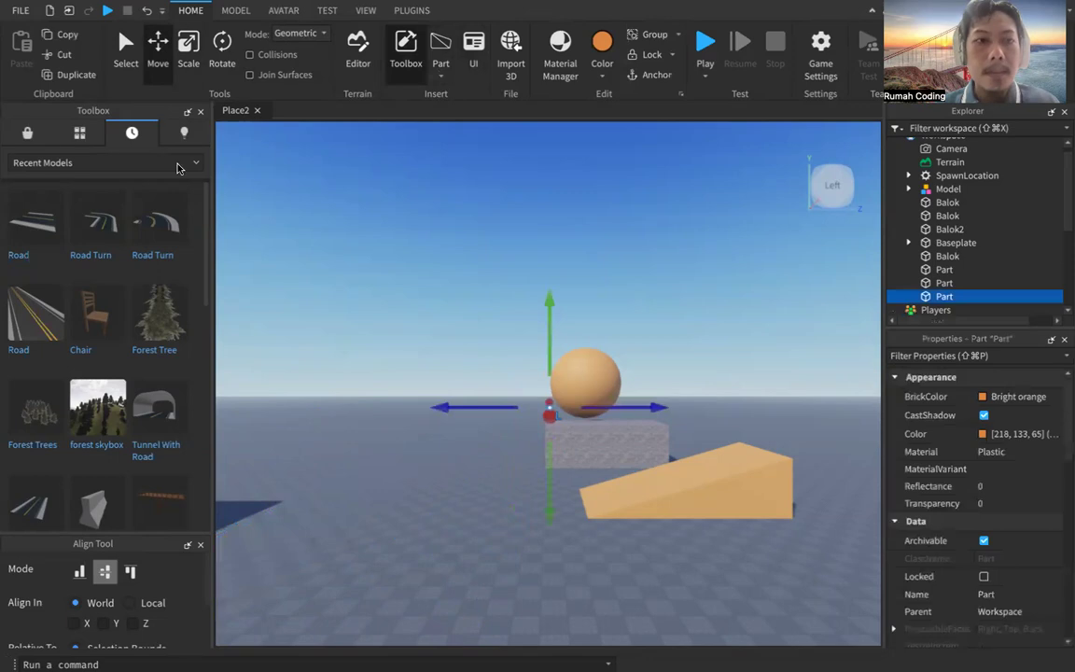
pyautogui.click(126, 46)
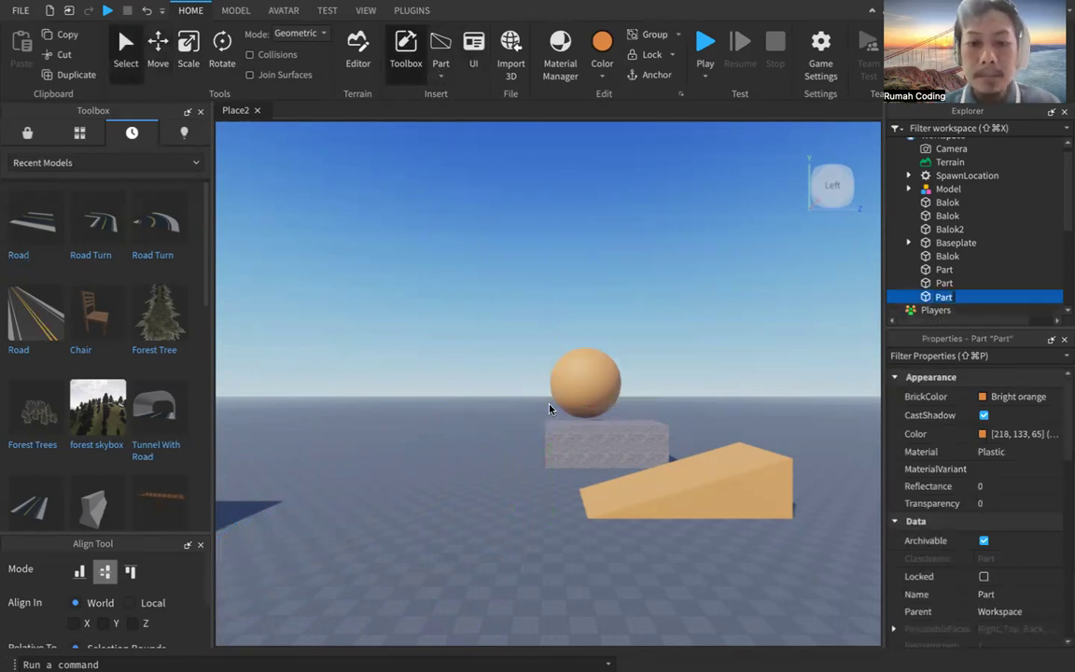
pyautogui.press('w')
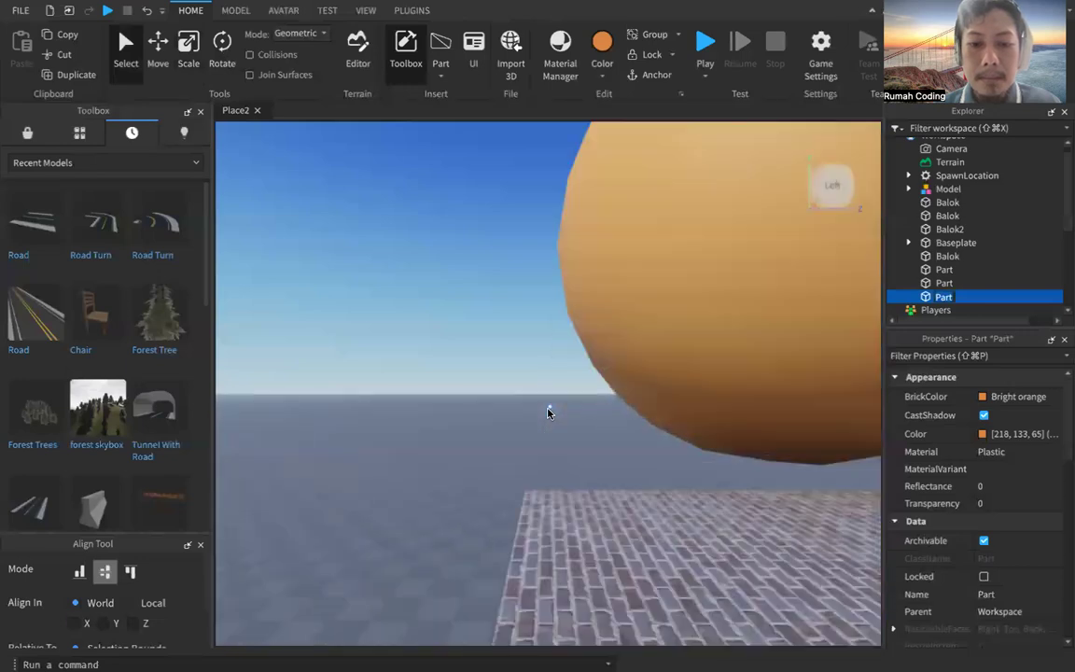
pyautogui.press('w')
pyautogui.moveTo(510, 496); pyautogui.dragTo(416, 543)
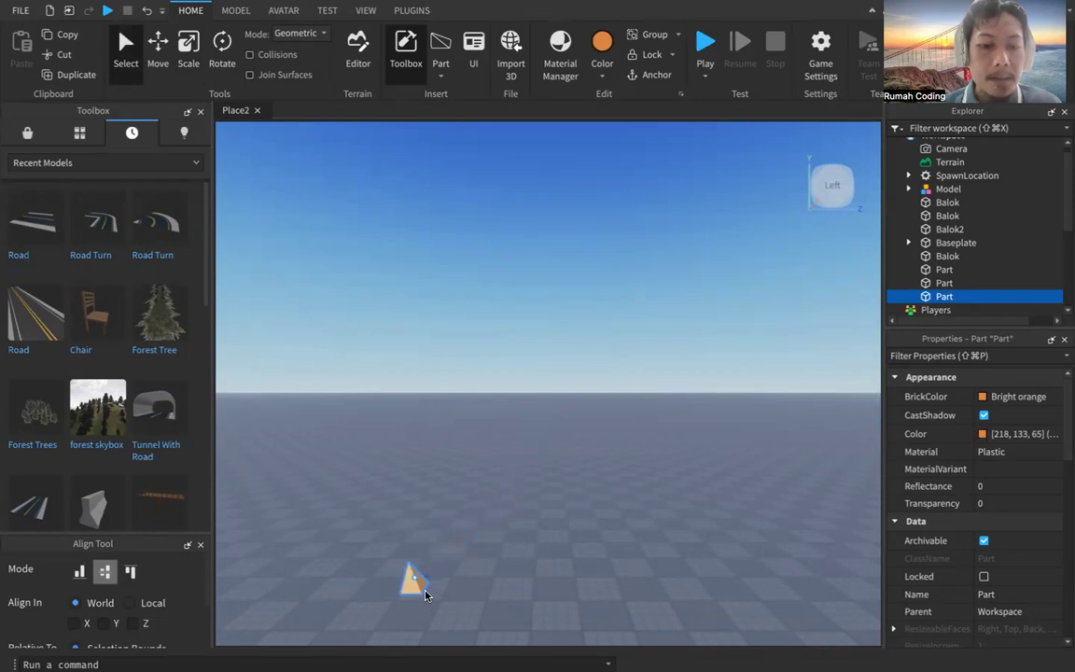
pyautogui.moveTo(424, 595); pyautogui.dragTo(431, 586)
# Scale the corner wedge up in height, width and length so it forms a large elongated sloped part
pyautogui.click(197, 56)
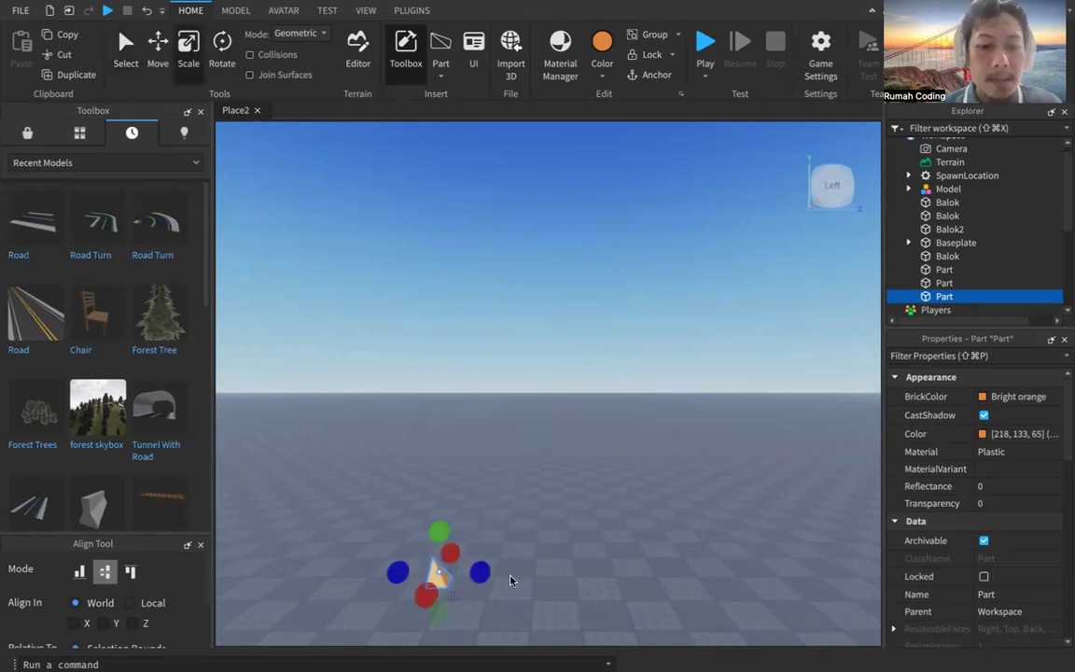
pyautogui.moveTo(446, 537); pyautogui.dragTo(460, 463)
pyautogui.moveTo(487, 547); pyautogui.dragTo(444, 592)
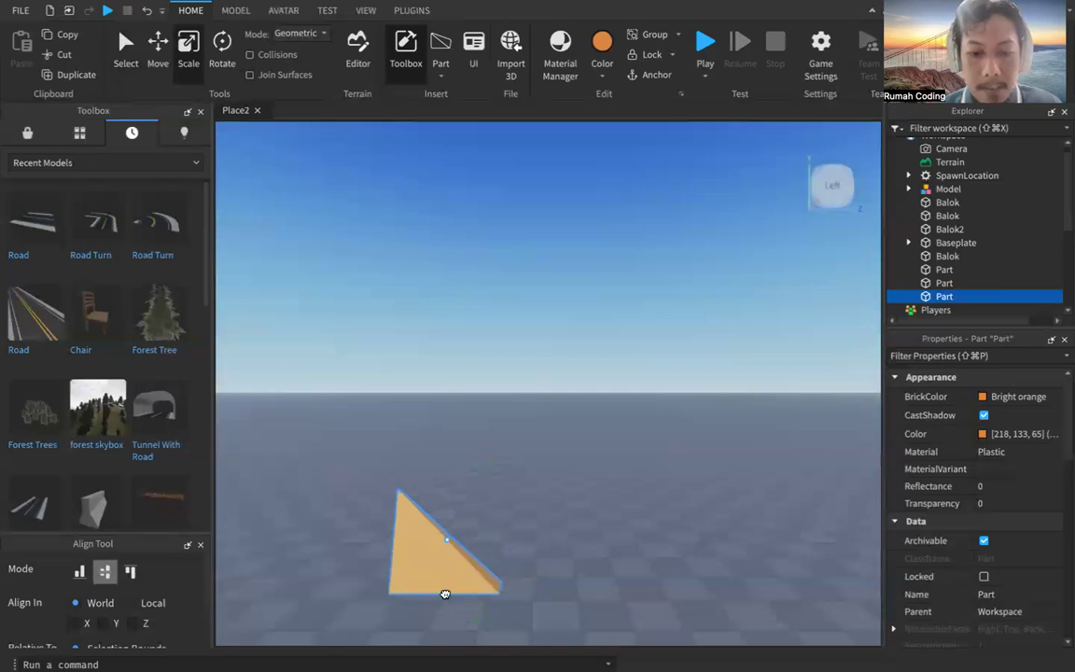
pyautogui.moveTo(454, 529); pyautogui.dragTo(488, 486)
pyautogui.moveTo(465, 523); pyautogui.dragTo(427, 474, button='middle')
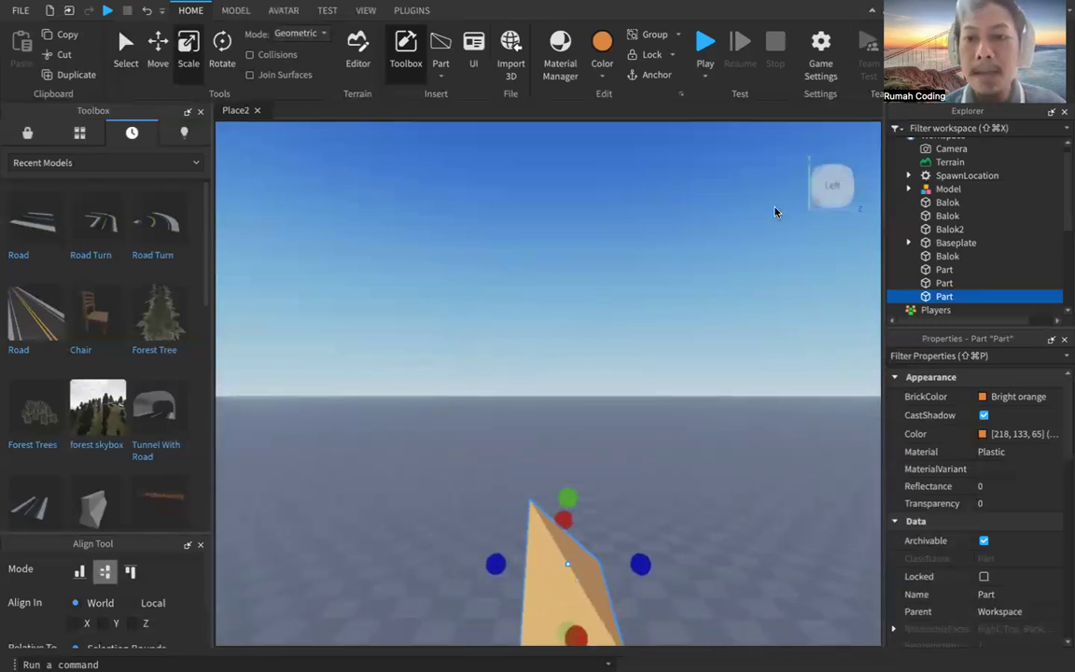
# Insert a cylinder beside the corner wedge and scale it up into a tall, wide upright column
pyautogui.click(835, 161)
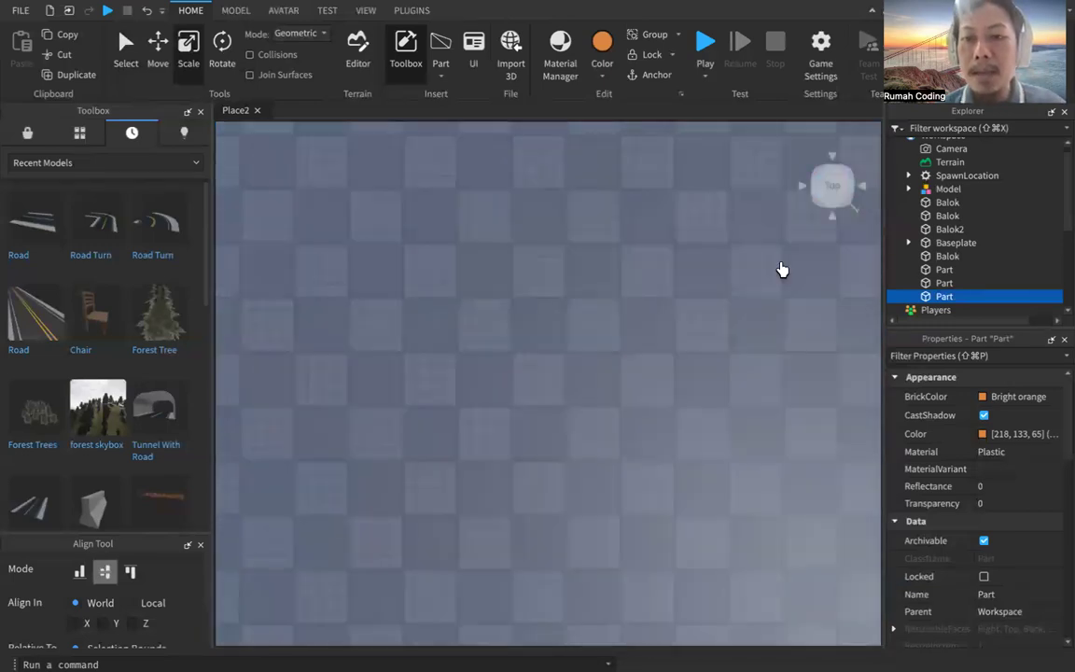
pyautogui.scroll(-5, 568, 409)
pyautogui.moveTo(408, 411); pyautogui.dragTo(578, 323, button='middle')
pyautogui.scroll(3, 562, 345)
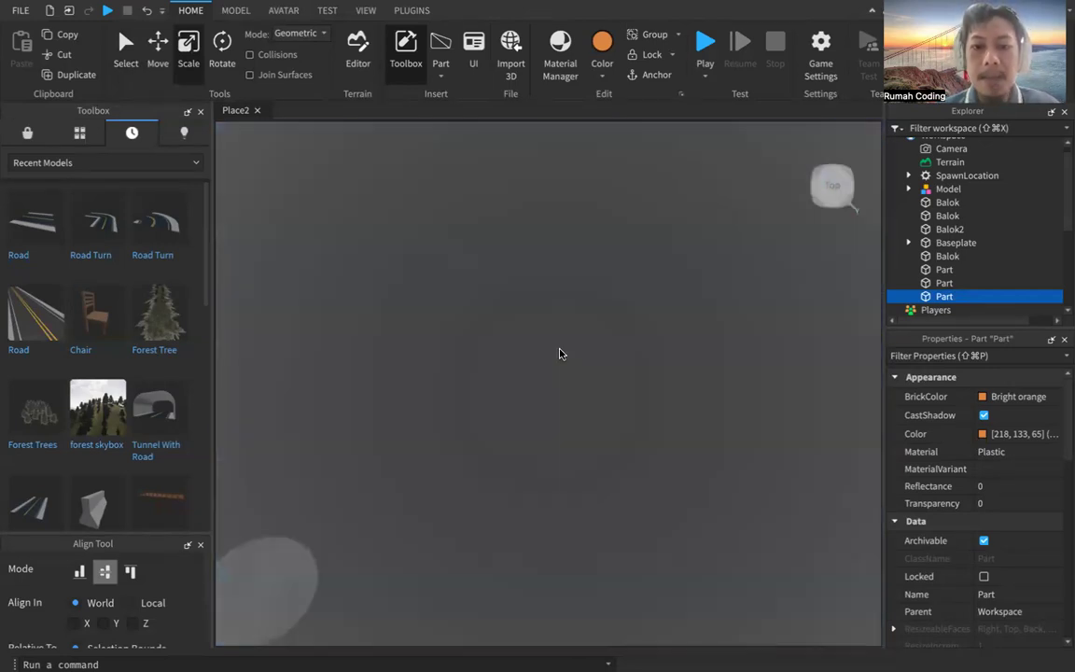
pyautogui.moveTo(560, 311); pyautogui.dragTo(514, 312, button='middle')
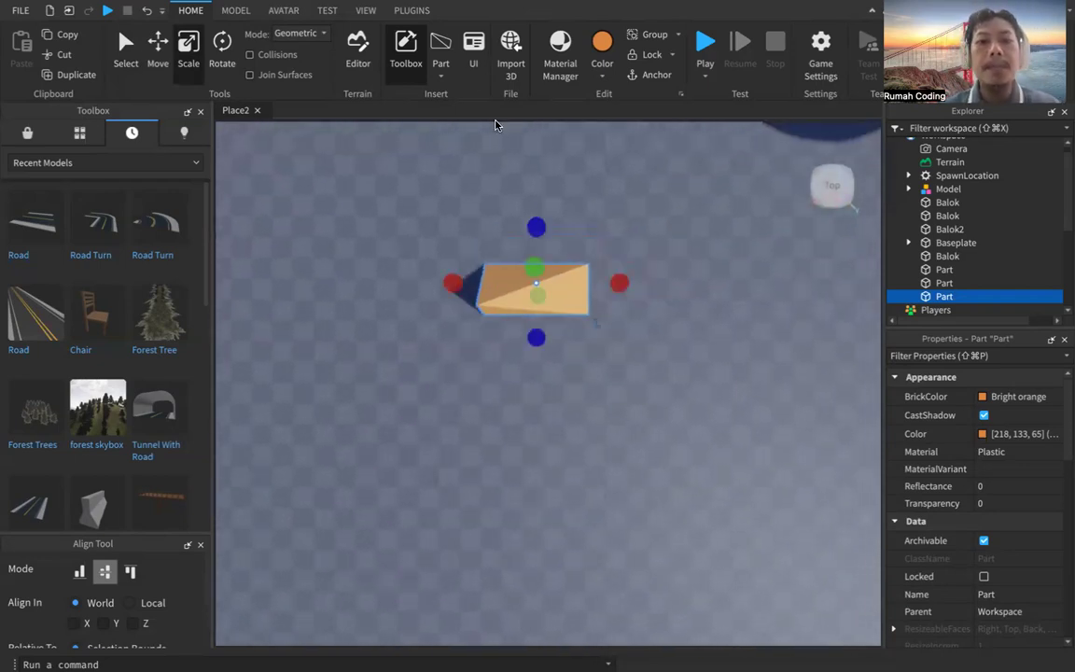
pyautogui.click(443, 81)
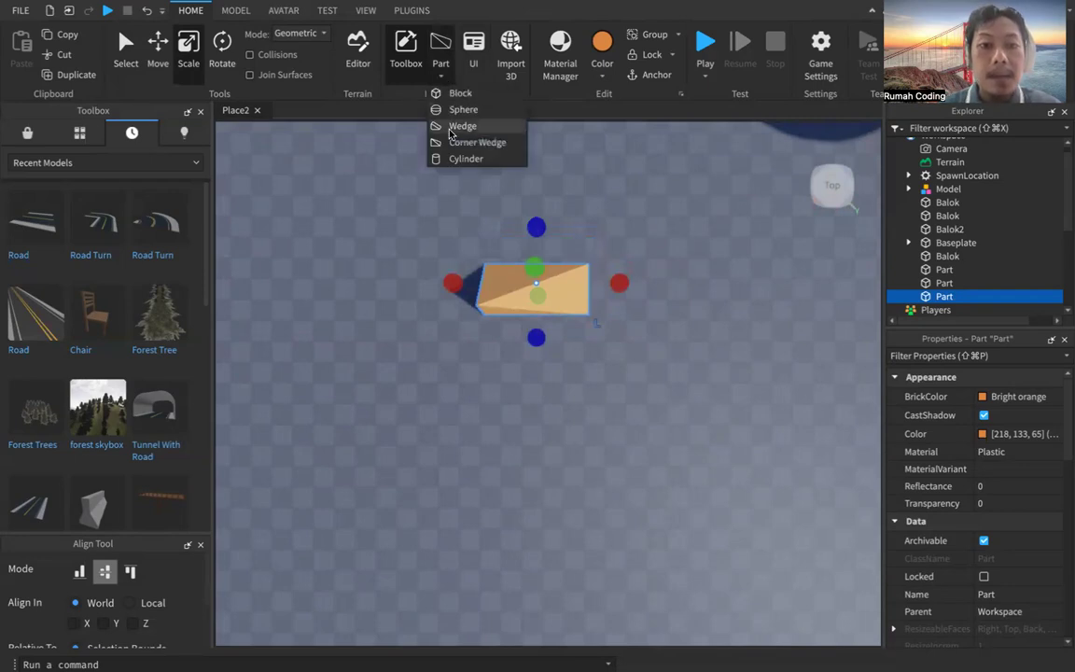
pyautogui.click(446, 157)
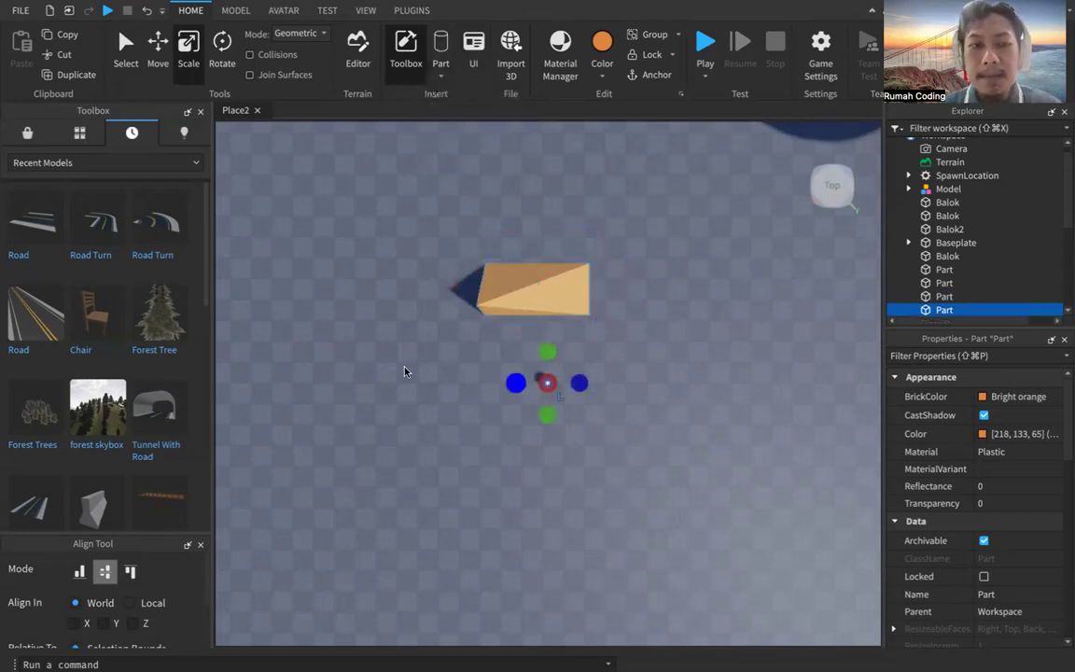
pyautogui.moveTo(558, 349); pyautogui.dragTo(665, 362)
pyautogui.moveTo(590, 363); pyautogui.dragTo(632, 334)
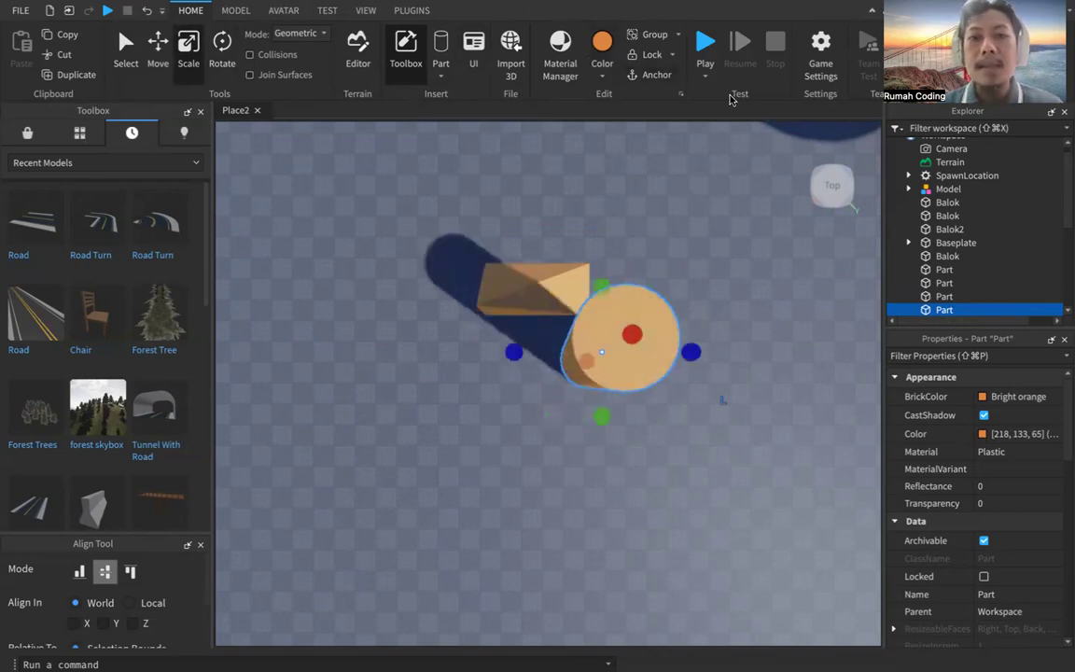
# Move the upright cylinder clear of the corner wedge to an open spot on the baseplate behind it
pyautogui.click(856, 198)
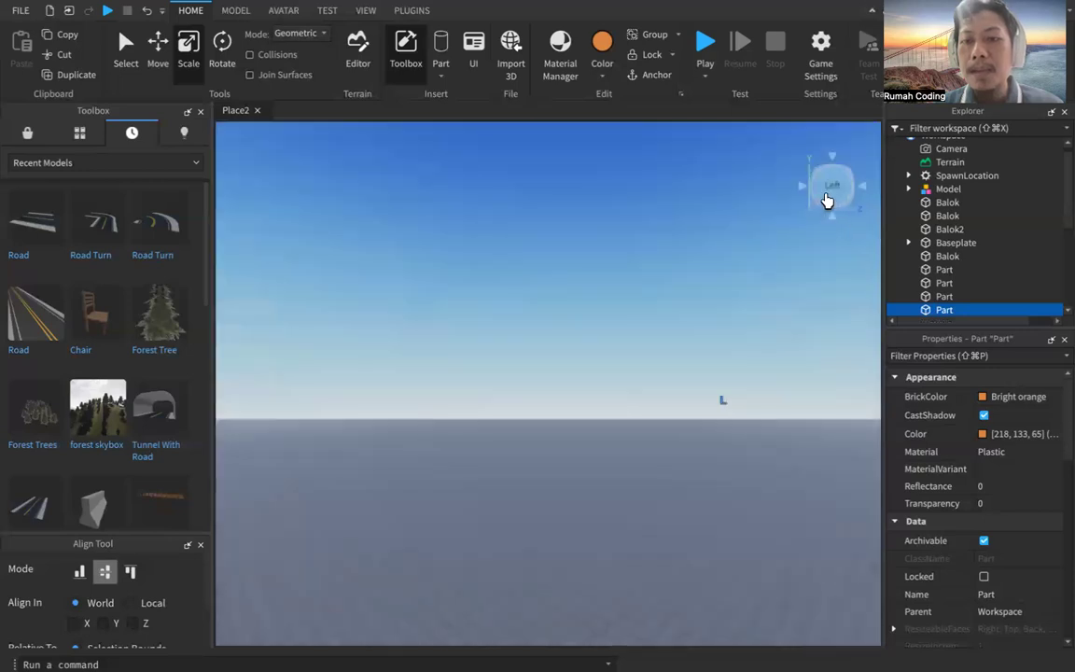
pyautogui.click(857, 193)
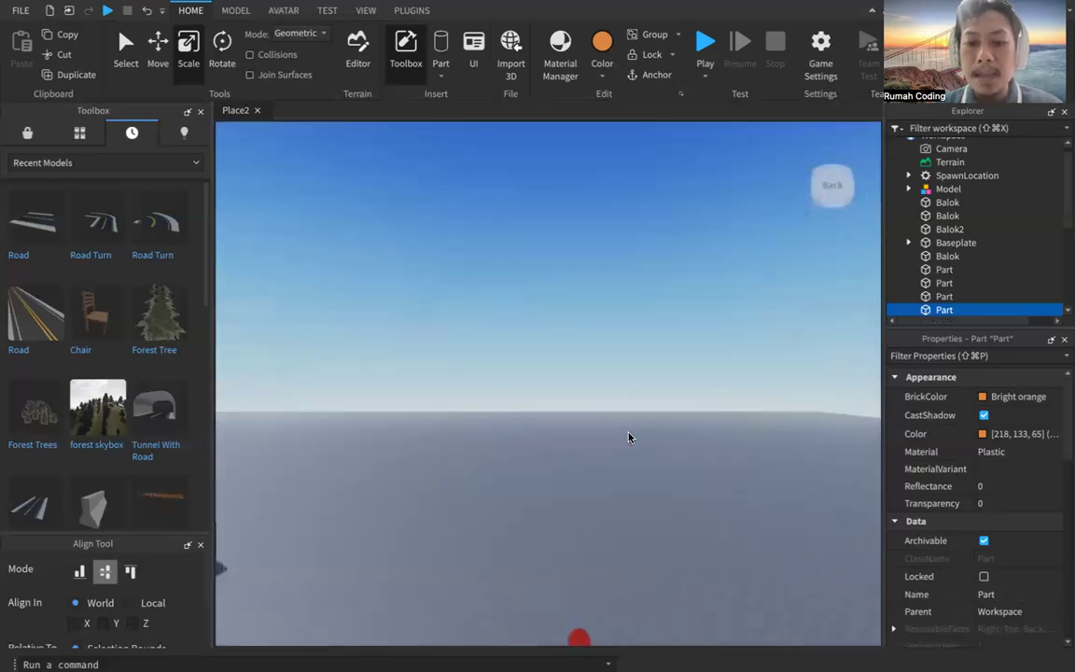
pyautogui.scroll(-3, 628, 437)
pyautogui.click(511, 504)
pyautogui.moveTo(513, 502); pyautogui.dragTo(675, 442, button='middle')
pyautogui.moveTo(675, 442); pyautogui.dragTo(588, 420)
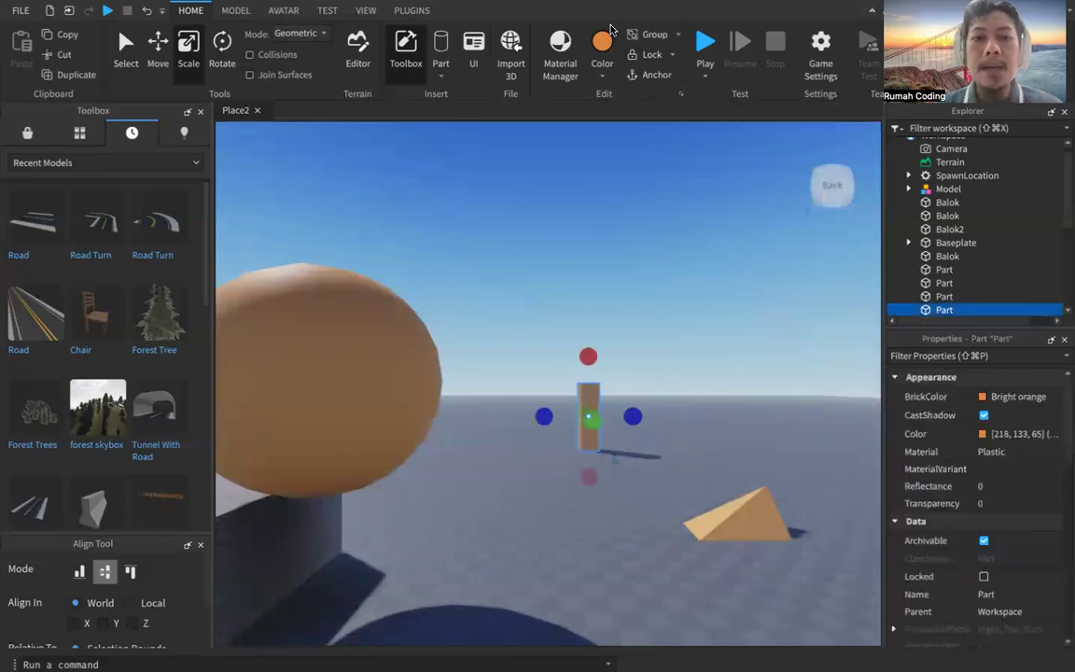
# Colour the upright cylinder green and deselect it
pyautogui.click(603, 79)
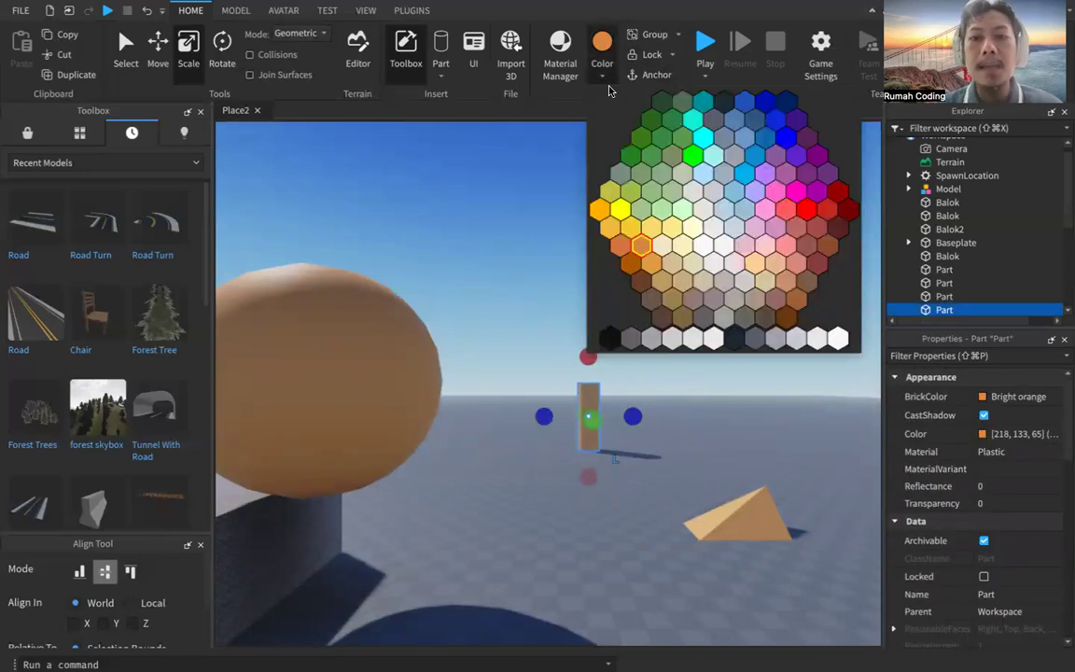
pyautogui.click(645, 140)
pyautogui.click(662, 387)
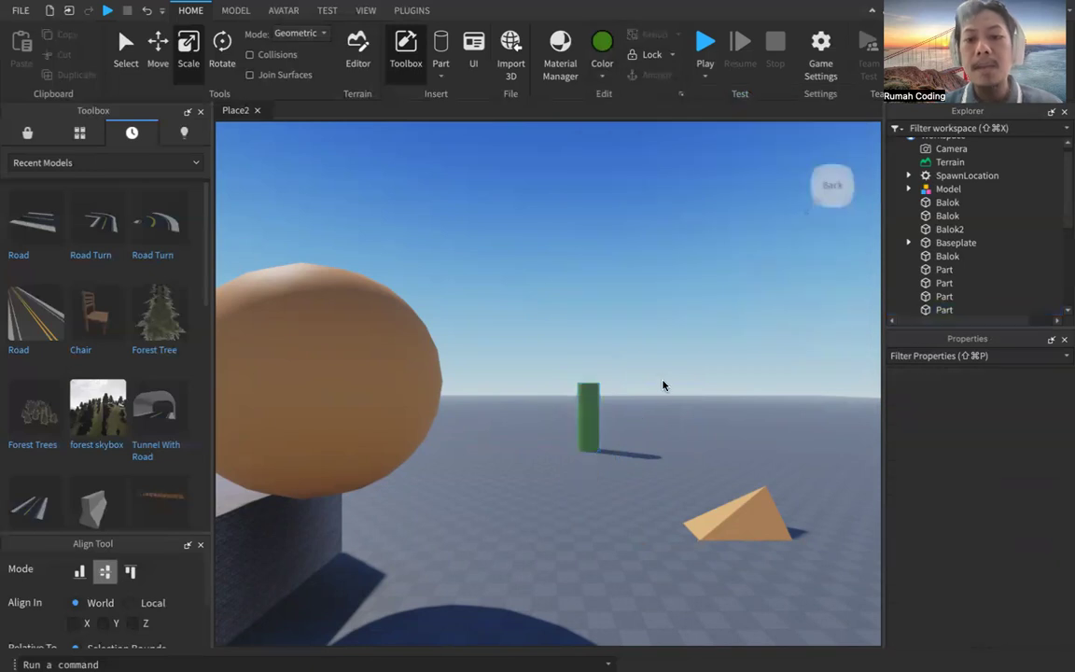
# Move the nearest dark stone grey brick block forward onto open baseplate, away from the other parts
pyautogui.press('s')
pyautogui.scroll(-3, 663, 395)
pyautogui.moveTo(548, 401); pyautogui.dragTo(530, 424)
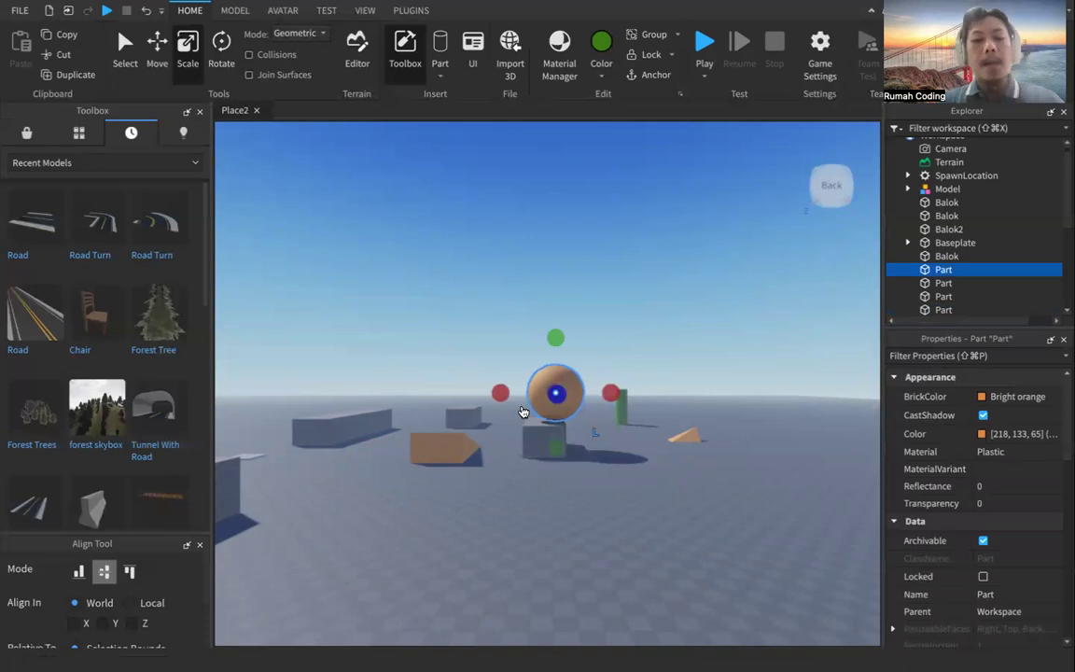
pyautogui.scroll(1, 465, 466)
pyautogui.scroll(-3, 461, 471)
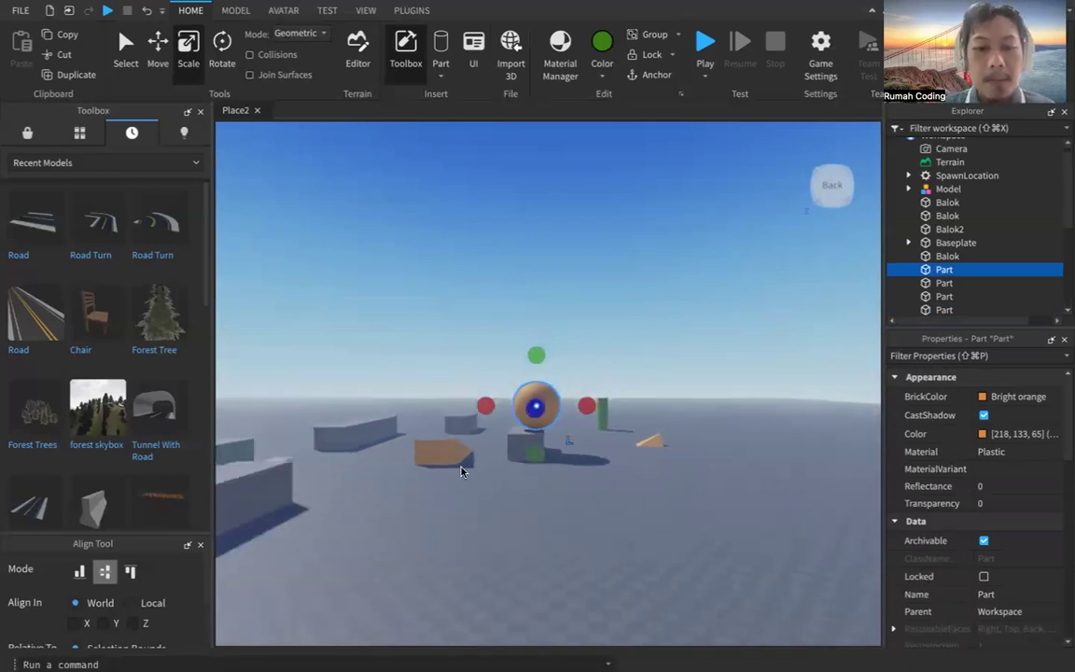
pyautogui.scroll(-5, 461, 471)
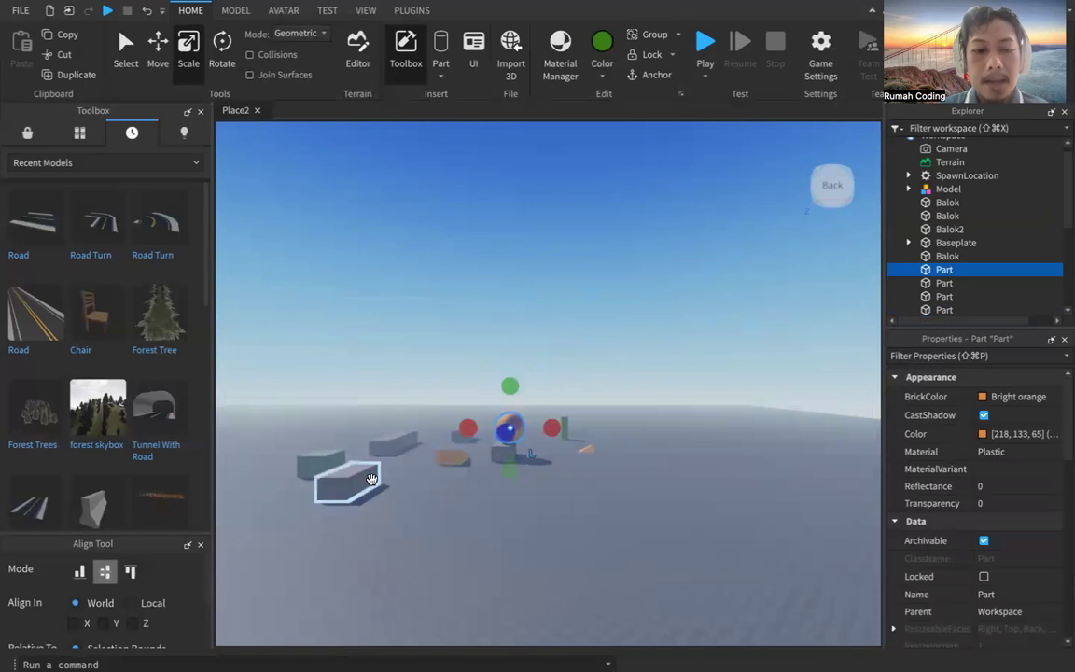
pyautogui.moveTo(364, 480); pyautogui.dragTo(366, 526)
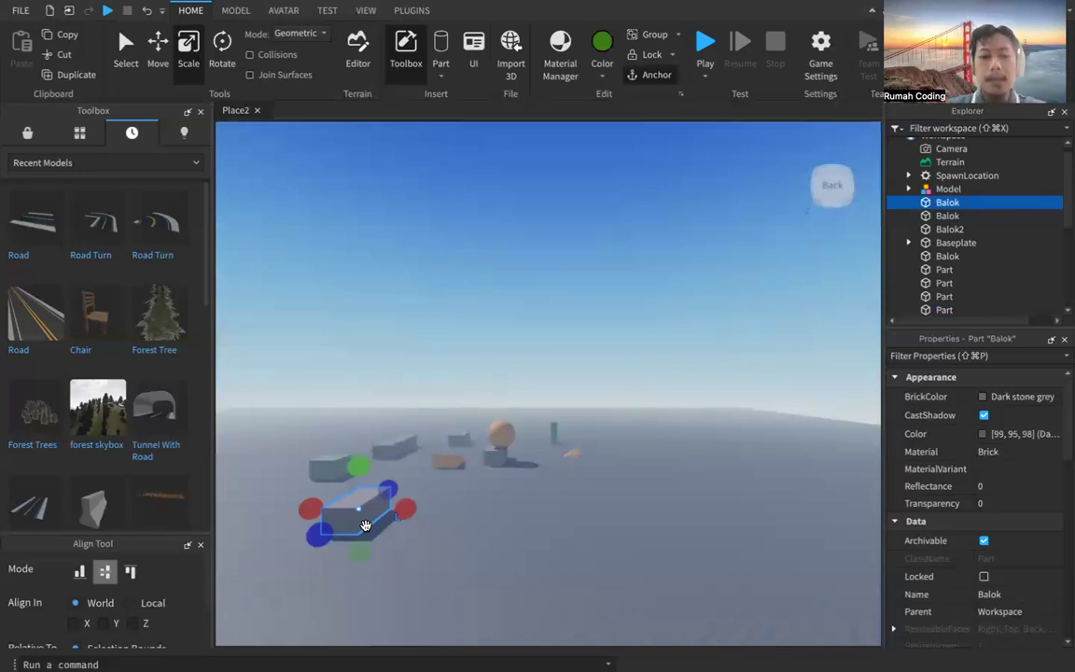
pyautogui.click(430, 571)
pyautogui.moveTo(346, 514); pyautogui.dragTo(363, 529)
# Duplicate the dark stone grey brick block and place the copy end to end with the original
pyautogui.scroll(-2, 356, 520)
pyautogui.scroll(-1, 364, 527)
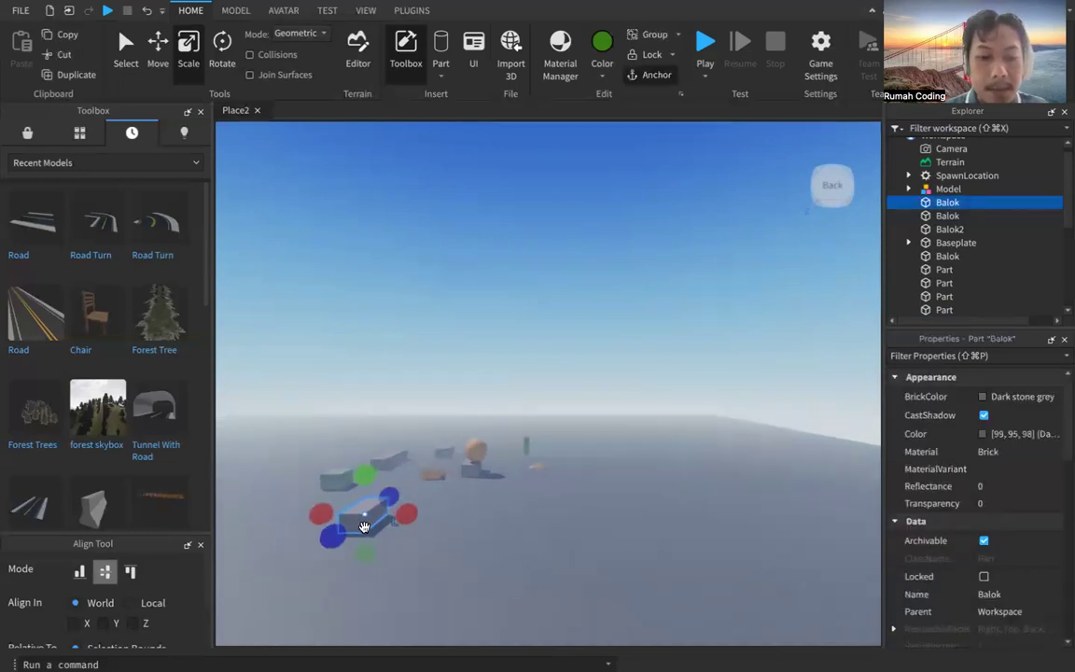
pyautogui.scroll(2, 364, 527)
pyautogui.scroll(1, 363, 528)
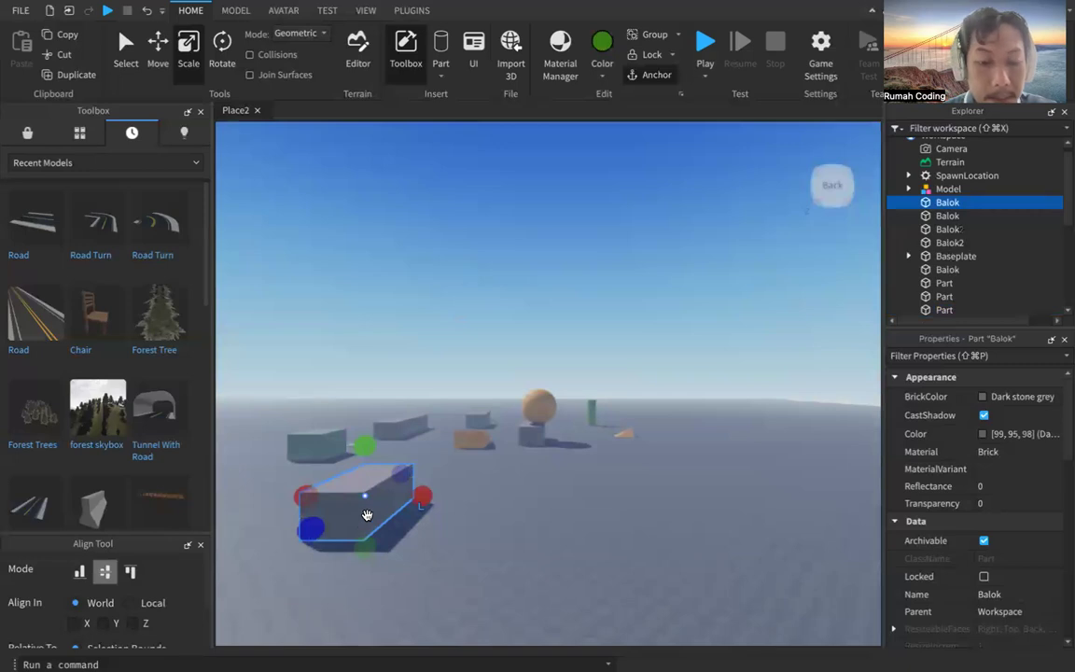
pyautogui.hotkey('ctrl', 'd')
pyautogui.press('super+z')
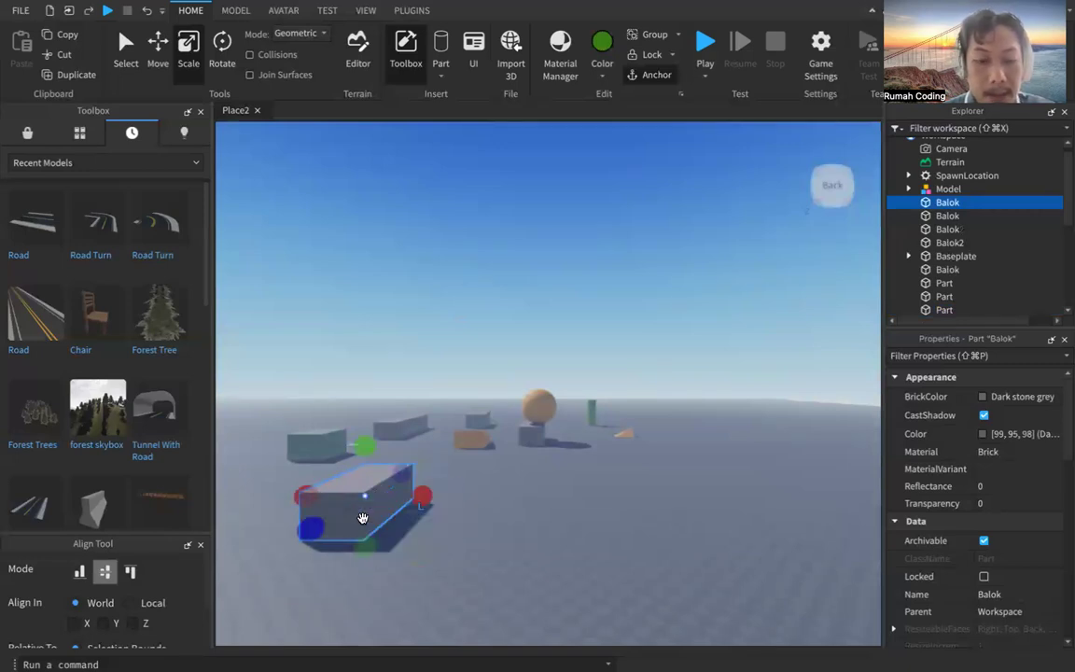
pyautogui.press('super+d')
pyautogui.moveTo(365, 499); pyautogui.dragTo(294, 606)
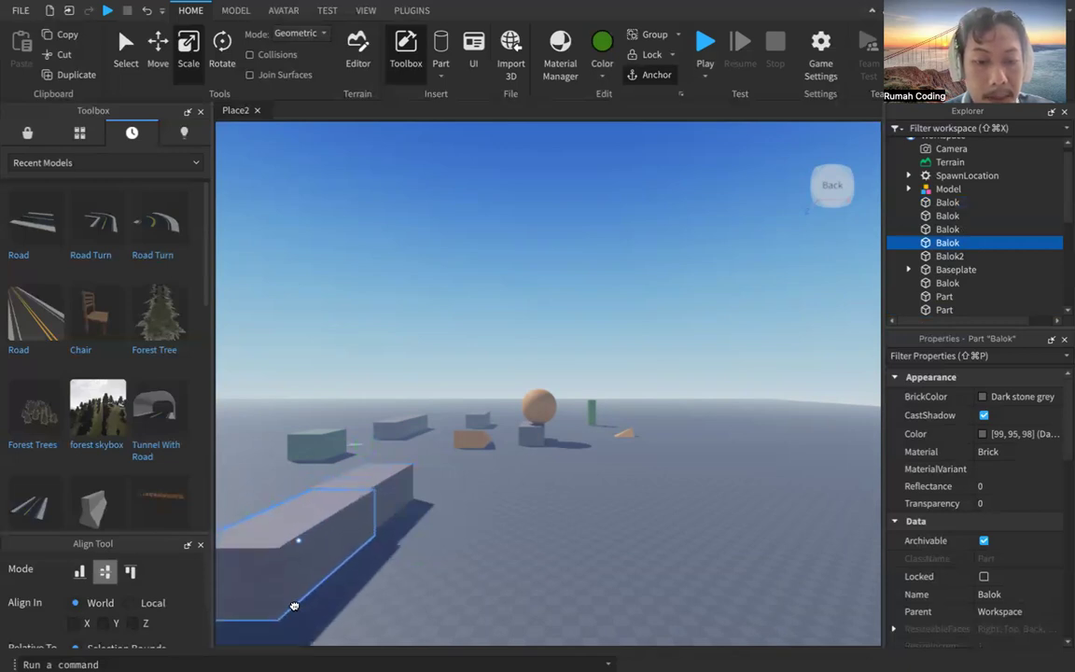
# Align the copied brick block from above so its sides sit flush with the original in one straight line
pyautogui.moveTo(333, 562); pyautogui.dragTo(551, 563, button='middle')
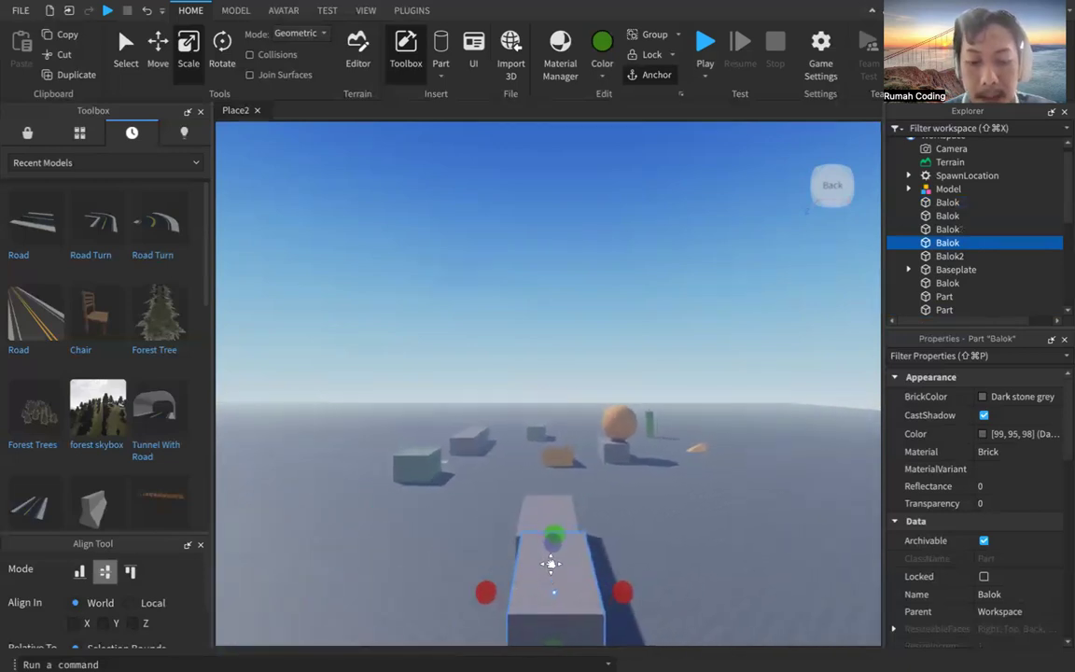
pyautogui.click(835, 164)
pyautogui.scroll(-5, 623, 438)
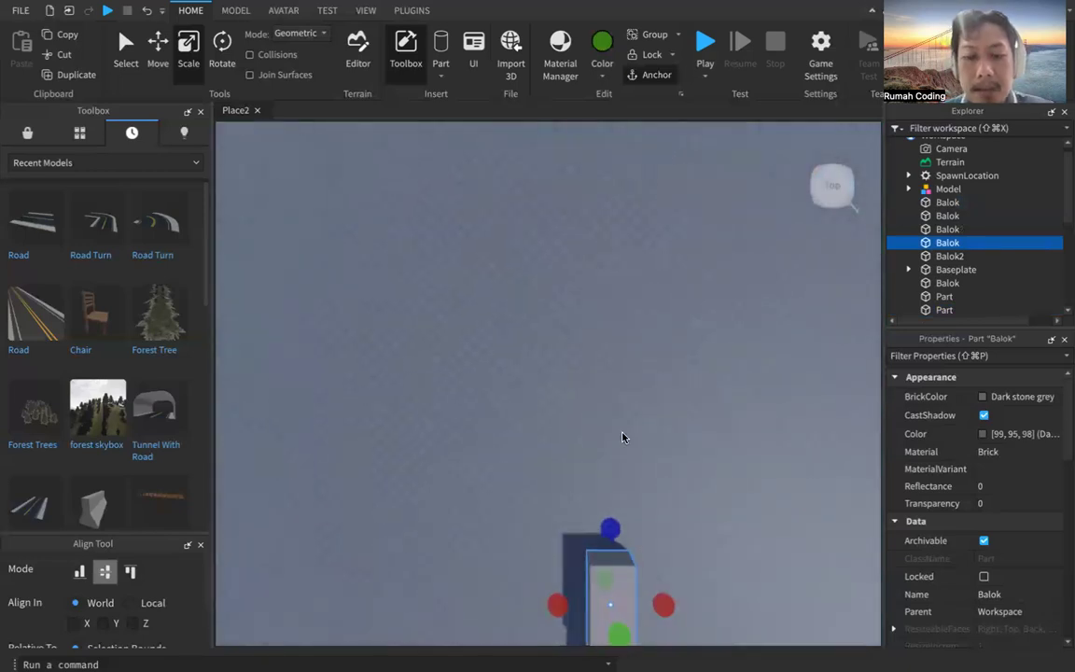
pyautogui.moveTo(651, 543); pyautogui.dragTo(617, 278, button='middle')
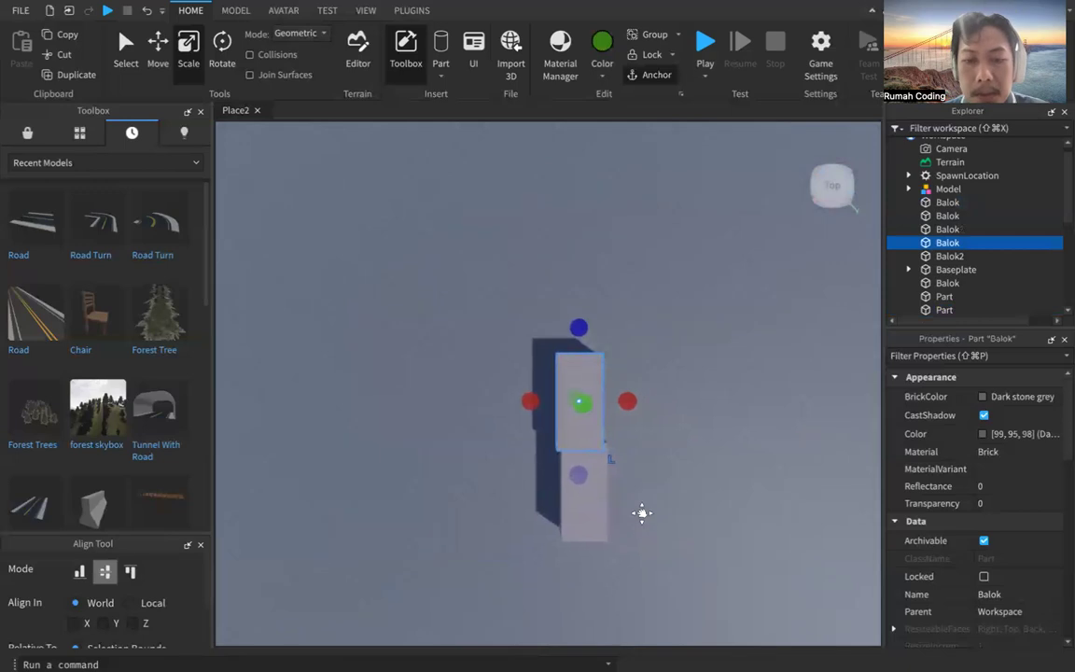
pyautogui.moveTo(641, 511); pyautogui.dragTo(560, 448, button='middle')
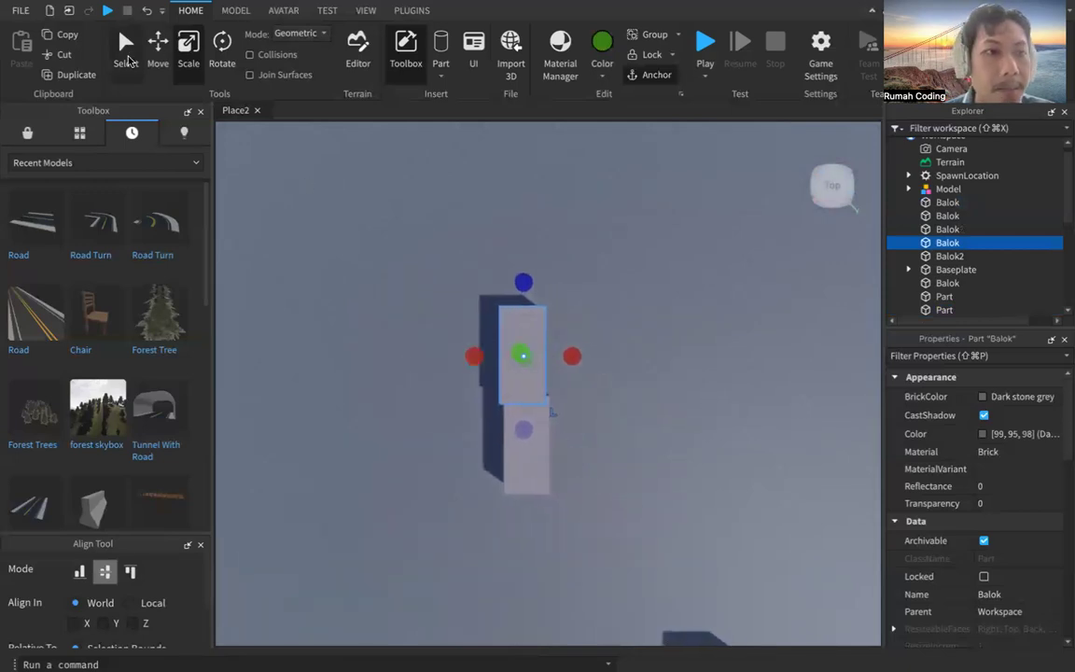
pyautogui.click(128, 58)
pyautogui.moveTo(510, 351)
pyautogui.mouseDown()
pyautogui.moveTo(511, 333)
pyautogui.moveTo(513, 346)
pyautogui.mouseUp()
pyautogui.moveTo(522, 384); pyautogui.dragTo(520, 372, button='middle')
pyautogui.scroll(5, 520, 373)
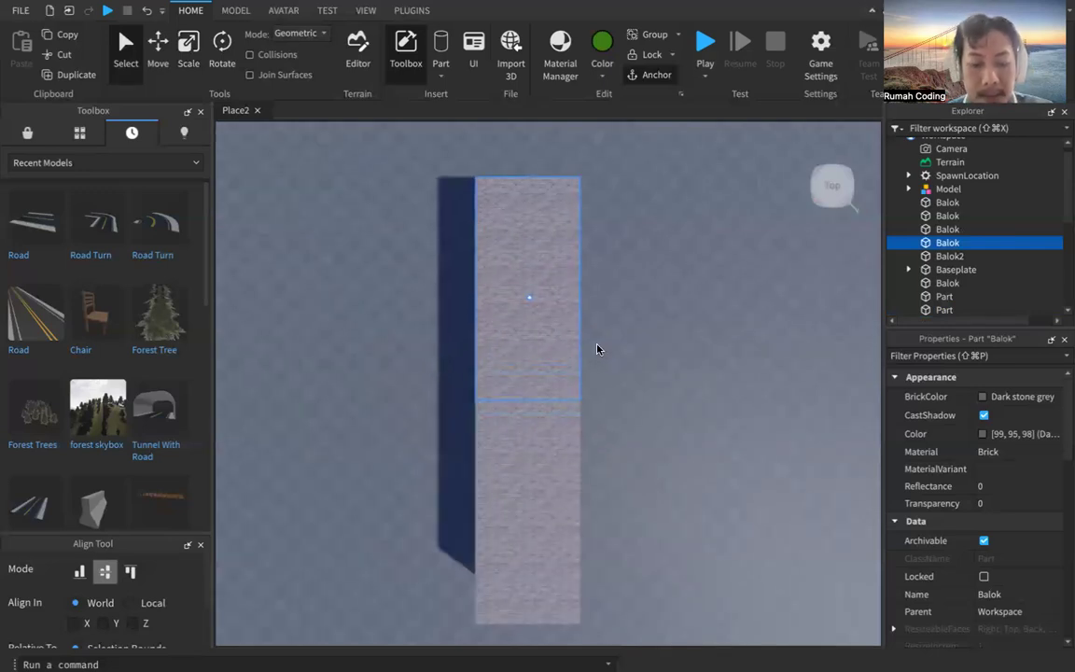
# Duplicate the end brick block and place the copy flush at the row's far end, extending it to three blocks
pyautogui.hotkey('ctrl', 'd')
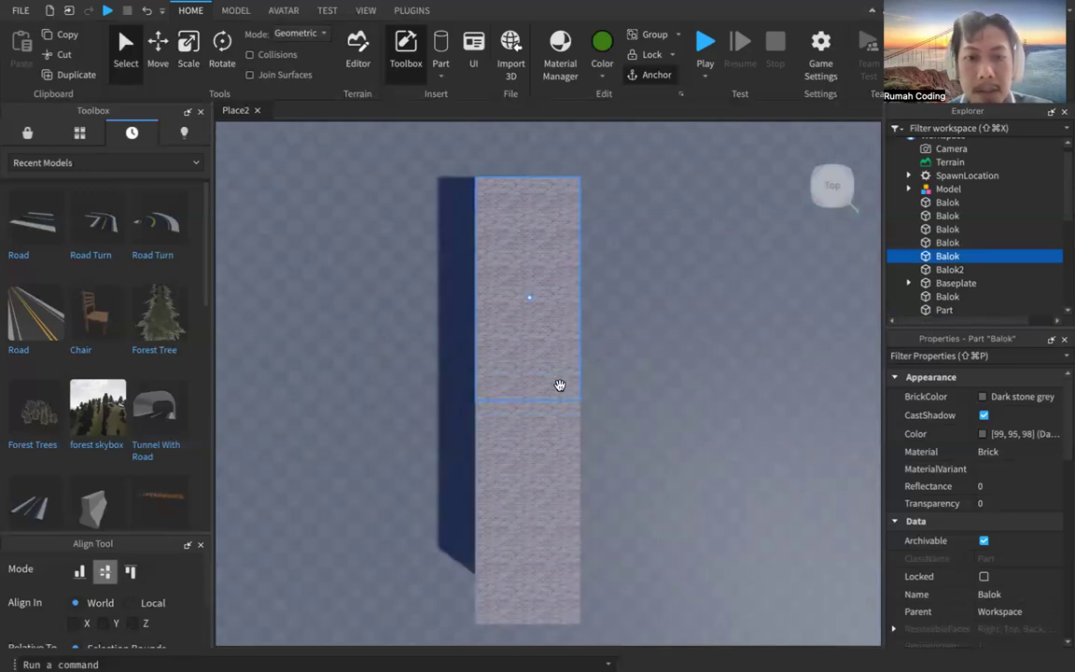
pyautogui.scroll(-3, 498, 448)
pyautogui.moveTo(507, 360); pyautogui.dragTo(511, 238)
pyautogui.scroll(-2, 519, 293)
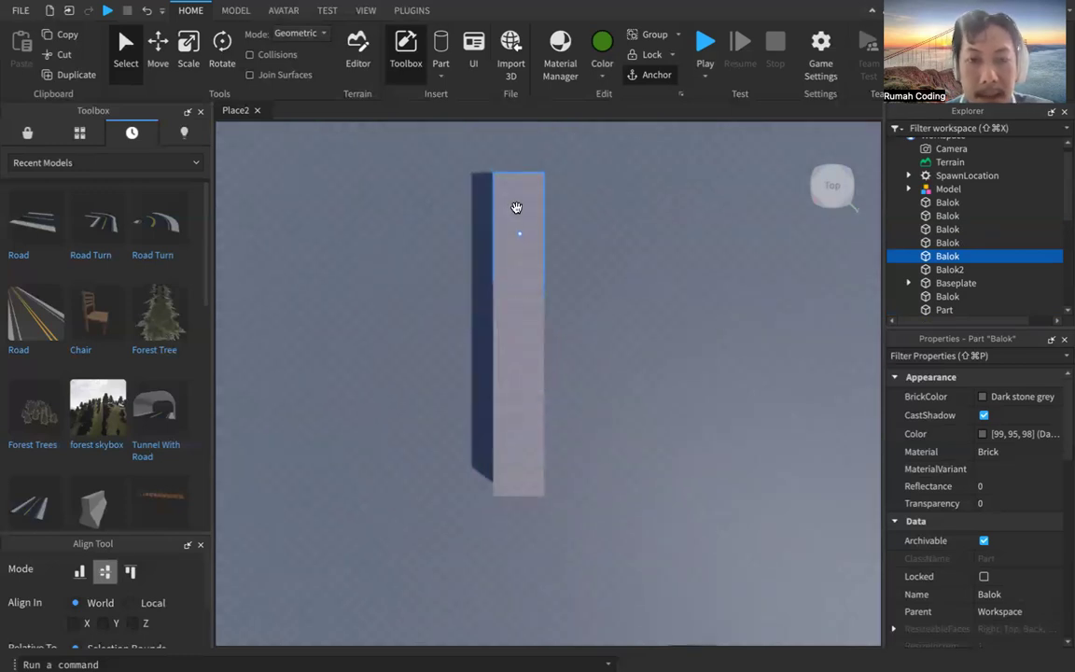
# Duplicate the far end block, rotate the copy 90 degrees horizontally and snap it perpendicular to the row's far end as a wall corner
pyautogui.hotkey('ctrl', 'd')
pyautogui.moveTo(516, 207); pyautogui.dragTo(616, 245)
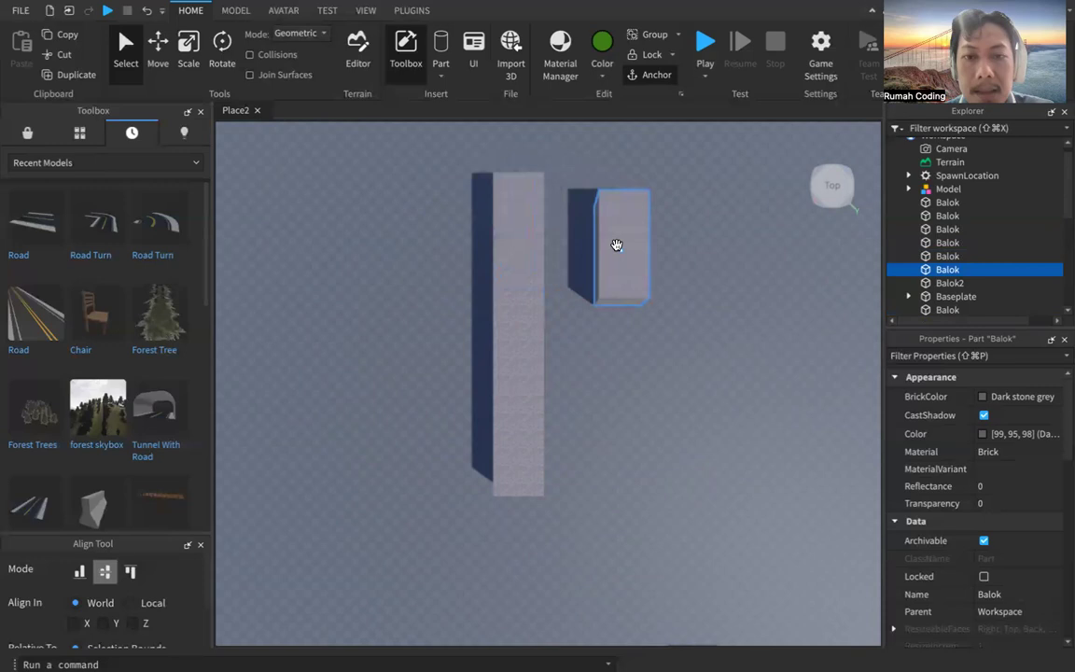
pyautogui.click(222, 62)
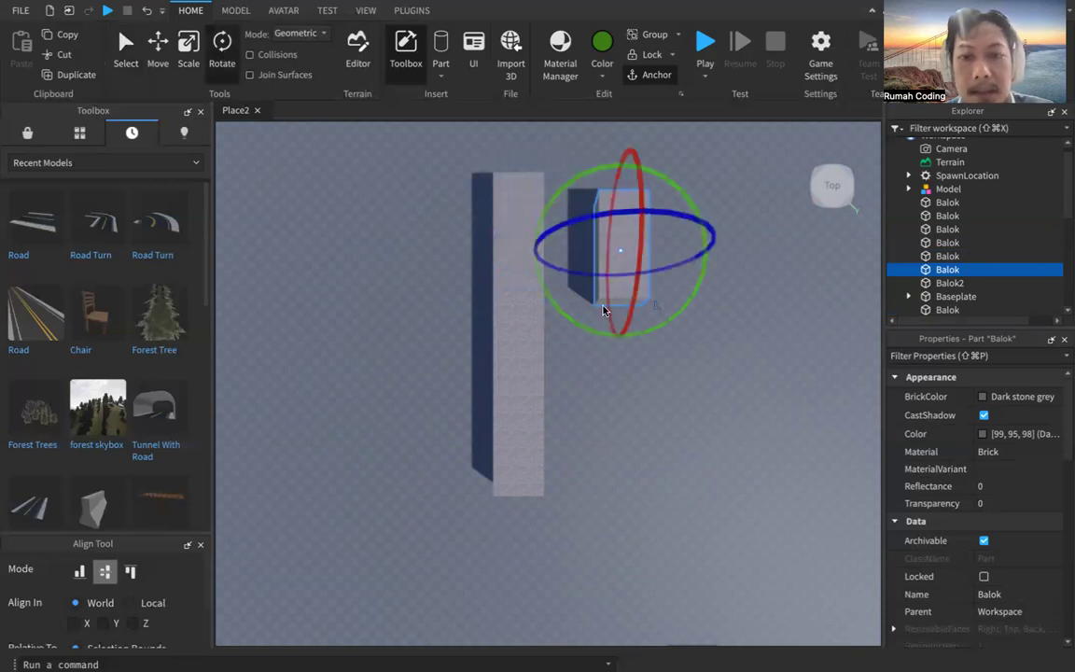
pyautogui.moveTo(555, 264); pyautogui.dragTo(530, 256)
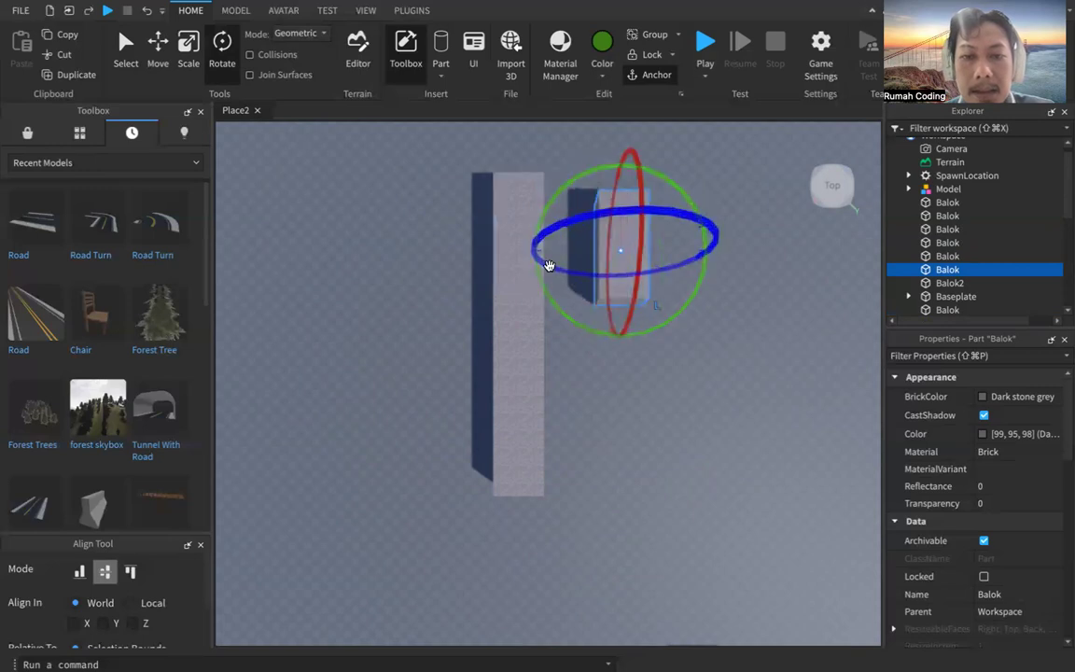
pyautogui.moveTo(679, 328); pyautogui.dragTo(650, 358)
pyautogui.click(636, 307)
pyautogui.moveTo(624, 263); pyautogui.dragTo(587, 224)
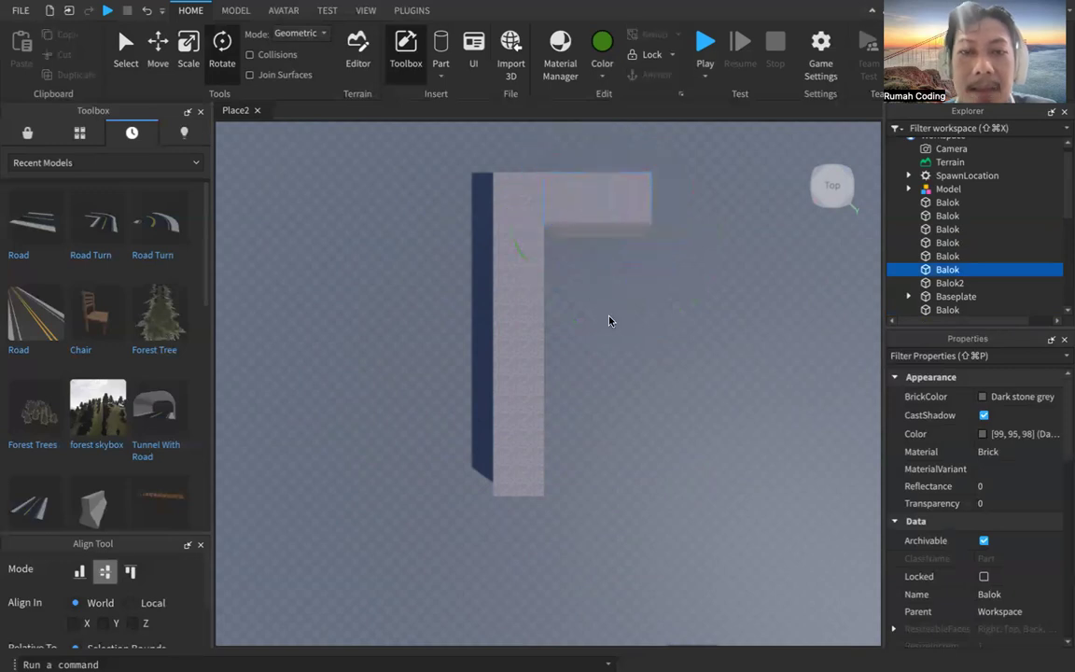
pyautogui.click(604, 401)
# Duplicate the perpendicular block and place the copy against its free end, extending the second wall to two blocks
pyautogui.moveTo(566, 363); pyautogui.dragTo(369, 373, button='middle')
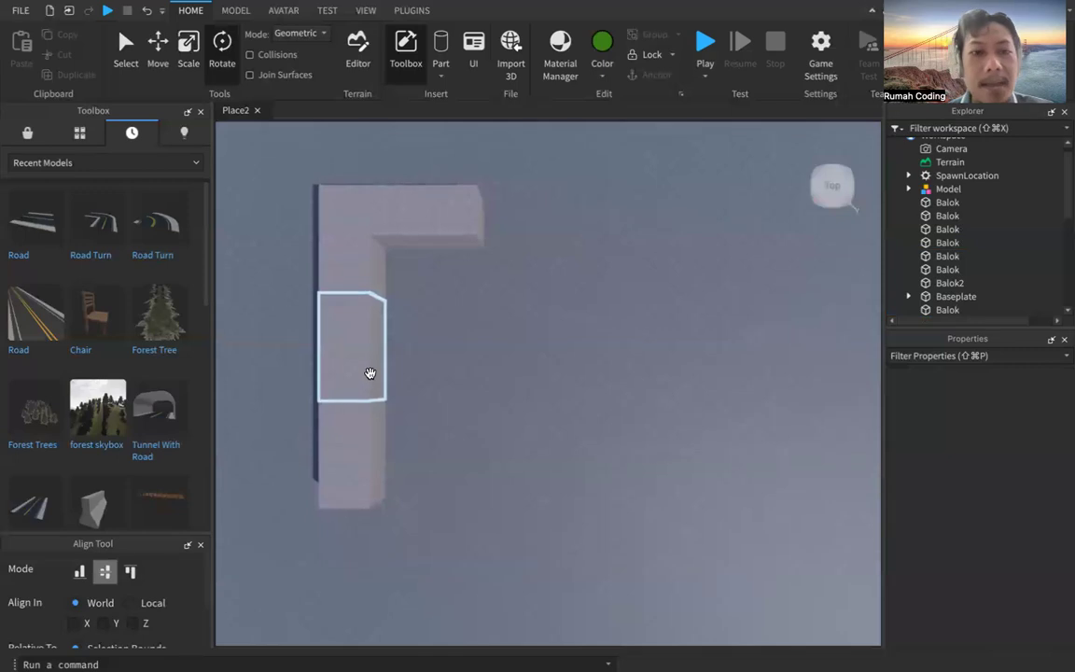
pyautogui.click(439, 215)
pyautogui.moveTo(438, 215); pyautogui.dragTo(542, 229)
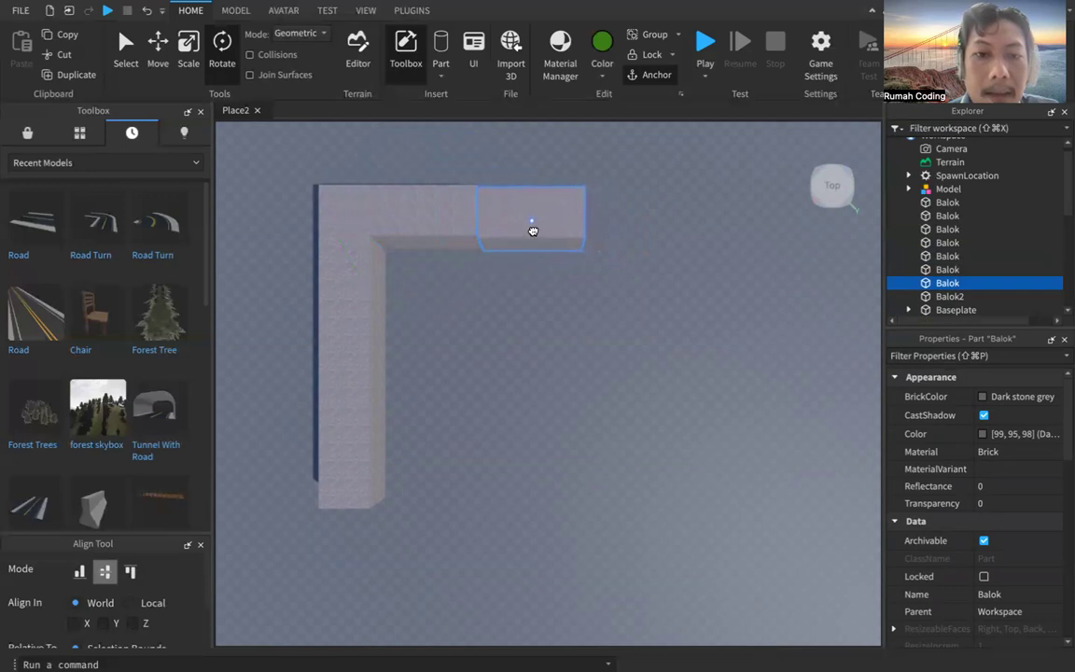
pyautogui.click(469, 330)
# Add a third block to the second wall by duplicating its outermost block and aligning the copy flush with its free end
pyautogui.scroll(-1, 467, 267)
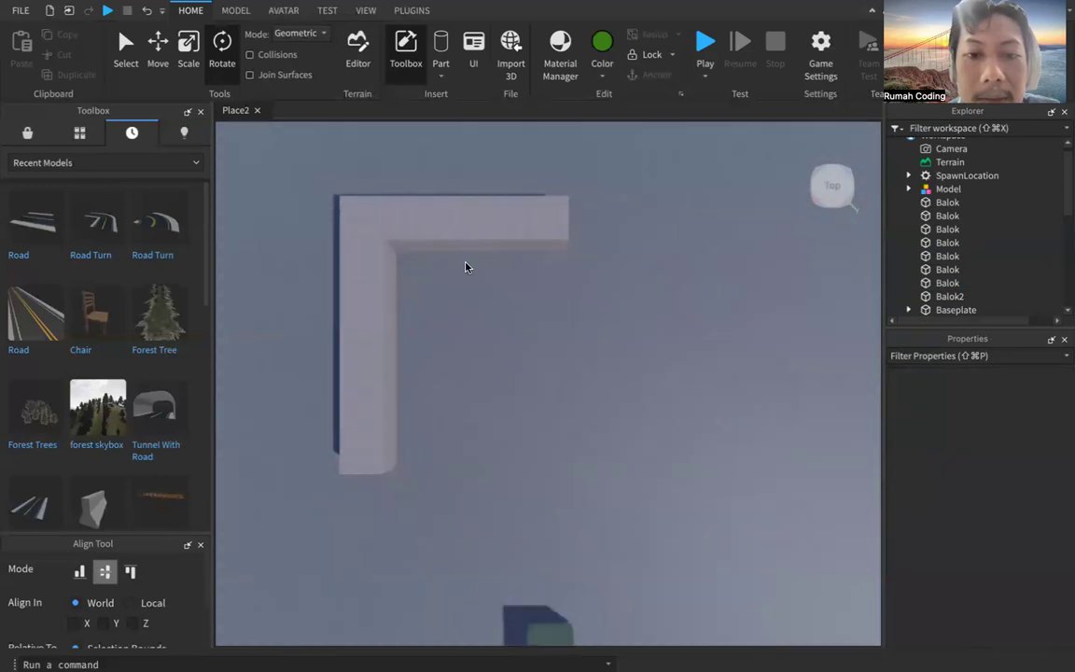
pyautogui.scroll(3, 468, 267)
pyautogui.scroll(1, 467, 267)
pyautogui.scroll(-3, 468, 267)
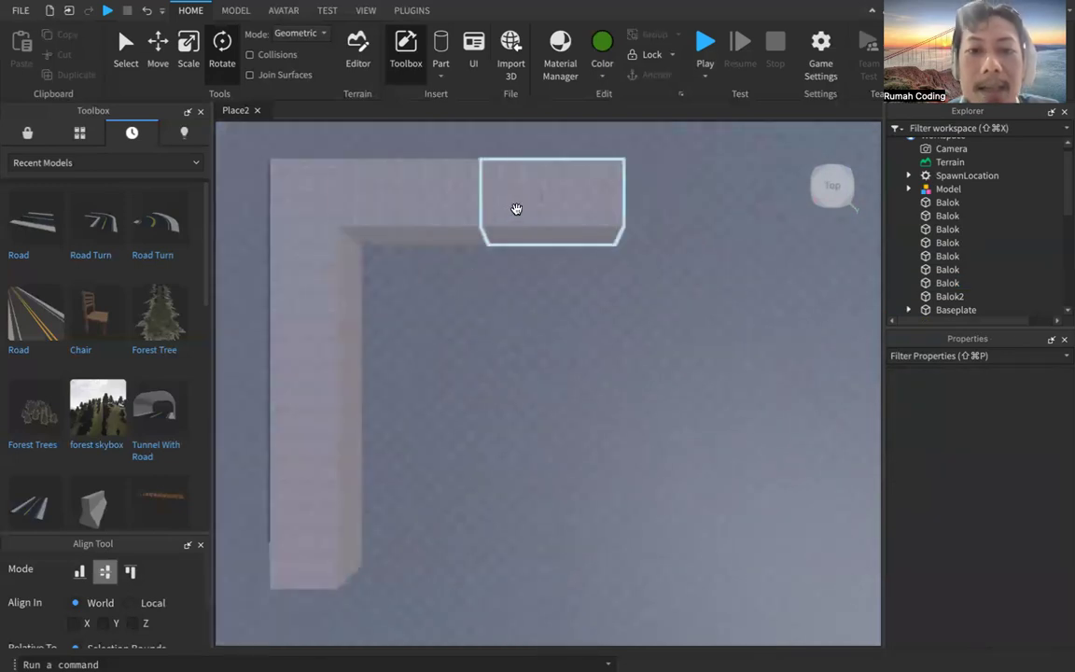
pyautogui.click(516, 208)
pyautogui.hotkey('ctrl', 'd')
pyautogui.moveTo(521, 197); pyautogui.dragTo(647, 220)
pyautogui.click(578, 300)
# Duplicate the first wall's corner block and attach the copy under the second wall's free end, starting a third wall parallel to the first
pyautogui.click(702, 211)
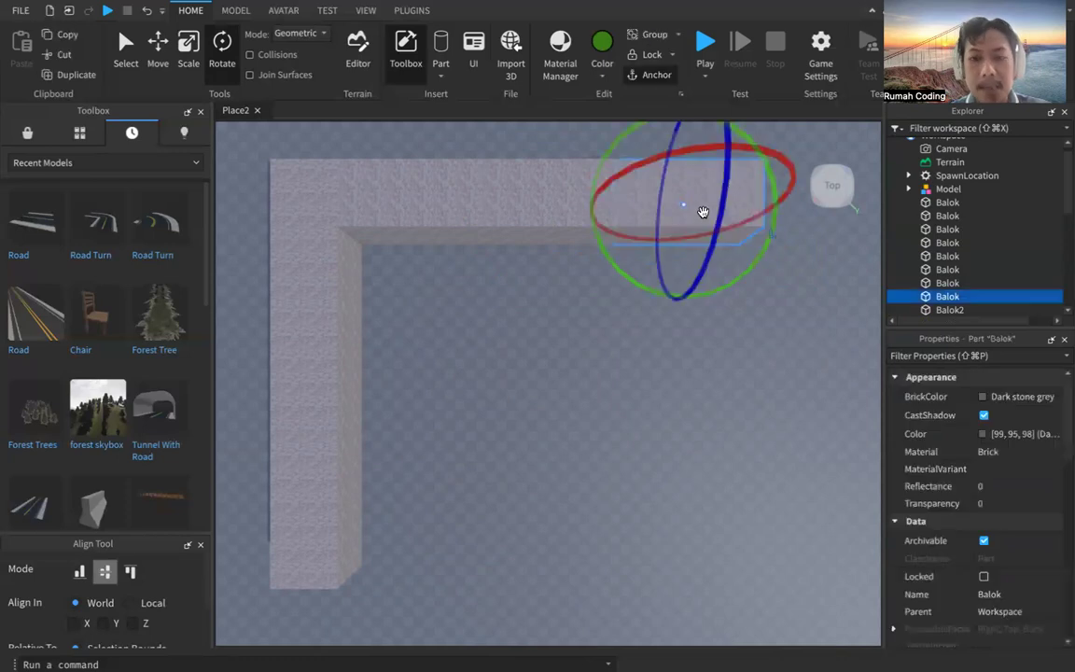
pyautogui.click(315, 291)
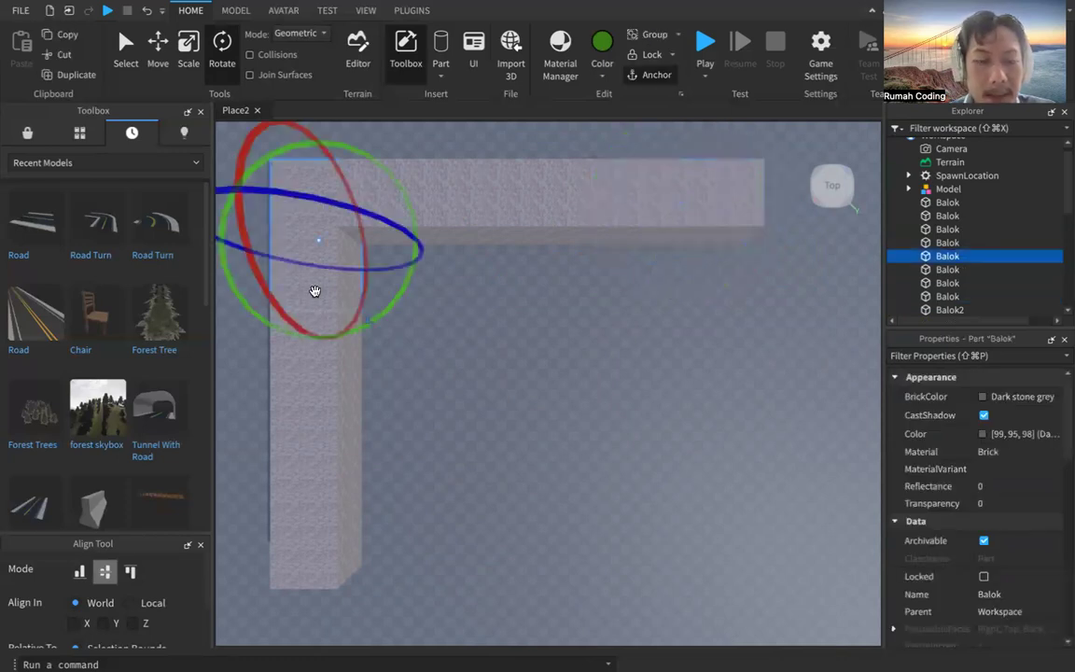
pyautogui.click(451, 361)
pyautogui.click(338, 270)
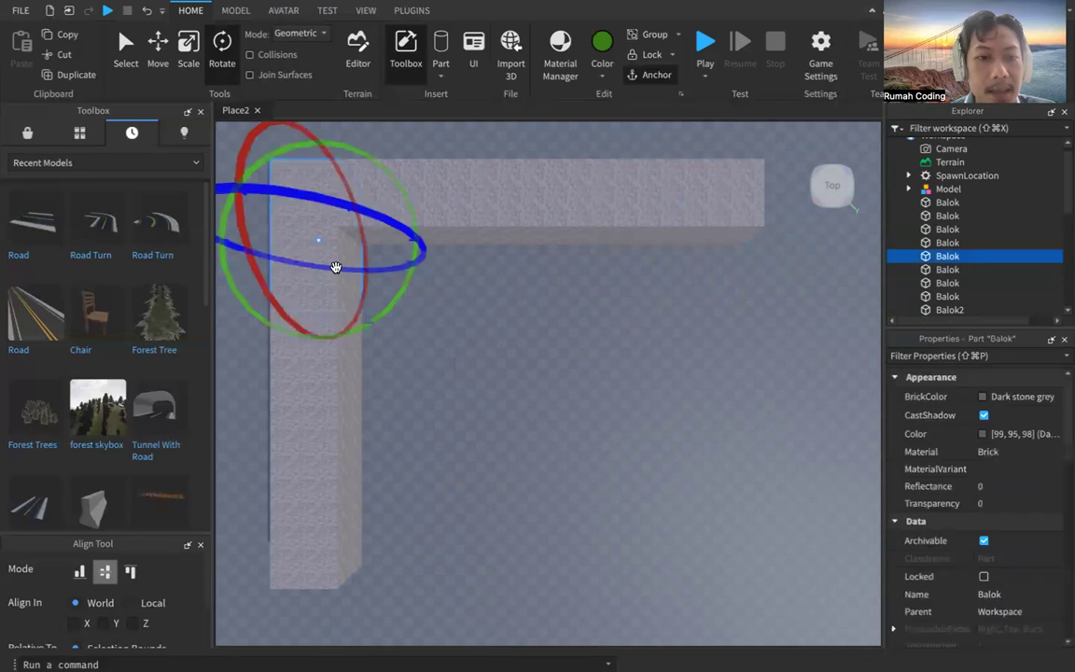
pyautogui.hotkey('ctrl', 'd')
pyautogui.moveTo(312, 277); pyautogui.dragTo(703, 361)
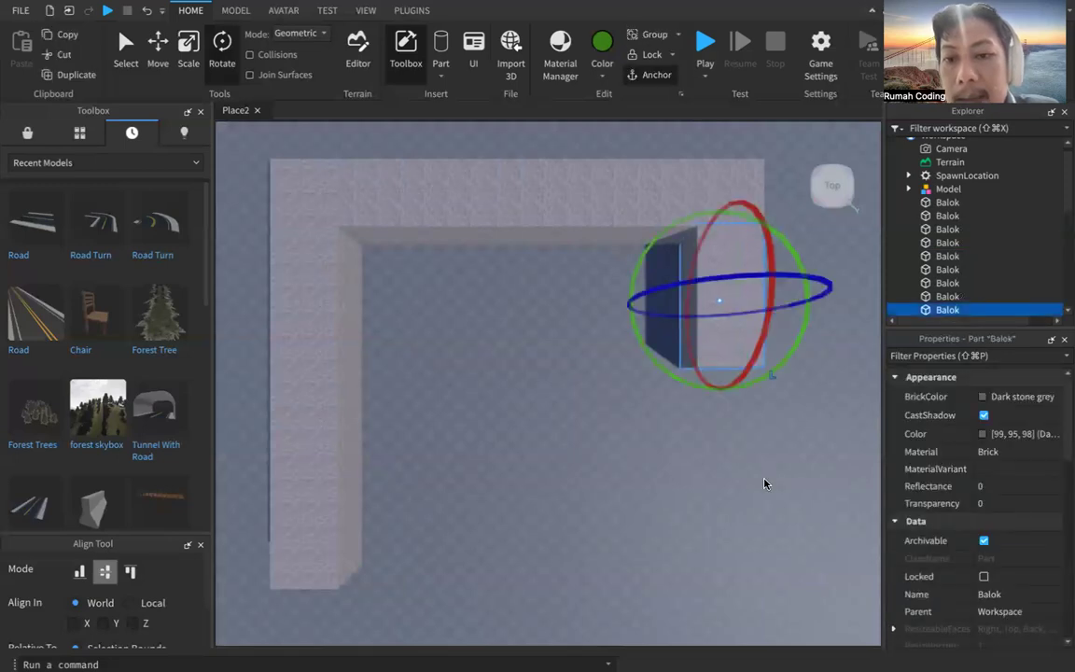
pyautogui.click(763, 479)
# Duplicate the third wall's block and place the copy end to end with it, making the wall two blocks long
pyautogui.click(738, 318)
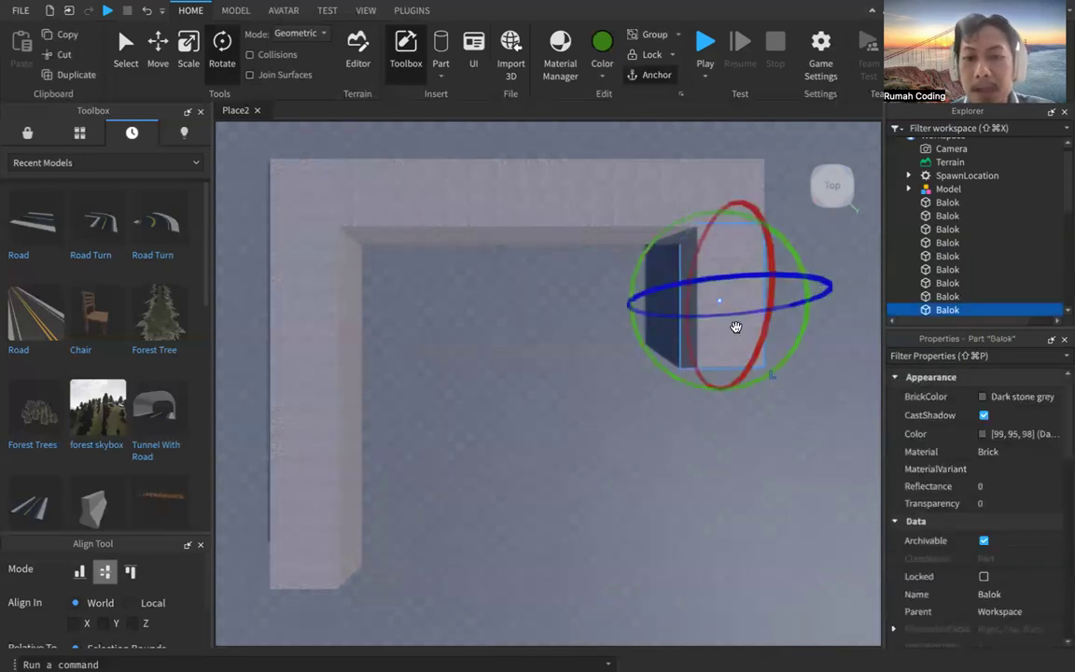
pyautogui.hotkey('ctrl', 'd')
pyautogui.moveTo(734, 344); pyautogui.dragTo(710, 473)
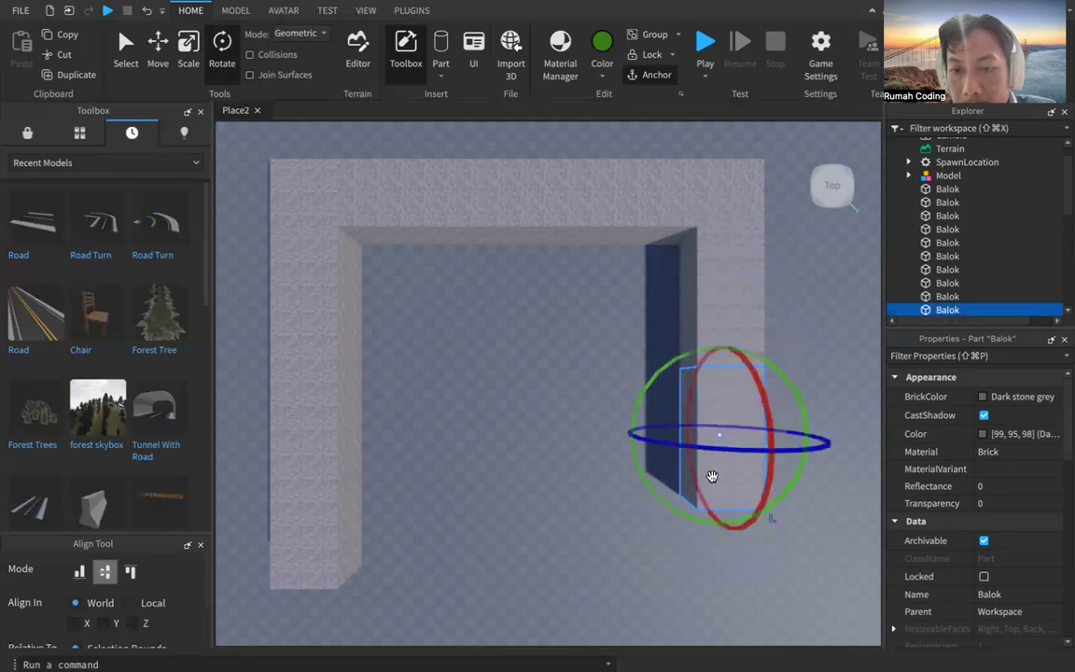
pyautogui.click(760, 600)
# Duplicate a block of the second wall and attach the copy across the third wall's free end, starting the fourth wall
pyautogui.click(733, 462)
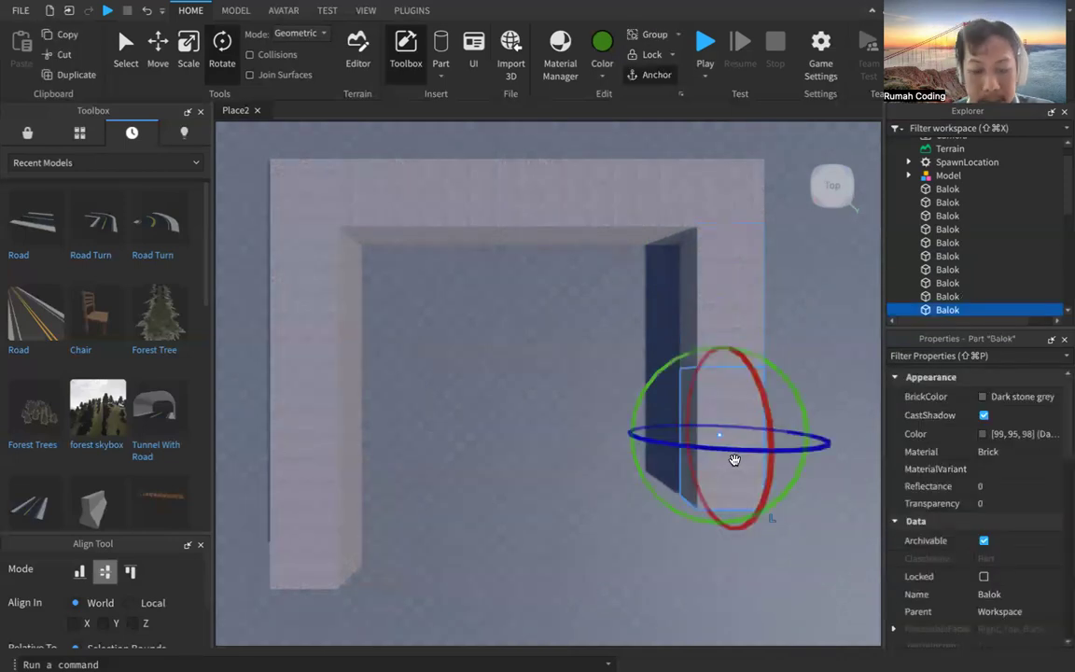
pyautogui.click(633, 217)
pyautogui.hotkey('ctrl', 'd')
pyautogui.moveTo(637, 211); pyautogui.dragTo(632, 539)
pyautogui.click(811, 513)
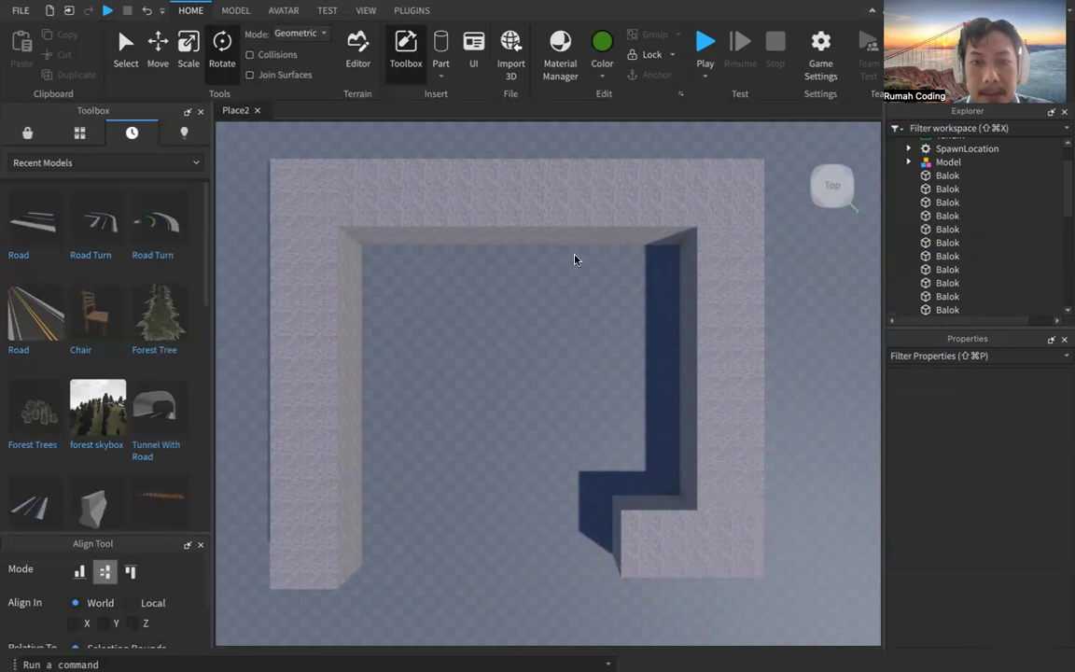
# Extend the fourth wall with two more block copies placed end to end until it meets the first wall, closing the rectangle
pyautogui.click(661, 530)
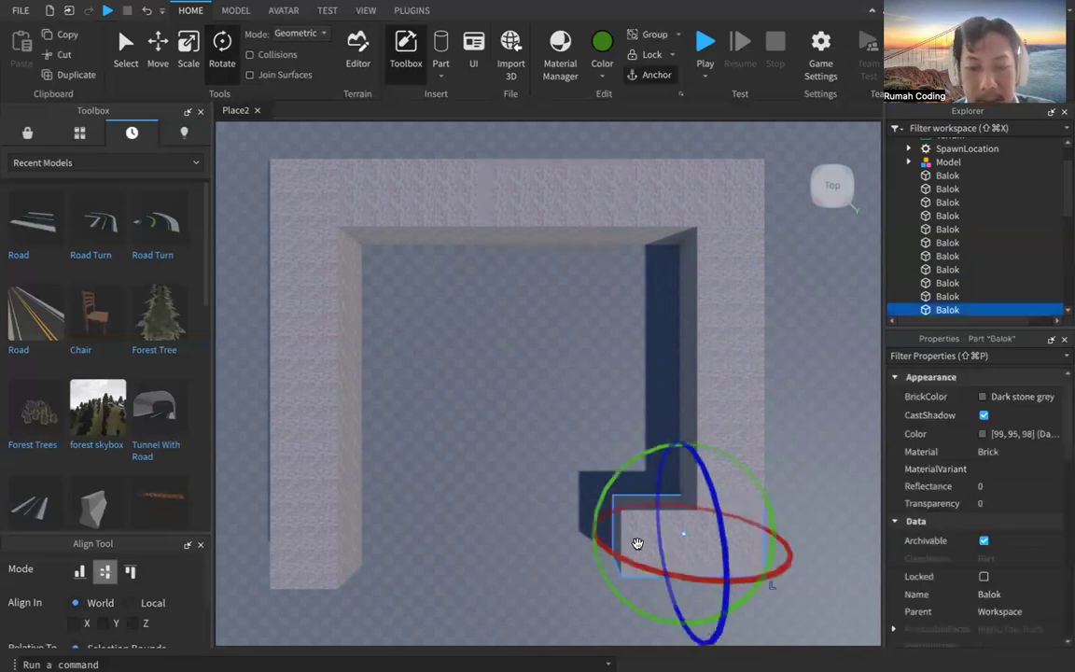
pyautogui.moveTo(637, 543); pyautogui.dragTo(501, 523)
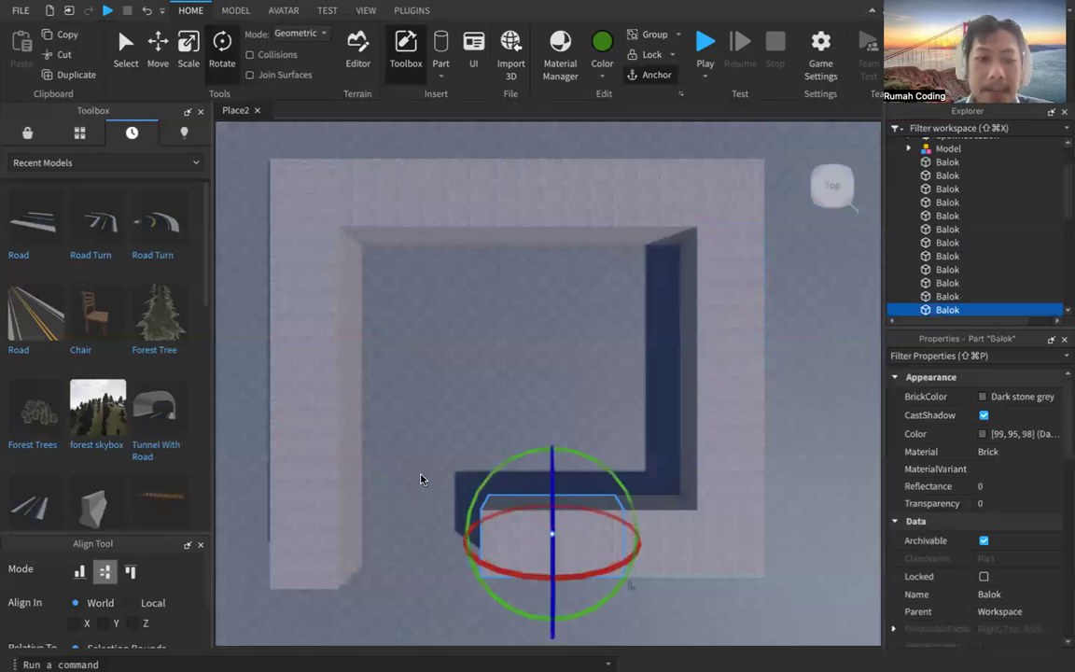
pyautogui.click(431, 471)
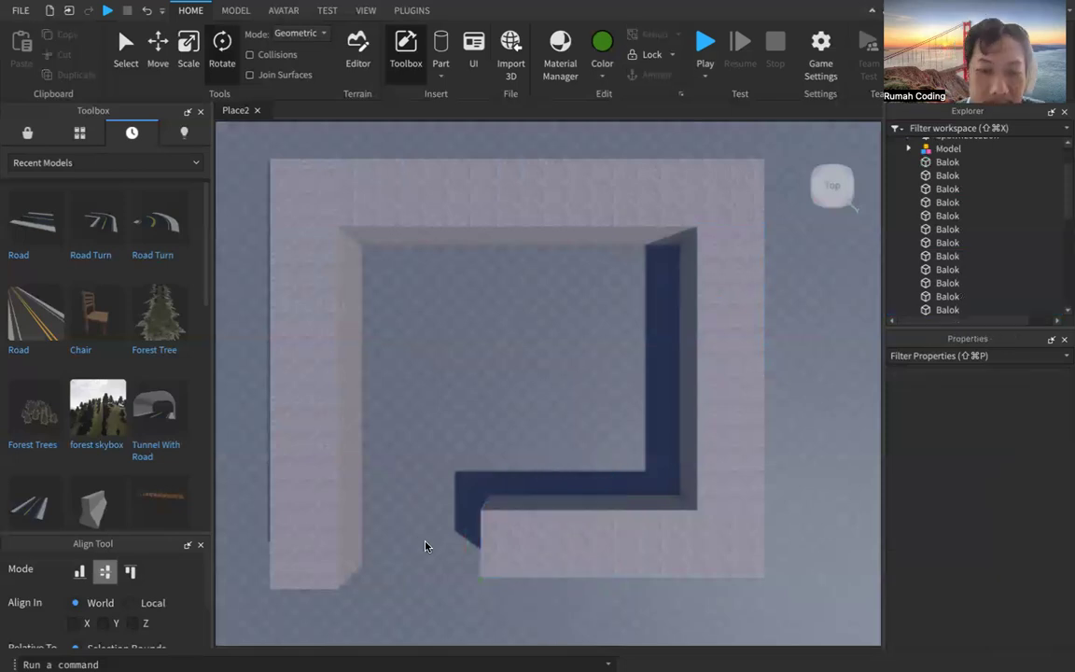
pyautogui.click(558, 551)
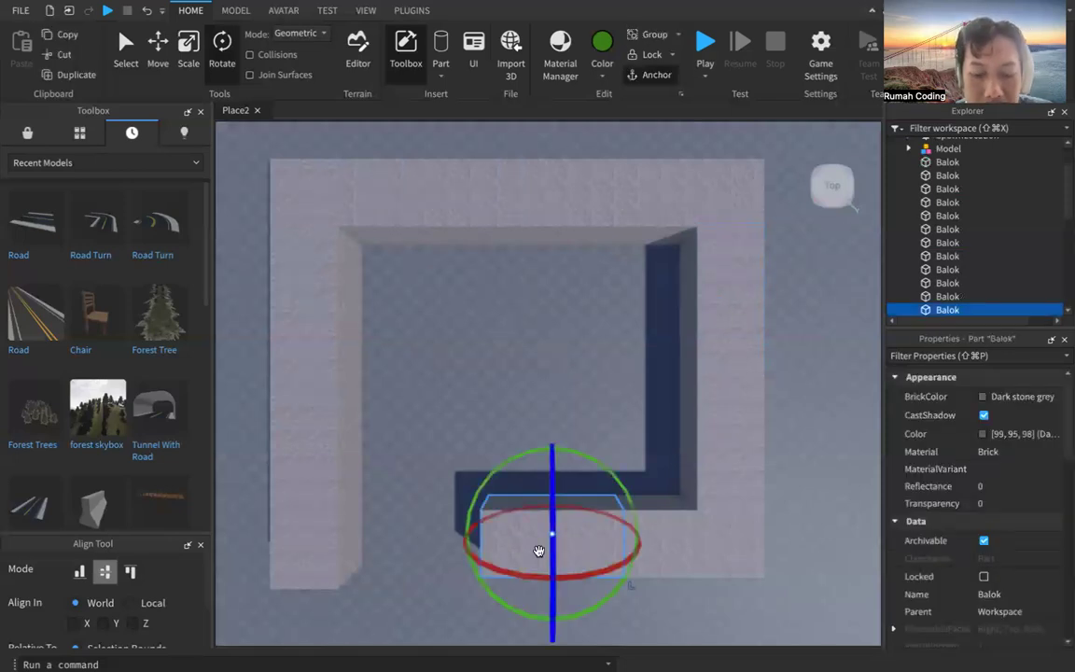
pyautogui.moveTo(523, 548)
pyautogui.mouseDown()
pyautogui.moveTo(444, 549)
pyautogui.moveTo(403, 530)
pyautogui.mouseUp()
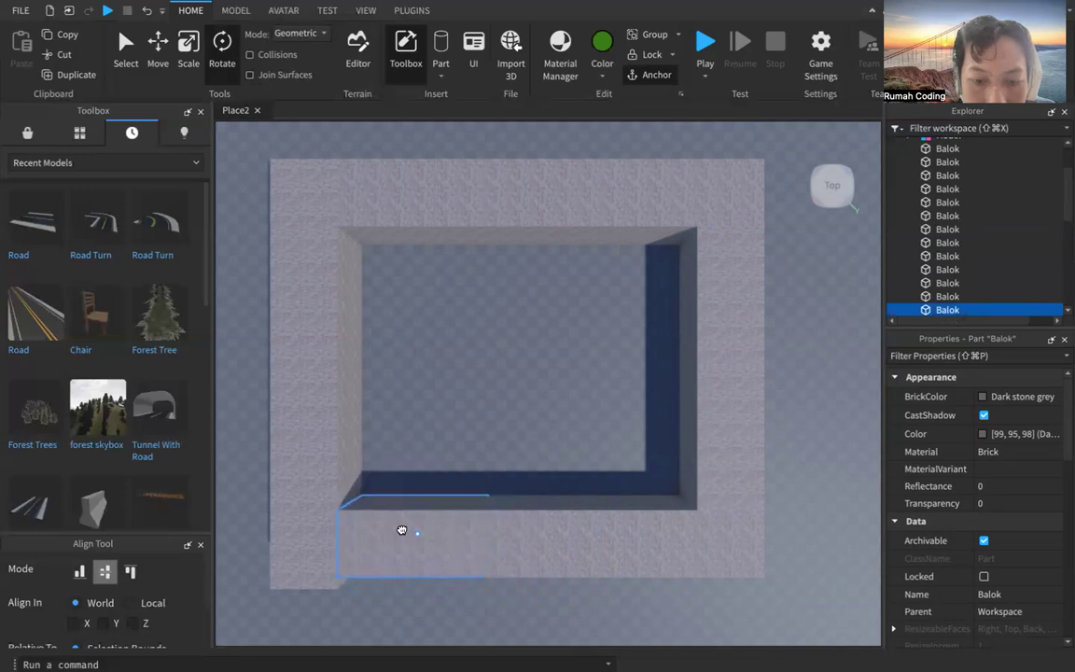
pyautogui.click(546, 395)
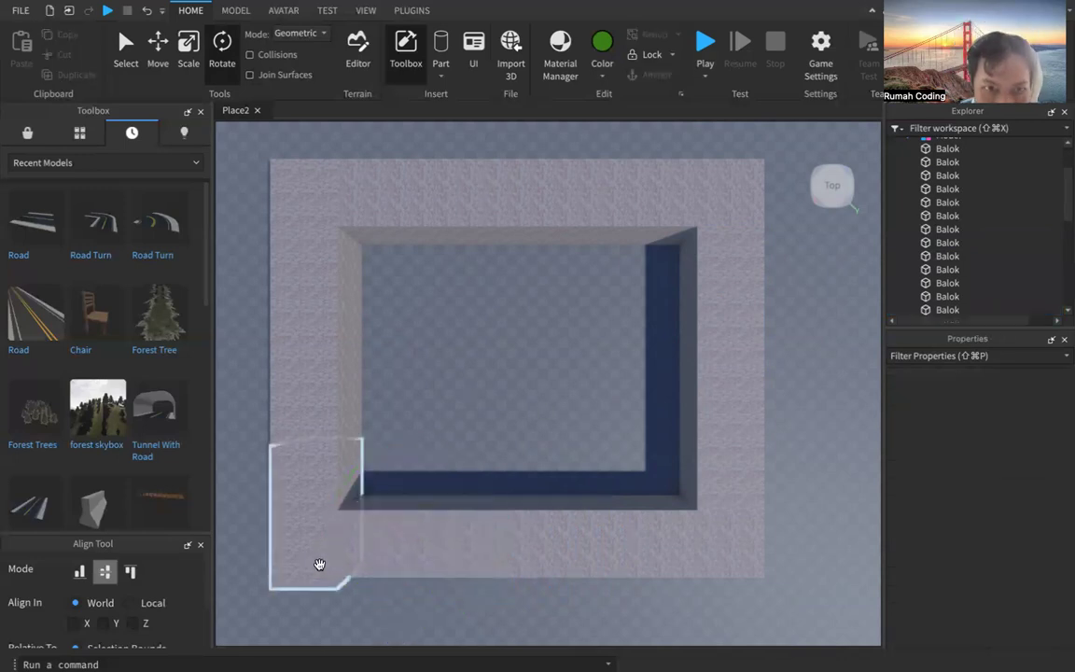
# Shorten the fourth wall's last block with the Scale tool on the side facing the first wall, leaving a narrow opening at the corner
pyautogui.moveTo(509, 573); pyautogui.dragTo(591, 525, button='middle')
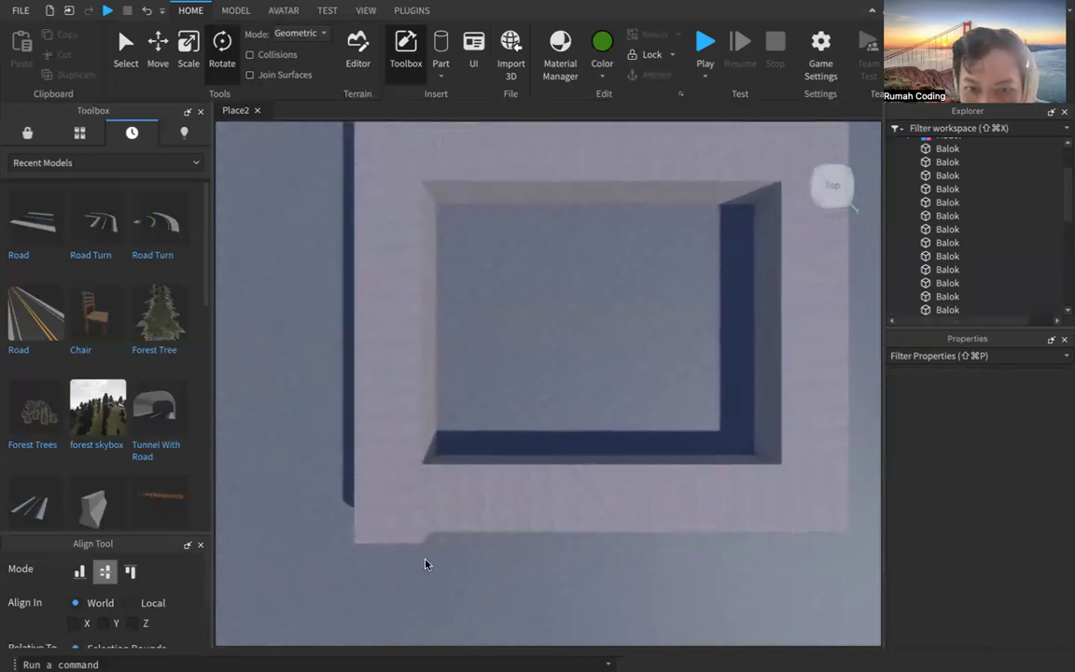
pyautogui.click(443, 507)
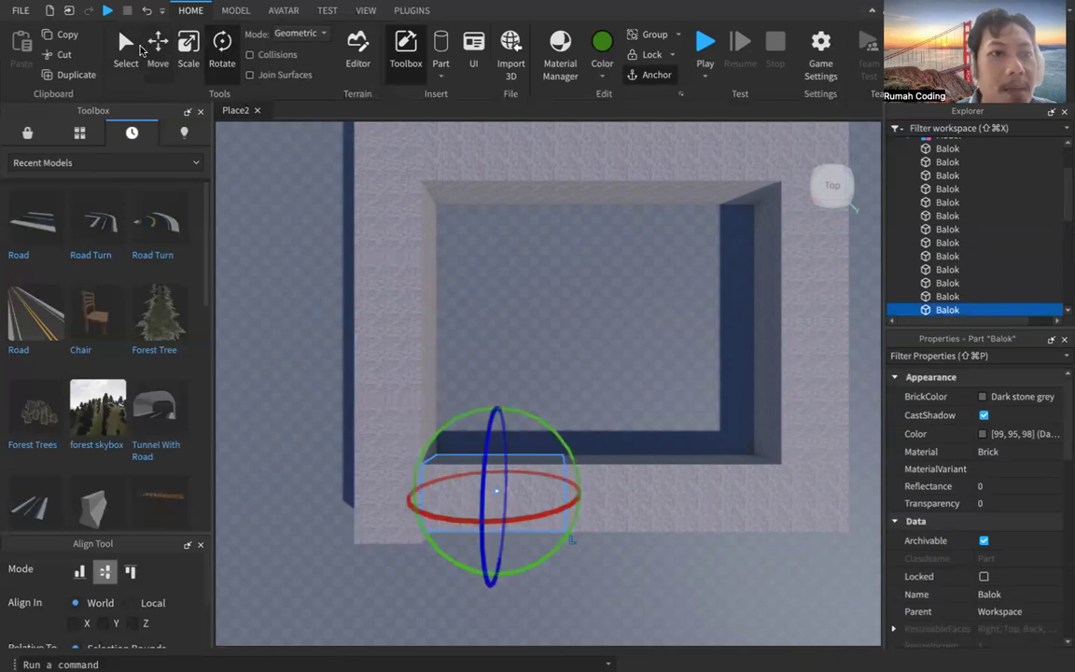
pyautogui.click(156, 49)
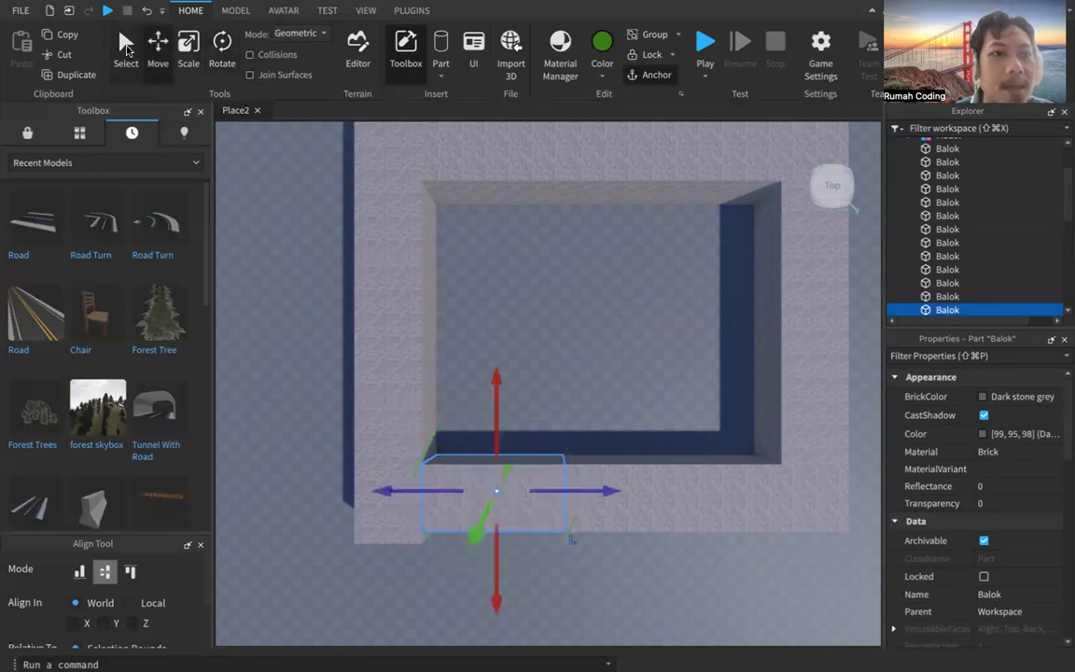
pyautogui.click(188, 48)
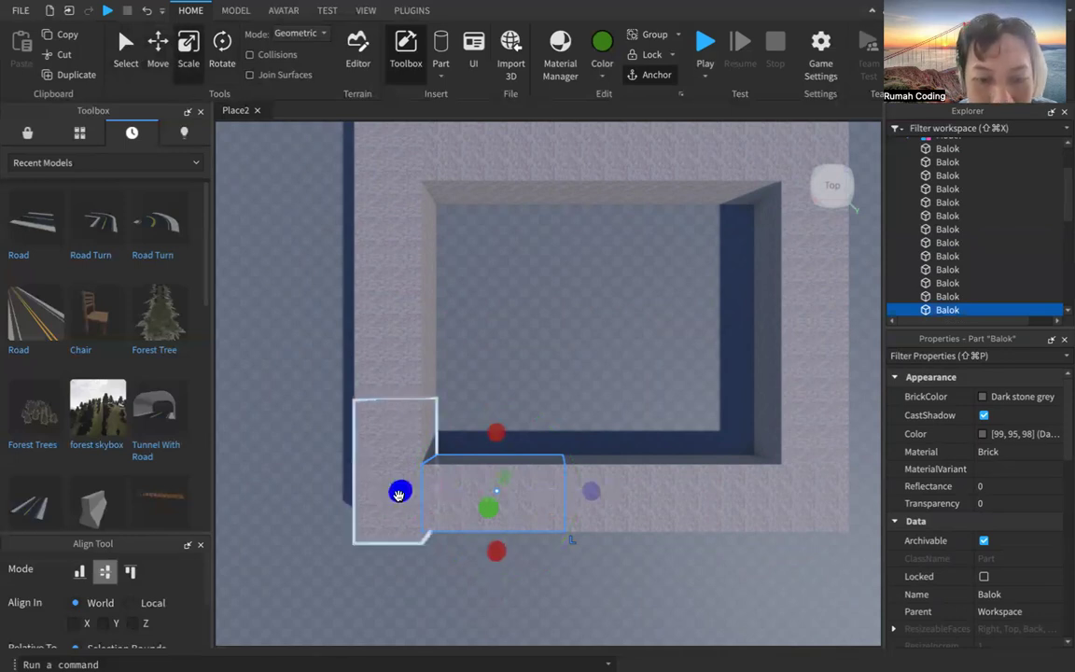
pyautogui.moveTo(399, 495); pyautogui.dragTo(399, 497)
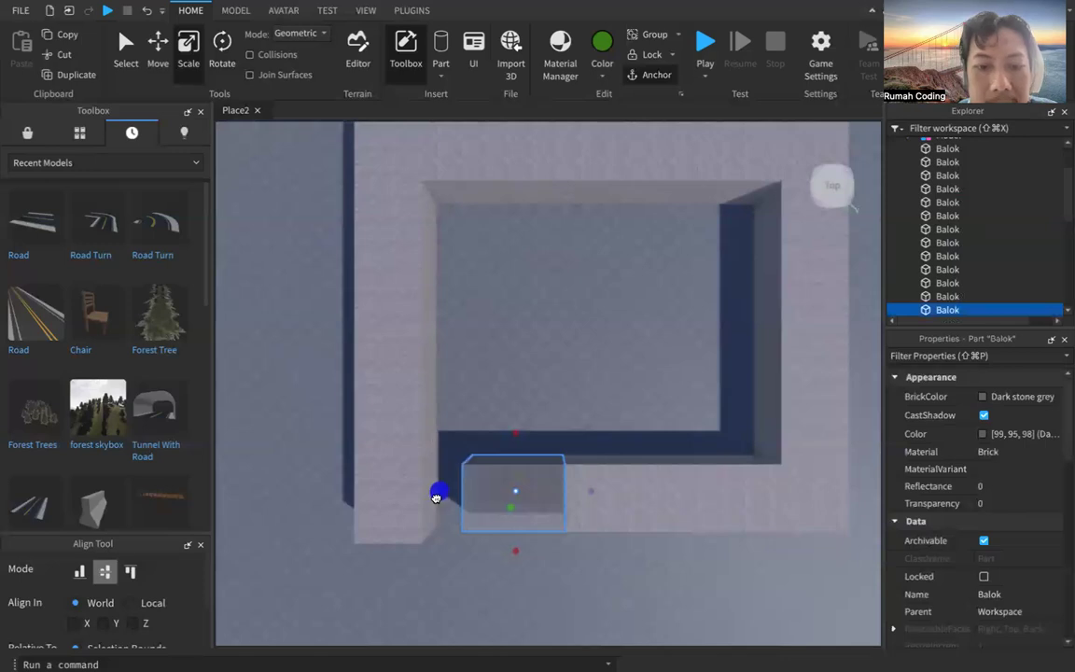
pyautogui.moveTo(438, 501); pyautogui.dragTo(440, 502)
pyautogui.click(446, 547)
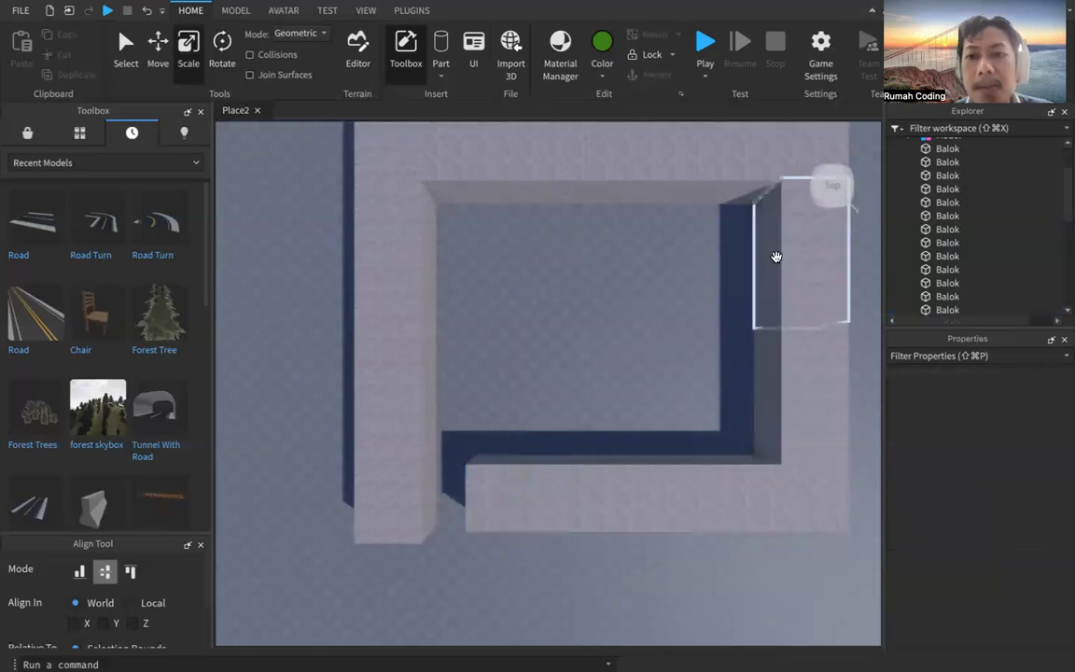
# Start a playtest of the place containing the brick enclosure with its corner opening
pyautogui.click(839, 167)
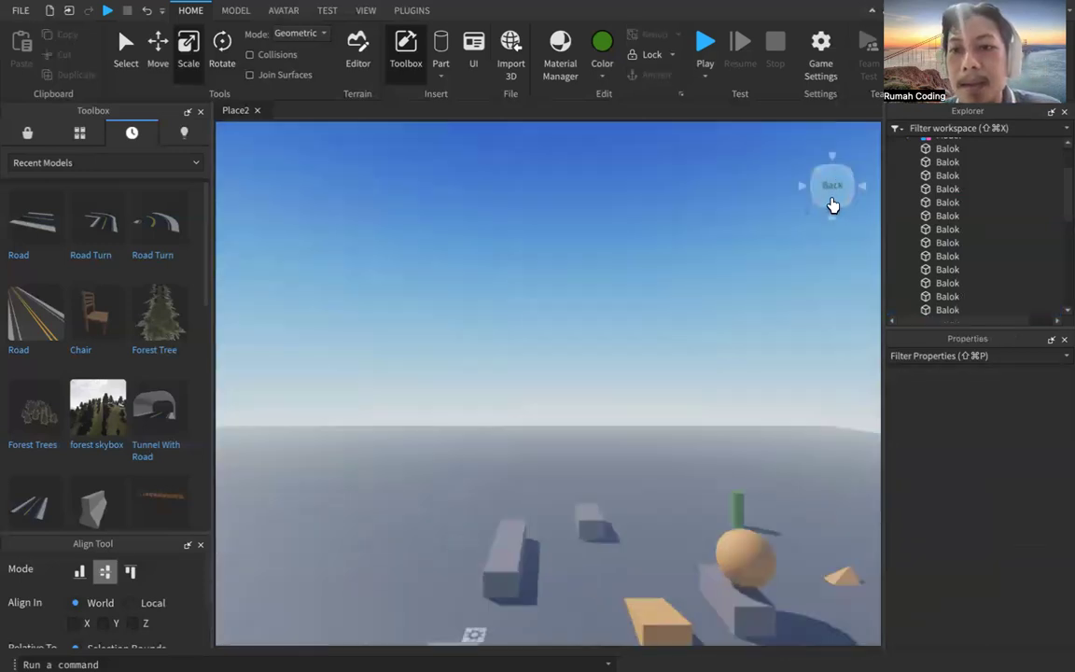
pyautogui.moveTo(705, 413); pyautogui.dragTo(696, 295, button='middle')
pyautogui.moveTo(655, 466); pyautogui.dragTo(545, 364, button='middle')
pyautogui.scroll(3, 521, 414)
pyautogui.scroll(-10, 521, 414)
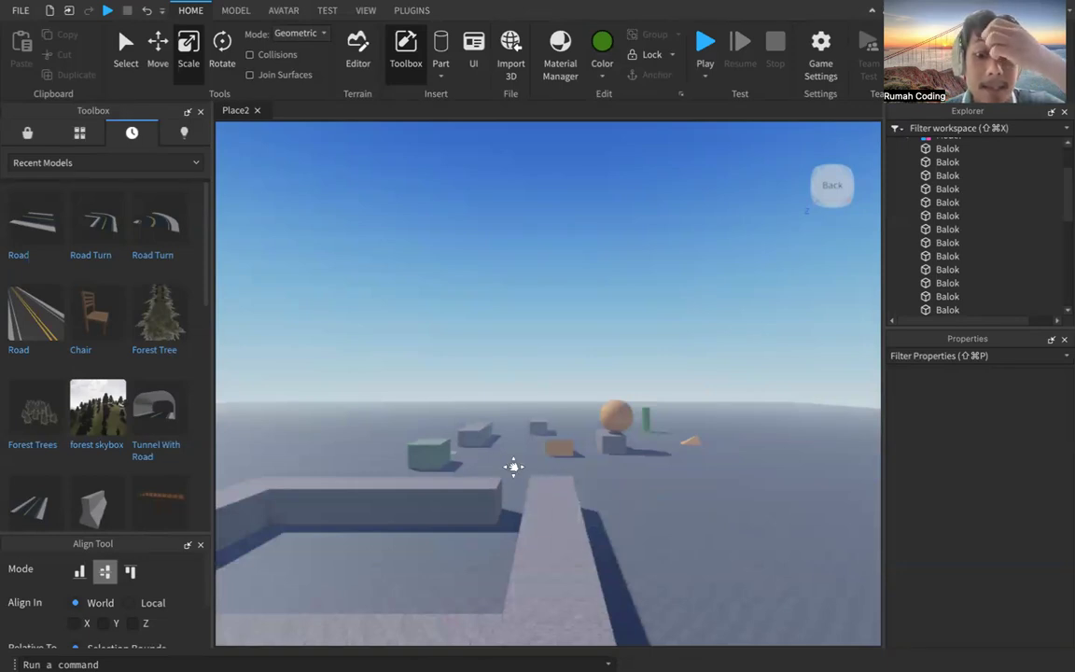
pyautogui.moveTo(514, 466); pyautogui.dragTo(535, 497, button='middle')
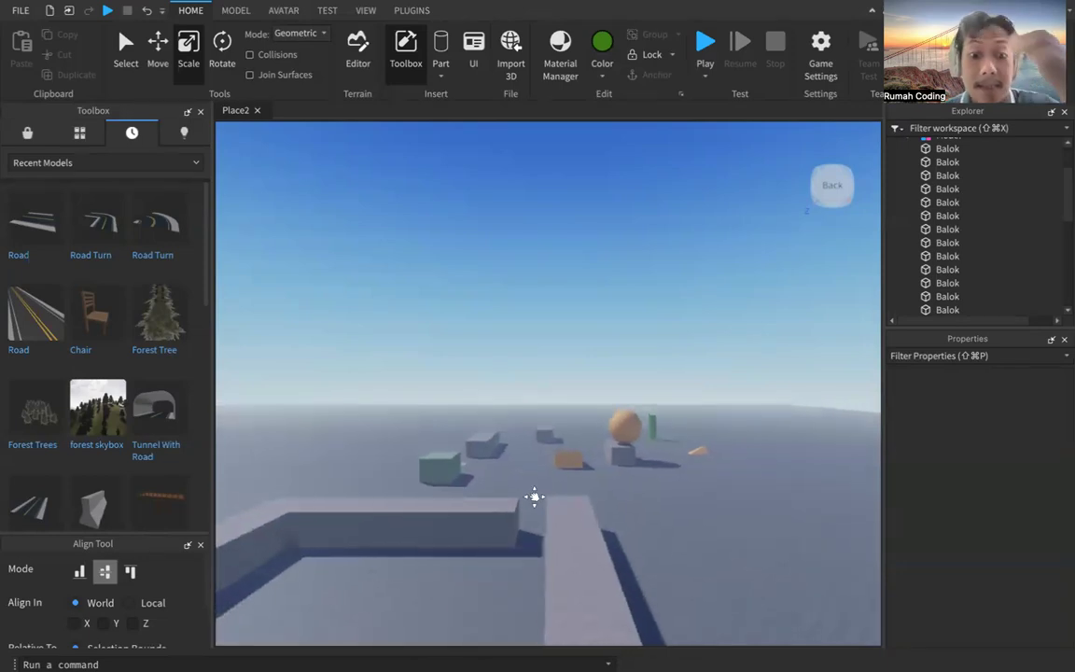
pyautogui.click(707, 49)
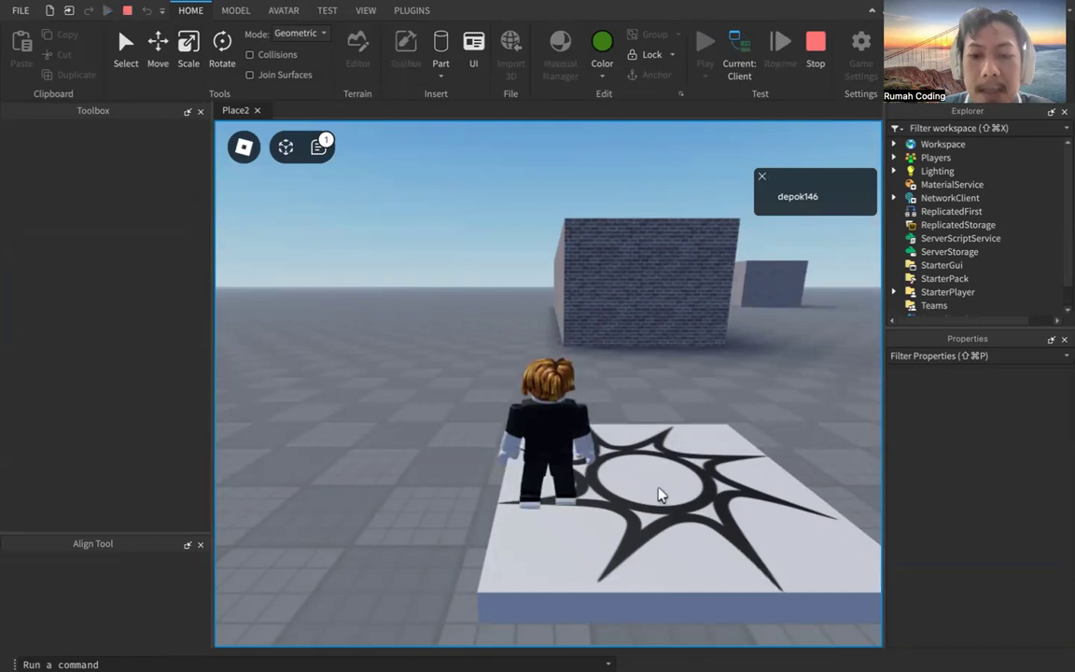
# Run the character off the spawn pad, alongside the nearby brick block, and turn it back toward the distant enclosure
pyautogui.press('w')
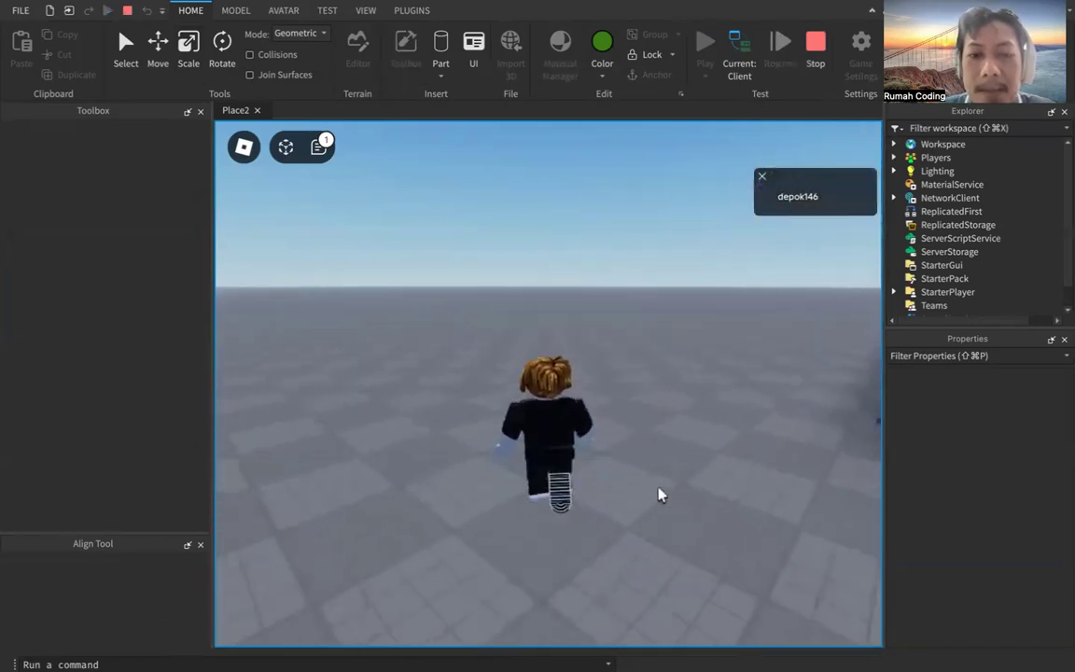
pyautogui.press('Right')
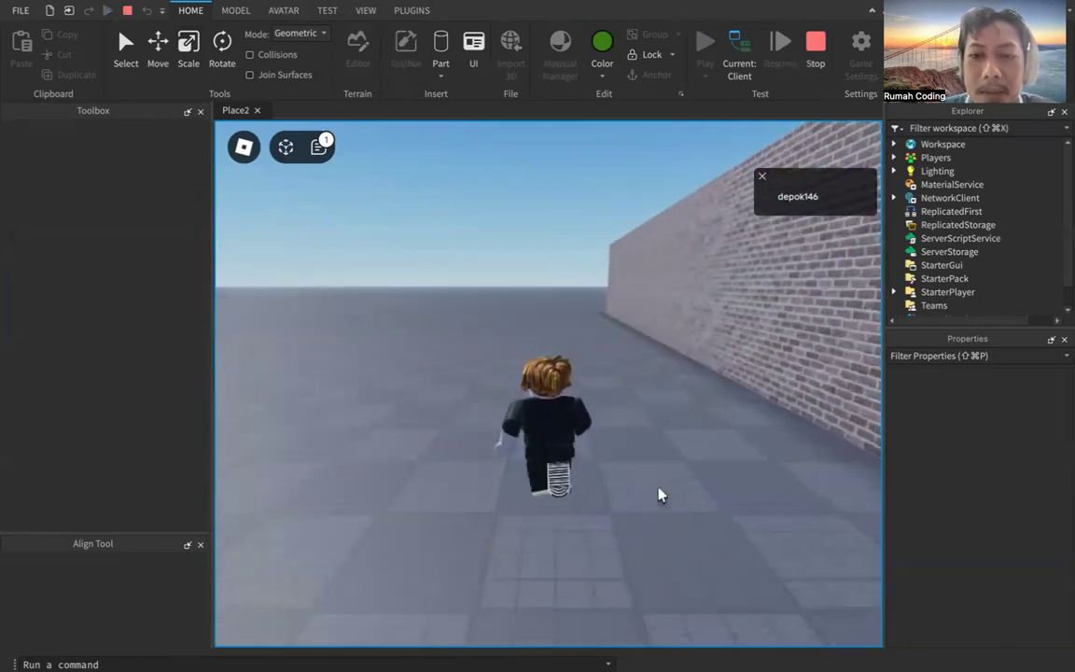
pyautogui.press('s')
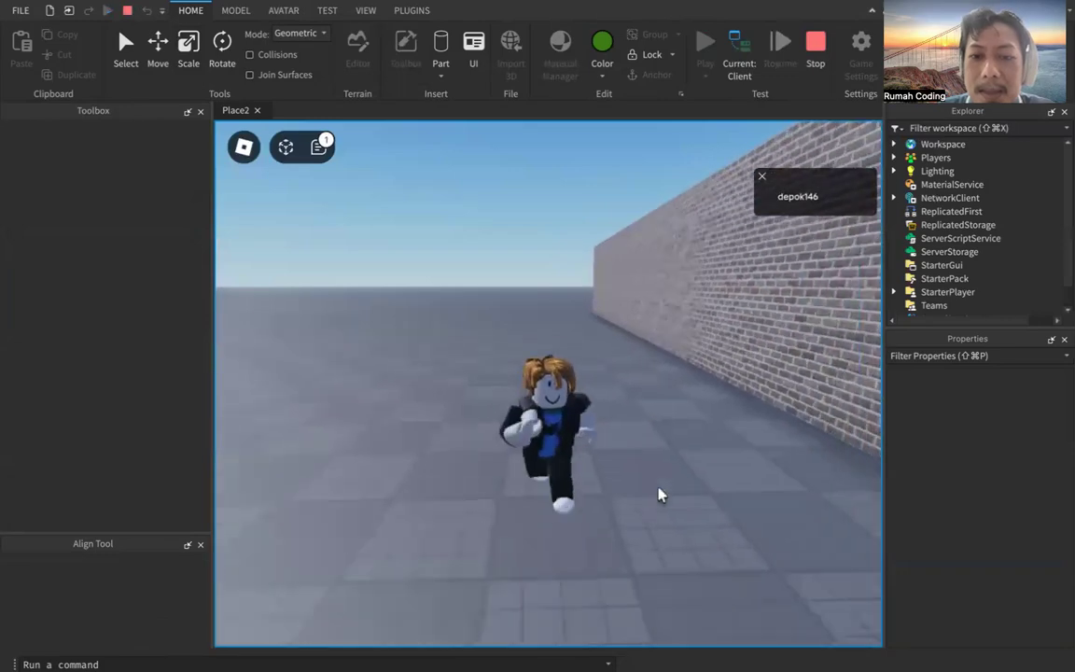
pyautogui.press('Right')
pyautogui.press('w')
pyautogui.press('Right')
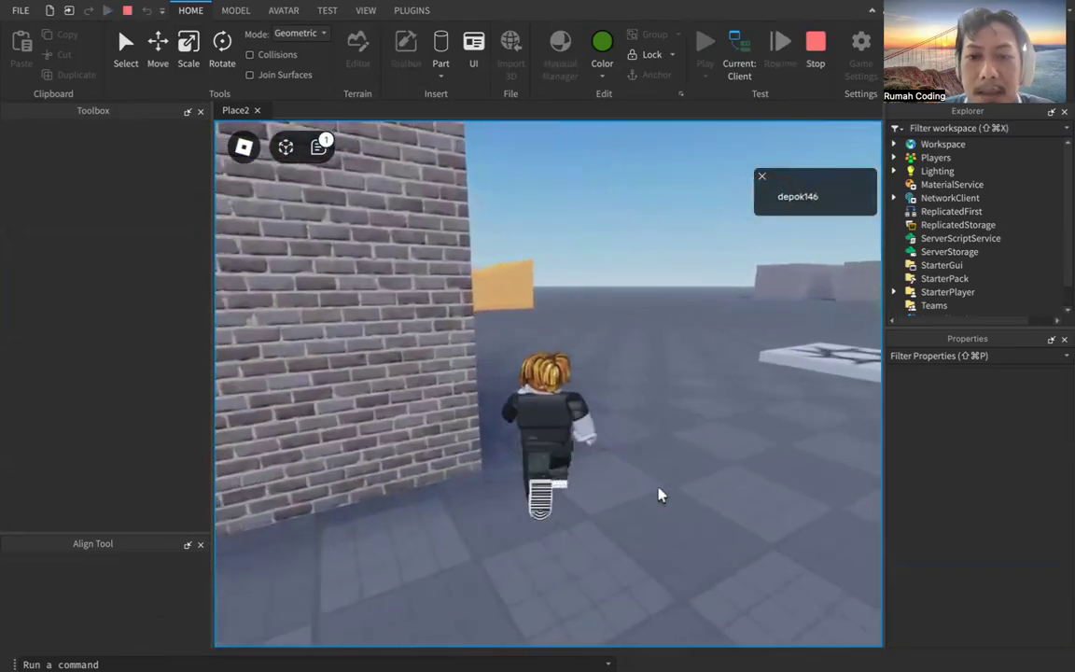
pyautogui.press('Left')
pyautogui.press('Right')
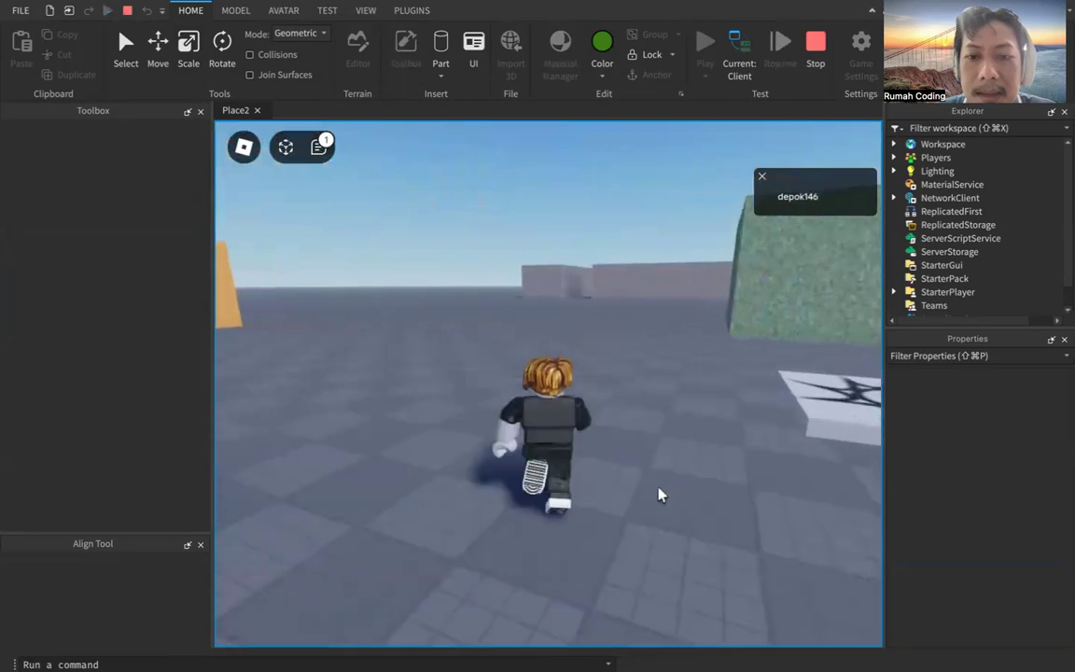
# Run the character across the baseplate up to the narrow opening at the enclosure's corner
pyautogui.press('w')
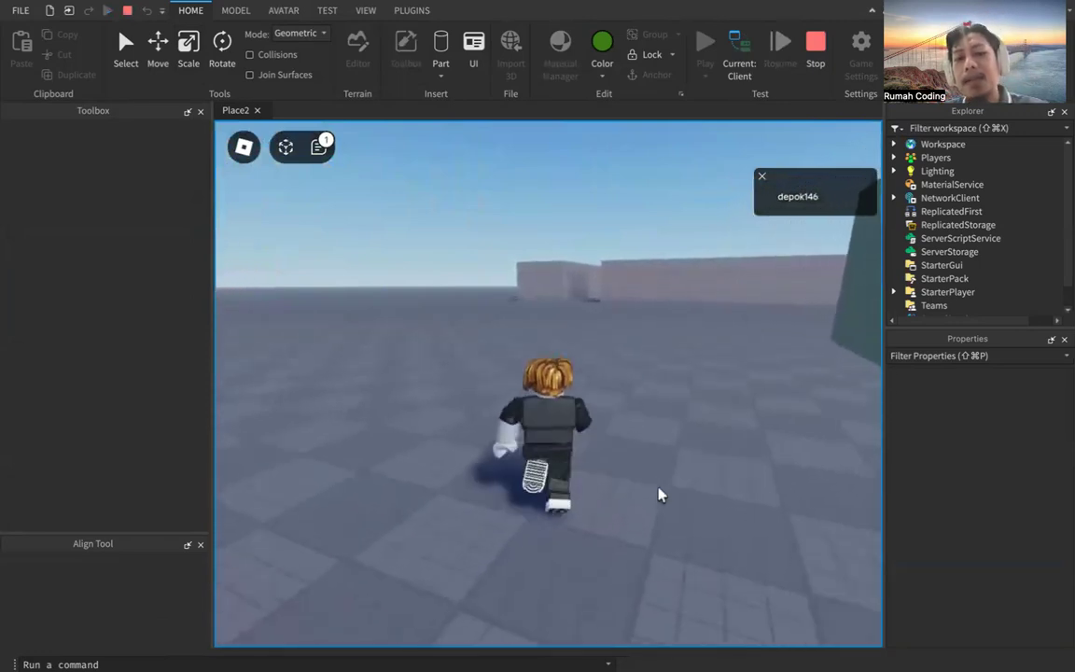
pyautogui.press('w')
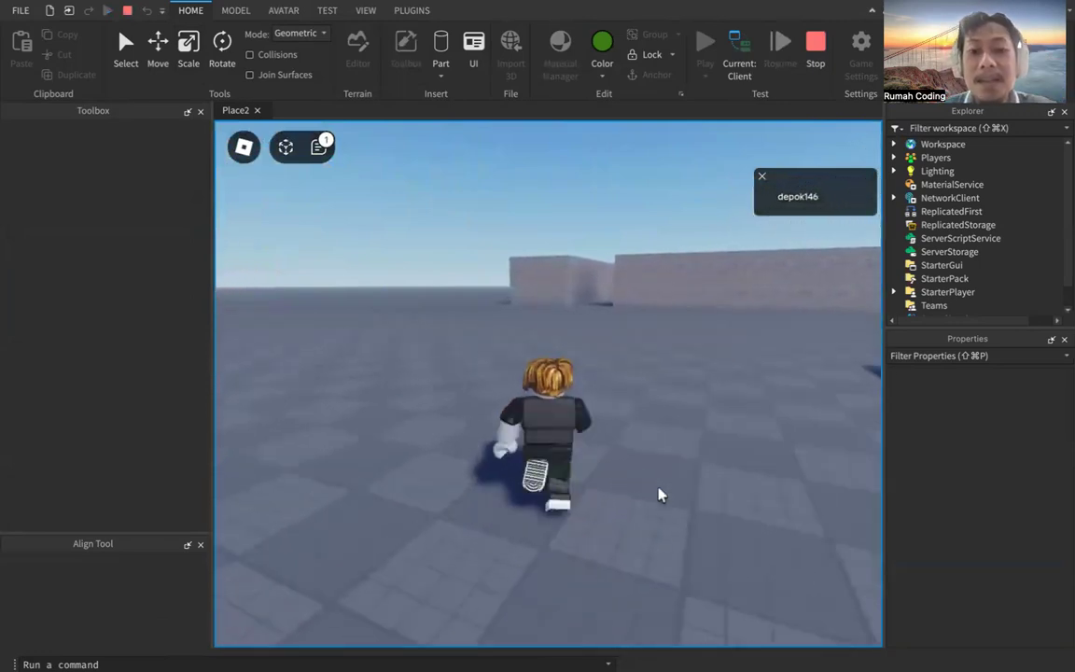
pyautogui.press('w')
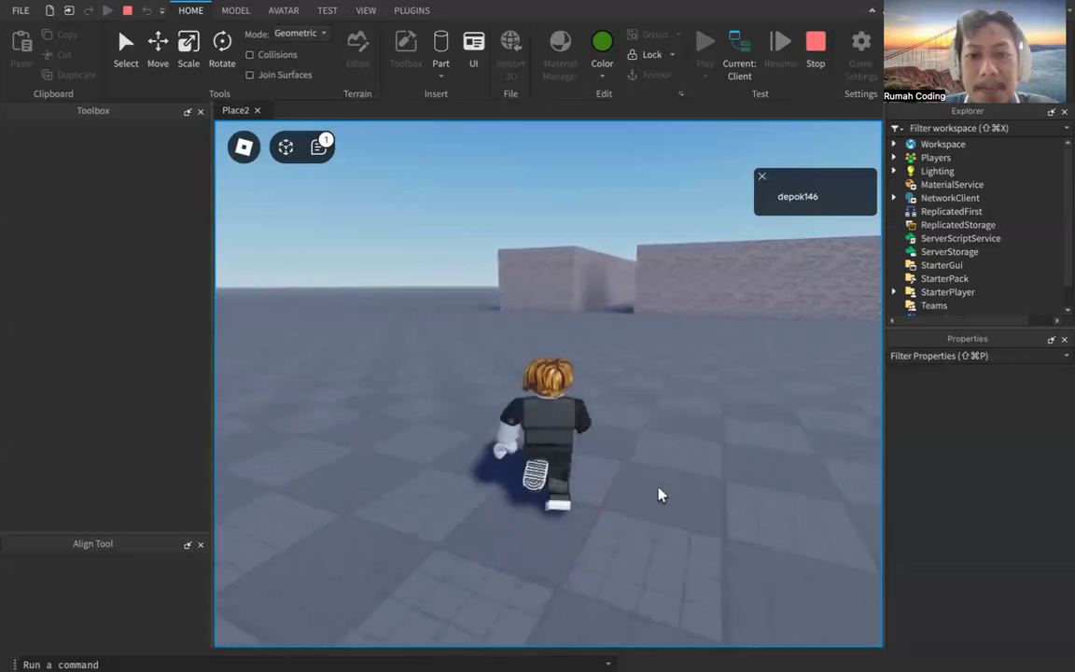
pyautogui.press('w')
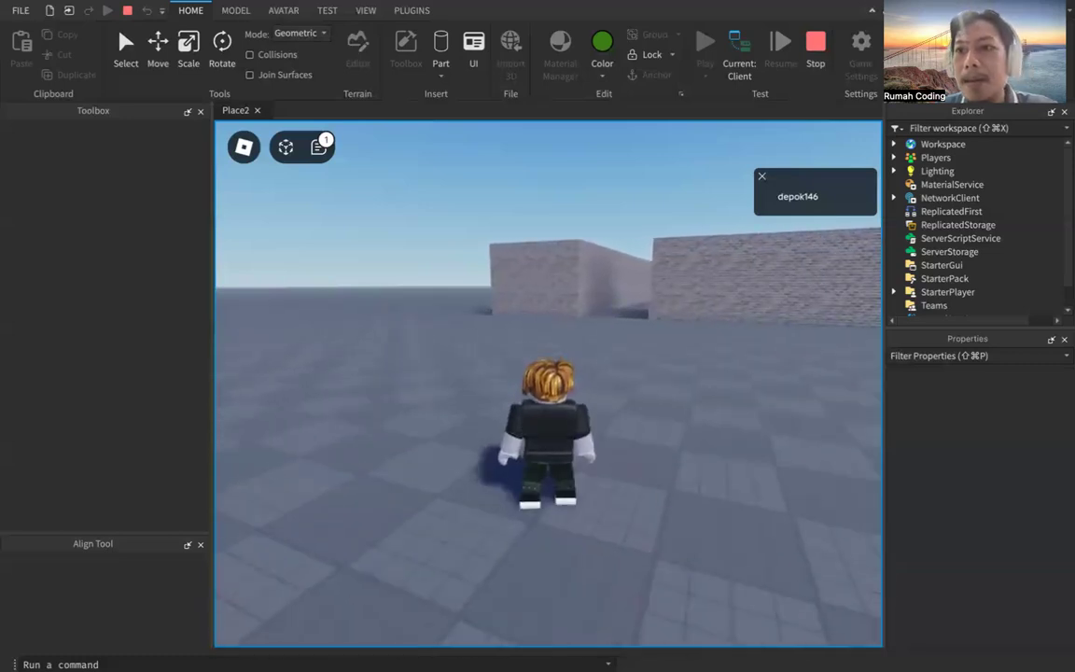
pyautogui.press('w')
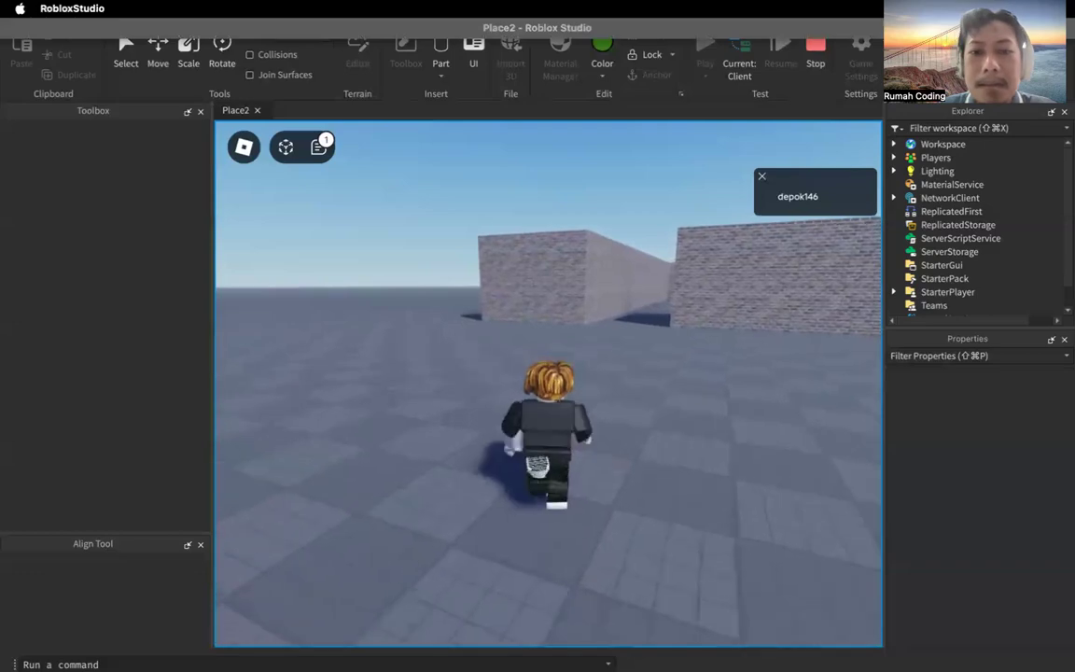
pyautogui.press('w')
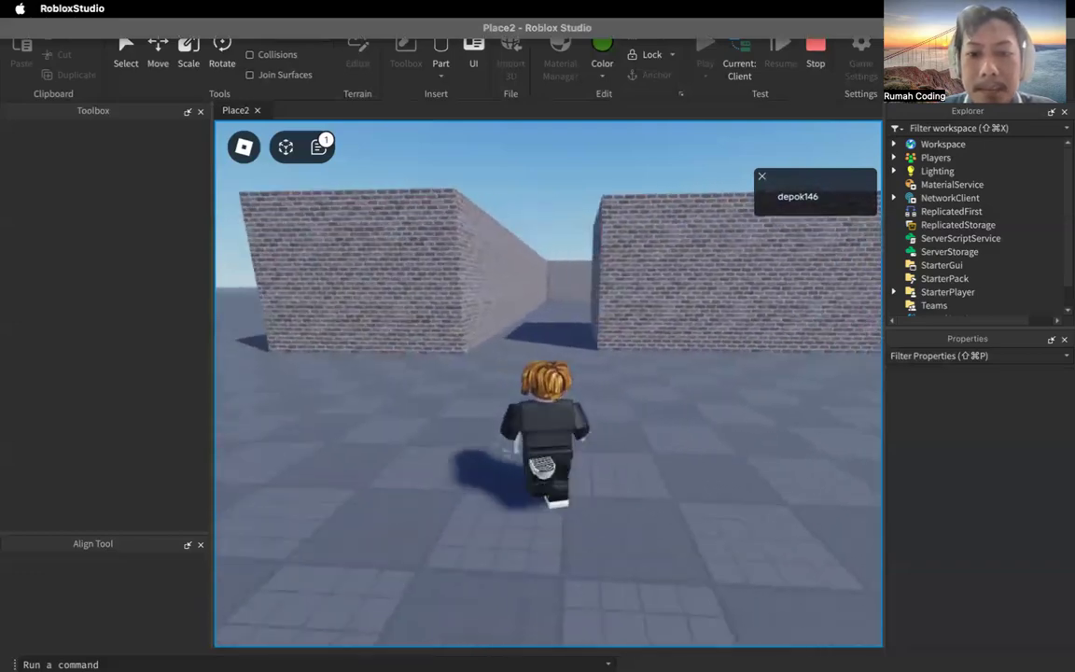
pyautogui.press('w')
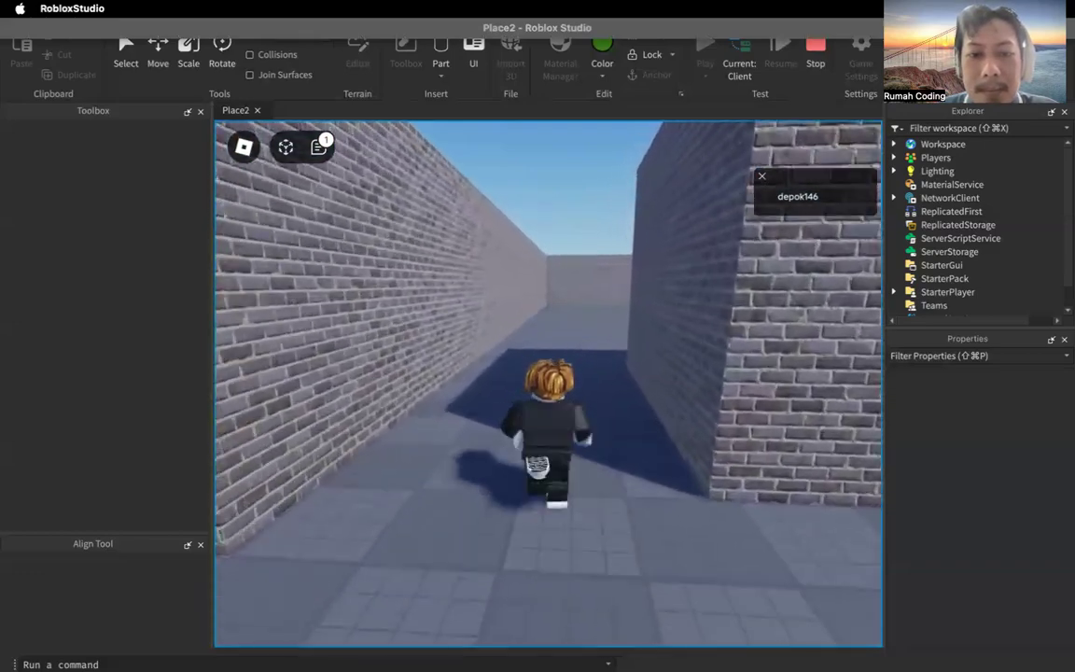
# Take the character through the opening, run around inside the enclosure to inspect the walls, and end the playtest
pyautogui.press('w')
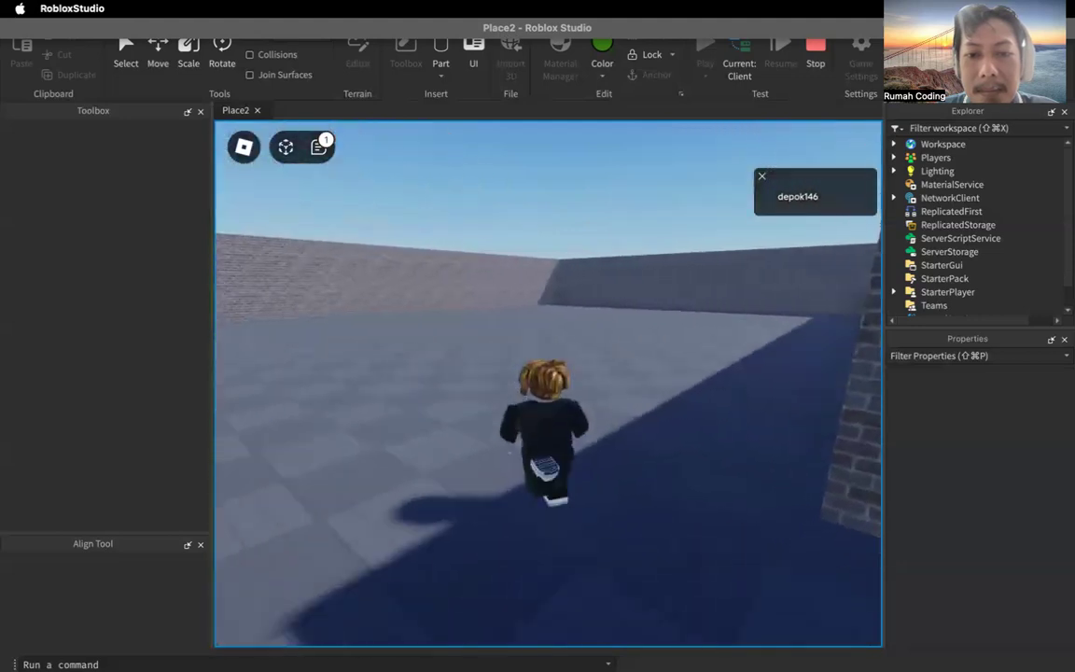
pyautogui.press('w')
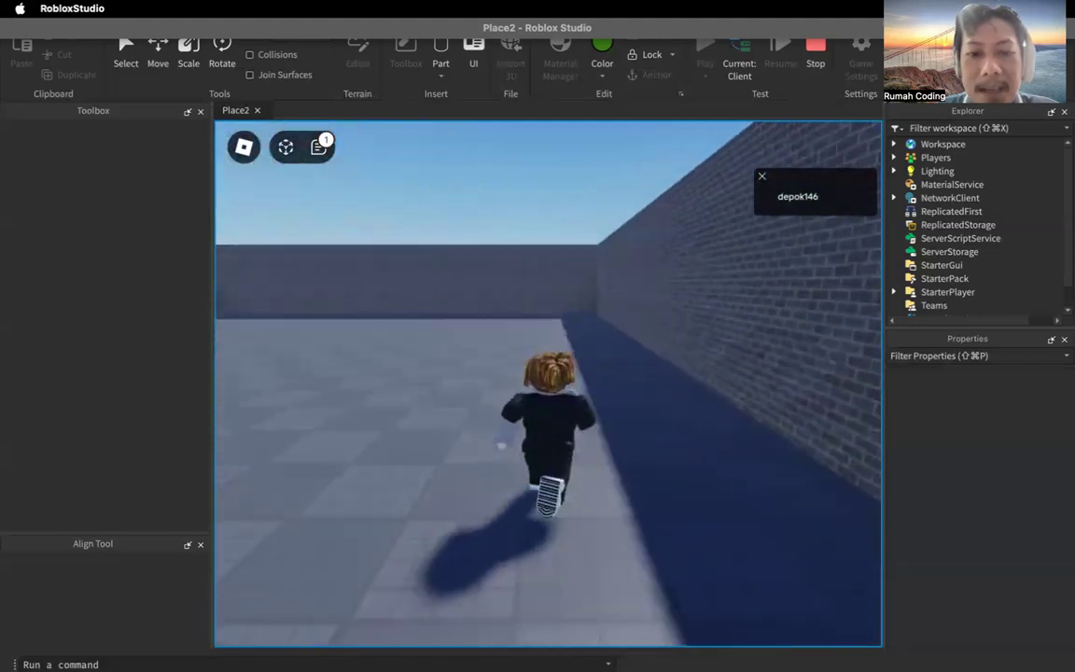
pyautogui.press('w')
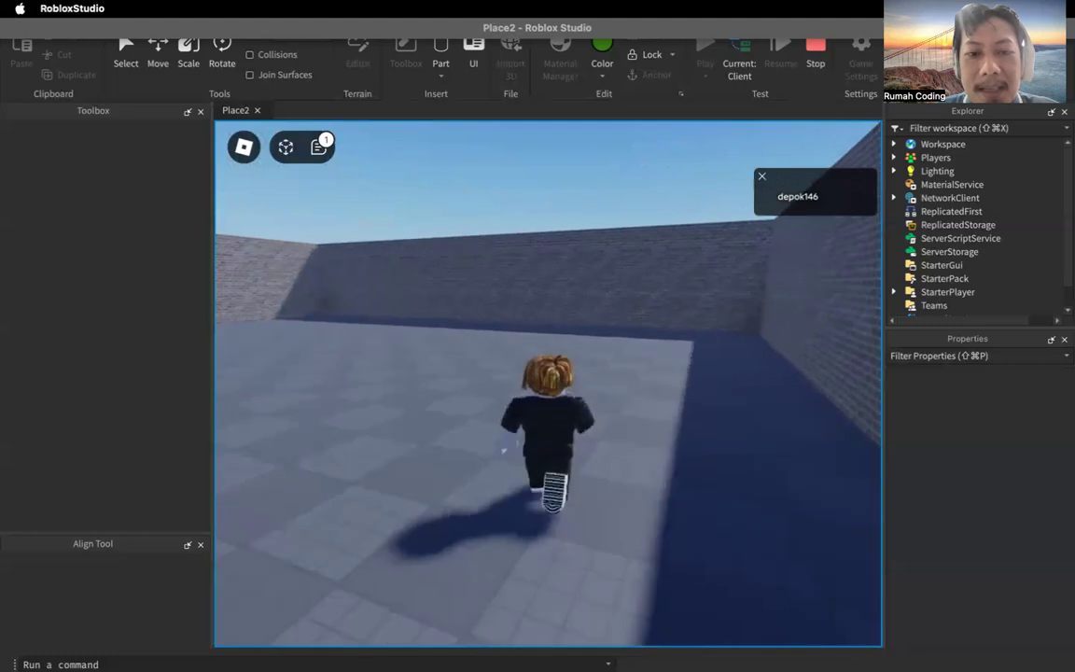
pyautogui.press('w')
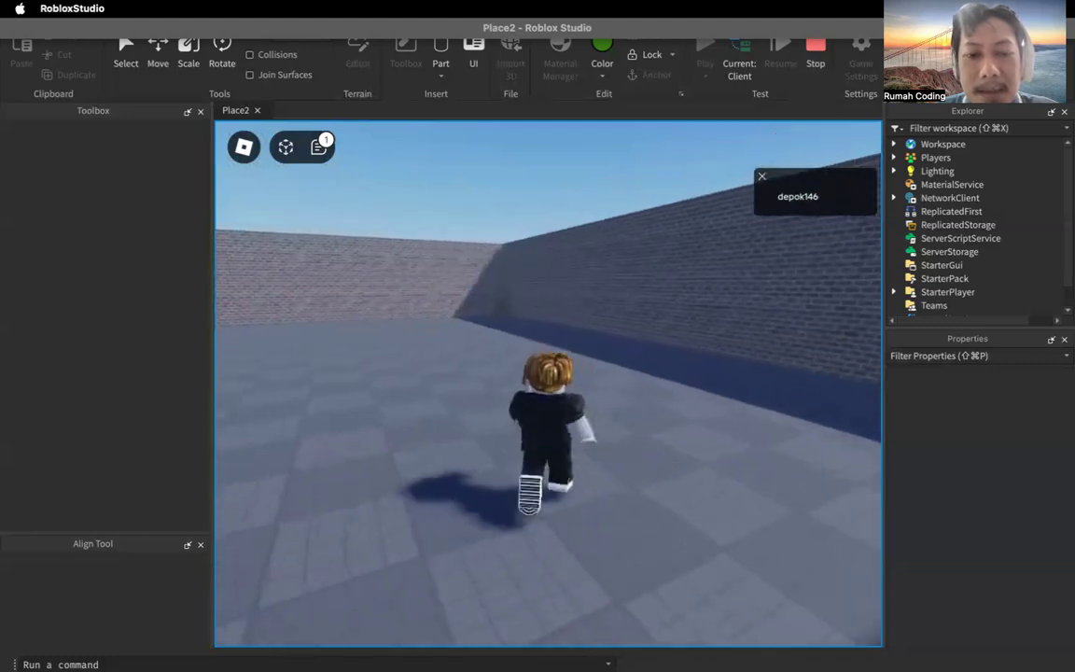
pyautogui.press('w')
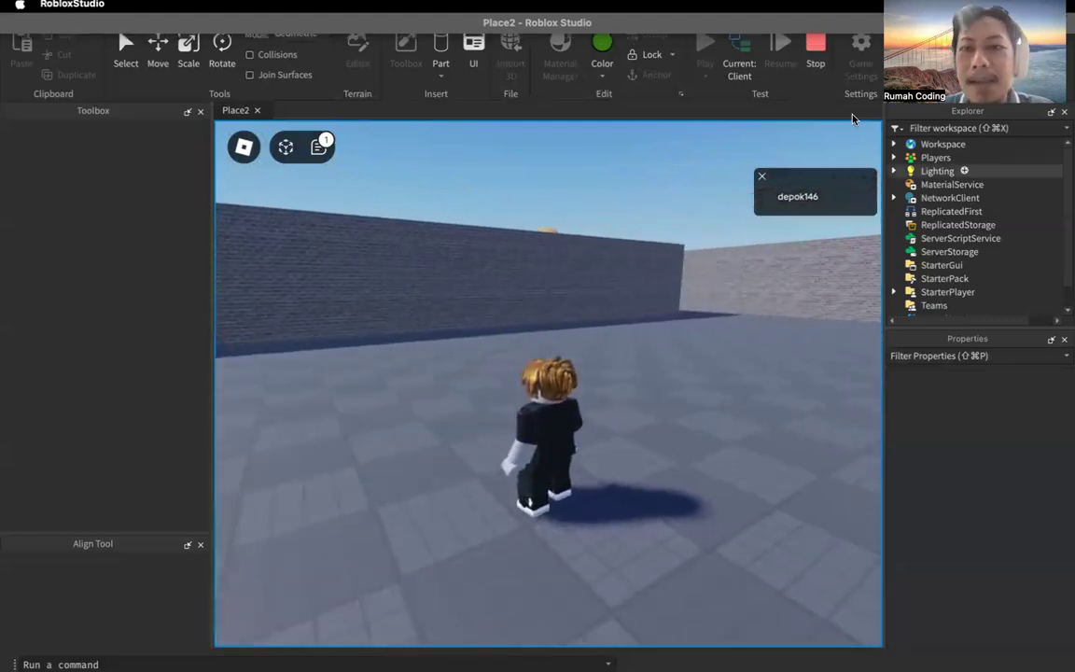
pyautogui.hotkey('shift', 'F5')
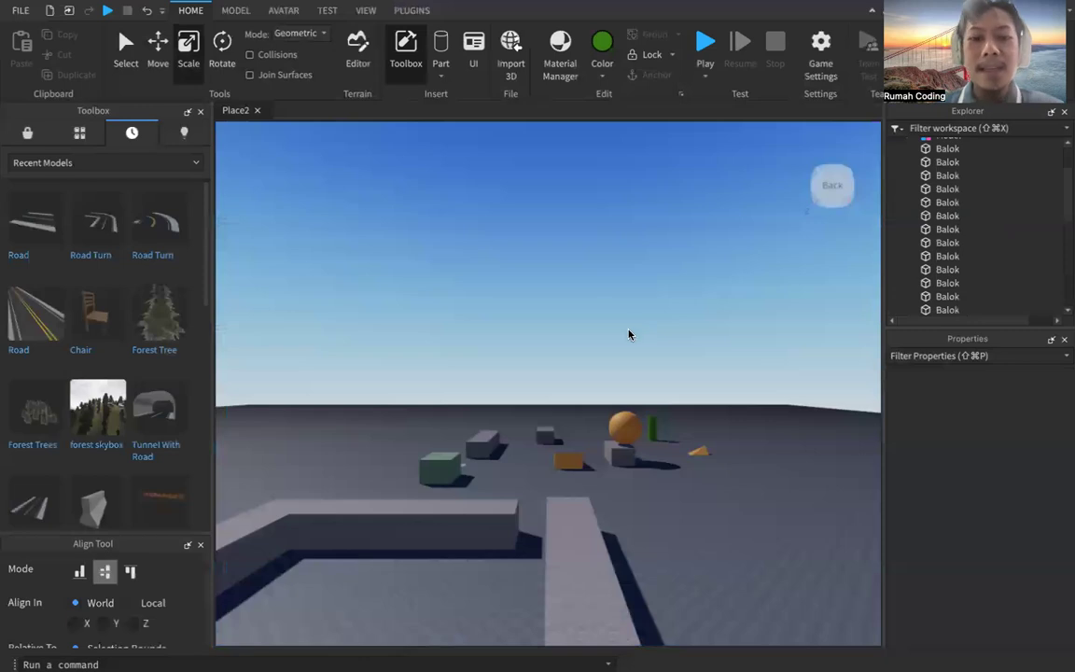
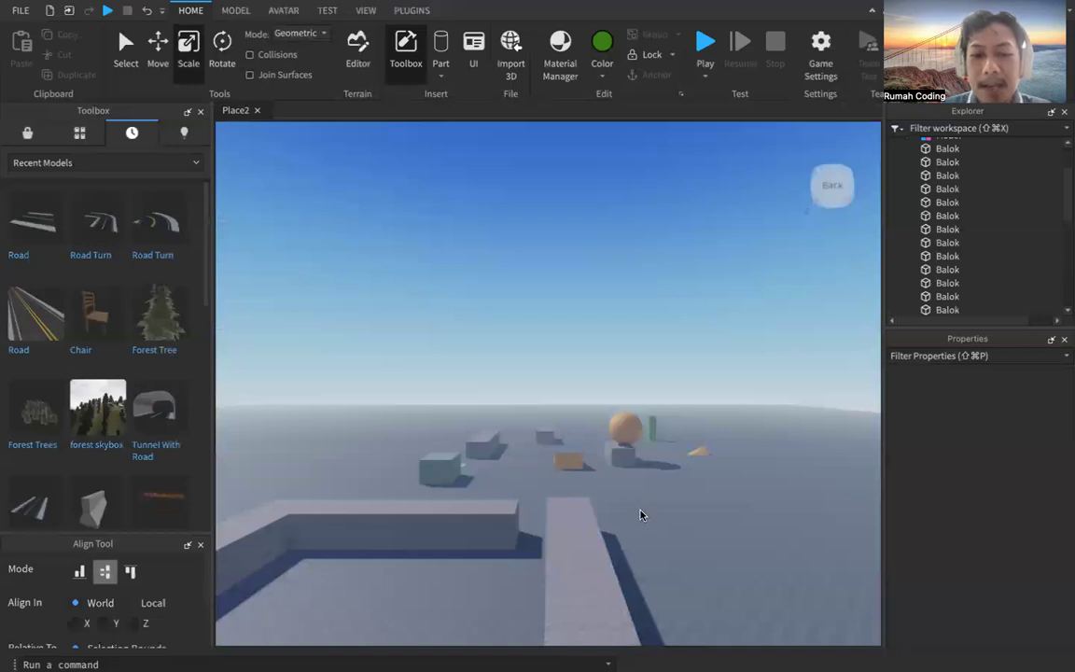
# Insert a Block part and move it onto the open ground outside the enclosure, beside the first wall
pyautogui.scroll(2, 548, 456)
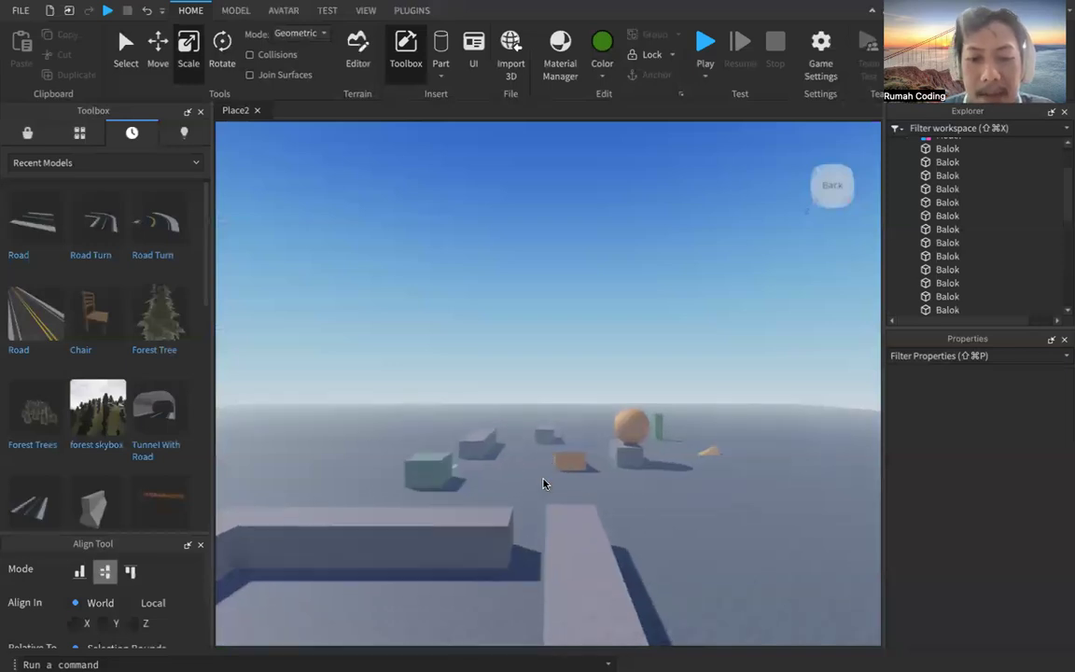
pyautogui.scroll(3, 529, 499)
pyautogui.scroll(-2, 529, 500)
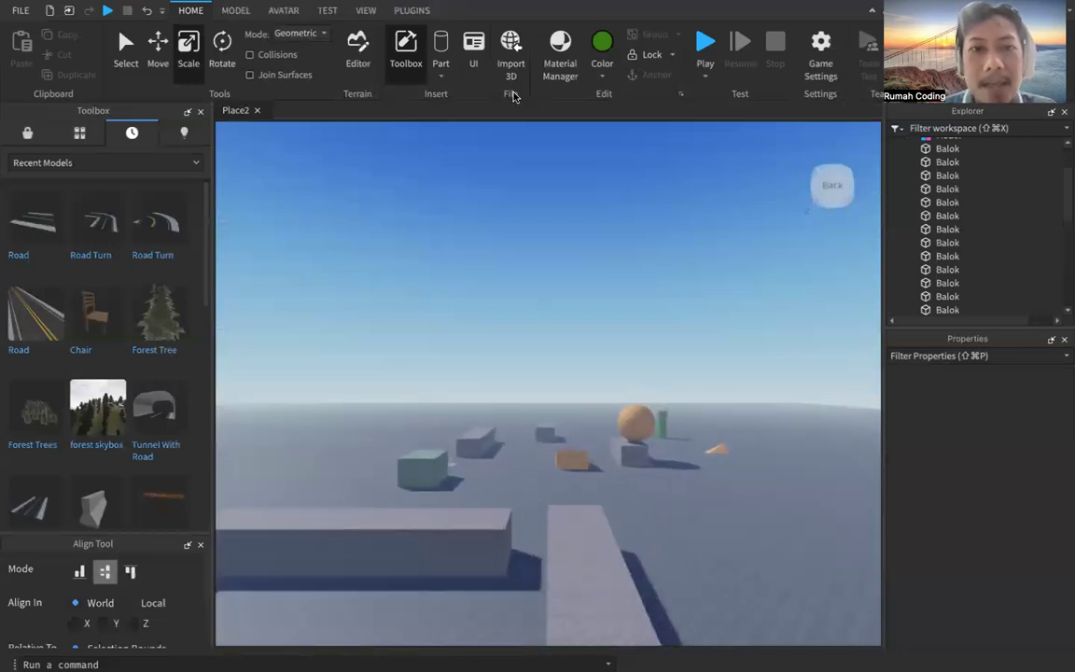
pyautogui.click(442, 78)
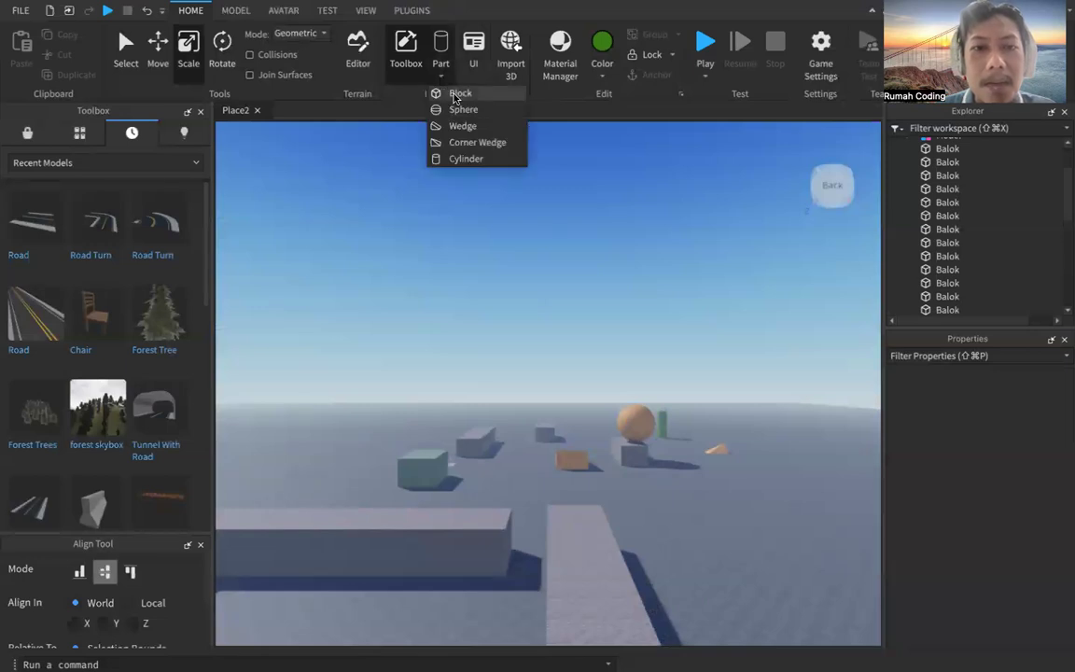
pyautogui.click(457, 96)
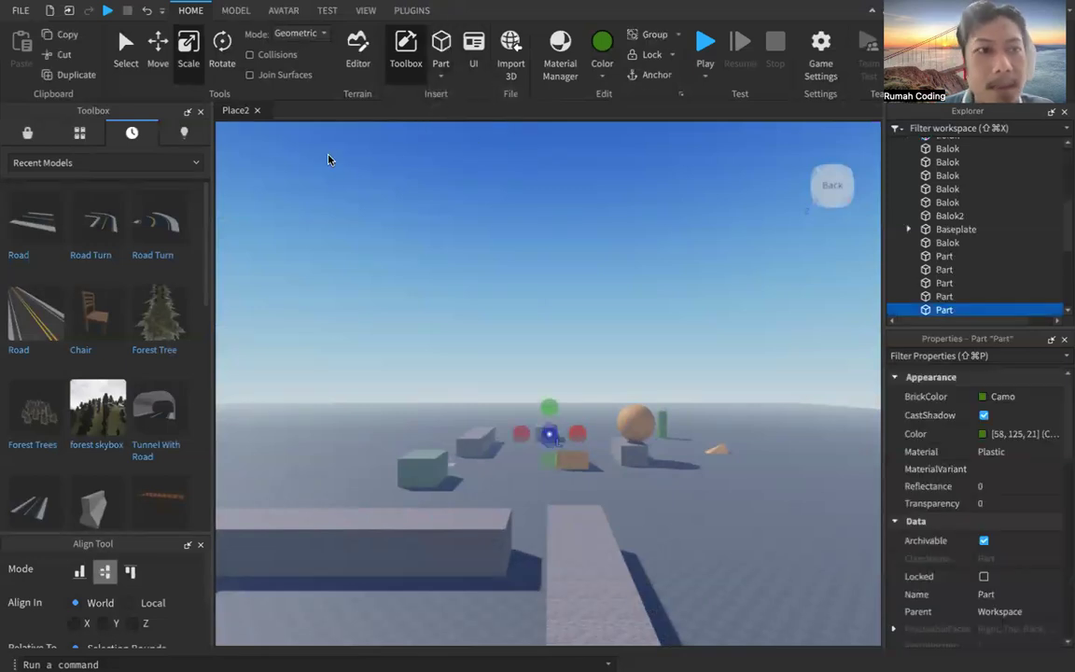
pyautogui.click(157, 42)
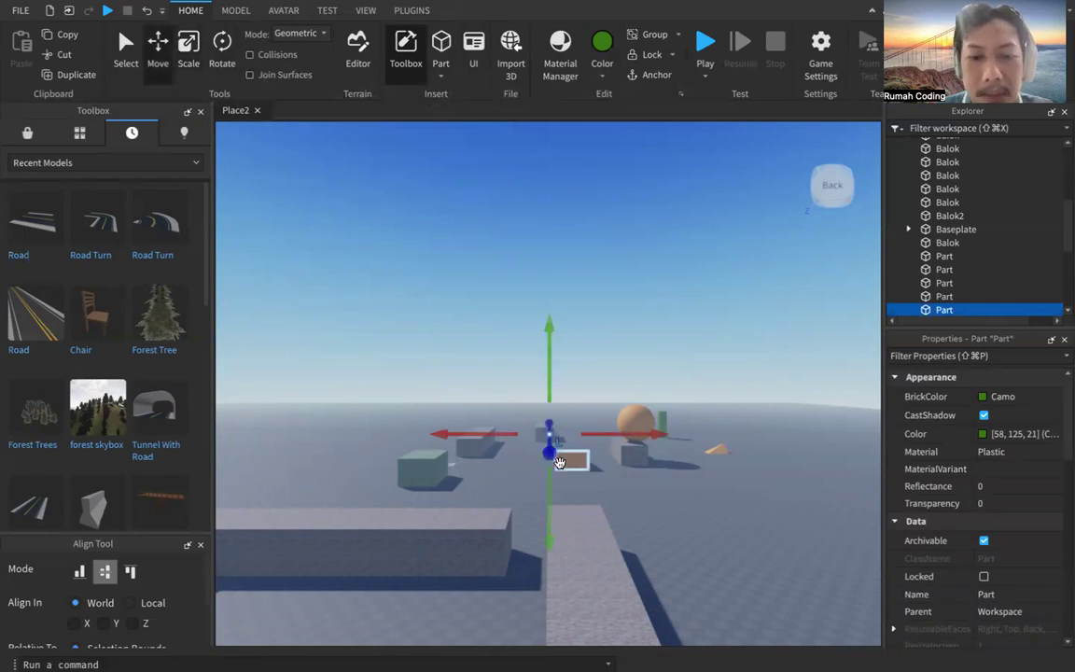
pyautogui.moveTo(621, 446); pyautogui.dragTo(678, 496)
pyautogui.click(677, 466)
# Lengthen the new green block along its Z axis on one side with the Scale tool, making a long flat slab
pyautogui.scroll(-3, 679, 496)
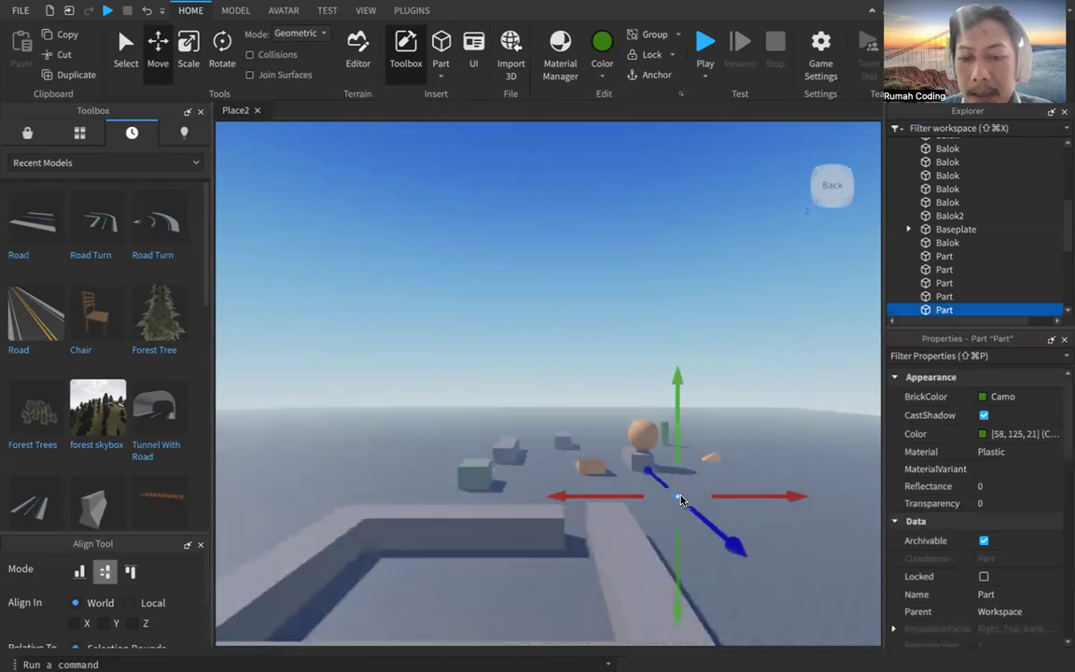
pyautogui.scroll(6, 677, 496)
pyautogui.scroll(5, 674, 497)
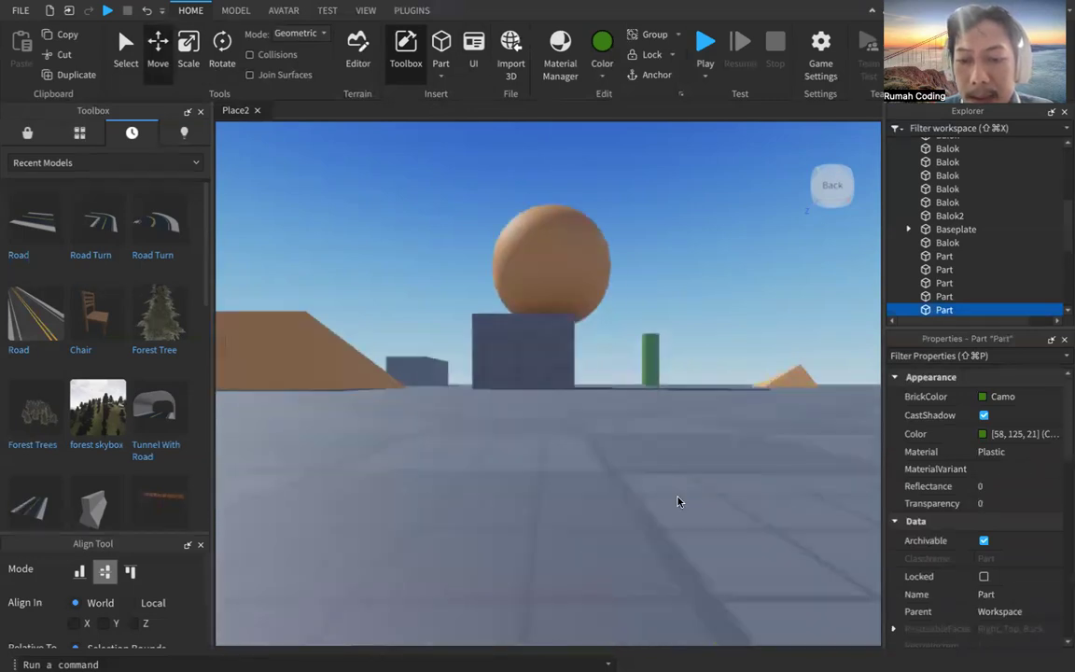
pyautogui.scroll(-4, 679, 500)
pyautogui.moveTo(679, 522); pyautogui.dragTo(667, 590, button='right')
pyautogui.scroll(5, 604, 554)
pyautogui.moveTo(633, 547); pyautogui.dragTo(635, 552, button='right')
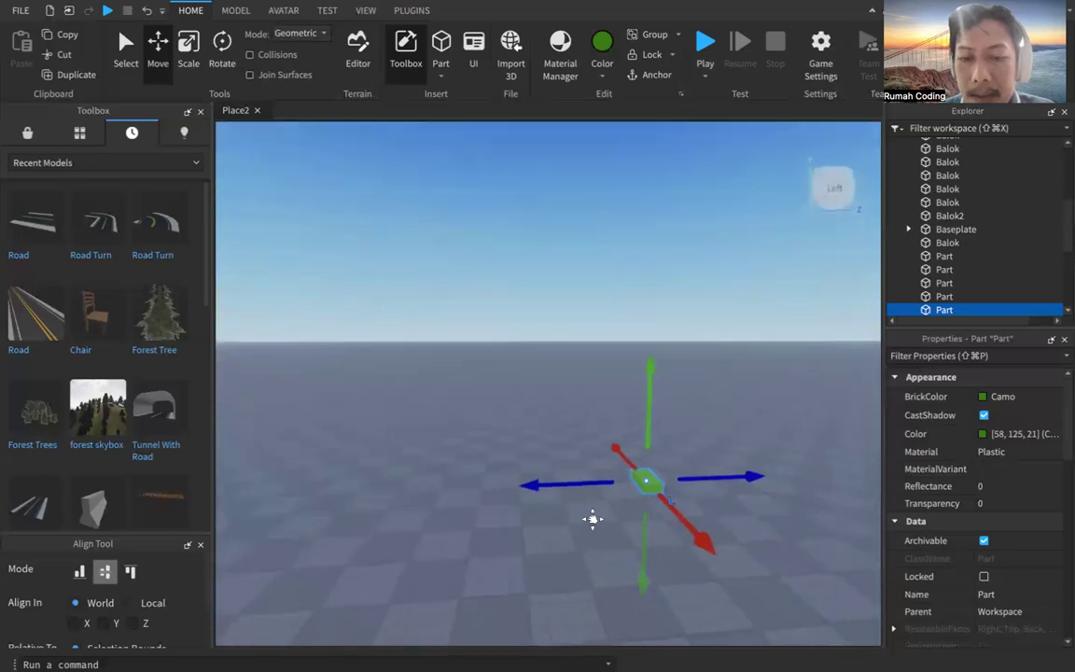
pyautogui.moveTo(593, 519); pyautogui.dragTo(540, 518, button='middle')
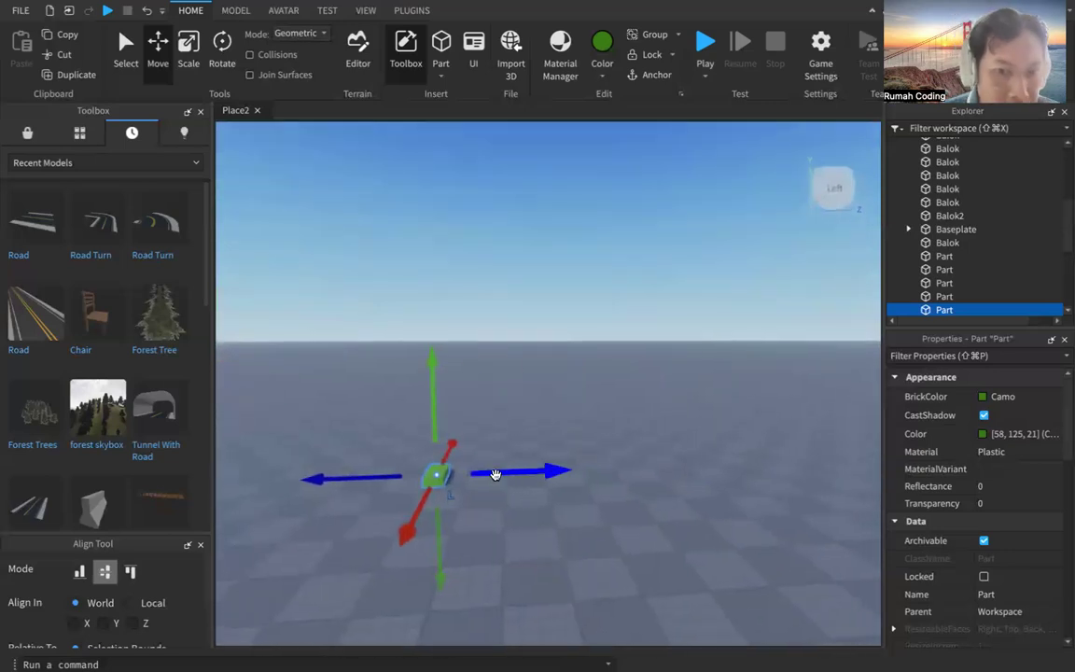
pyautogui.click(195, 44)
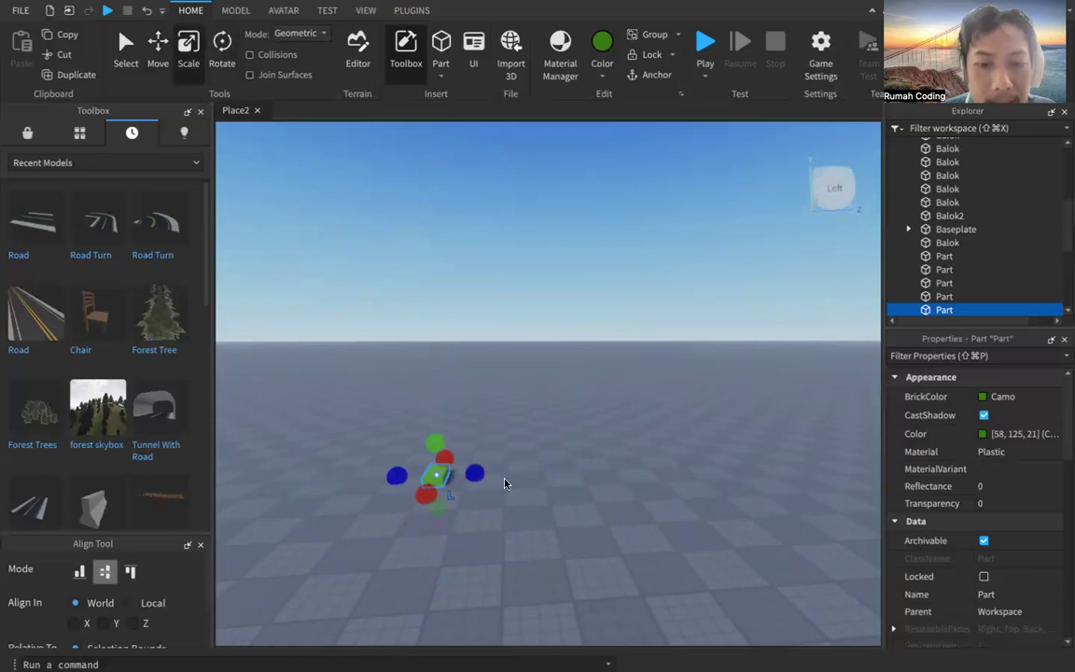
pyautogui.moveTo(474, 473); pyautogui.dragTo(564, 483)
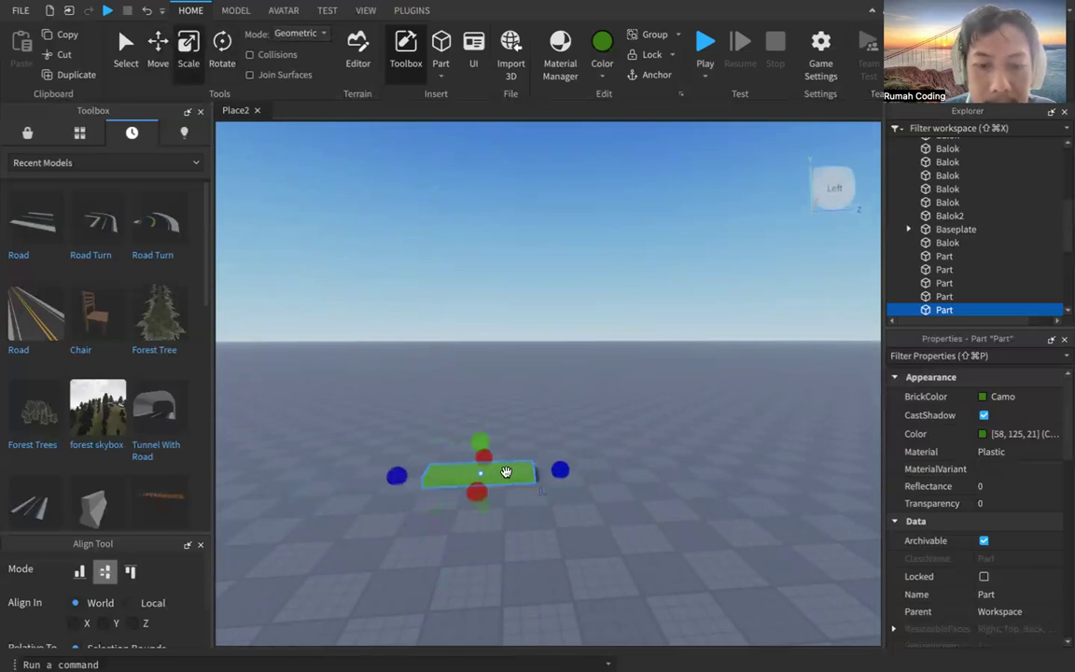
pyautogui.scroll(-4, 478, 478)
pyautogui.scroll(10, 477, 479)
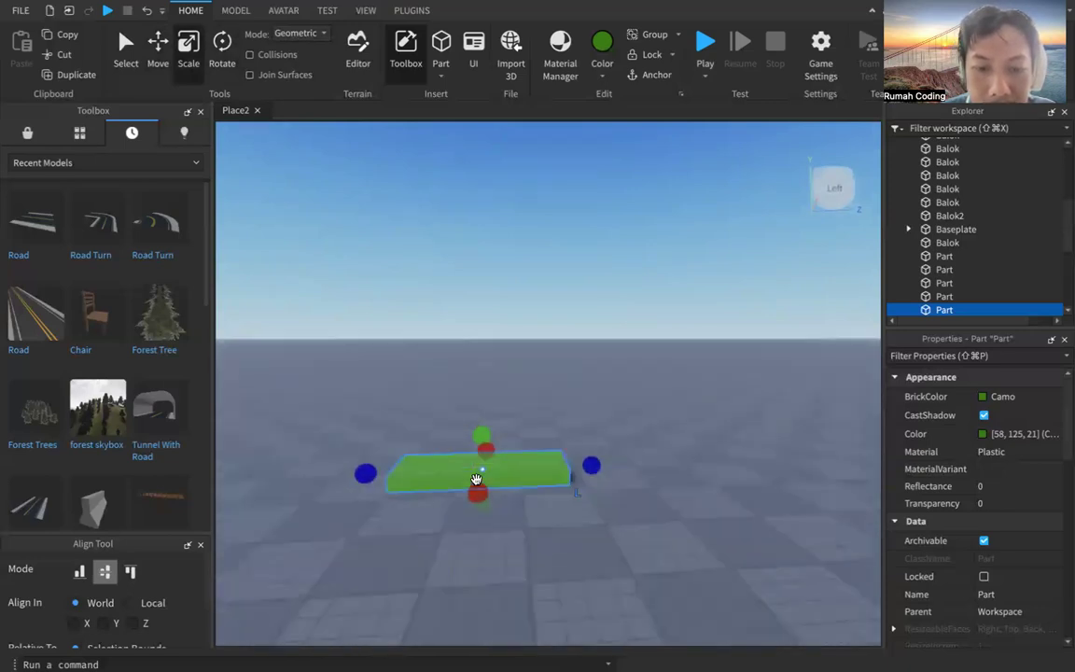
# Set the material of the long green slab outside the enclosure to Rock
pyautogui.scroll(-5, 476, 479)
pyautogui.moveTo(477, 492); pyautogui.dragTo(473, 500)
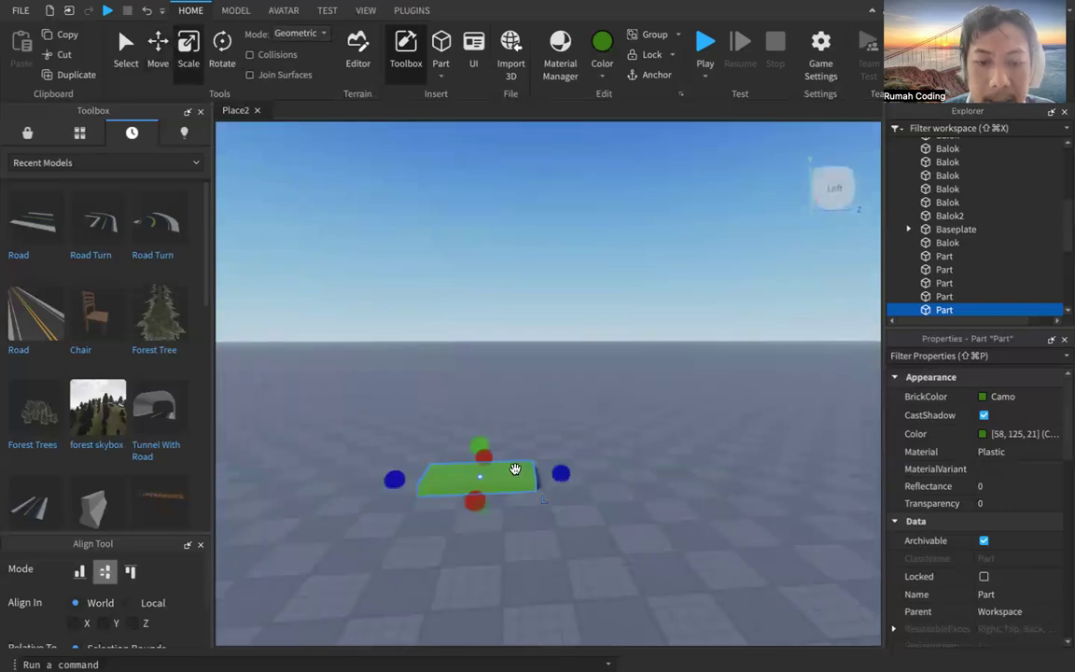
pyautogui.click(583, 518)
pyautogui.click(495, 486)
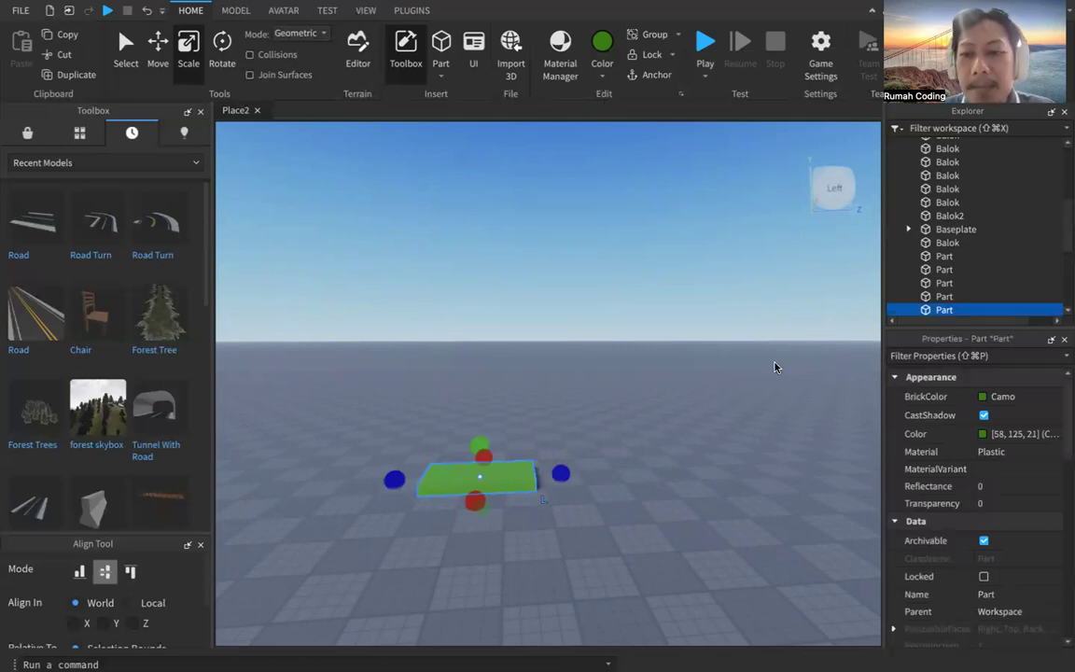
pyautogui.click(987, 453)
pyautogui.click(1051, 457)
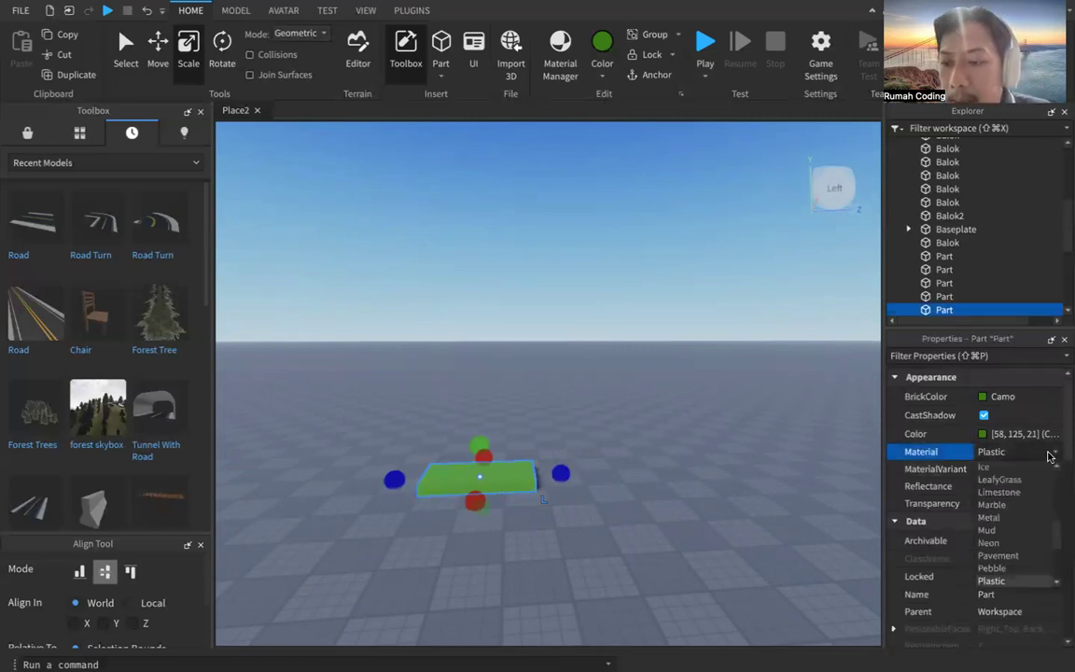
pyautogui.scroll(2, 1022, 531)
pyautogui.scroll(-4, 1023, 547)
pyautogui.scroll(-1, 1021, 543)
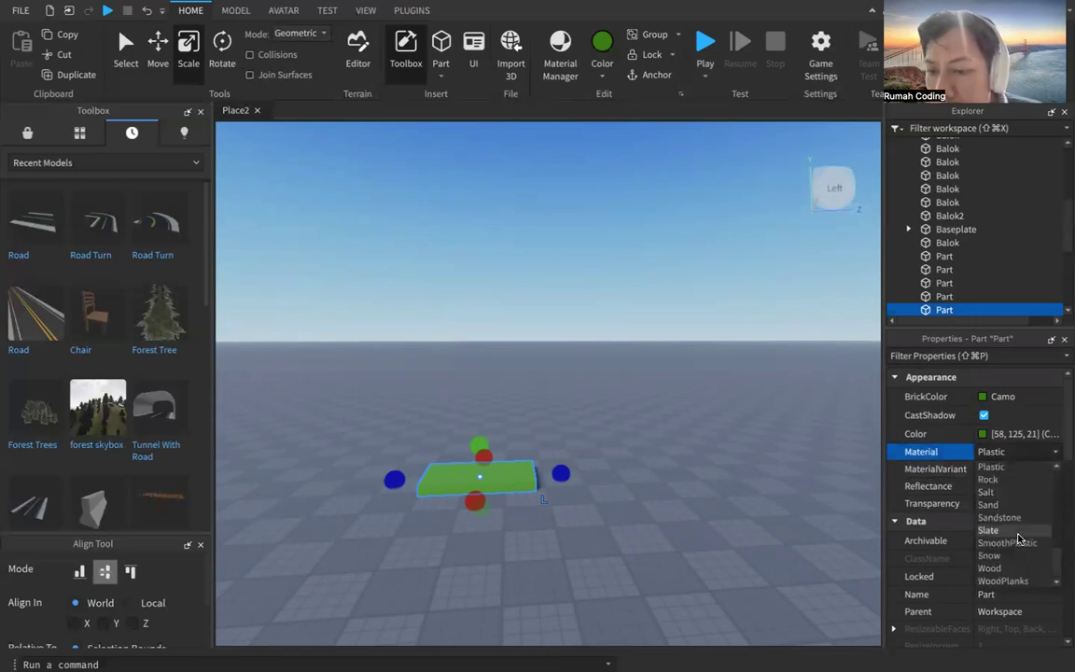
pyautogui.click(990, 479)
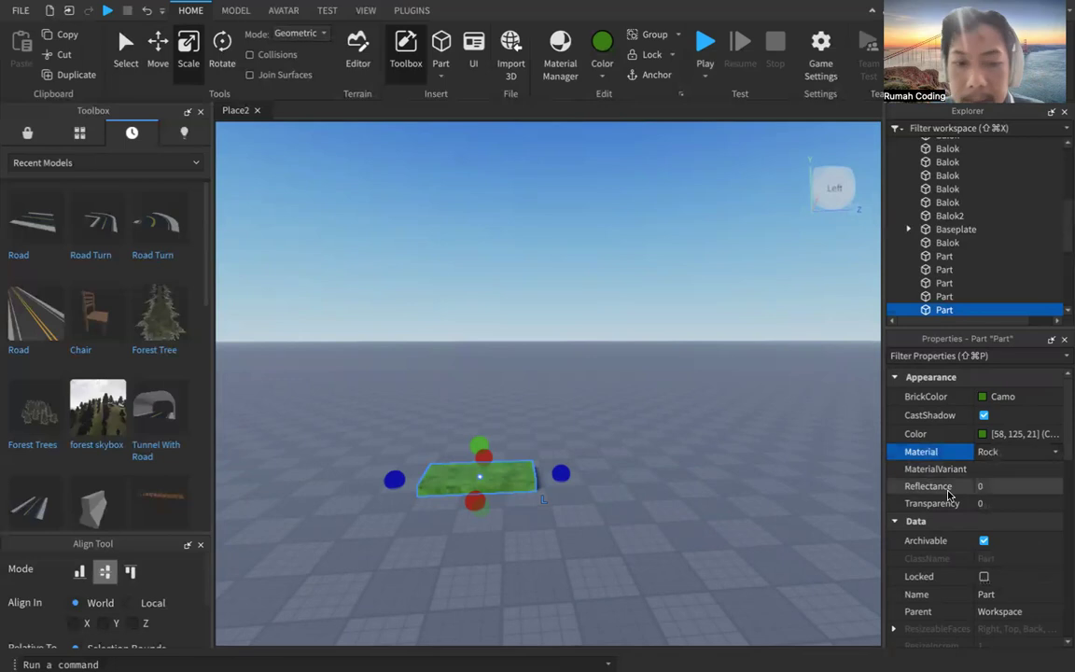
# Recolor the rock slab to Sand green
pyautogui.click(604, 75)
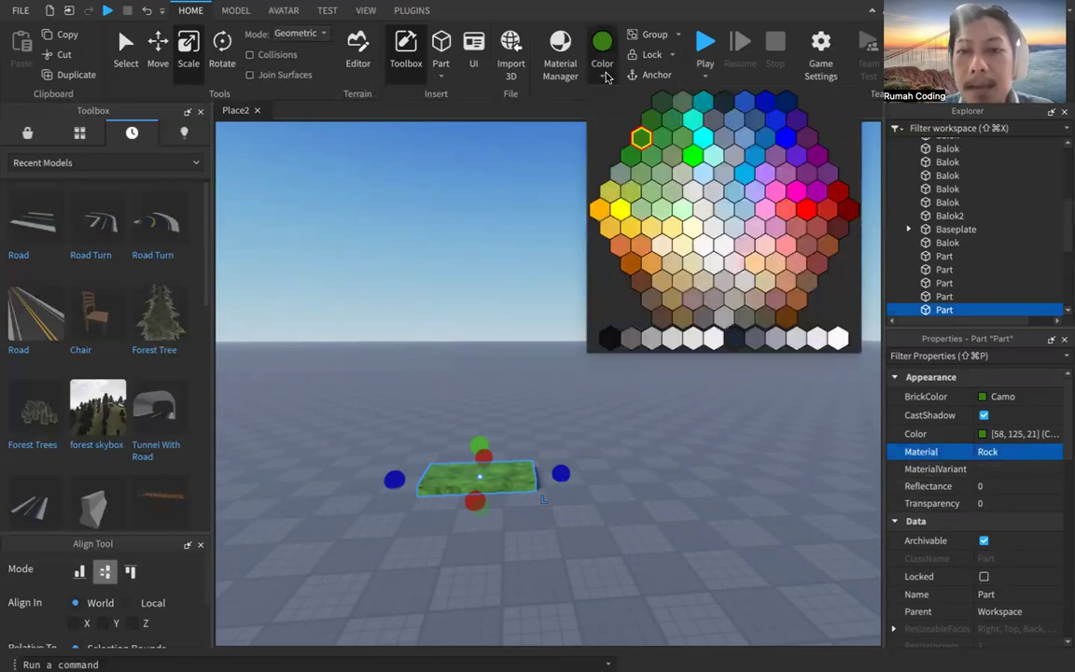
pyautogui.click(634, 176)
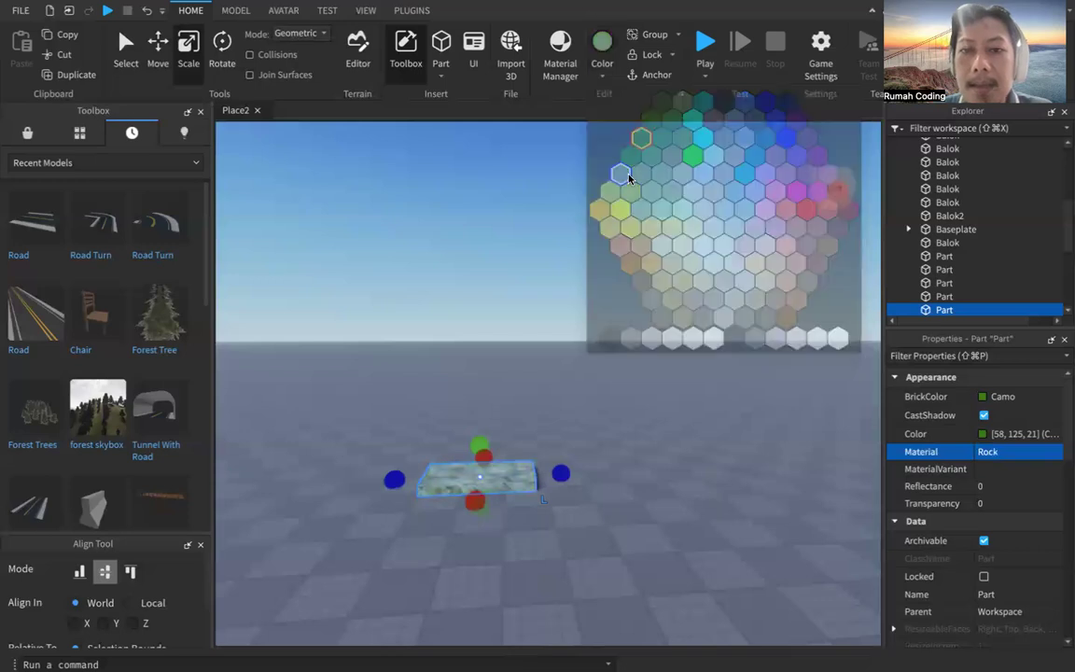
pyautogui.click(486, 504)
pyautogui.click(484, 486)
pyautogui.moveTo(495, 476); pyautogui.dragTo(493, 502)
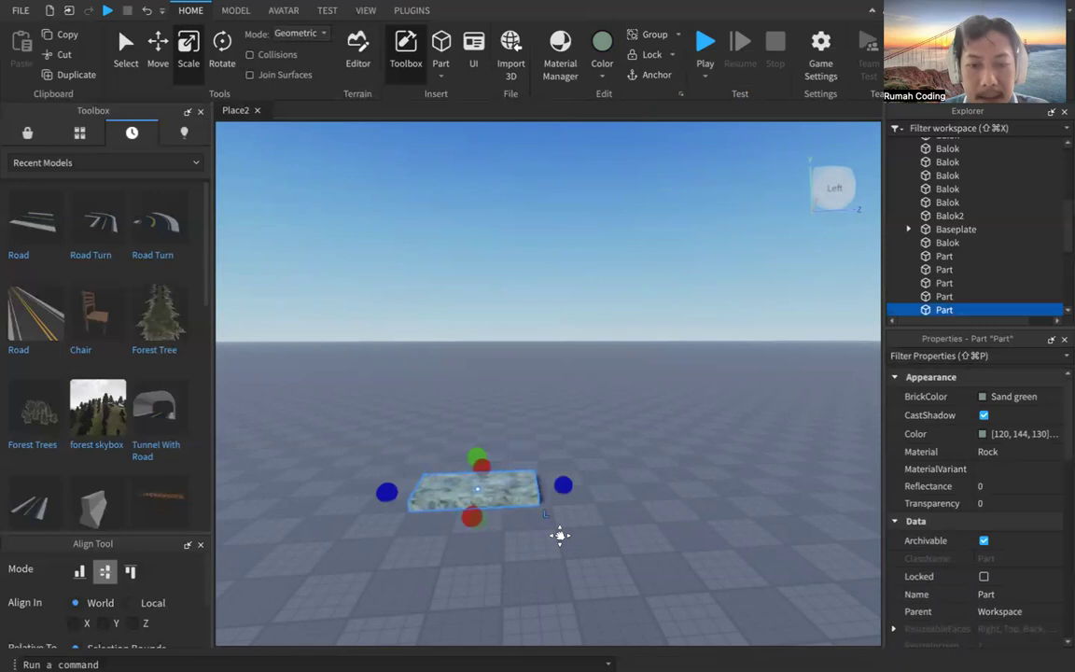
# Duplicate the Sand green rock slab and place the copy on top of the original
pyautogui.scroll(2, 686, 393)
pyautogui.click(837, 192)
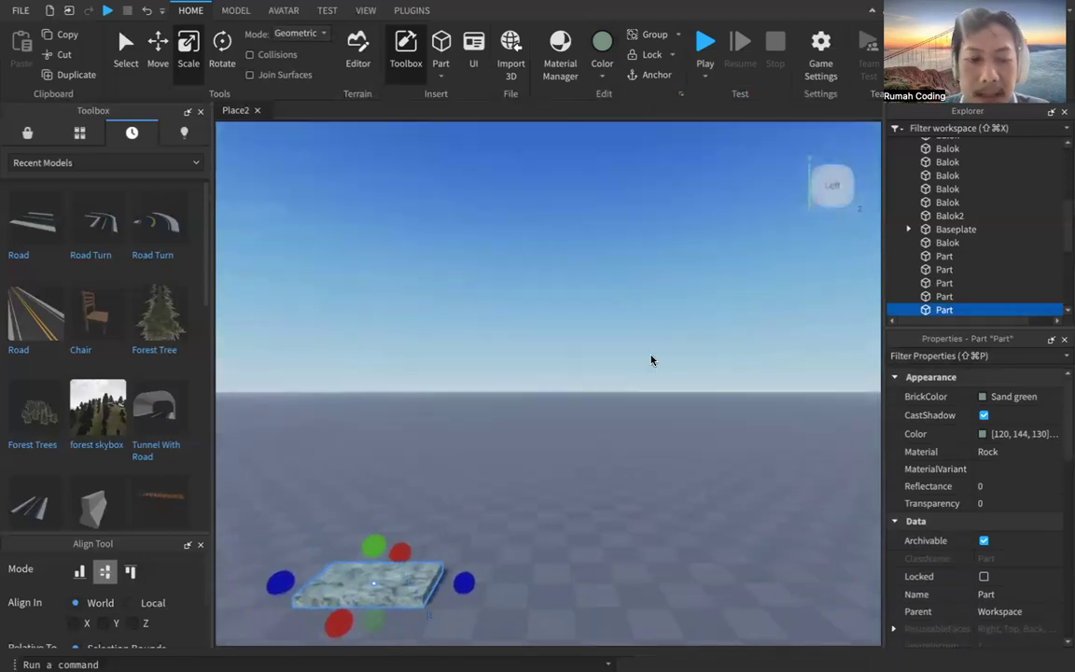
pyautogui.click(861, 194)
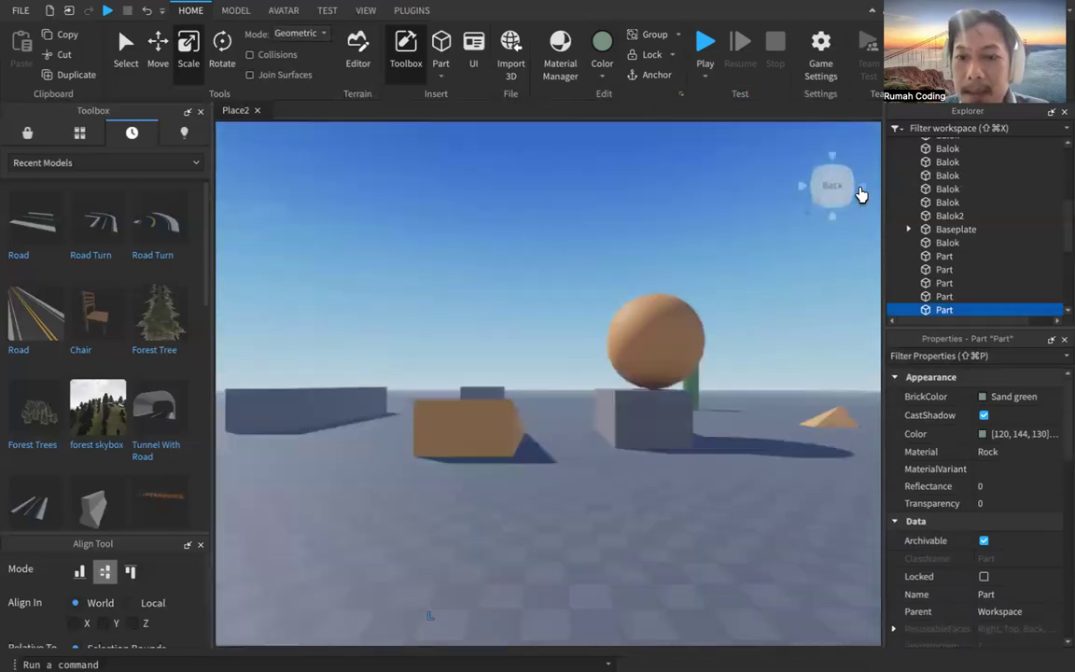
pyautogui.moveTo(744, 470); pyautogui.dragTo(652, 425, button='middle')
pyautogui.scroll(-4, 624, 453)
pyautogui.scroll(4, 602, 454)
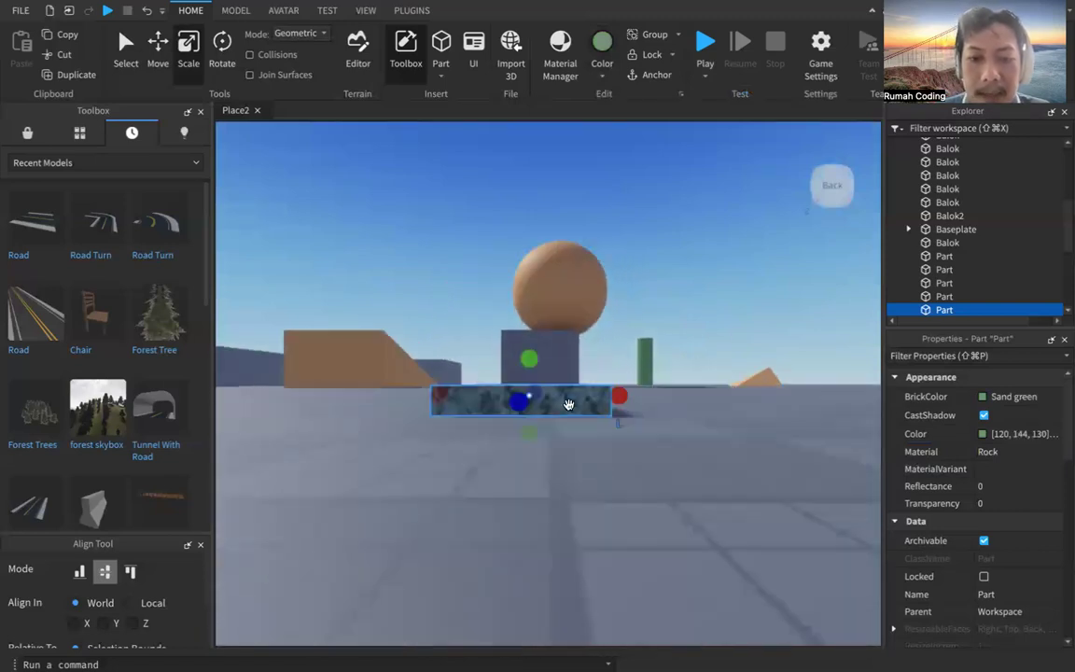
pyautogui.scroll(-4, 568, 420)
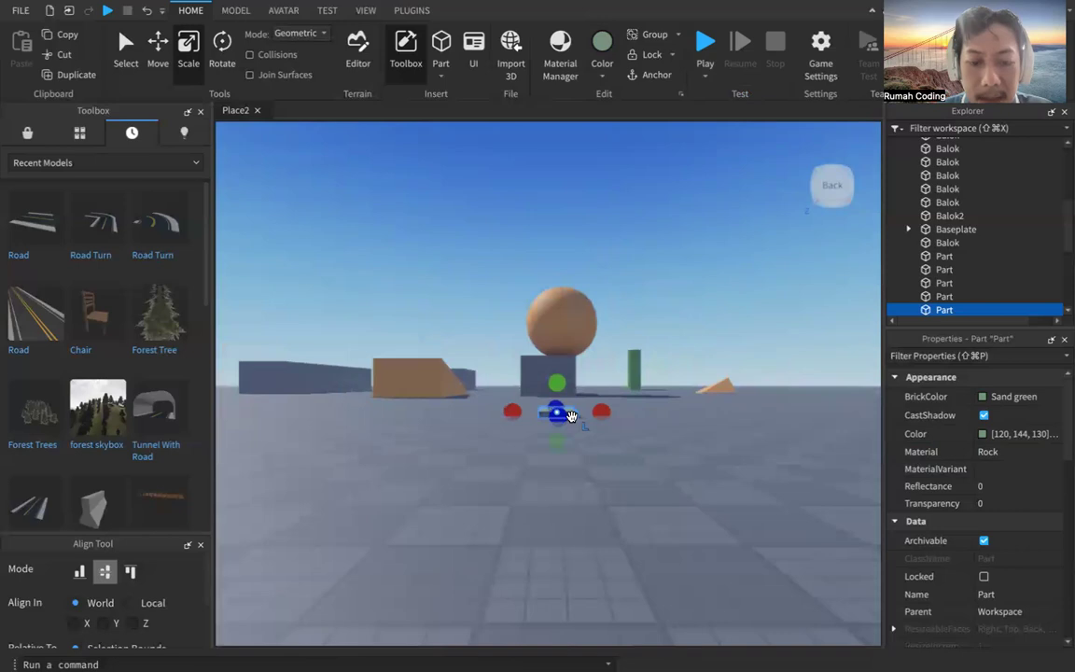
pyautogui.scroll(4, 572, 415)
pyautogui.hotkey('ctrl', 'd')
pyautogui.moveTo(566, 396); pyautogui.dragTo(497, 358)
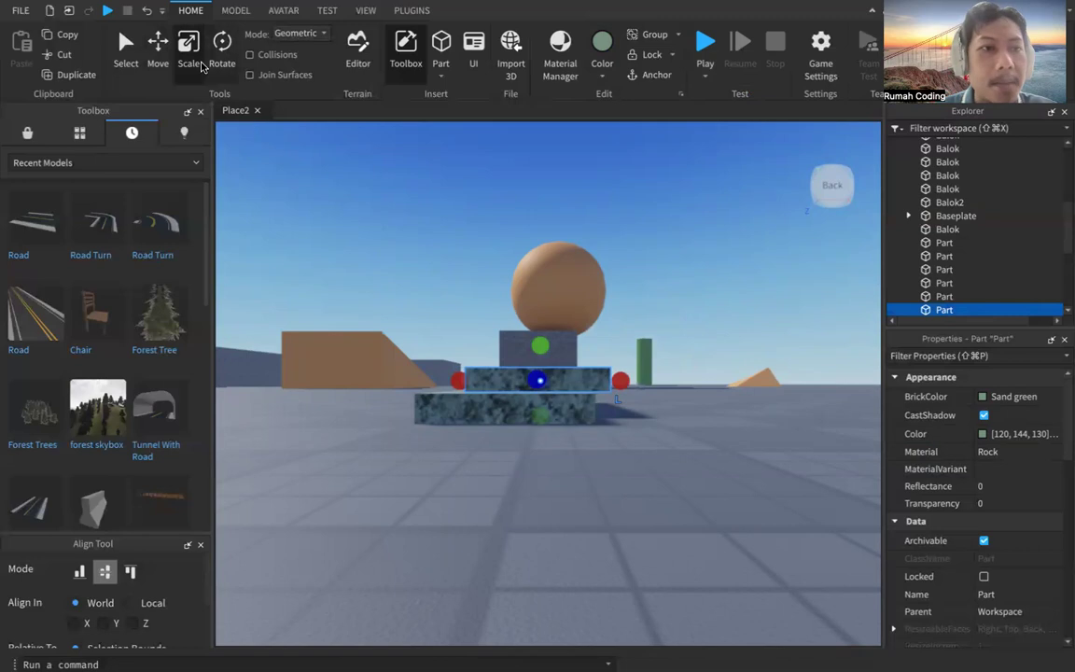
# Raise the copied slab above the original with the Move tool and shift it sideways along the X axis
pyautogui.click(158, 40)
pyautogui.moveTo(540, 280); pyautogui.dragTo(487, 233)
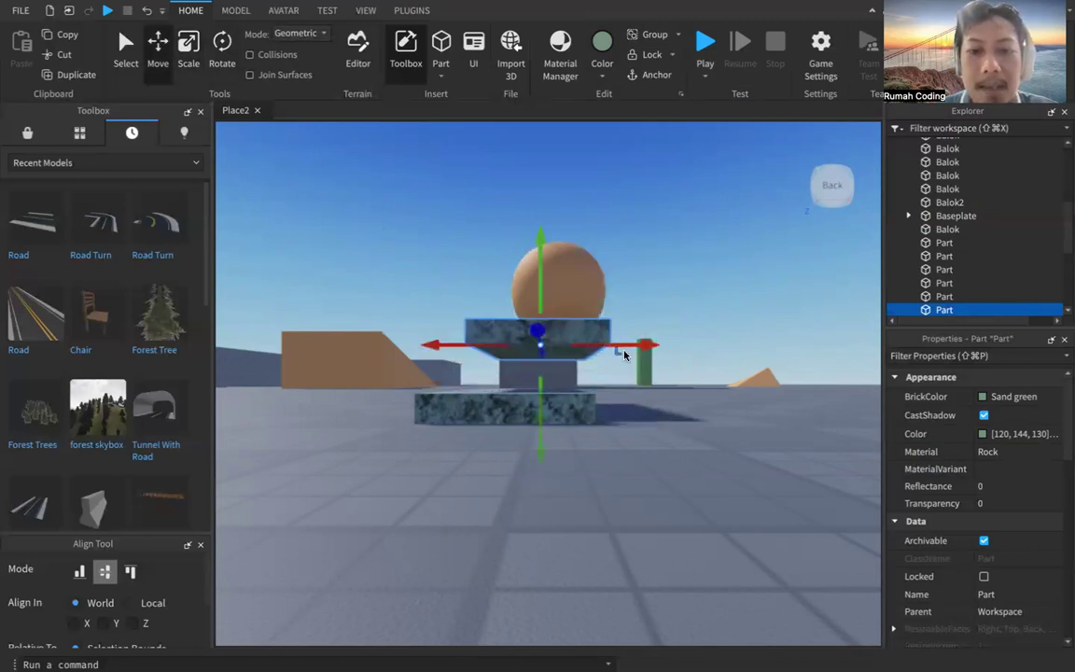
pyautogui.moveTo(626, 348); pyautogui.dragTo(716, 357)
pyautogui.moveTo(631, 278); pyautogui.dragTo(632, 237)
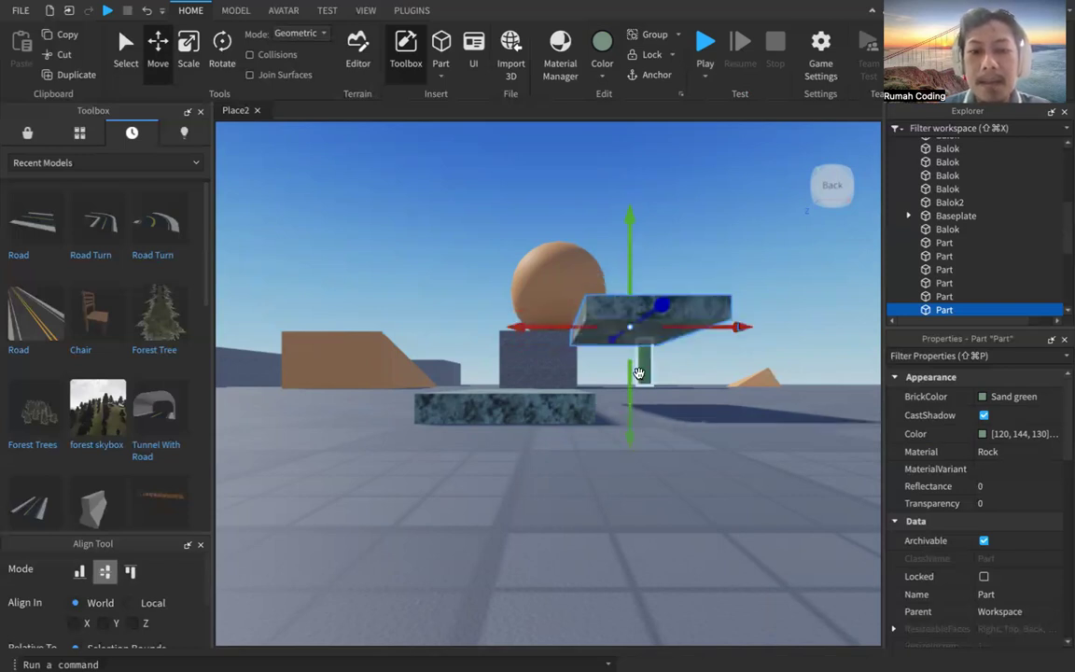
# Shift the raised slab along the Z axis to line it up with the slab on the ground
pyautogui.click(804, 190)
pyautogui.moveTo(580, 343); pyautogui.dragTo(640, 352, button='middle')
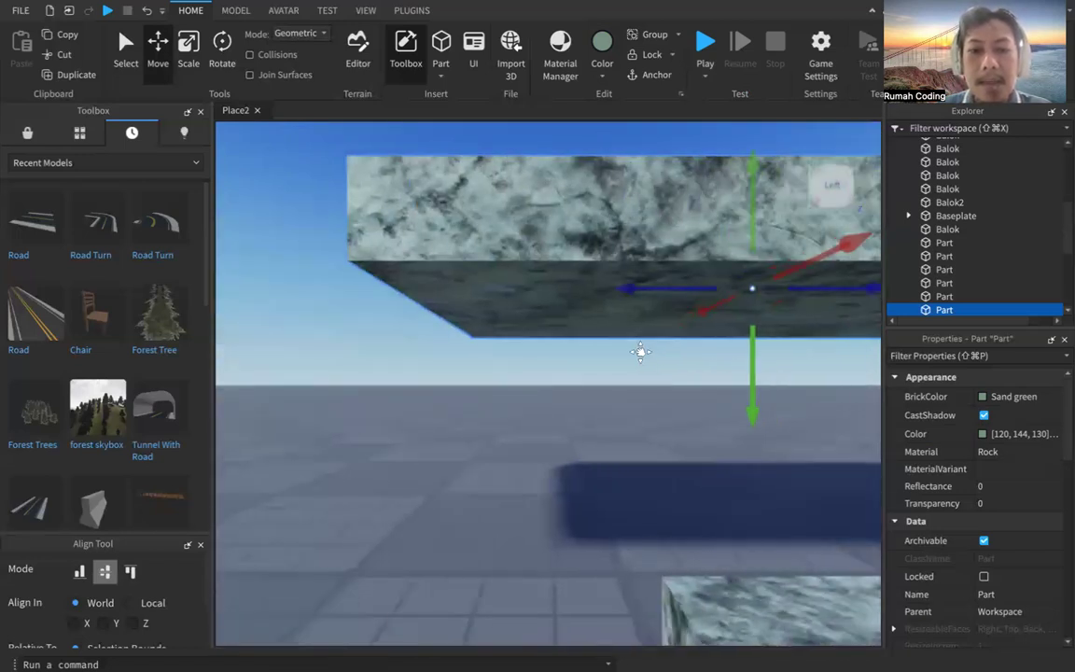
pyautogui.scroll(-5, 656, 379)
pyautogui.moveTo(736, 472); pyautogui.dragTo(716, 470, button='middle')
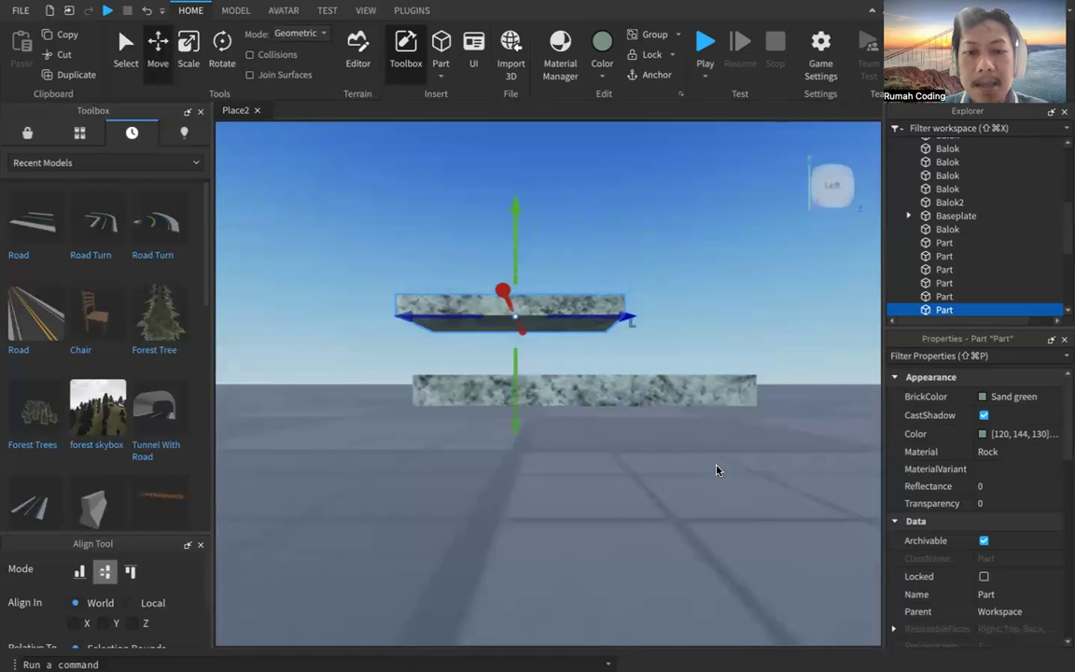
pyautogui.moveTo(631, 330); pyautogui.dragTo(668, 322)
pyautogui.moveTo(667, 322); pyautogui.dragTo(668, 374, button='right')
pyautogui.moveTo(686, 500); pyautogui.dragTo(700, 503)
pyautogui.press('a')
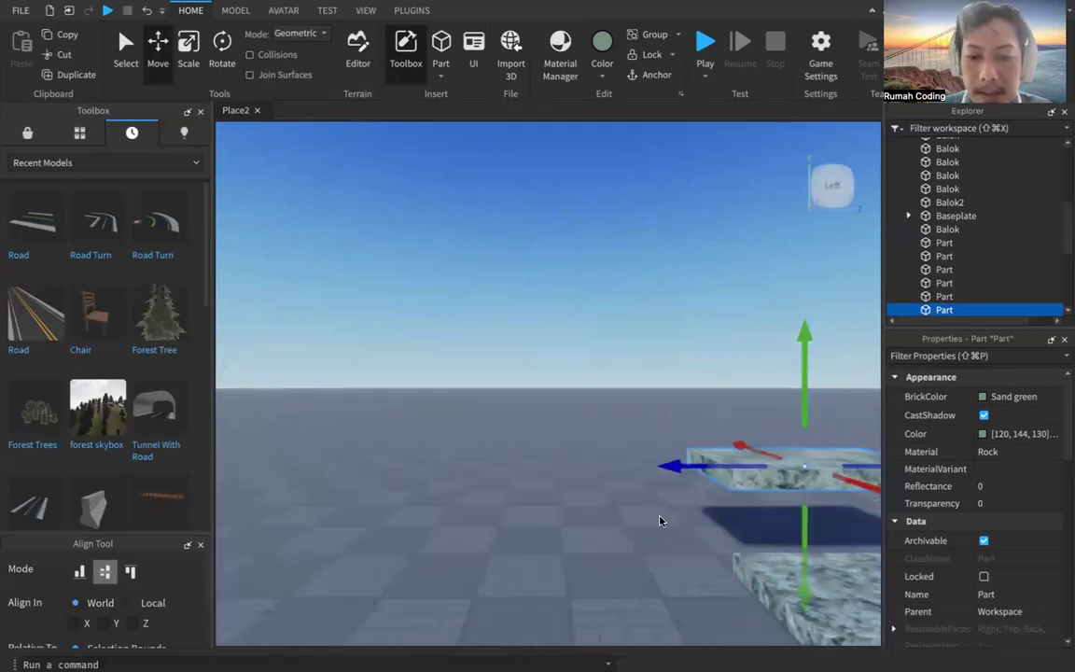
pyautogui.press('d')
pyautogui.press('s')
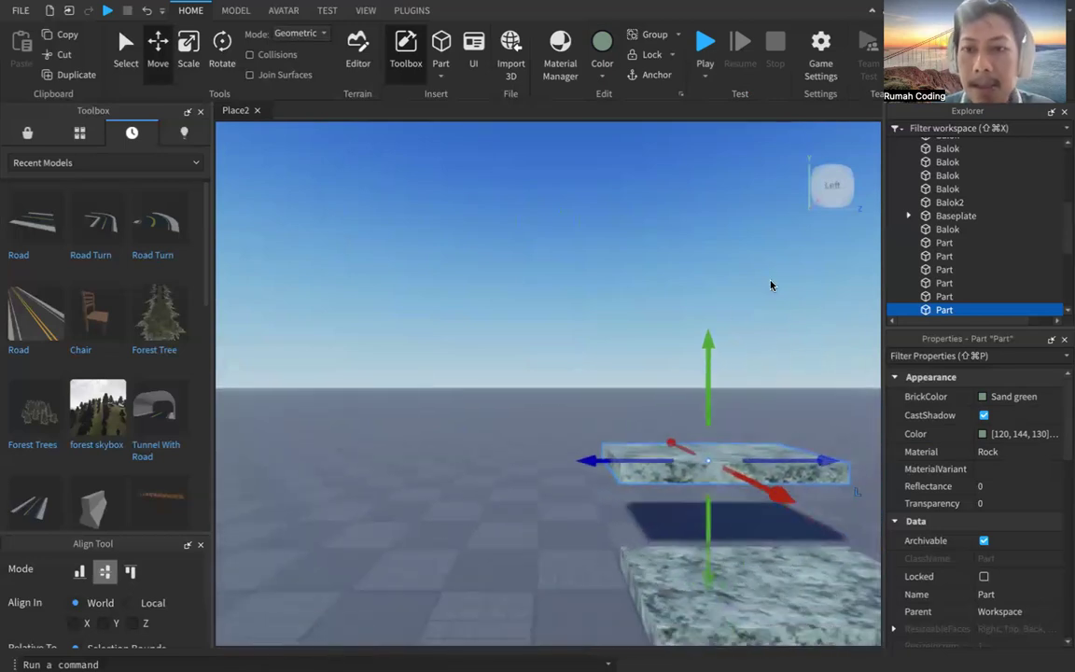
# Move the raised slab farther along X in top view to leave a small gap beside the ground slab, and anchor it
pyautogui.click(833, 168)
pyautogui.press('a')
pyautogui.press('e')
pyautogui.press('d')
pyautogui.press('w')
pyautogui.press('s')
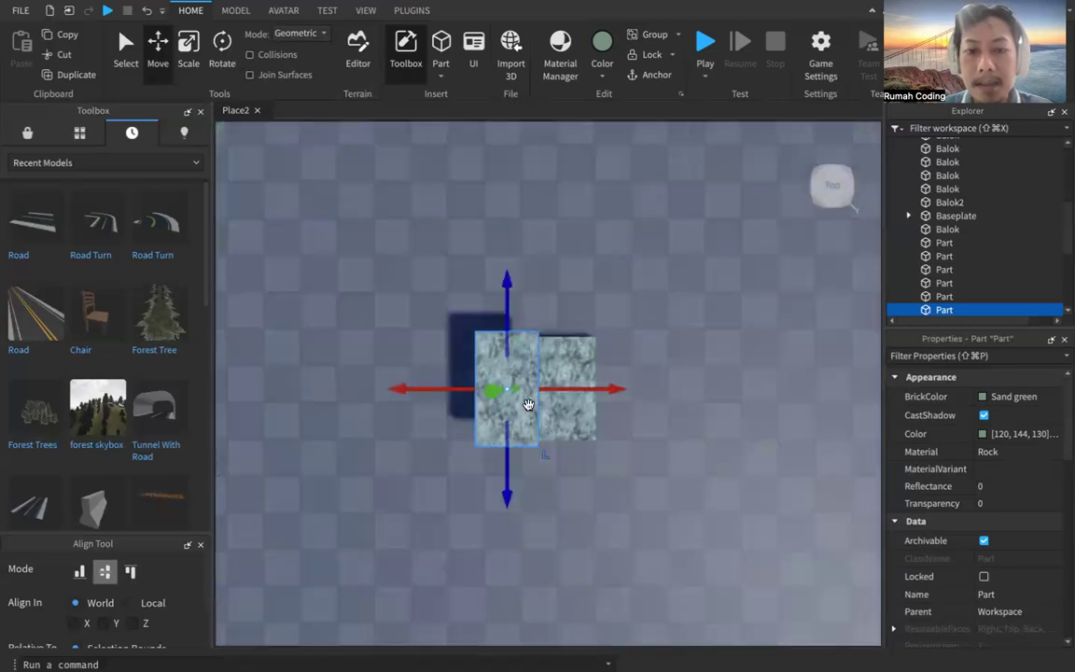
pyautogui.moveTo(416, 392); pyautogui.dragTo(407, 395)
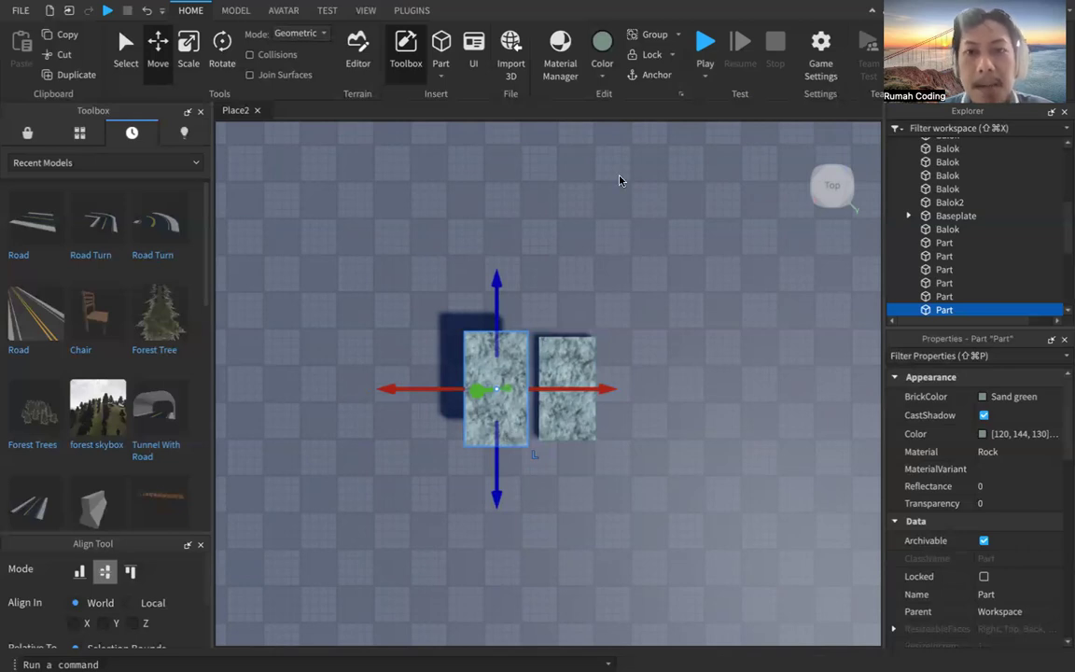
pyautogui.click(646, 81)
pyautogui.moveTo(655, 468); pyautogui.dragTo(627, 446, button='middle')
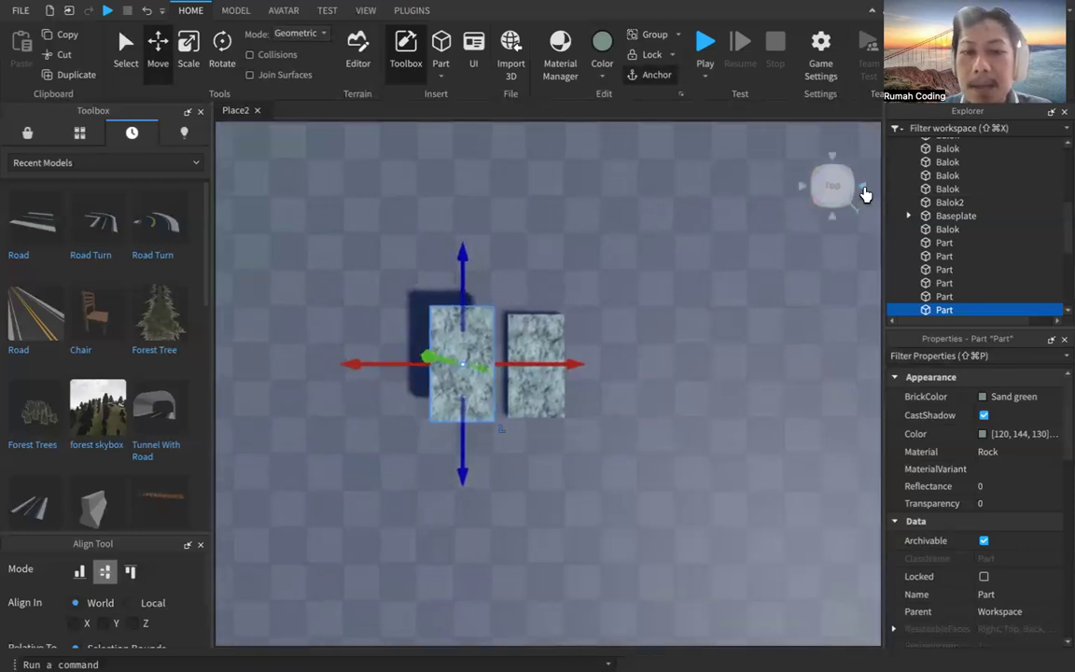
# Duplicate the anchored slab and move the copy up and along X to form the next floating step
pyautogui.click(864, 188)
pyautogui.moveTo(683, 351); pyautogui.dragTo(668, 260, button='middle')
pyautogui.scroll(-5, 618, 368)
pyautogui.scroll(-4, 620, 371)
pyautogui.moveTo(670, 383); pyautogui.dragTo(584, 404, button='middle')
pyautogui.moveTo(584, 404); pyautogui.dragTo(417, 387, button='right')
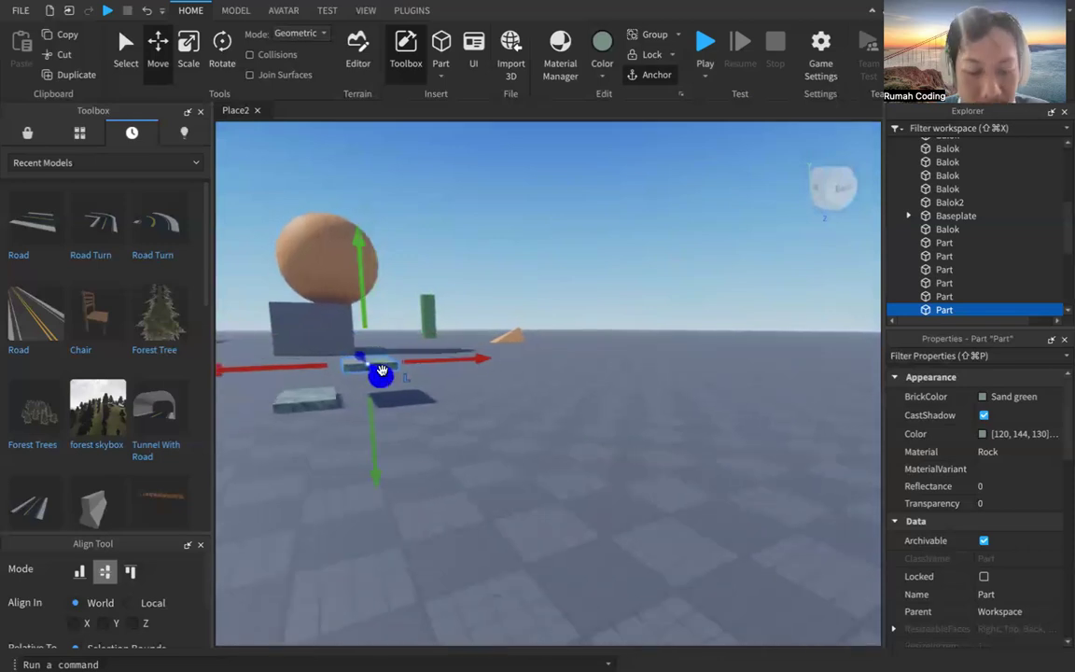
pyautogui.hotkey('ctrl', 'd')
pyautogui.moveTo(364, 278); pyautogui.dragTo(373, 256)
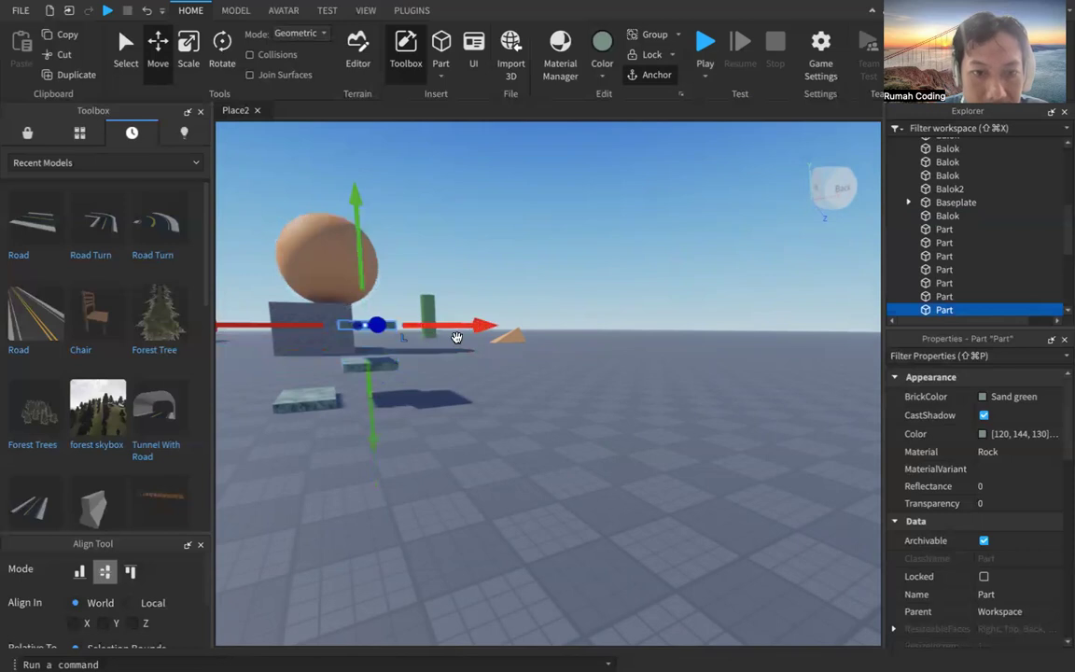
pyautogui.moveTo(466, 329); pyautogui.dragTo(511, 325)
pyautogui.moveTo(424, 260); pyautogui.dragTo(424, 252)
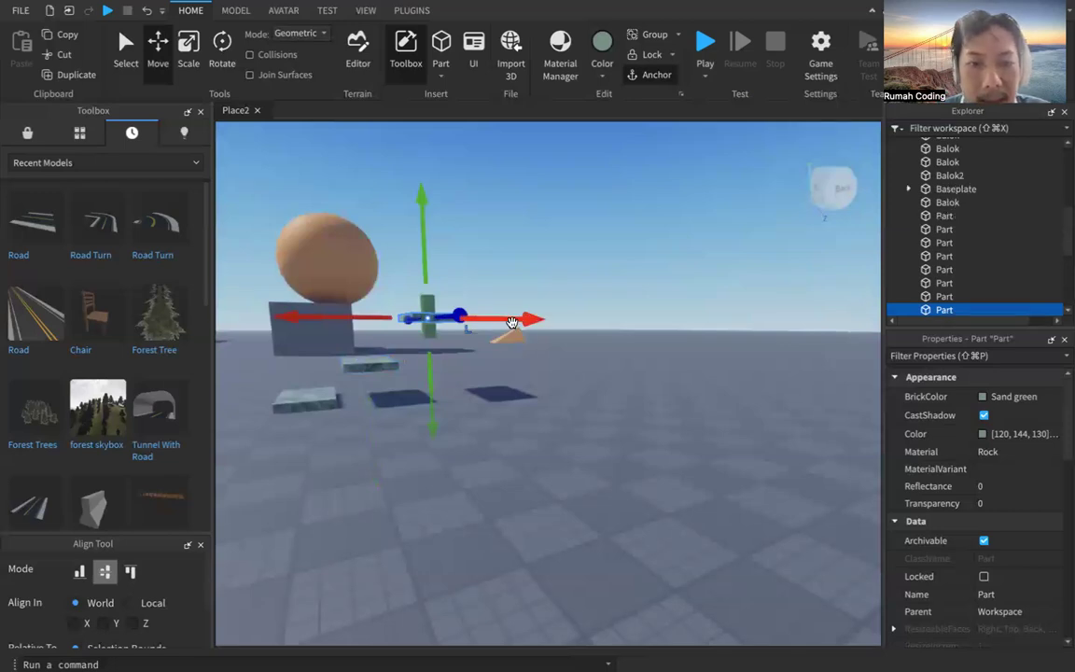
# Raise another copy of the topmost slab and offset it along X as the third floating step
pyautogui.moveTo(427, 247); pyautogui.dragTo(438, 206)
pyautogui.moveTo(498, 288); pyautogui.dragTo(563, 294)
pyautogui.moveTo(580, 366); pyautogui.dragTo(537, 375, button='middle')
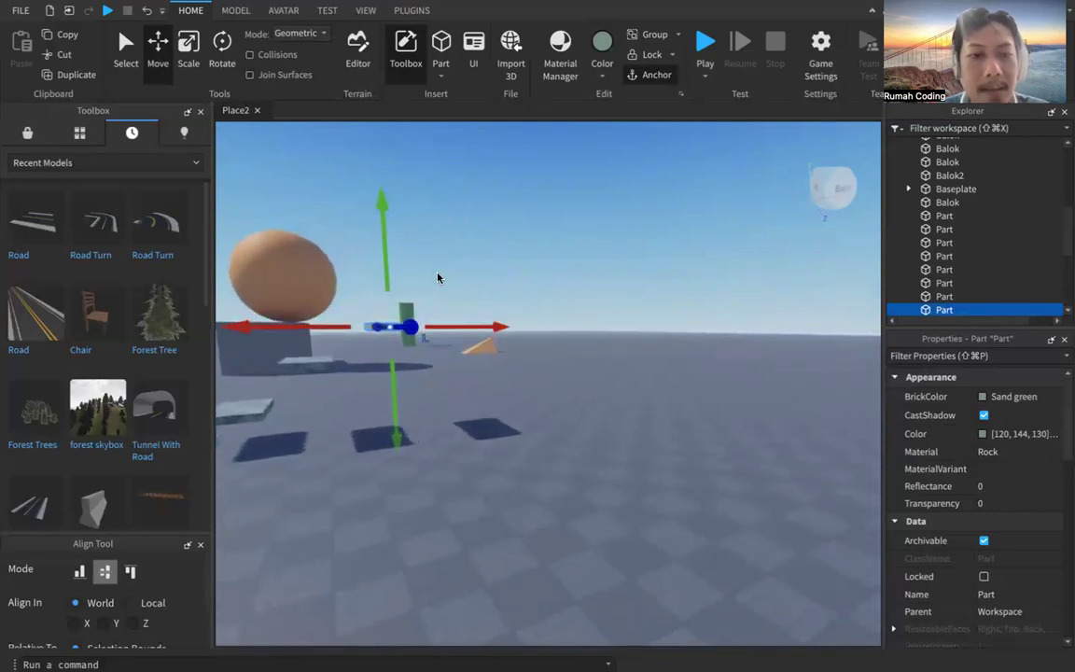
pyautogui.moveTo(380, 252); pyautogui.dragTo(381, 253)
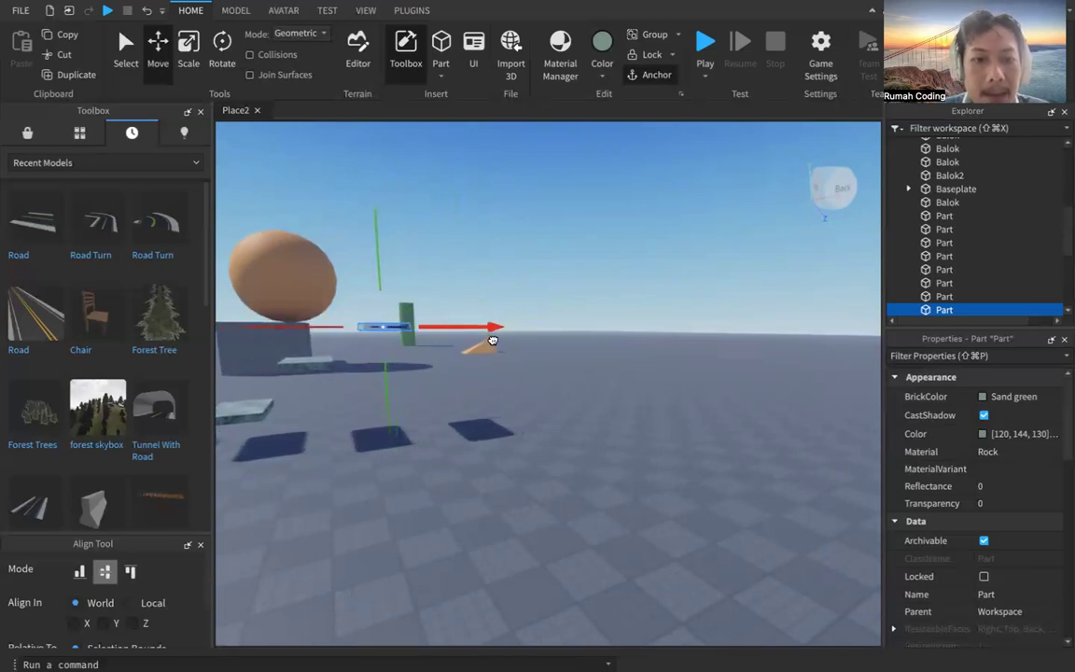
pyautogui.moveTo(495, 334); pyautogui.dragTo(483, 338)
pyautogui.moveTo(424, 449)
pyautogui.mouseDown(button='middle')
pyautogui.moveTo(453, 456)
pyautogui.moveTo(413, 450)
pyautogui.mouseUp(button='middle')
# Lift a further slab copy above the third floating step and shift it along X as the fourth floating step
pyautogui.moveTo(384, 216); pyautogui.dragTo(394, 173)
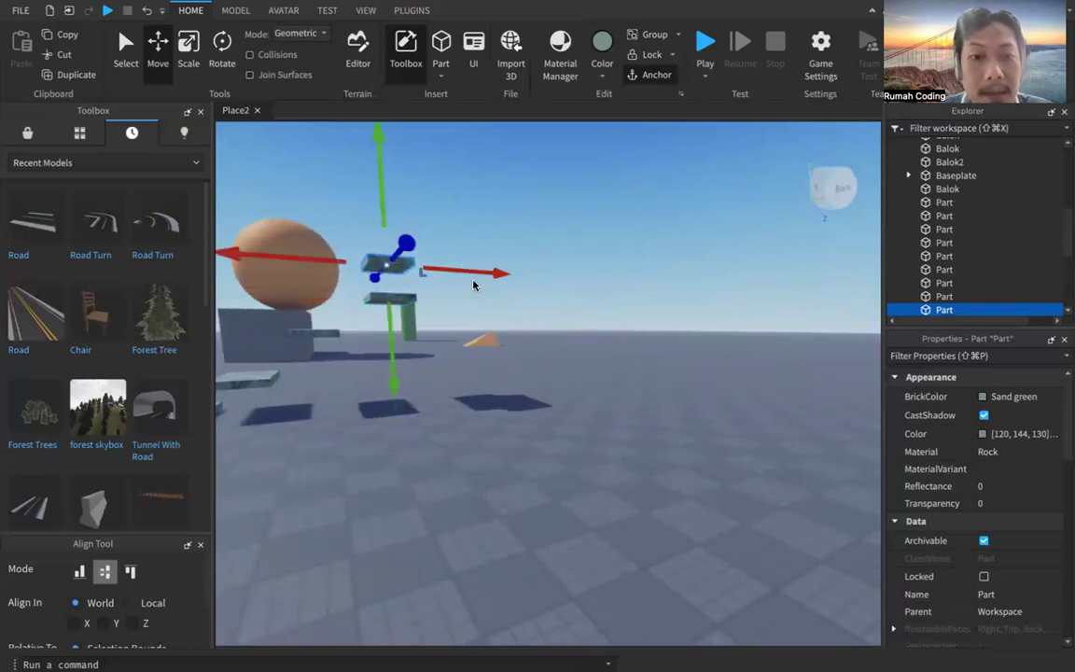
pyautogui.click(475, 280)
pyautogui.click(415, 263)
pyautogui.moveTo(470, 269); pyautogui.dragTo(531, 281)
pyautogui.moveTo(534, 353); pyautogui.dragTo(507, 395, button='middle')
pyautogui.moveTo(391, 290); pyautogui.dragTo(390, 284)
pyautogui.moveTo(329, 362); pyautogui.dragTo(321, 364)
pyautogui.moveTo(464, 361); pyautogui.dragTo(464, 356)
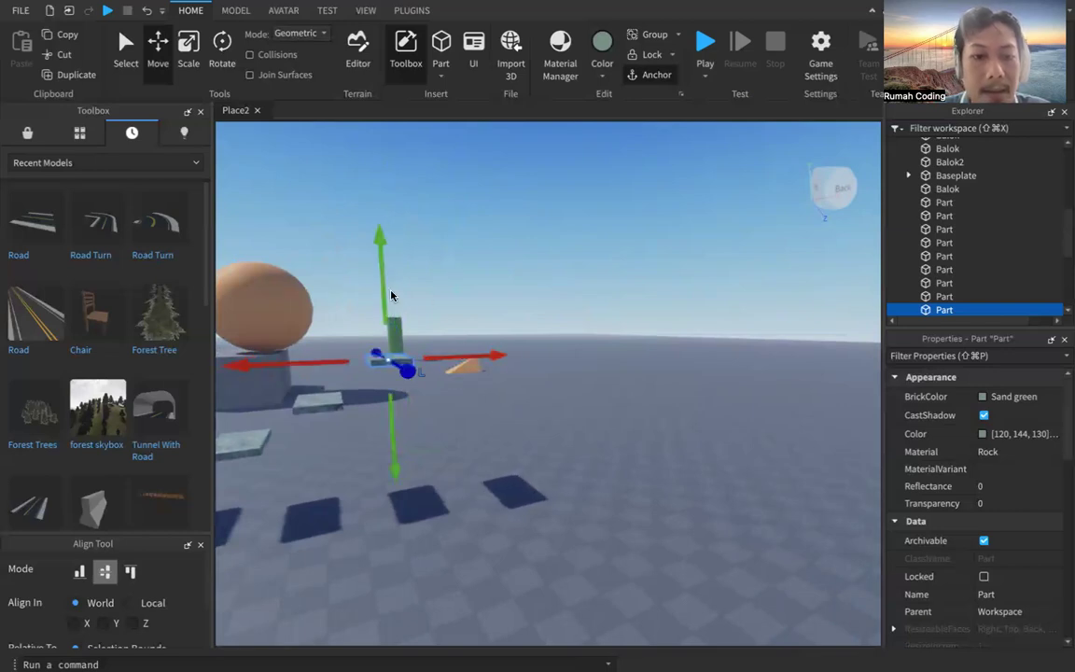
# Duplicate the fourth floating slab and move the copy up and outward along X as the fifth floating step
pyautogui.press('super+d')
pyautogui.moveTo(381, 289); pyautogui.dragTo(440, 262)
pyautogui.moveTo(465, 329); pyautogui.dragTo(521, 331)
pyautogui.moveTo(436, 276); pyautogui.dragTo(444, 268)
pyautogui.click(536, 324)
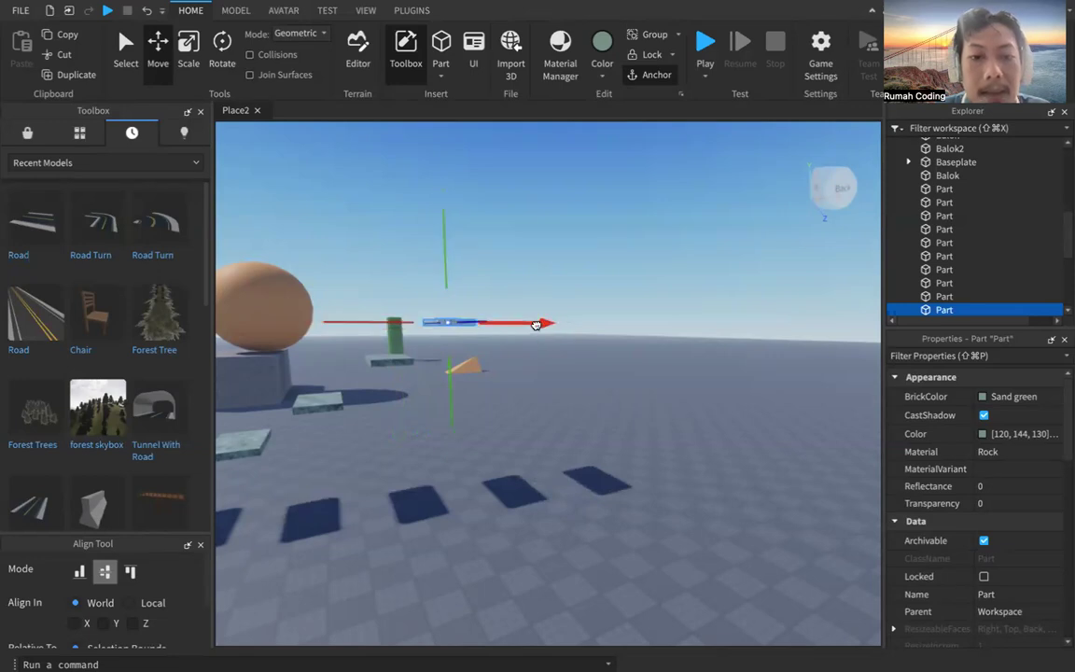
# Lengthen the topmost slab along the X axis with the Scale tool, making a long platform at the end of the steps
pyautogui.moveTo(438, 343); pyautogui.dragTo(509, 337, button='middle')
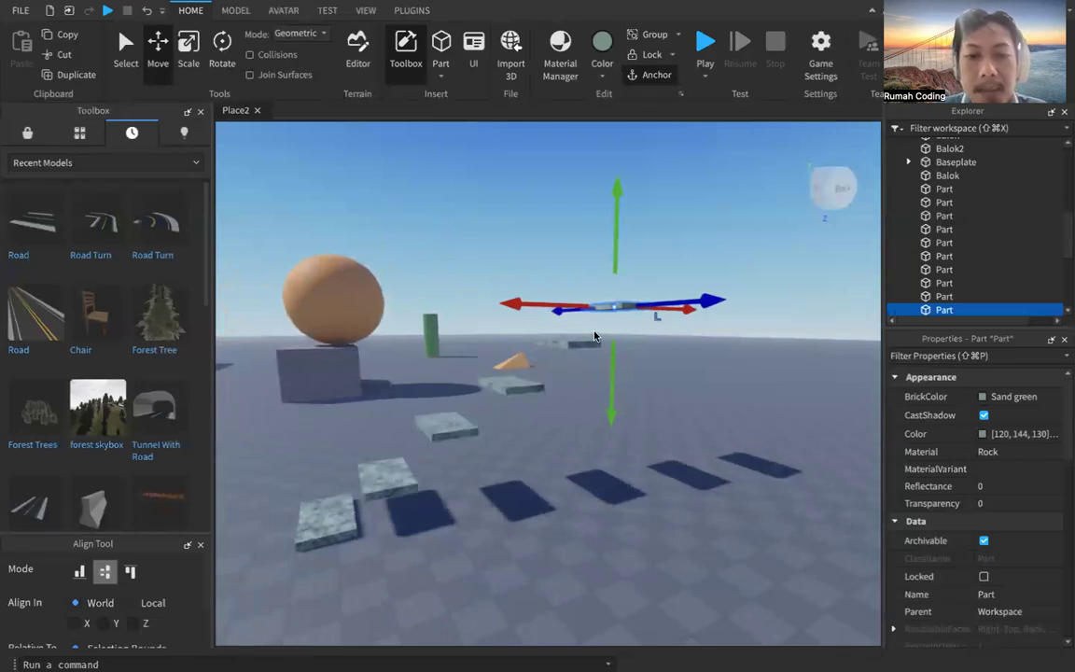
pyautogui.moveTo(613, 310); pyautogui.dragTo(553, 342, button='middle')
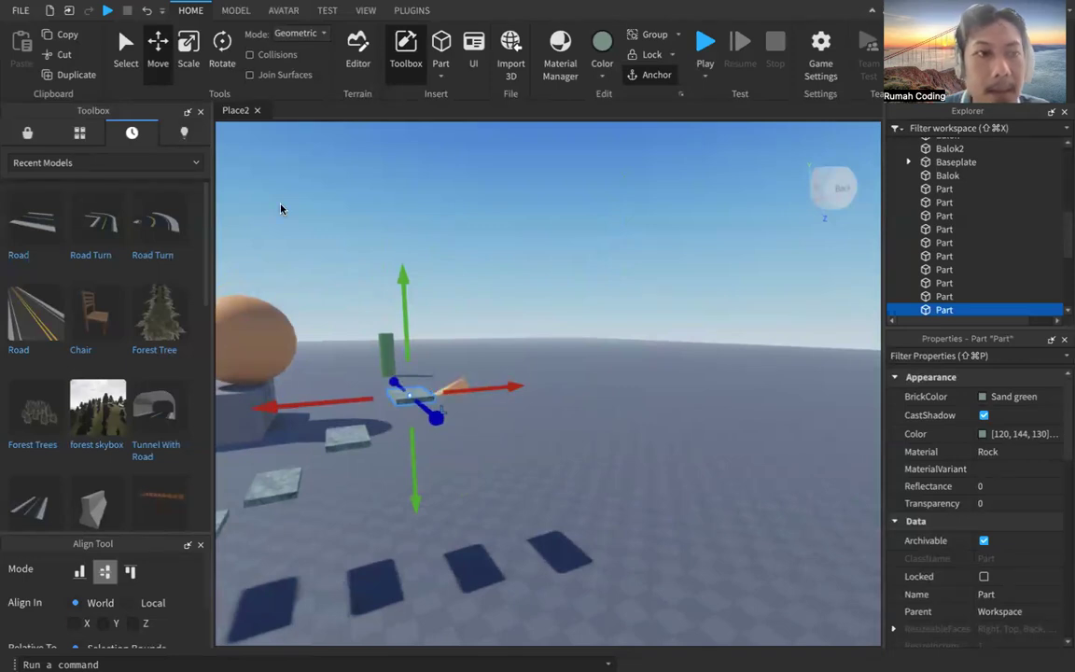
pyautogui.click(187, 42)
pyautogui.moveTo(446, 402); pyautogui.dragTo(539, 396)
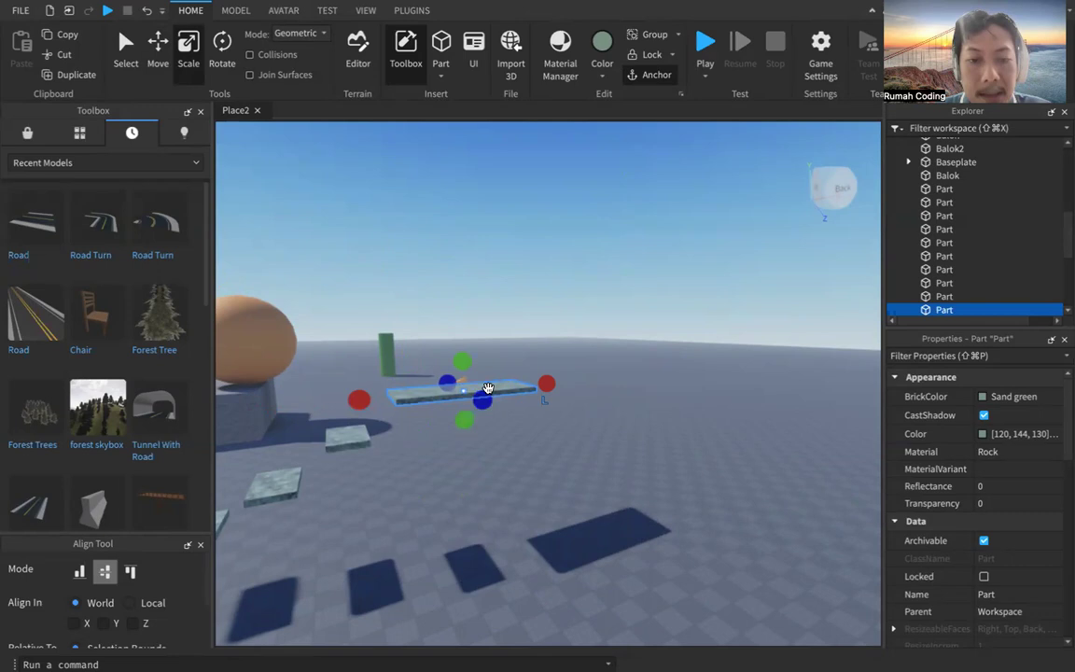
# Duplicate the floating rock slab just below the long top platform
pyautogui.click(339, 445)
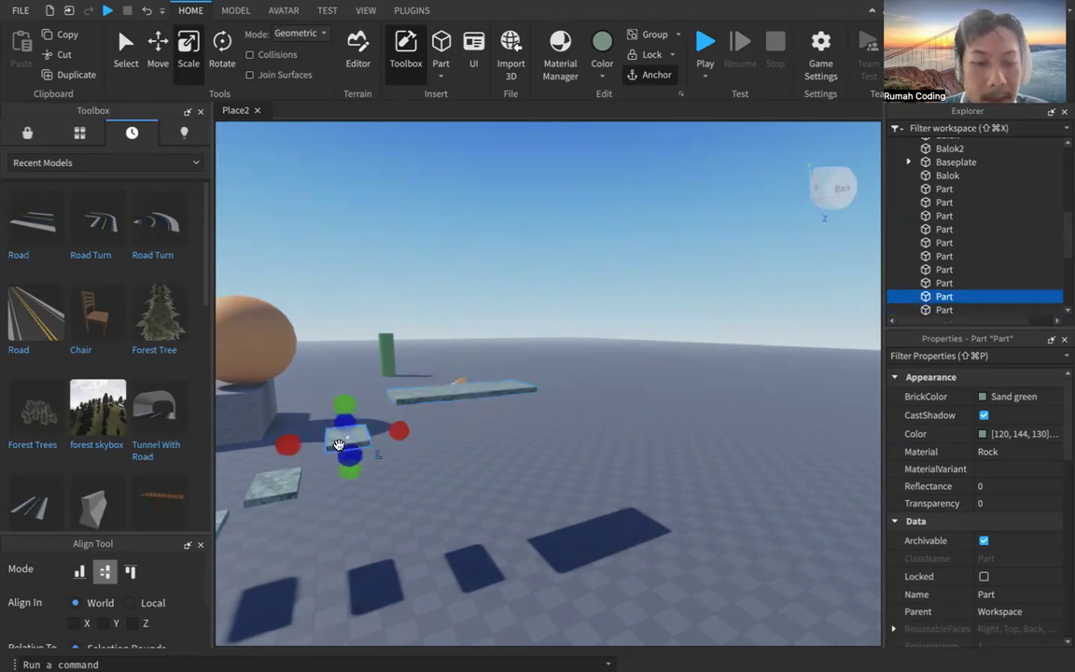
pyautogui.press('super+d')
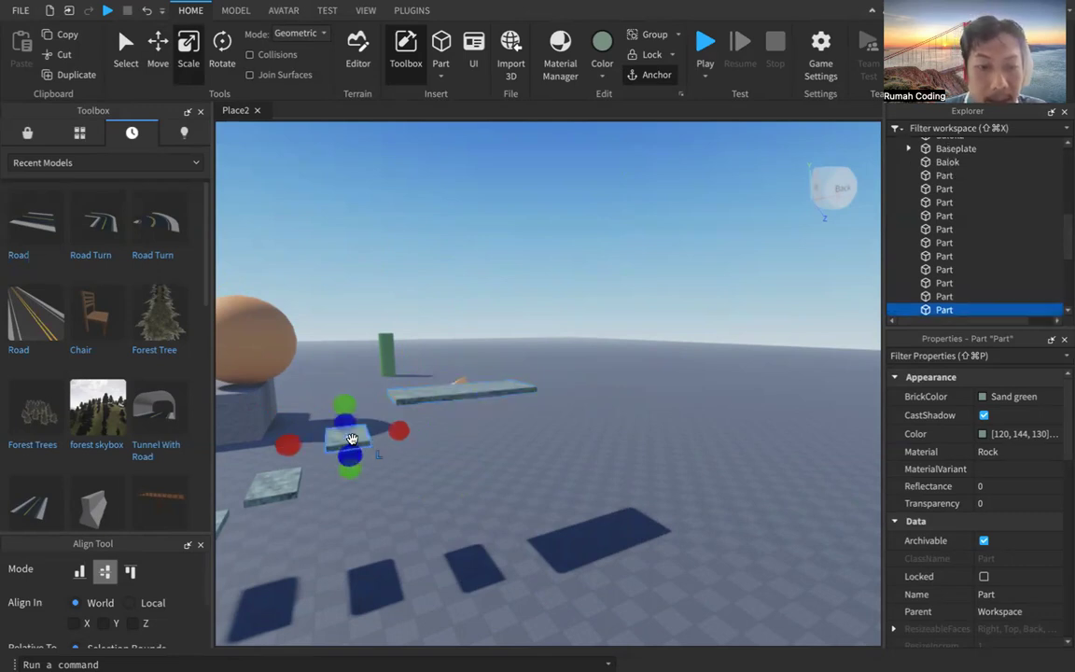
pyautogui.moveTo(356, 442); pyautogui.dragTo(424, 444)
pyautogui.moveTo(494, 415)
pyautogui.mouseDown()
pyautogui.moveTo(360, 445)
pyautogui.moveTo(506, 425)
pyautogui.mouseUp()
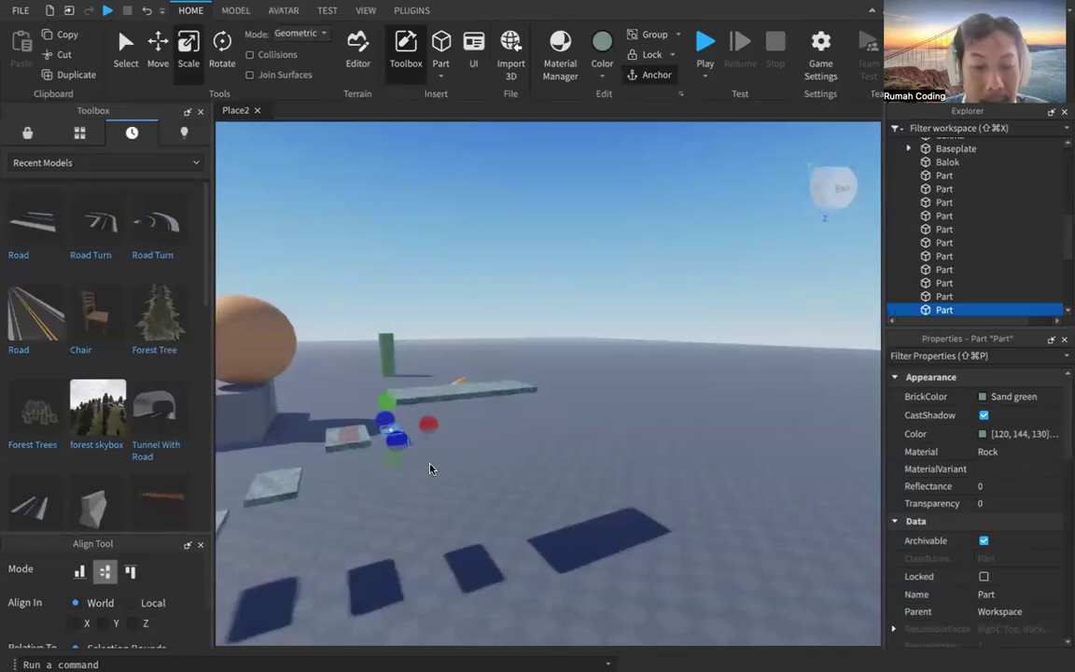
pyautogui.press('super+z')
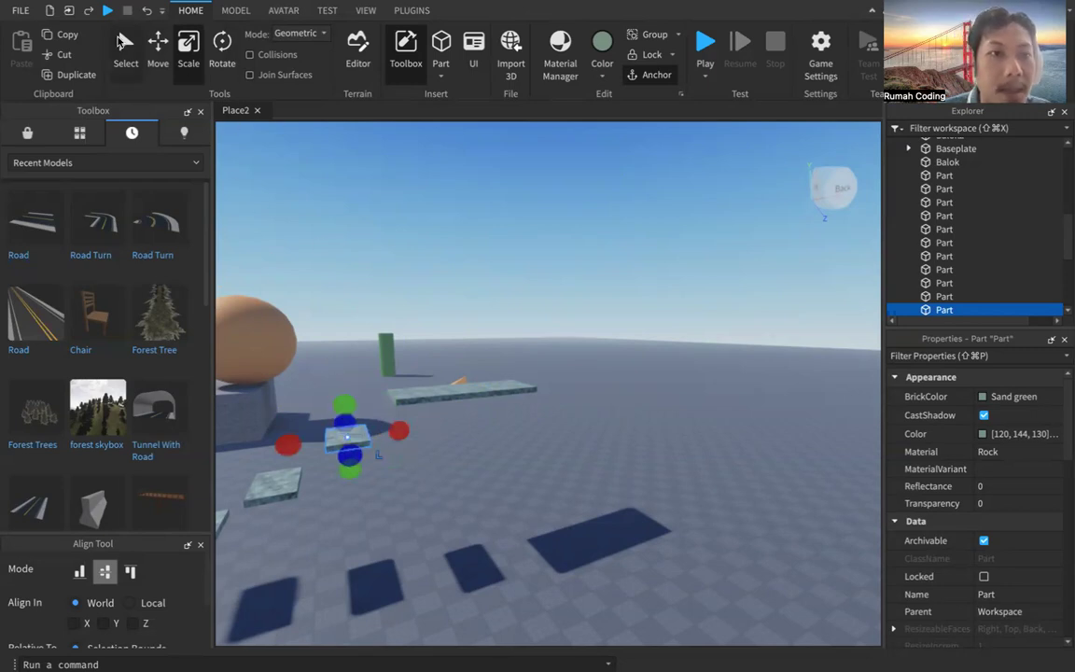
# Move the slab copy along X past the far end of the long platform as the first descending step
pyautogui.click(163, 48)
pyautogui.moveTo(454, 423); pyautogui.dragTo(640, 396)
pyautogui.moveTo(612, 465)
pyautogui.mouseDown(button='middle')
pyautogui.moveTo(593, 456)
pyautogui.moveTo(611, 469)
pyautogui.mouseUp(button='middle')
pyautogui.moveTo(640, 394)
pyautogui.mouseDown()
pyautogui.moveTo(444, 427)
pyautogui.moveTo(640, 402)
pyautogui.mouseUp()
pyautogui.moveTo(568, 525); pyautogui.dragTo(534, 501, button='middle')
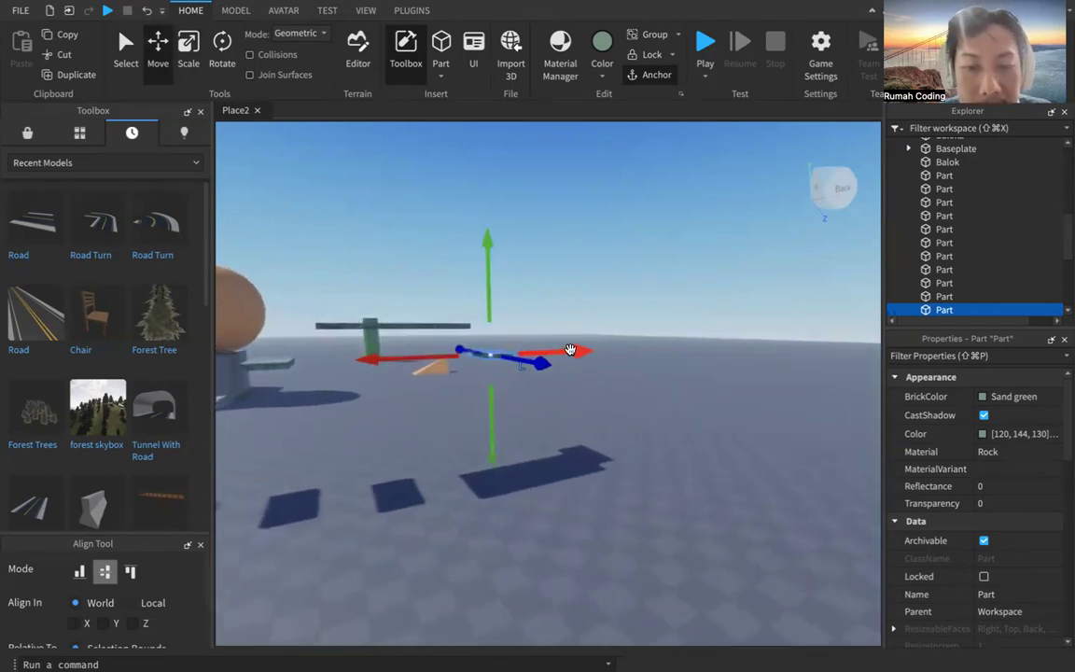
pyautogui.moveTo(570, 350)
pyautogui.mouseDown()
pyautogui.moveTo(412, 352)
pyautogui.moveTo(579, 351)
pyautogui.mouseUp()
pyautogui.moveTo(588, 420); pyautogui.dragTo(525, 436, button='middle')
pyautogui.moveTo(487, 377); pyautogui.dragTo(489, 377)
pyautogui.moveTo(448, 452); pyautogui.dragTo(558, 424, button='middle')
# Duplicate the third floating step and move the copy along X to the far side as the second descending step
pyautogui.click(331, 369)
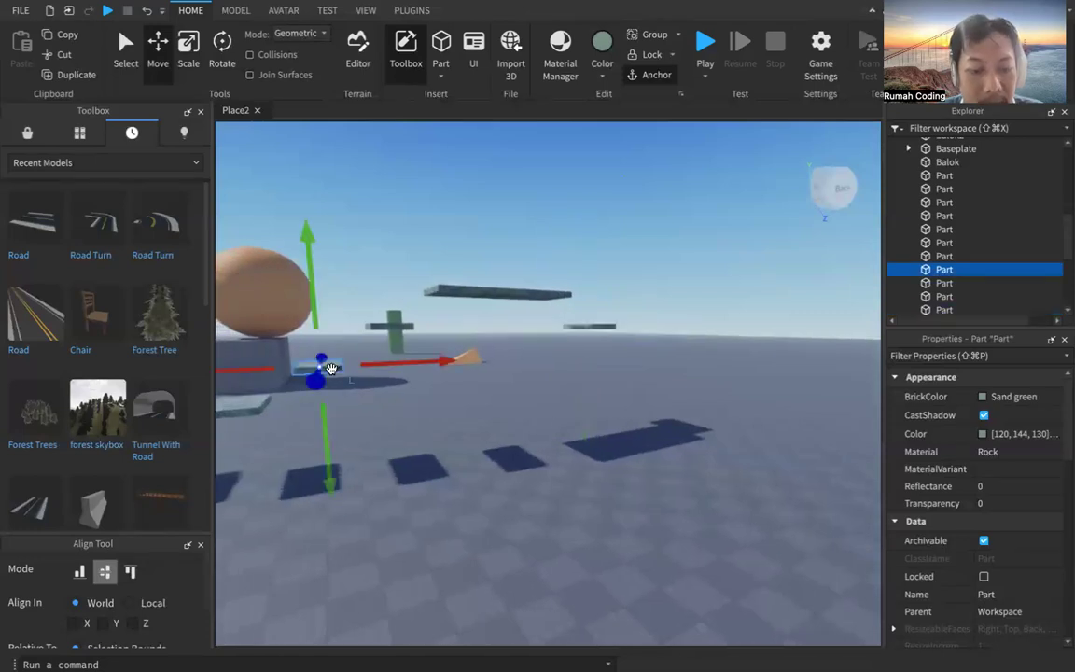
pyautogui.moveTo(435, 363); pyautogui.dragTo(700, 377)
pyautogui.press('f')
pyautogui.moveTo(595, 437); pyautogui.dragTo(520, 425, button='middle')
pyautogui.moveTo(474, 345); pyautogui.dragTo(454, 349)
pyautogui.moveTo(407, 393); pyautogui.dragTo(408, 393, button='right')
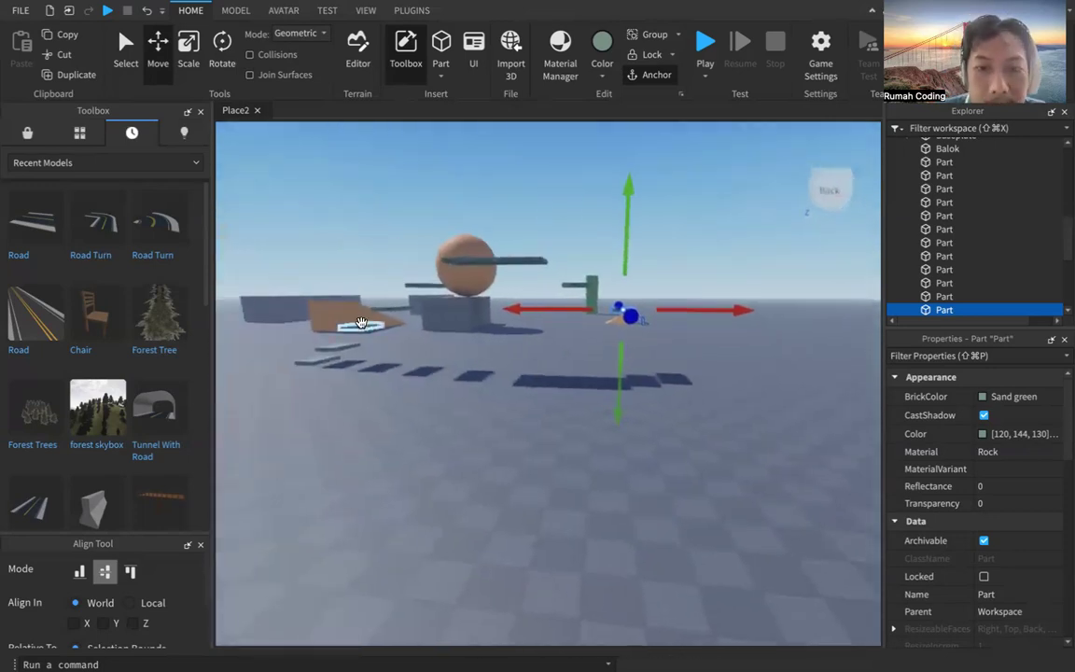
# Duplicate the second floating step and shift the copy along X beyond the others as the third descending step
pyautogui.click(361, 328)
pyautogui.click(398, 346)
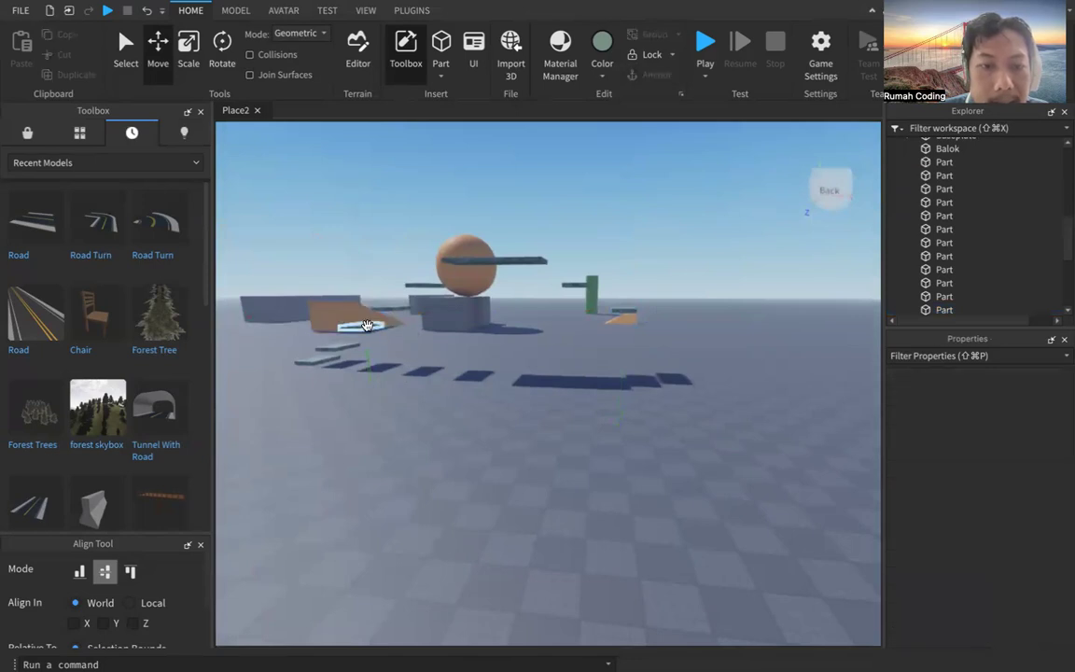
pyautogui.click(366, 325)
pyautogui.click(371, 328)
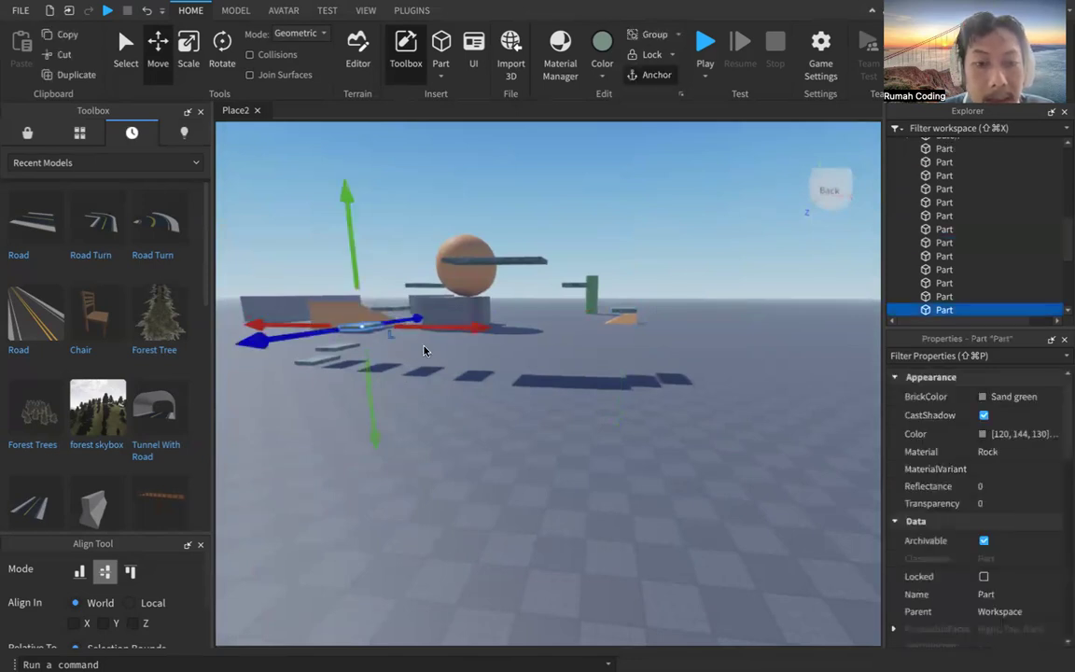
pyautogui.moveTo(482, 334); pyautogui.dragTo(798, 384)
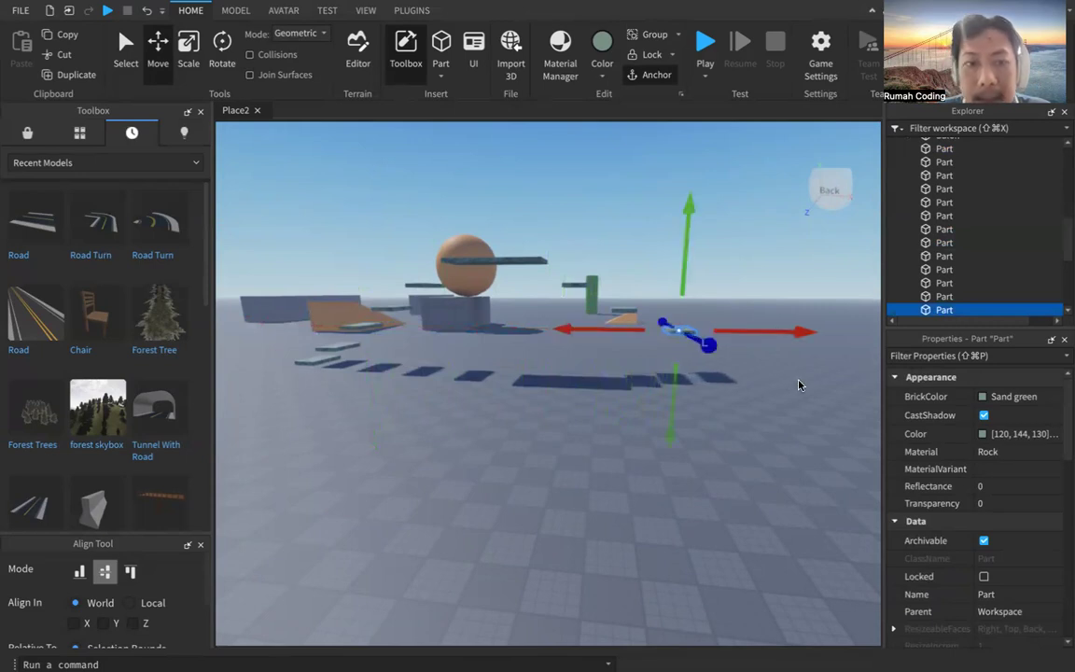
# Duplicate the first floating step and shift the copy along X to the far side as the fourth descending step
pyautogui.click(338, 347)
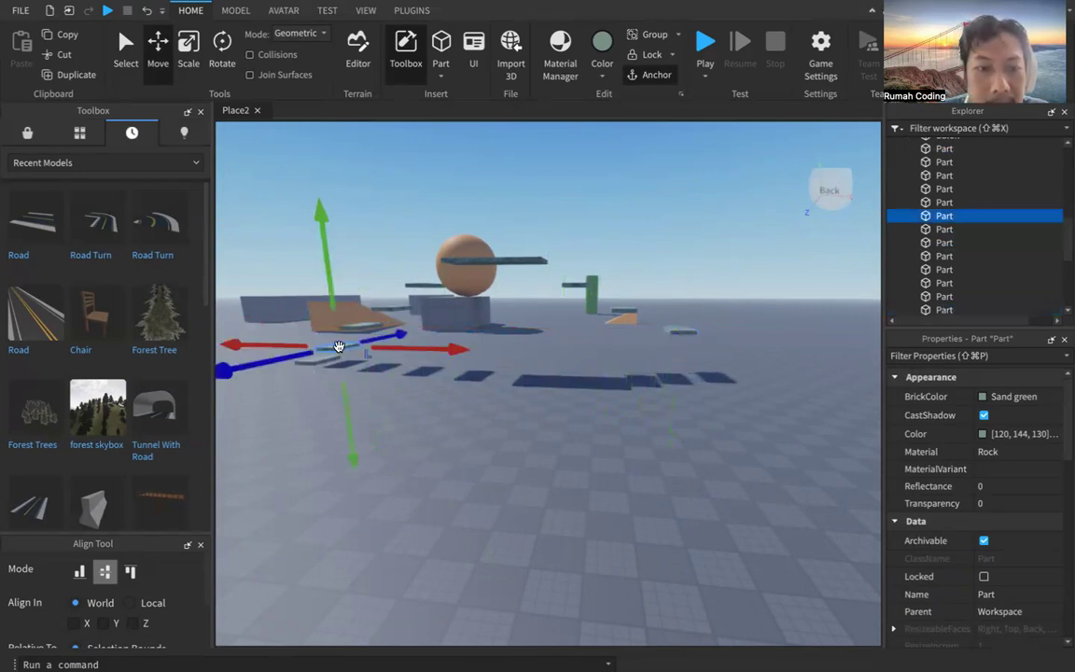
pyautogui.click(372, 347)
pyautogui.moveTo(384, 347); pyautogui.dragTo(781, 398)
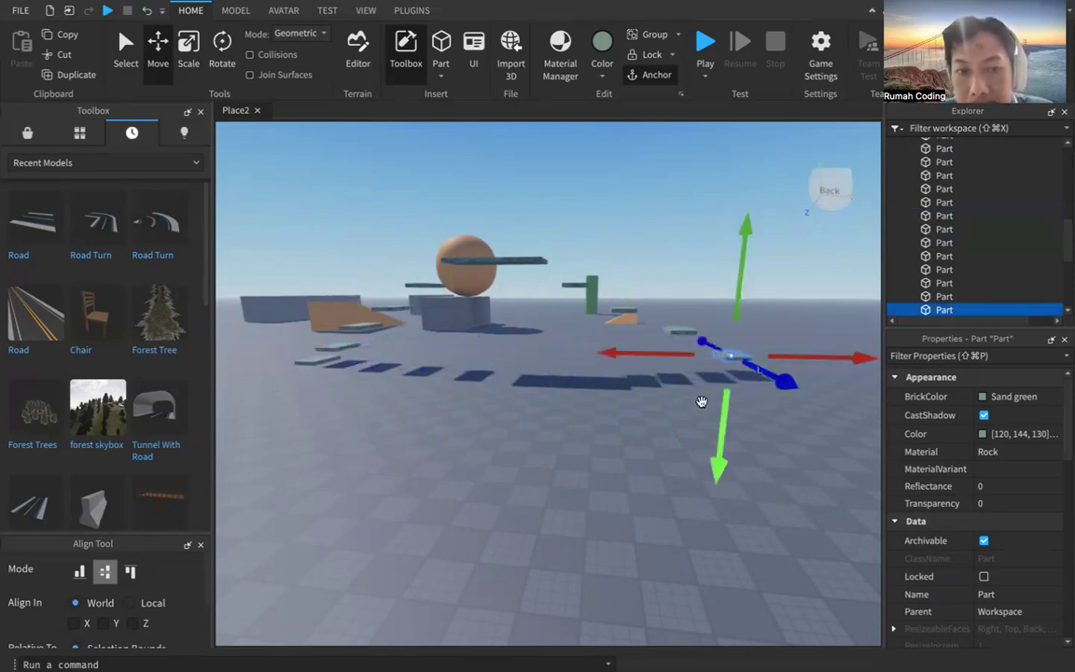
# Duplicate the lowest slab and place the copy farthest out along X as the last descending step
pyautogui.click(312, 359)
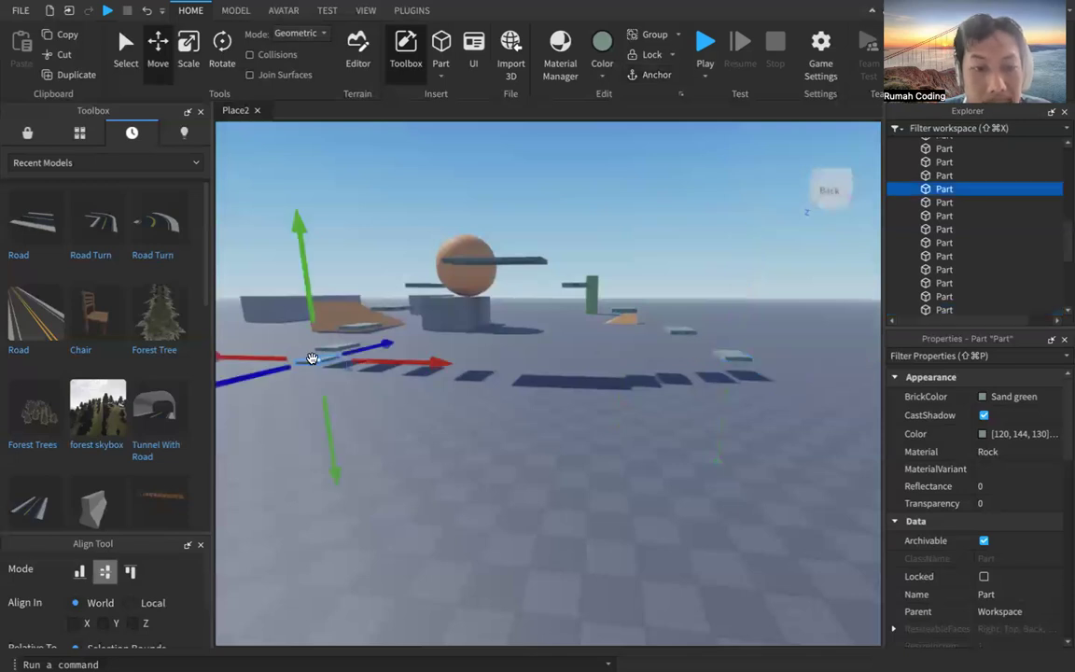
pyautogui.moveTo(416, 365); pyautogui.dragTo(866, 425)
pyautogui.moveTo(686, 375); pyautogui.dragTo(705, 377)
# Inspect the spacing and alignment of the ascending and descending slabs from the top, left and back views
pyautogui.moveTo(660, 399); pyautogui.dragTo(658, 484, button='middle')
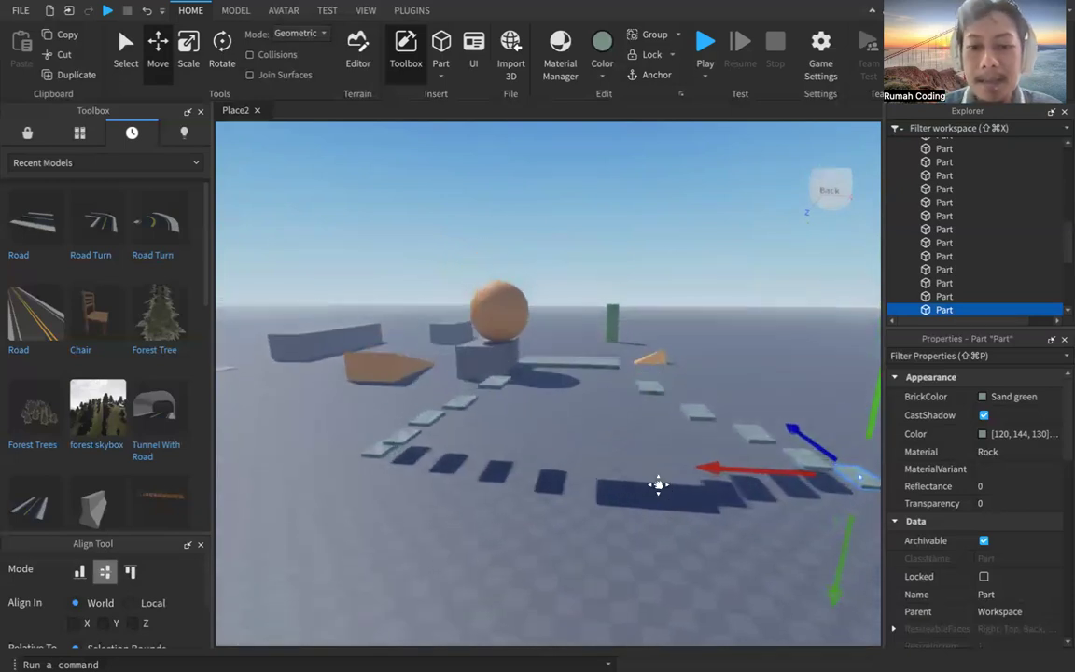
pyautogui.click(818, 180)
pyautogui.click(828, 179)
pyautogui.scroll(-8, 593, 402)
pyautogui.moveTo(407, 516); pyautogui.dragTo(362, 221, button='middle')
pyautogui.moveTo(510, 379); pyautogui.dragTo(522, 532, button='middle')
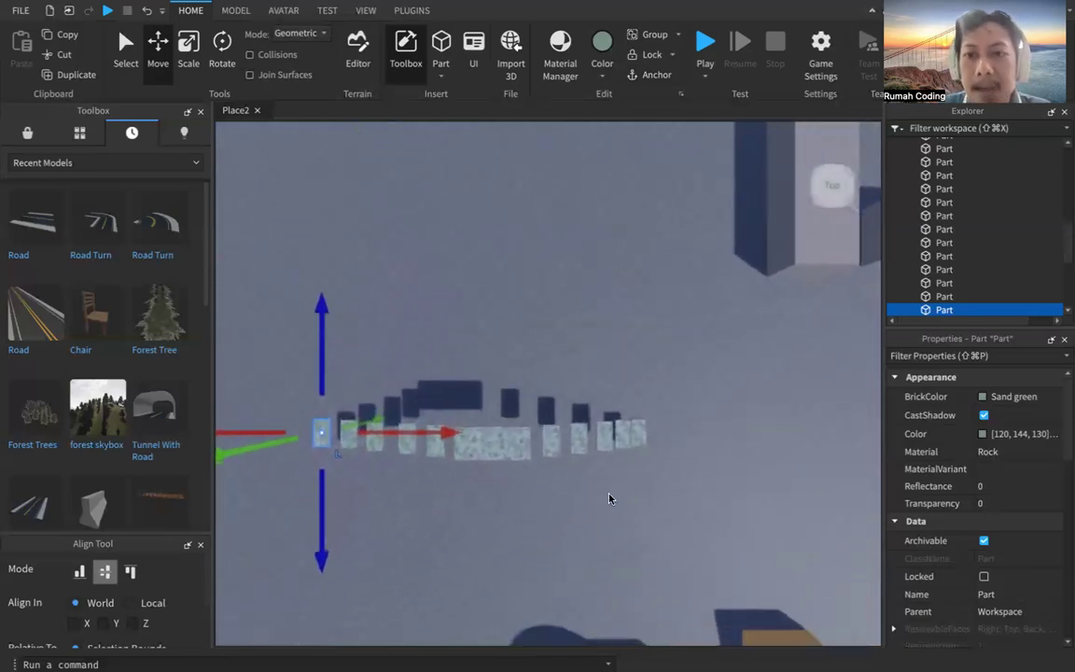
pyautogui.click(861, 191)
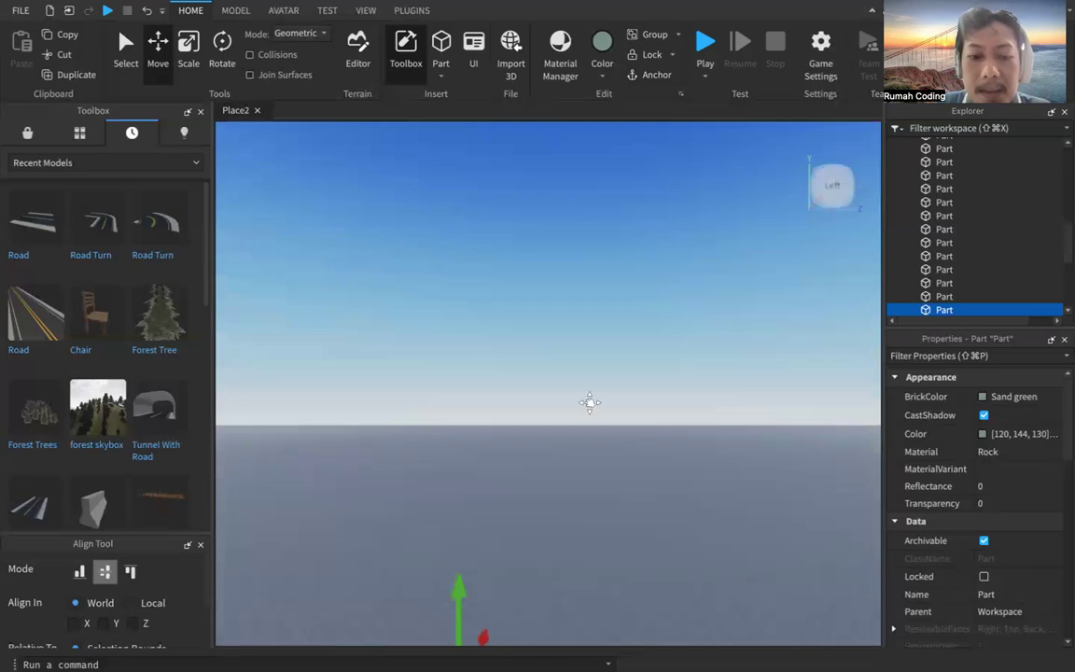
pyautogui.moveTo(618, 481); pyautogui.dragTo(598, 377, button='middle')
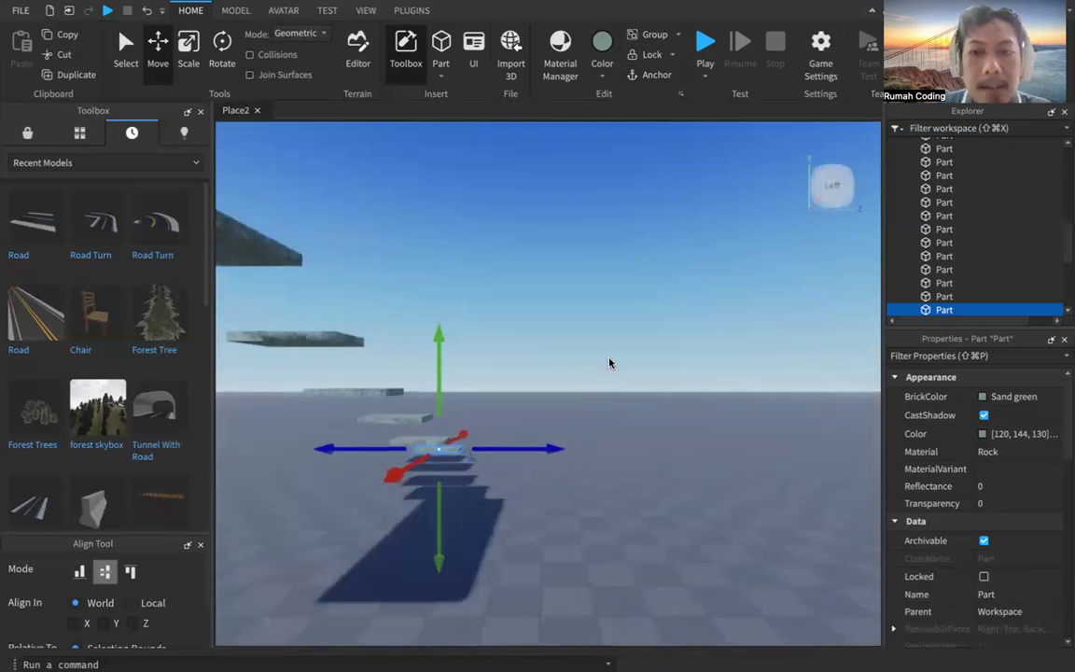
pyautogui.click(860, 191)
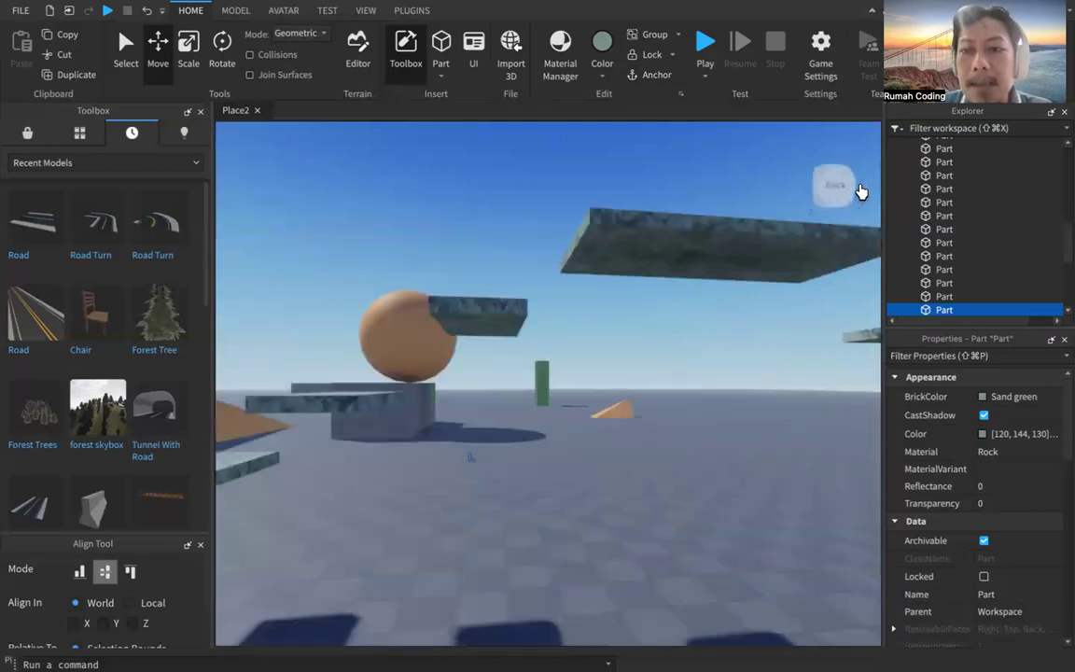
pyautogui.moveTo(668, 481); pyautogui.dragTo(602, 550, button='middle')
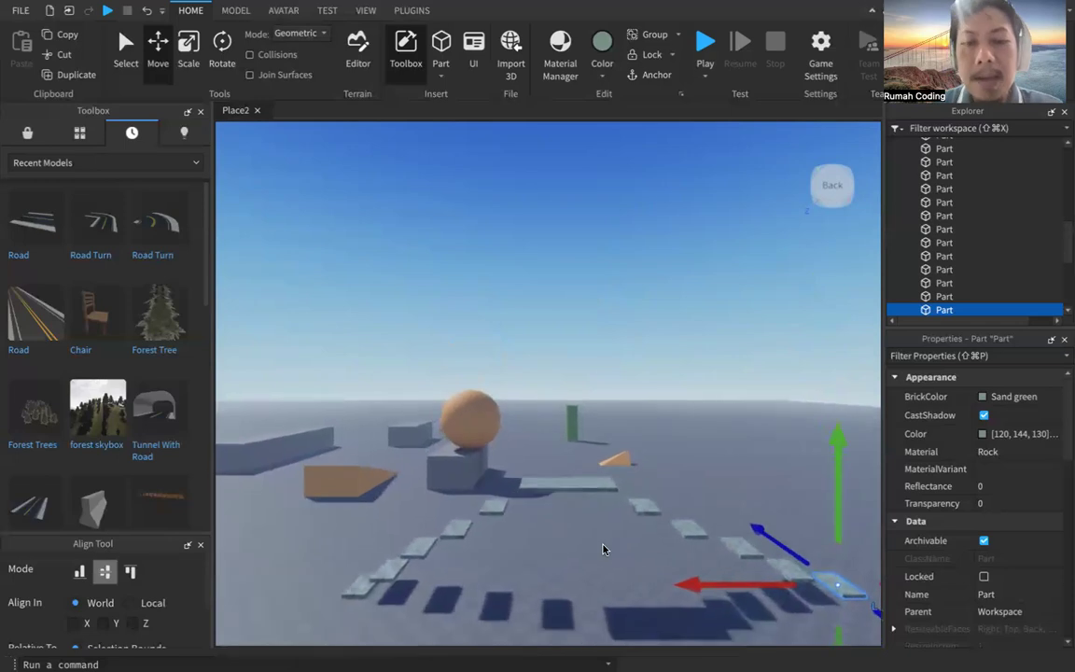
# Start a playtest and run the character past the brick wall and orange wedge to the lowest rock slab
pyautogui.click(706, 44)
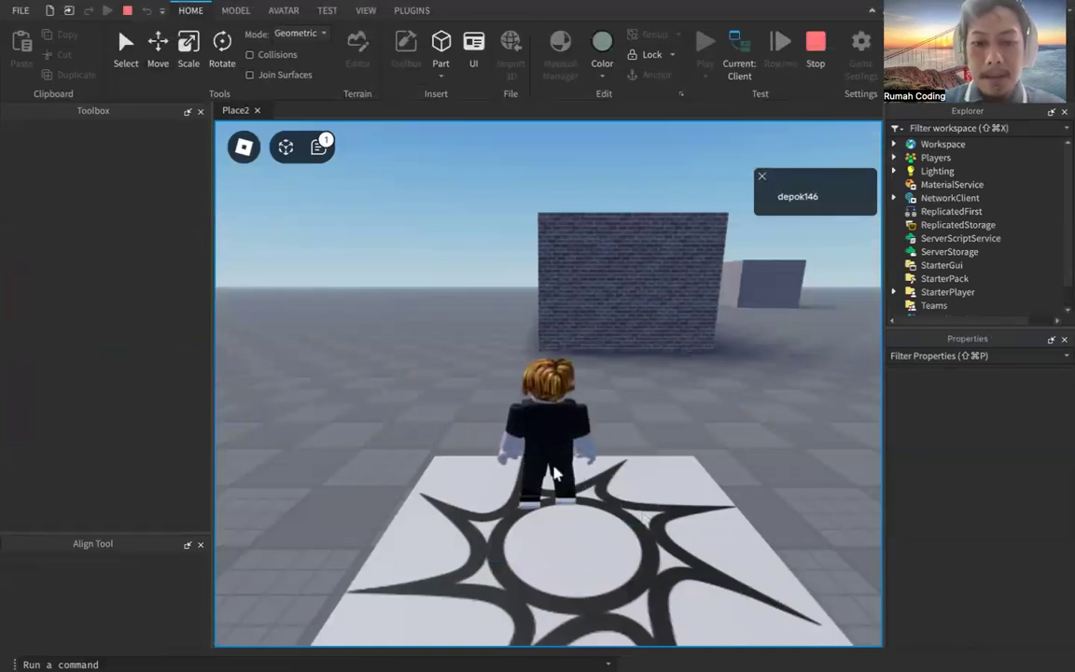
pyautogui.press('Up')
pyautogui.press('Right')
pyautogui.press('Up')
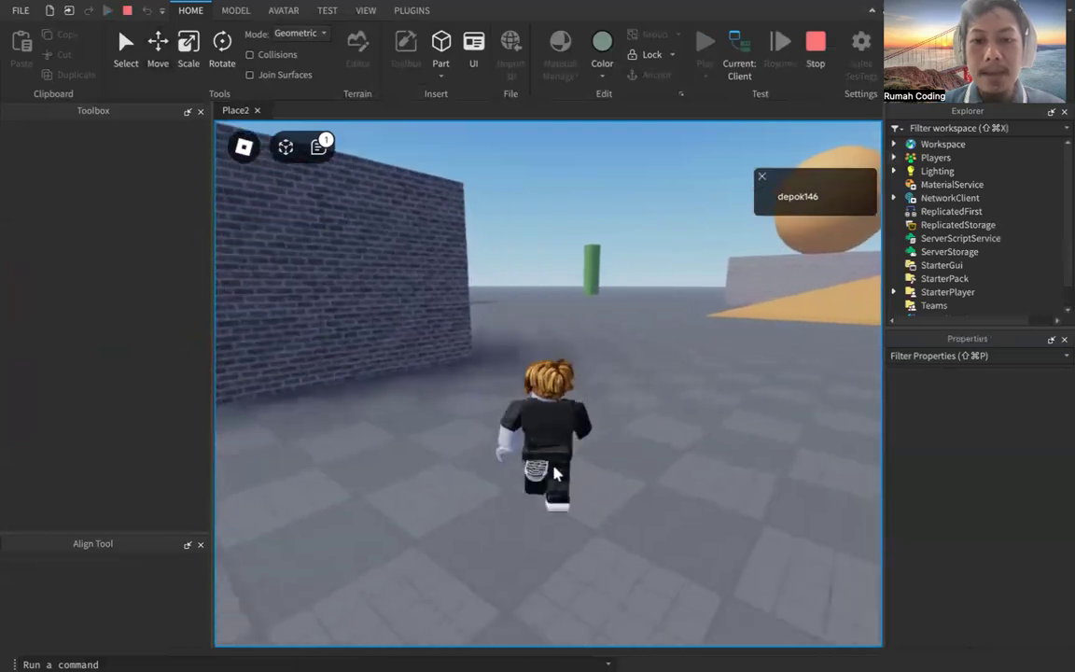
pyautogui.press('Left')
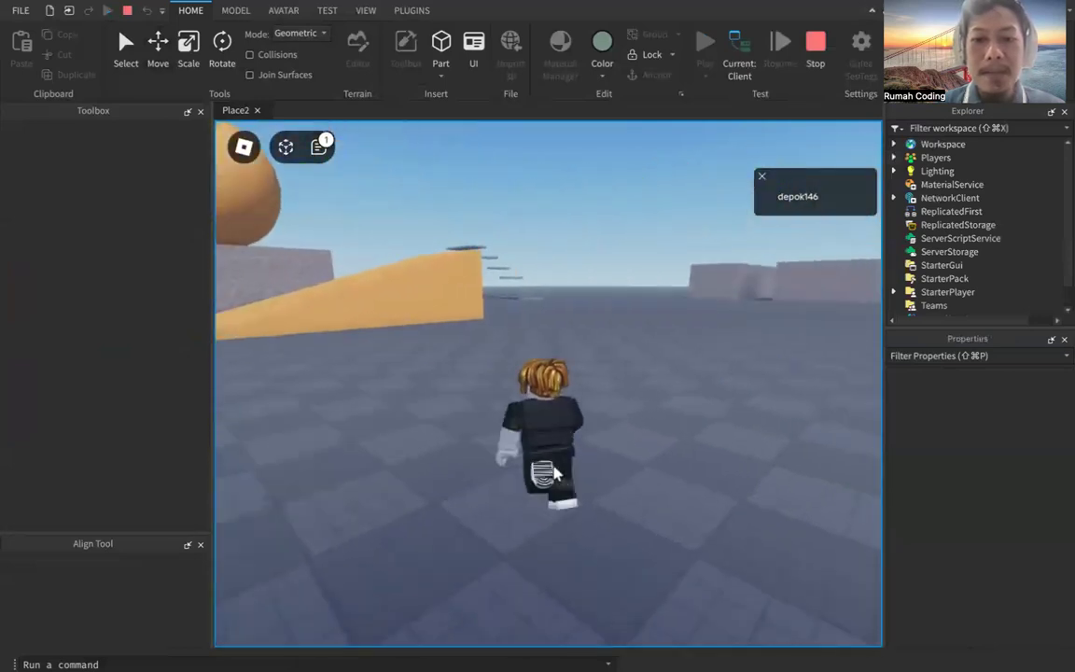
pyautogui.press('Right')
pyautogui.press('Left')
pyautogui.press('Right')
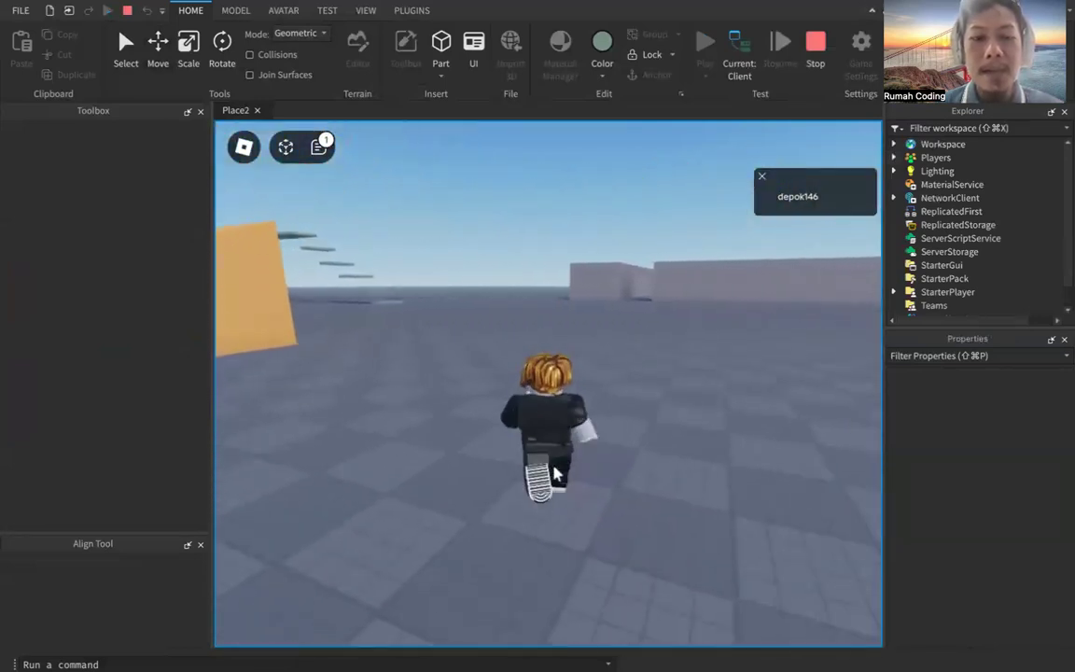
pyautogui.press('Left')
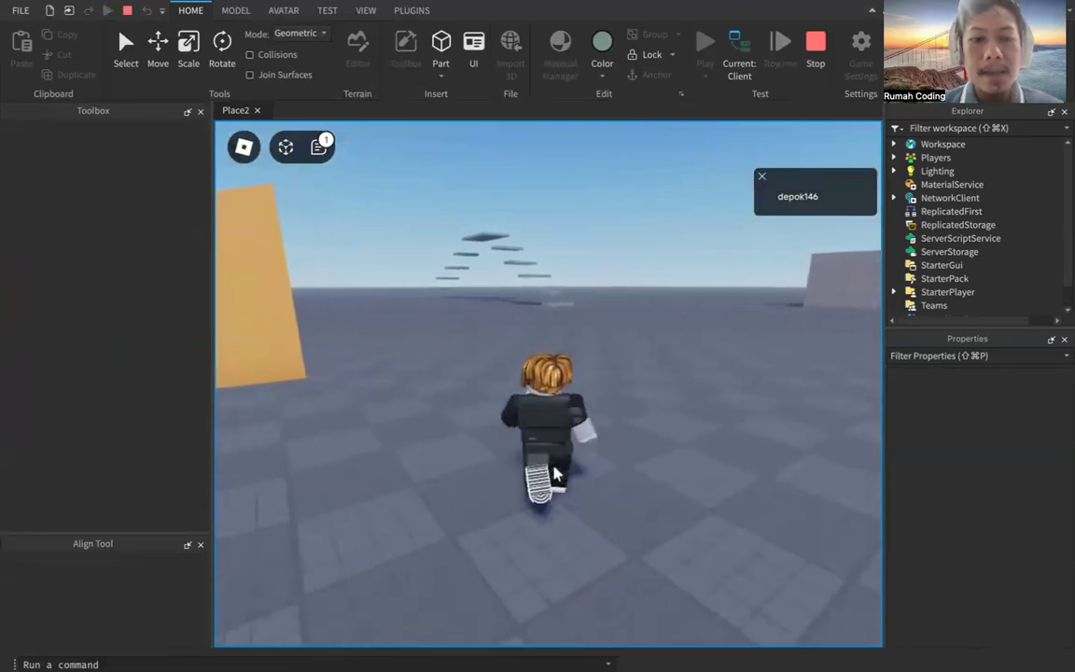
pyautogui.press('Right')
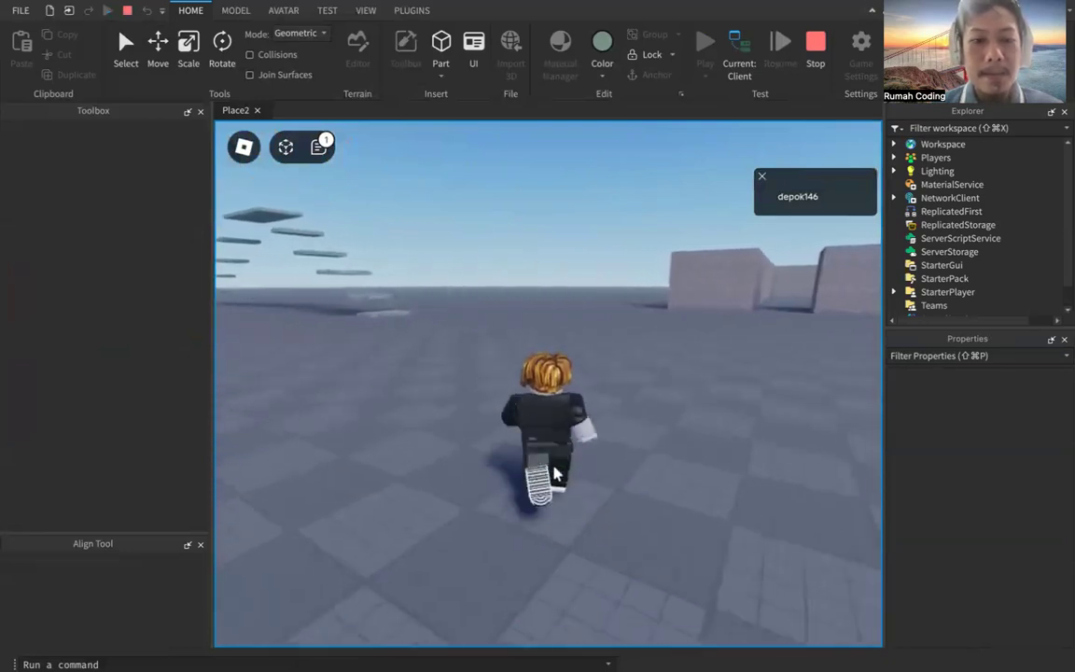
pyautogui.press('Left')
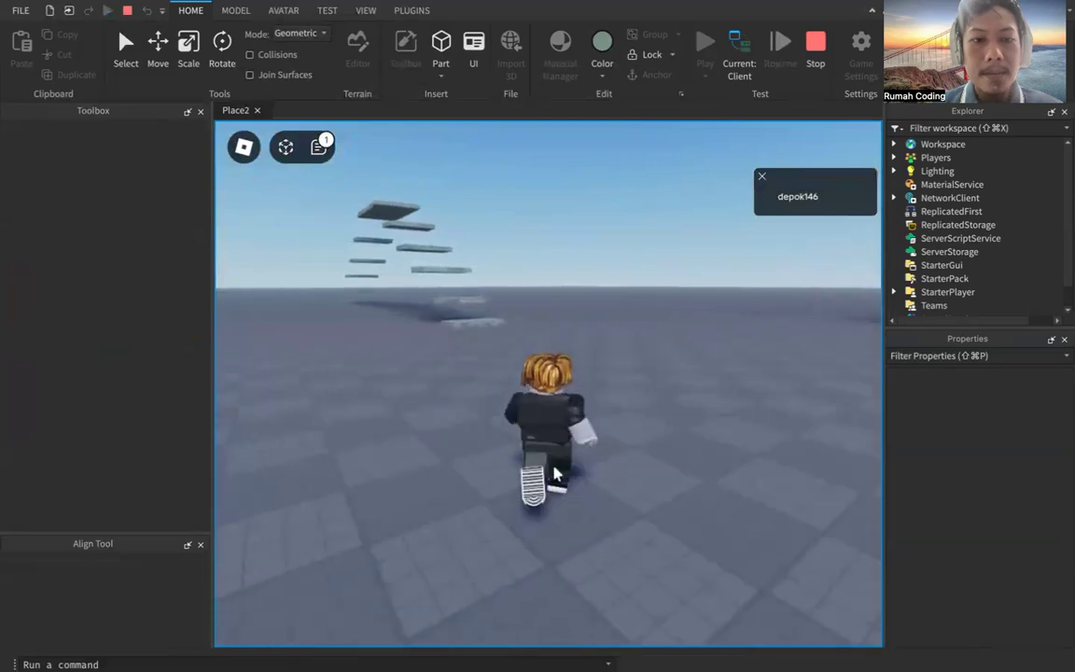
pyautogui.press('Left')
pyautogui.press('Right')
pyautogui.press('Left')
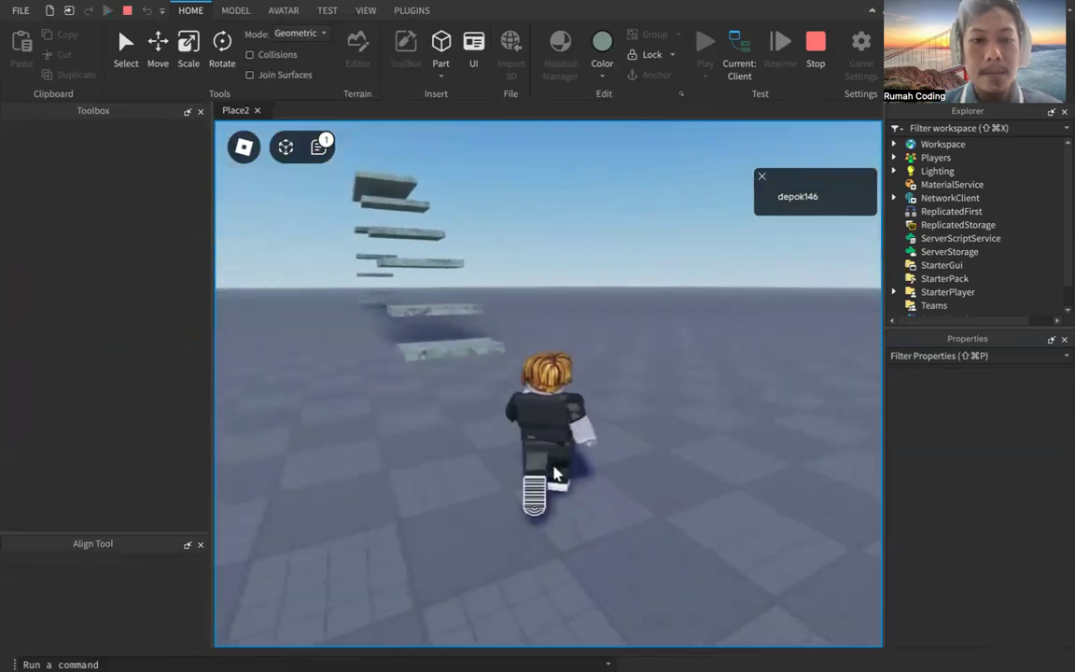
pyautogui.press('Left')
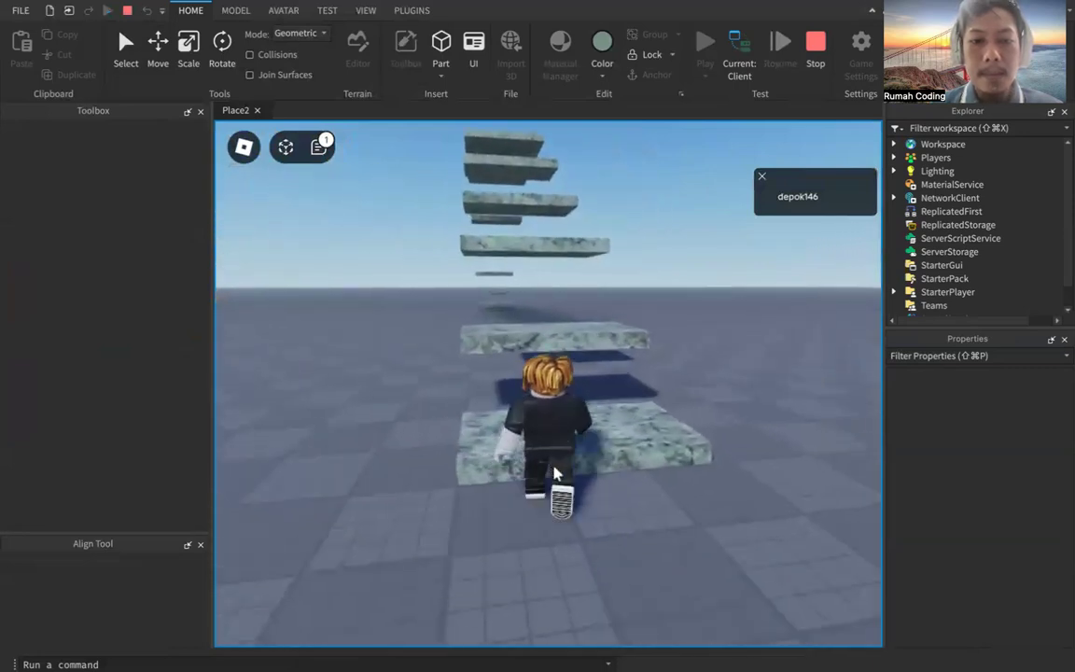
# Try to jump the character from slab to slab up the floating rock steps
pyautogui.press('space')
pyautogui.press('Up')
pyautogui.press('space')
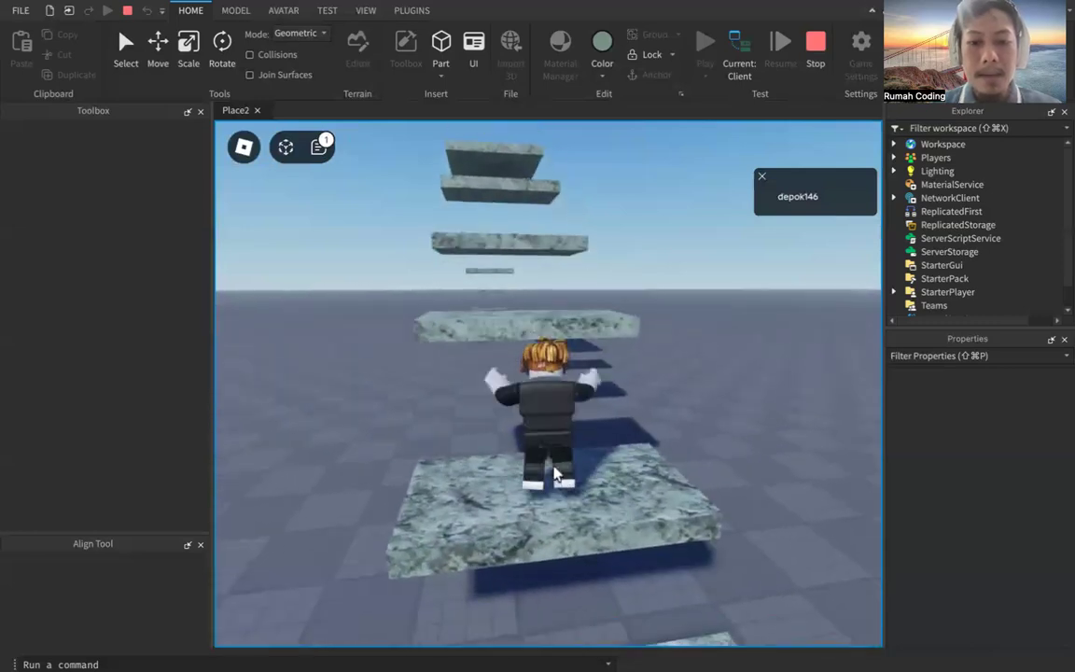
pyautogui.press('Up')
pyautogui.press('space')
pyautogui.press('Up')
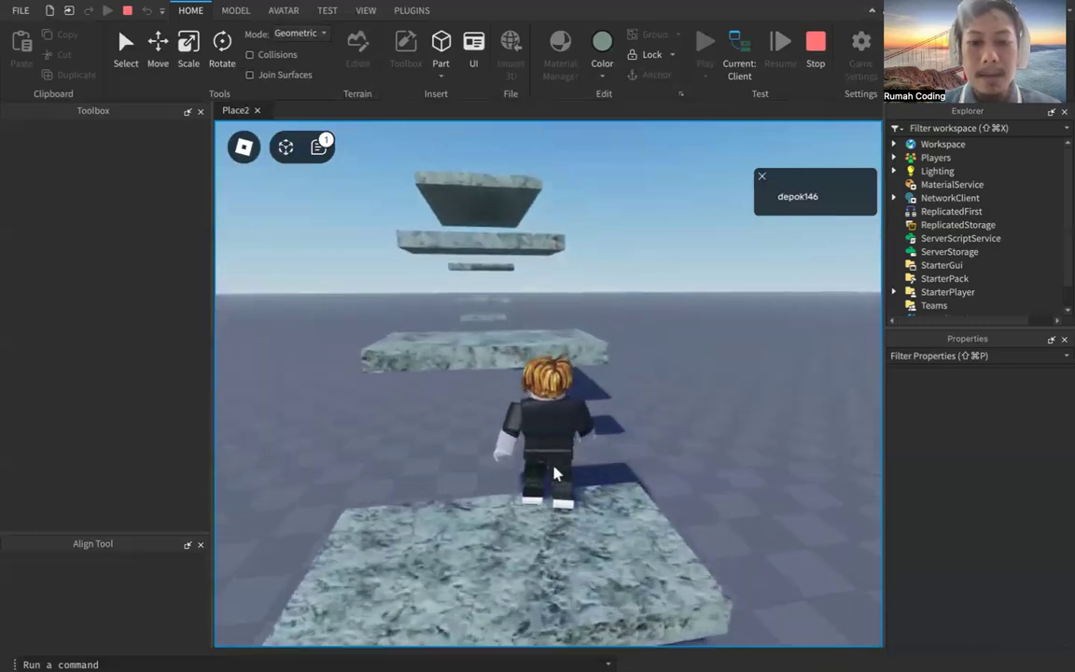
pyautogui.press('Up')
pyautogui.press('space')
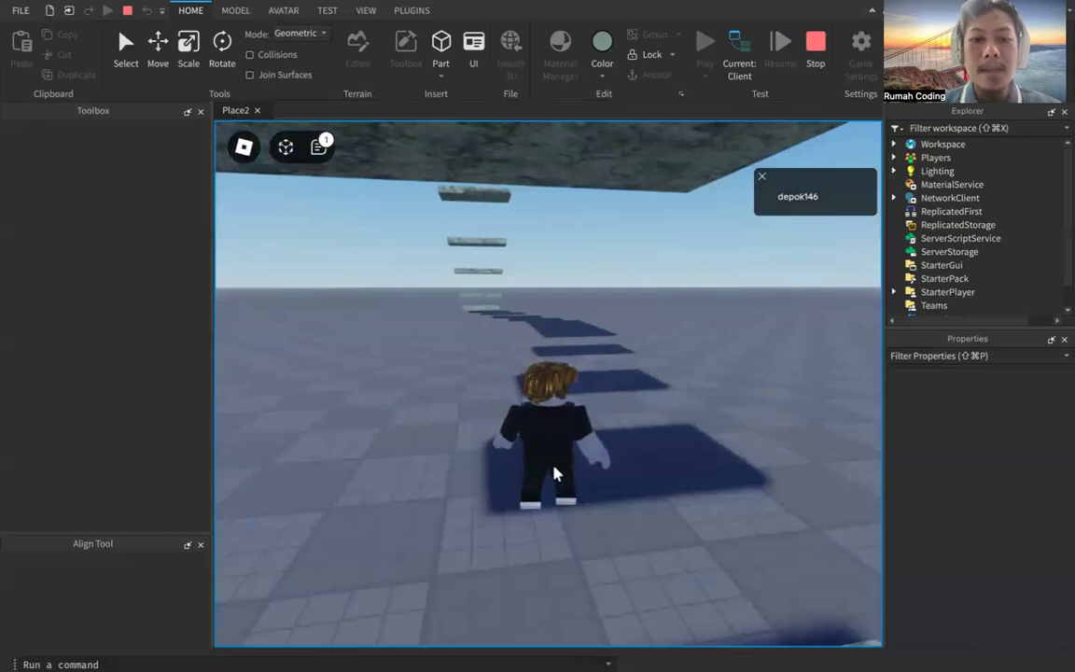
# Run the character back to the lowest rock slab, jump onto it and face the ascending steps
pyautogui.press('Down')
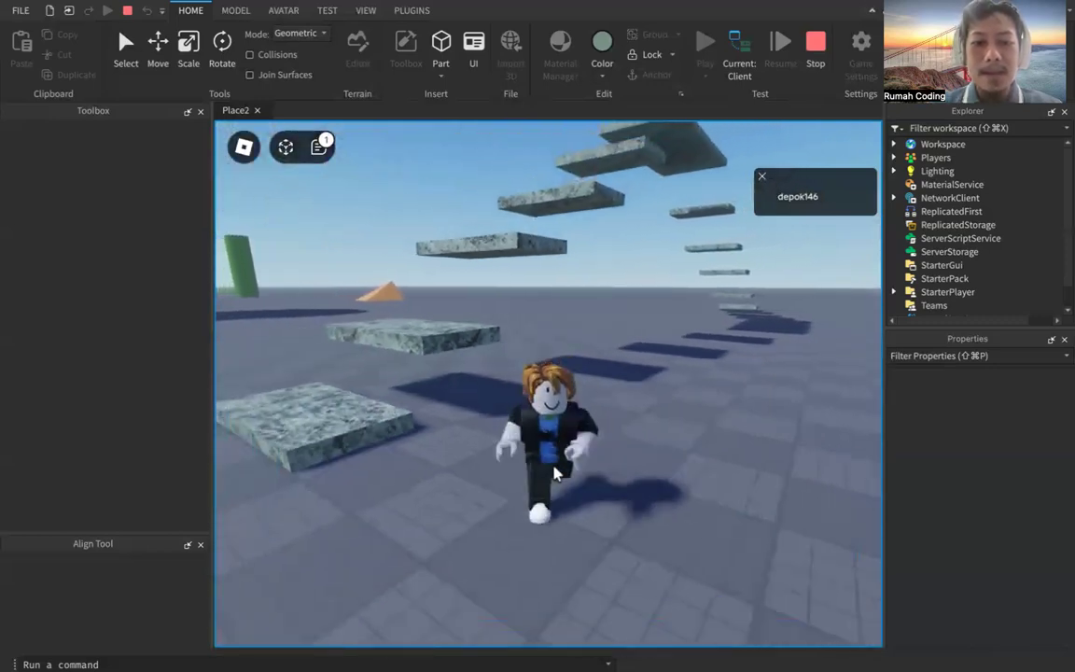
pyautogui.press('Left')
pyautogui.press('Up')
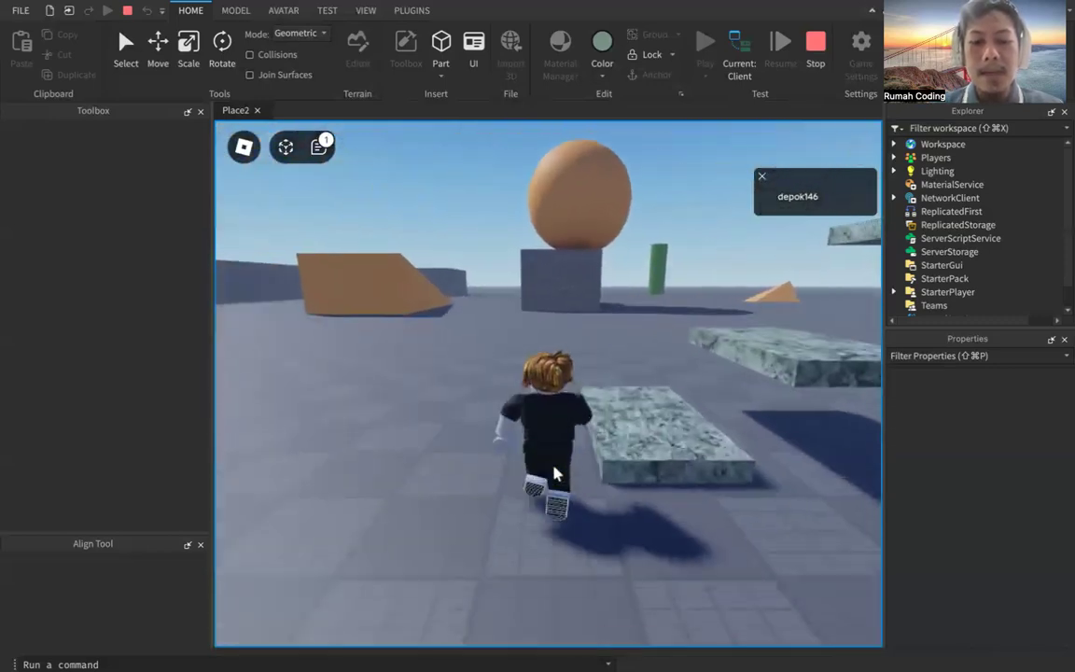
pyautogui.press('Right')
pyautogui.press('space')
pyautogui.press('Up')
pyautogui.press('Right')
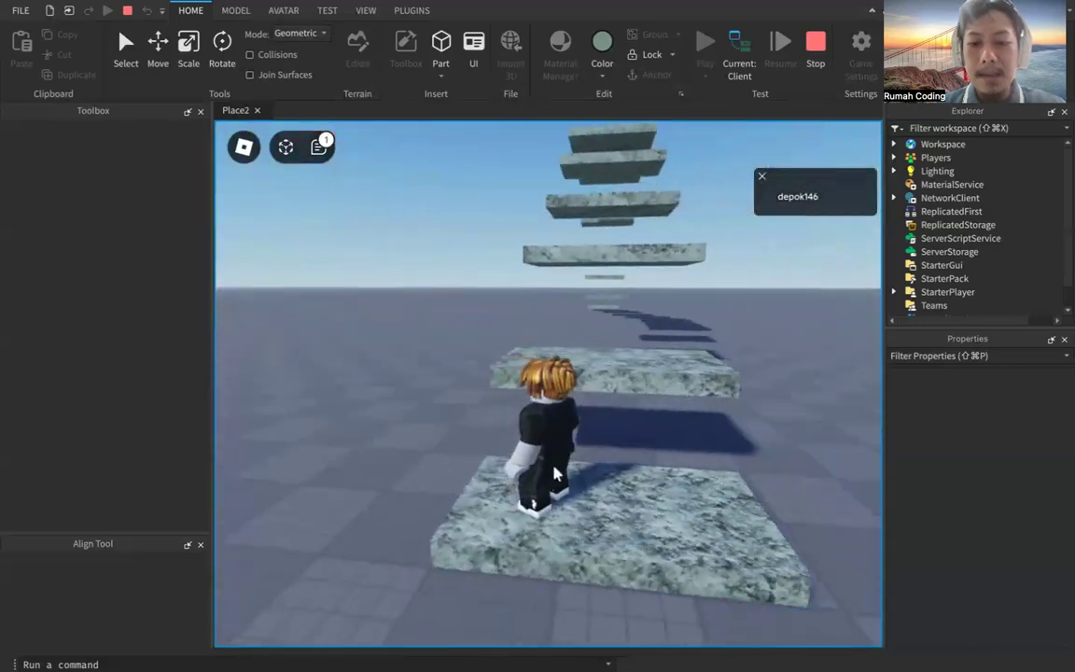
# Jump the character up the ascending rock slabs, one slab at a time
pyautogui.press('Right')
pyautogui.press('Up')
pyautogui.press('space')
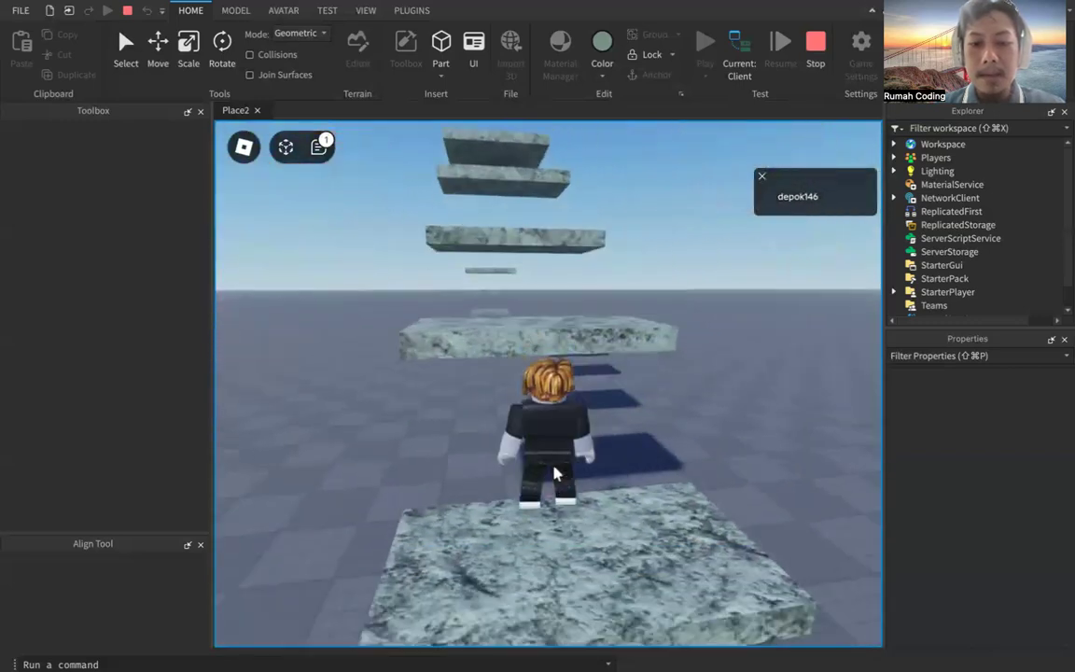
pyautogui.press('Up')
pyautogui.press('space')
pyautogui.press('Up')
pyautogui.press('space')
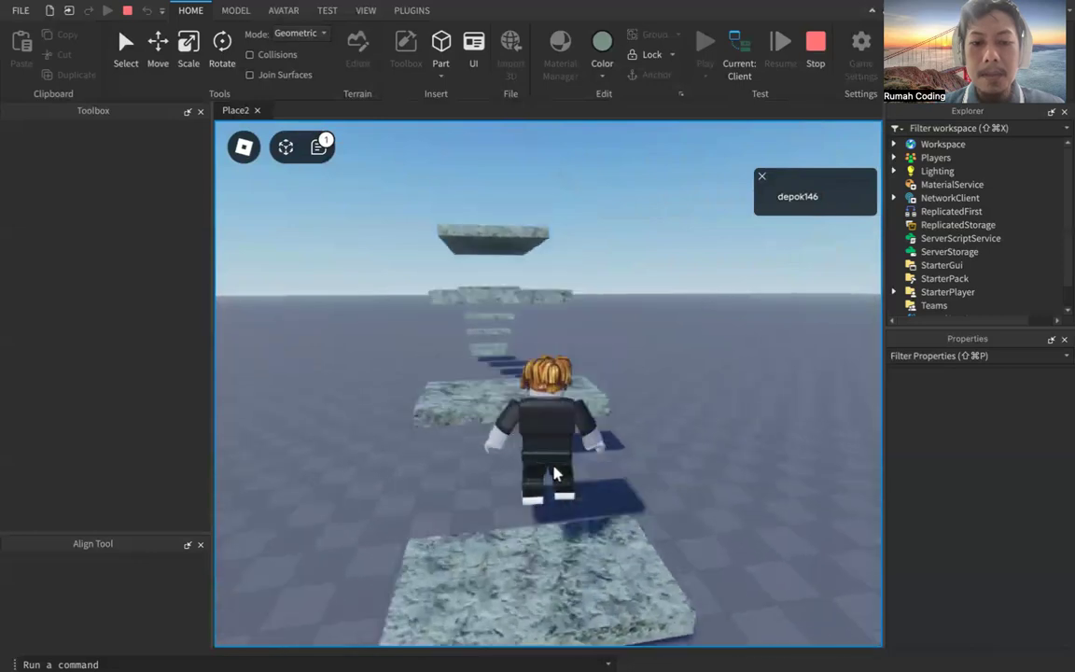
pyautogui.press('Down')
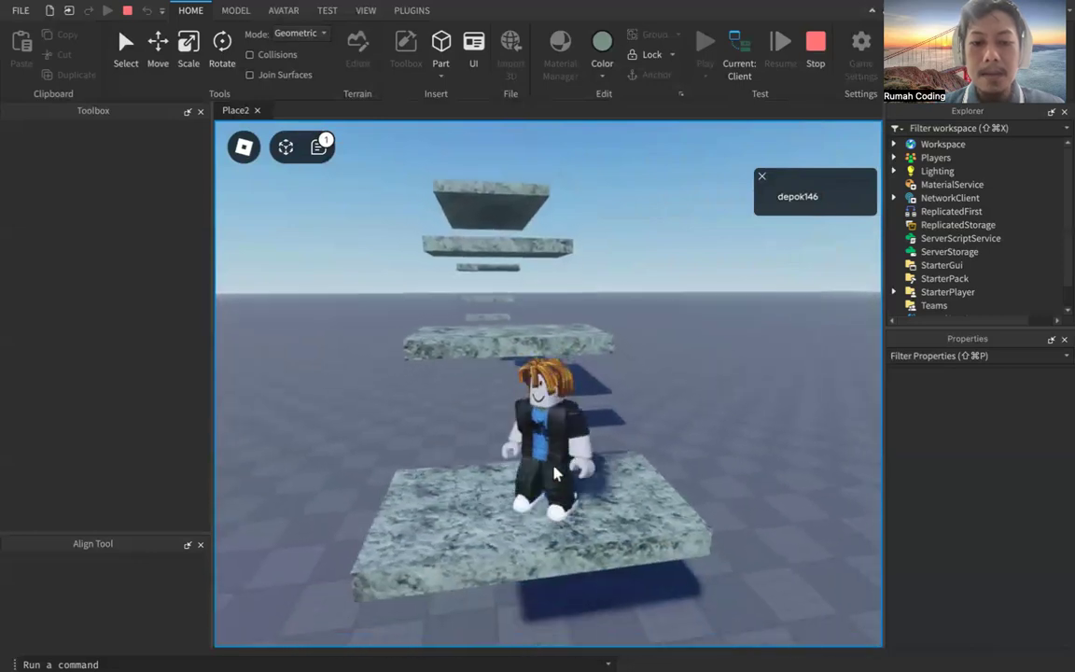
pyautogui.press('Up')
pyautogui.press('space')
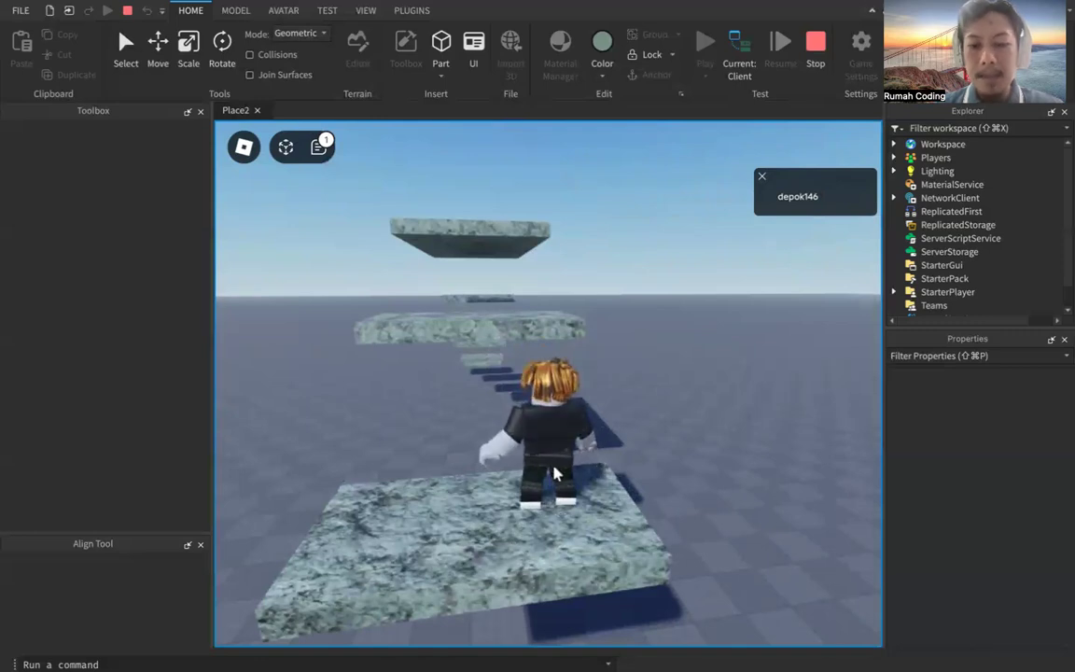
# Jump the character onto the long top slab and try to cross it toward the descending slabs
pyautogui.press('Up')
pyautogui.press('space')
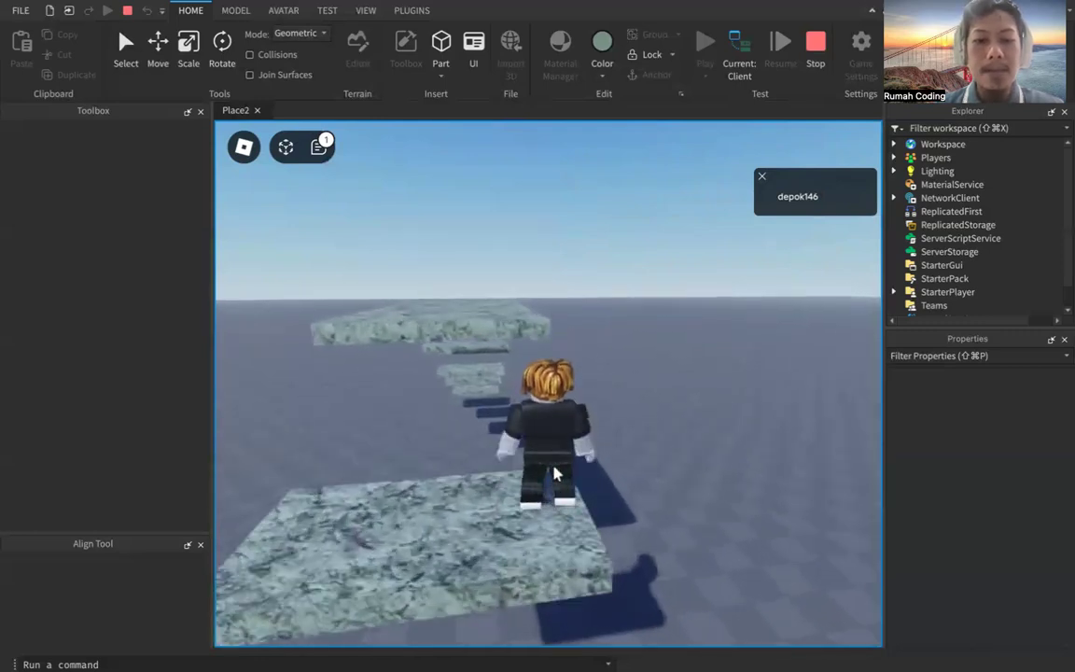
pyautogui.press('Left')
pyautogui.press('Up')
pyautogui.press('space')
pyautogui.press('Right')
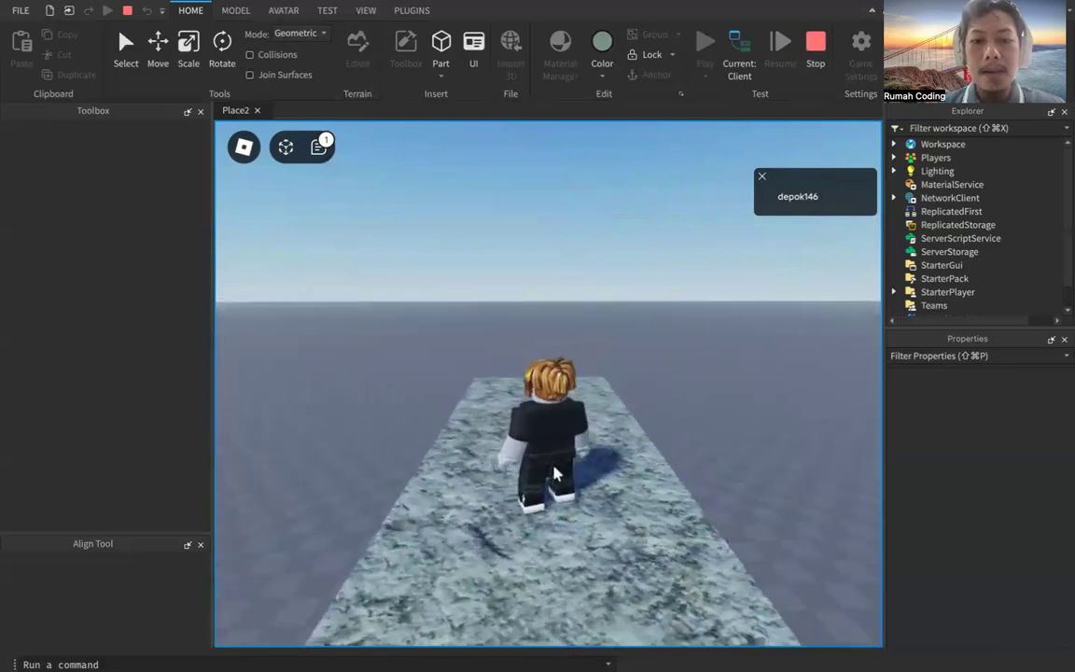
pyautogui.press('Up')
pyautogui.press('space')
pyautogui.press('Up')
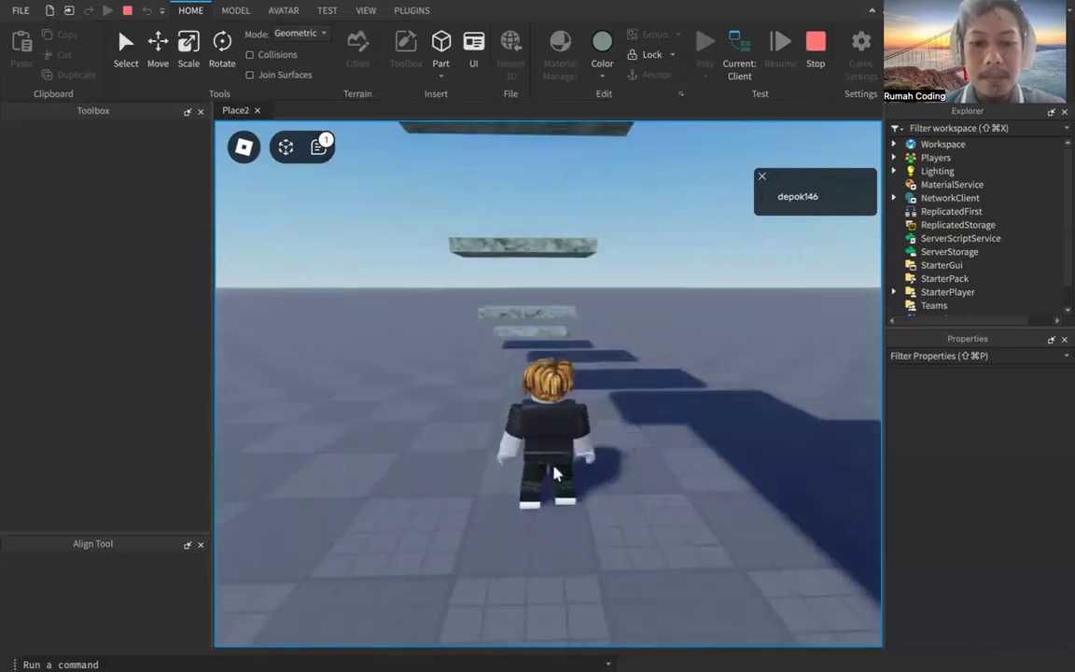
# Run the character over the ground beside the descending slabs to view the course, and end the playtest
pyautogui.press('Left')
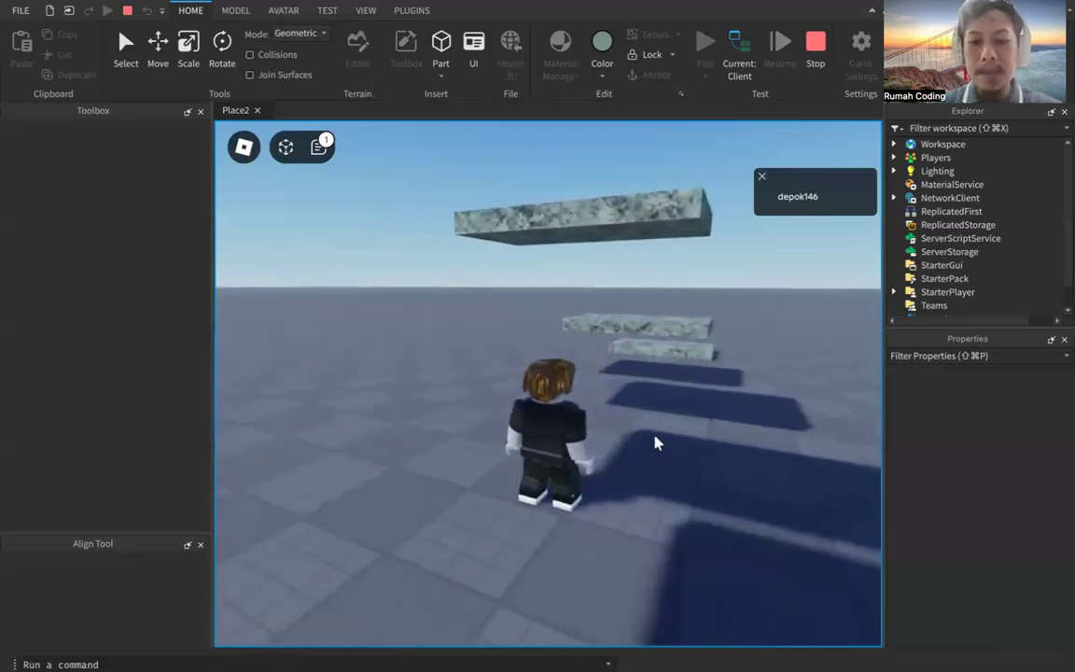
pyautogui.press('Down')
pyautogui.press('Right')
pyautogui.press('Up')
pyautogui.press('Left')
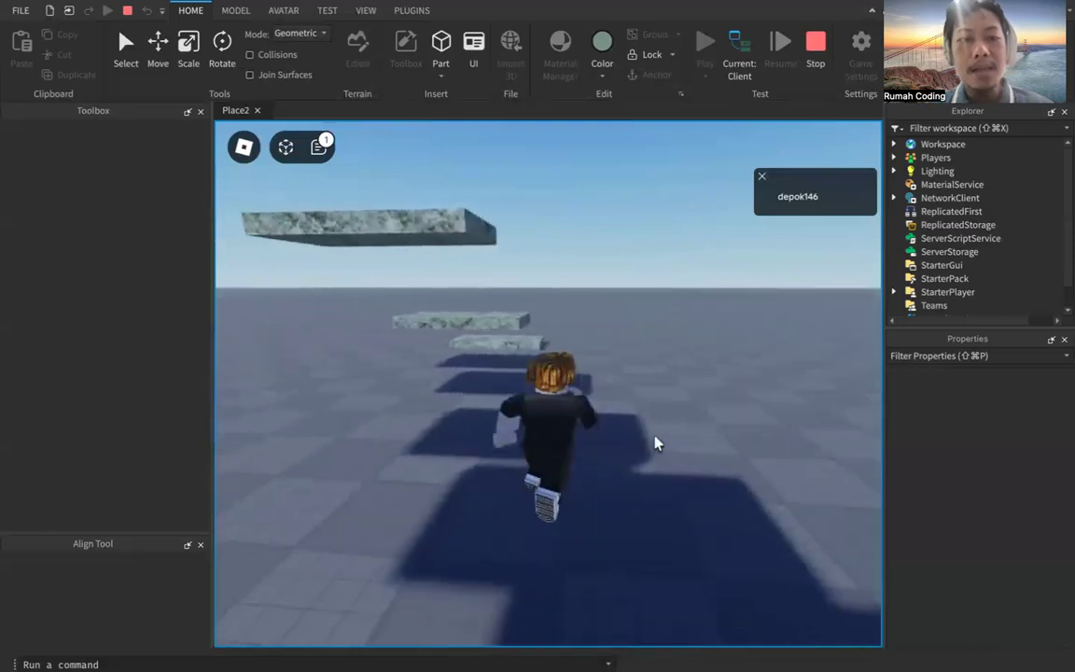
pyautogui.press('Down')
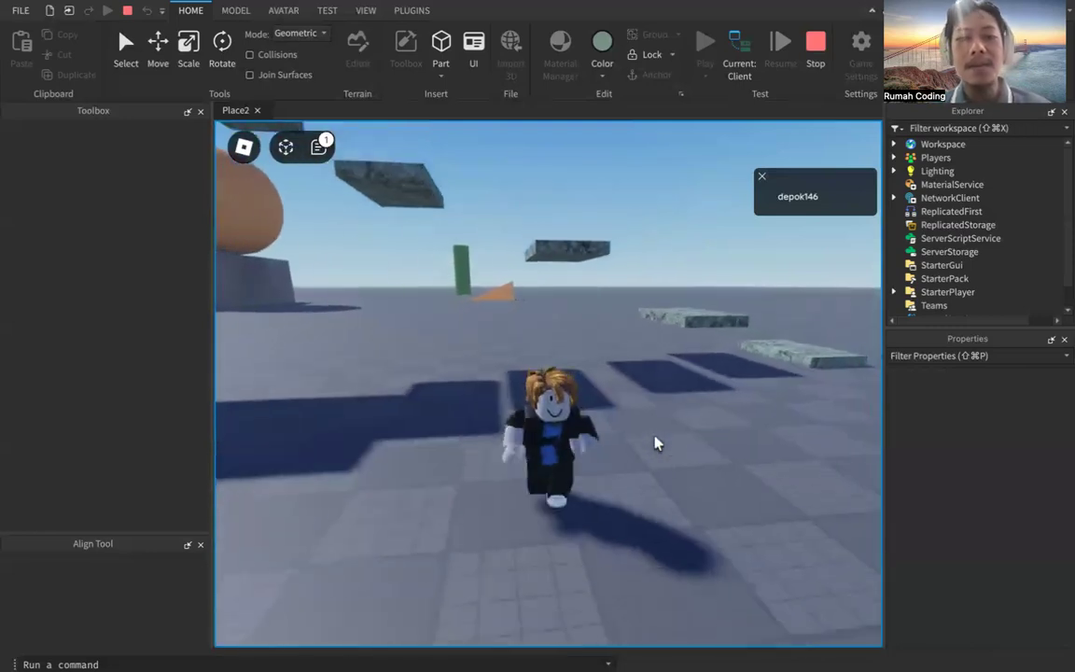
pyautogui.press('Up')
pyautogui.press('Down')
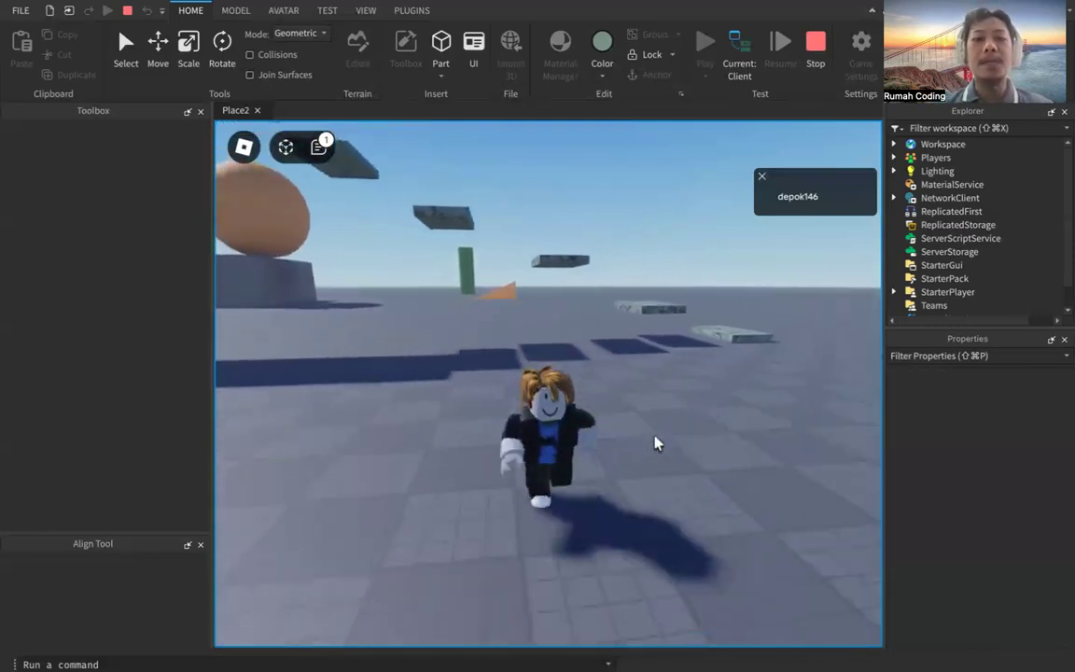
pyautogui.click(817, 43)
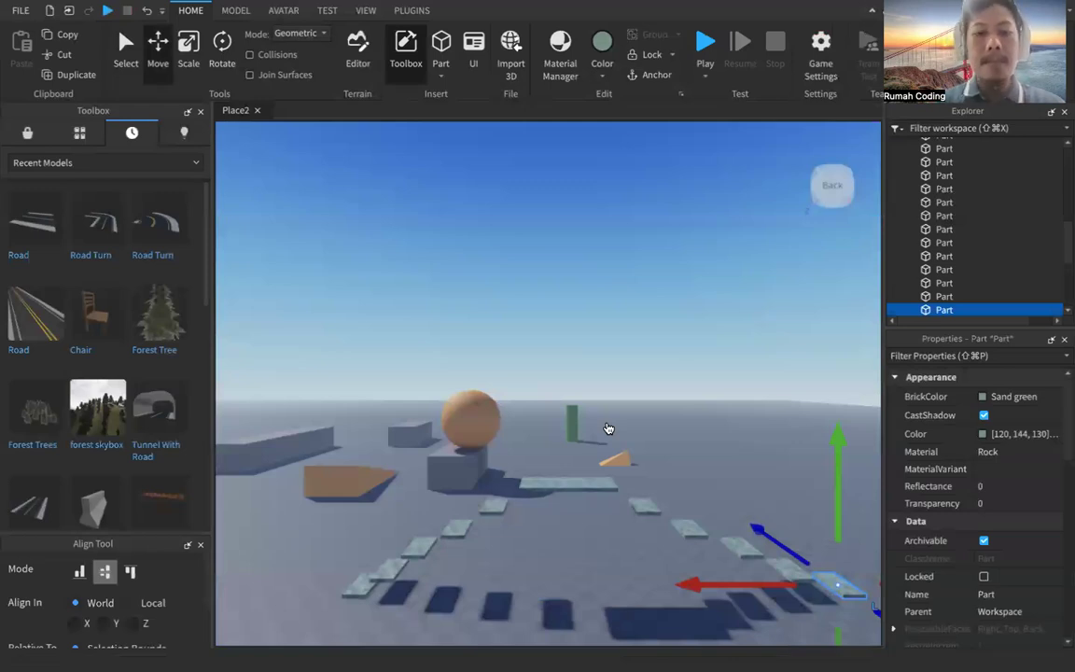
pyautogui.scroll(-3, 513, 417)
pyautogui.scroll(3, 517, 431)
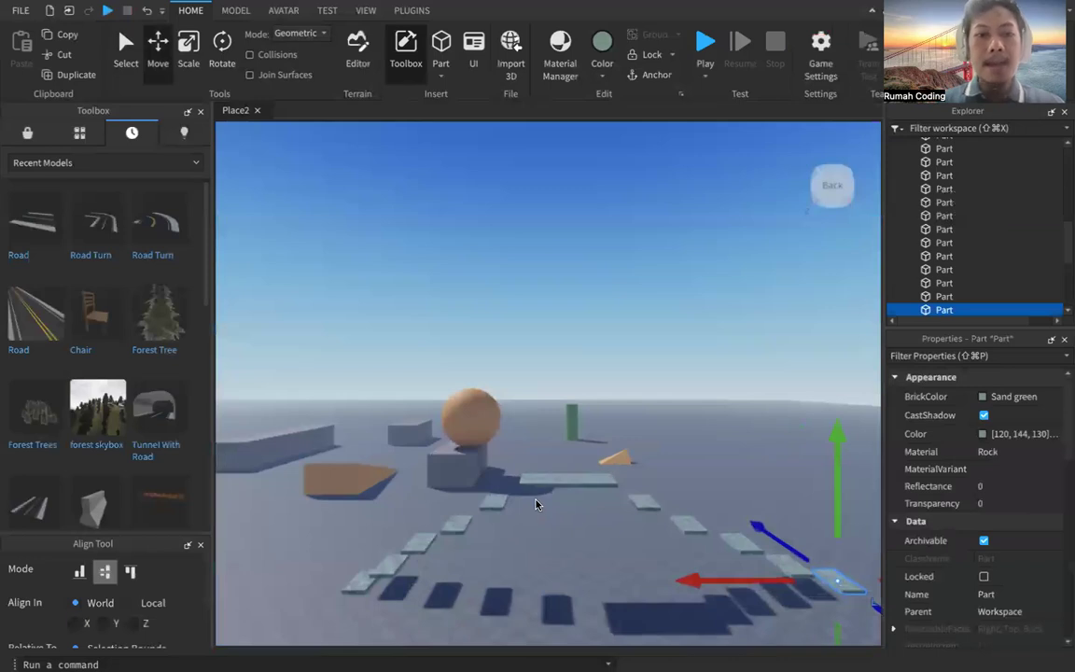
pyautogui.scroll(-4, 536, 504)
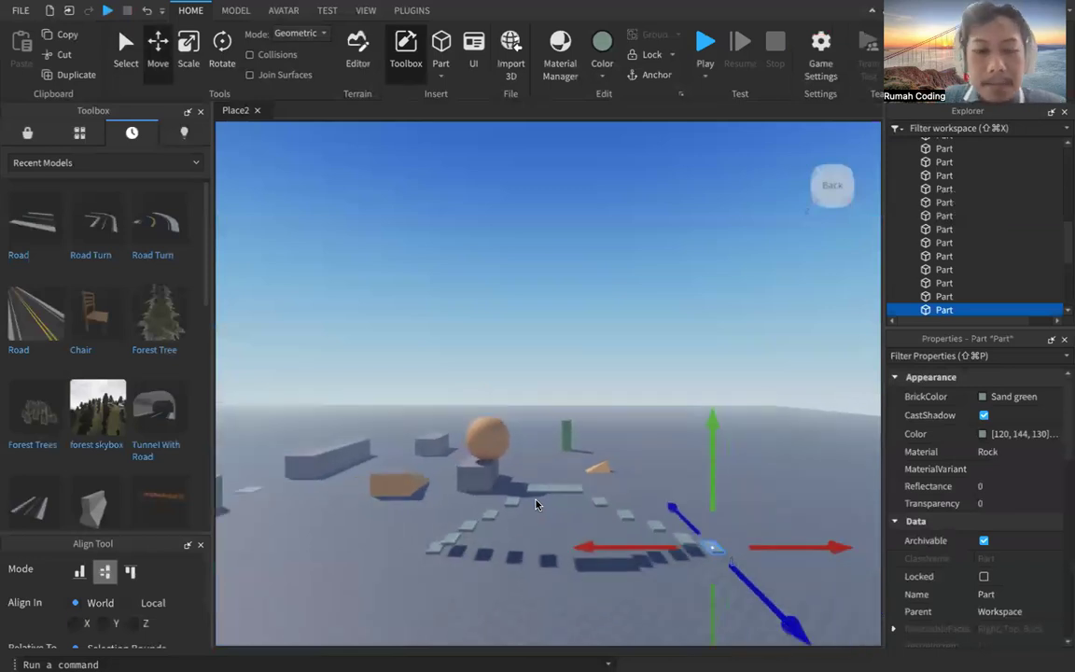
pyautogui.scroll(-2, 532, 505)
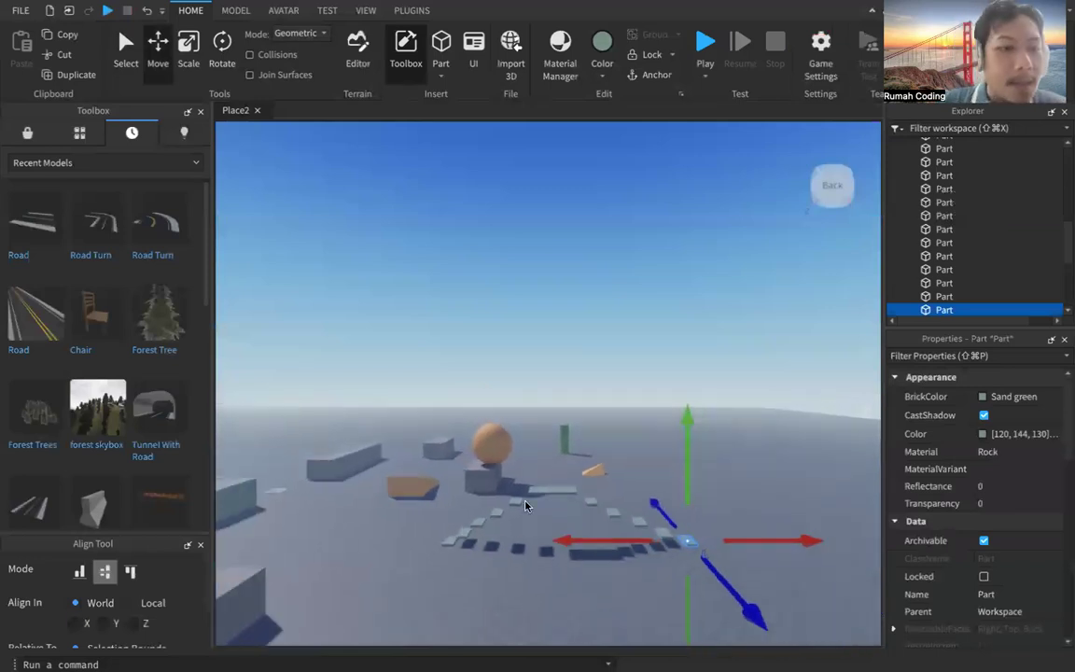
# Search the Toolbox models for "car" and insert the 2019 Sports Car // Rosh model, accepting its included scripts
pyautogui.click(31, 133)
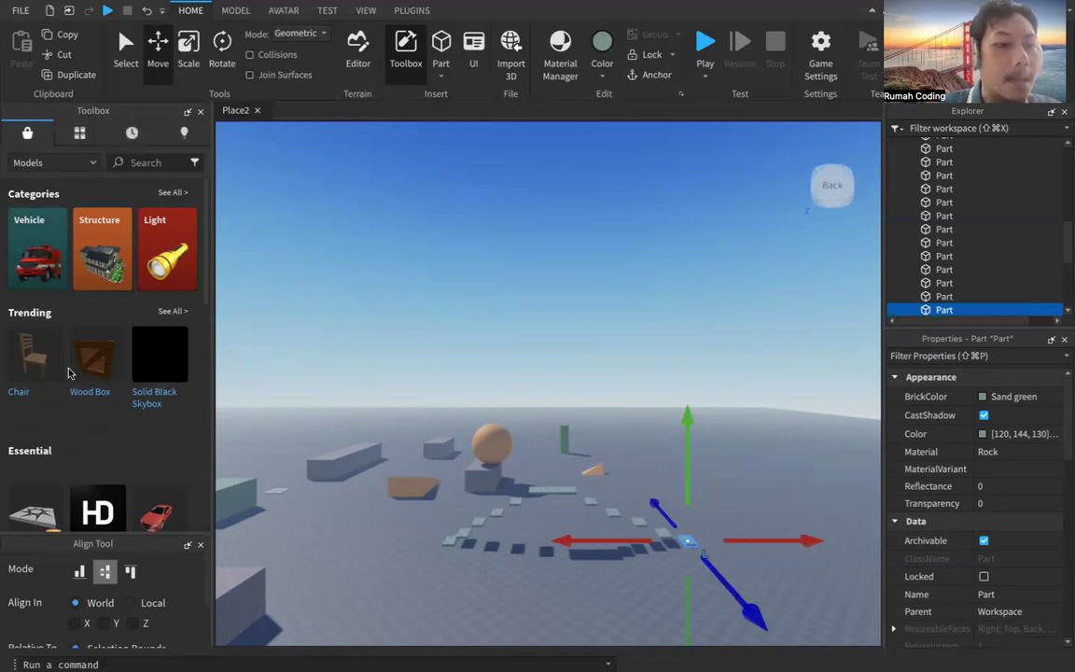
pyautogui.scroll(-10, 112, 476)
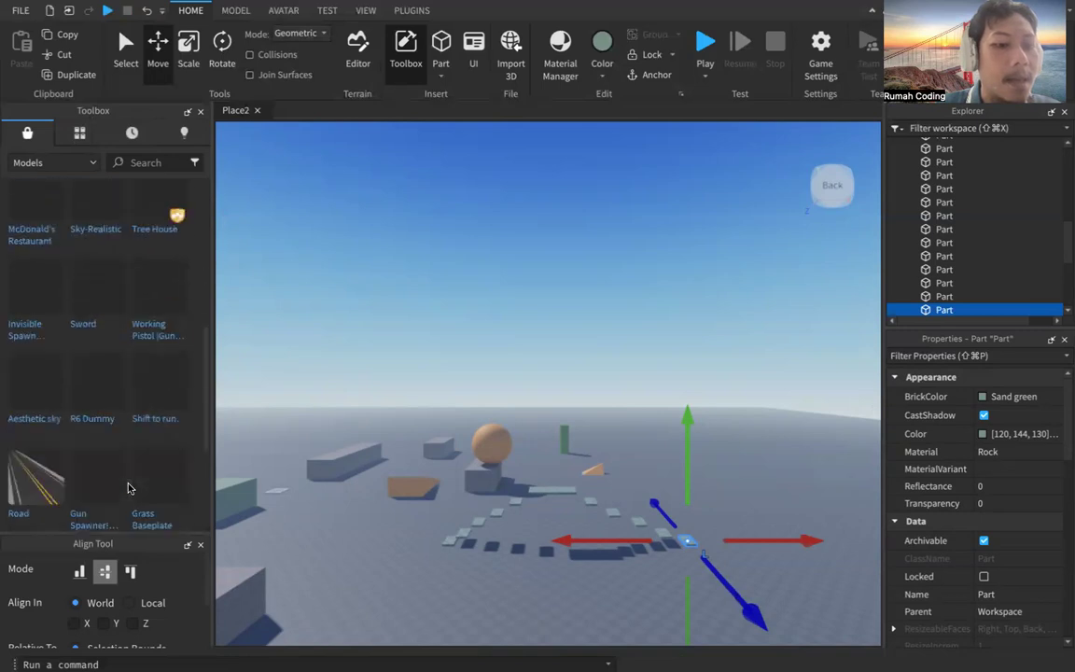
pyautogui.scroll(8, 128, 485)
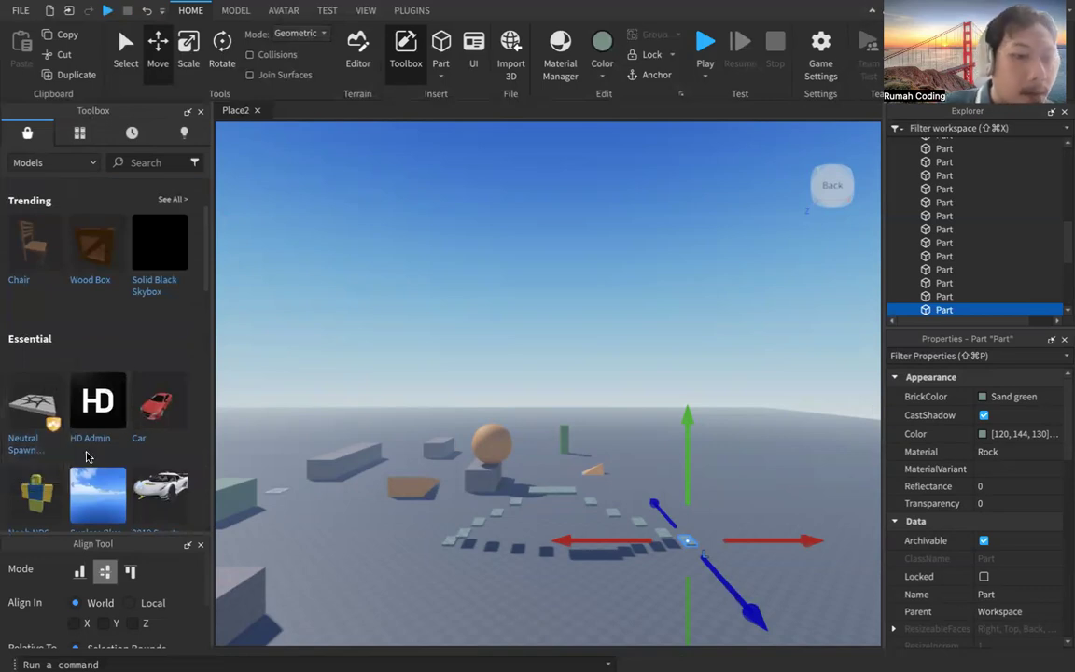
pyautogui.click(155, 164)
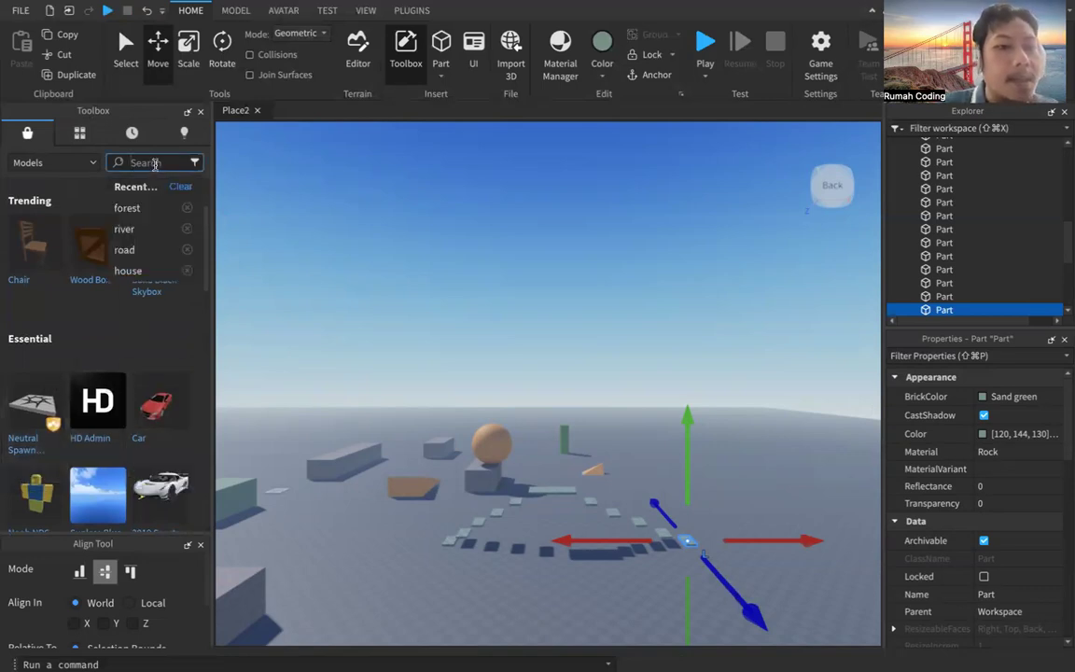
pyautogui.write('car')
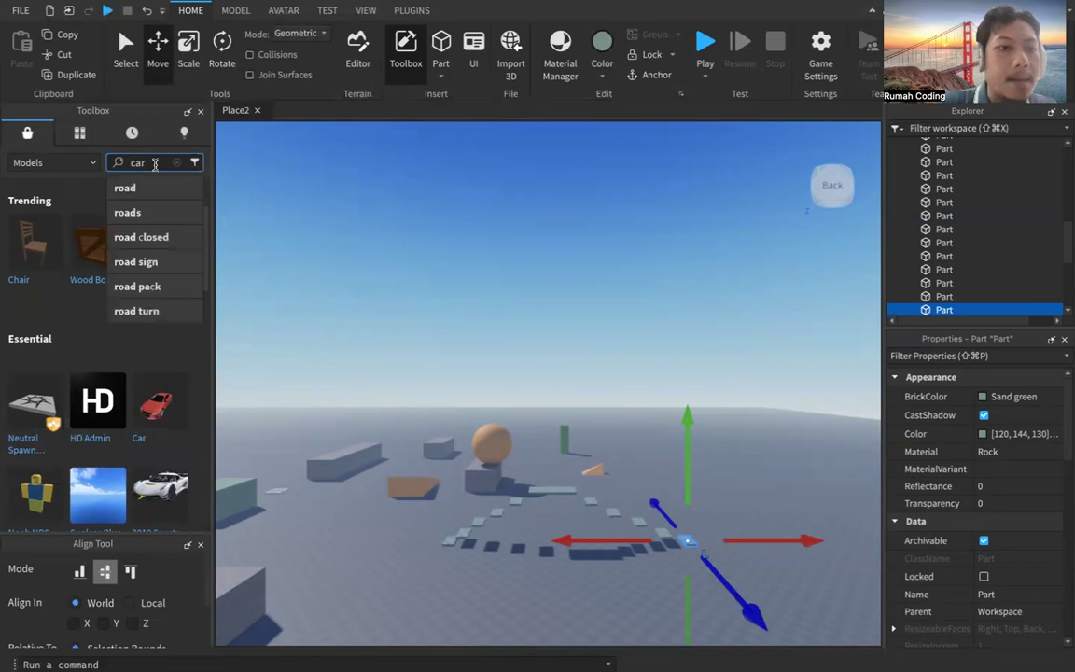
pyautogui.press('Return')
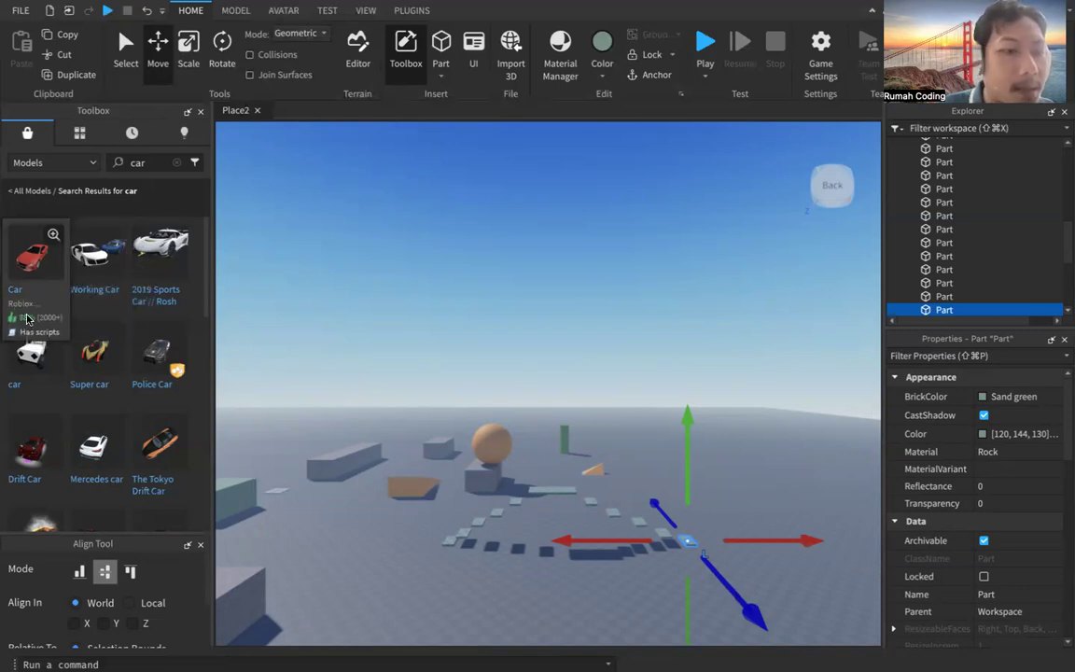
pyautogui.click(165, 254)
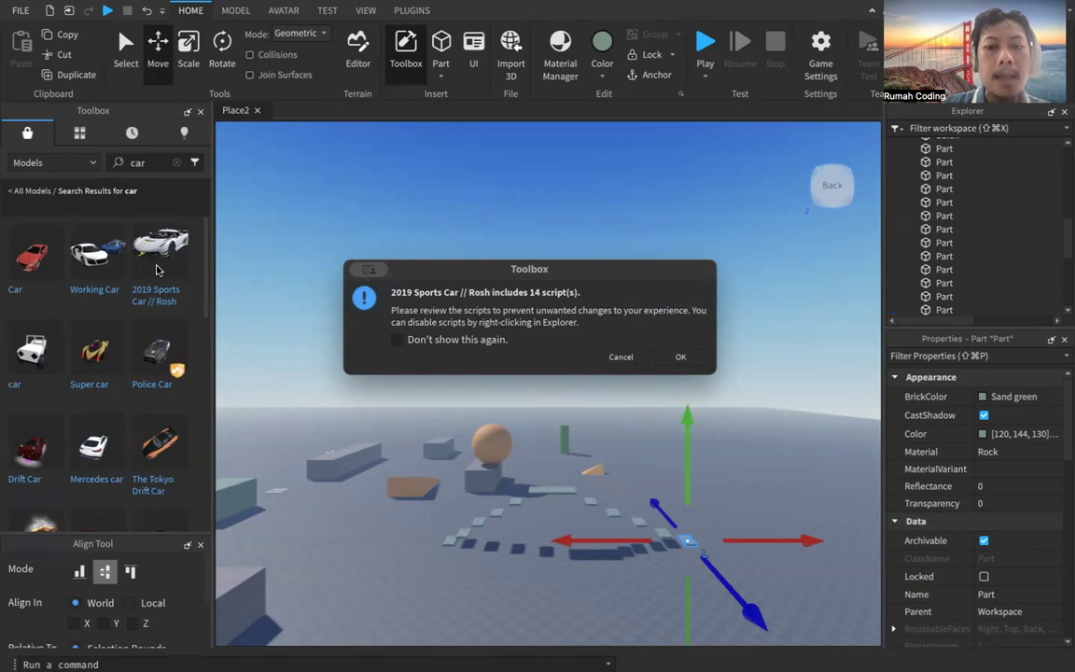
pyautogui.click(680, 359)
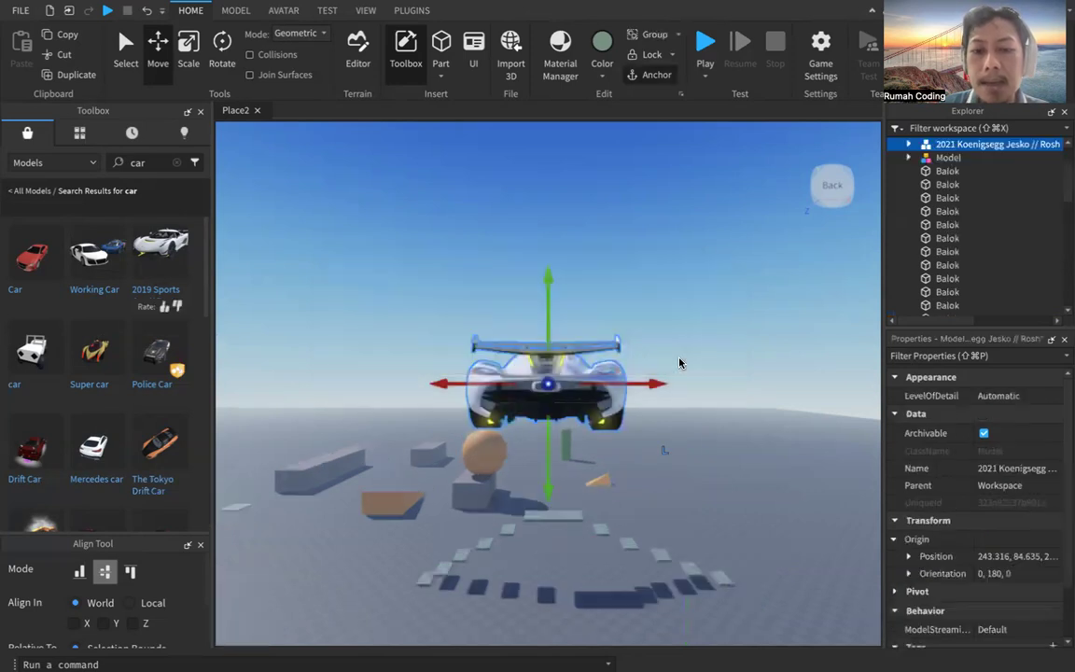
# Lower the sports car to ground level and place it in the open area near the orange wedge, at about X 99
pyautogui.moveTo(551, 473); pyautogui.dragTo(551, 620)
pyautogui.moveTo(684, 551)
pyautogui.mouseDown(button='middle')
pyautogui.moveTo(735, 502)
pyautogui.moveTo(693, 541)
pyautogui.mouseUp(button='middle')
pyautogui.moveTo(683, 501); pyautogui.dragTo(310, 543)
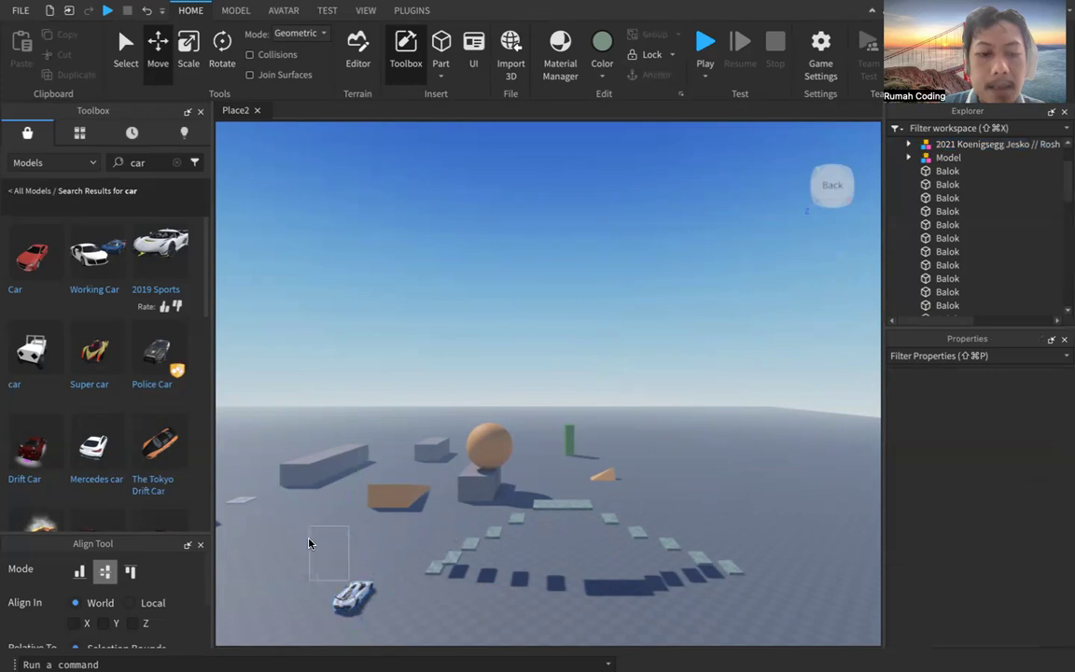
pyautogui.moveTo(344, 603); pyautogui.dragTo(273, 539)
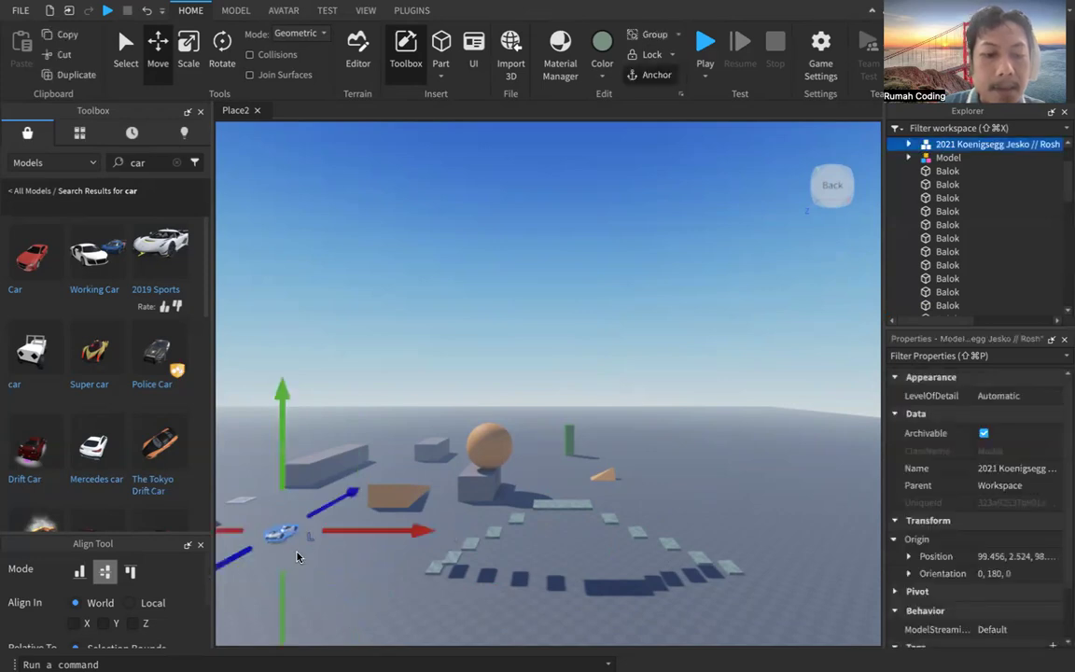
pyautogui.moveTo(297, 552); pyautogui.dragTo(436, 572, button='middle')
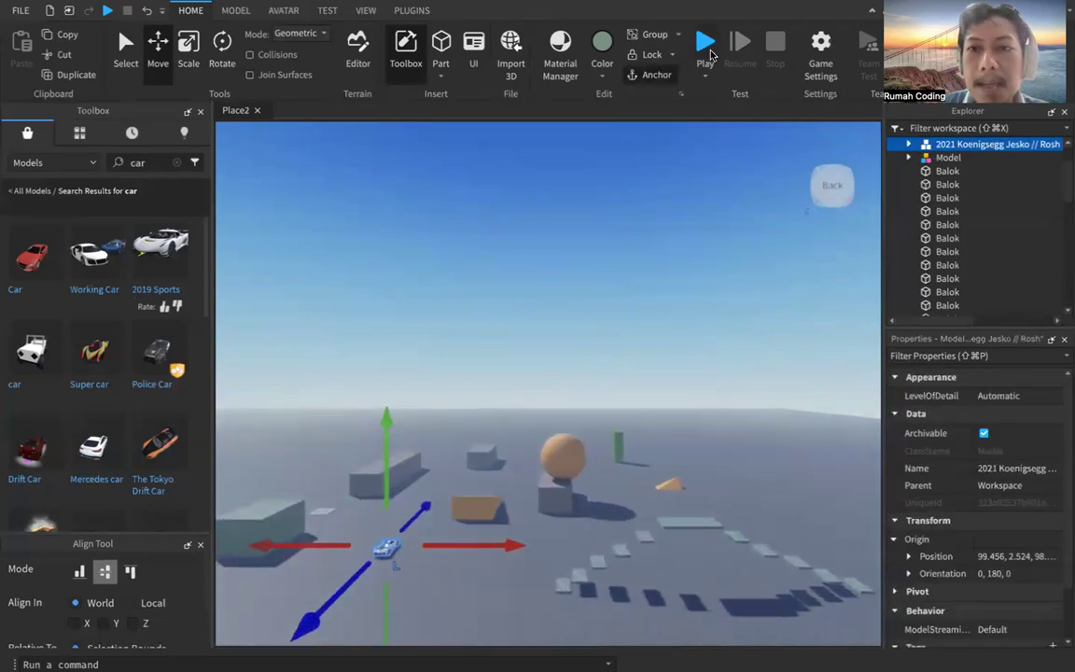
# Start a playtest and run the character from the spawn point to the white sports car
pyautogui.click(706, 49)
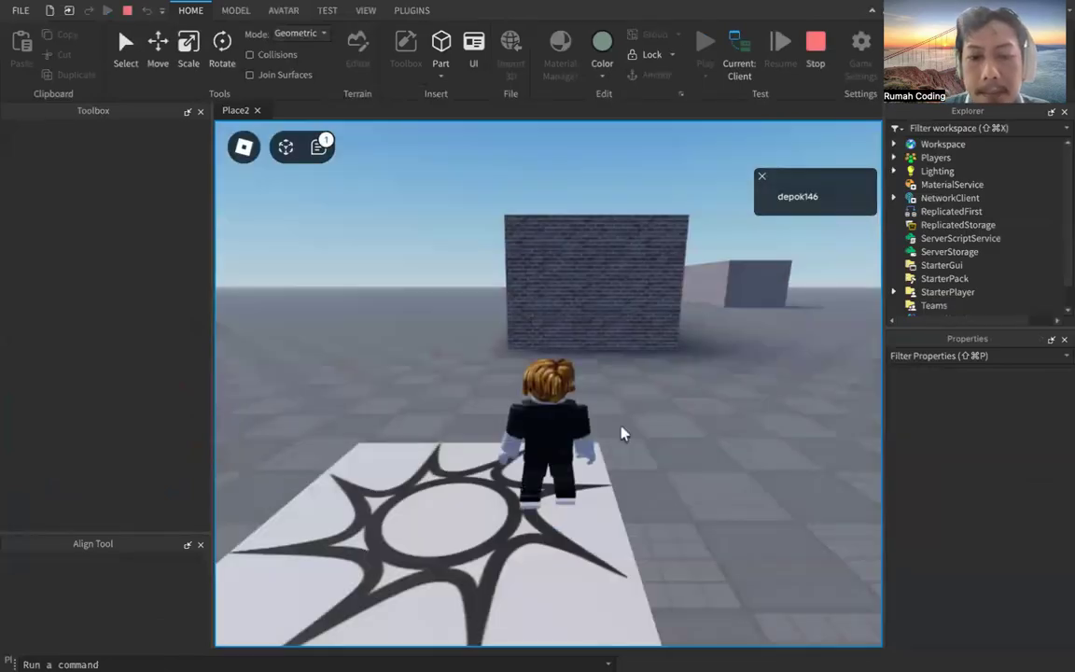
pyautogui.press('Up')
pyautogui.press('Right')
pyautogui.press('Up')
pyautogui.press('Right')
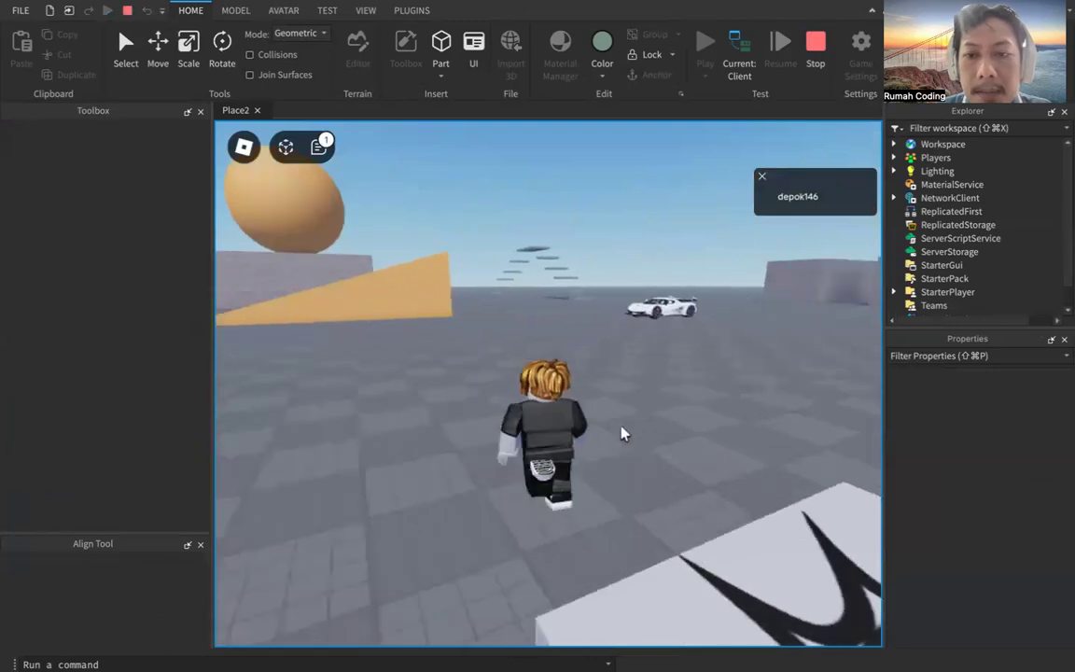
pyautogui.press('Left')
pyautogui.press('Up')
pyautogui.press('Right')
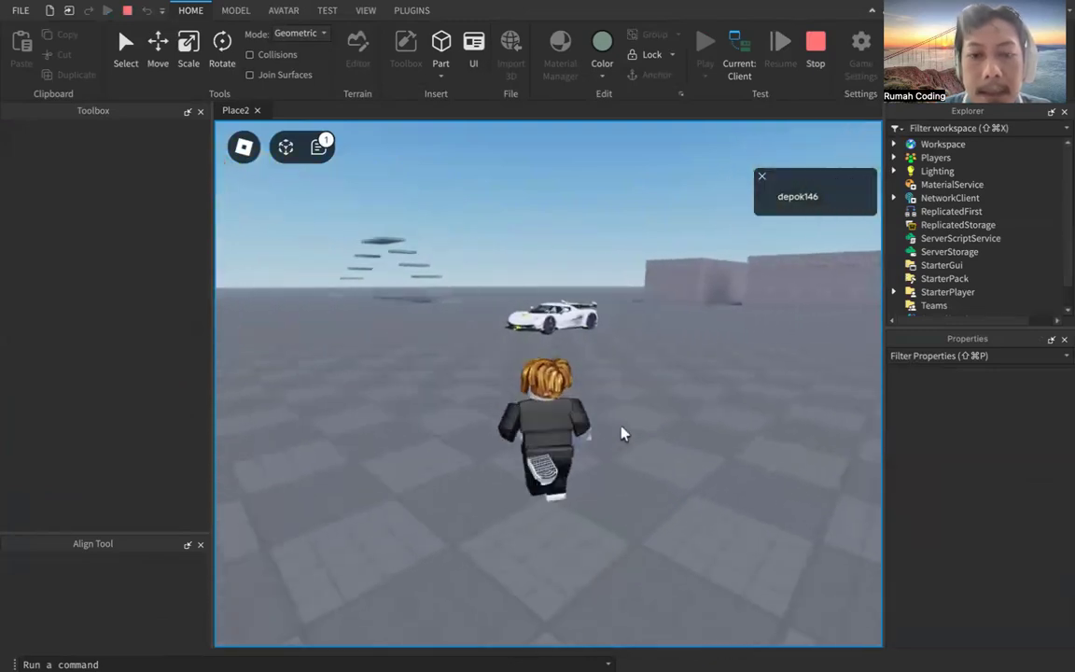
pyautogui.press('Up')
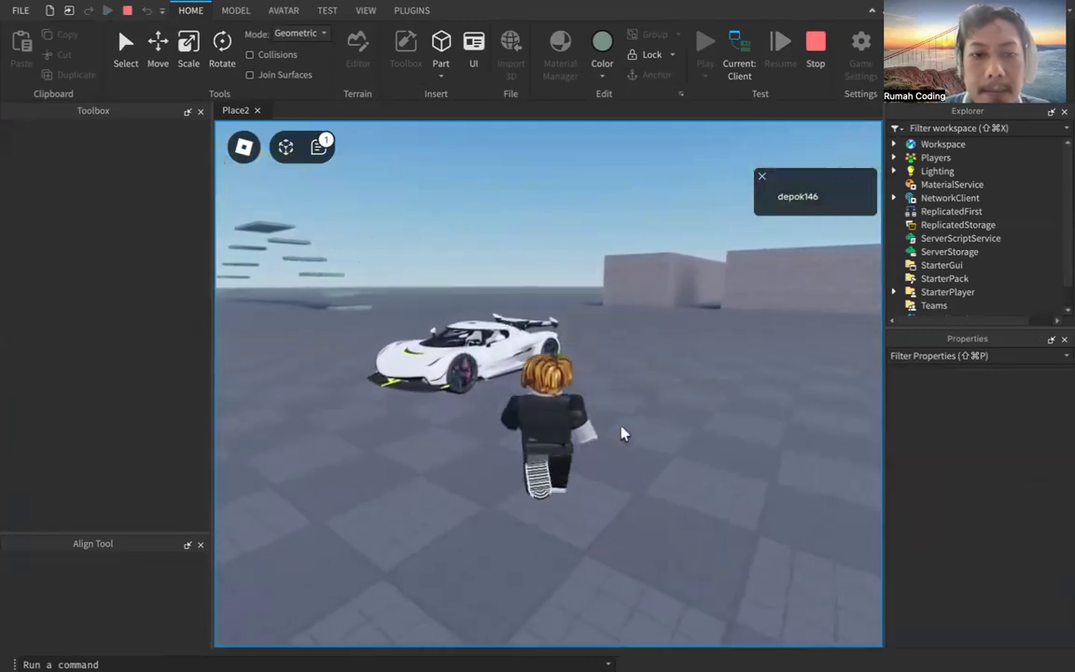
# Walk the character around the white sports car to its side and seat it in the driver's seat
pyautogui.press('Left')
pyautogui.press('Left')
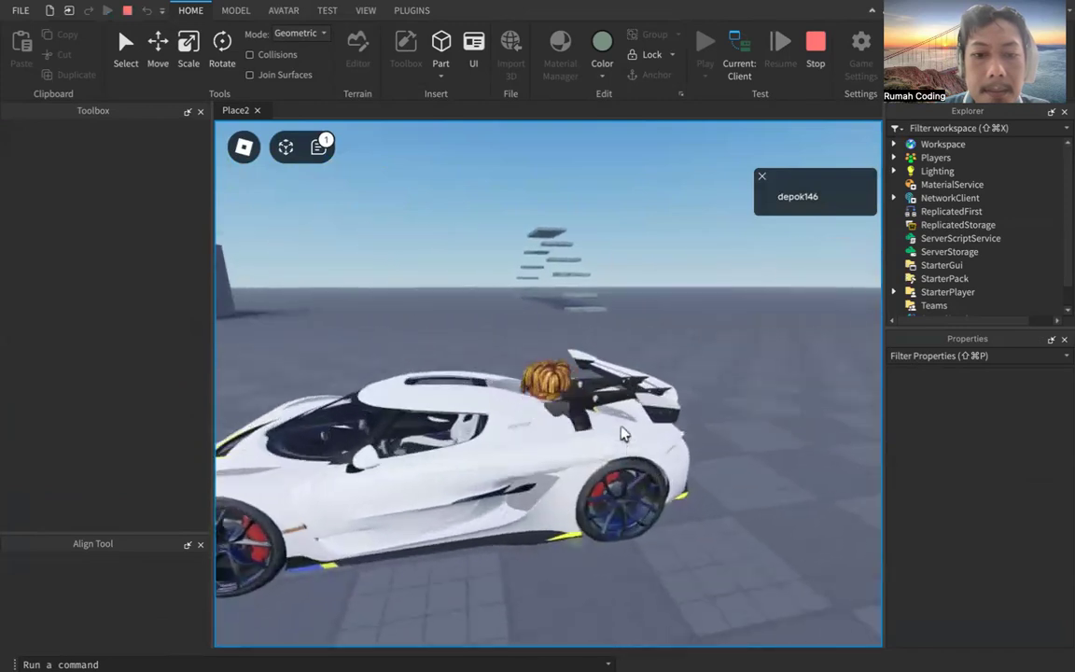
pyautogui.press('Left')
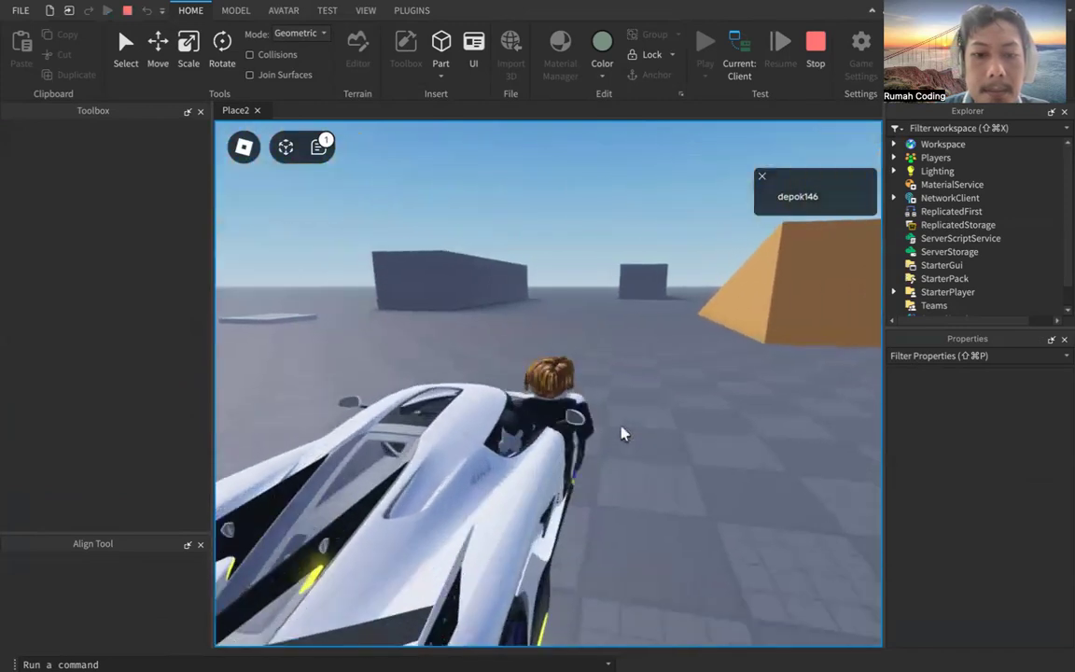
pyautogui.press('Down')
pyautogui.press('Up')
pyautogui.press('Left')
pyautogui.press('Up')
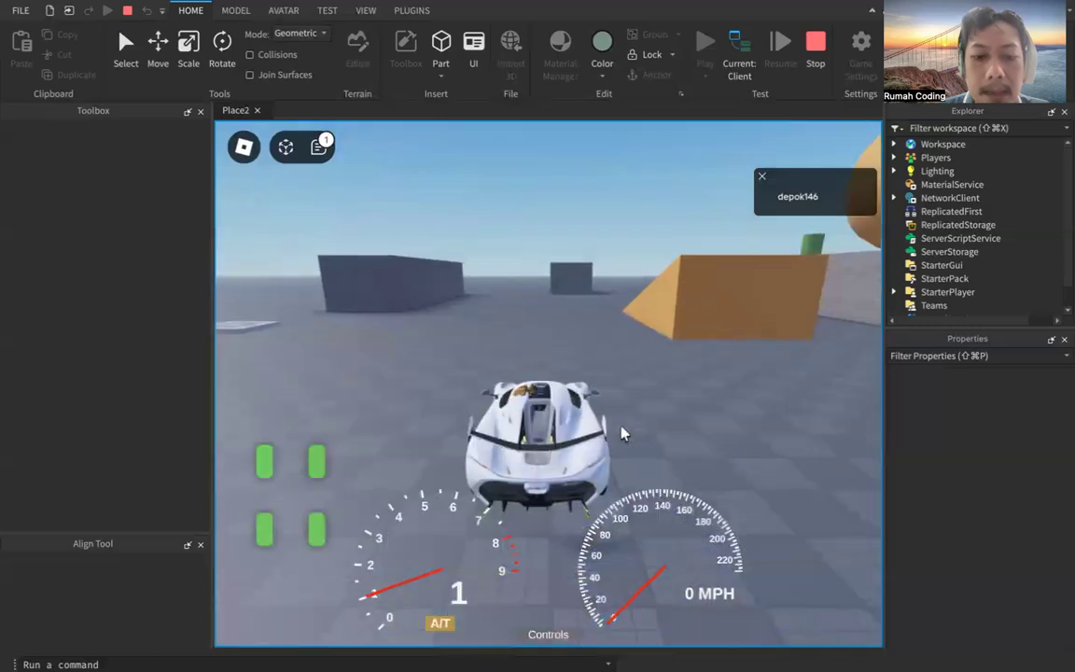
# Review the car's keyboard controls, and test-drive it past the orange wedge over the open ground, steering and braking
pyautogui.click(541, 636)
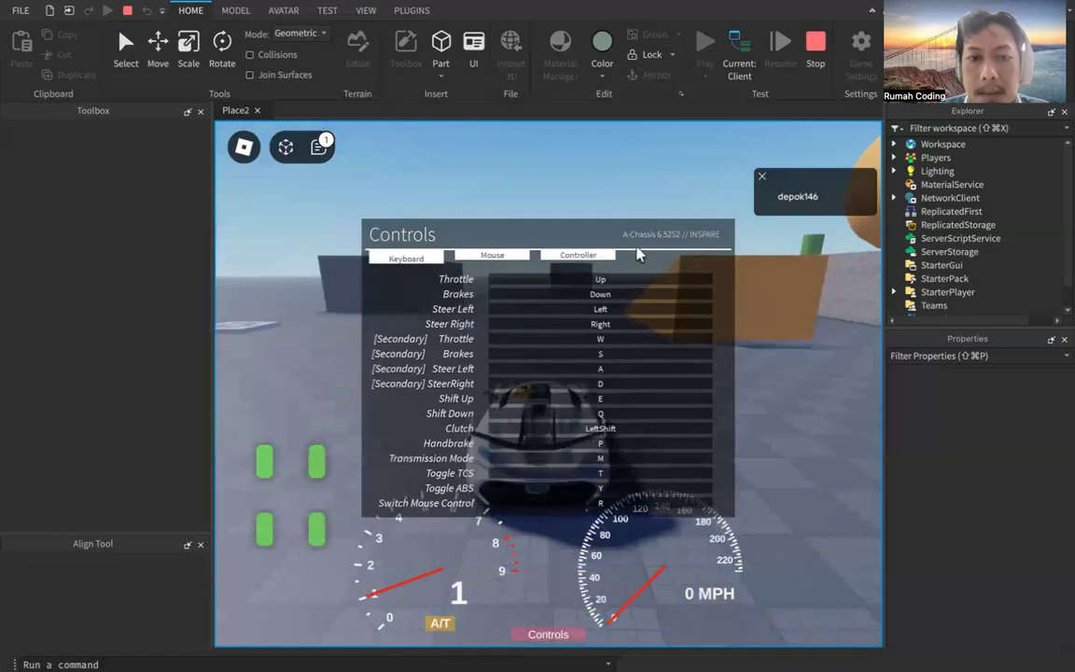
pyautogui.click(548, 635)
pyautogui.press('w')
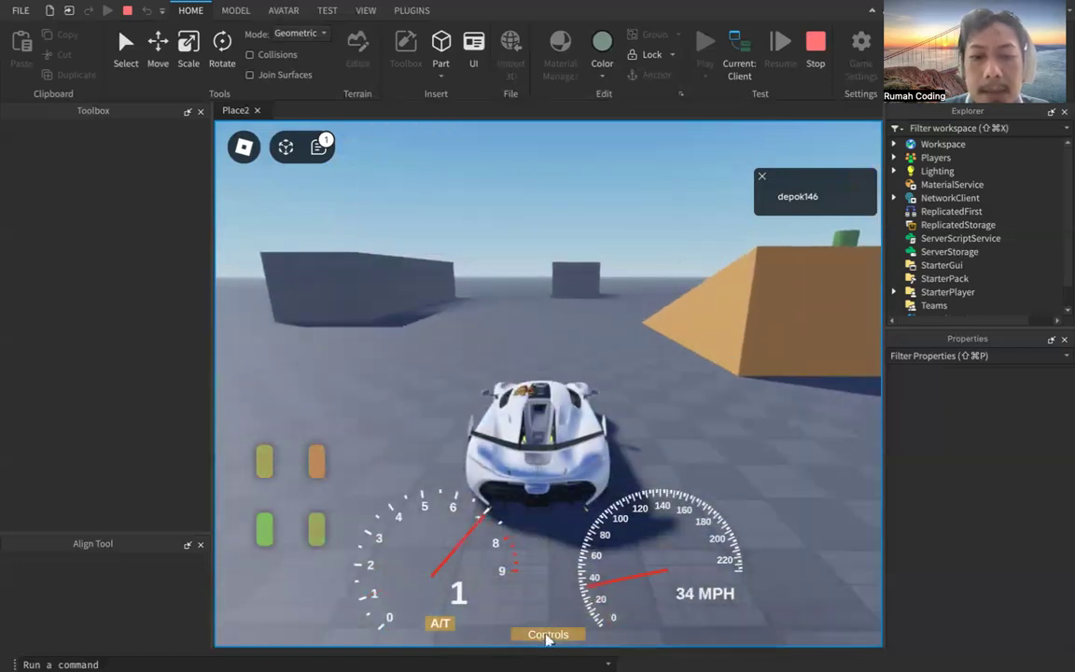
pyautogui.press('a')
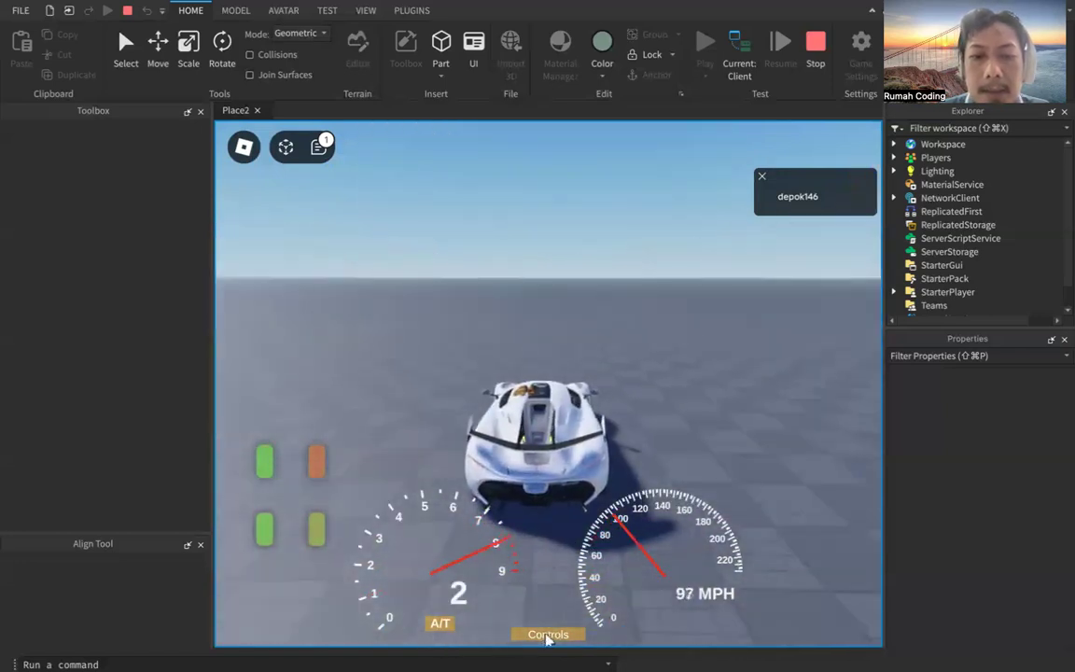
pyautogui.press('s')
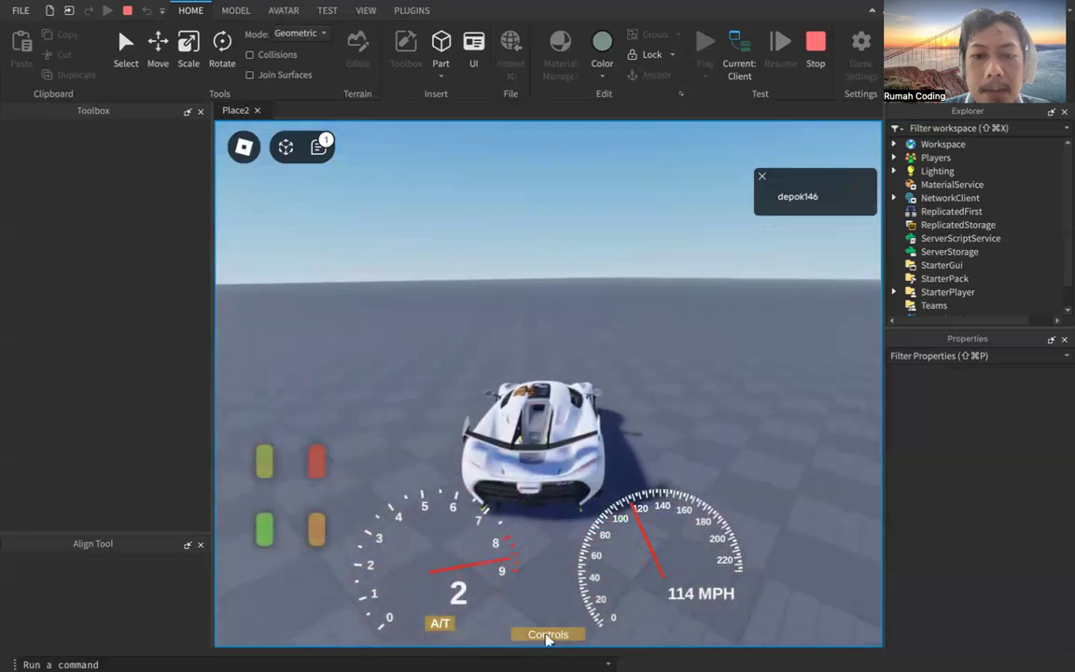
pyautogui.press('w')
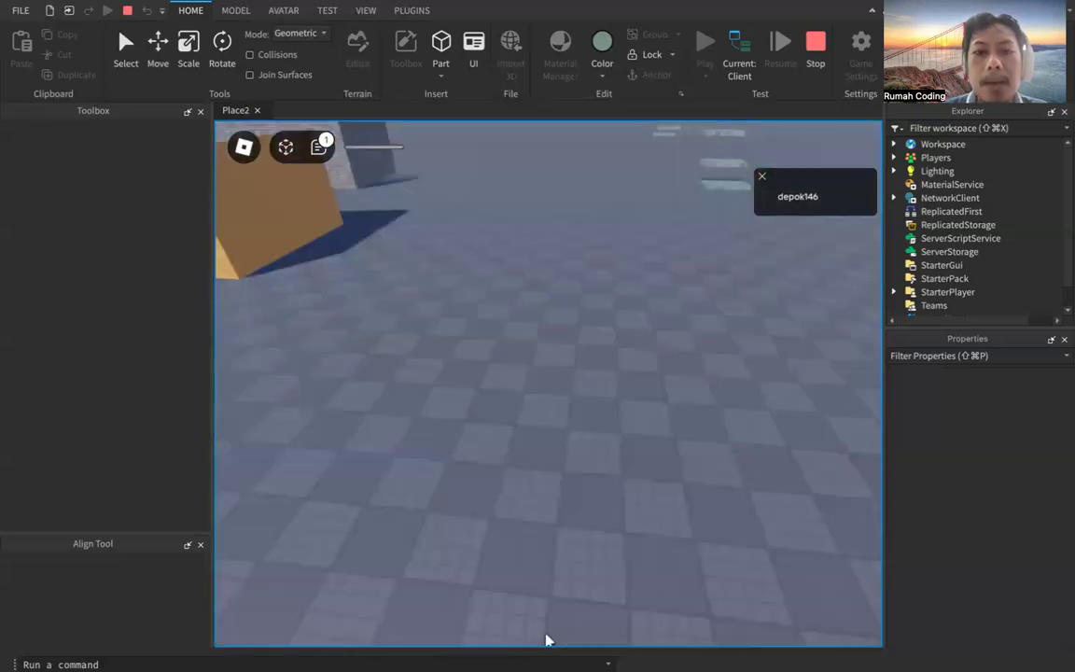
# Run the character from the spawn pad across the ground near the long brick block to view the place, and end the playtest
pyautogui.scroll(-5, 603, 524)
pyautogui.scroll(5, 585, 505)
pyautogui.scroll(-3, 587, 504)
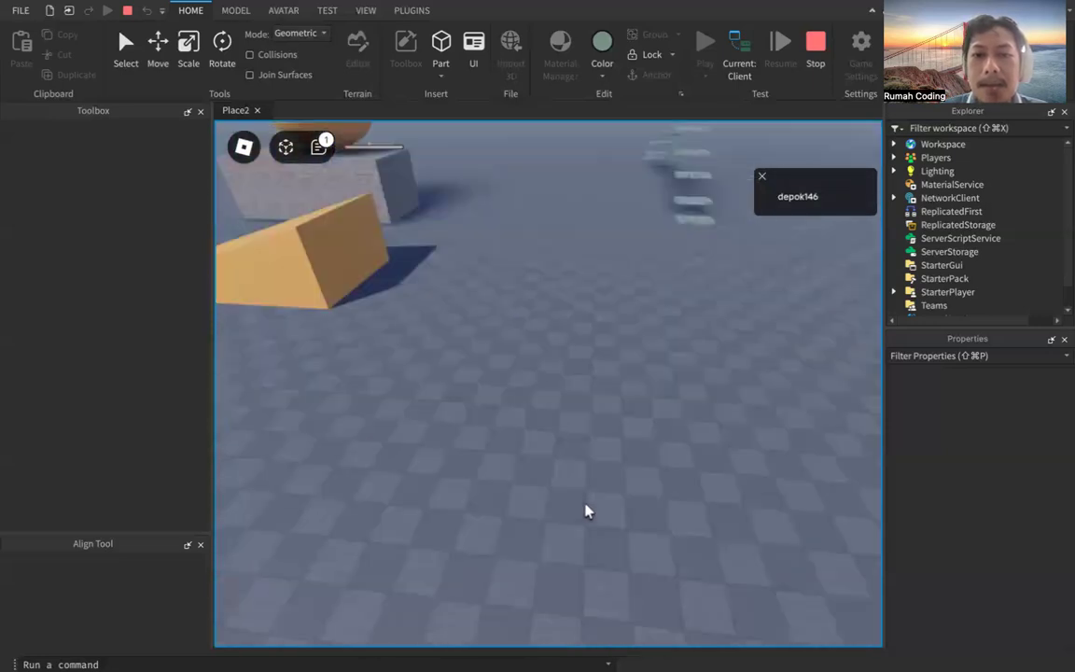
pyautogui.press('w')
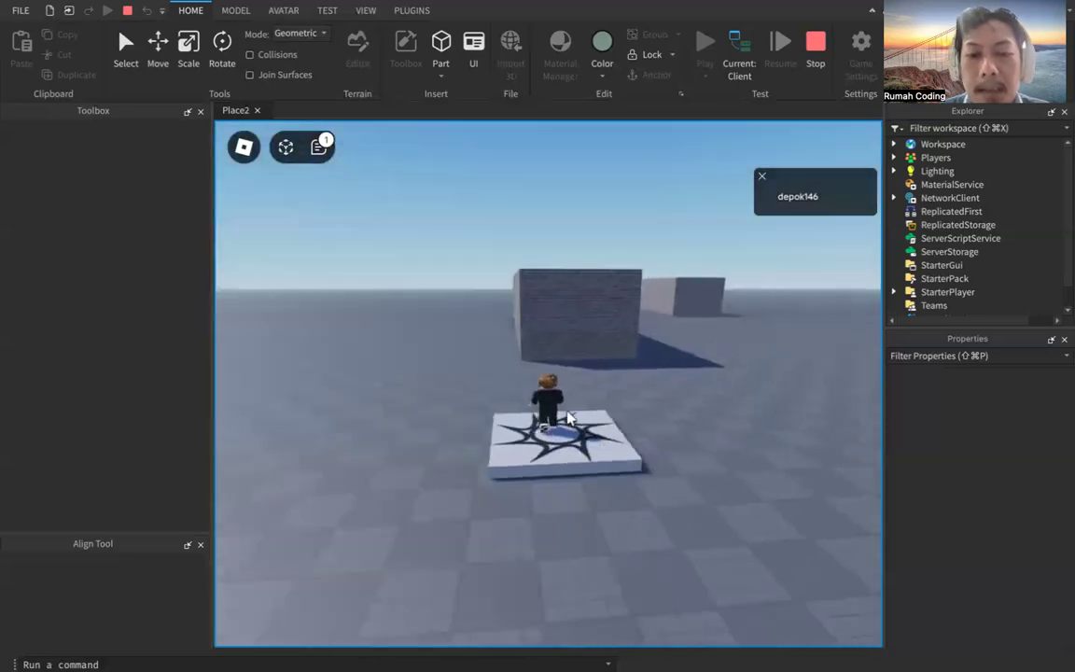
pyautogui.scroll(-5, 570, 418)
pyautogui.press('w')
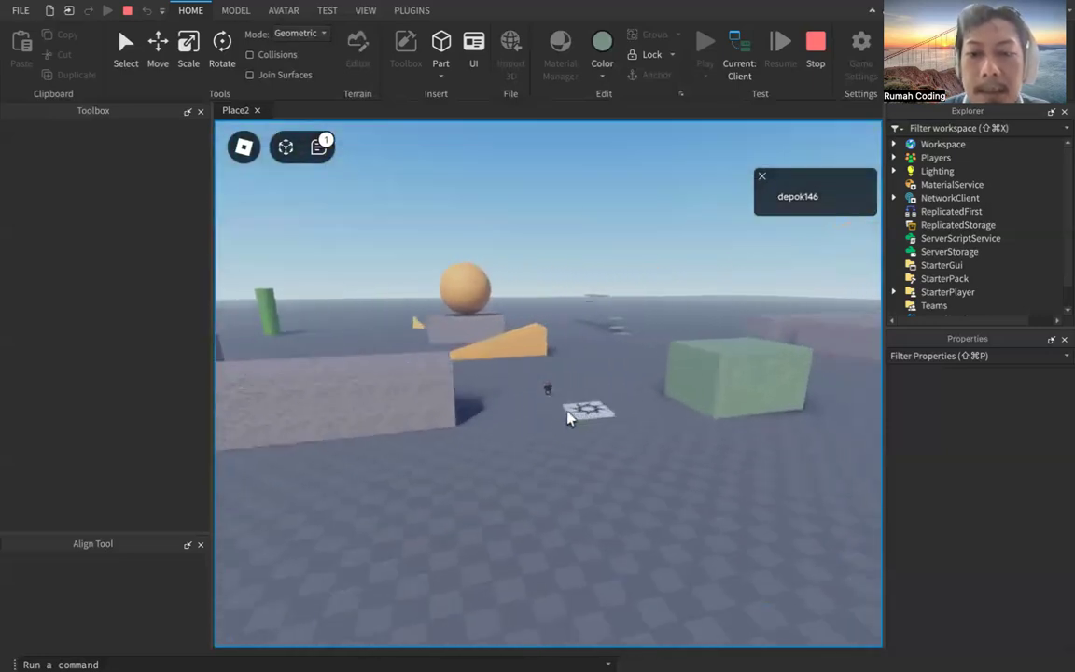
pyautogui.press('w')
pyautogui.press('Right')
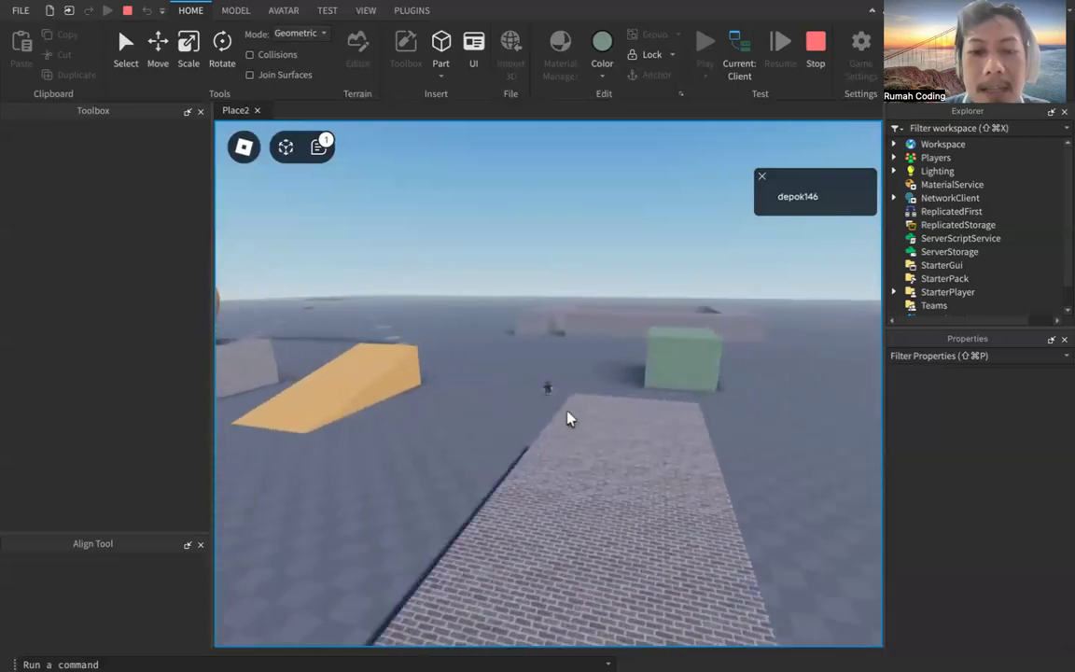
pyautogui.press('w')
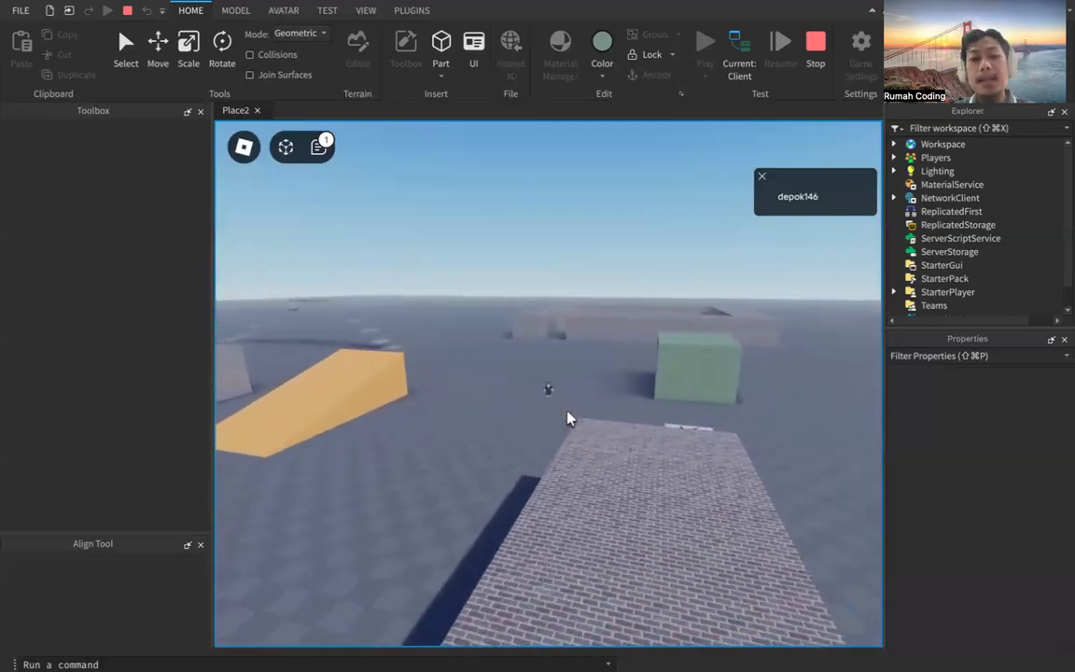
pyautogui.press('w')
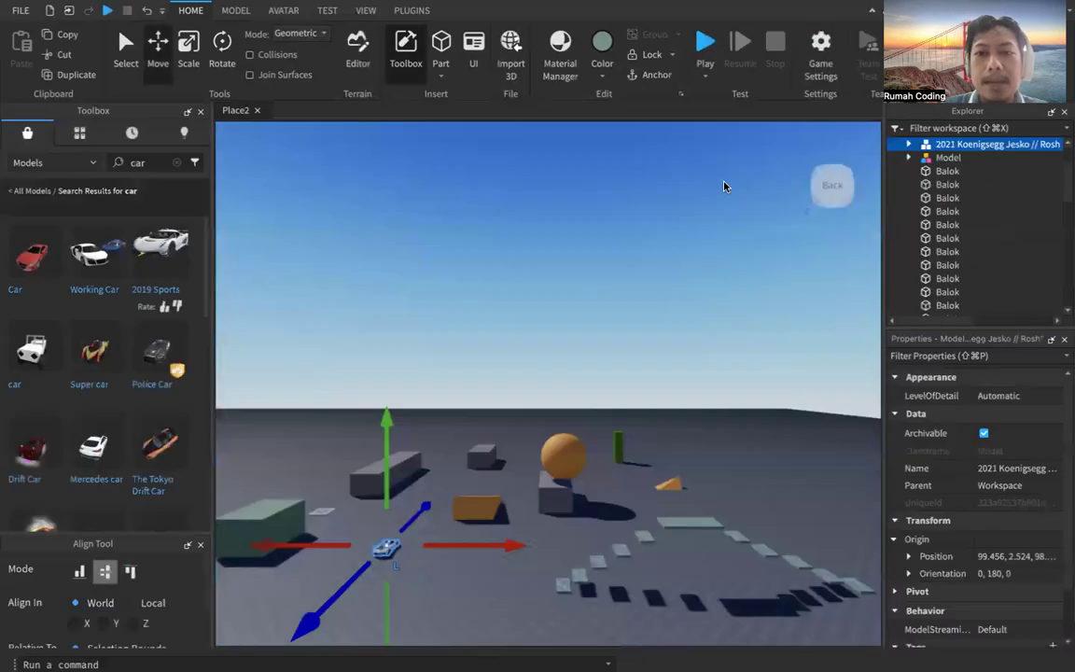
# Search the Toolbox models for "plane"
pyautogui.scroll(-5, 144, 342)
pyautogui.scroll(1, 159, 373)
pyautogui.scroll(3, 161, 386)
pyautogui.scroll(2, 160, 385)
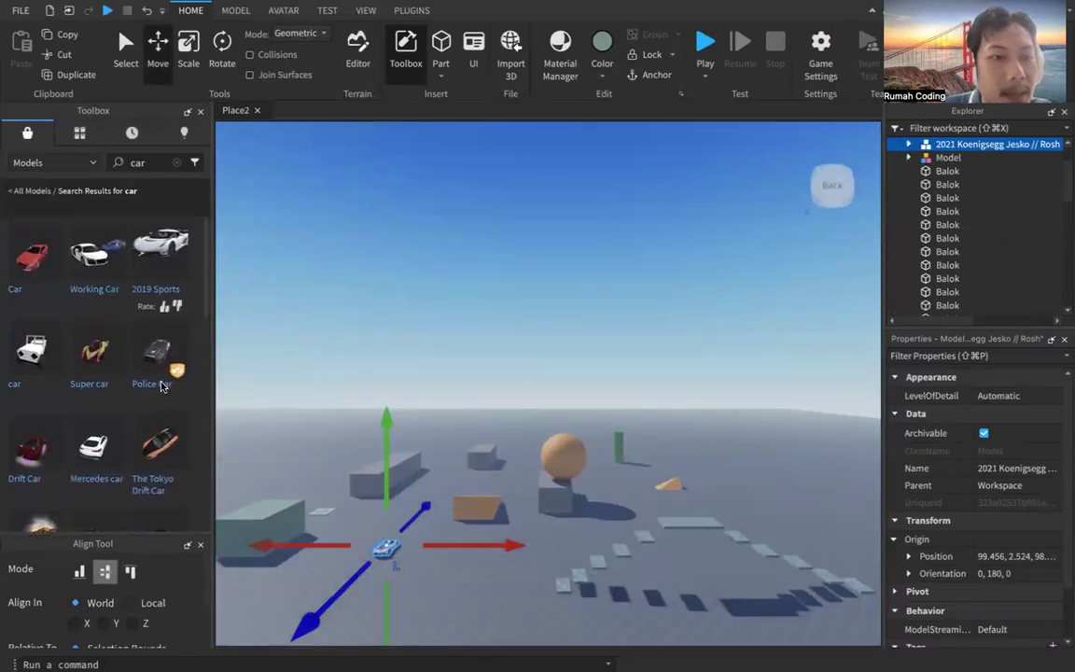
pyautogui.click(160, 162)
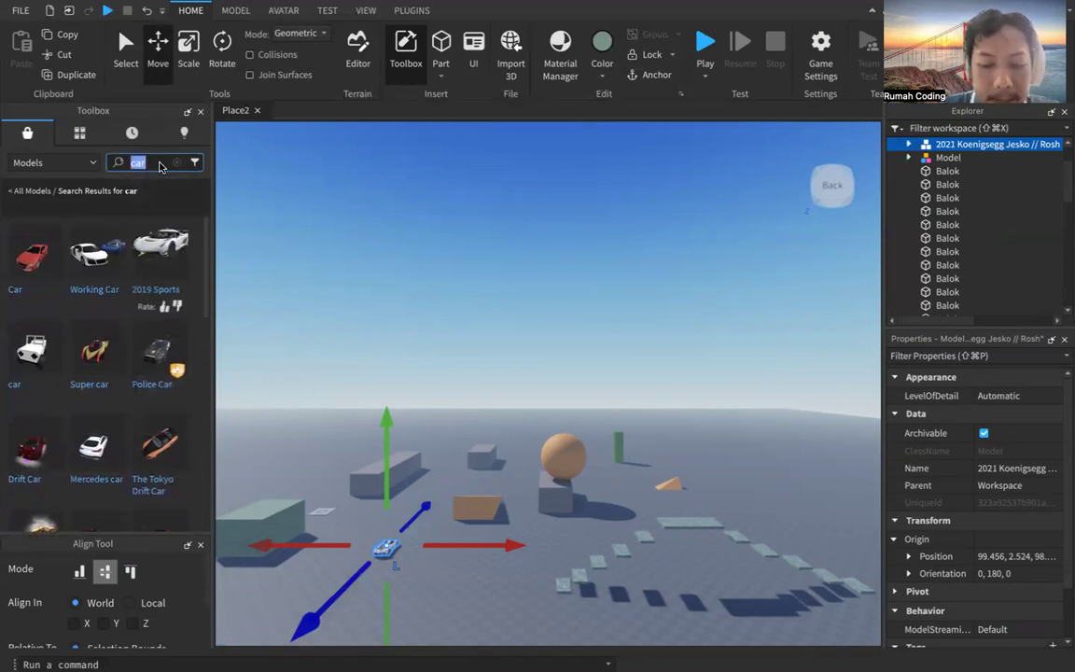
pyautogui.write('plane')
pyautogui.press('Return')
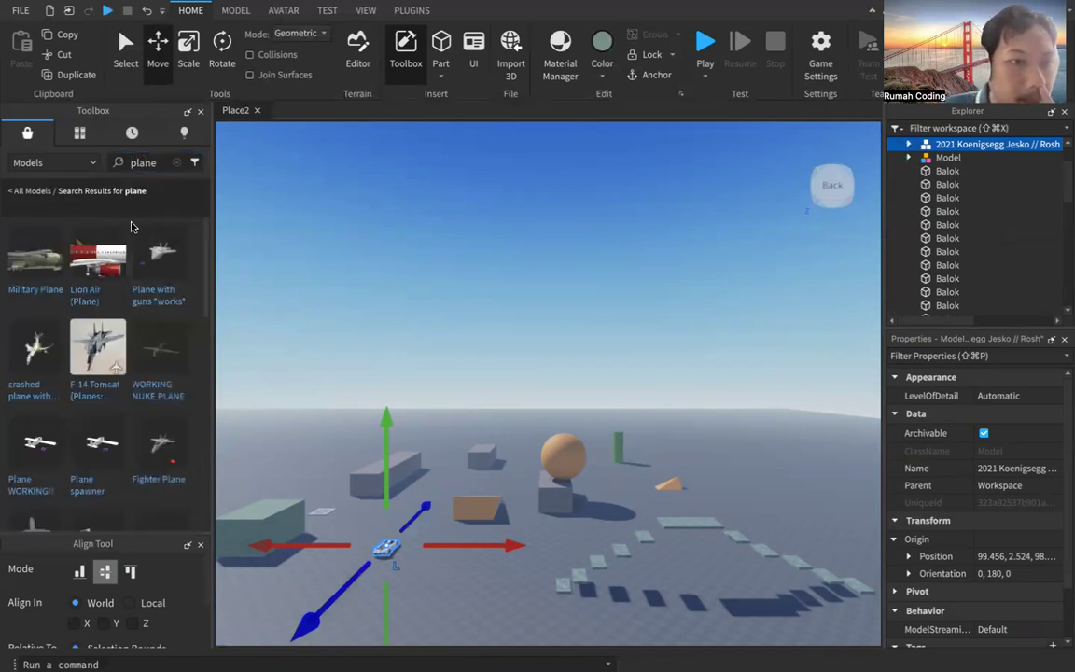
# Insert the Military Plane model, accepting its included scripts, and lower it beside the brick enclosure, to about X 213, Y 22
pyautogui.click(39, 266)
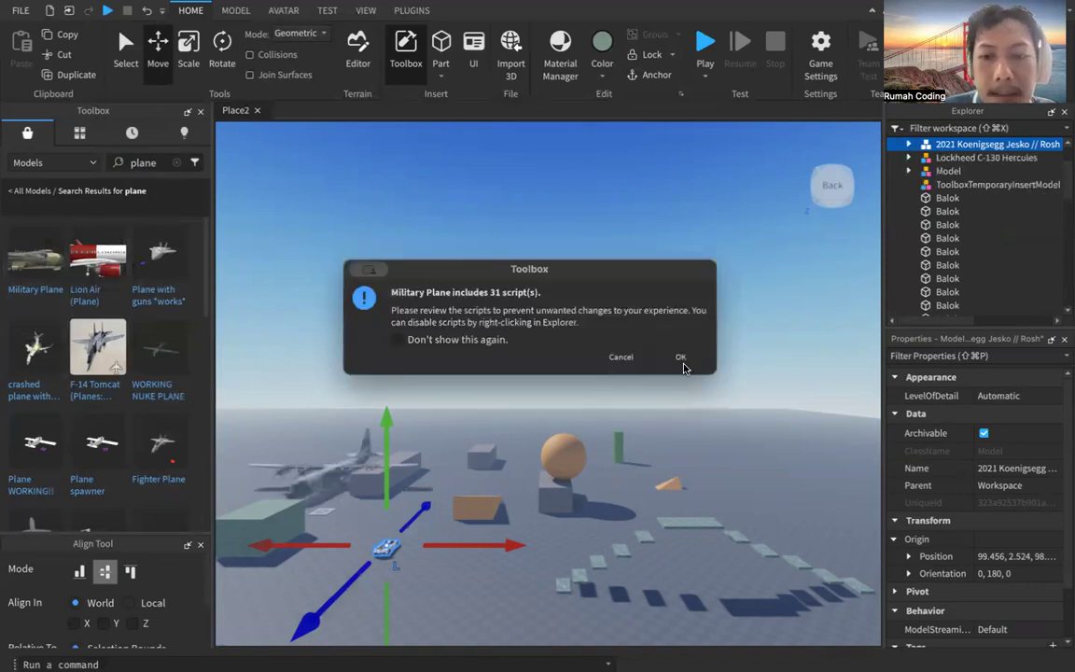
pyautogui.click(682, 359)
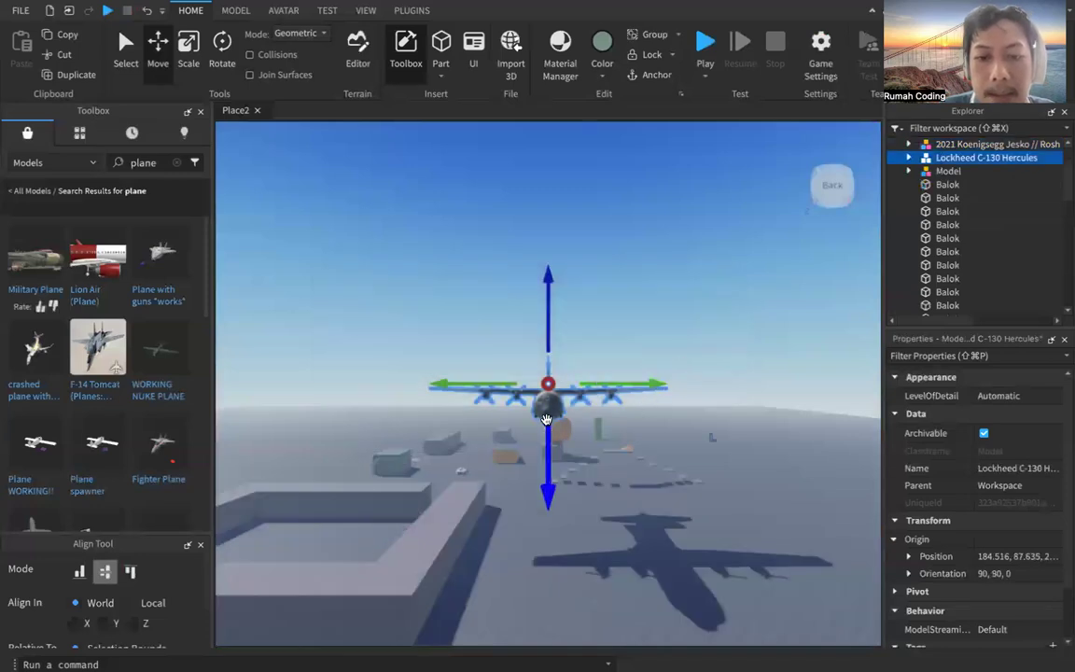
pyautogui.moveTo(548, 417); pyautogui.dragTo(620, 570)
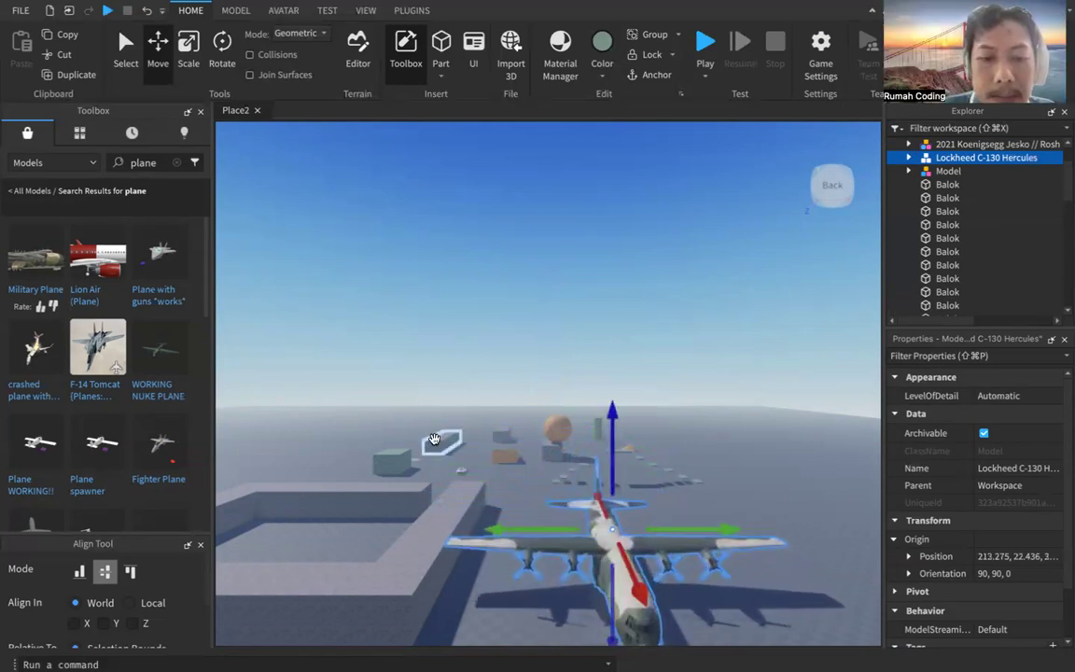
pyautogui.scroll(8, 453, 445)
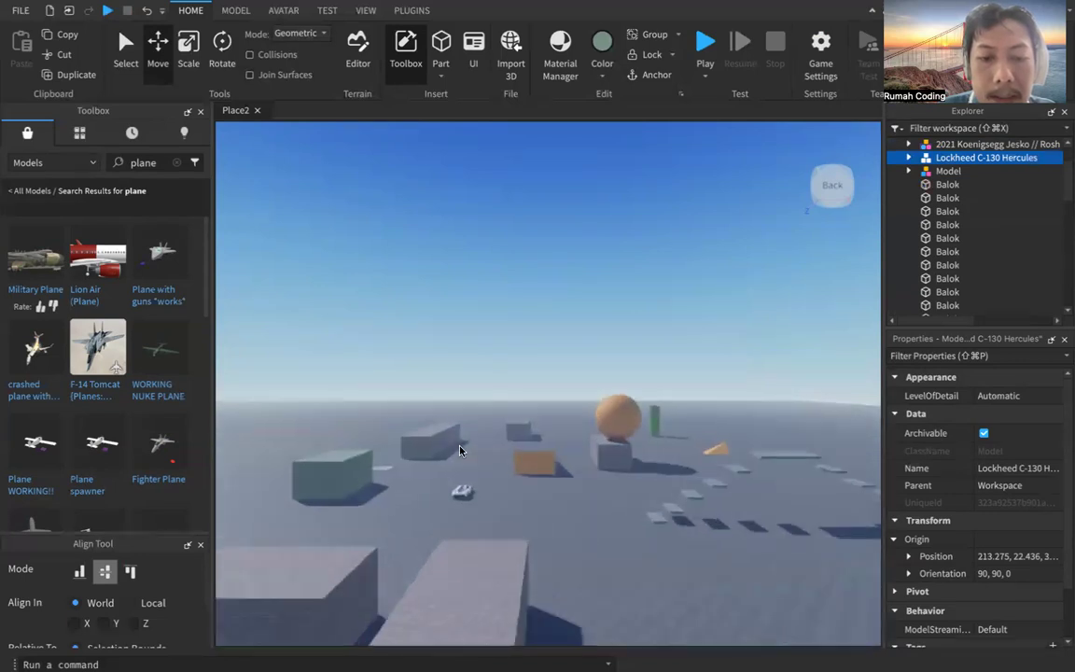
pyautogui.scroll(2, 459, 451)
pyautogui.click(423, 432)
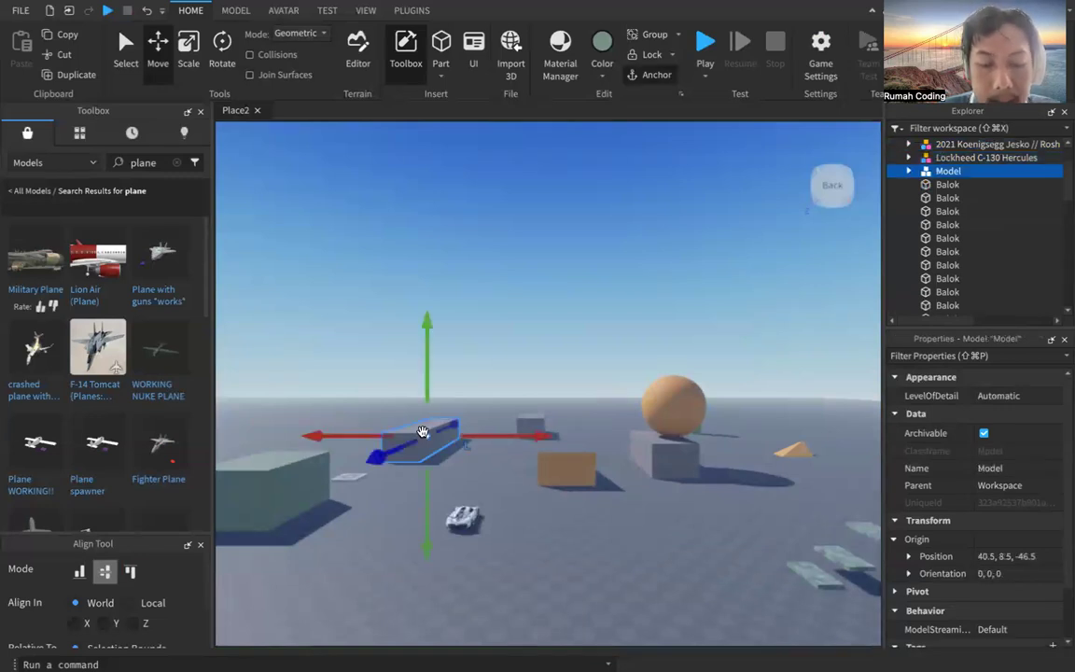
pyautogui.press('super+d')
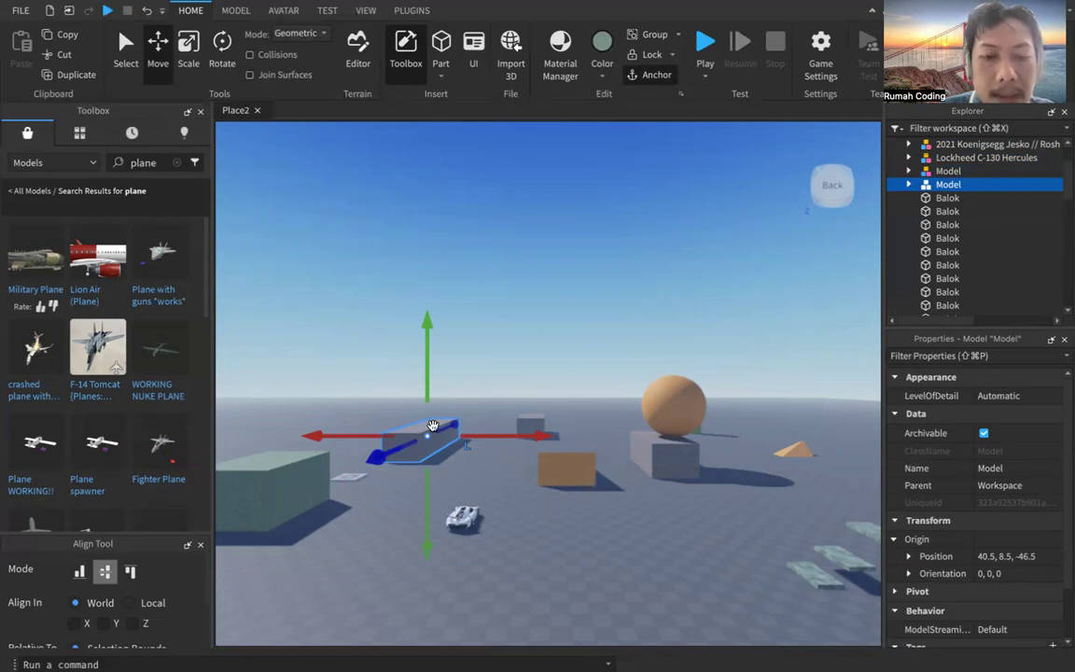
pyautogui.moveTo(433, 416); pyautogui.dragTo(533, 460)
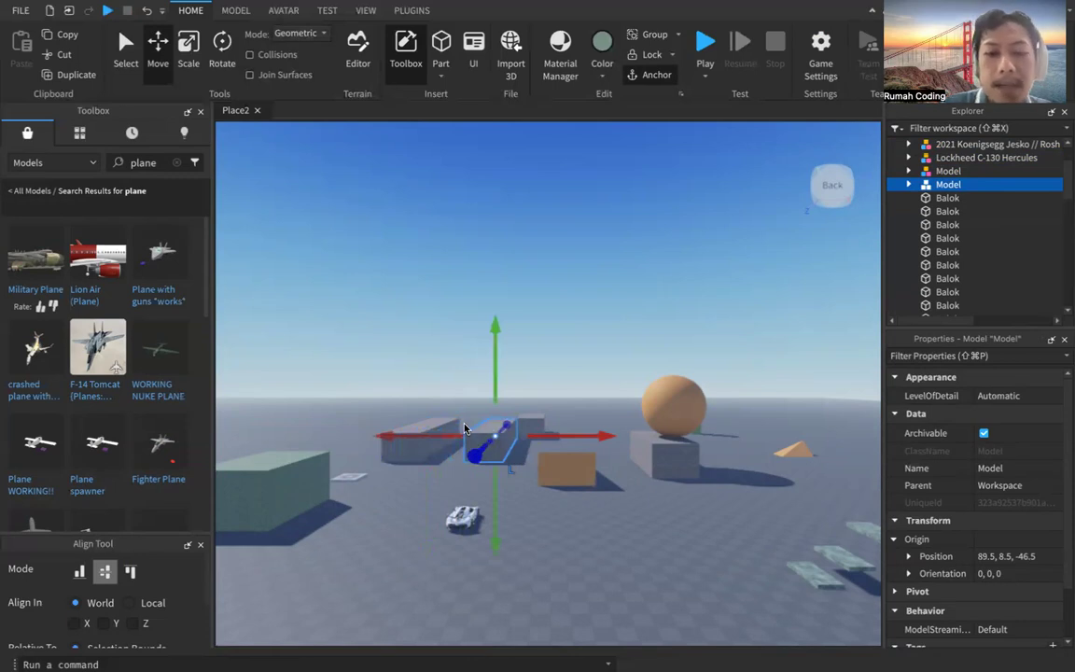
pyautogui.press('Delete')
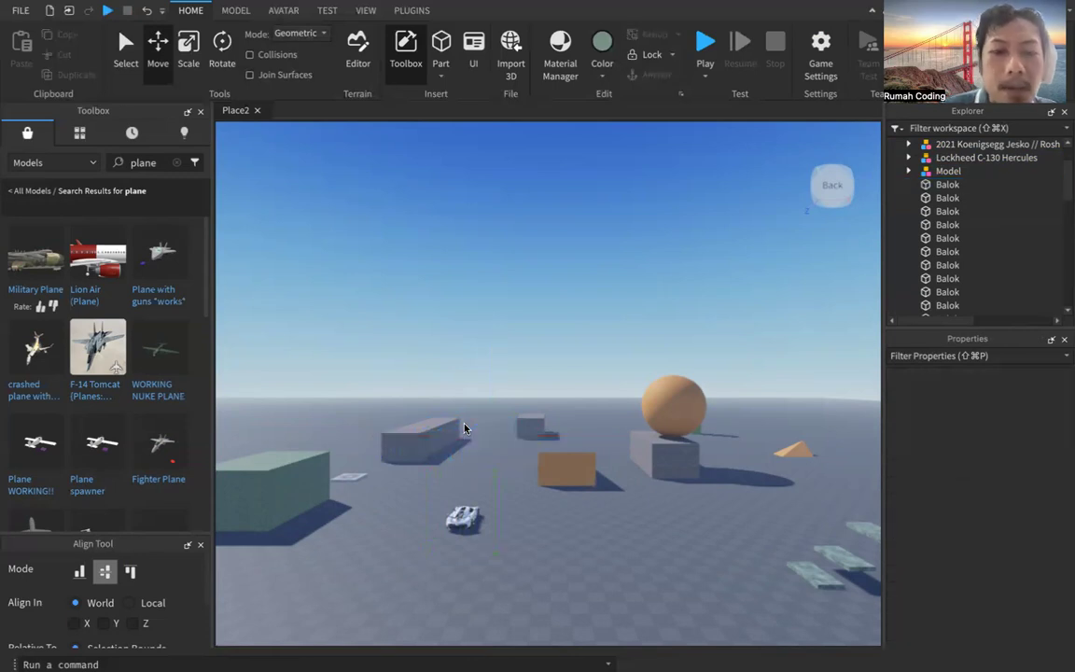
# Duplicate the long brick block model near the spawn pad and move the copy to the sports car, at about X 91.5, Z 56.5
pyautogui.click(158, 51)
pyautogui.click(158, 51)
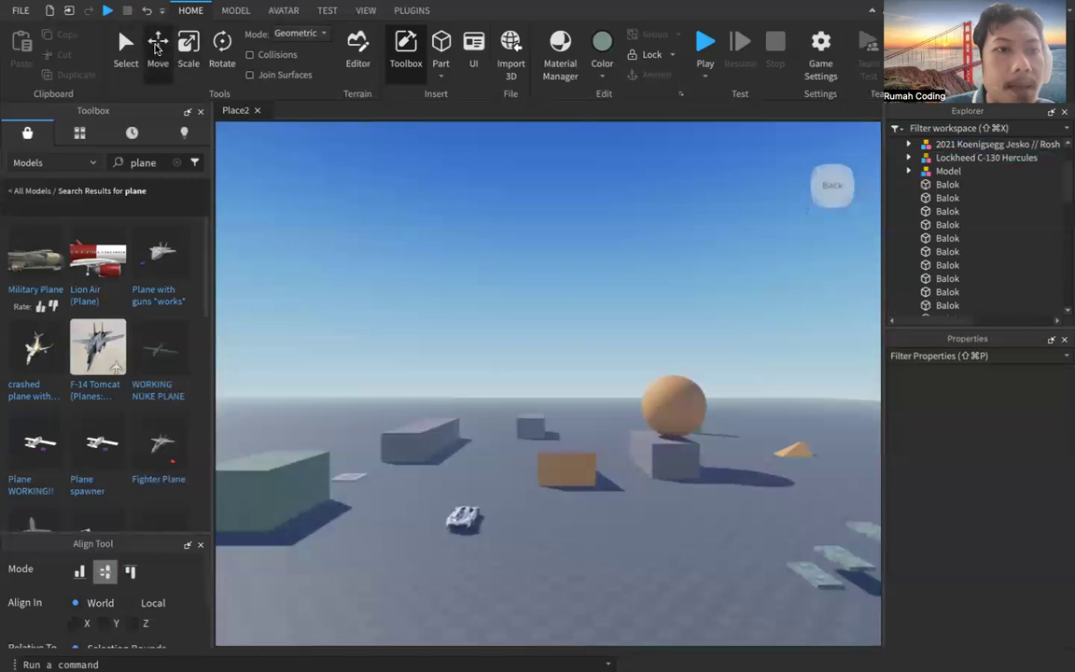
pyautogui.click(422, 437)
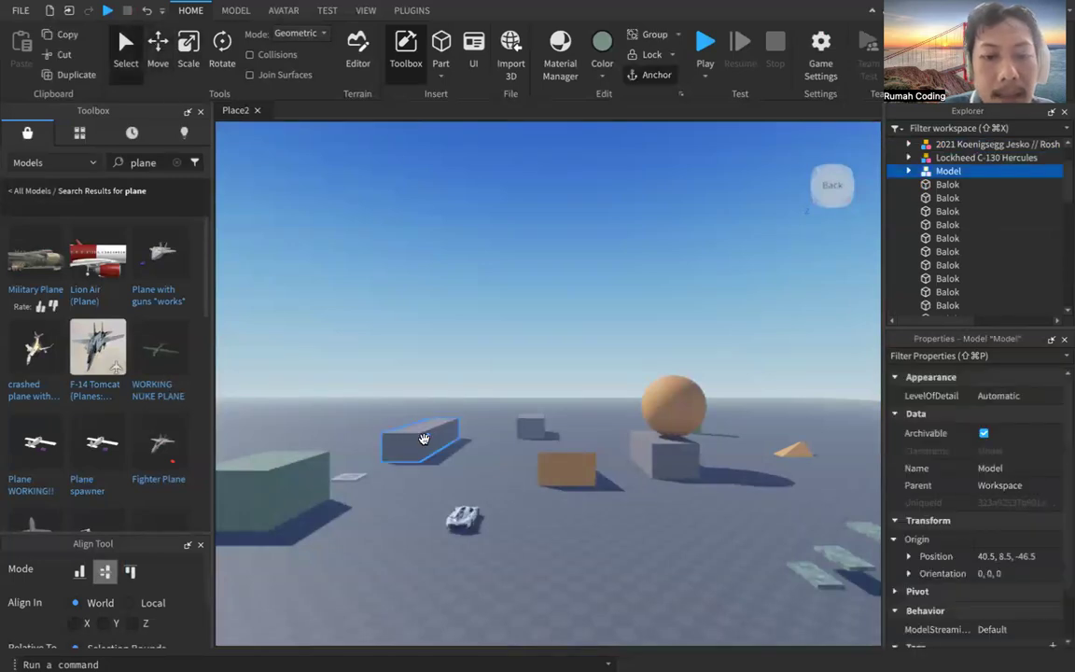
pyautogui.click(475, 484)
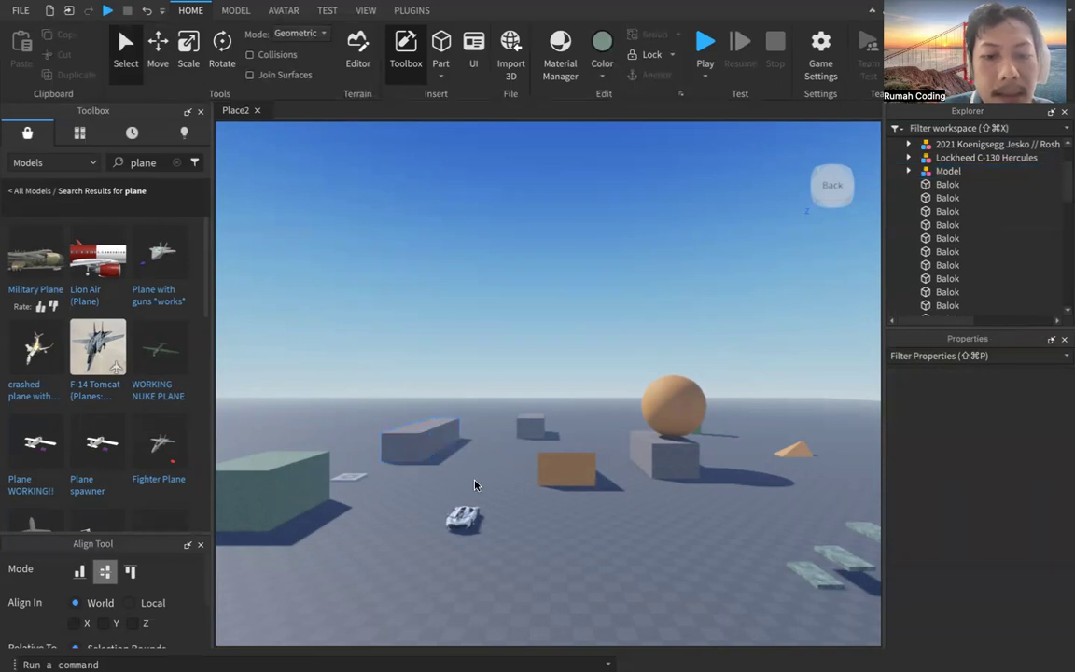
pyautogui.click(441, 433)
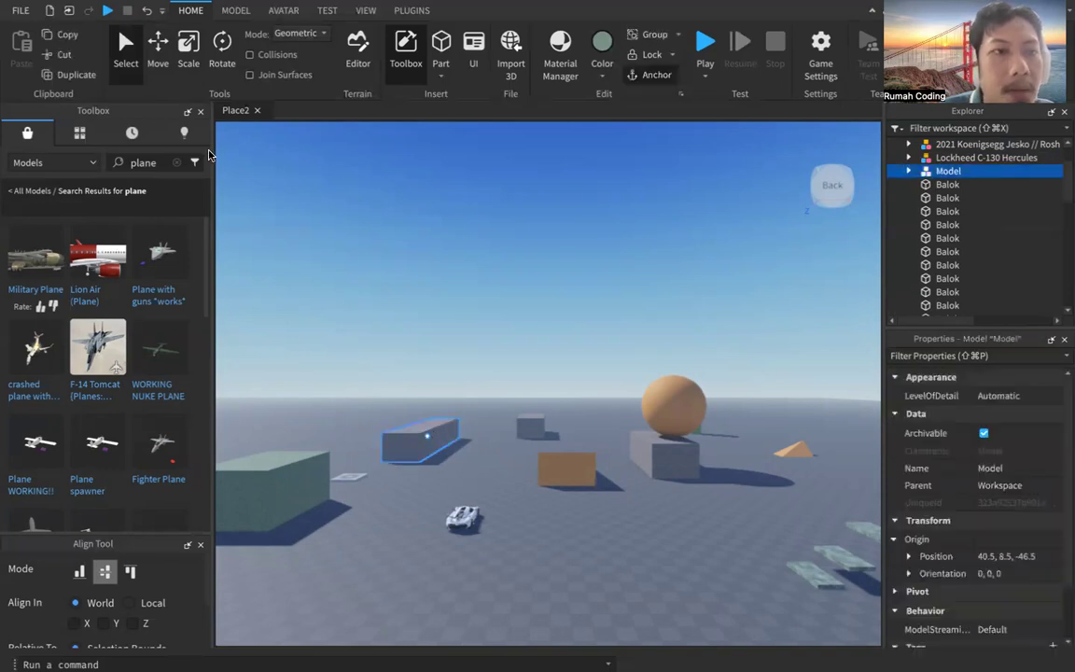
pyautogui.click(159, 51)
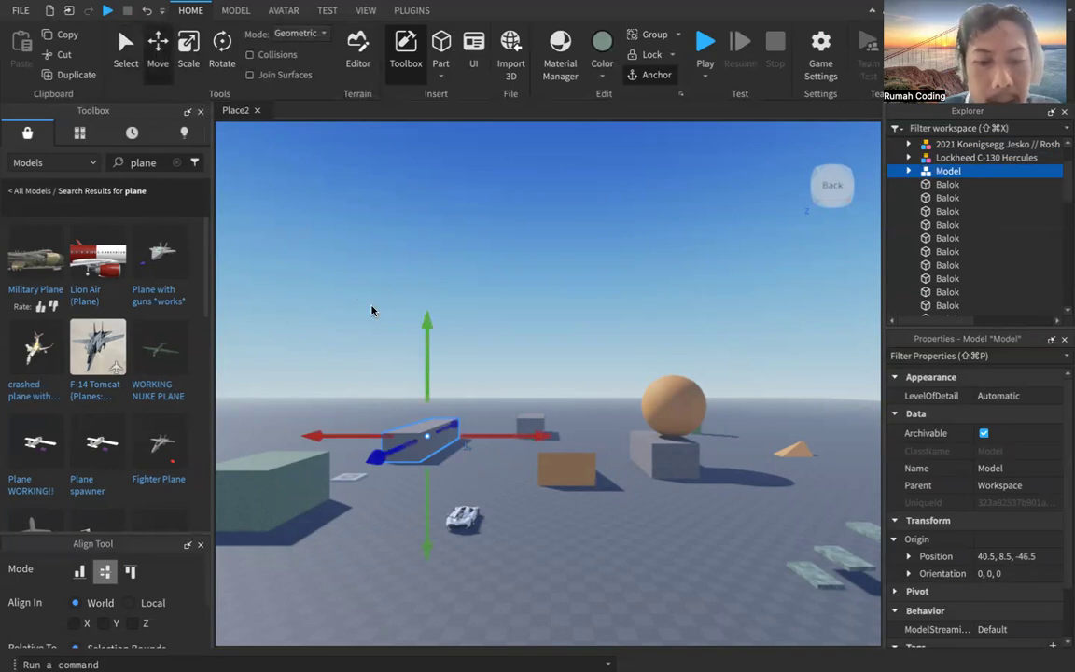
pyautogui.hotkey('ctrl', 'd')
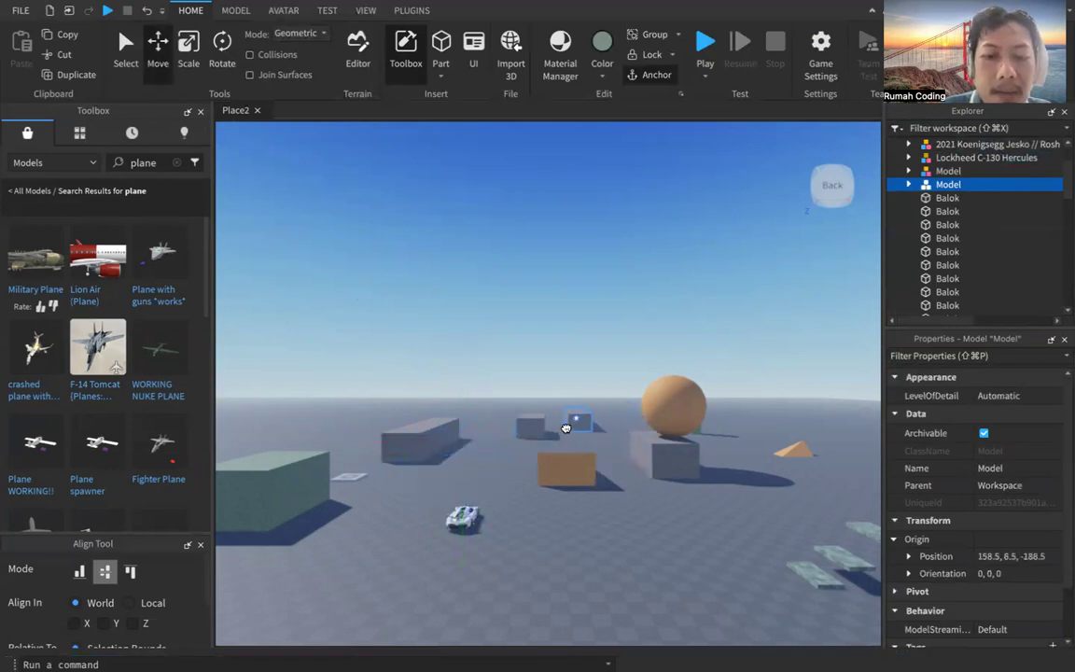
pyautogui.moveTo(443, 490); pyautogui.dragTo(476, 488)
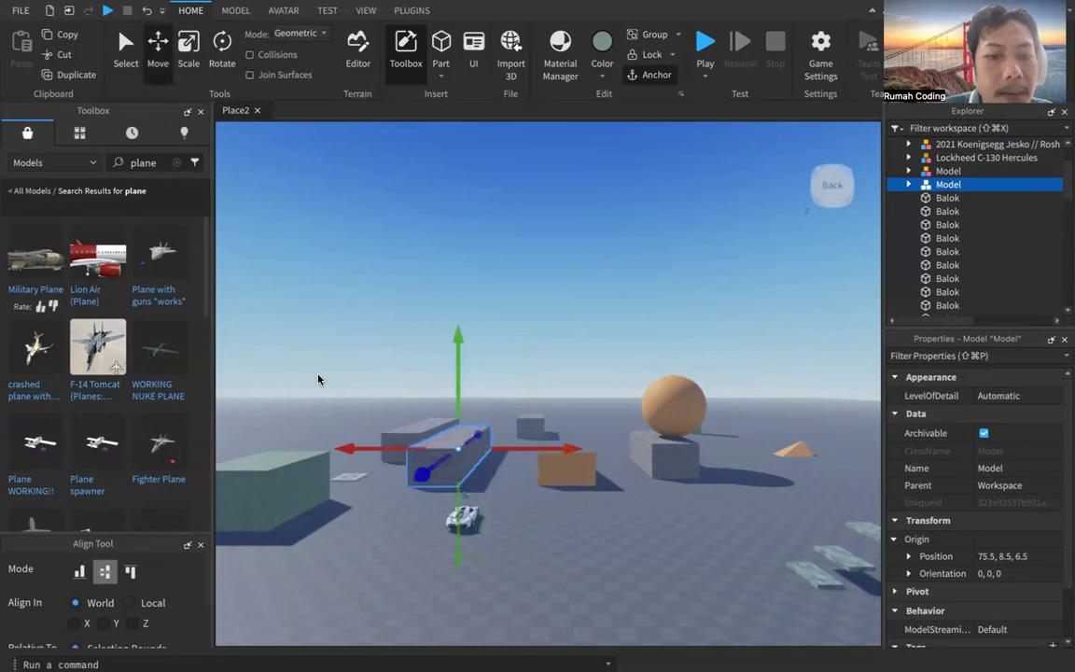
pyautogui.moveTo(446, 348); pyautogui.dragTo(456, 487)
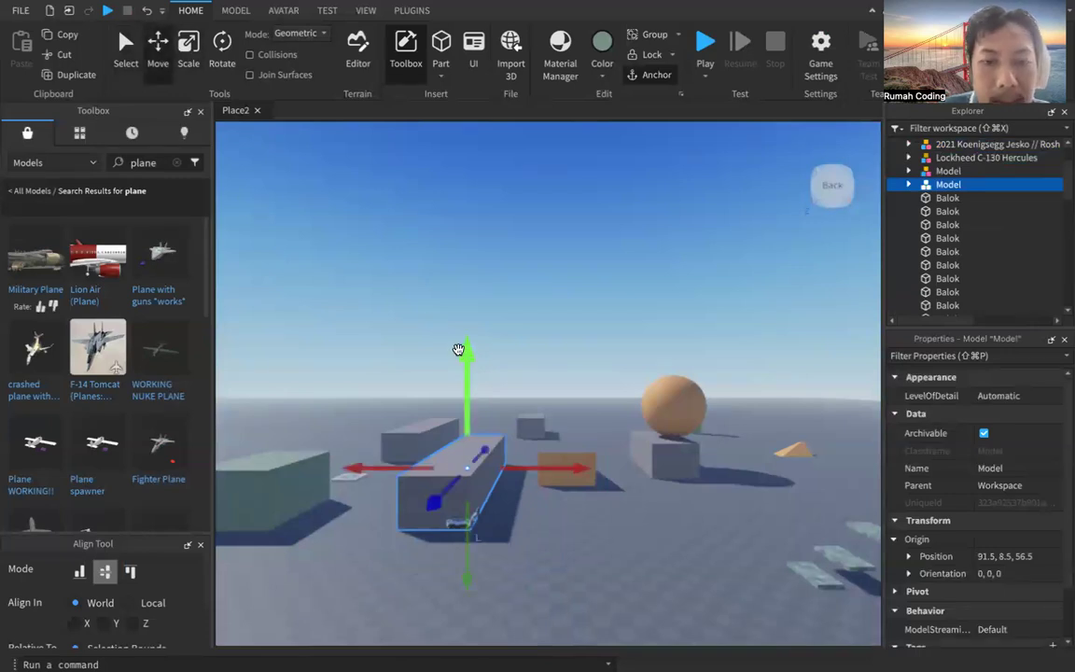
# Raise the duplicated brick block above the sports car to Y 56.5 and shift it sideways to X 108.5
pyautogui.moveTo(466, 354); pyautogui.dragTo(455, 262)
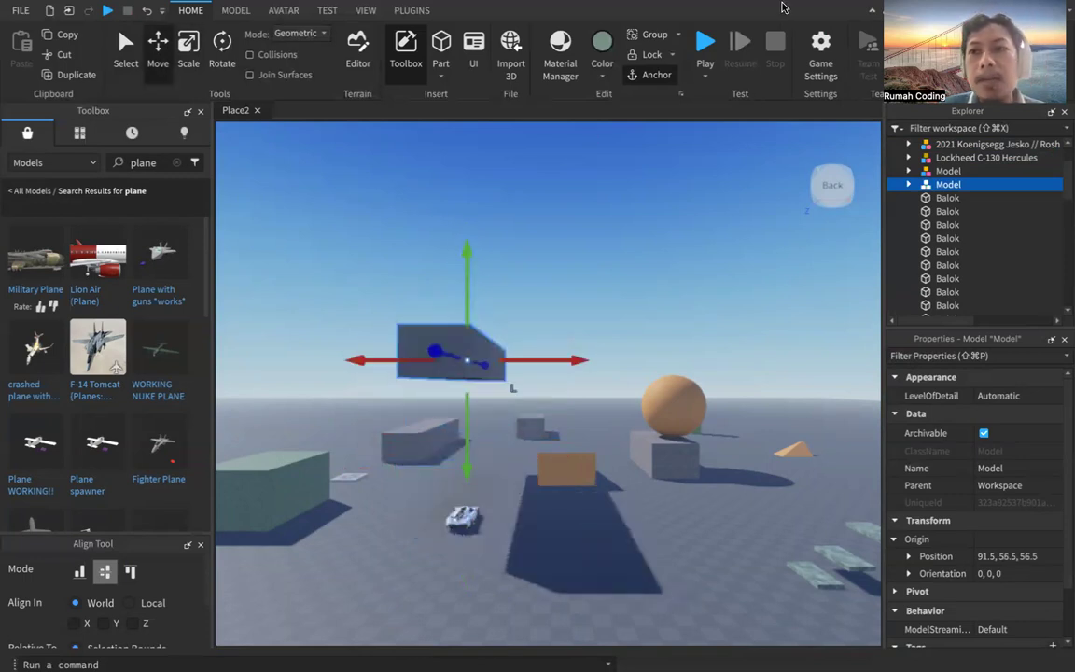
pyautogui.moveTo(547, 365); pyautogui.dragTo(587, 381)
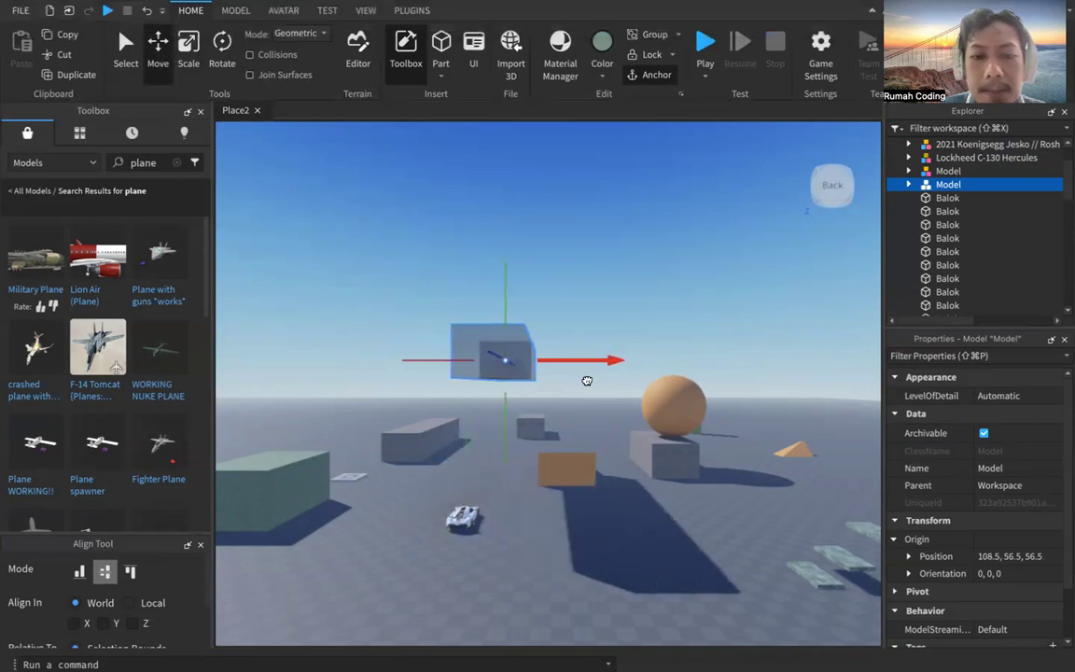
pyautogui.moveTo(749, 614); pyautogui.dragTo(454, 534, button='middle')
pyautogui.scroll(-6, 828, 603)
pyautogui.moveTo(739, 539); pyautogui.dragTo(702, 472, button='middle')
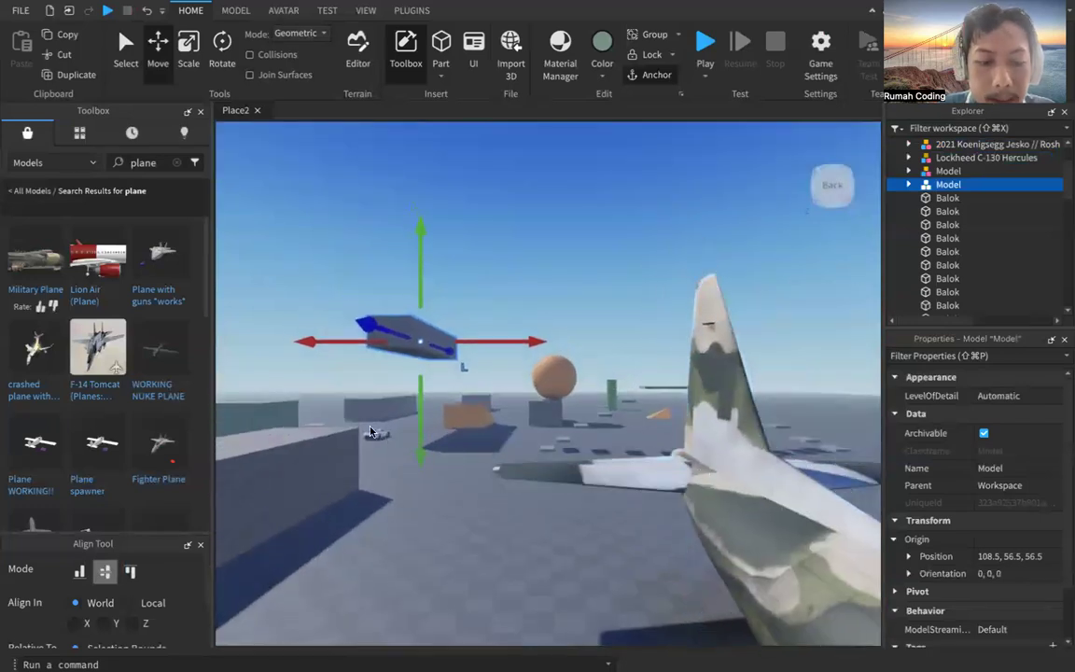
# Start a playtest and run the character from the spawn pad past the orange wedge to the white sports car
pyautogui.click(703, 43)
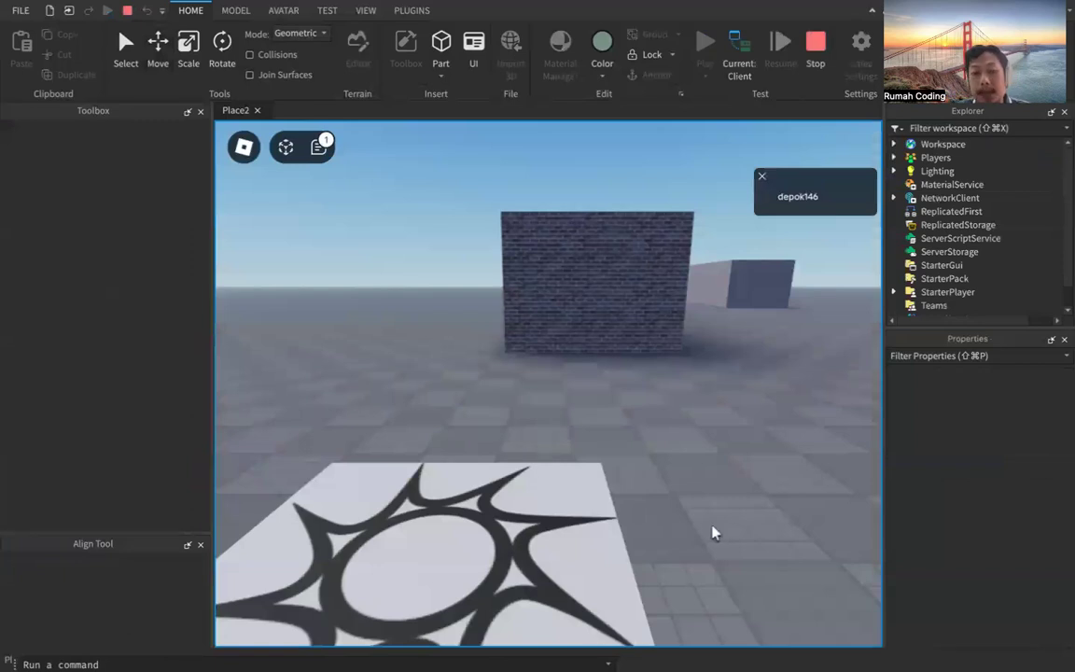
pyautogui.press('w')
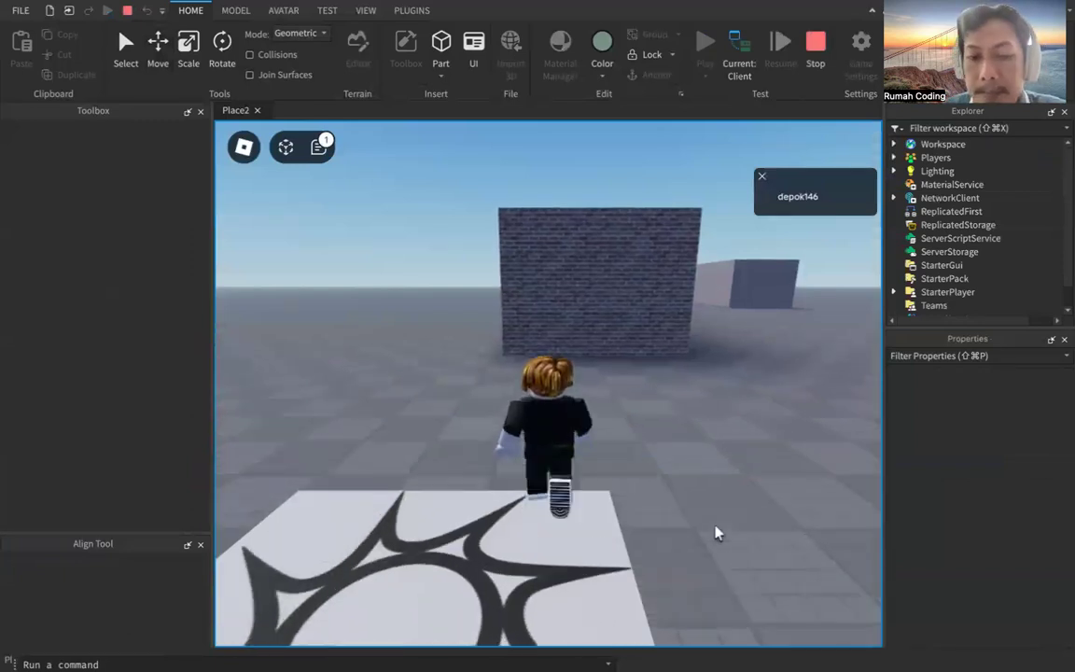
pyautogui.press('w')
pyautogui.press('Right')
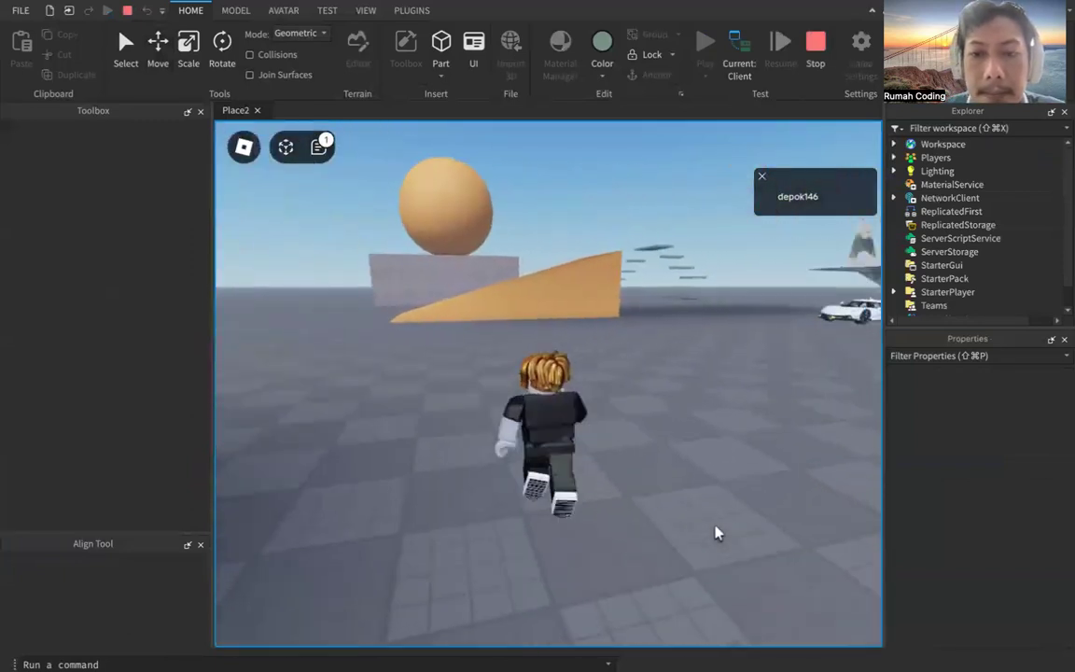
pyautogui.press('Left')
pyautogui.press('w')
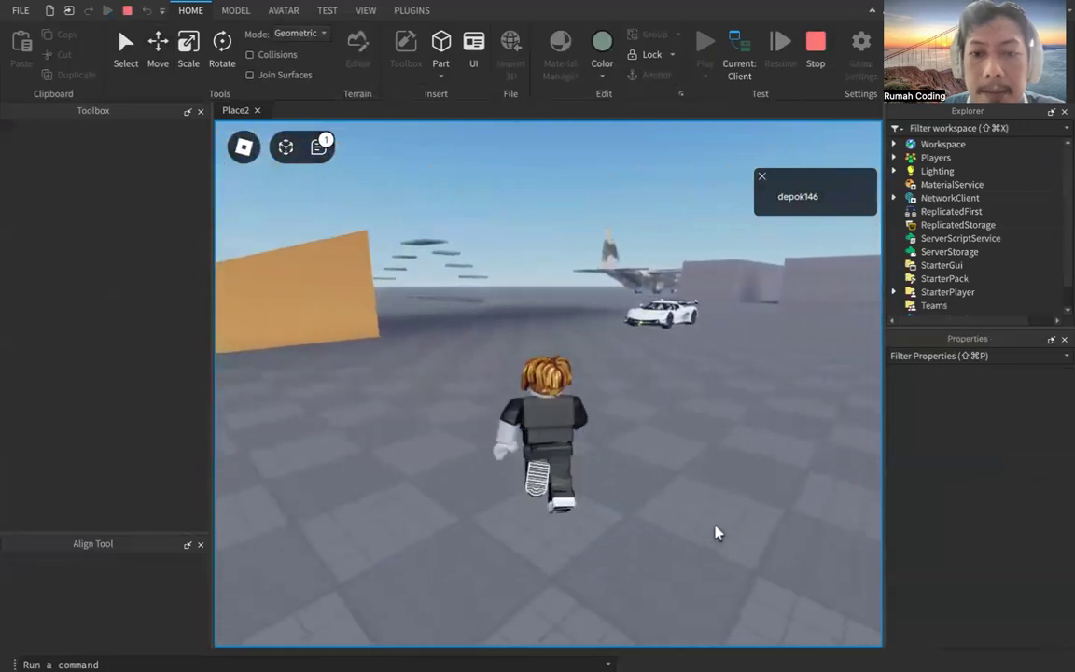
pyautogui.press('Right')
pyautogui.press('Left')
pyautogui.press('w')
pyautogui.press('Right')
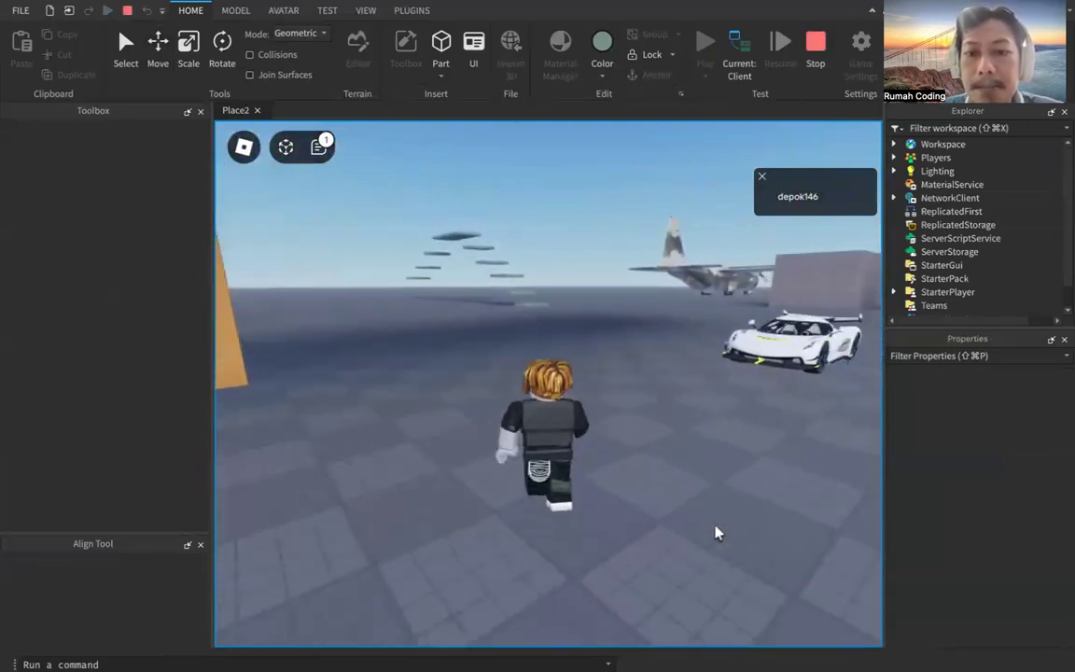
pyautogui.press('w')
pyautogui.press('Left')
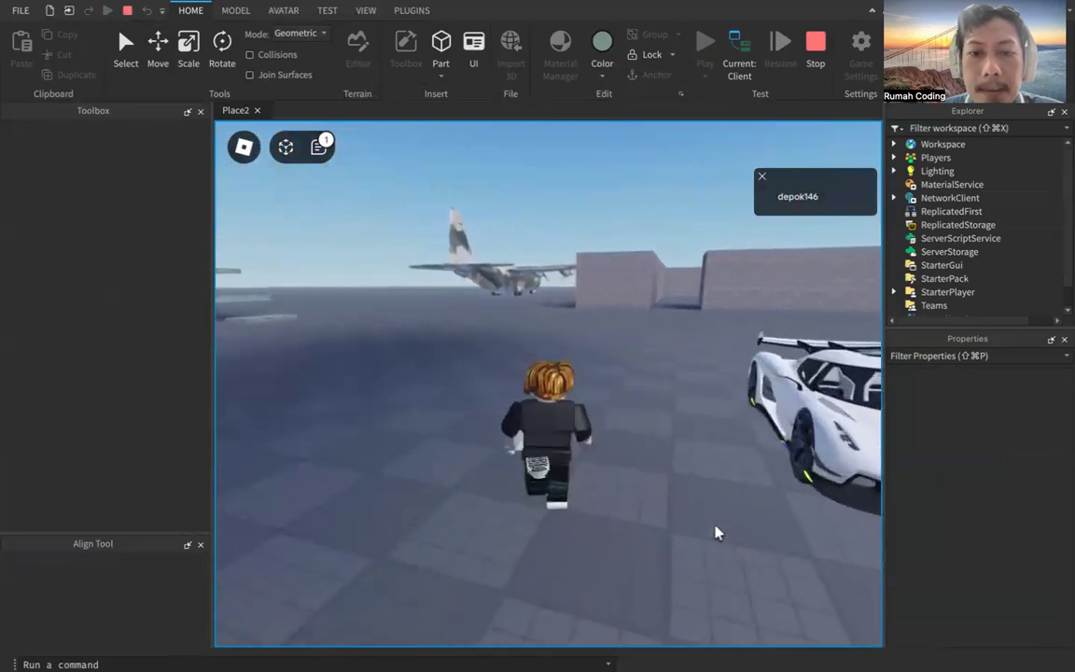
# Run the character from the sports car past the brick enclosure to the military plane's open rear entrance
pyautogui.press('w')
pyautogui.press('Right')
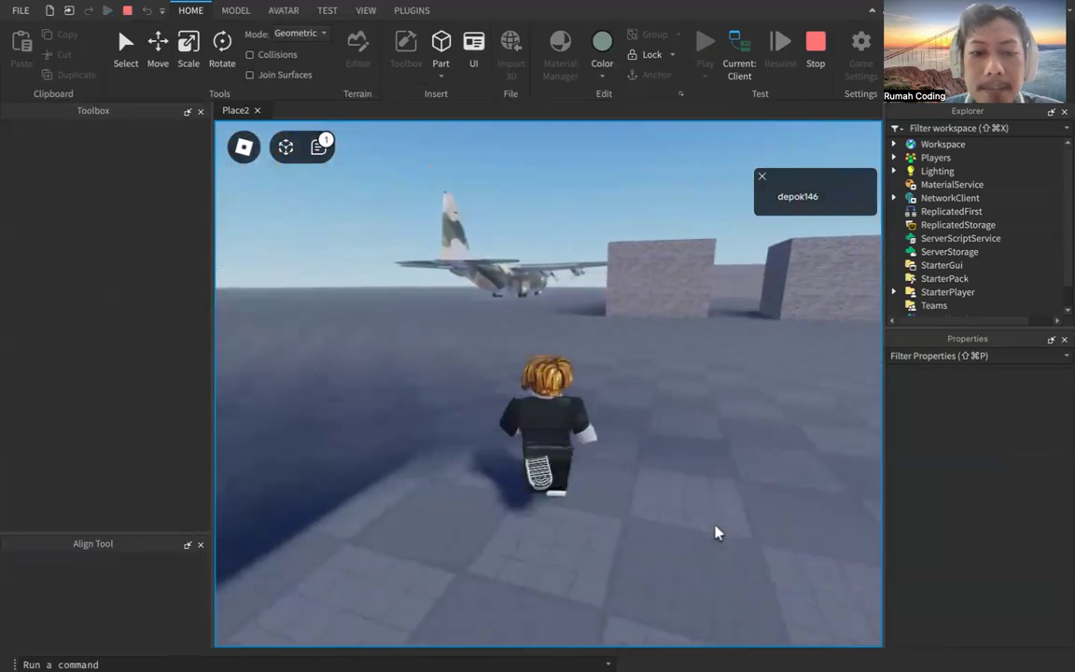
pyautogui.press('w')
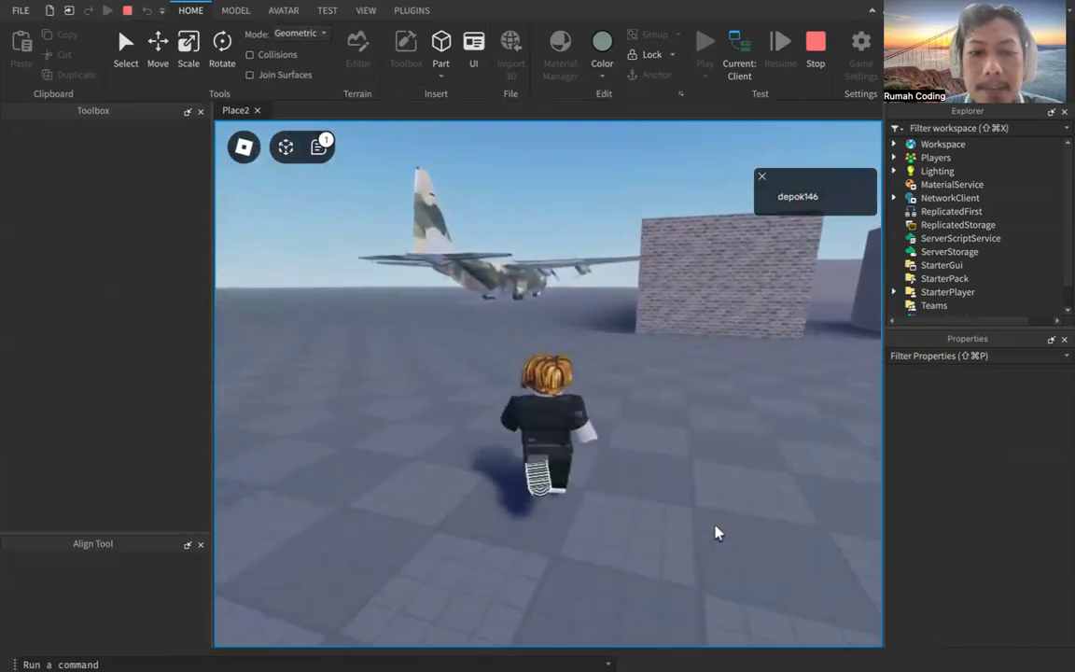
pyautogui.press('Left')
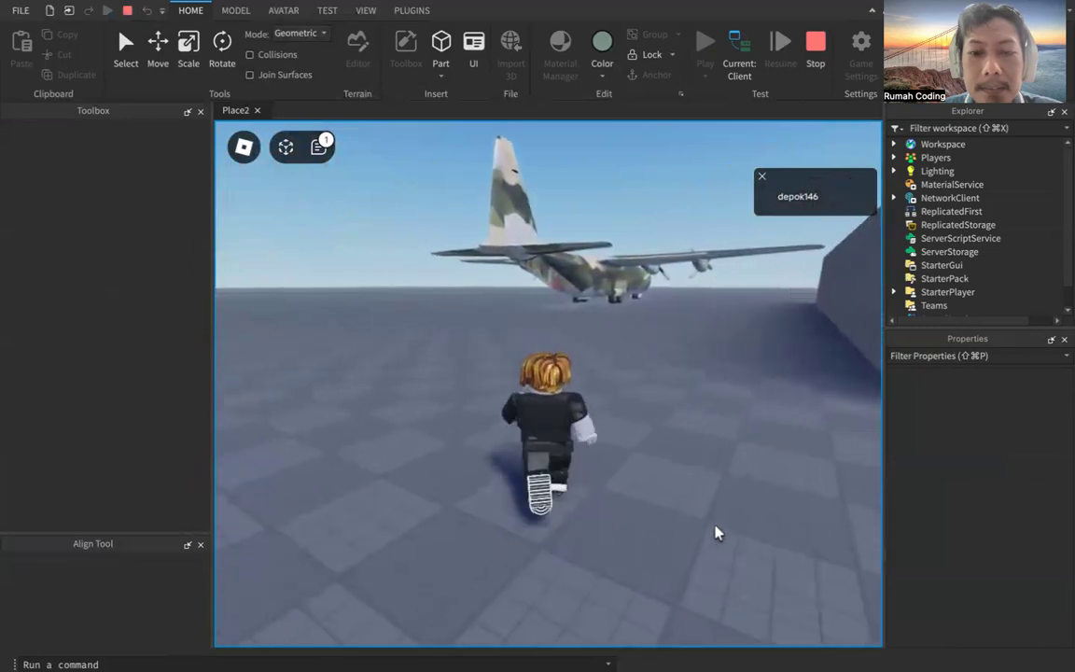
pyautogui.press('w')
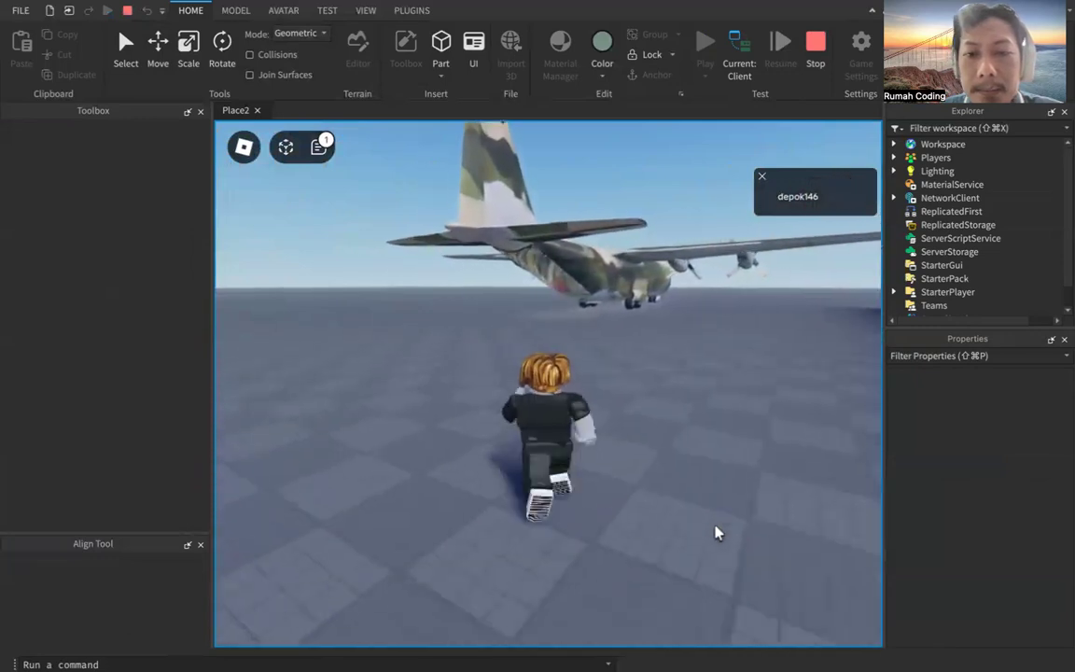
pyautogui.press('w')
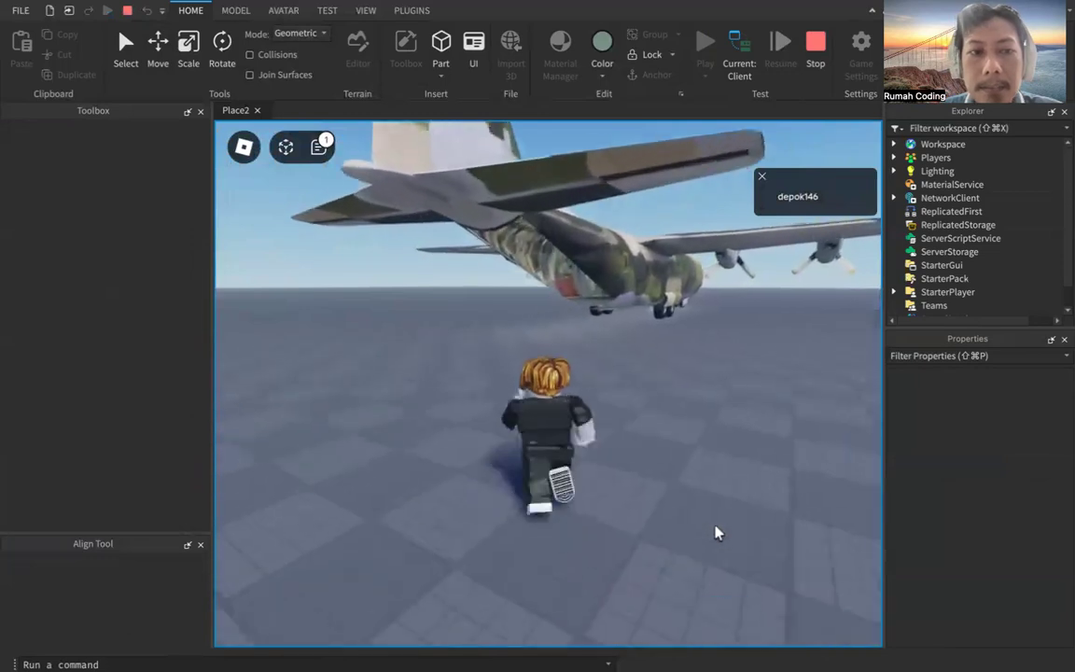
pyautogui.press('w')
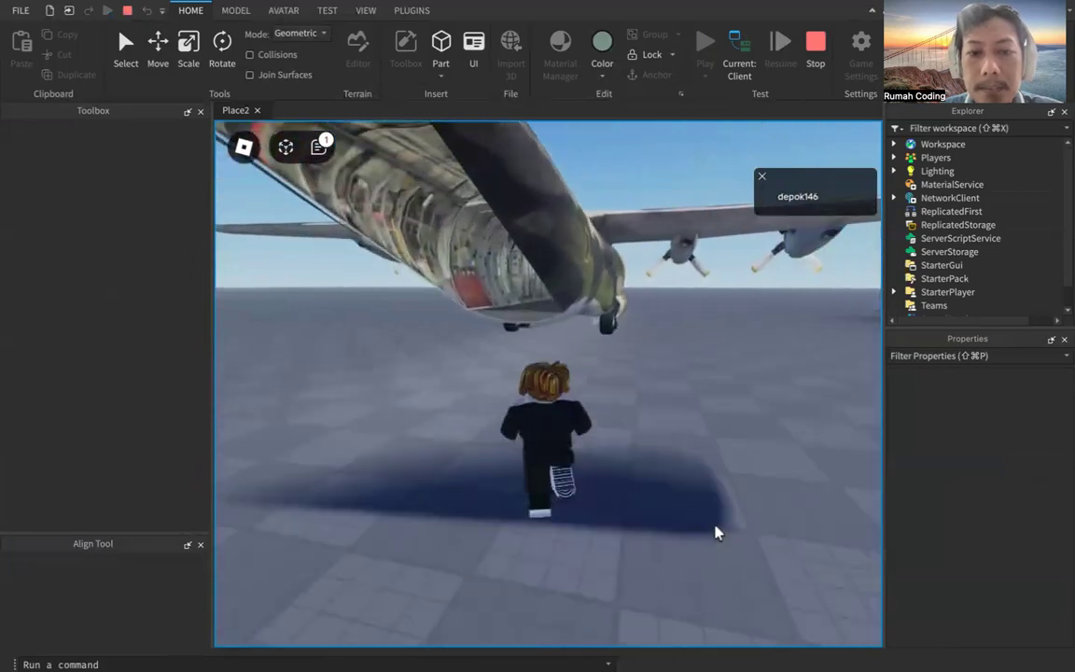
pyautogui.press('w')
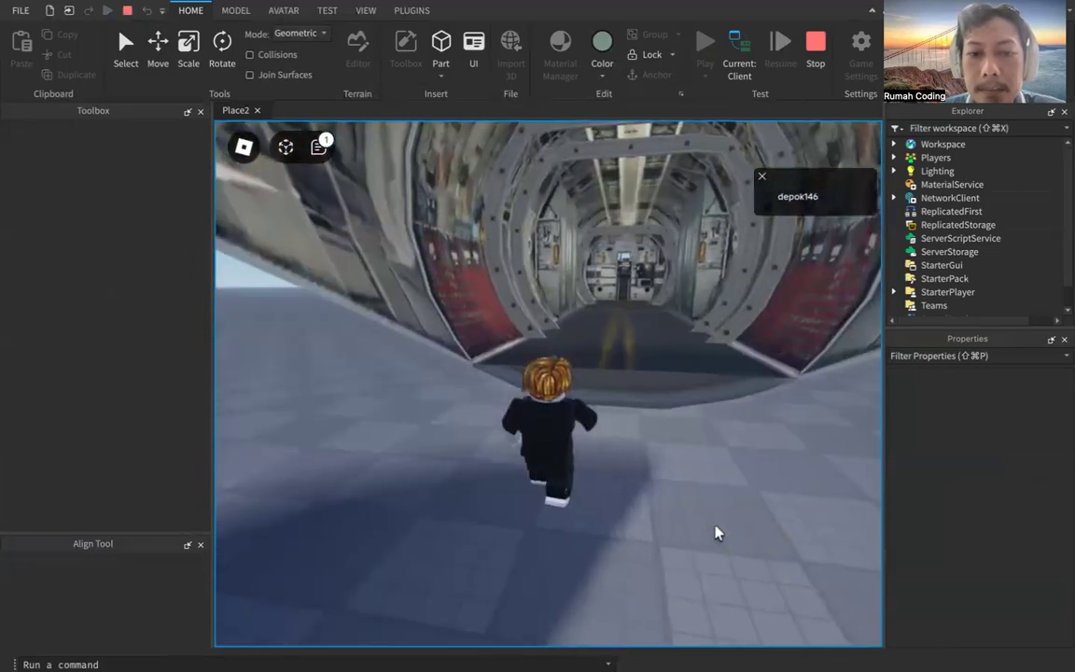
# Run the character through the plane's cargo hold and up the steps into the cockpit
pyautogui.press('w')
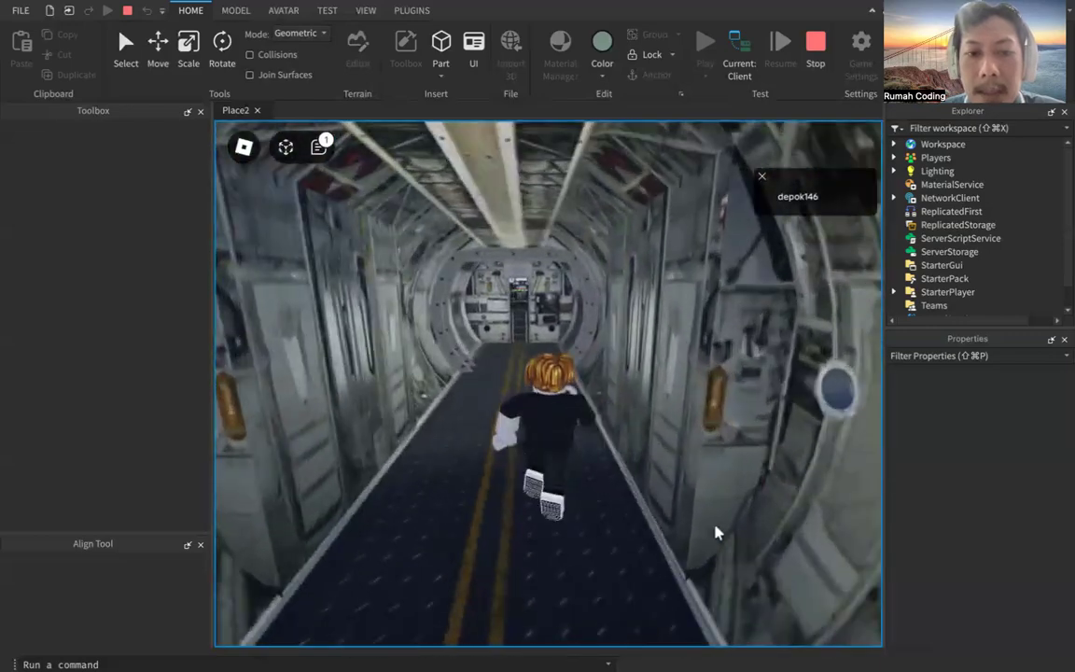
pyautogui.press('w')
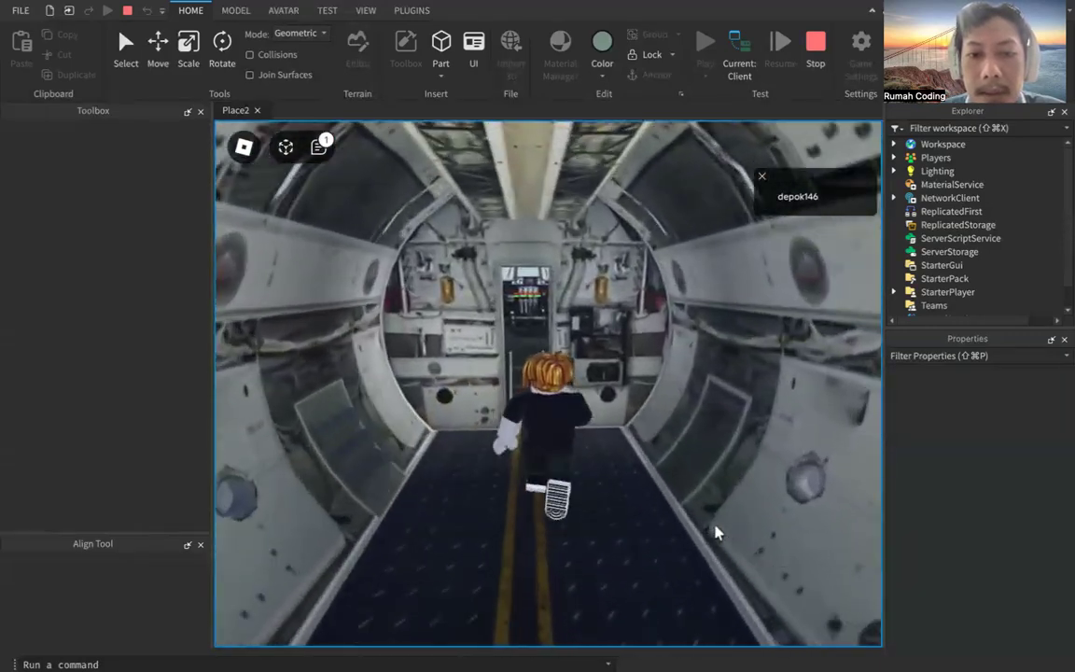
pyautogui.press('w')
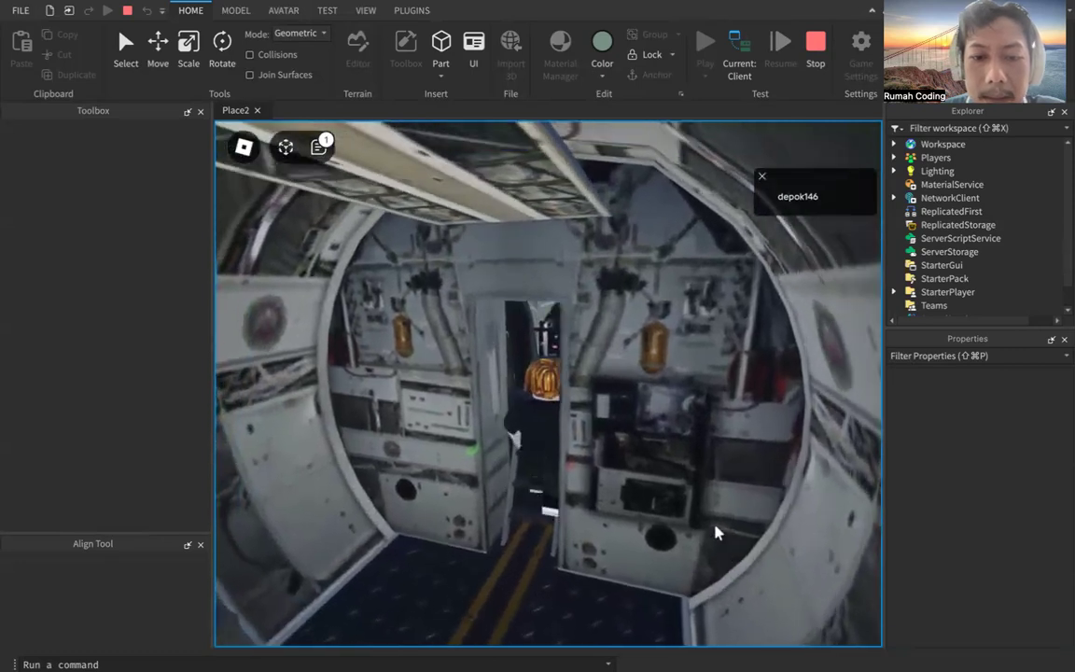
pyautogui.press('w')
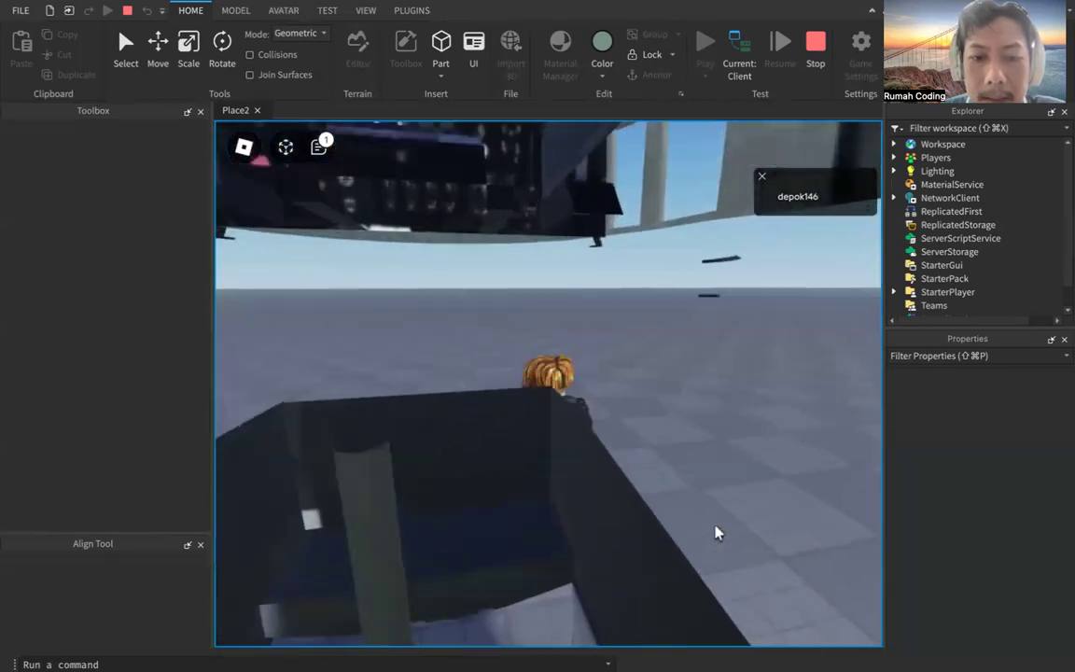
# Walk the character back and forth on the steps in the cockpit doorway to test access
pyautogui.press('s')
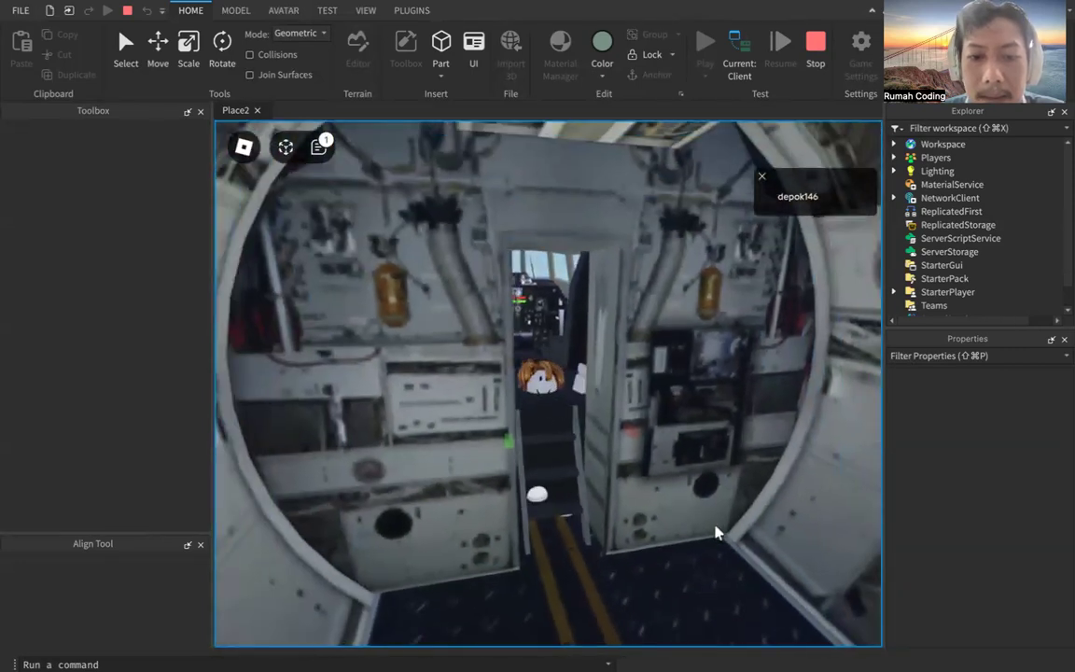
pyautogui.press('w')
pyautogui.press('w')
pyautogui.press('s')
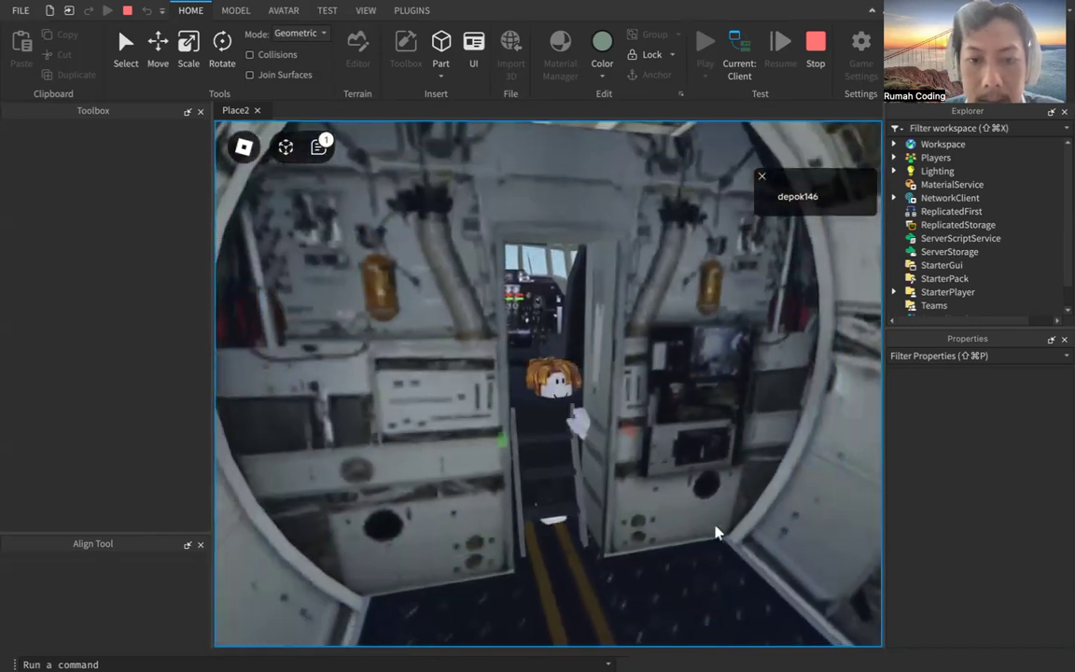
pyautogui.press('w')
pyautogui.press('s')
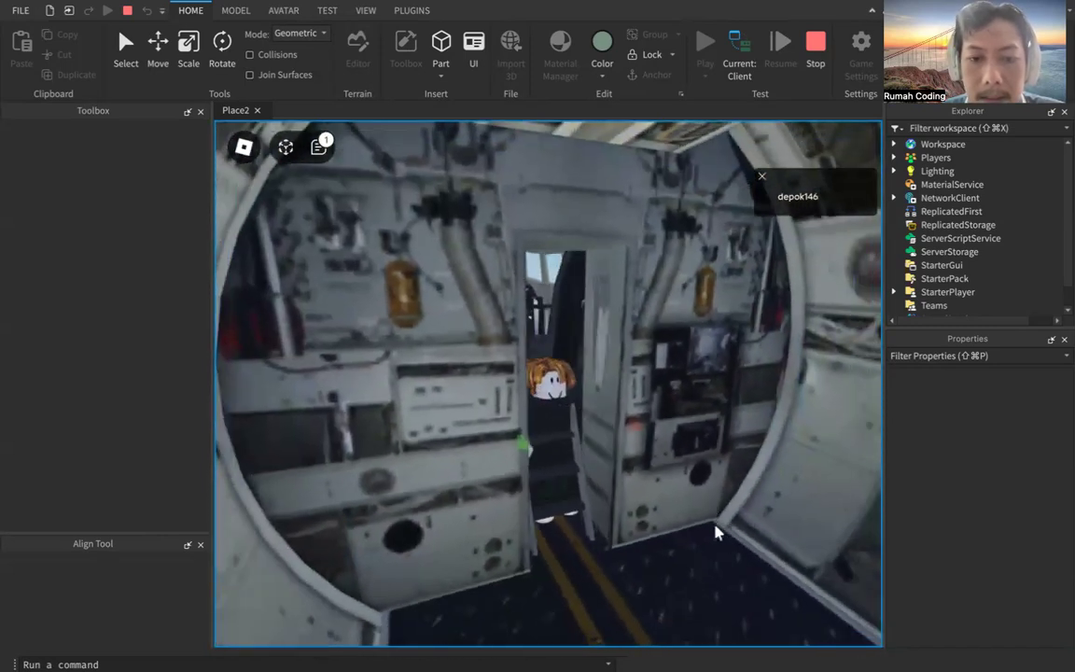
# View the plane's nose and cockpit interior up close, walk the character out onto open ground, and end the playtest
pyautogui.press('a')
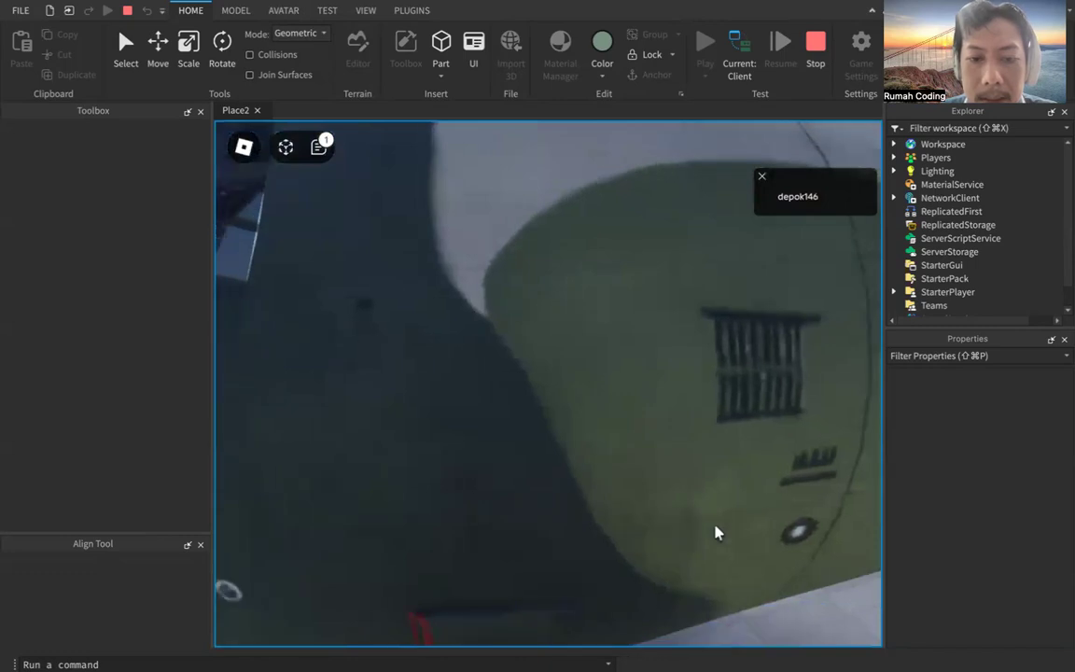
pyautogui.press('w')
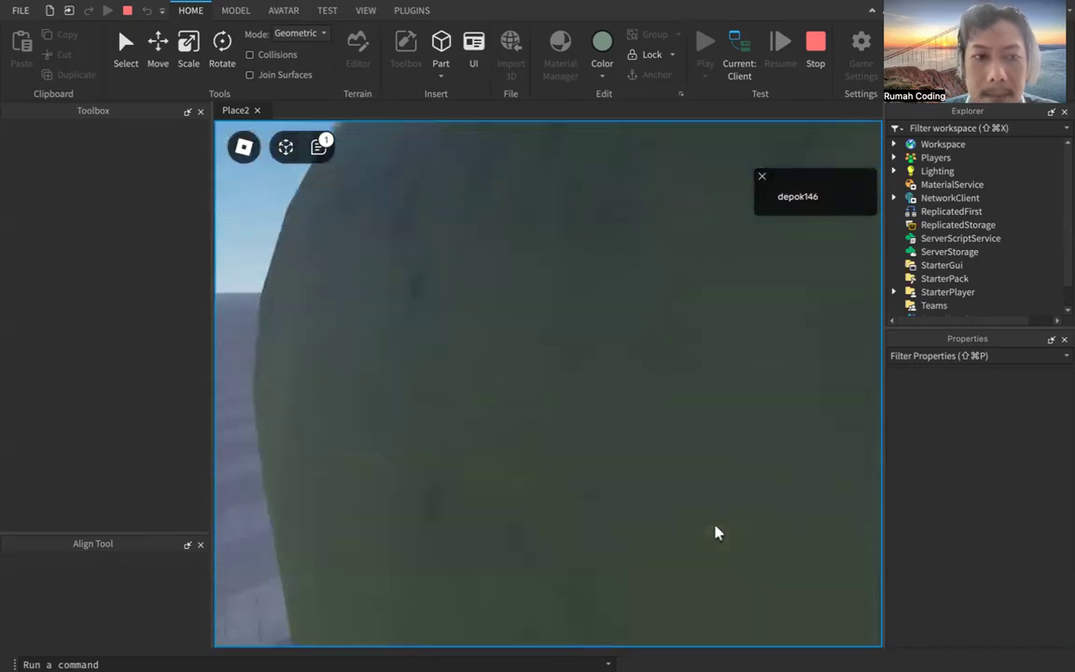
pyautogui.press('w')
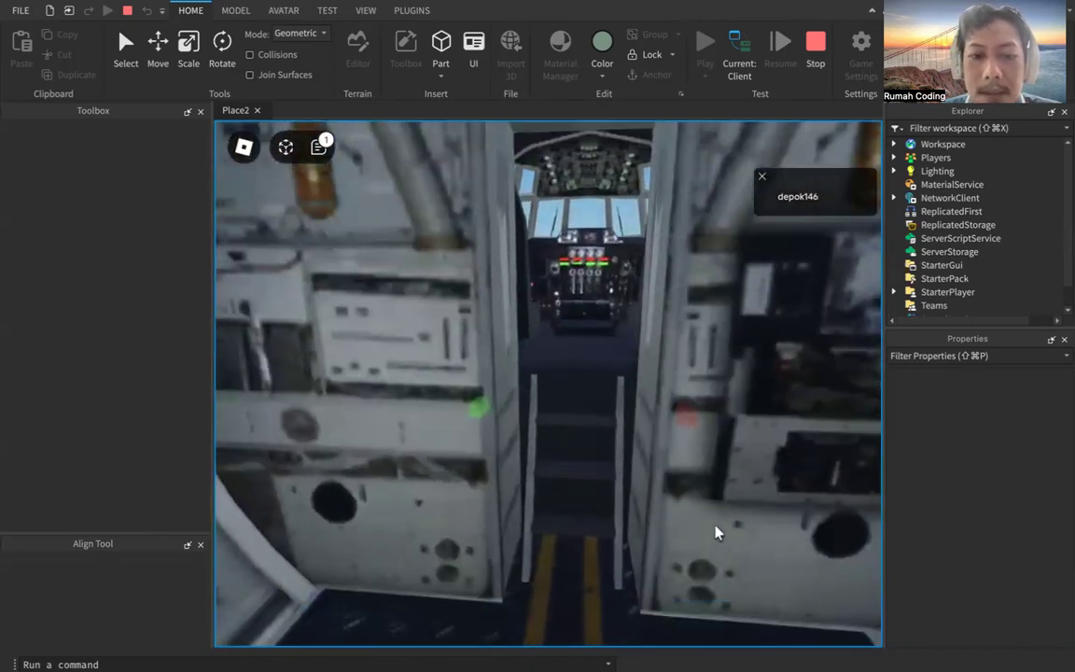
pyautogui.press('s')
pyautogui.press('w')
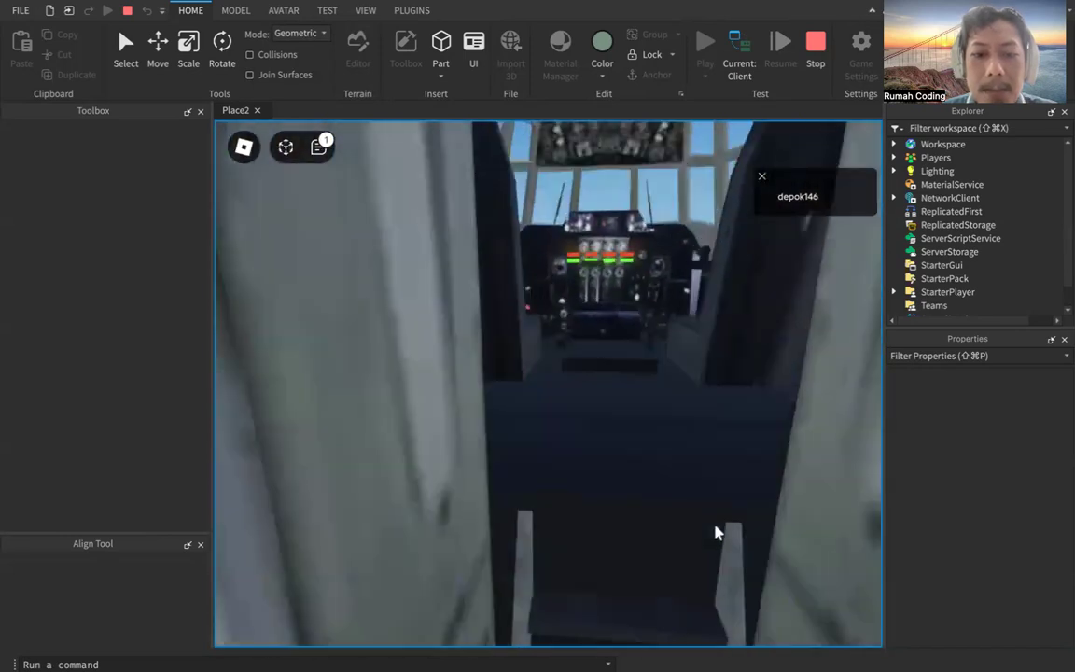
pyautogui.press('w')
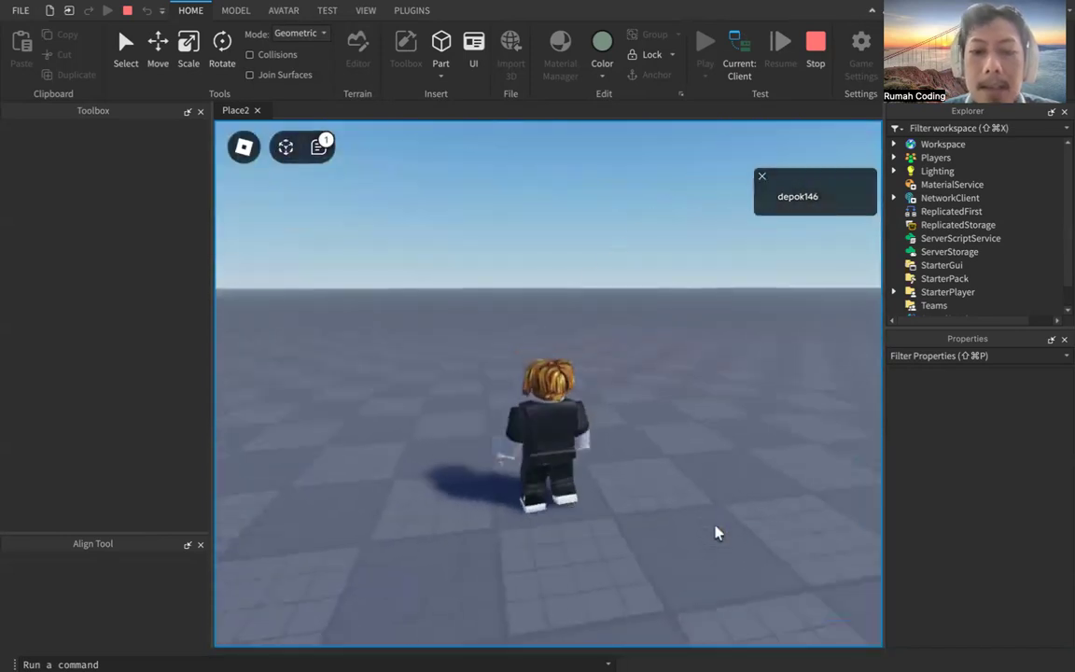
pyautogui.press('d')
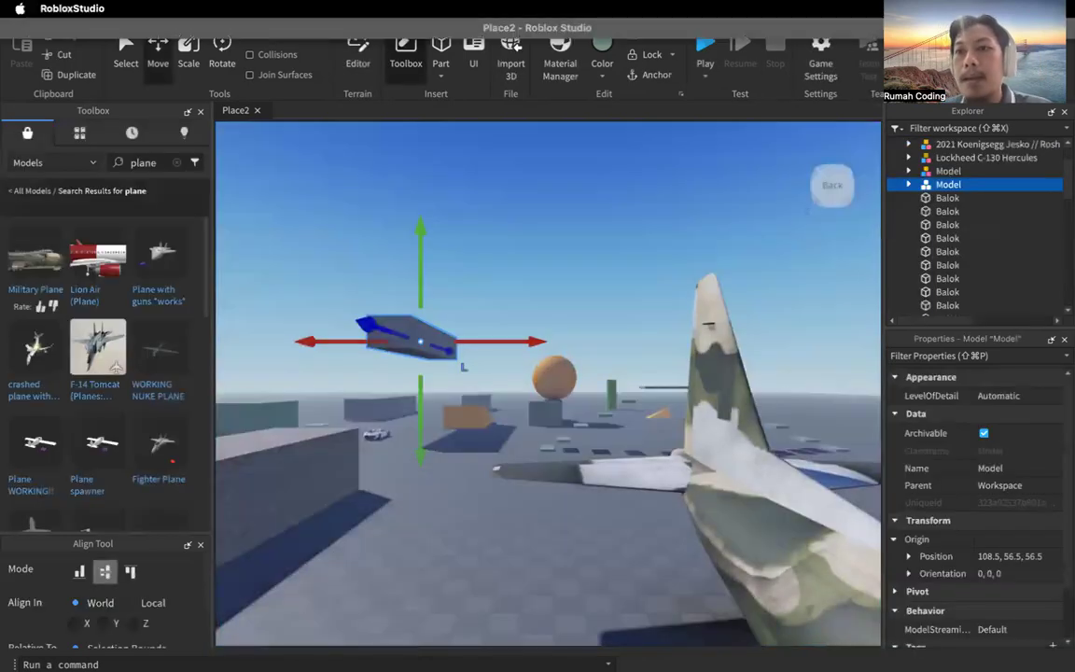
# Move the floating brick block far away onto the ground, to X -181.5, Y 8.5, Z -848.5
pyautogui.moveTo(421, 342); pyautogui.dragTo(426, 398)
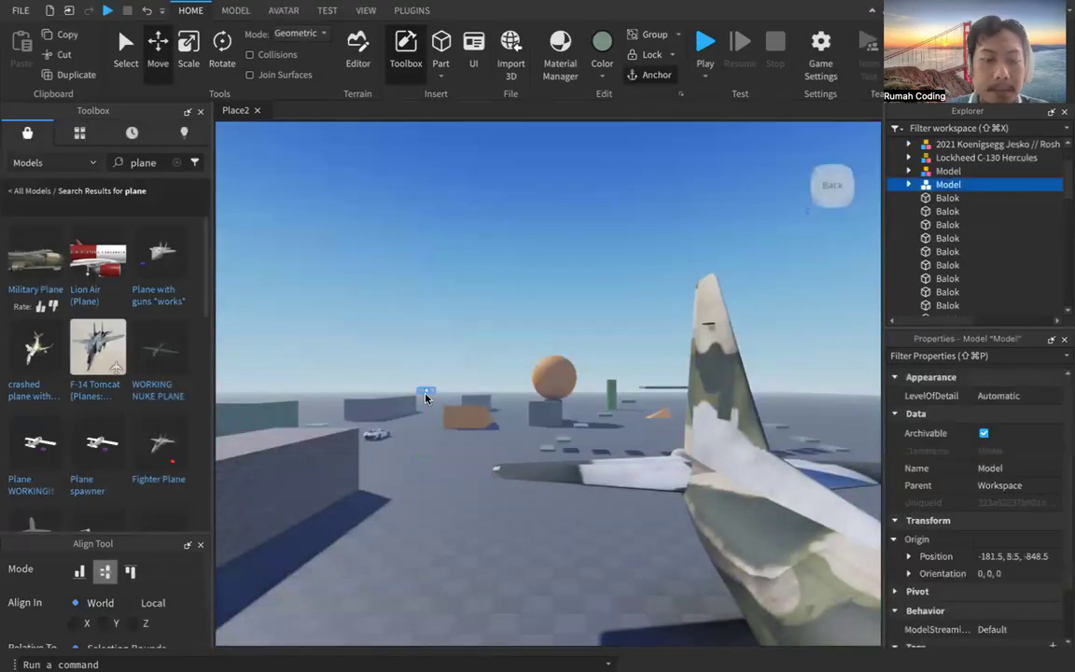
# Search the Toolbox models for "helicopter" and insert the Helicopter model into the scene, accepting its included scripts
pyautogui.click(132, 164)
pyautogui.write('heli')
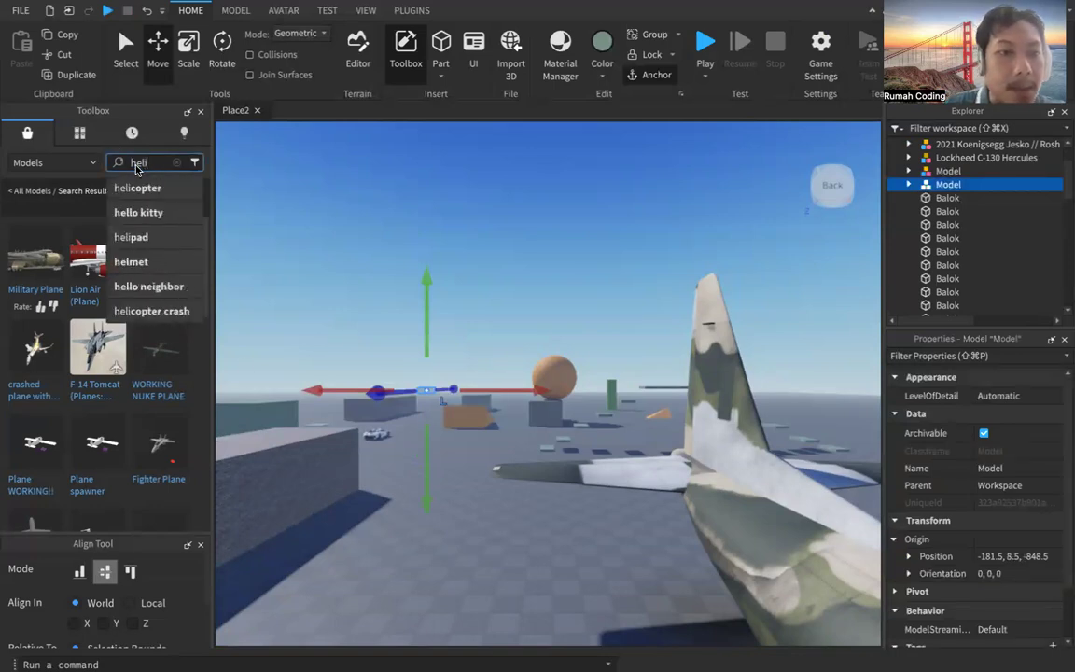
pyautogui.click(140, 189)
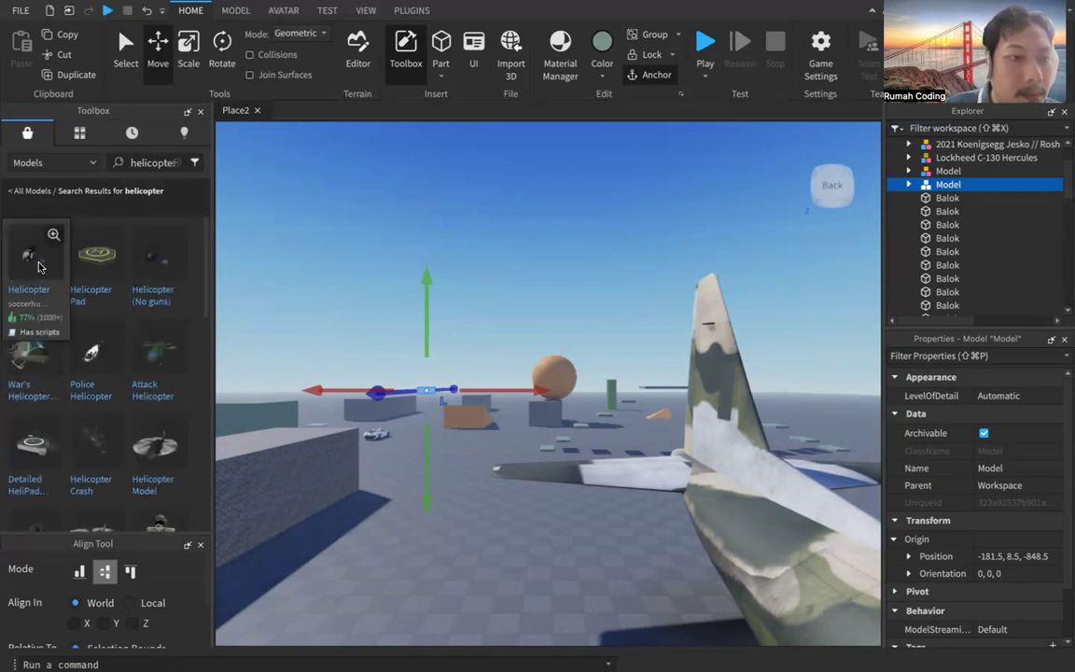
pyautogui.moveTo(41, 268); pyautogui.dragTo(474, 484)
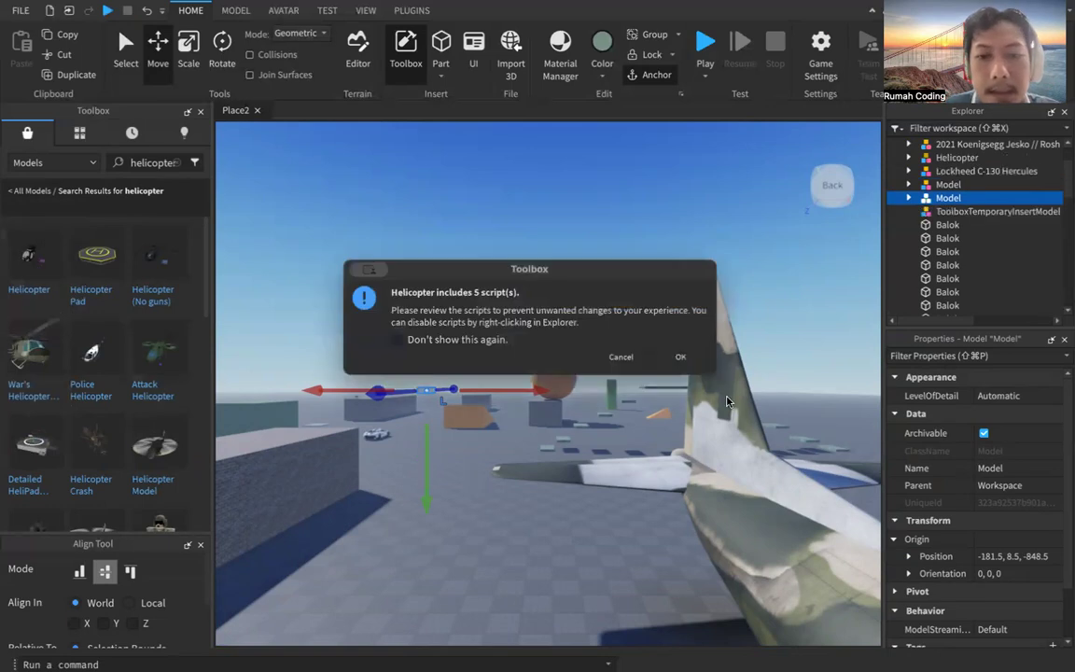
pyautogui.click(680, 356)
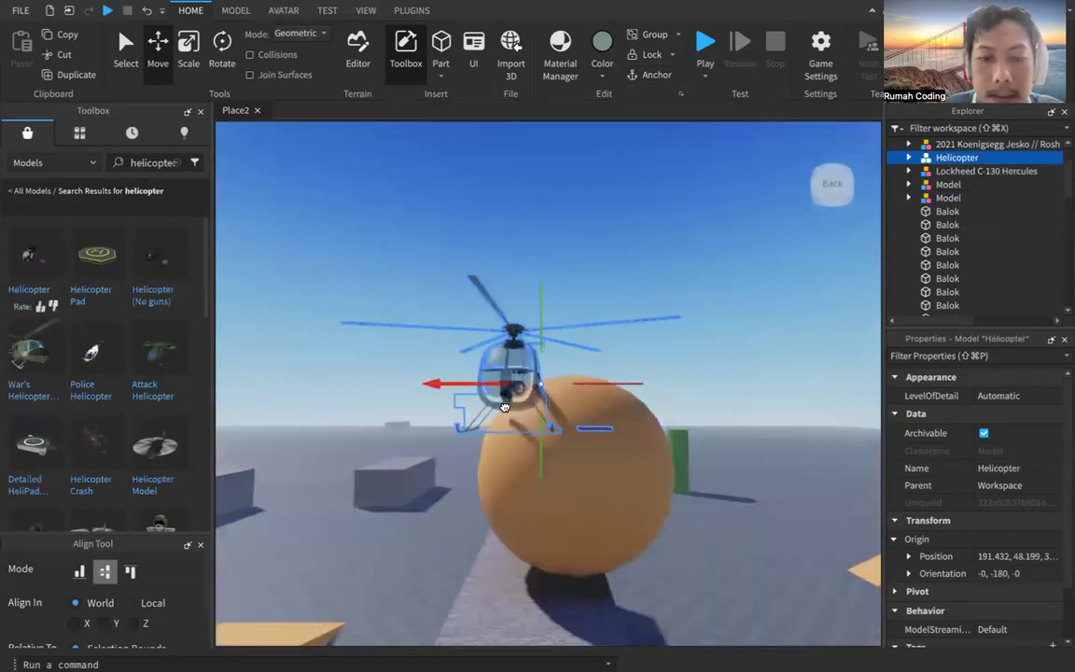
# Move the helicopter away from the orange sphere and lower it near the distant grey block, to about X -35.8, Y 6.2
pyautogui.moveTo(452, 498); pyautogui.dragTo(315, 381)
pyautogui.click(351, 301)
pyautogui.moveTo(391, 356); pyautogui.dragTo(371, 429)
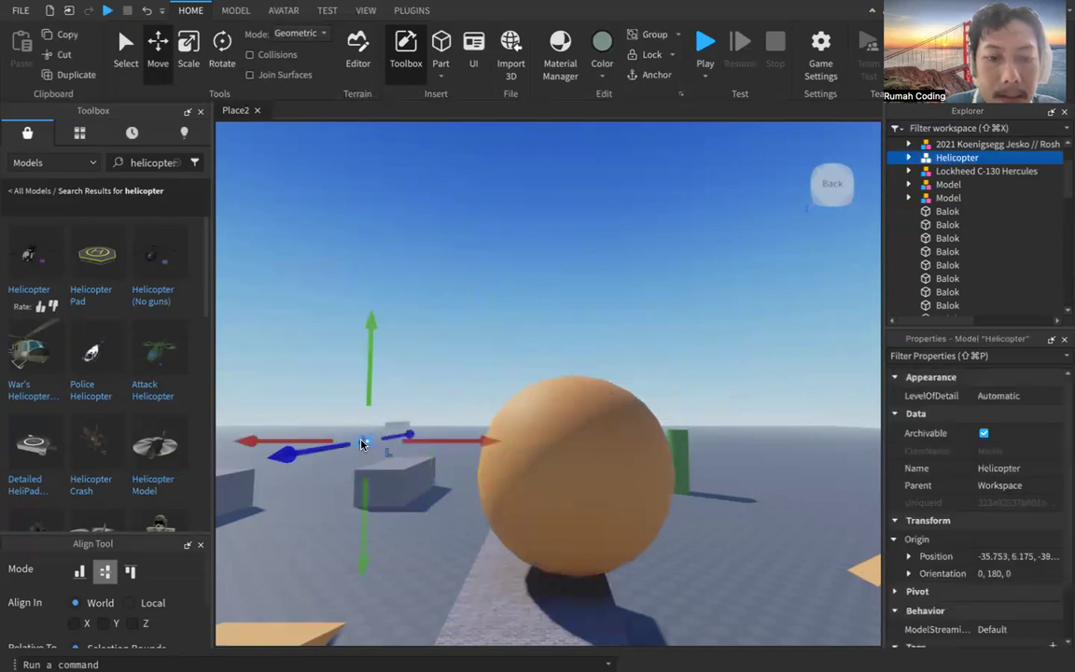
# Move the helicopter onto the open ground between the green block and the orange block, to about X 74.2, Y 6.2
pyautogui.click(336, 495)
pyautogui.moveTo(360, 439); pyautogui.dragTo(346, 466)
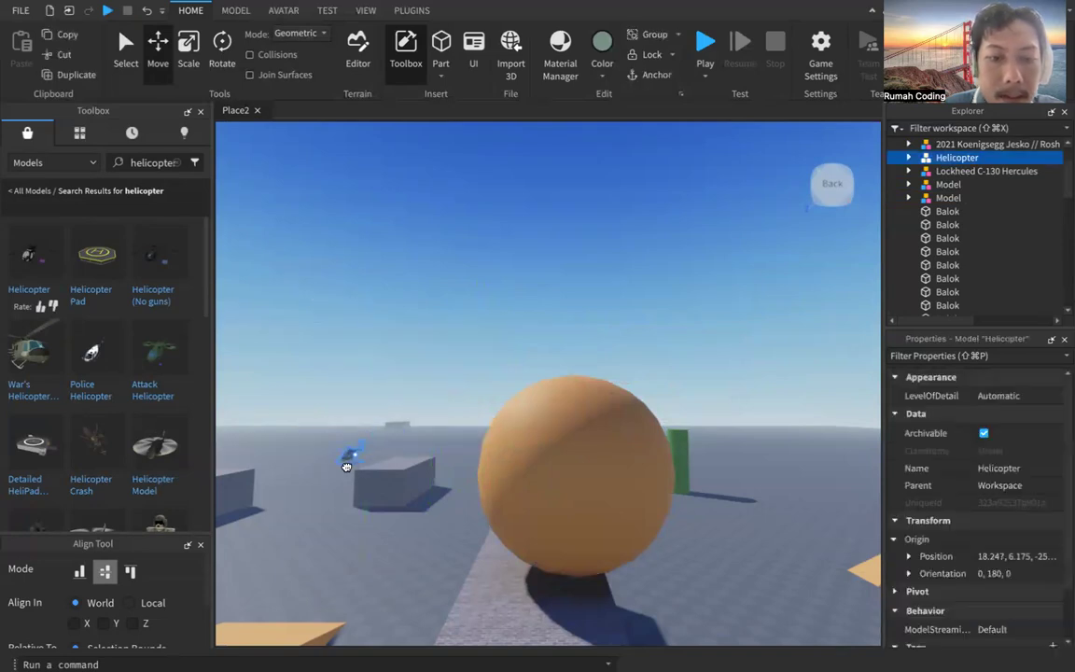
pyautogui.moveTo(322, 525); pyautogui.dragTo(330, 524)
pyautogui.moveTo(331, 525); pyautogui.dragTo(514, 546, button='middle')
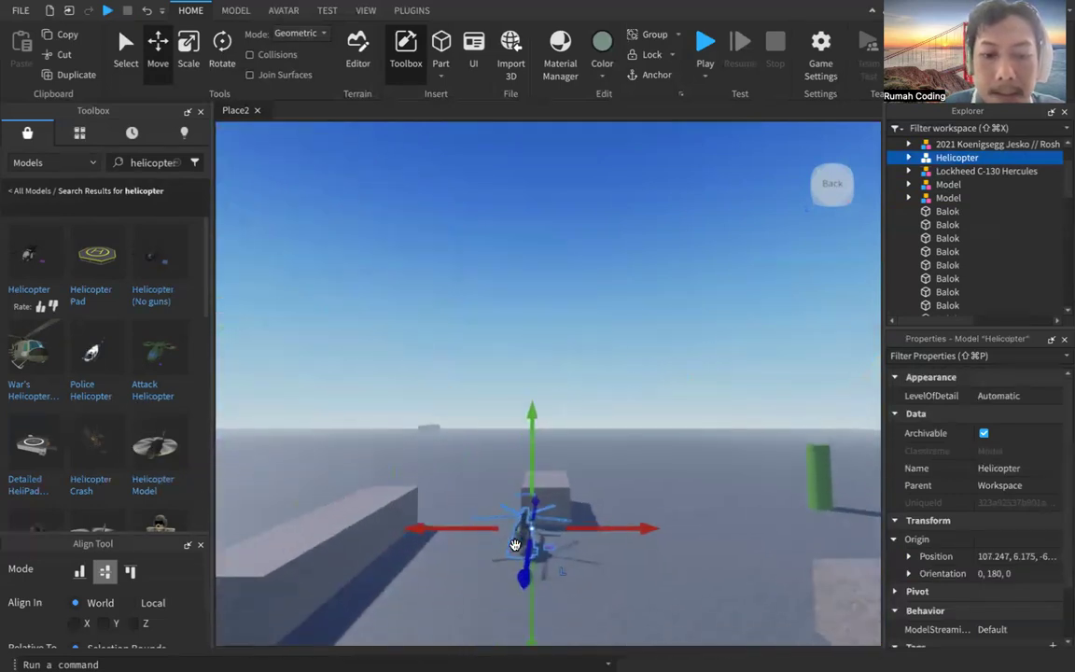
pyautogui.scroll(-4, 516, 538)
pyautogui.scroll(-3, 516, 537)
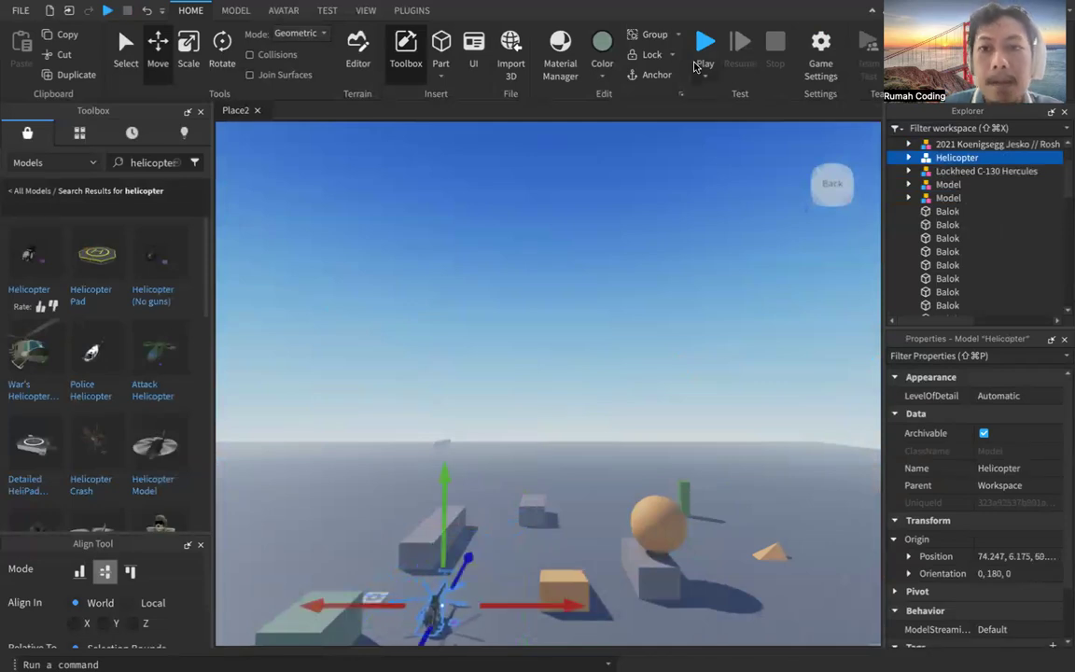
# Start a playtest and walk the character from the spawn pad to the side of the helicopter
pyautogui.click(702, 55)
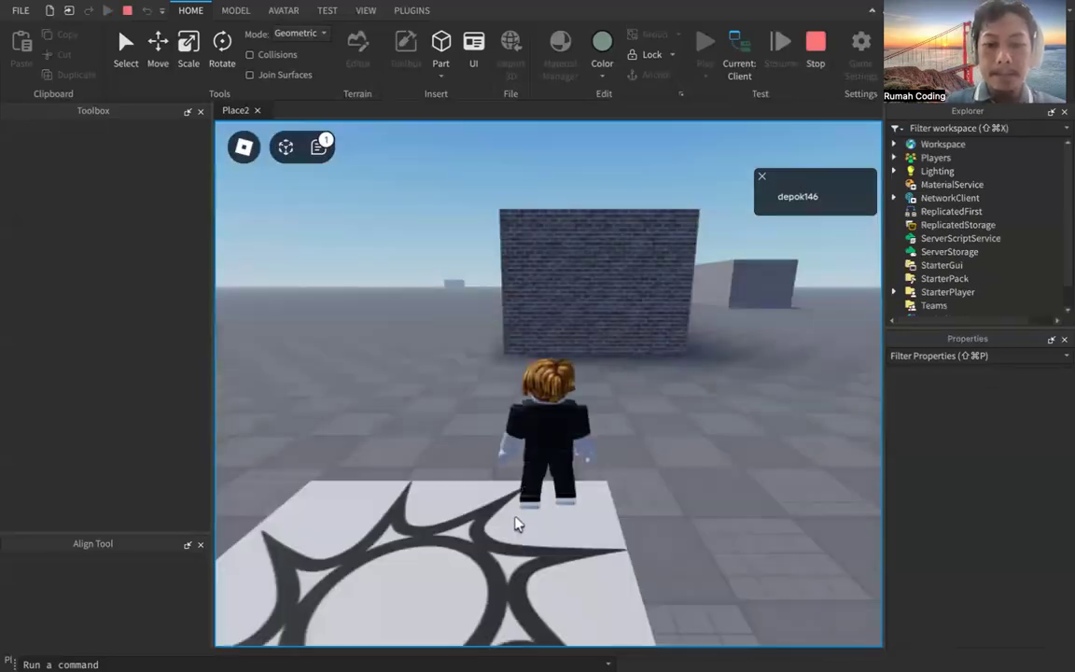
pyautogui.press('Up')
pyautogui.press('Right')
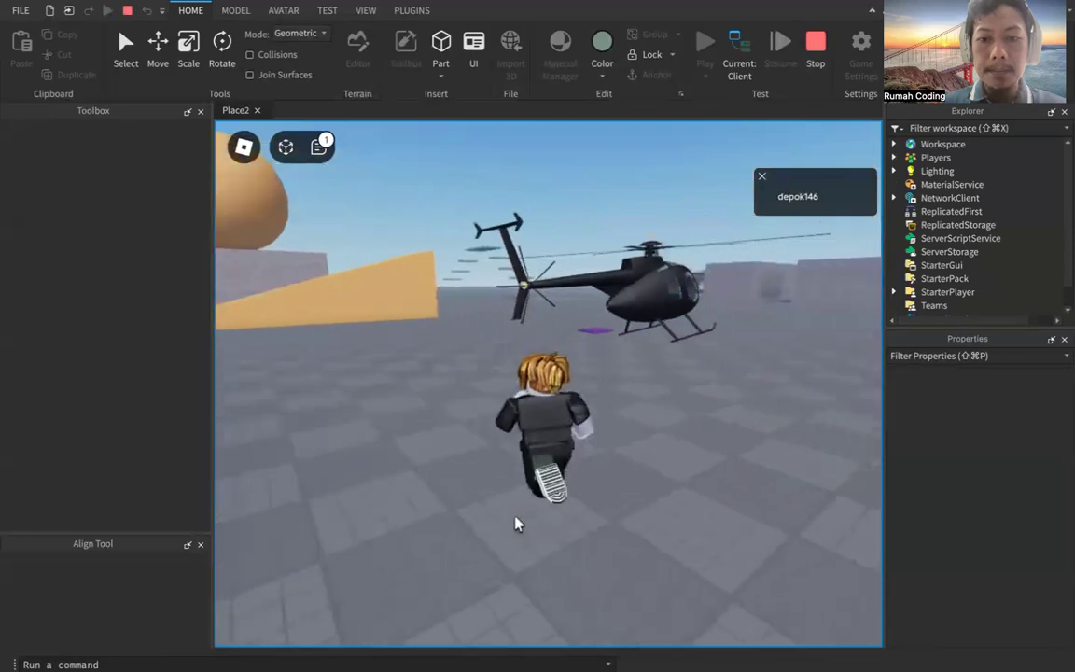
pyautogui.press('Up')
pyautogui.press('Right')
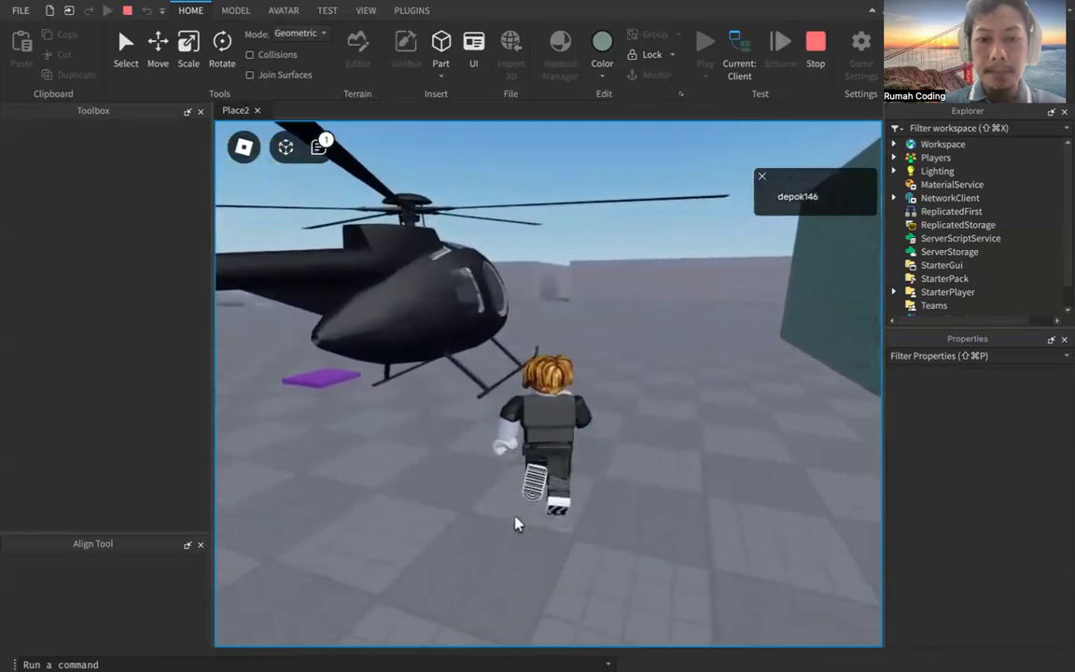
pyautogui.press('Up')
pyautogui.press('Left')
pyautogui.press('Right')
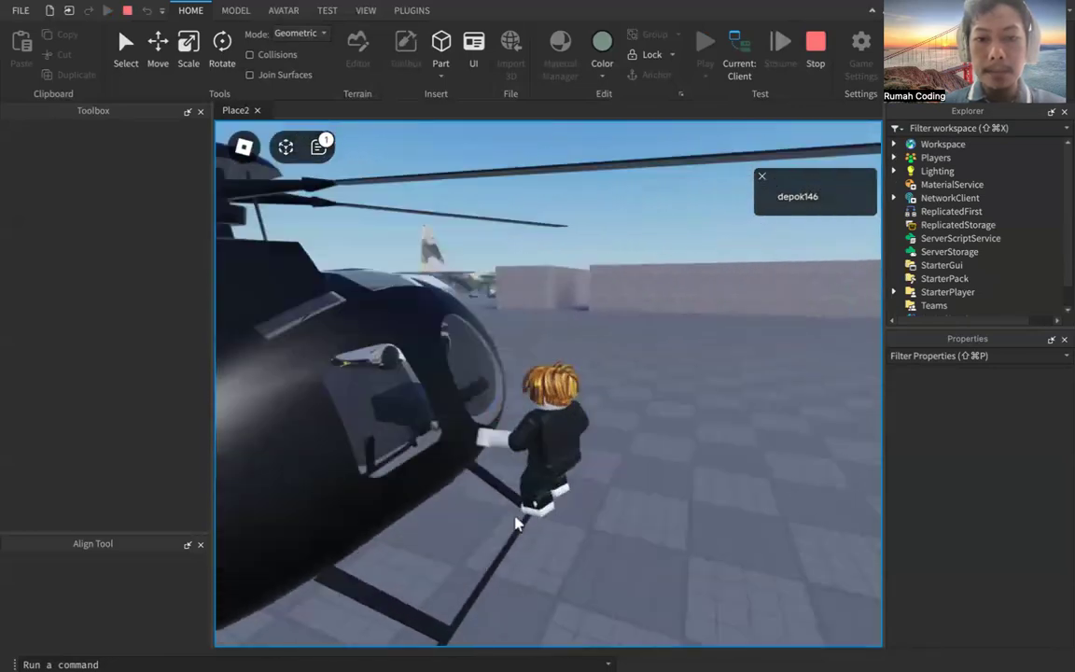
# Jump past the helicopter's nose and walk the character around to the side with the purple pad
pyautogui.press('Up')
pyautogui.press('Left')
pyautogui.press('space')
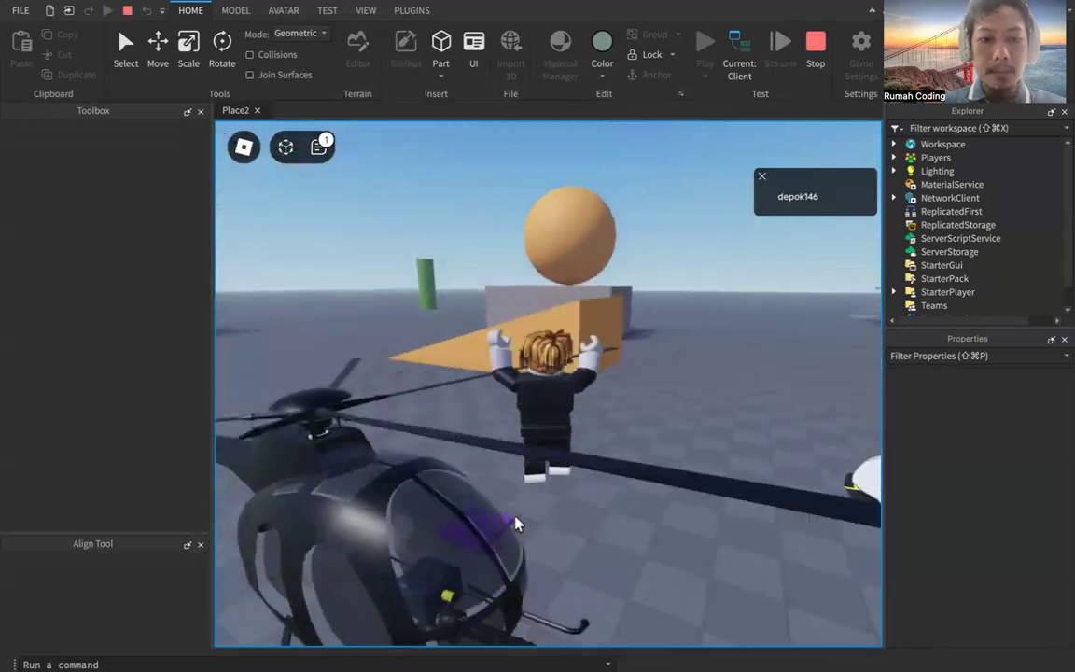
pyautogui.press('Up')
pyautogui.press('Left')
pyautogui.press('Down')
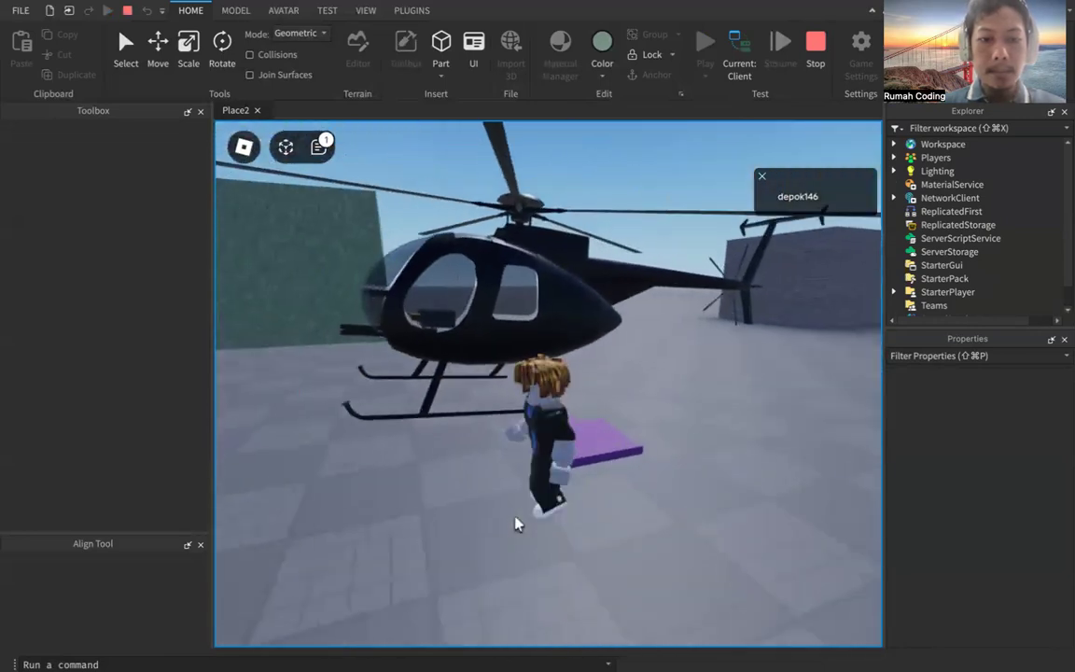
# Jump around the helicopter's body and tail, board it as the pilot and lift off
pyautogui.press('Up')
pyautogui.press('space')
pyautogui.press('Left')
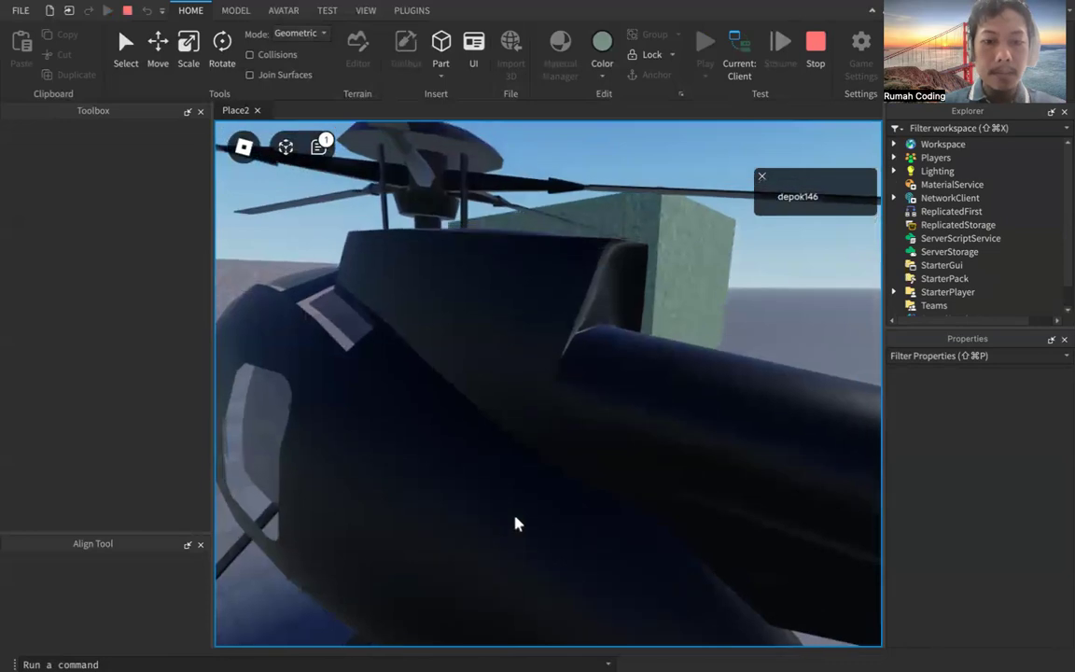
pyautogui.press('Down')
pyautogui.press('space')
pyautogui.press('Up')
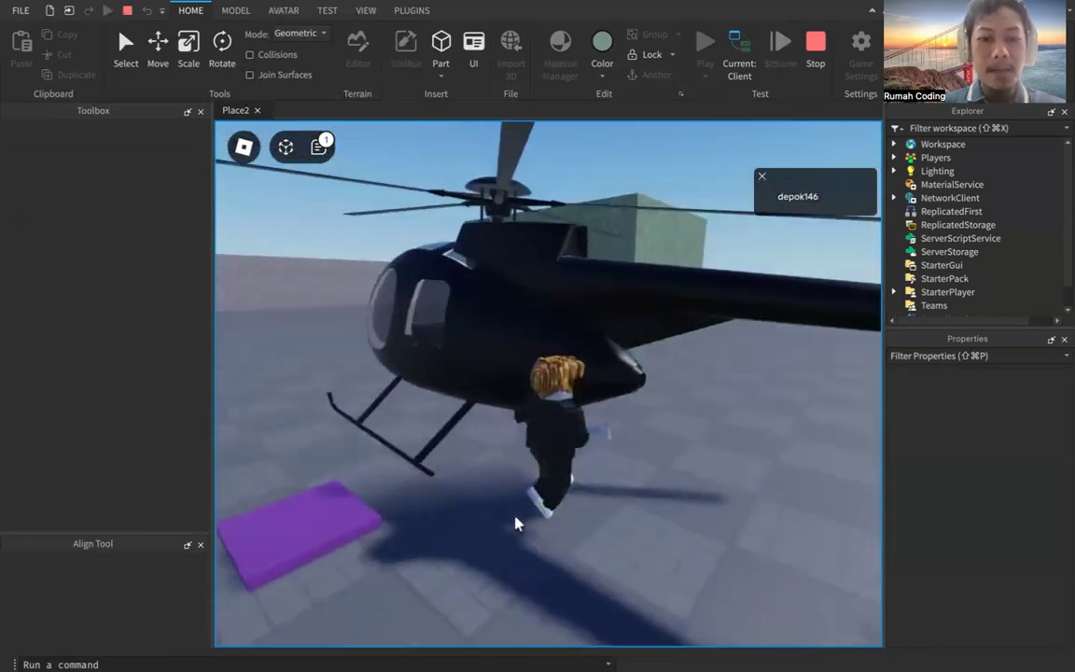
pyautogui.press('Up')
pyautogui.press('space')
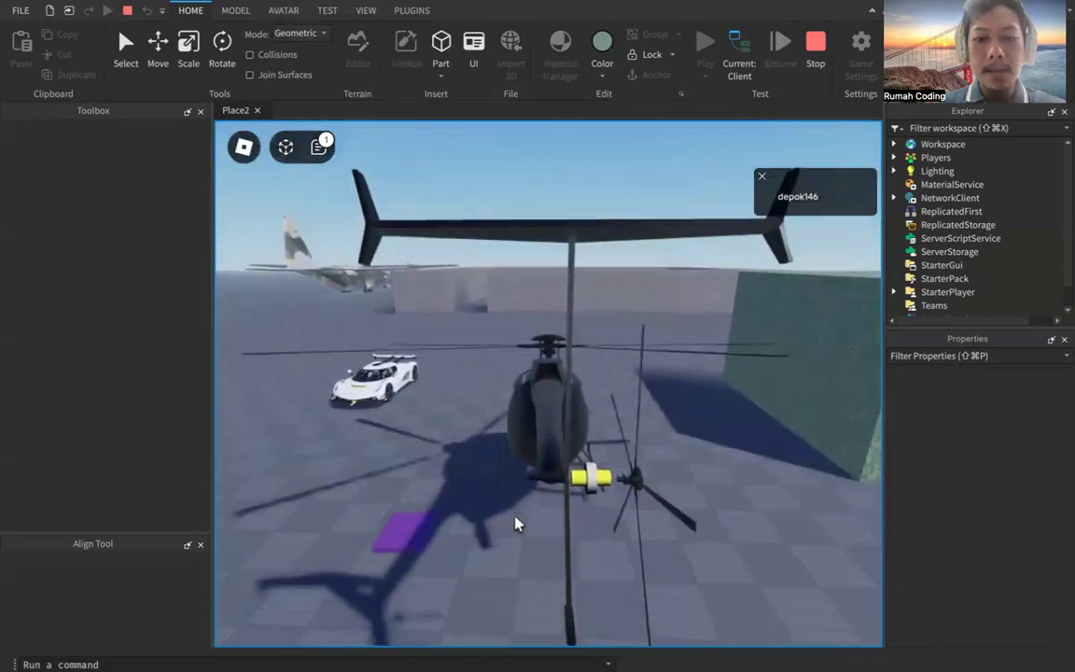
# Fly the helicopter past the sports car and along the brick enclosure's walls to its inner corner
pyautogui.press('w')
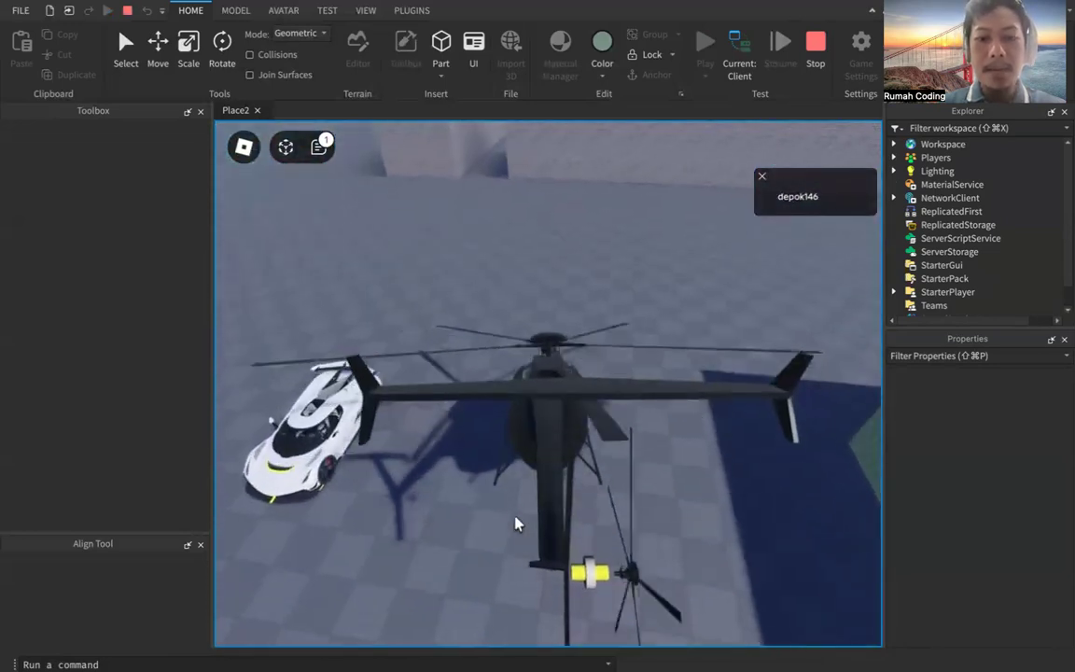
pyautogui.press('w')
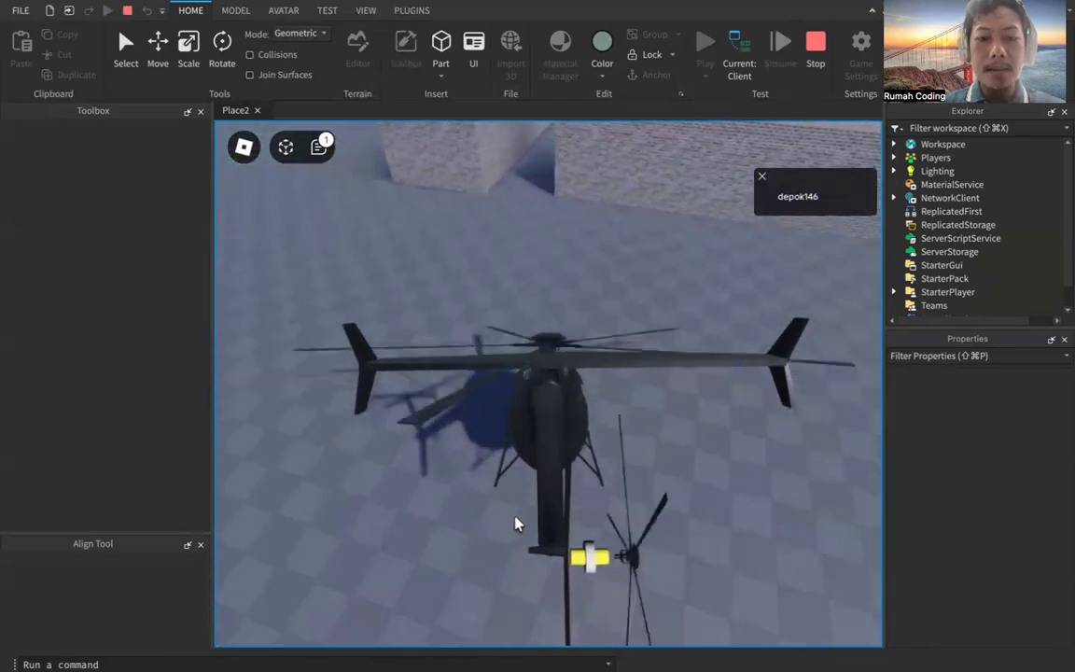
pyautogui.press('w')
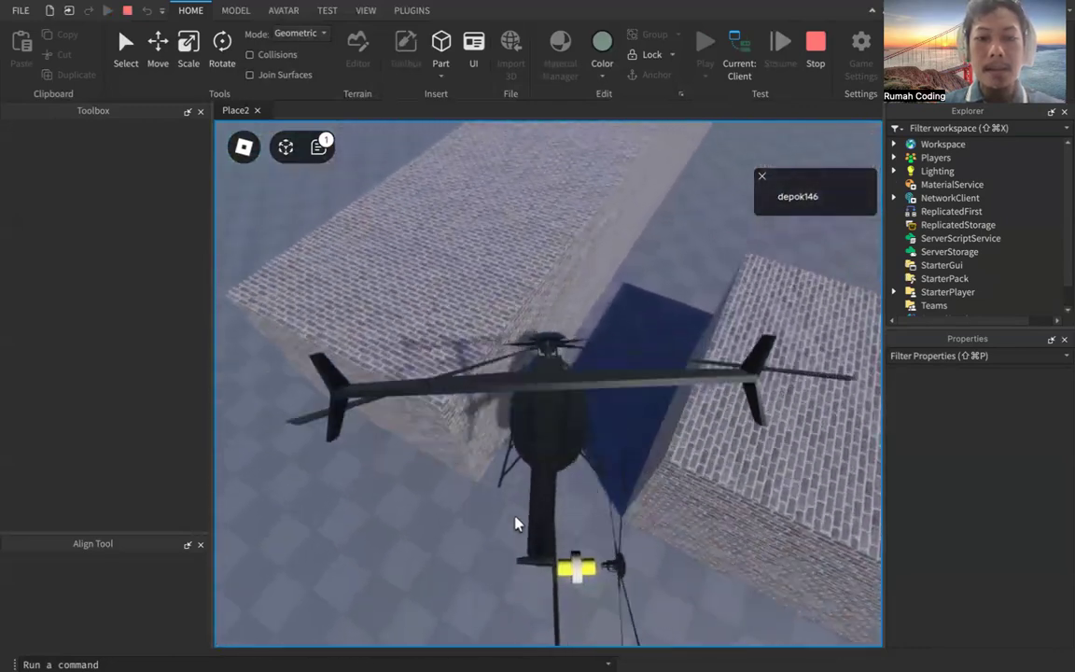
pyautogui.press('w')
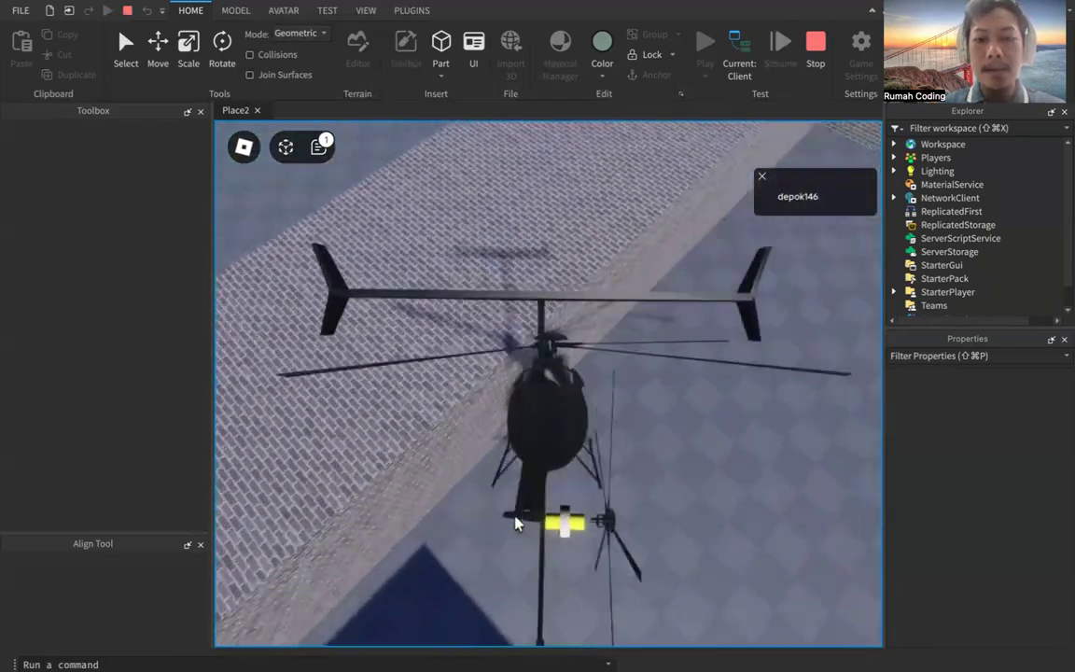
pyautogui.press('w')
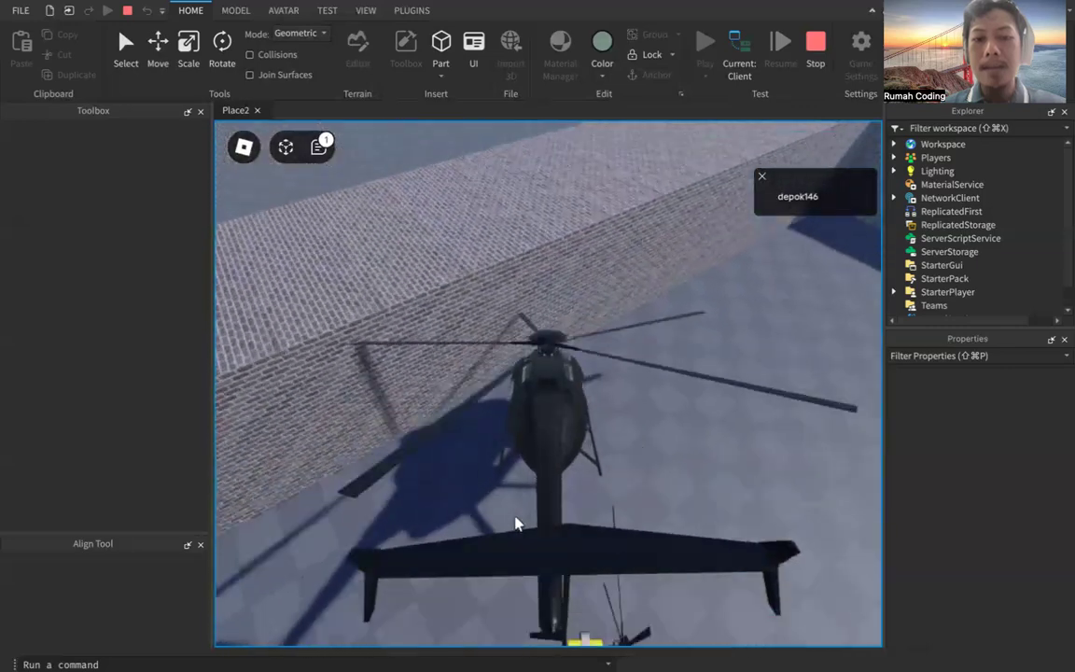
pyautogui.press('w')
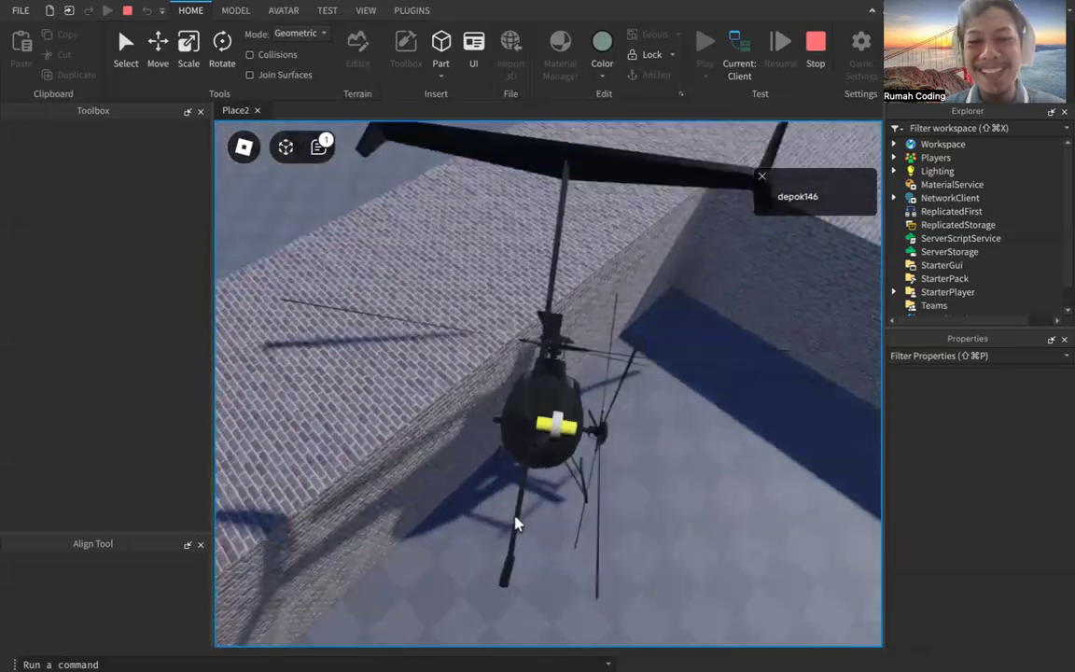
pyautogui.press('w')
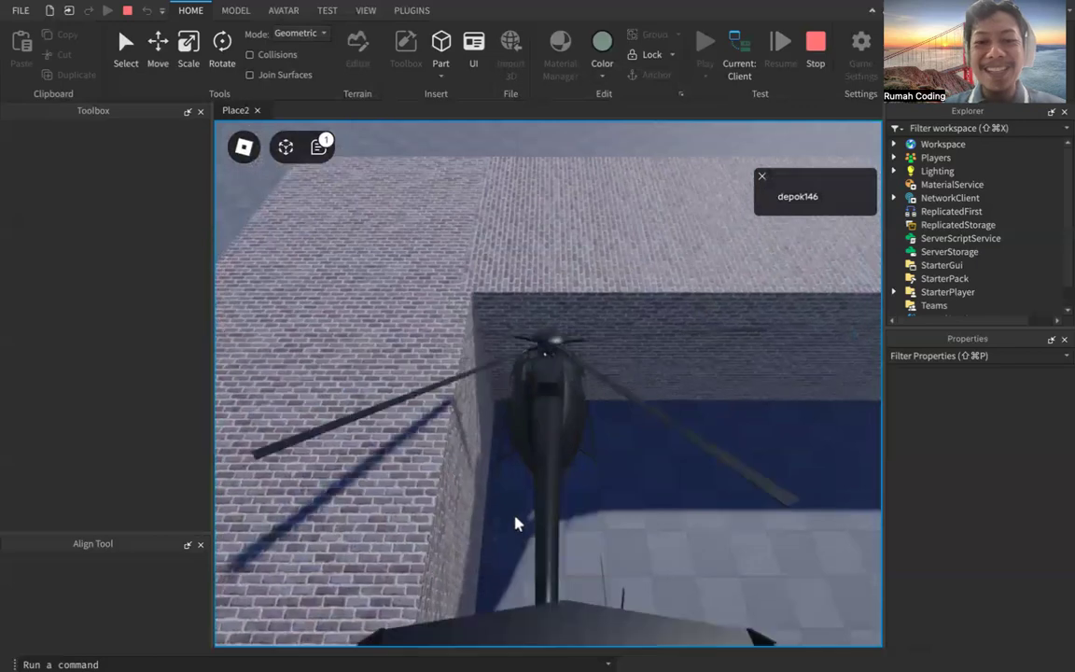
pyautogui.press('w')
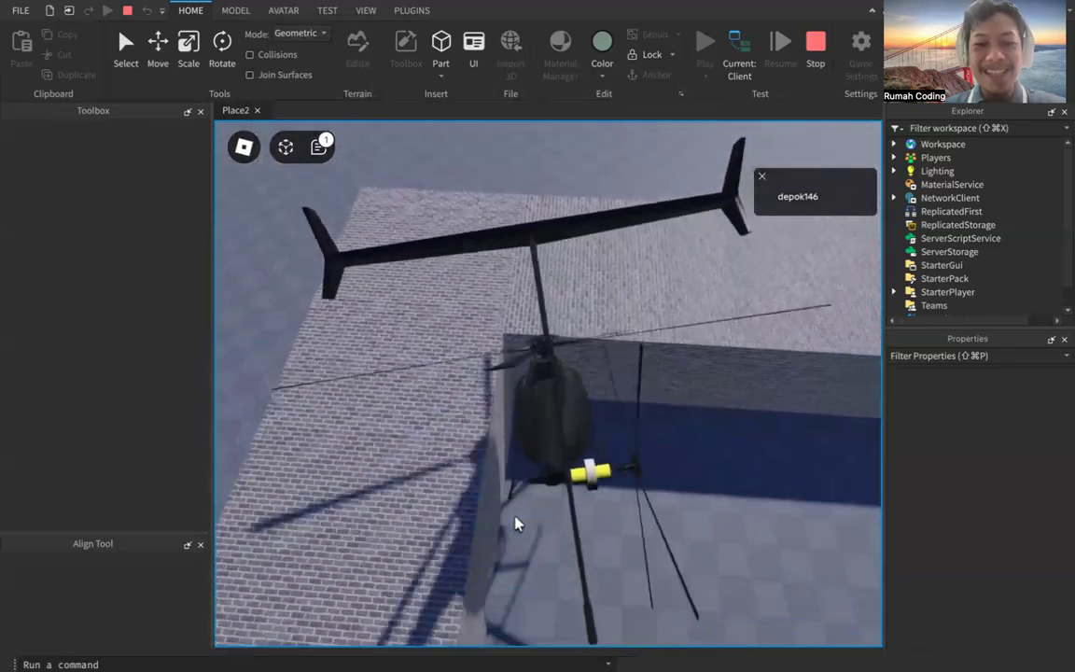
# Fly the helicopter high over the enclosure, turning to view the military plane and blocks from above, and end the playtest
pyautogui.press('w')
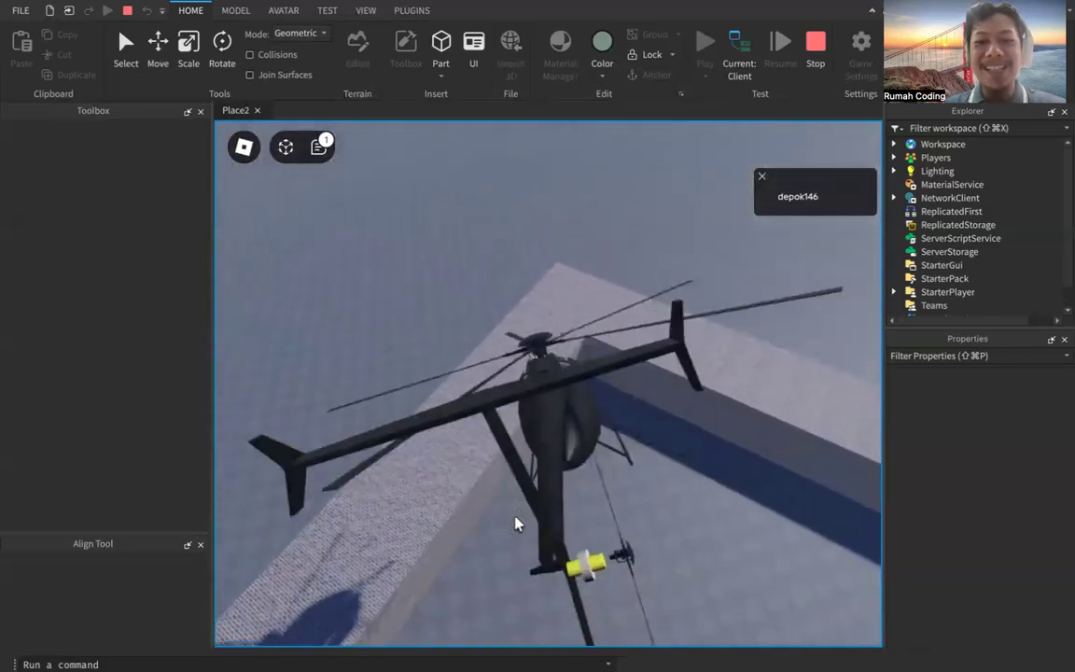
pyautogui.press('w')
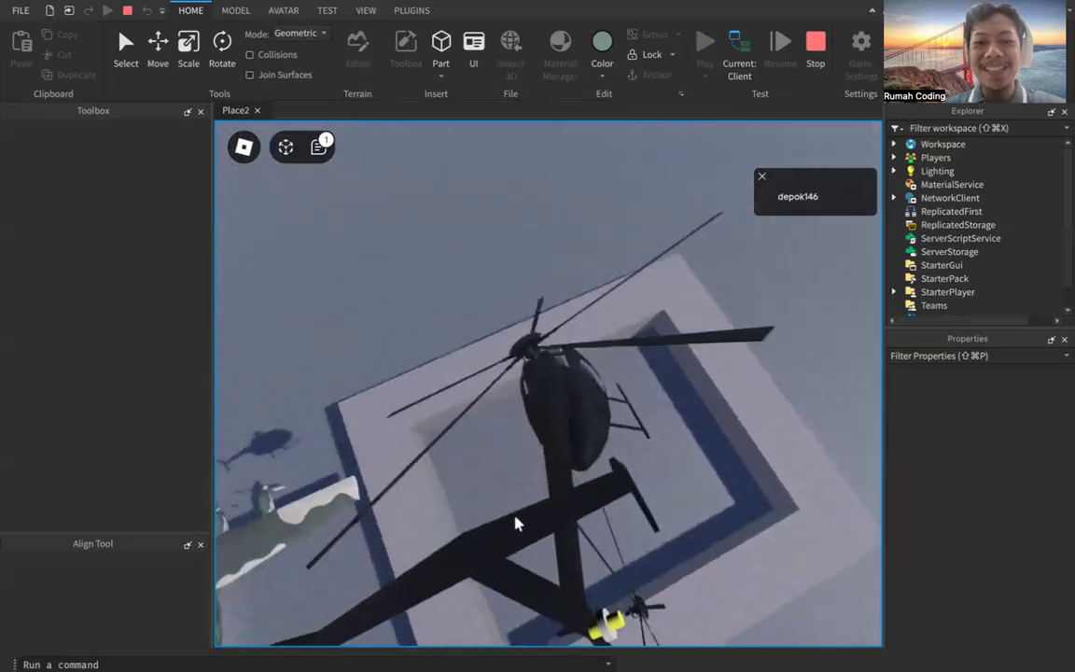
pyautogui.press('w')
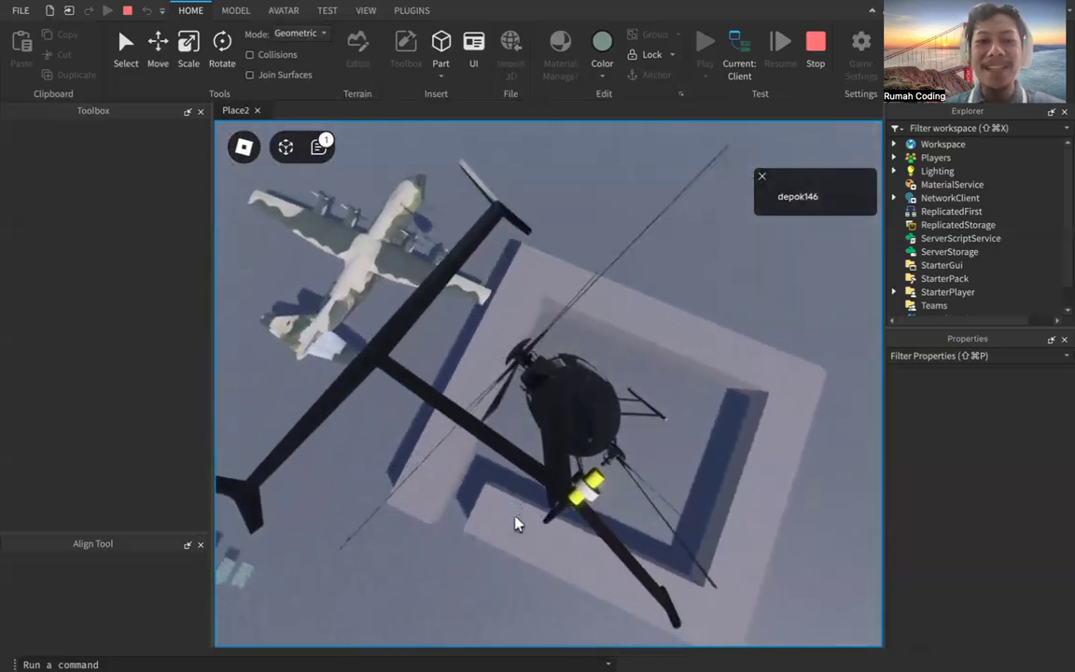
pyautogui.press('w')
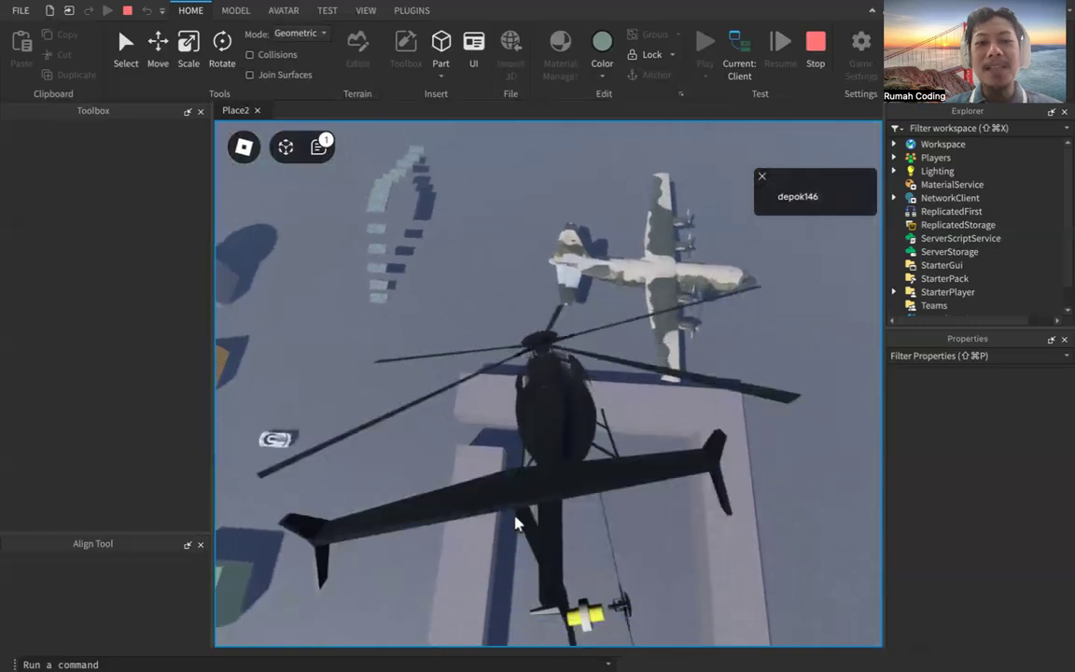
pyautogui.press('w')
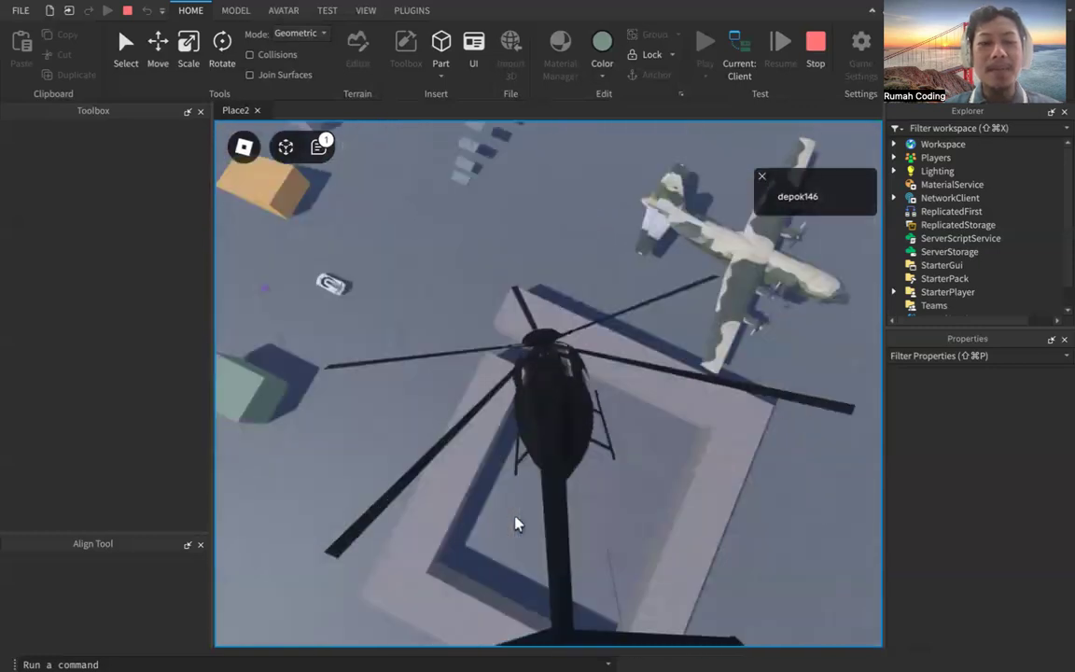
pyautogui.press('w')
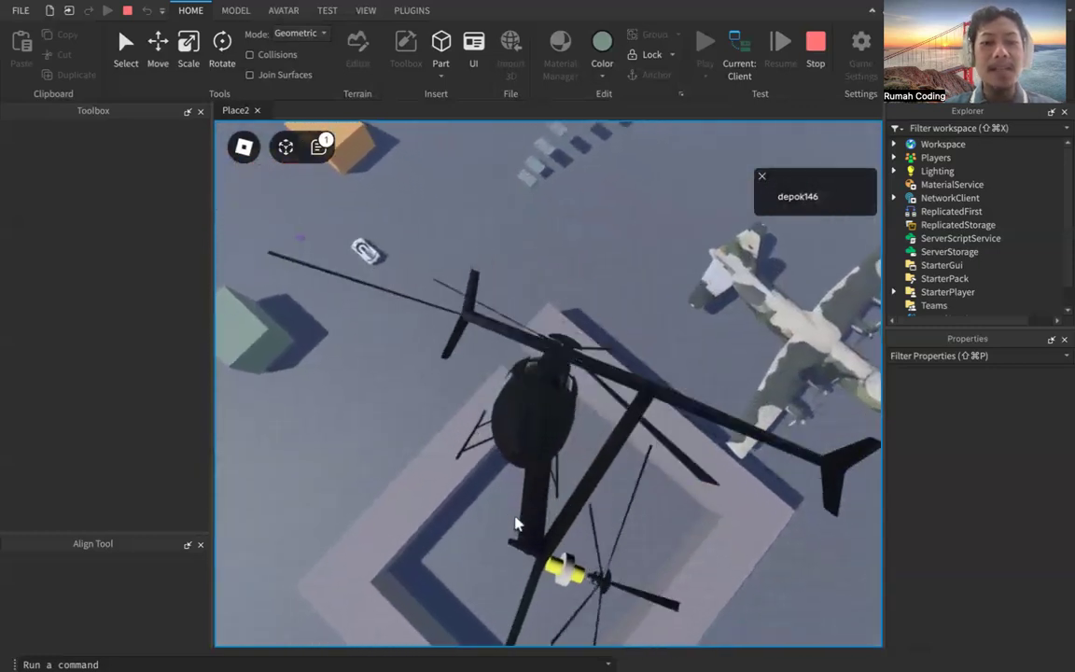
pyautogui.press('w')
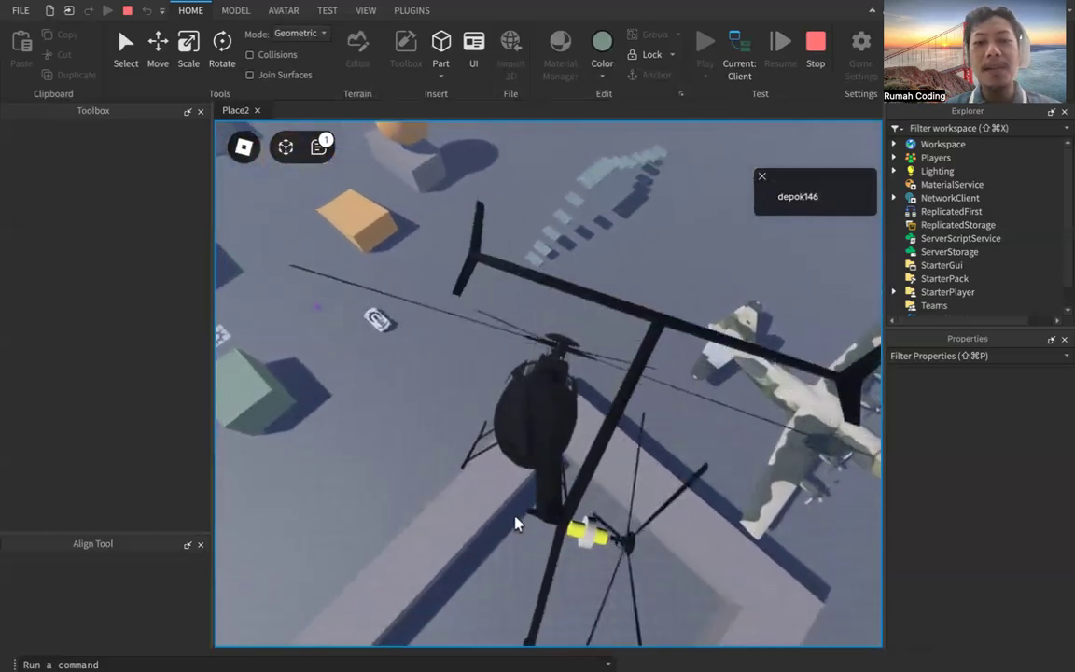
pyautogui.press('d')
pyautogui.press('a')
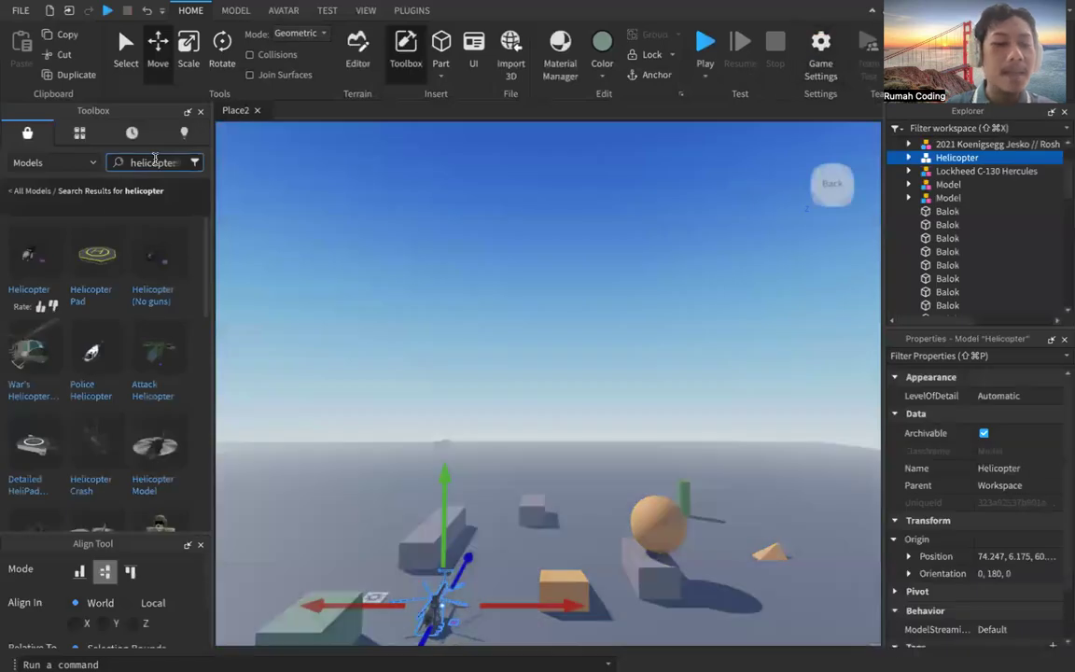
# Search the Toolbox models for "house", insert the Two-Story Modern House, and move it behind the green block to X -44.94, Y 15, Z -20.722
pyautogui.click(157, 163)
pyautogui.write('house')
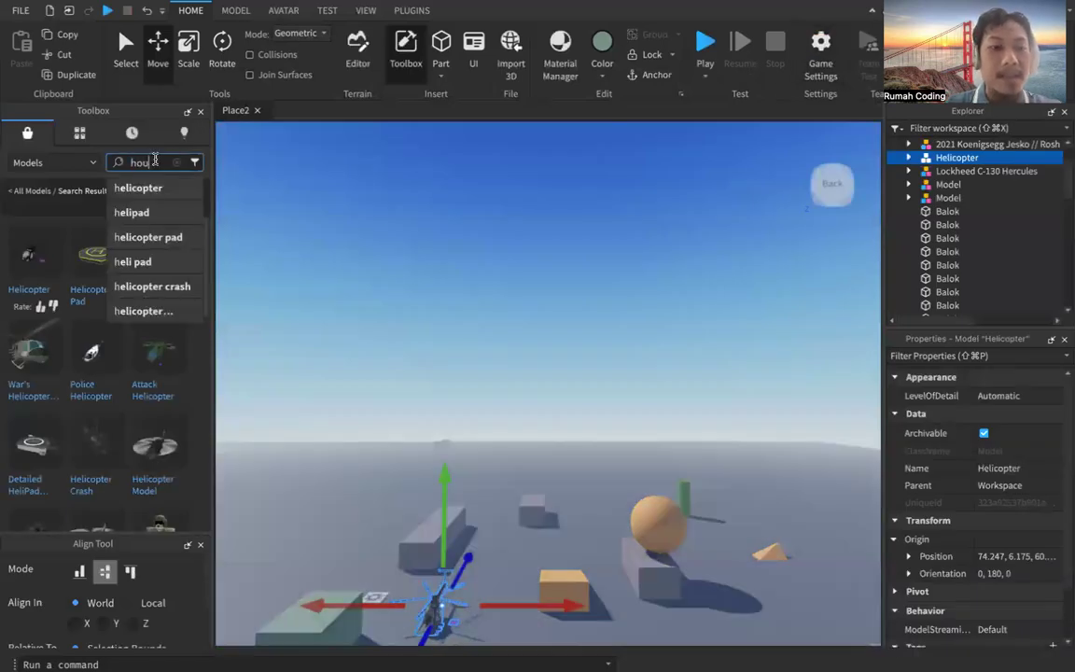
pyautogui.press('Return')
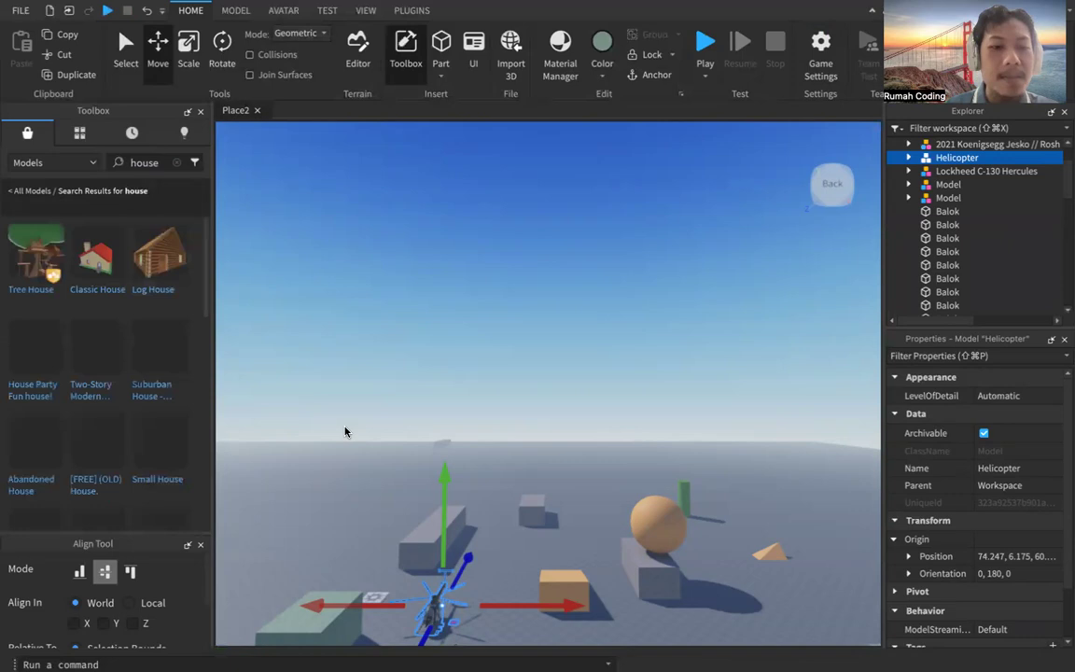
pyautogui.moveTo(170, 381)
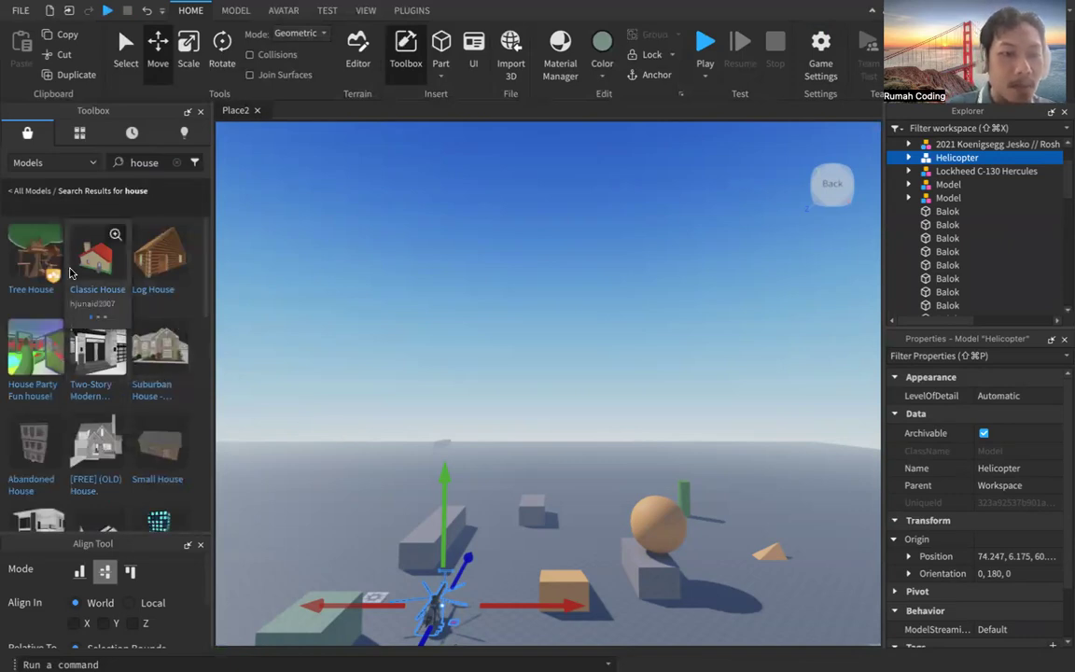
pyautogui.moveTo(103, 347)
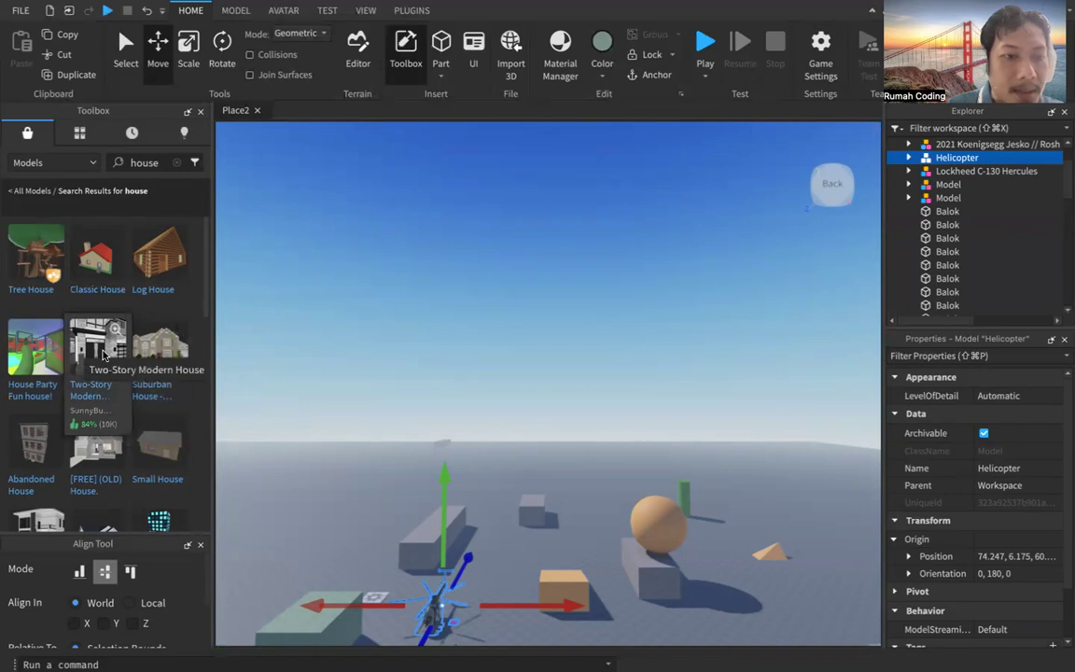
pyautogui.click(117, 359)
pyautogui.moveTo(545, 398); pyautogui.dragTo(355, 525)
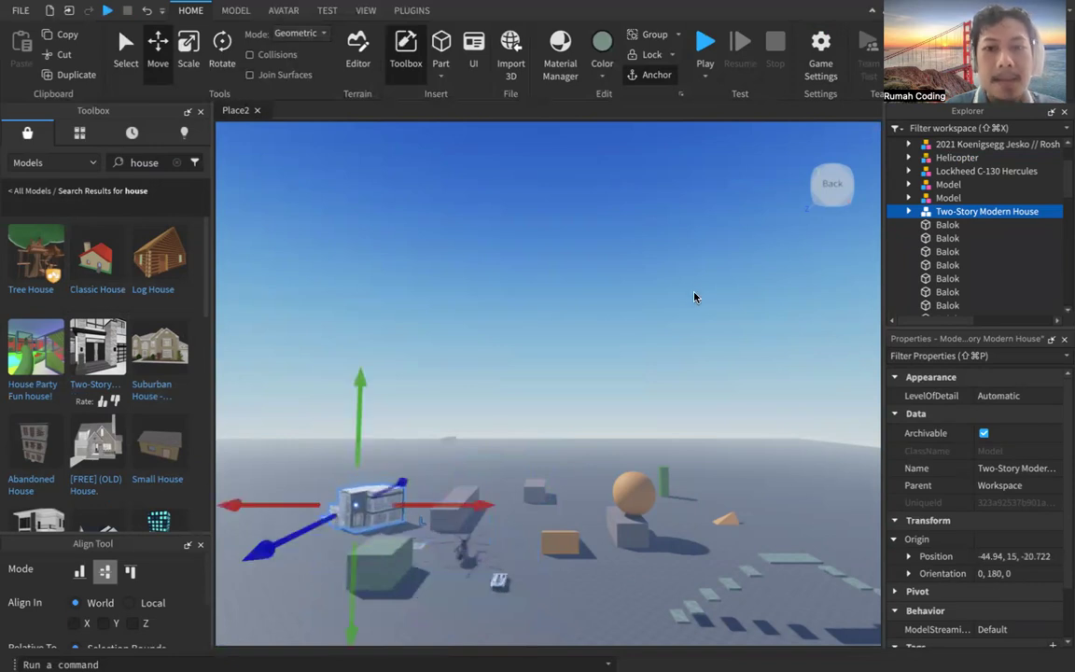
# Start a playtest and walk the avatar from the spawn point through the front door of the modern house
pyautogui.click(704, 44)
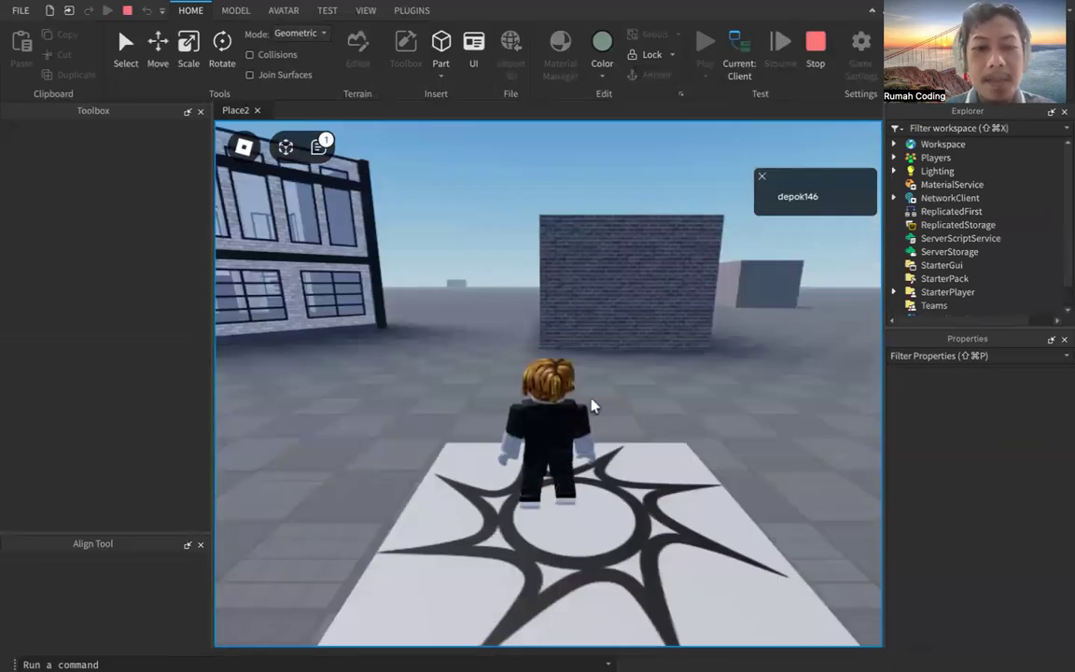
pyautogui.press('Up')
pyautogui.press('Left')
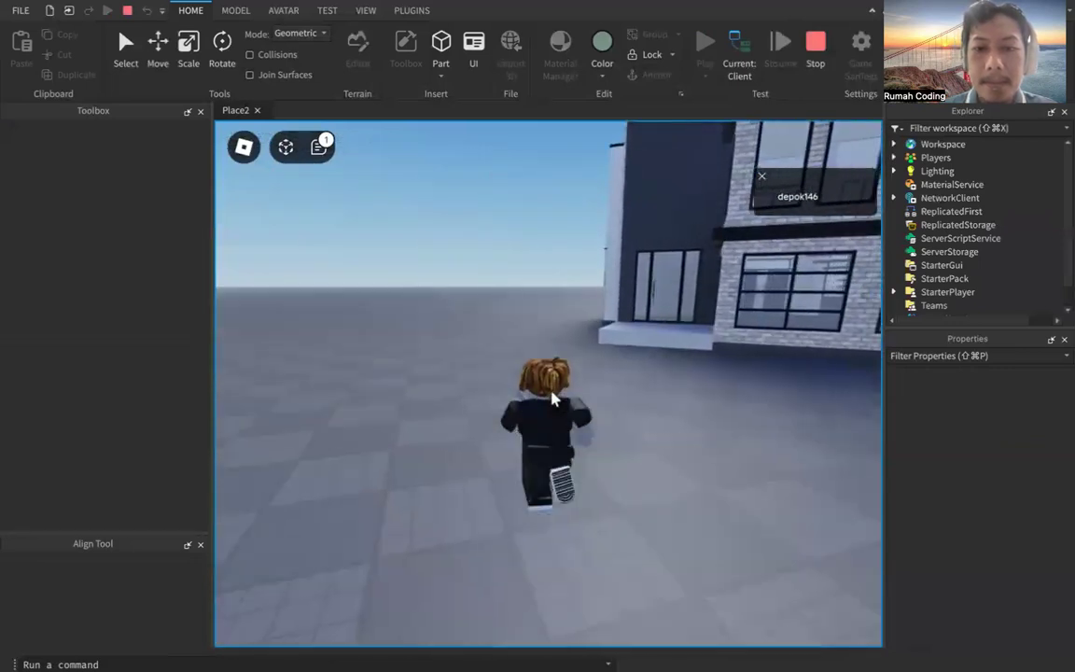
pyautogui.press('Right')
pyautogui.press('Right')
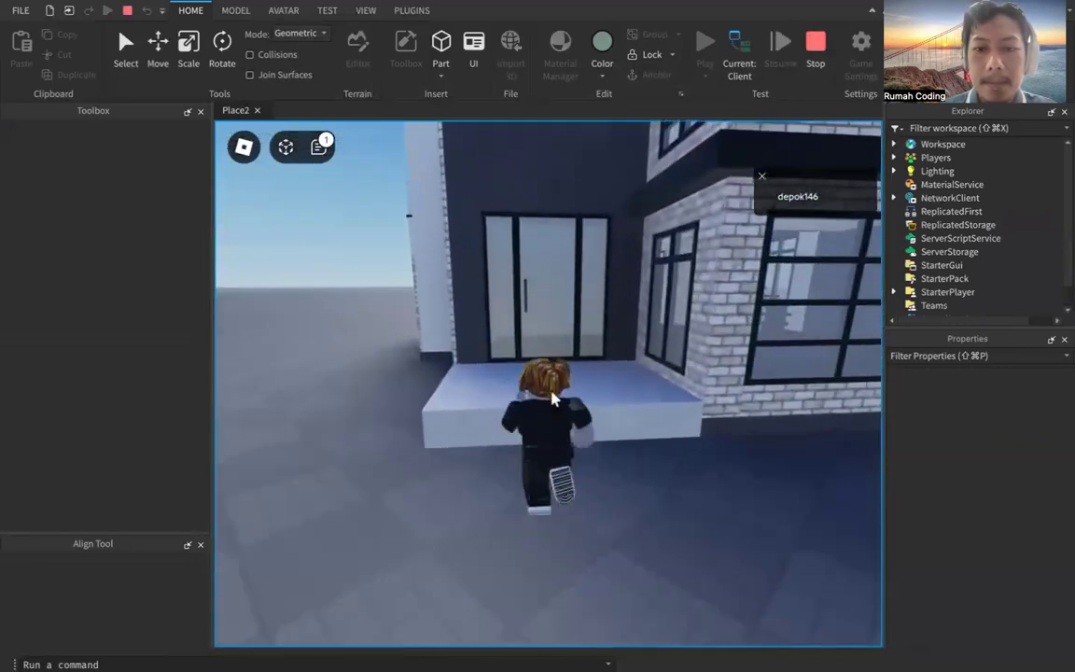
pyautogui.press('Right')
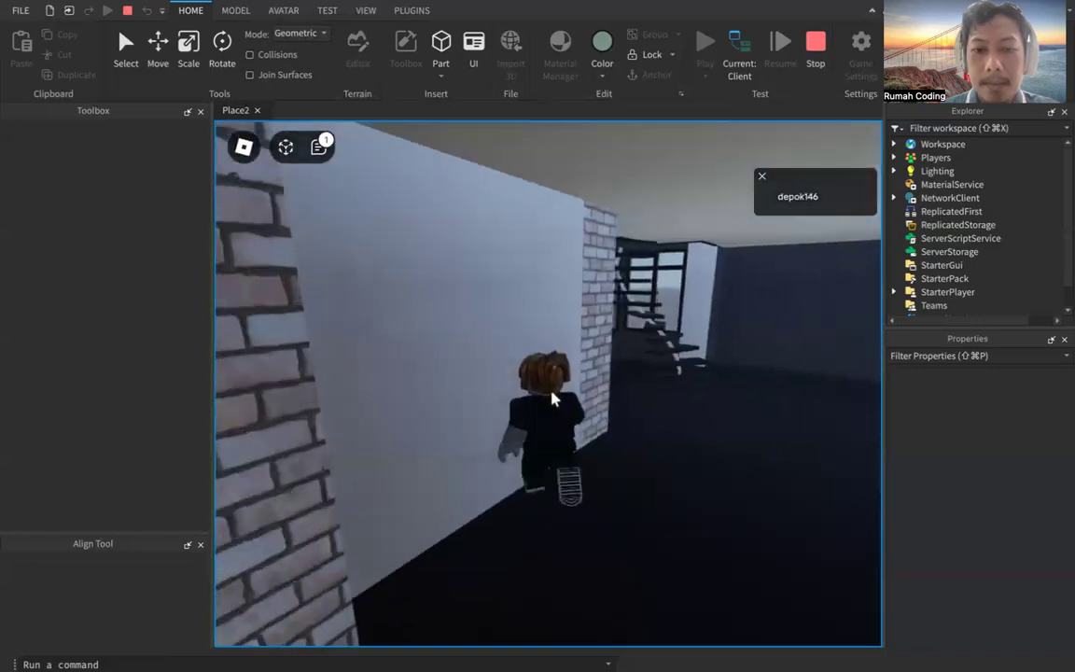
# Cross the ground floor to the floating staircase and try to climb it towards the upper floor
pyautogui.press('Right')
pyautogui.press('Left')
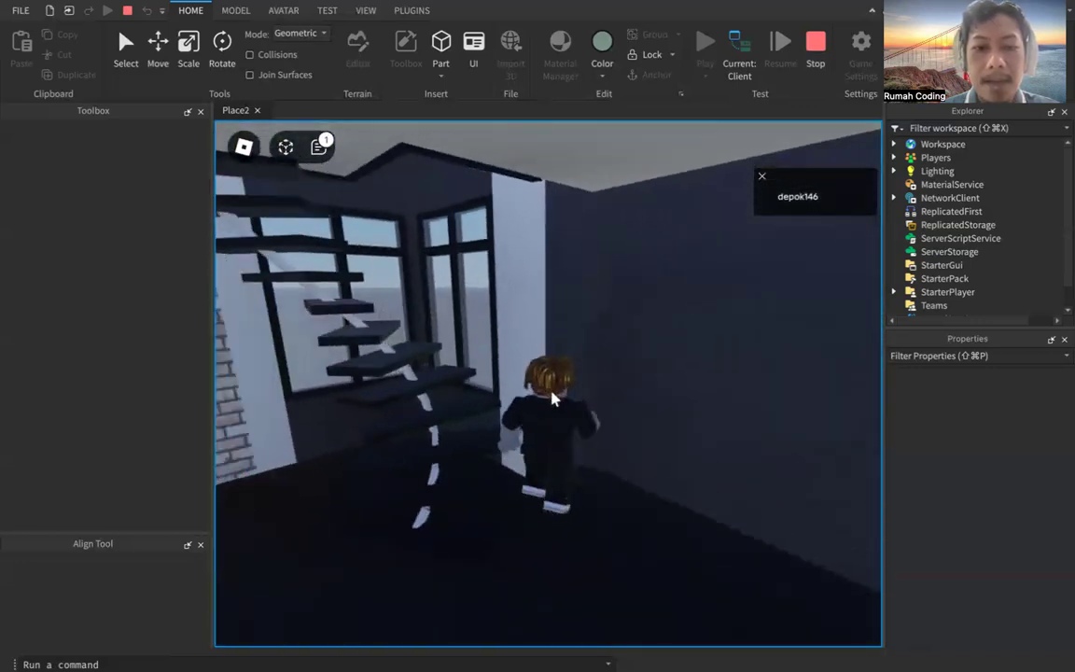
pyautogui.press('s')
pyautogui.press('Left')
pyautogui.press('w')
pyautogui.press('space')
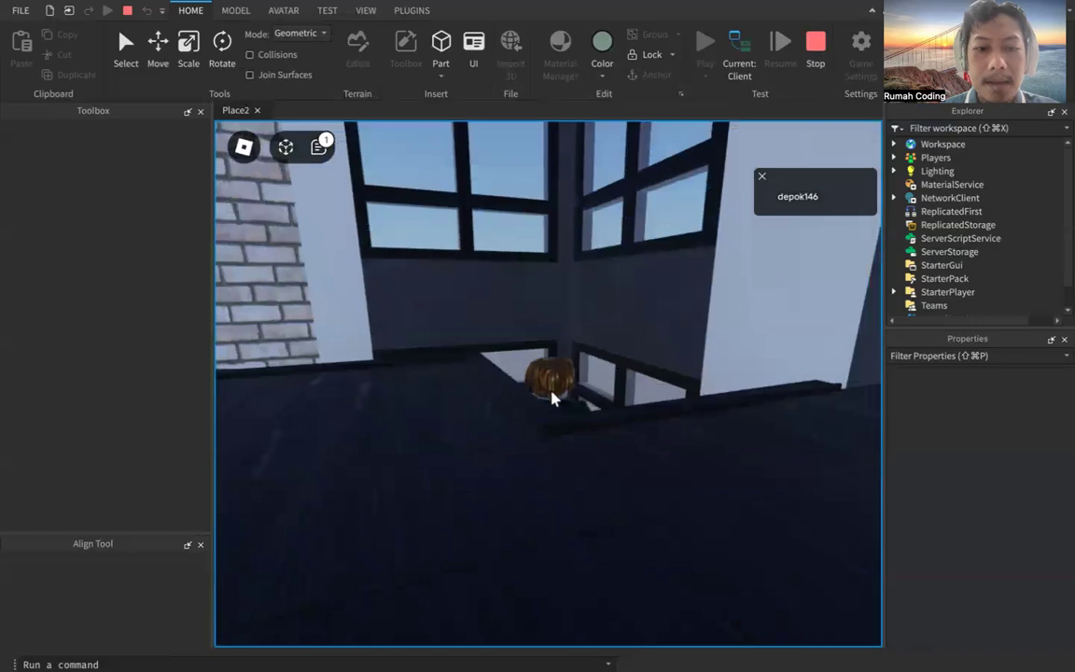
# Turn the avatar around by the lower steps and bring it back to the open floor in front of the staircase
pyautogui.press('w')
pyautogui.press('s')
pyautogui.press('d')
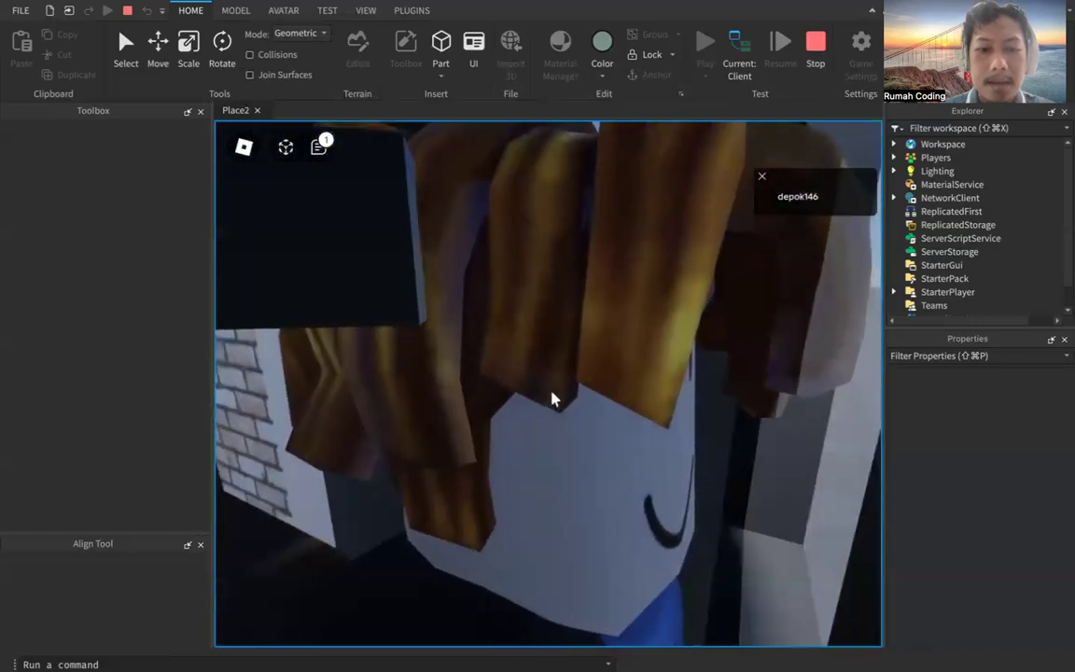
pyautogui.press('Left')
pyautogui.press('w')
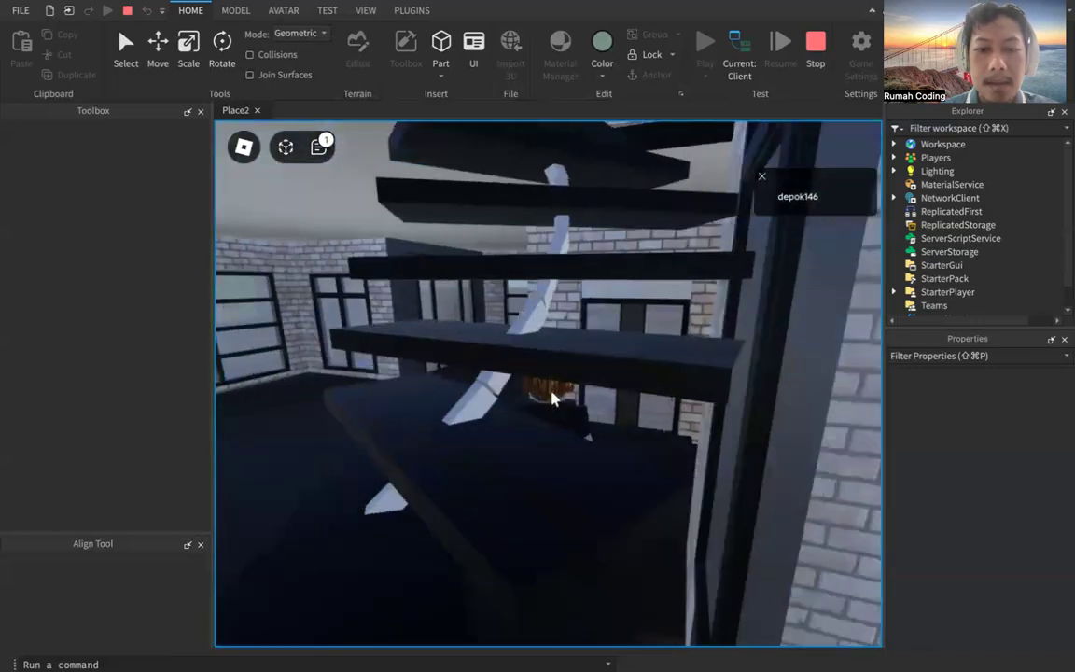
pyautogui.press('Left')
pyautogui.press('s')
pyautogui.press('w')
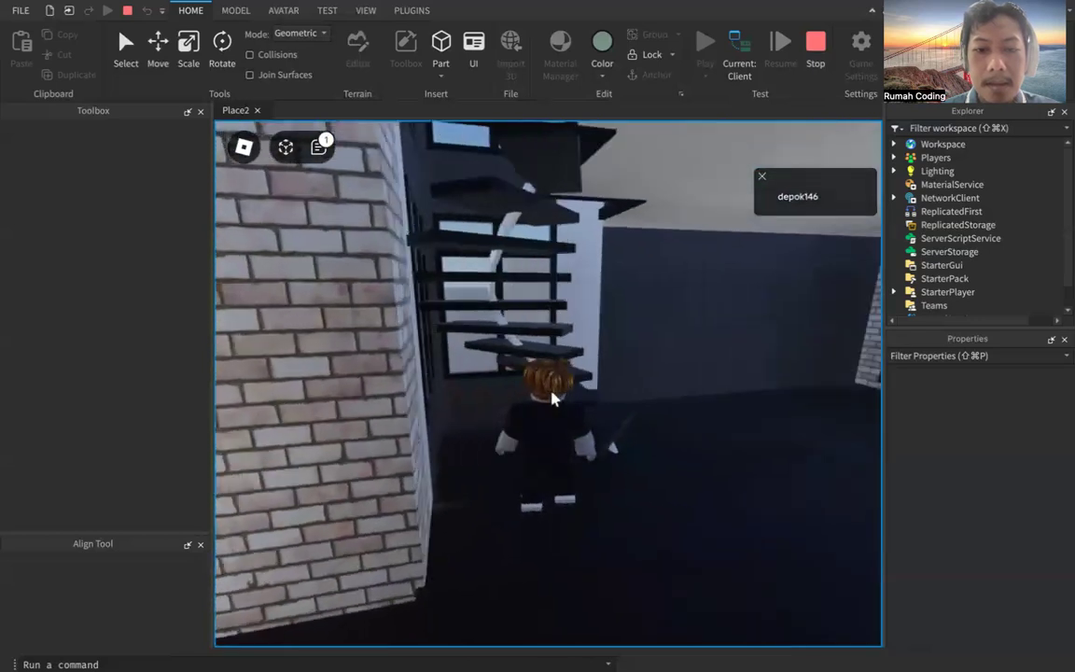
# Walk around the ground-floor room along the dark wall, looking over the interior, and turn back towards the staircase
pyautogui.press('w')
pyautogui.press('Right')
pyautogui.press('d')
pyautogui.press('Left')
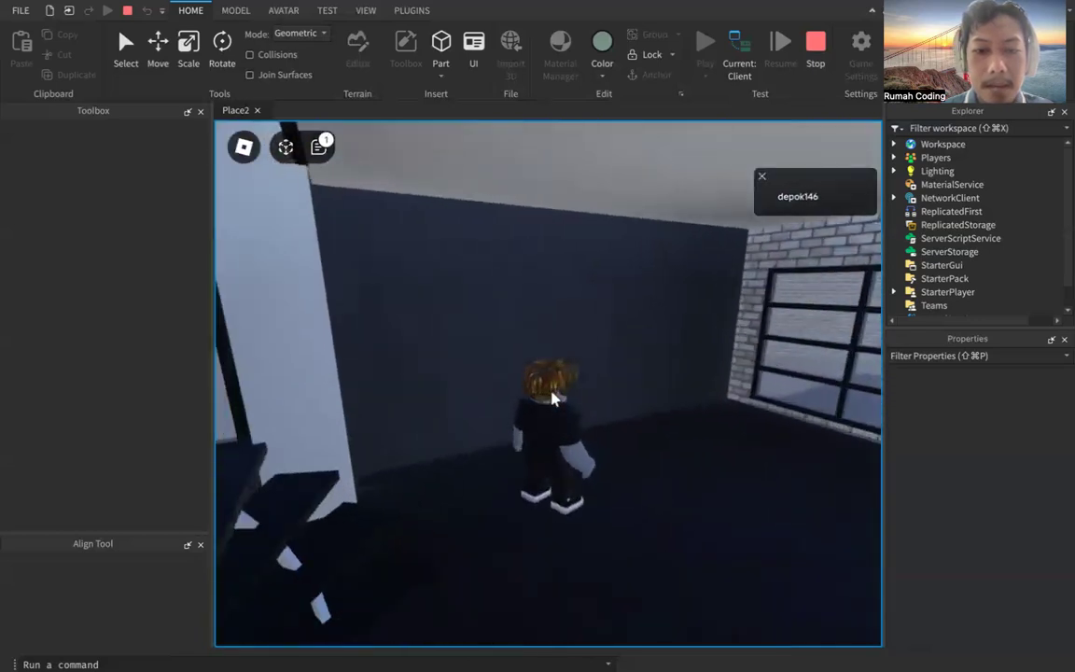
pyautogui.press('Left')
pyautogui.press('w')
pyautogui.press('Left')
pyautogui.press('s')
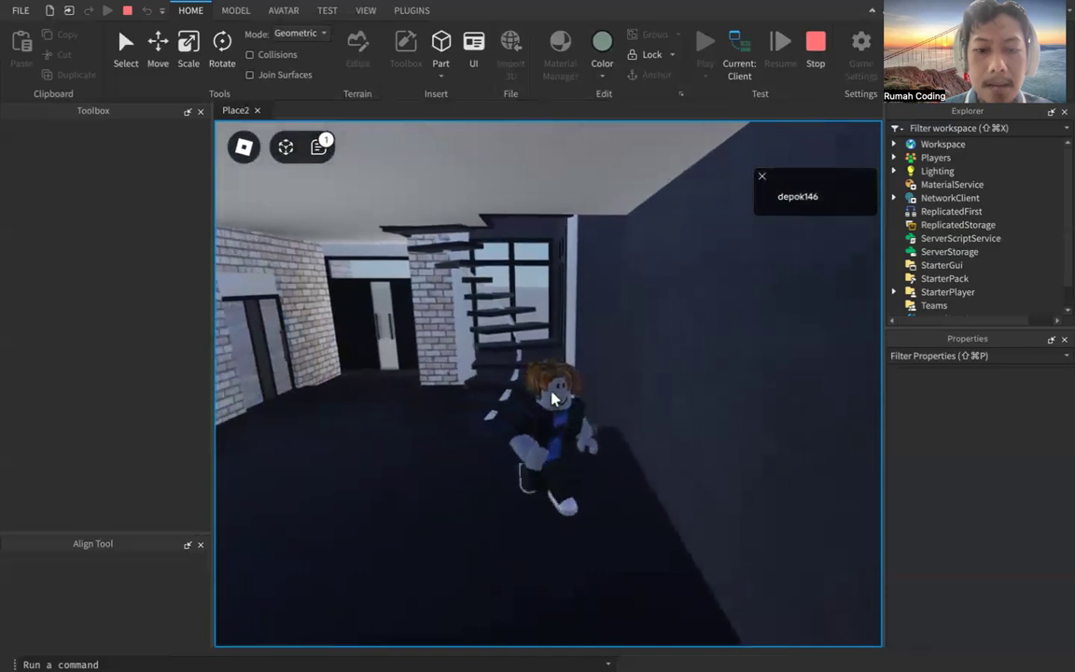
pyautogui.press('Left')
pyautogui.press('w')
pyautogui.press('Right')
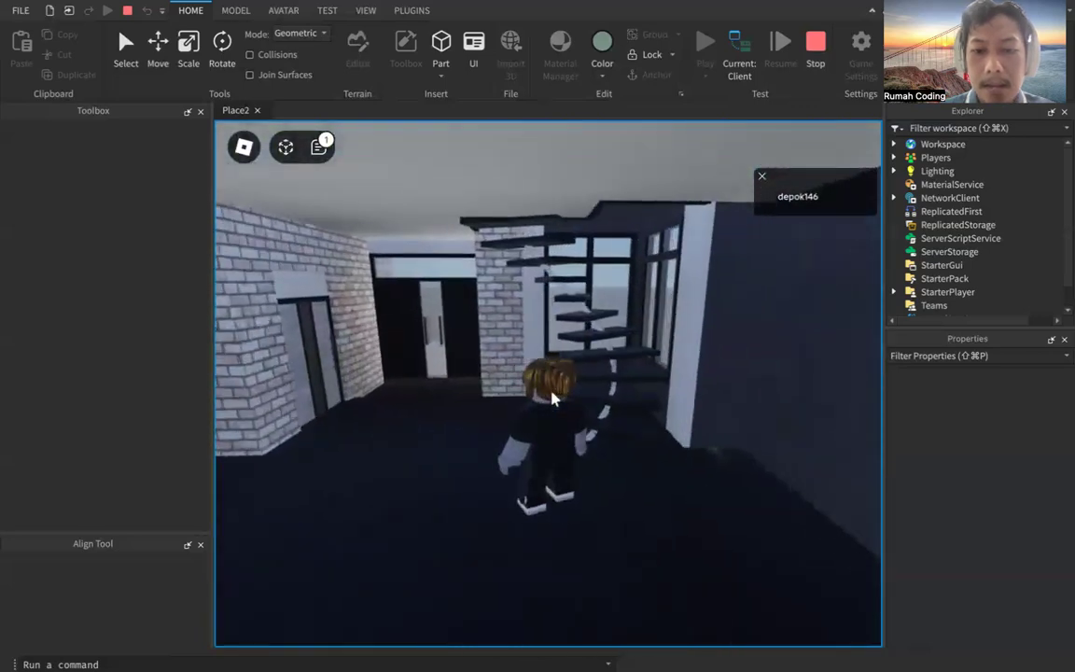
# Climb the floating steps with the avatar to reach the upper floor of the house, retrying as needed
pyautogui.press('w')
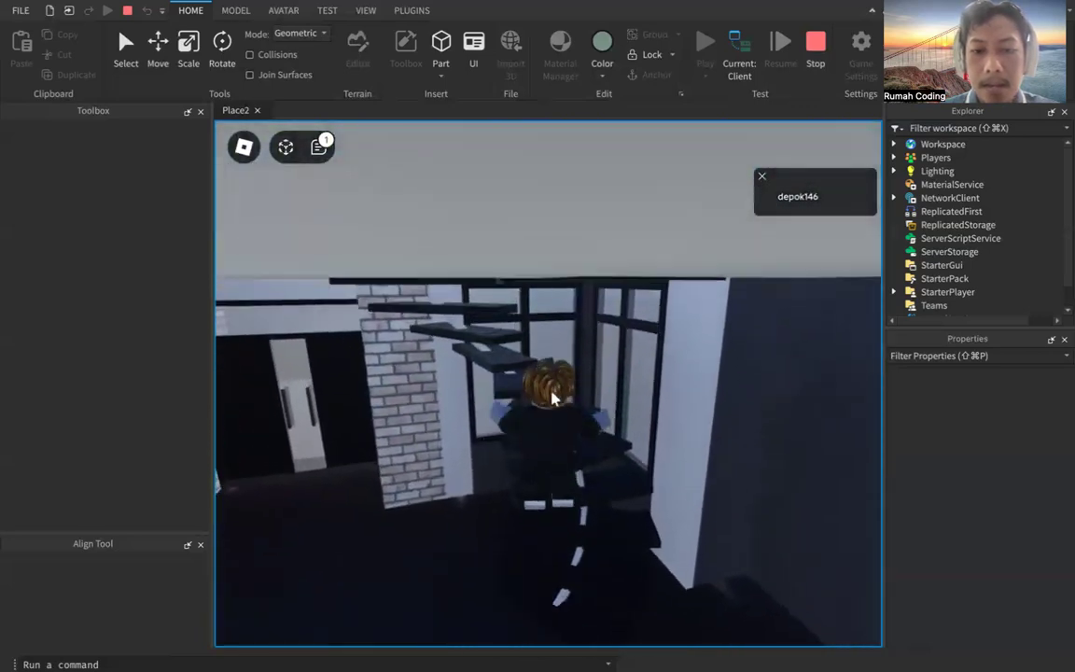
pyautogui.press('w')
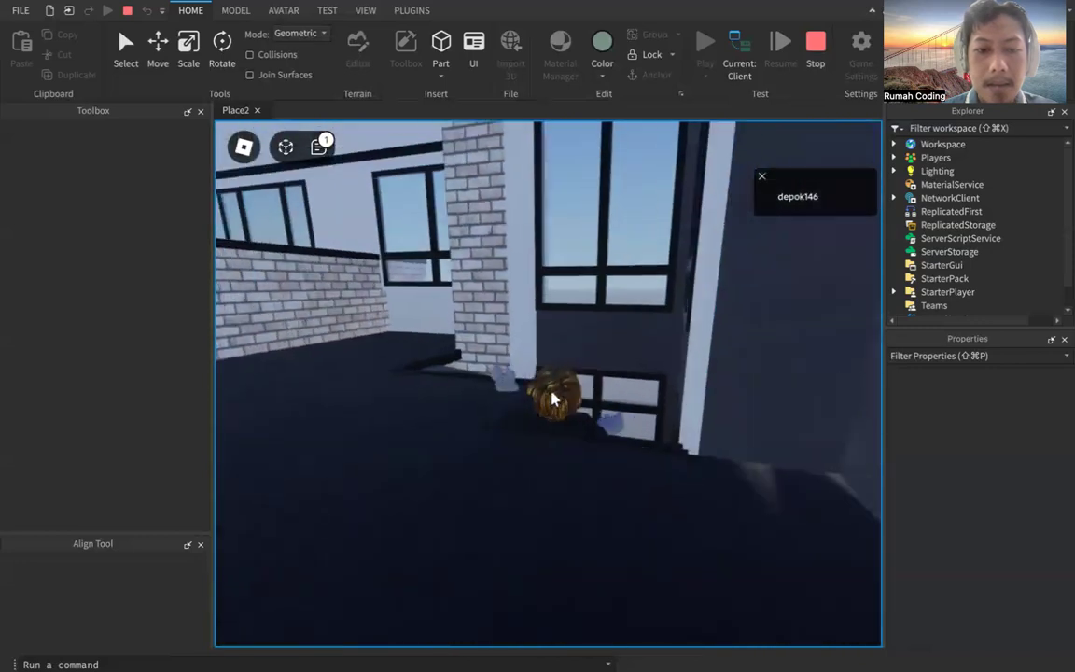
pyautogui.press('w')
pyautogui.press('w')
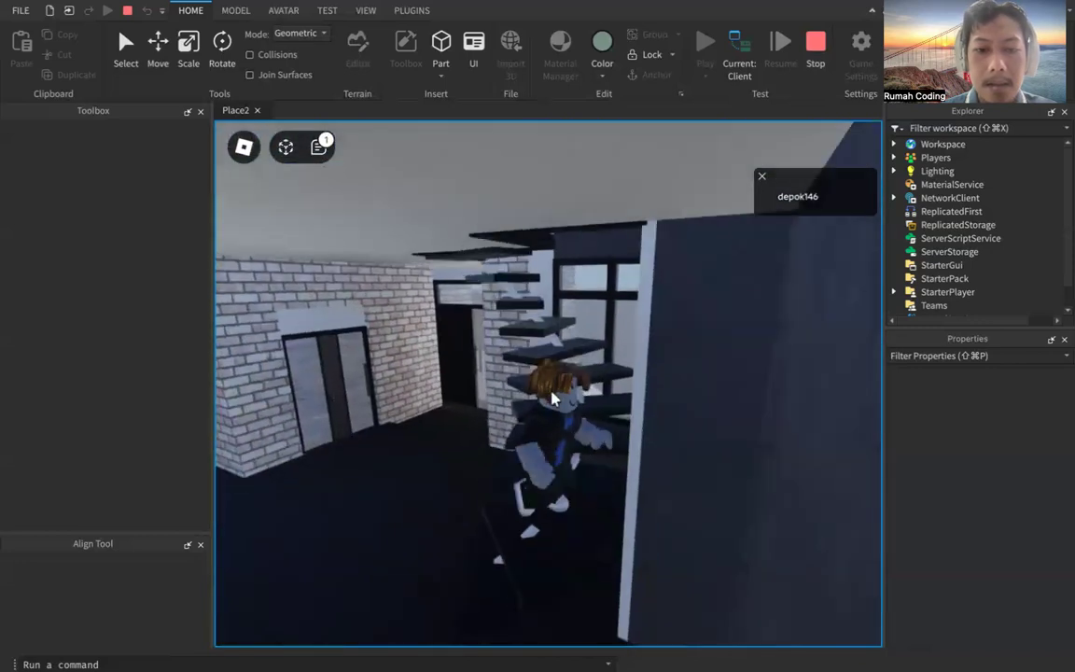
pyautogui.press('w')
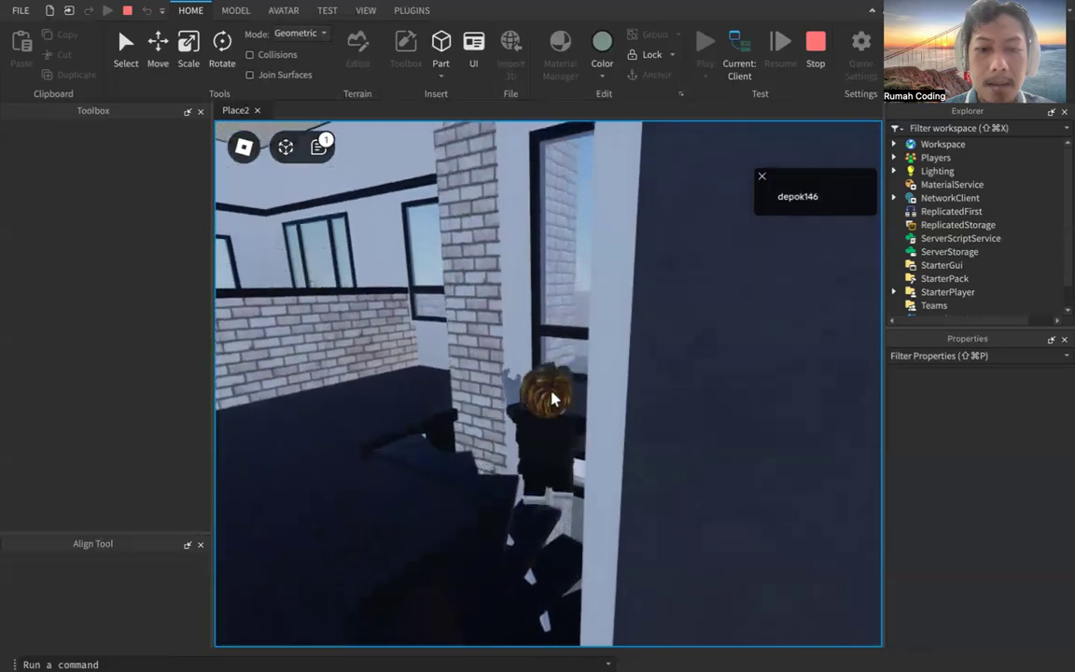
pyautogui.press('w')
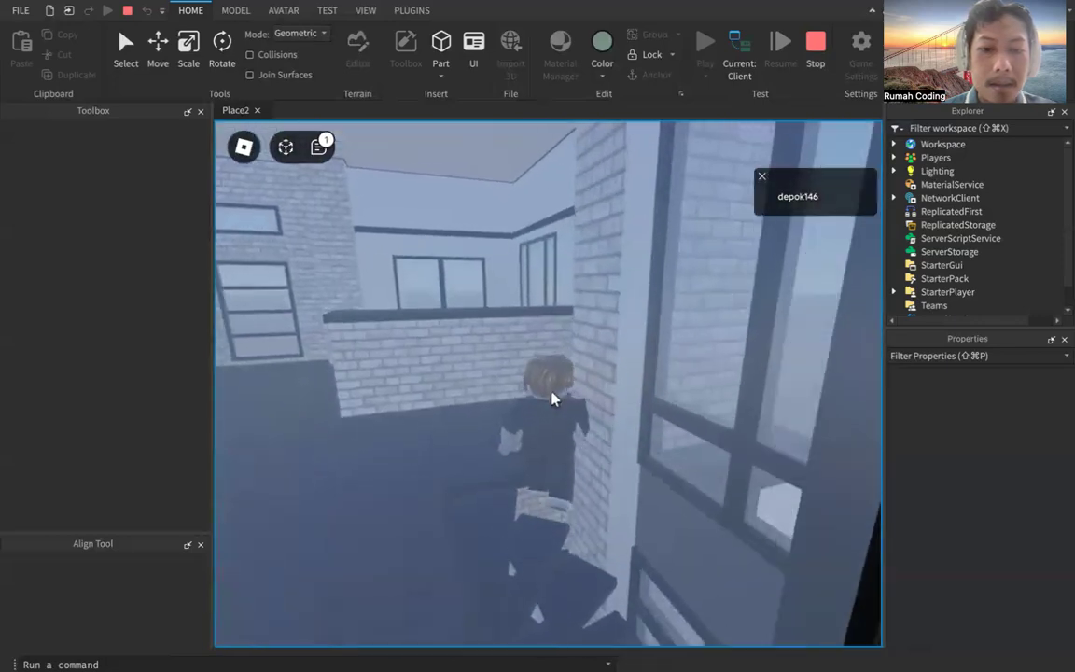
# Walk through the upper floor past the brick half-wall to the tall windows and end the playtest
pyautogui.press('w')
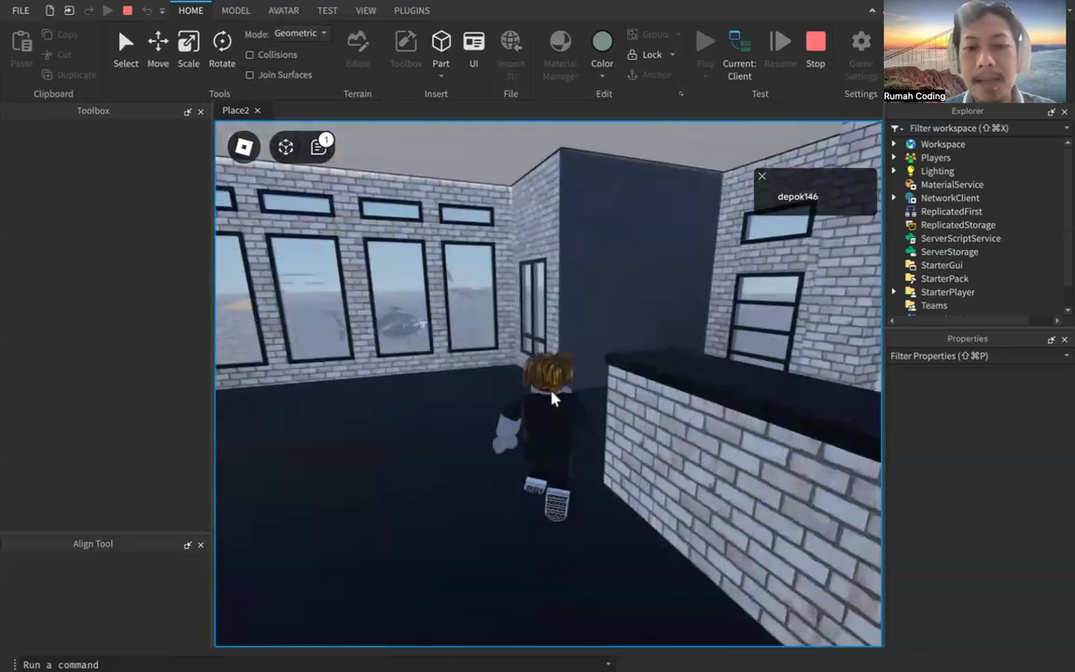
pyautogui.press('w')
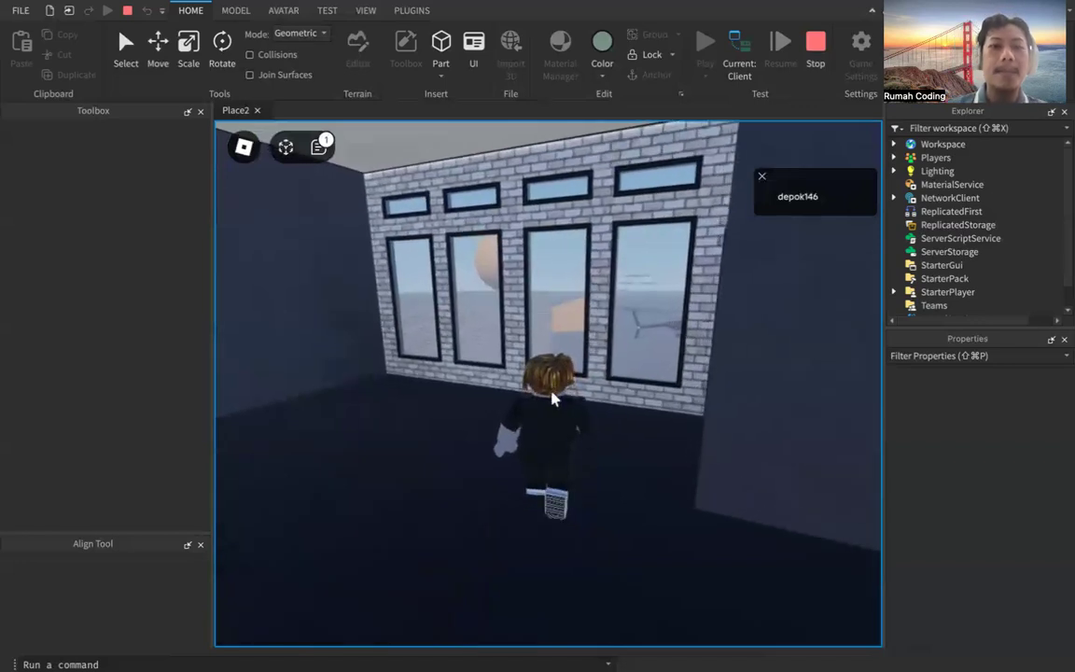
pyautogui.click(815, 46)
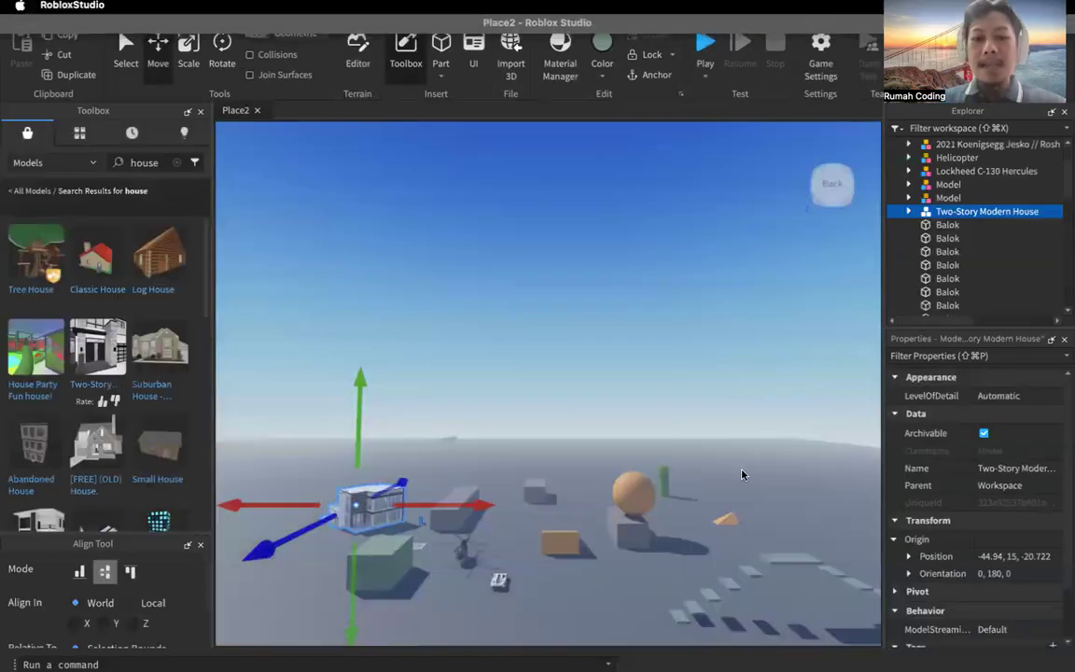
pyautogui.moveTo(450, 461); pyautogui.dragTo(646, 484, button='middle')
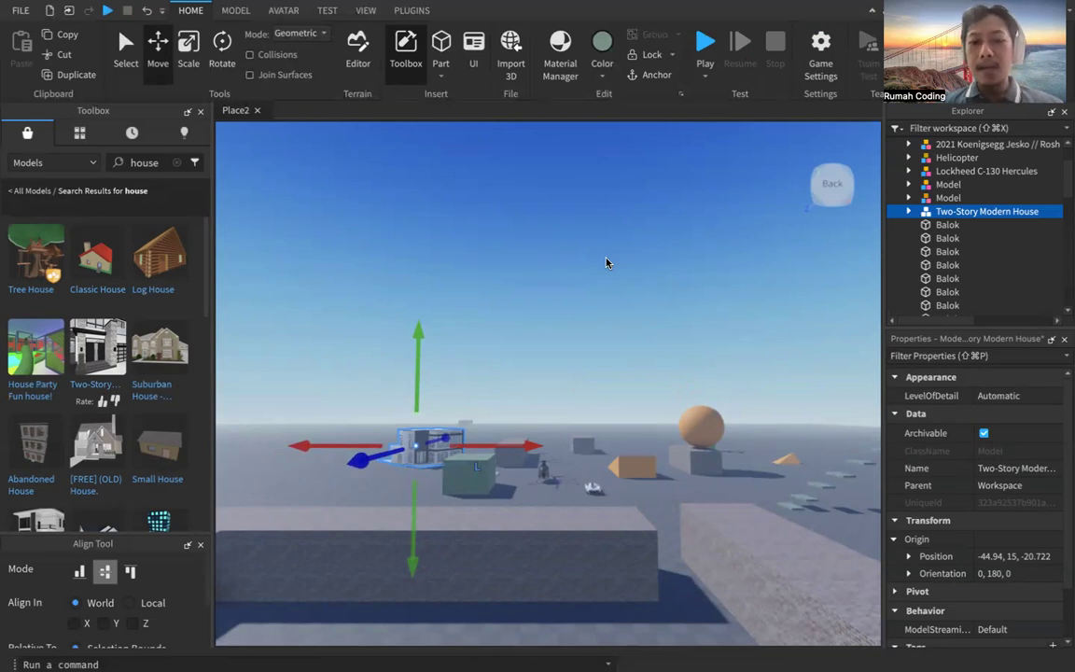
pyautogui.moveTo(570, 363); pyautogui.dragTo(615, 507, button='middle')
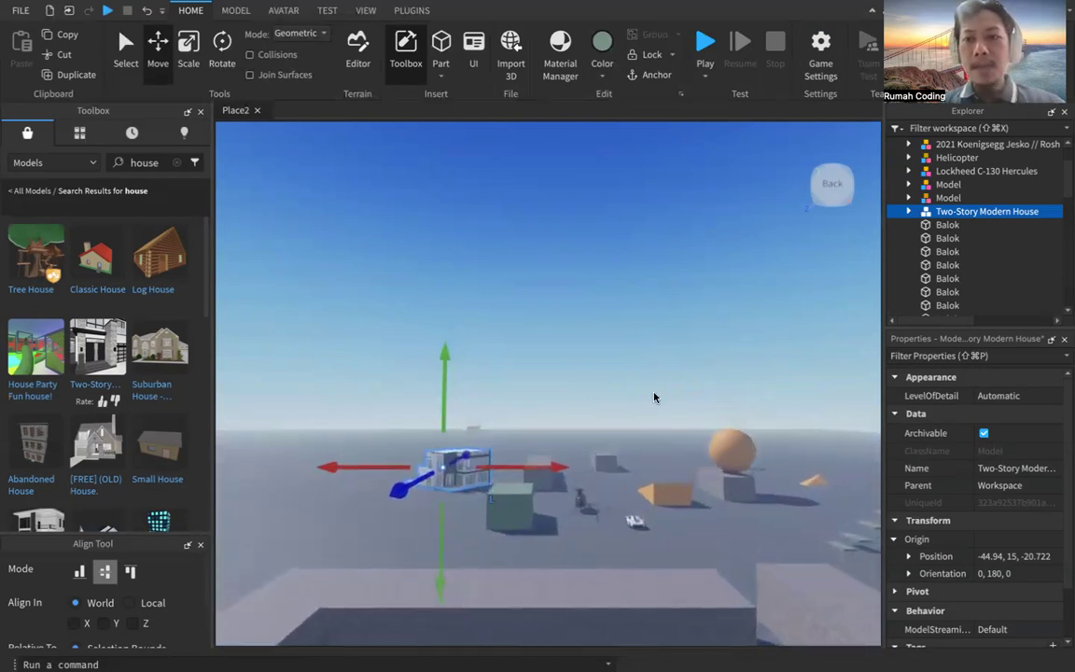